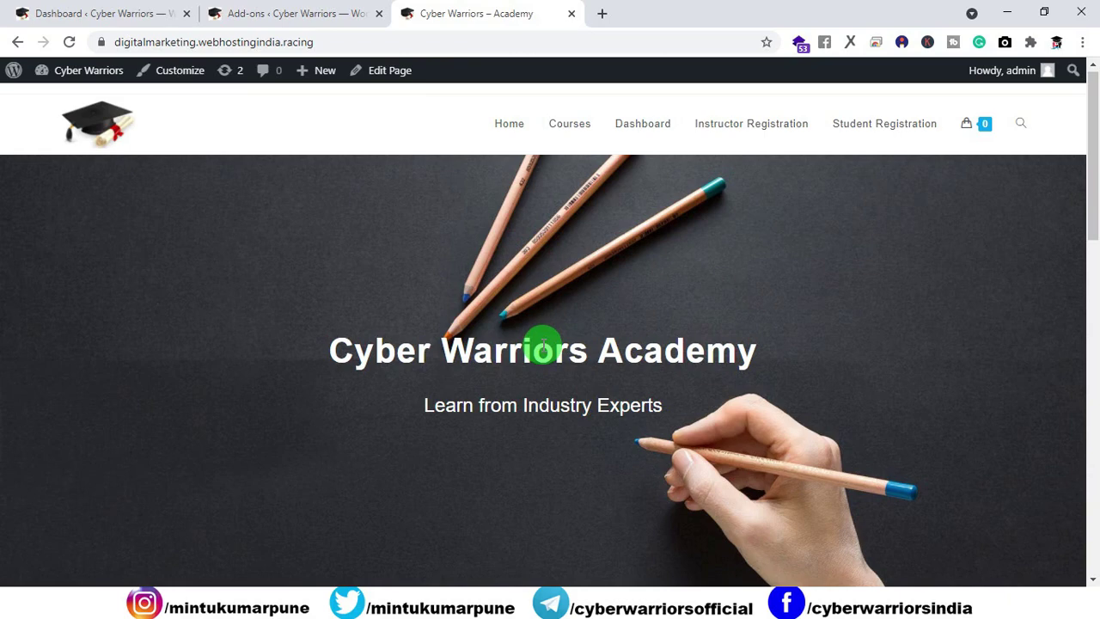
# Step: Browse the academy homepage's free and paid course cards, then go to the Courses page
pyautogui.scroll(-4, 526, 291)
pyautogui.scroll(2, 527, 292)
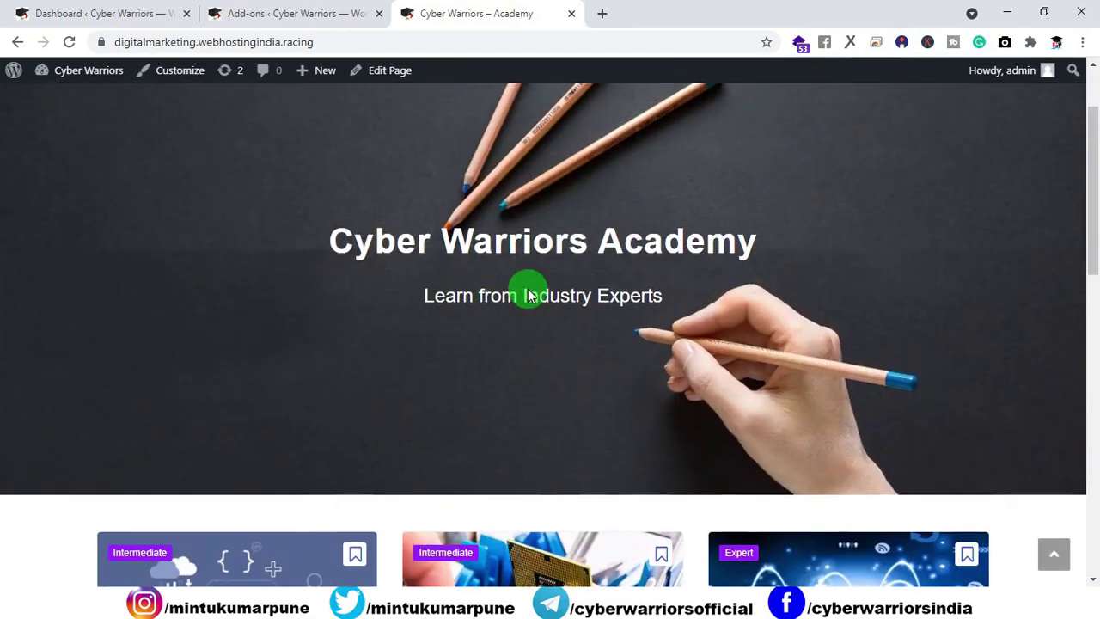
pyautogui.scroll(2, 528, 292)
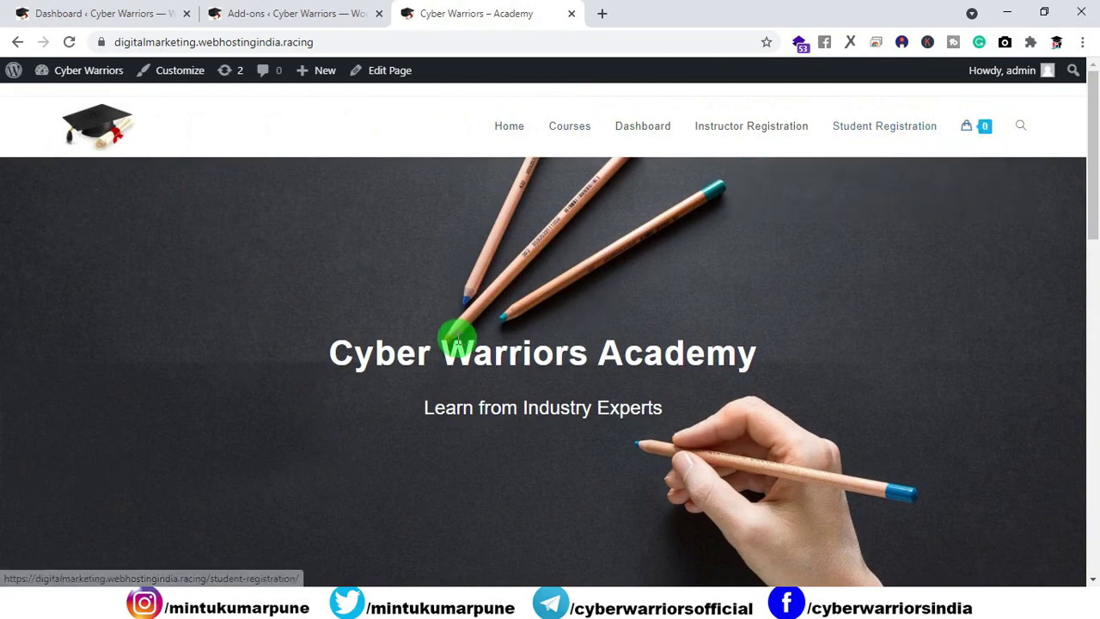
pyautogui.scroll(-5, 458, 341)
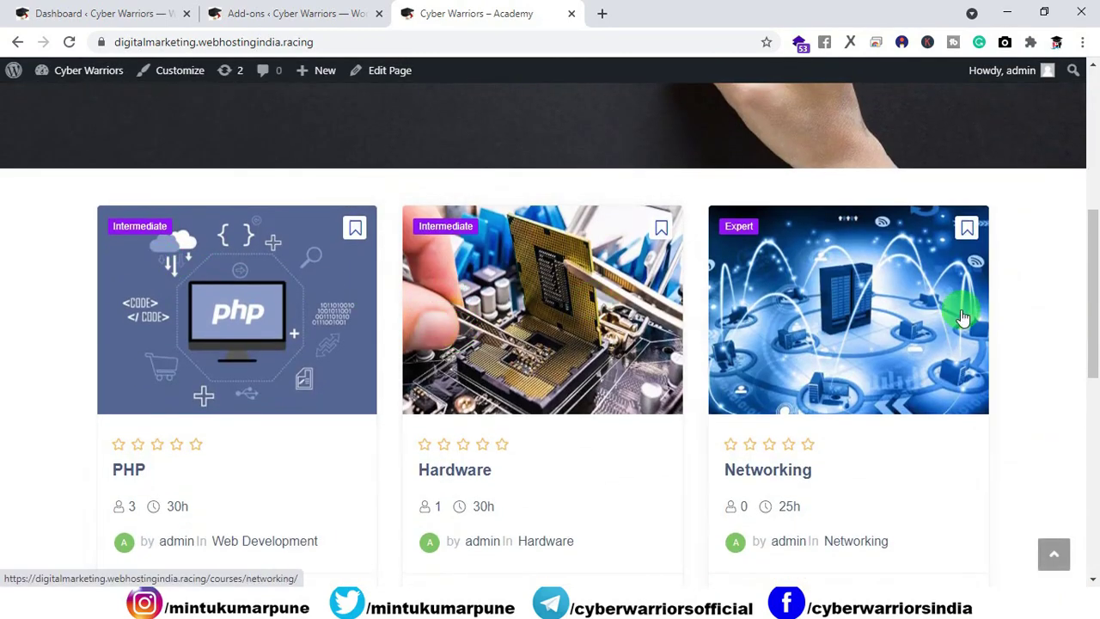
pyautogui.scroll(-1, 949, 313)
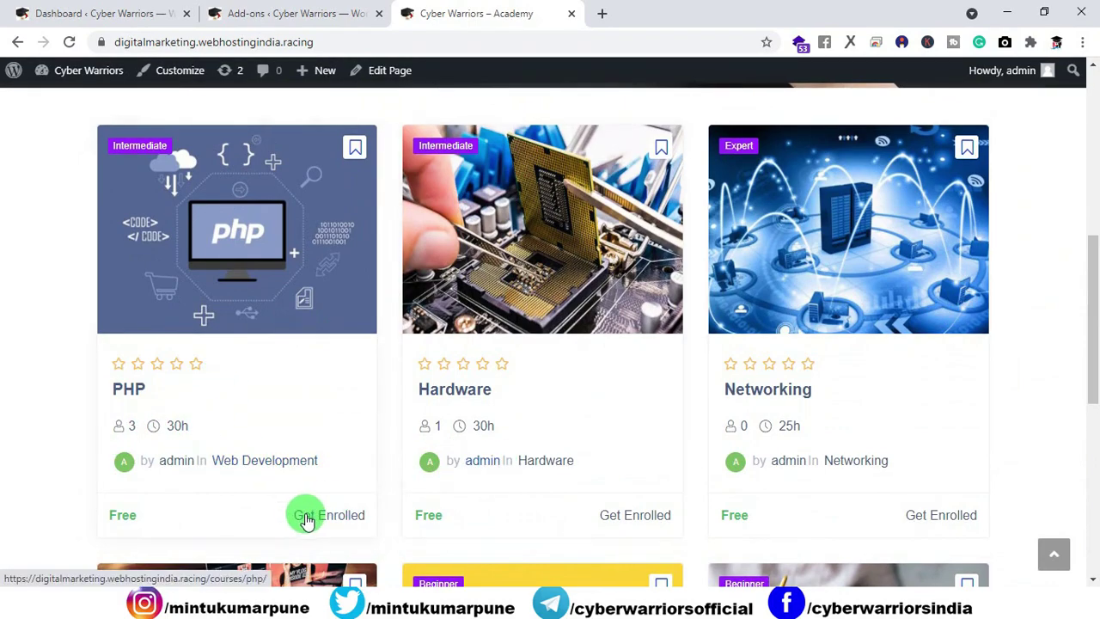
pyautogui.scroll(-6, 655, 515)
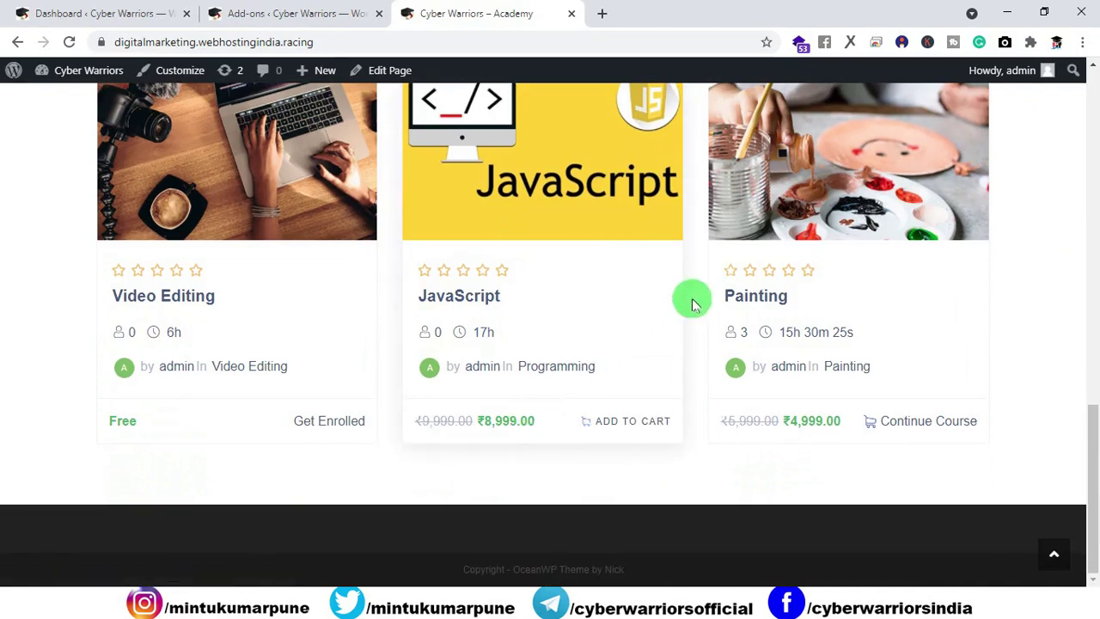
pyautogui.scroll(1, 761, 437)
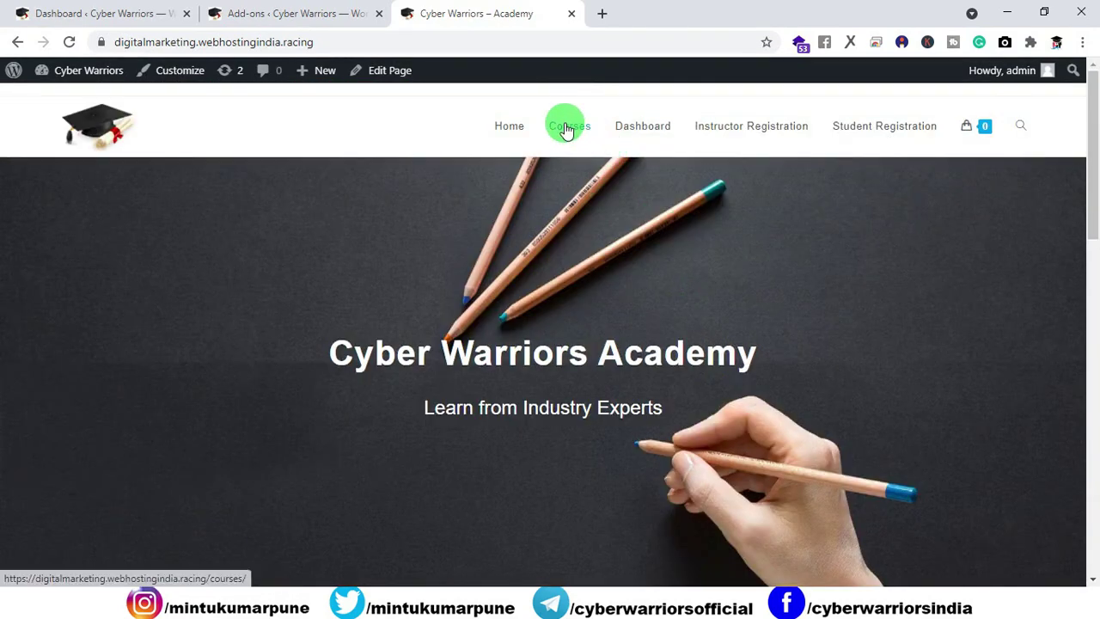
pyautogui.click(566, 129)
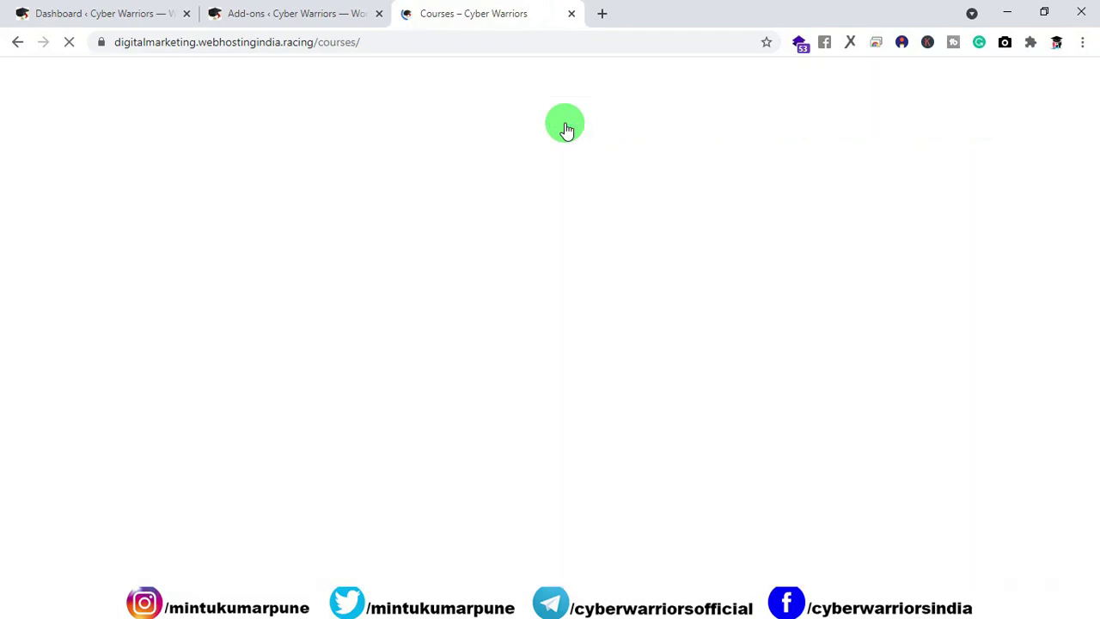
# Step: Open the frontend Dashboard showing 1 enrolled course, 7 students, 6 courses and ₹0.00 earnings
pyautogui.scroll(-4, 533, 206)
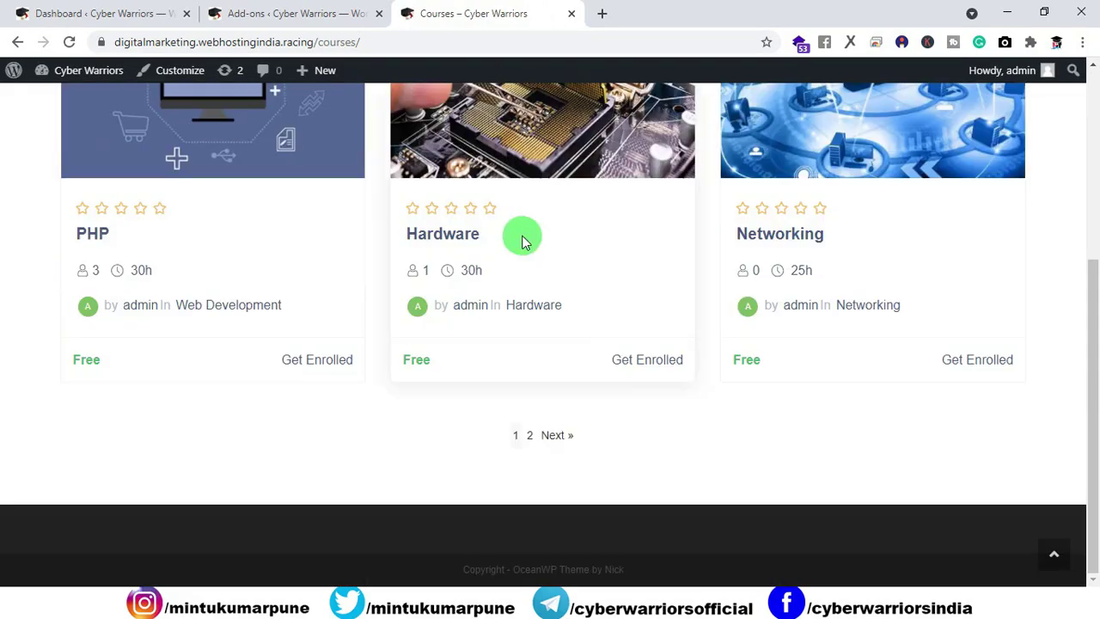
pyautogui.scroll(4, 557, 438)
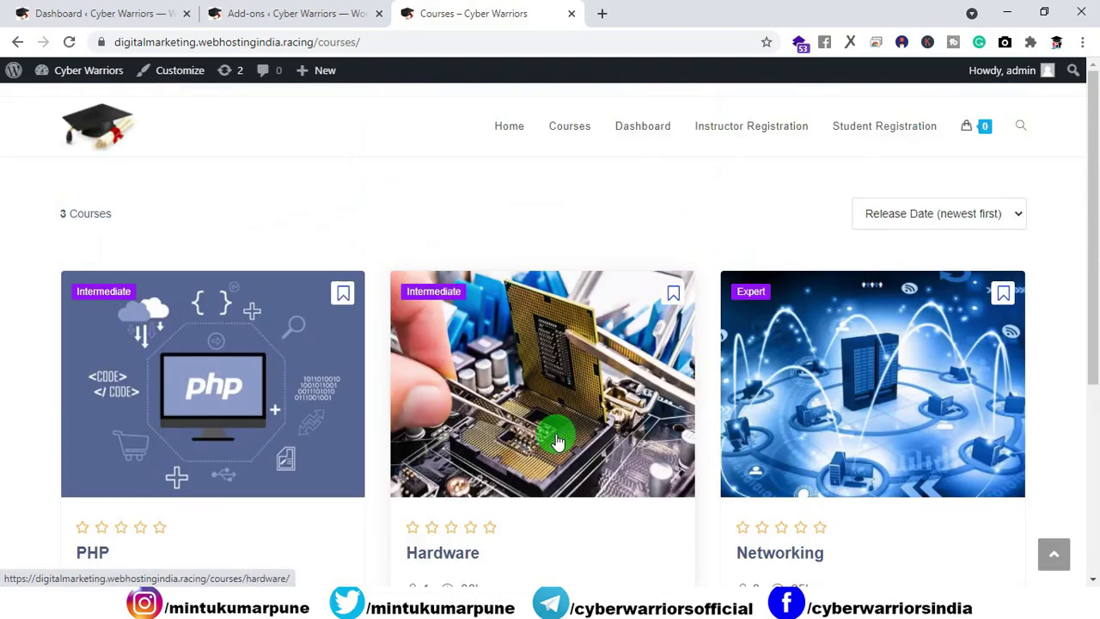
pyautogui.click(643, 131)
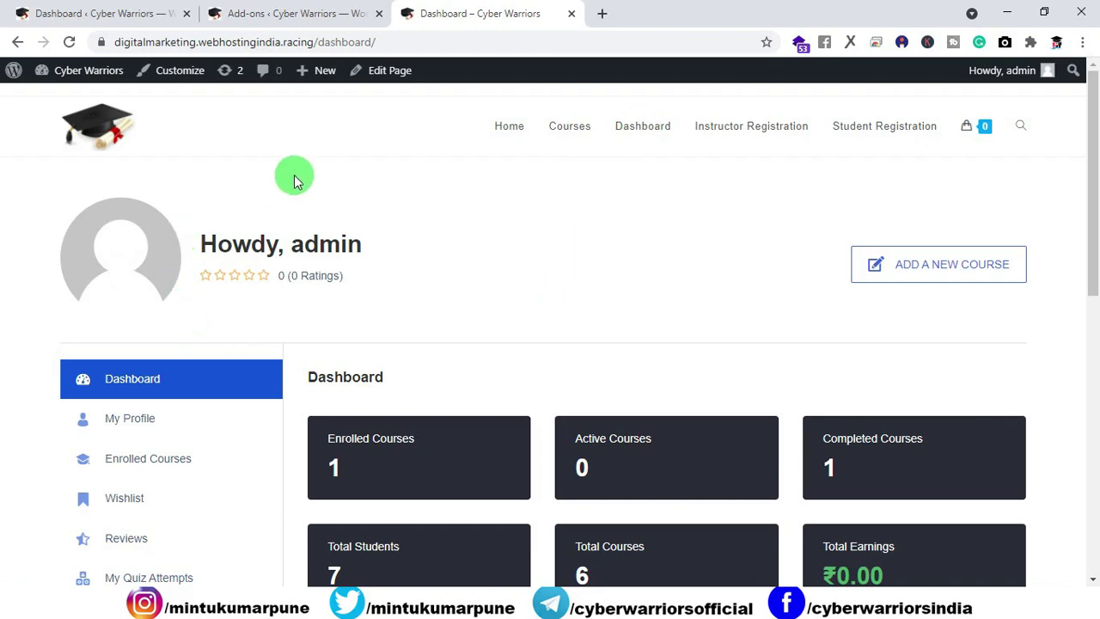
# Step: Review the admin's My Profile details from the dashboard sidebar
pyautogui.scroll(-1, 337, 261)
pyautogui.scroll(-3, 338, 261)
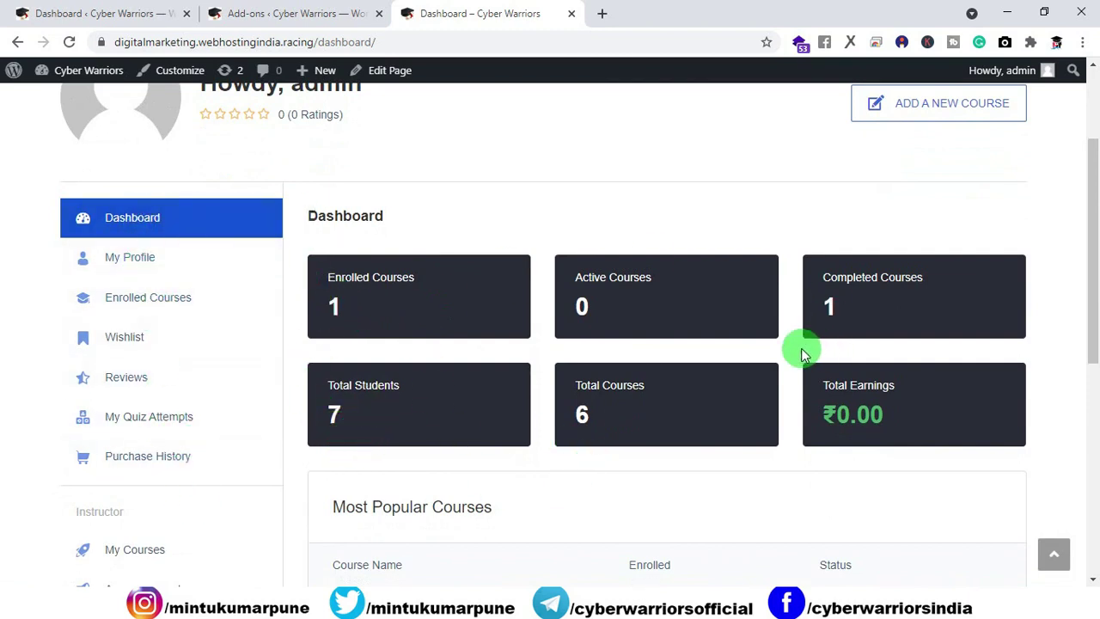
pyautogui.scroll(2, 378, 459)
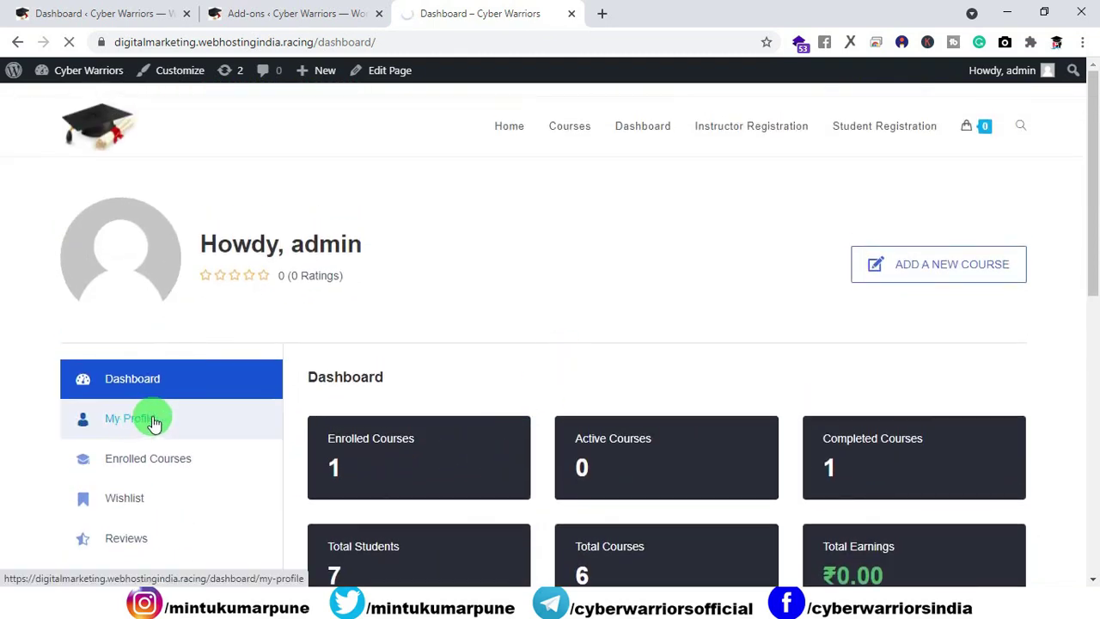
pyautogui.click(166, 425)
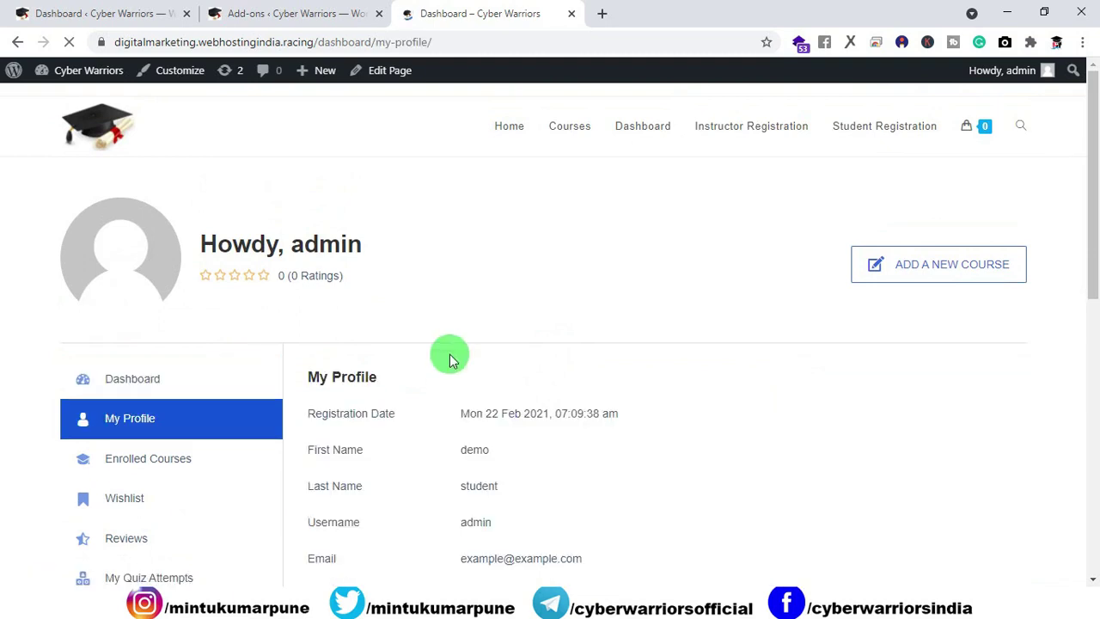
pyautogui.scroll(-3, 499, 345)
pyautogui.scroll(3, 646, 369)
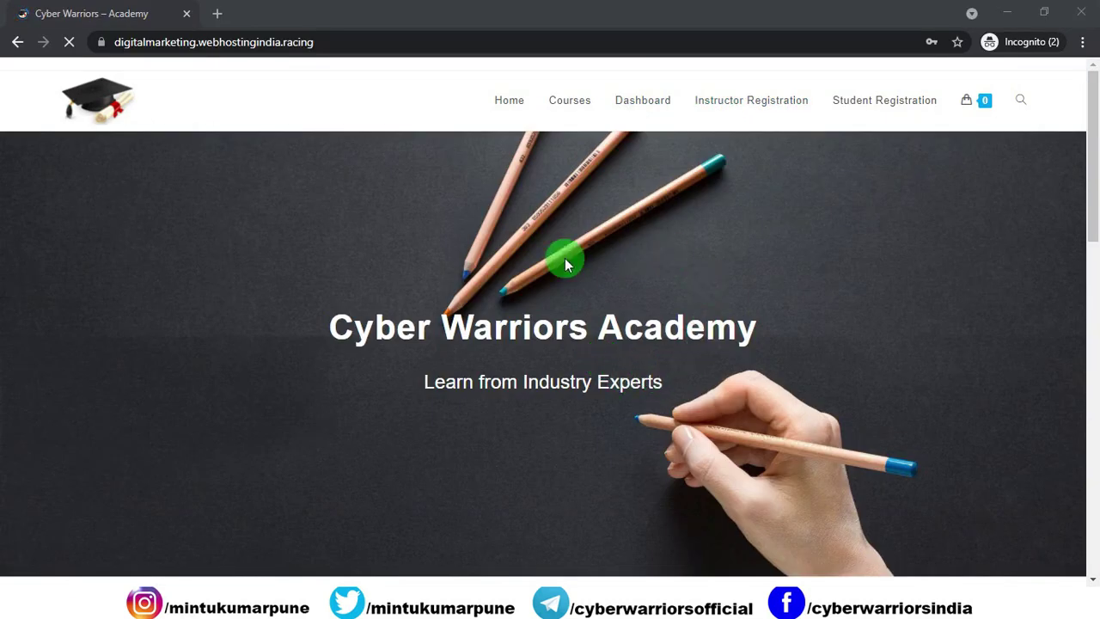
# Step: As a visitor, check the Dashboard sign-in prompt and the Instructor and Student Registration forms
pyautogui.click(622, 110)
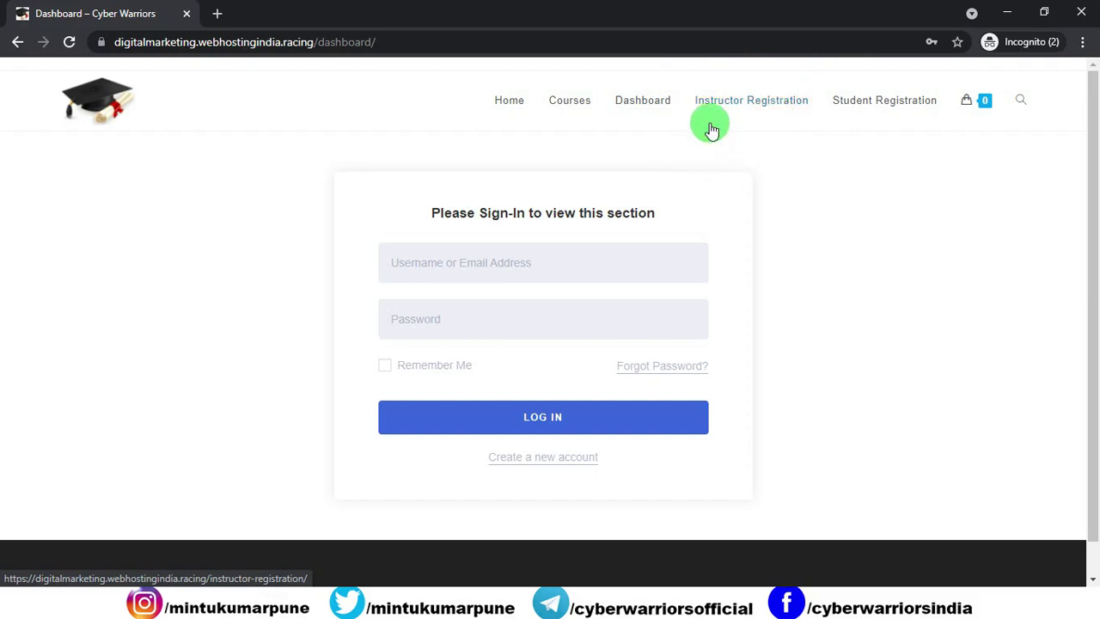
pyautogui.click(730, 103)
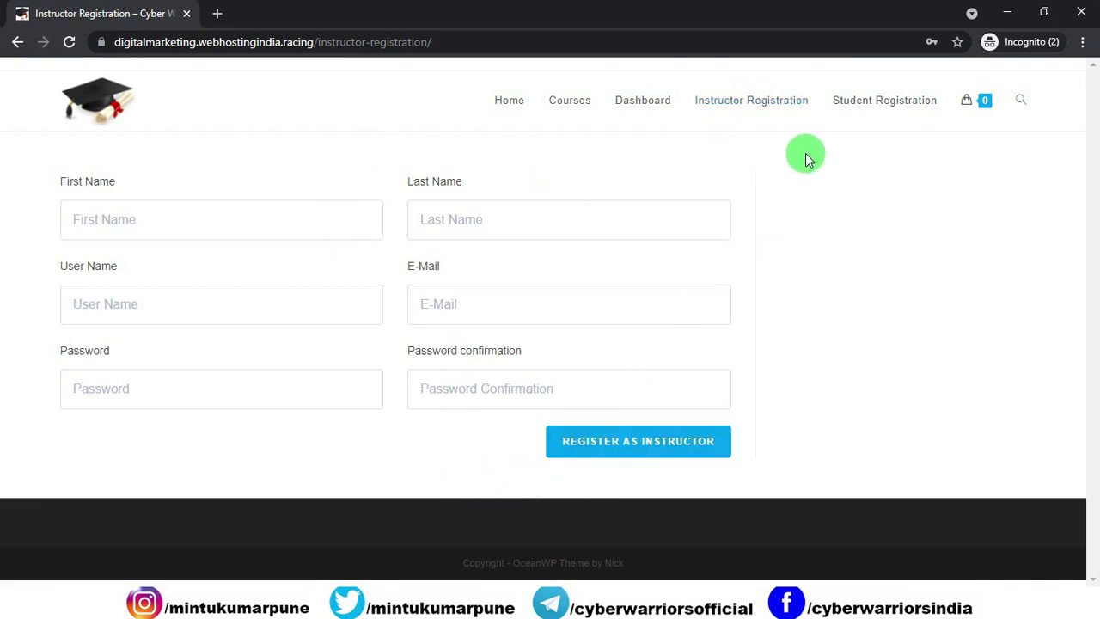
pyautogui.click(852, 109)
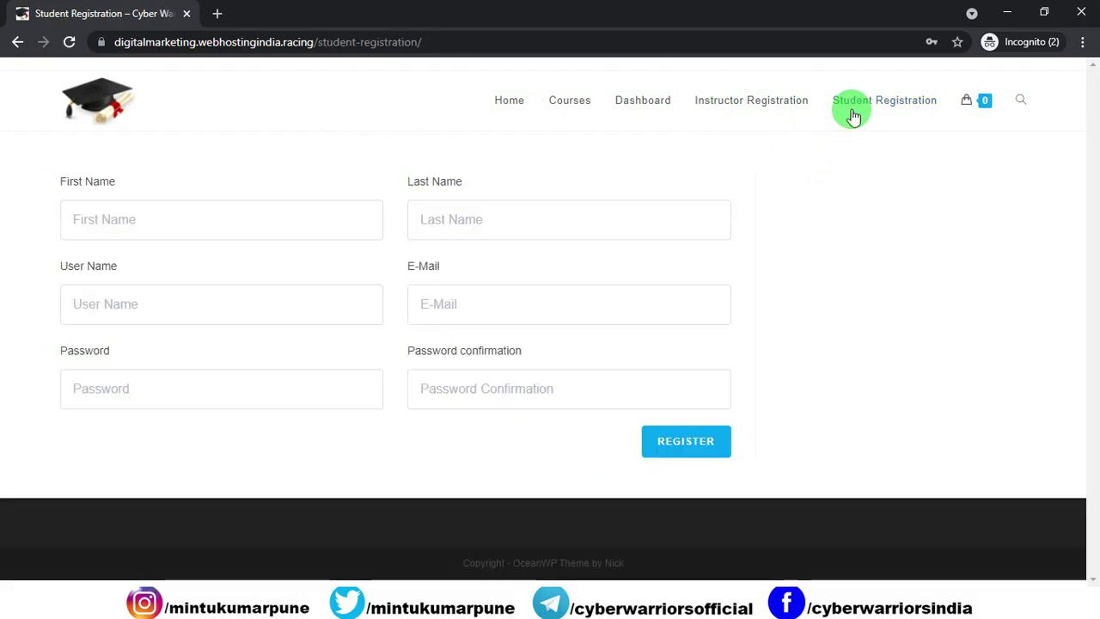
# Step: Go to page 2 of the Courses listing, showing Video Editing, JavaScript and Painting
pyautogui.click(574, 111)
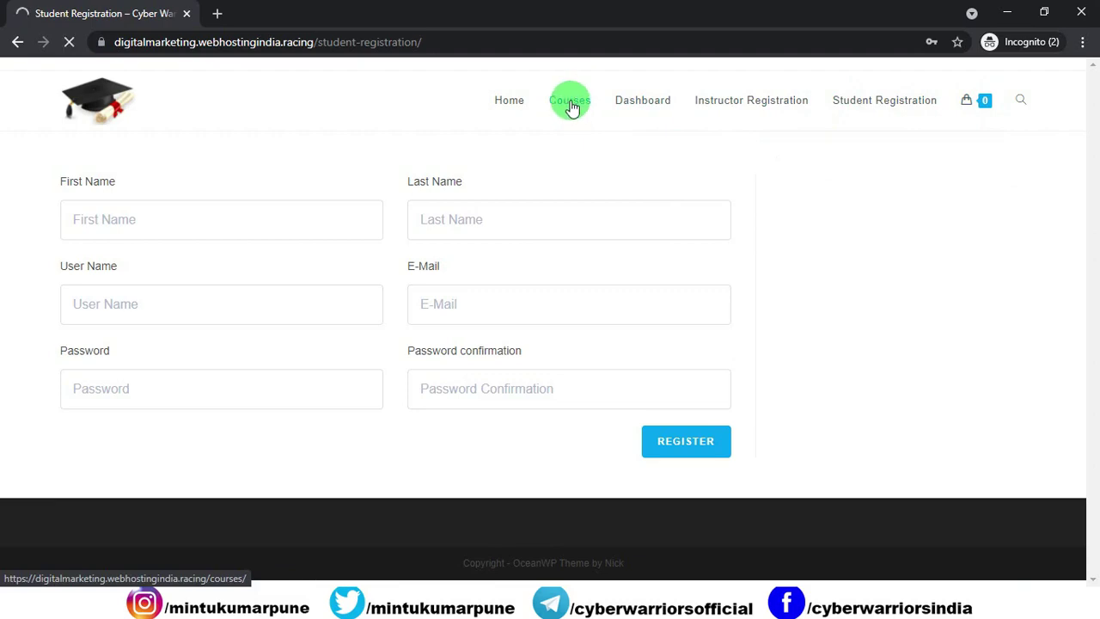
pyautogui.scroll(-3, 670, 233)
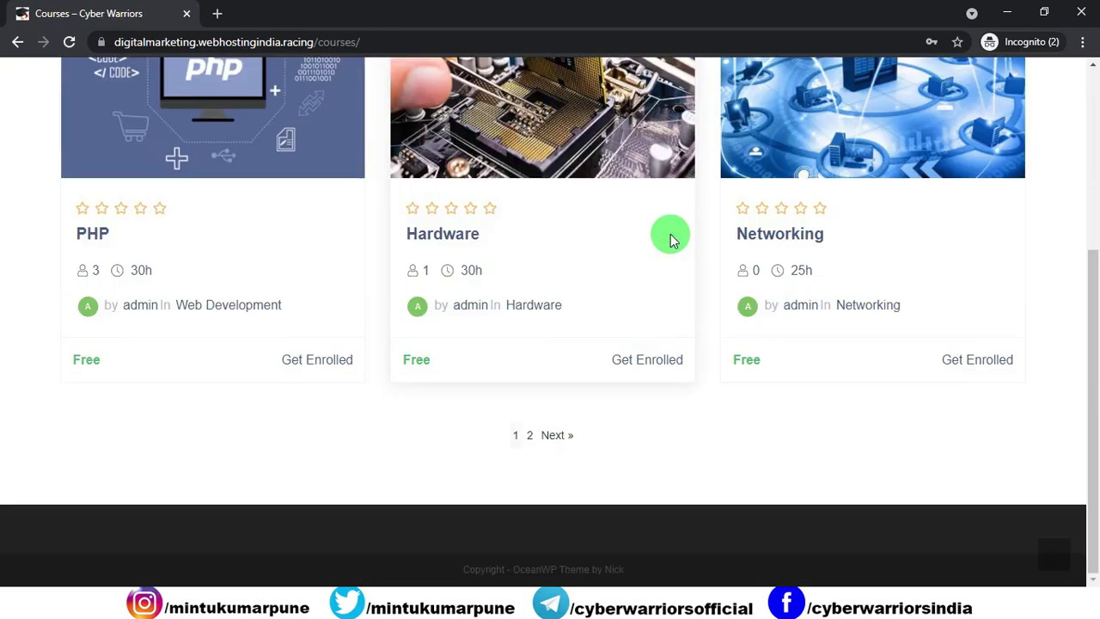
pyautogui.click(556, 434)
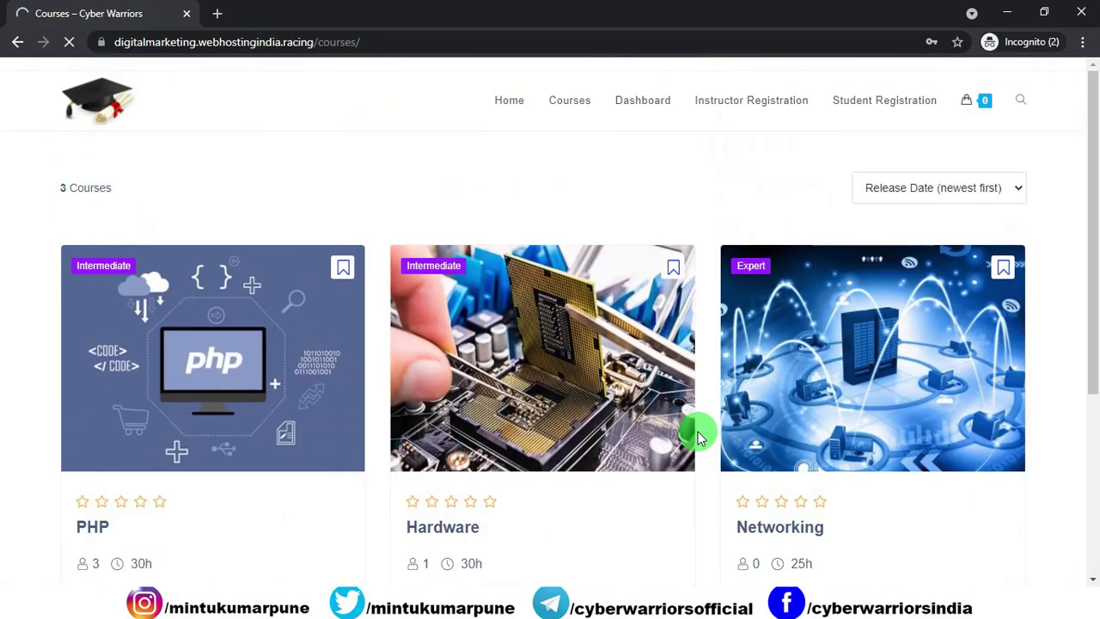
pyautogui.scroll(-2, 629, 404)
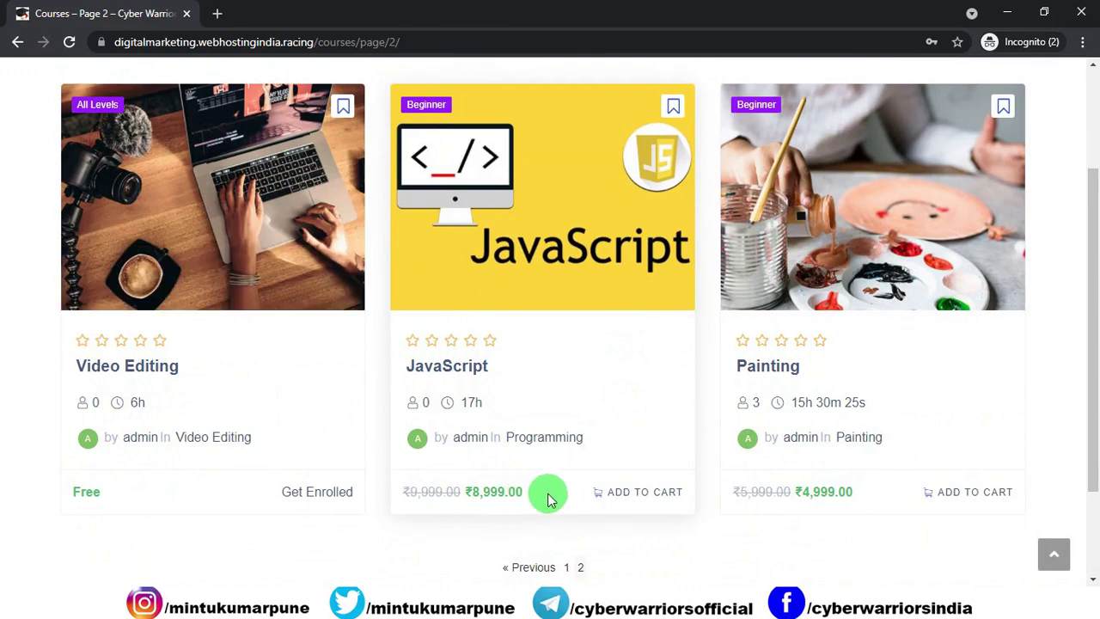
# Step: Attempt a new student registration from the JavaScript ADD TO CART login popup
pyautogui.click(609, 493)
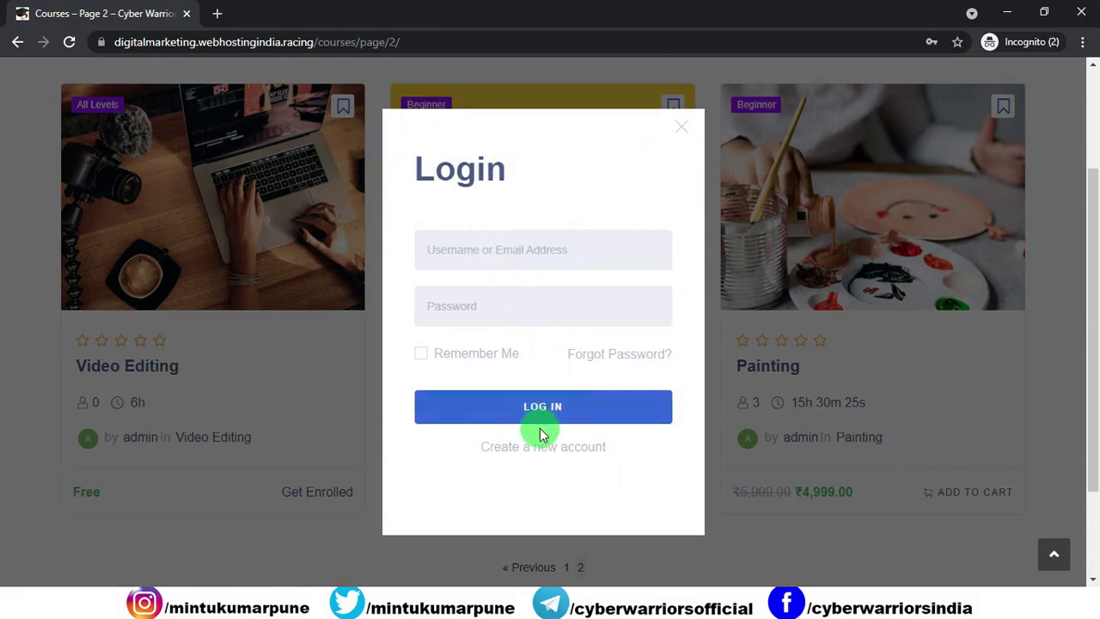
pyautogui.click(515, 447)
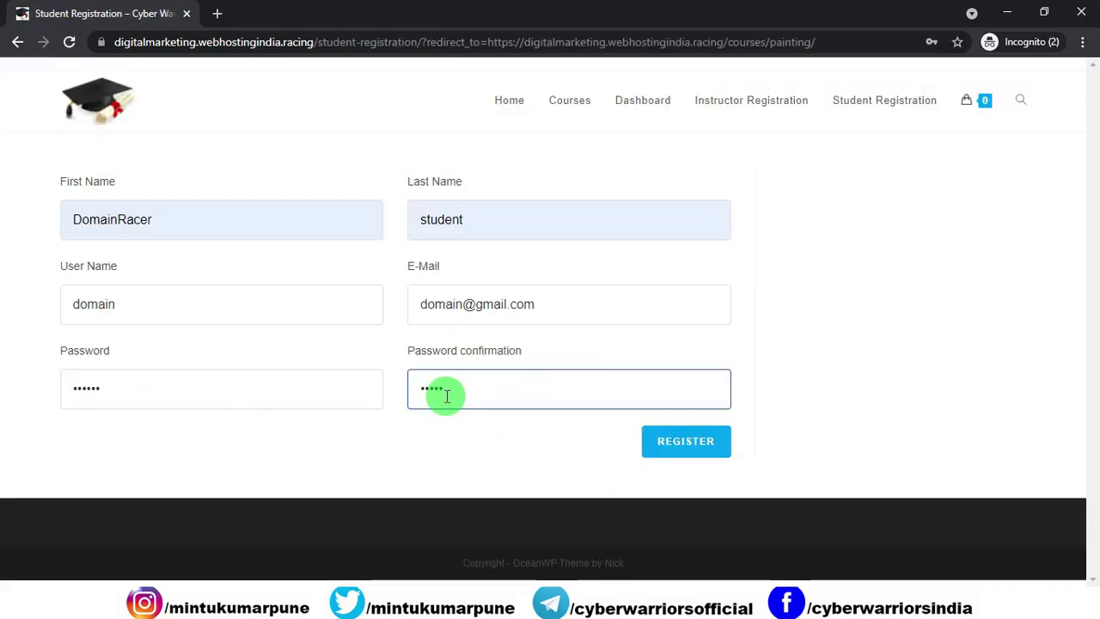
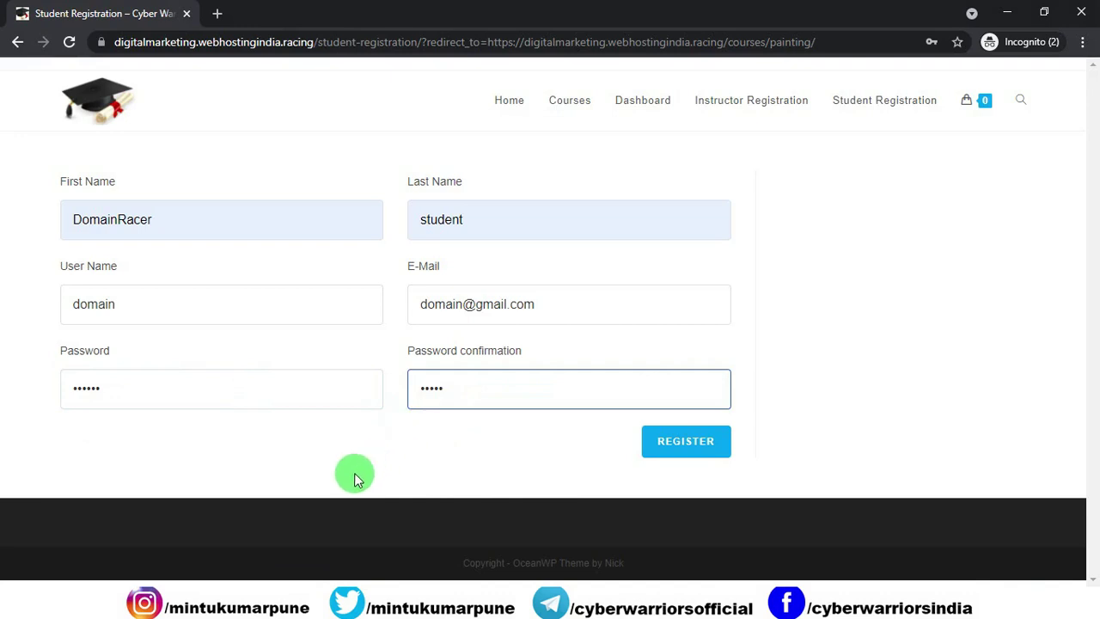
pyautogui.click(672, 457)
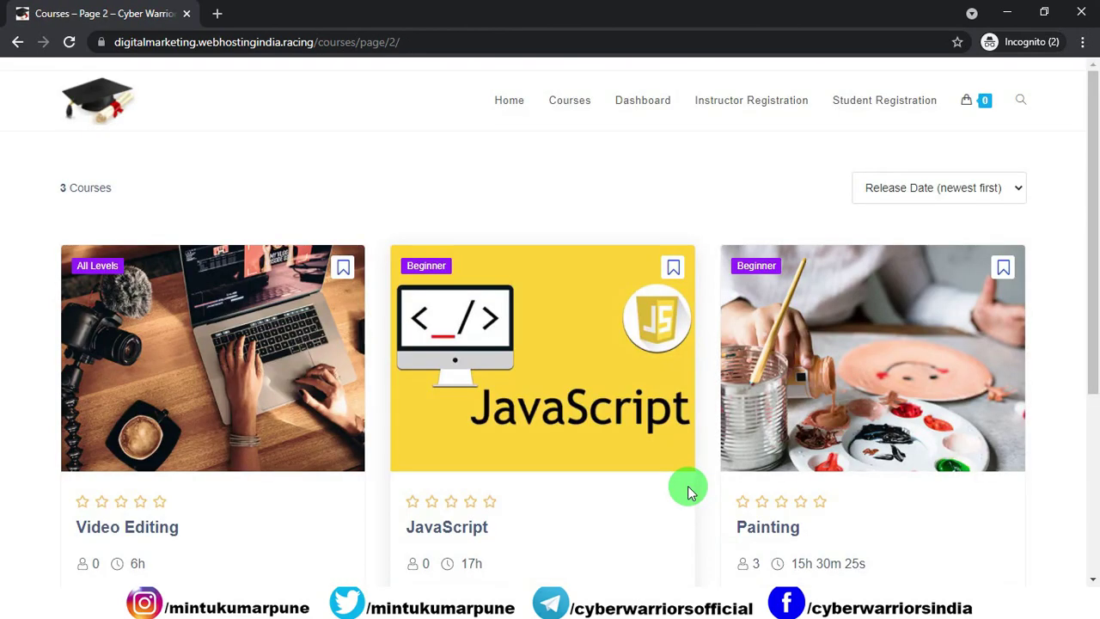
# Step: Add the JavaScript course (₹8,999.00) to the cart and proceed to checkout
pyautogui.scroll(-4, 687, 490)
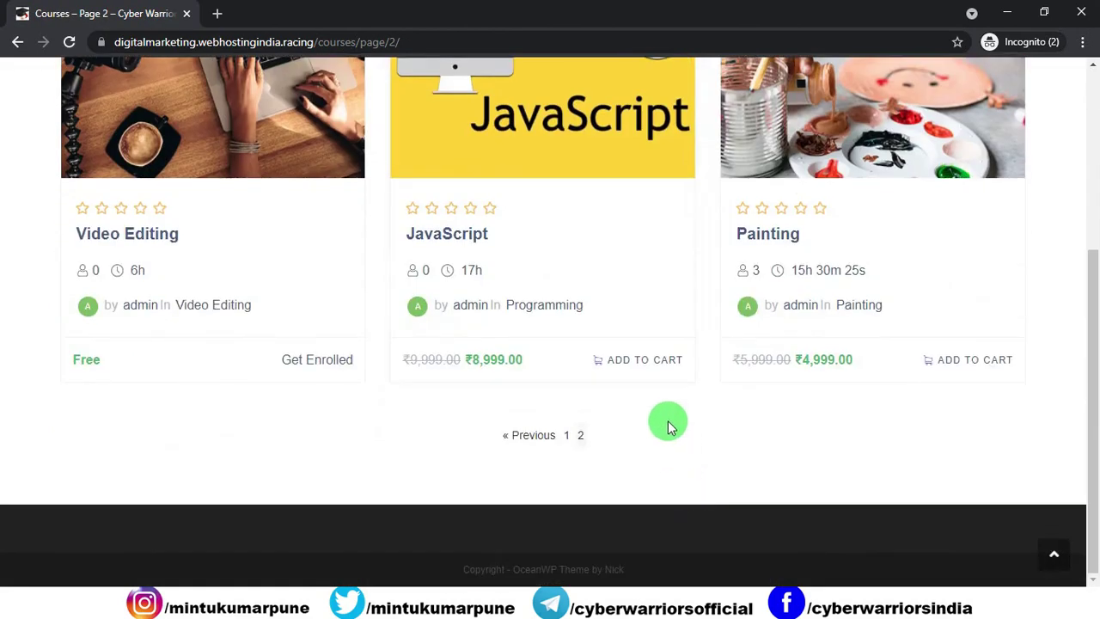
pyautogui.click(621, 365)
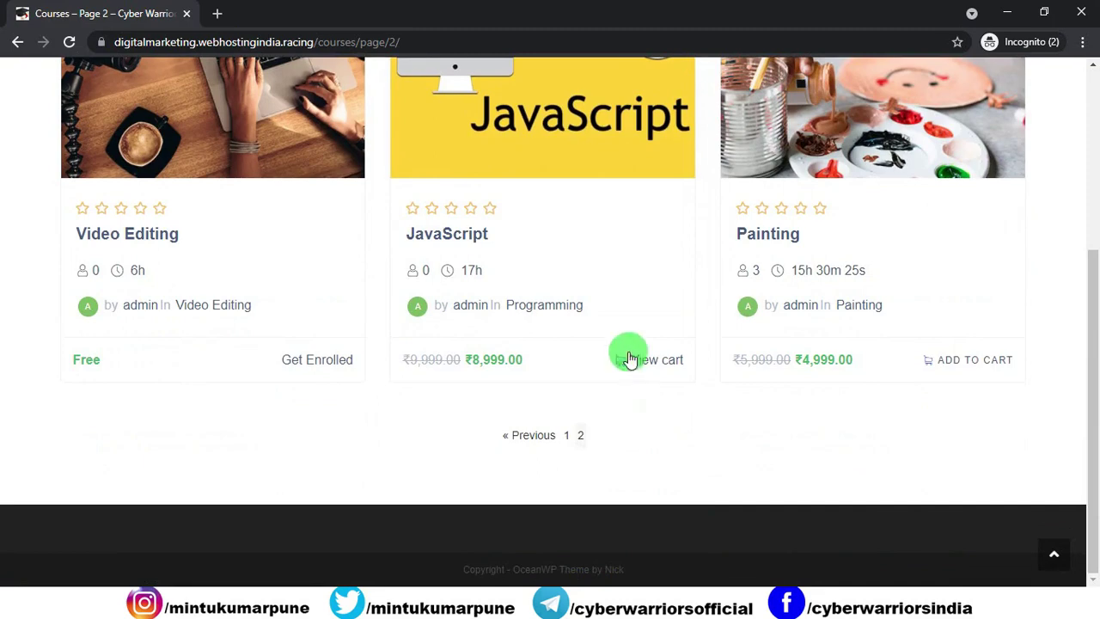
pyautogui.scroll(4, 650, 368)
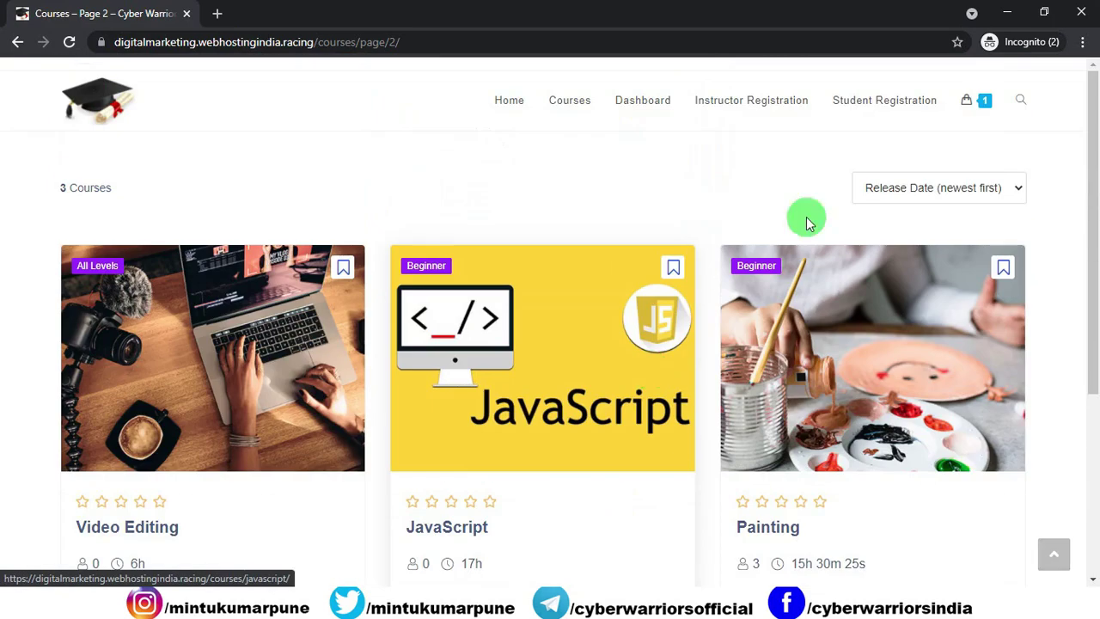
pyautogui.moveTo(972, 103)
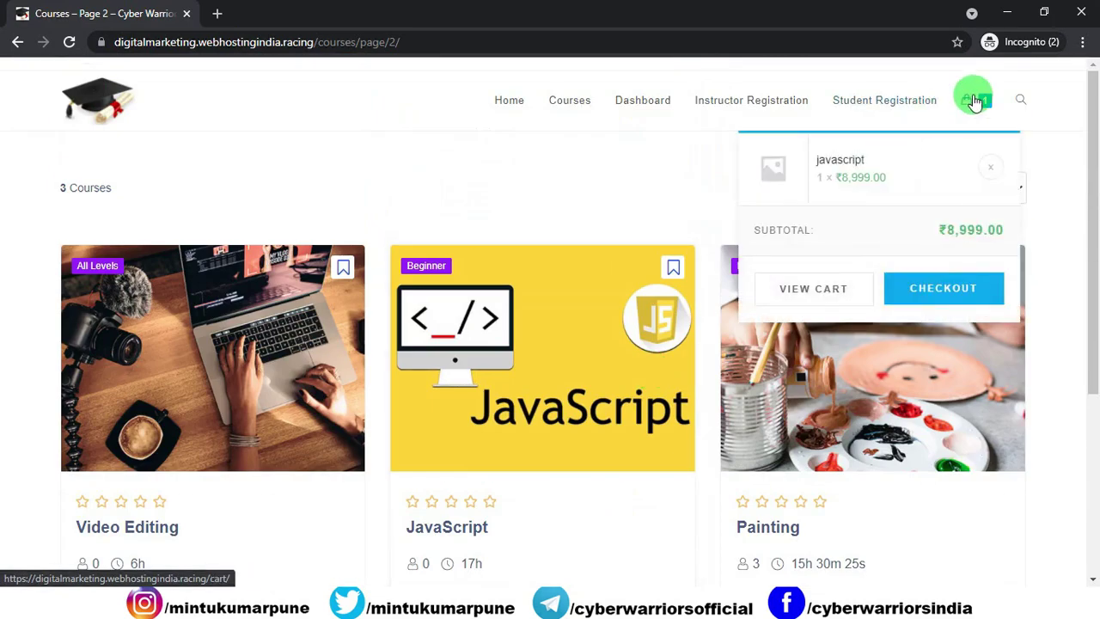
pyautogui.click(830, 290)
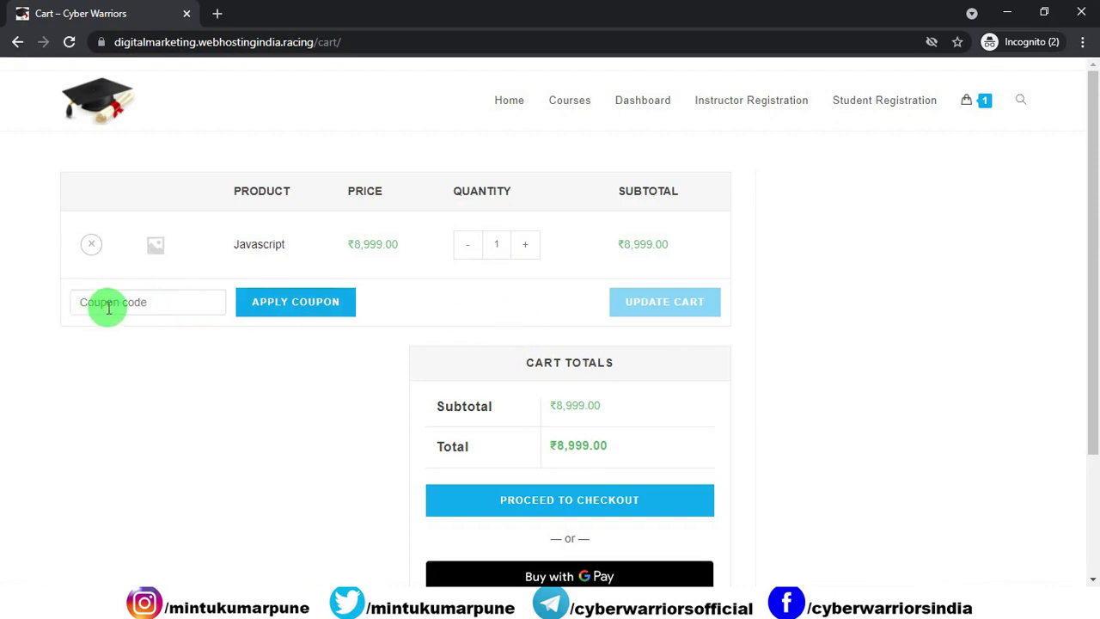
pyautogui.scroll(-1, 567, 393)
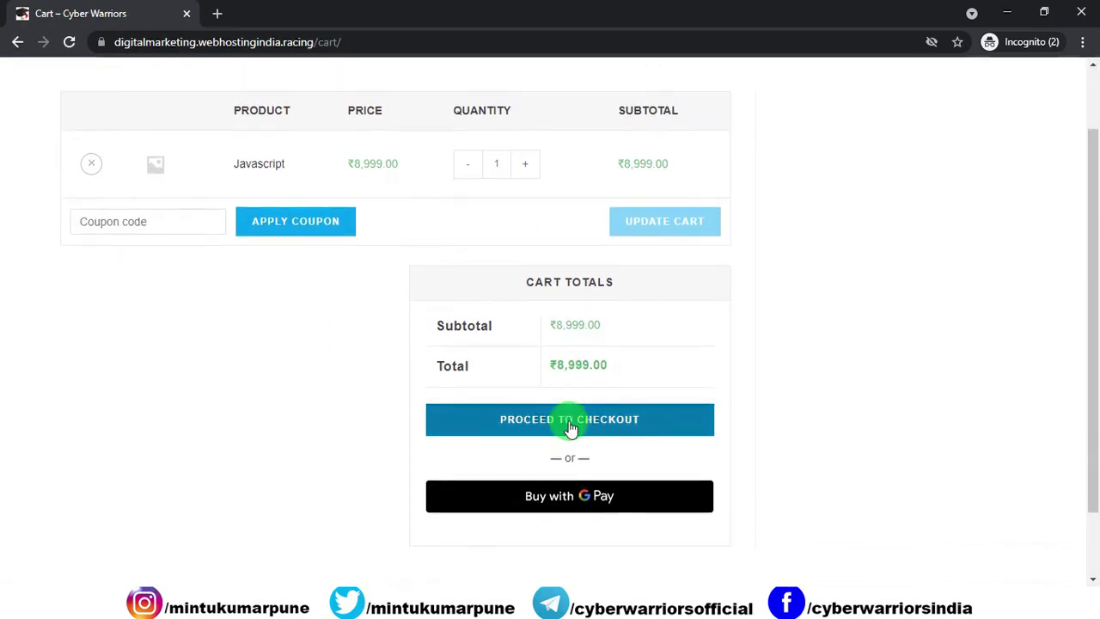
pyautogui.click(569, 426)
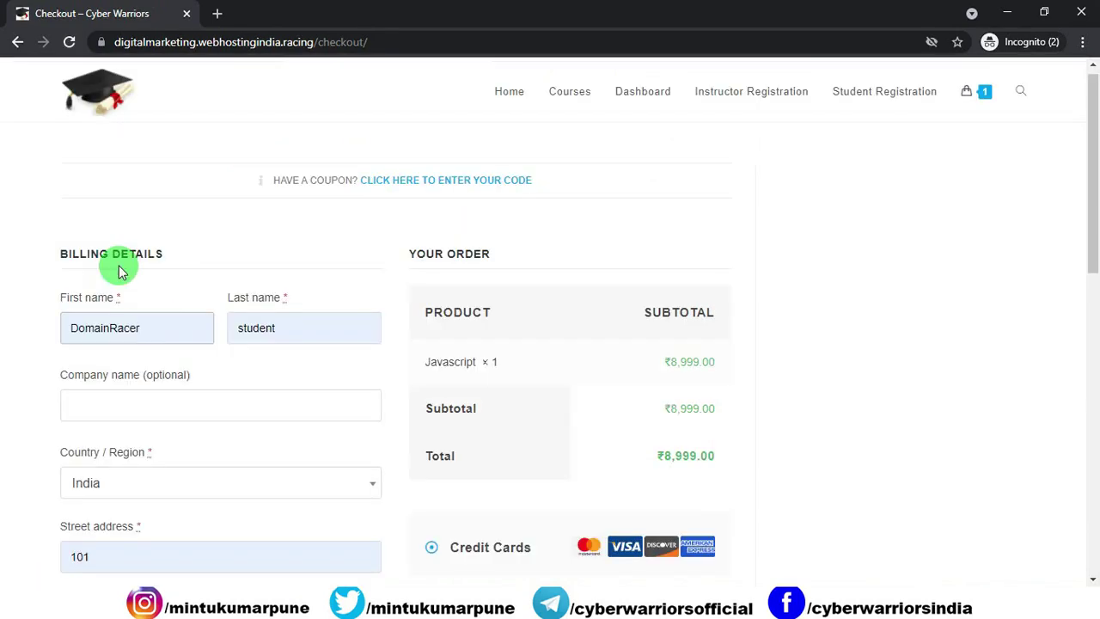
# Step: Review the billing fields on the checkout page
pyautogui.scroll(-2, 261, 325)
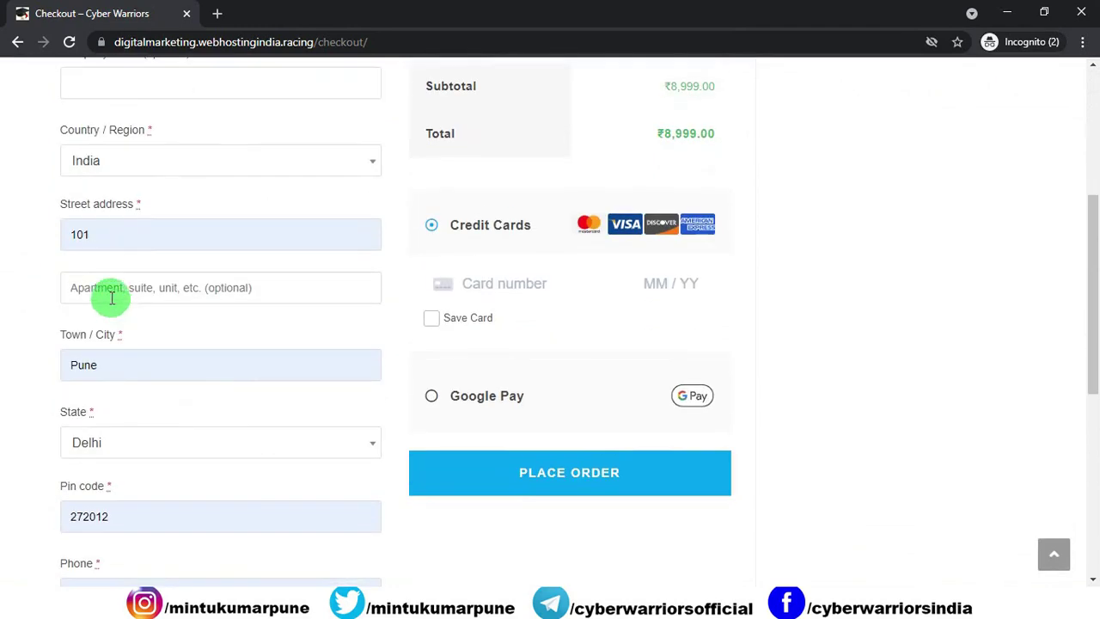
pyautogui.scroll(-1, 112, 297)
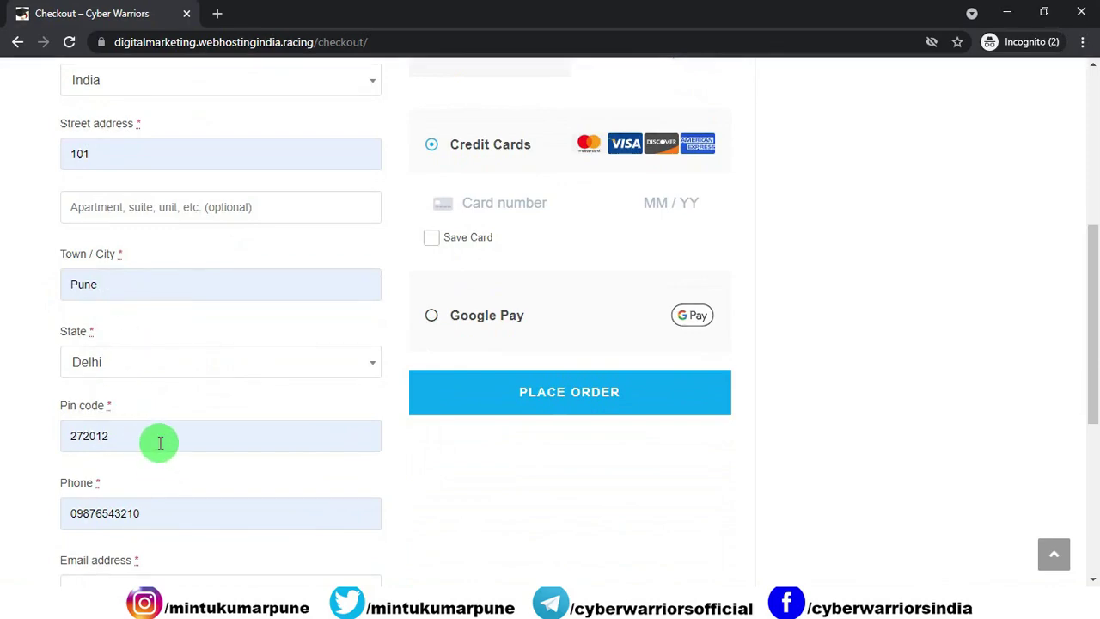
pyautogui.scroll(3, 163, 445)
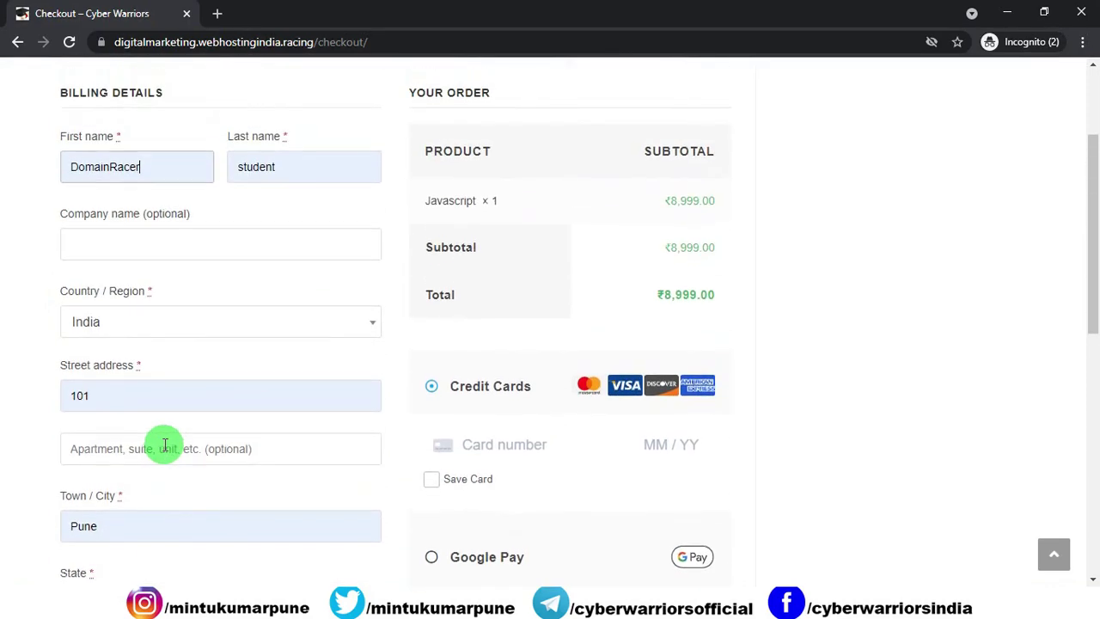
pyautogui.scroll(-4, 164, 444)
pyautogui.scroll(-1, 215, 440)
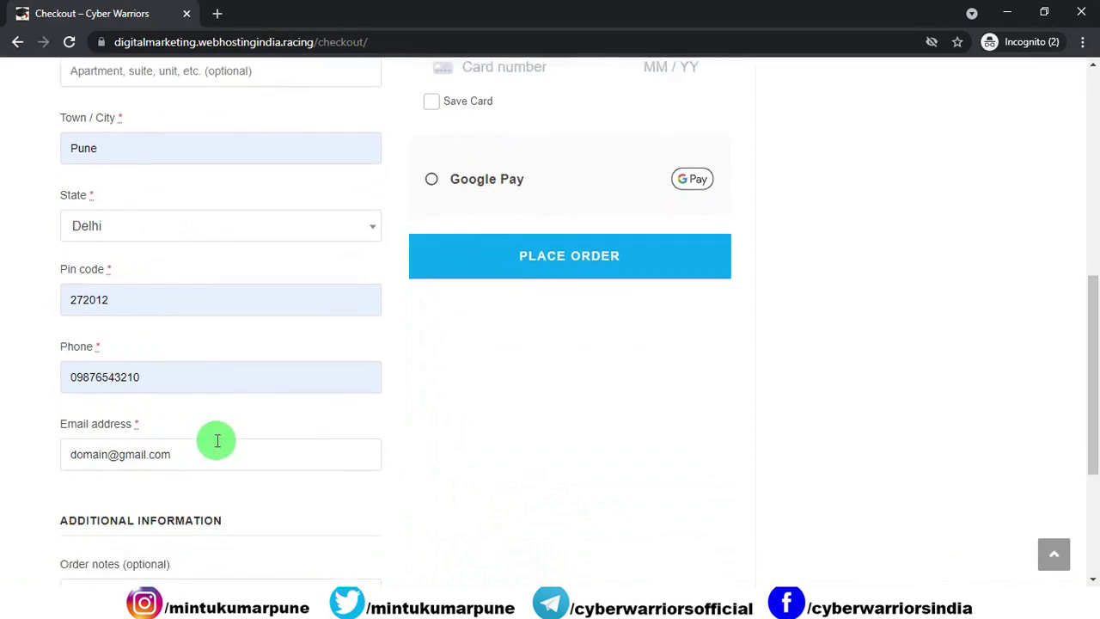
pyautogui.scroll(7, 446, 446)
pyautogui.scroll(-3, 398, 376)
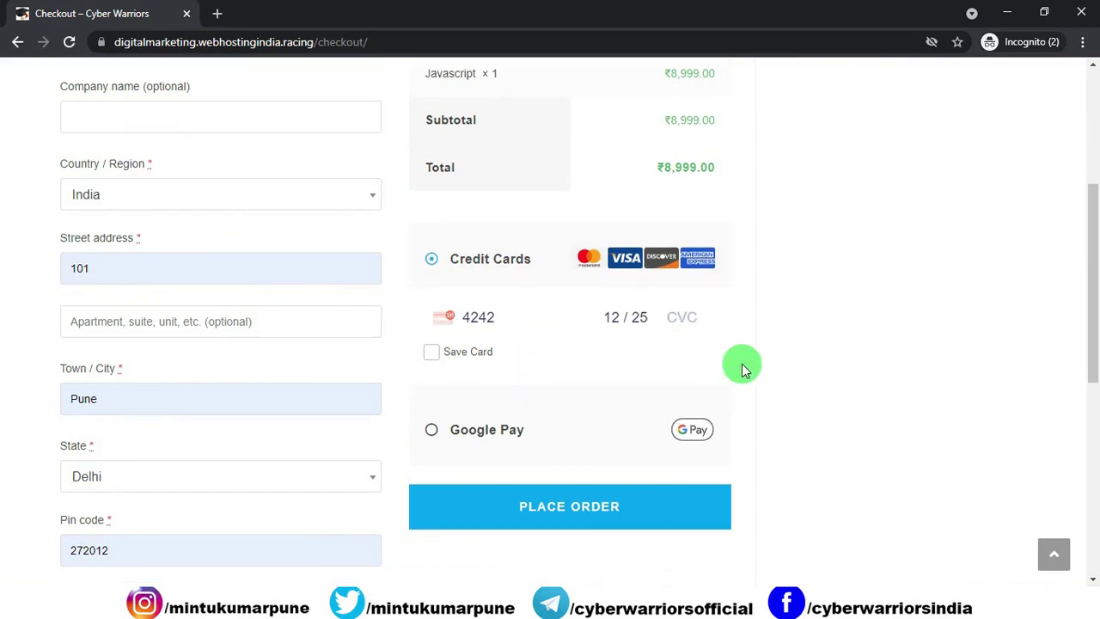
# Step: Enter the card details and place the ₹8,999.00 JavaScript order
pyautogui.click(573, 514)
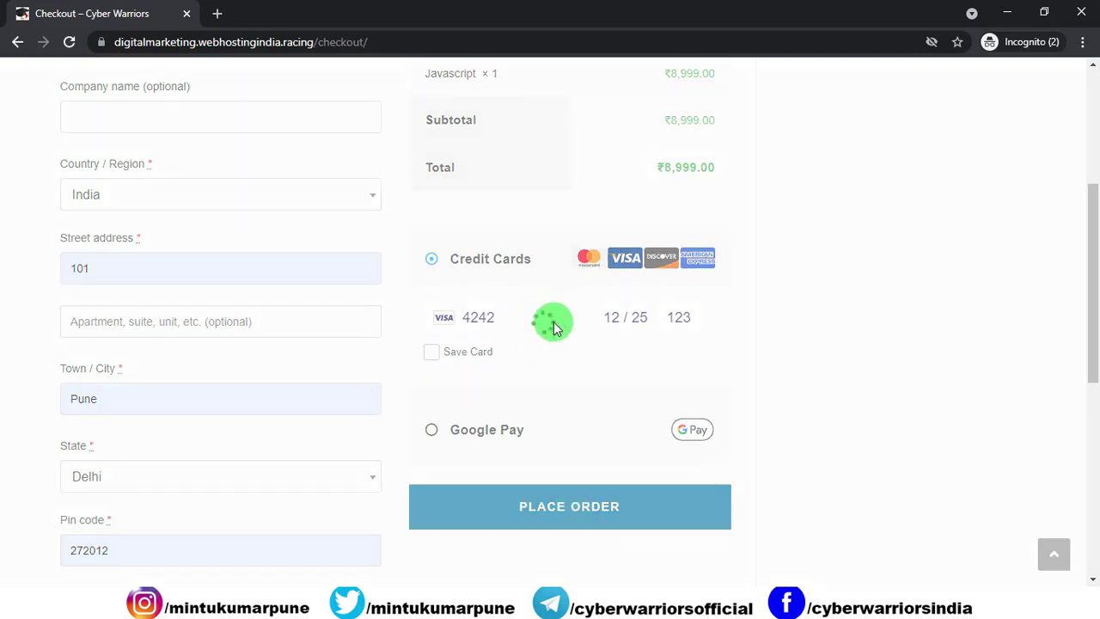
pyautogui.scroll(-5, 549, 360)
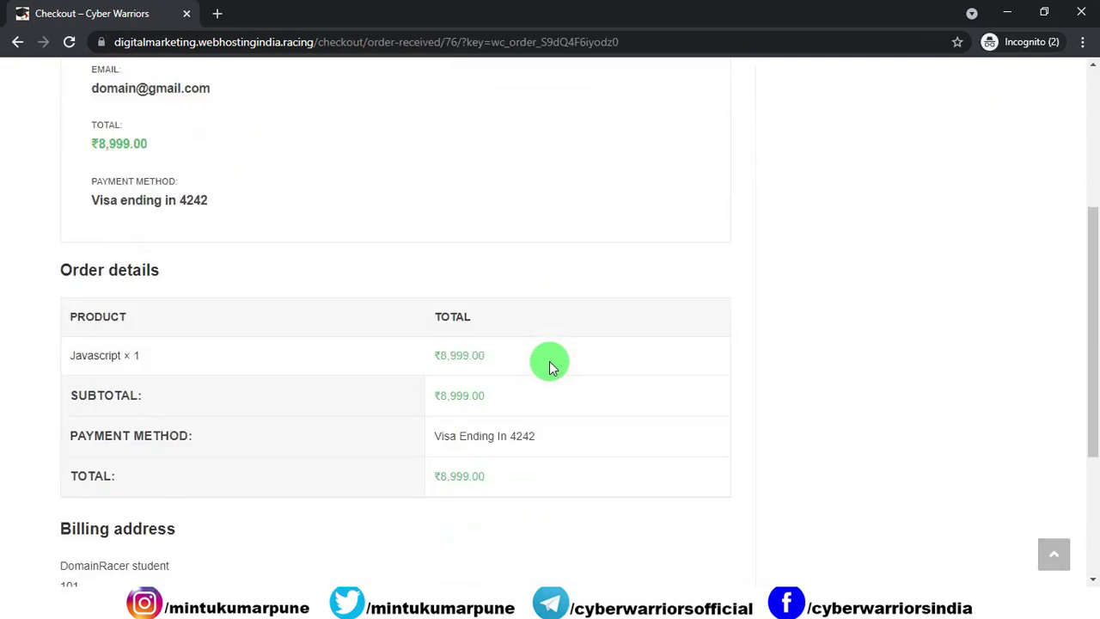
pyautogui.scroll(-2, 551, 366)
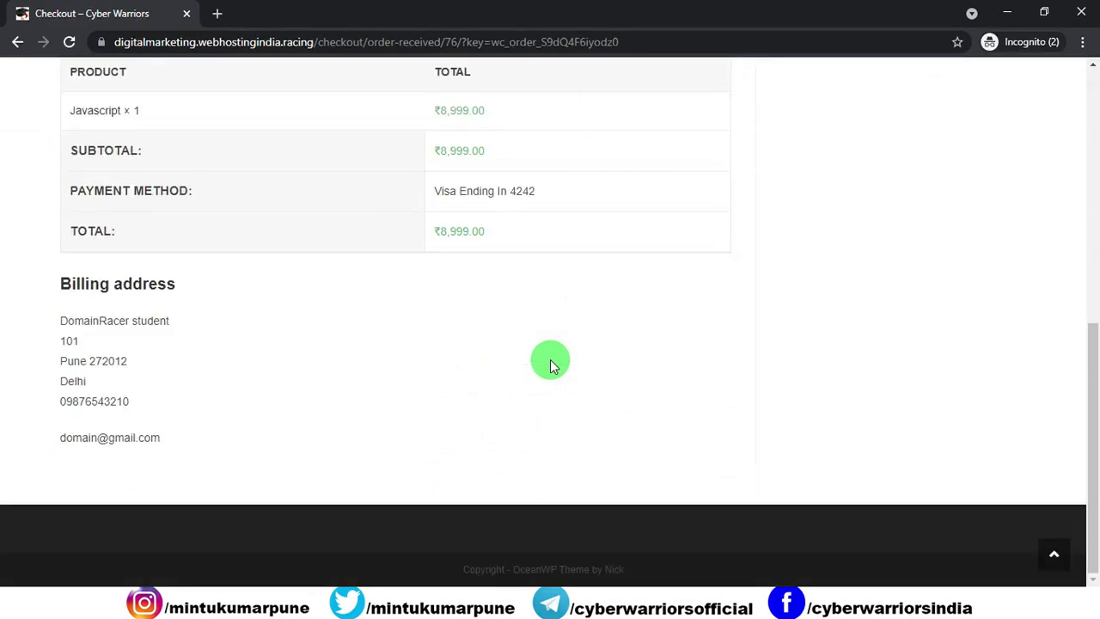
pyautogui.scroll(6, 552, 367)
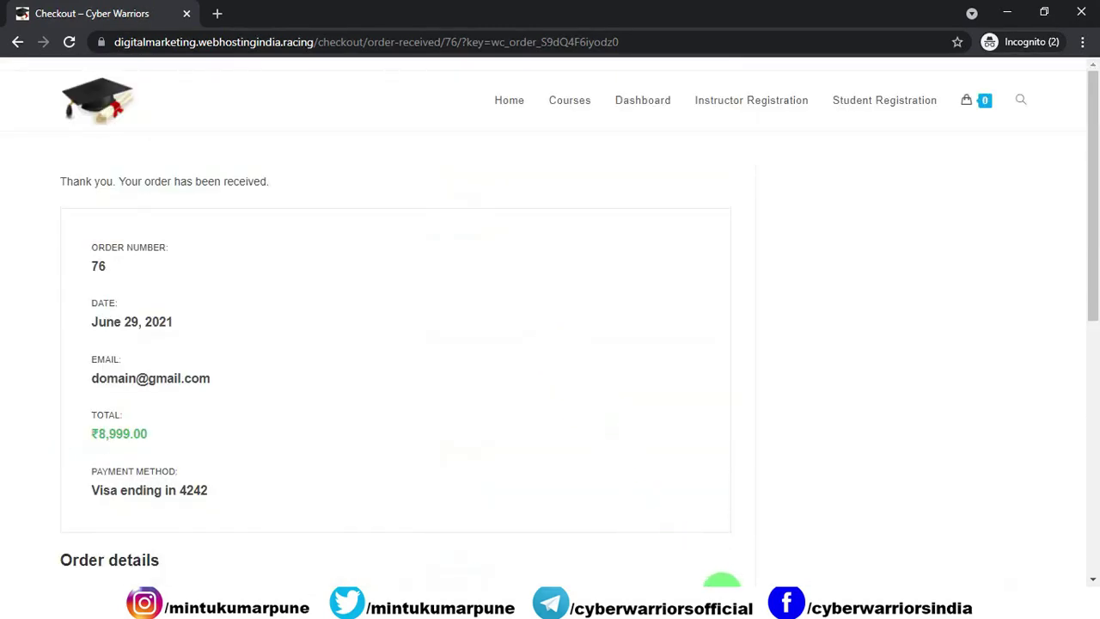
# Step: Bring the admin browser window forward and close the extra front-end dashboard tab
pyautogui.moveTo(729, 606)
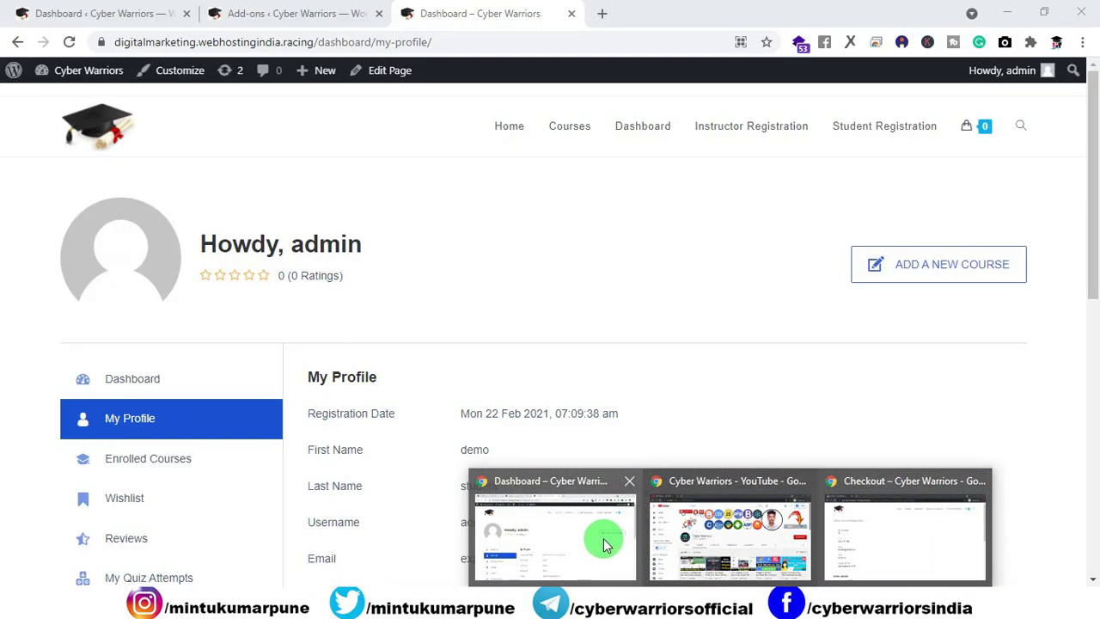
pyautogui.click(605, 543)
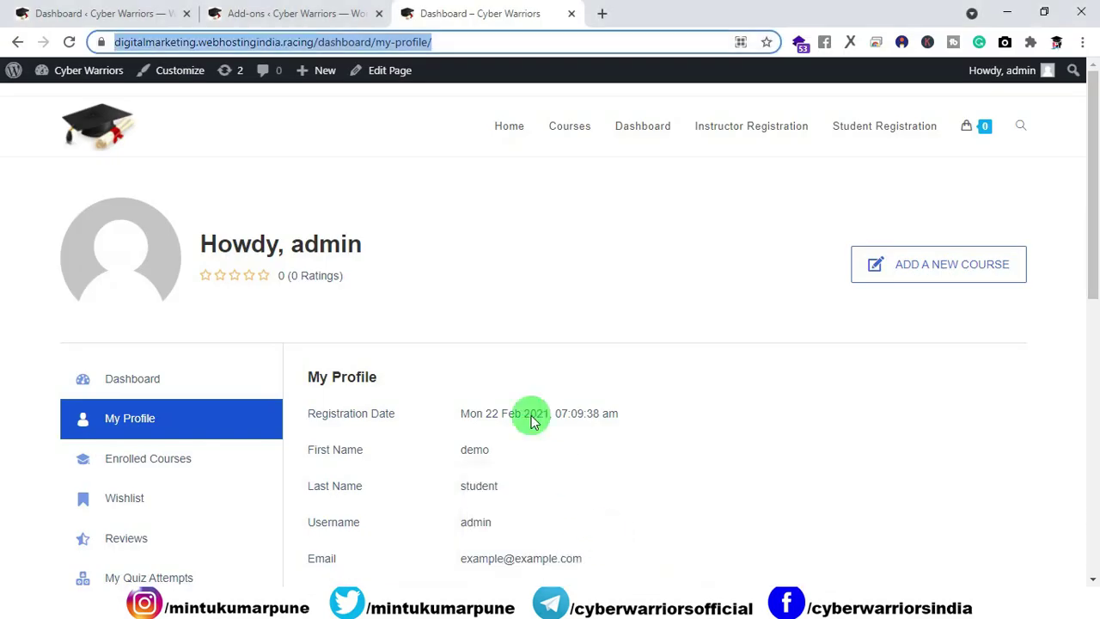
pyautogui.click(571, 14)
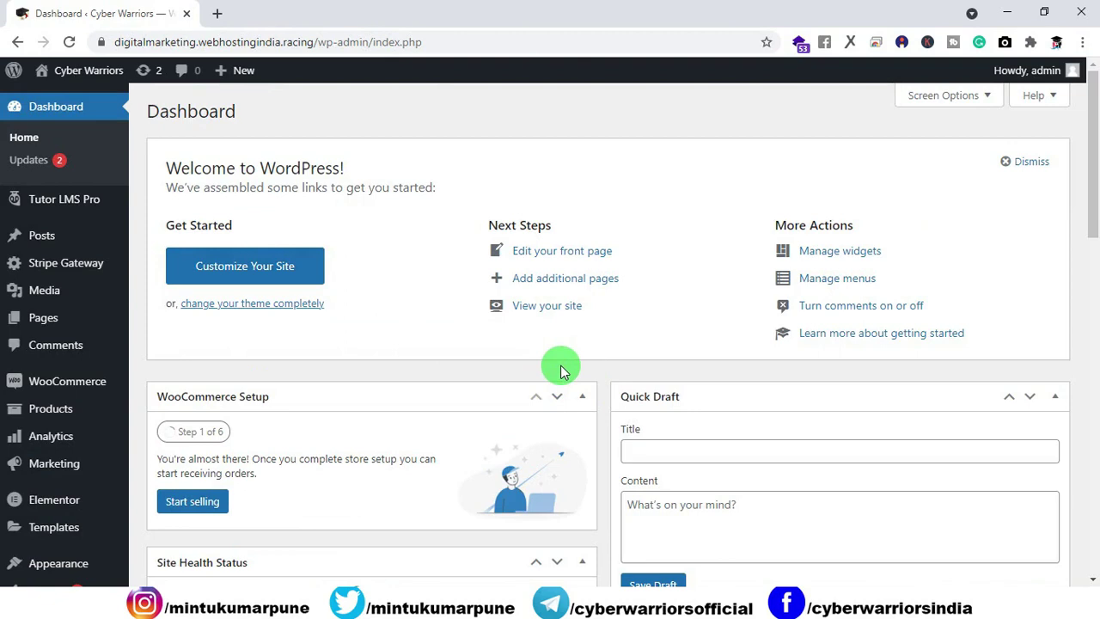
# Step: Bulk-change WooCommerce order #76 to Completed, then return to the shopper's confirmation window
pyautogui.moveTo(103, 380)
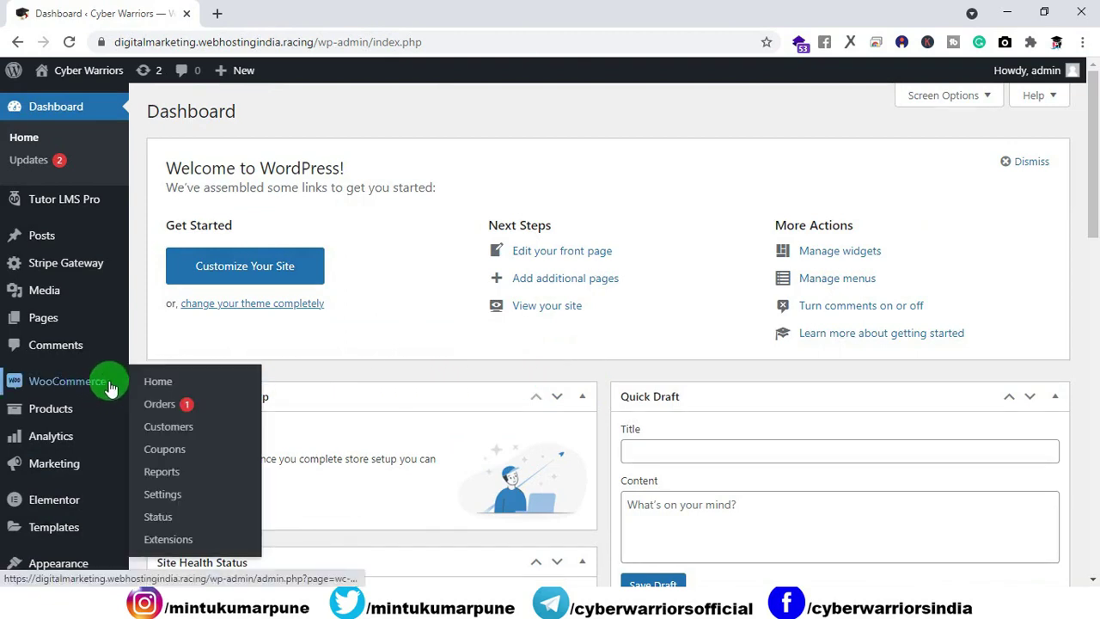
pyautogui.click(158, 405)
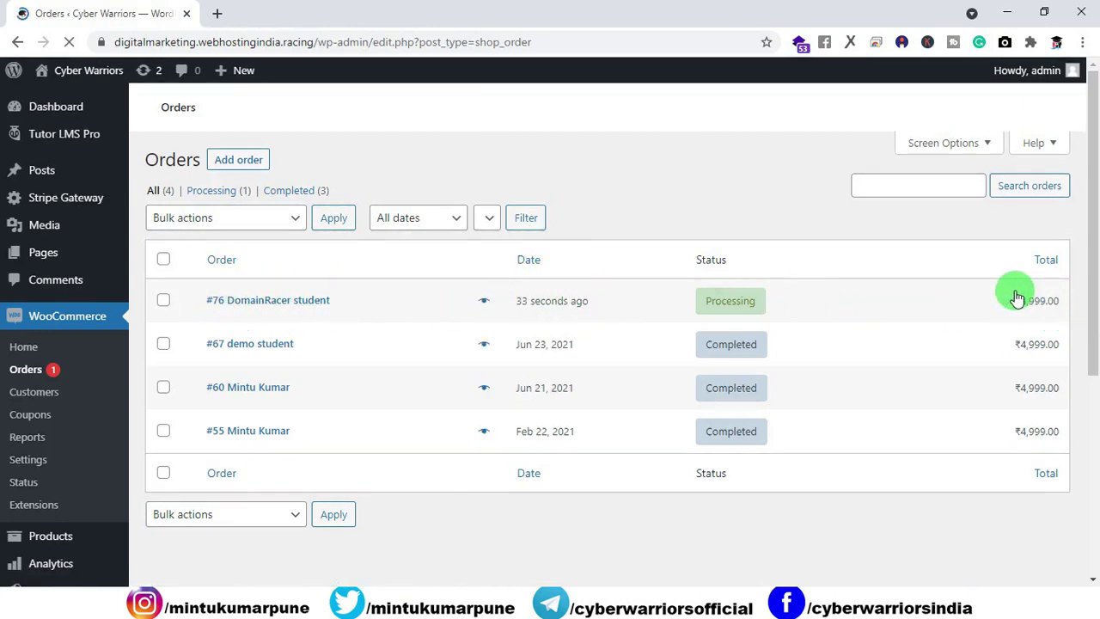
pyautogui.click(163, 300)
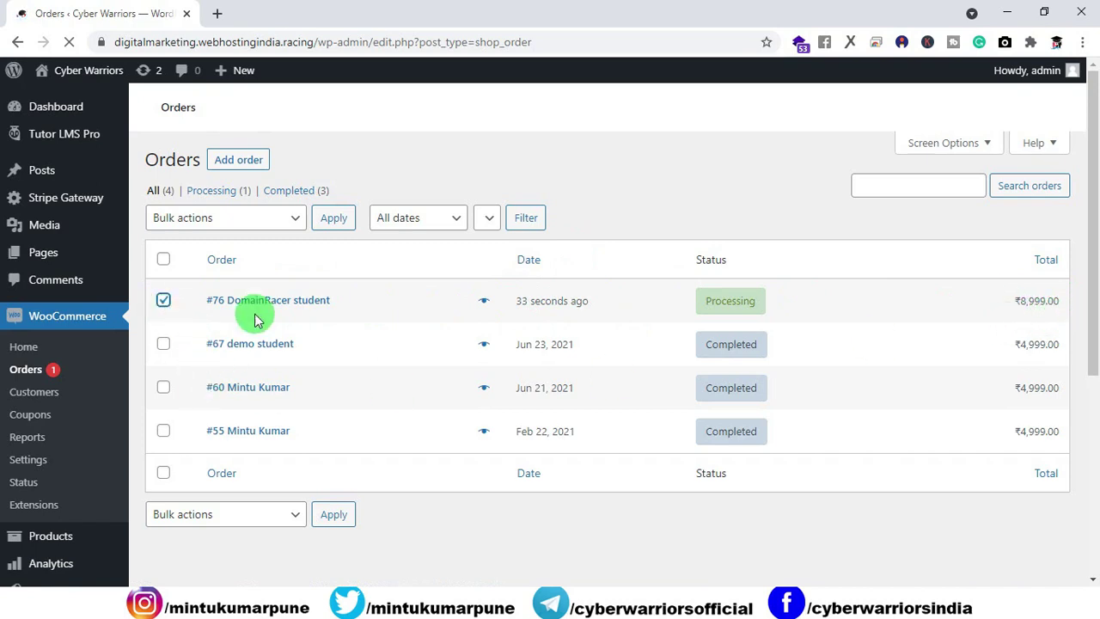
pyautogui.click(284, 220)
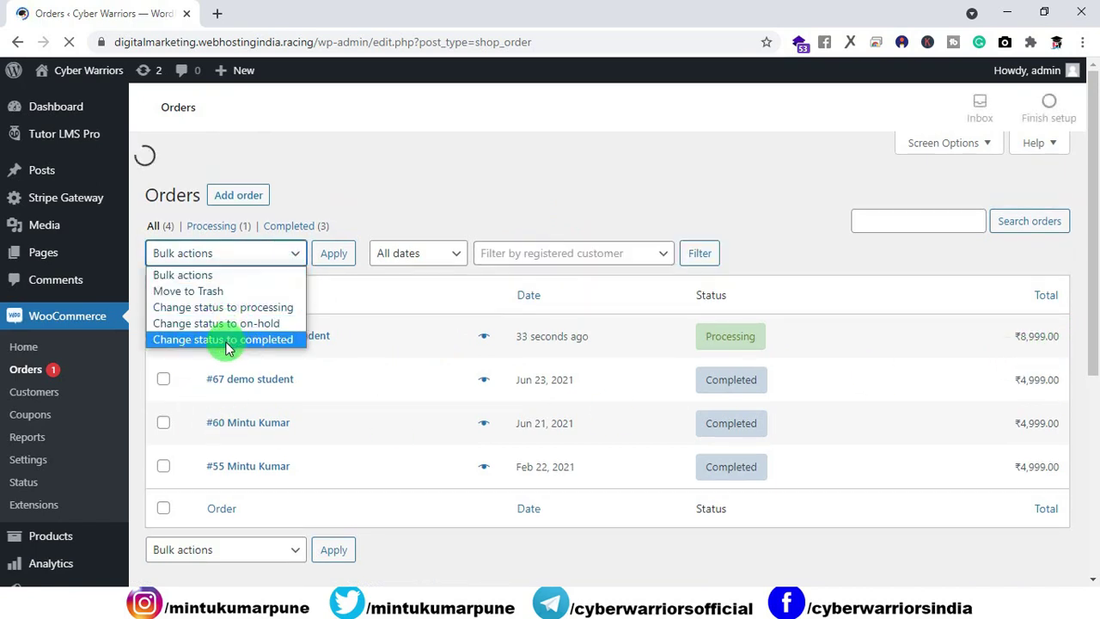
pyautogui.click(225, 339)
pyautogui.click(333, 254)
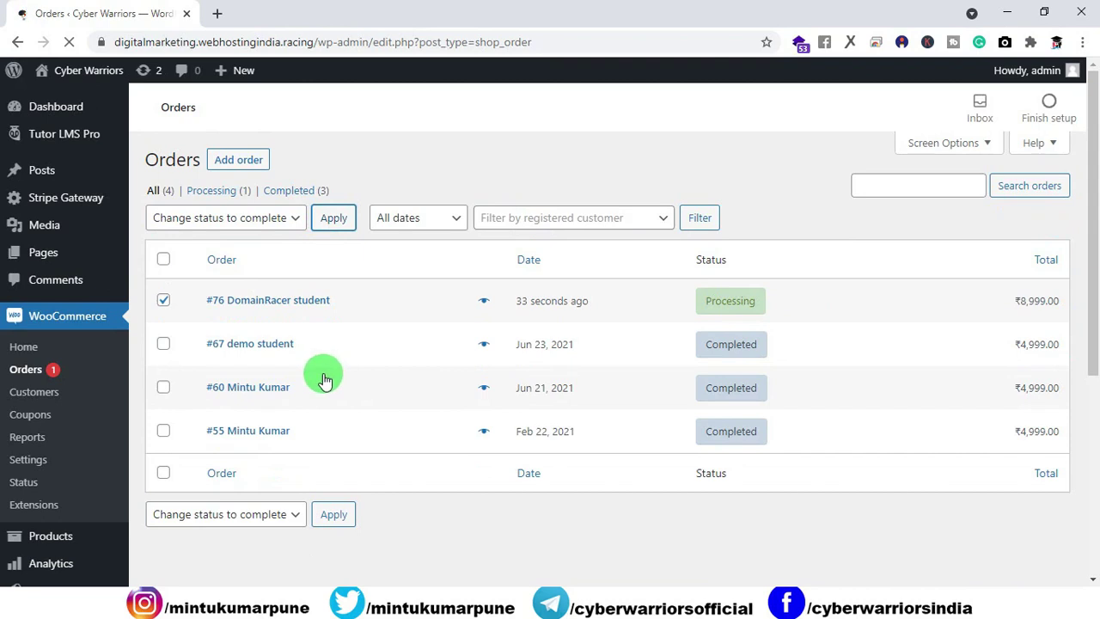
pyautogui.moveTo(760, 318)
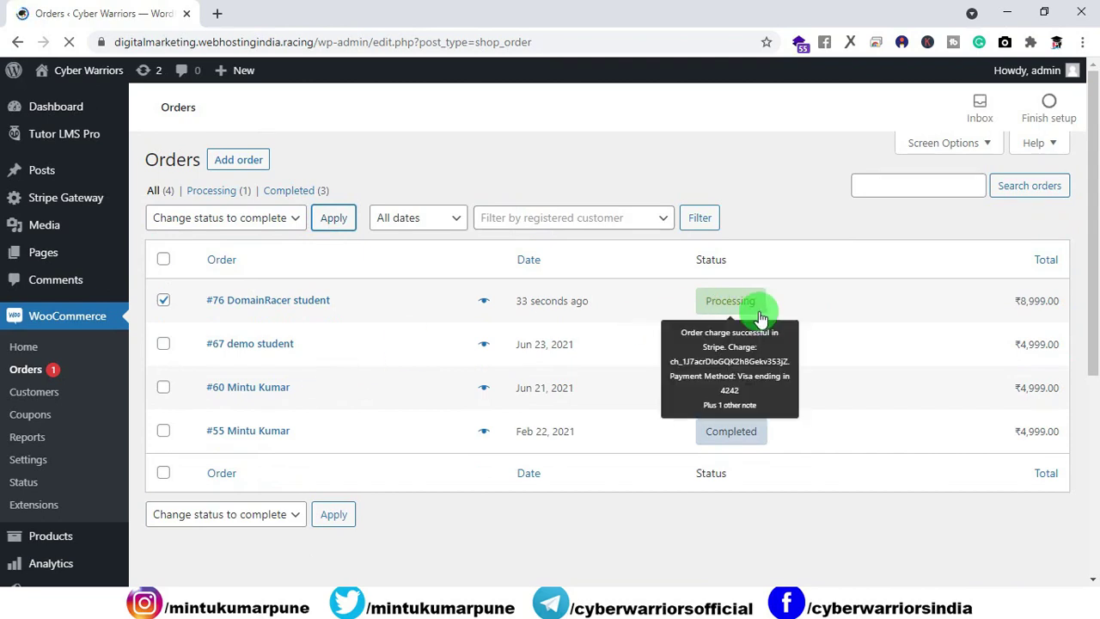
pyautogui.click(333, 217)
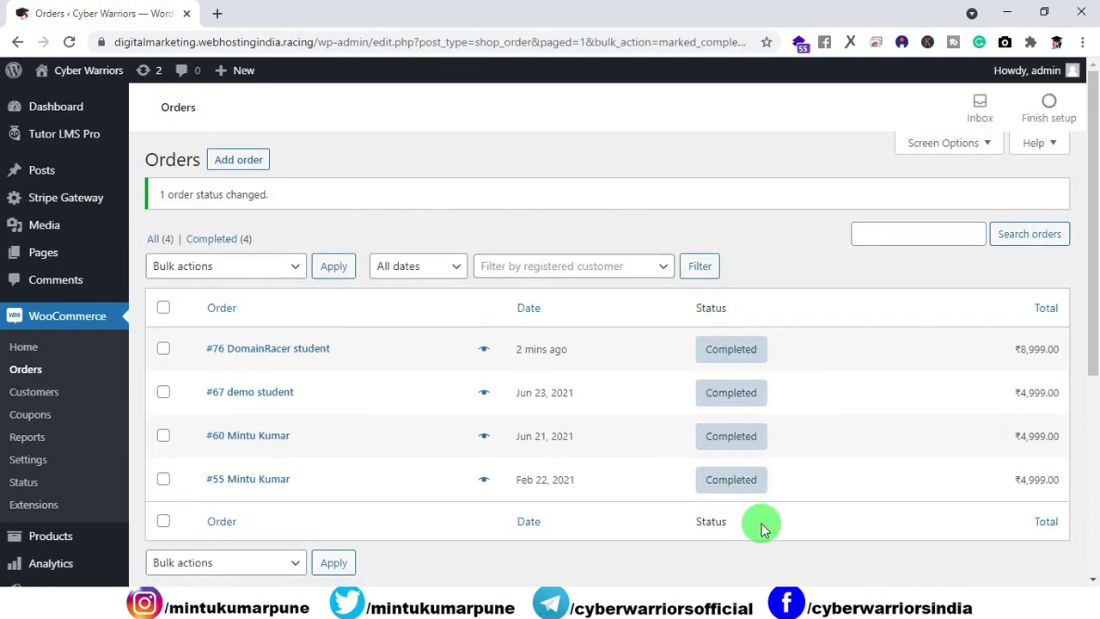
pyautogui.click(730, 605)
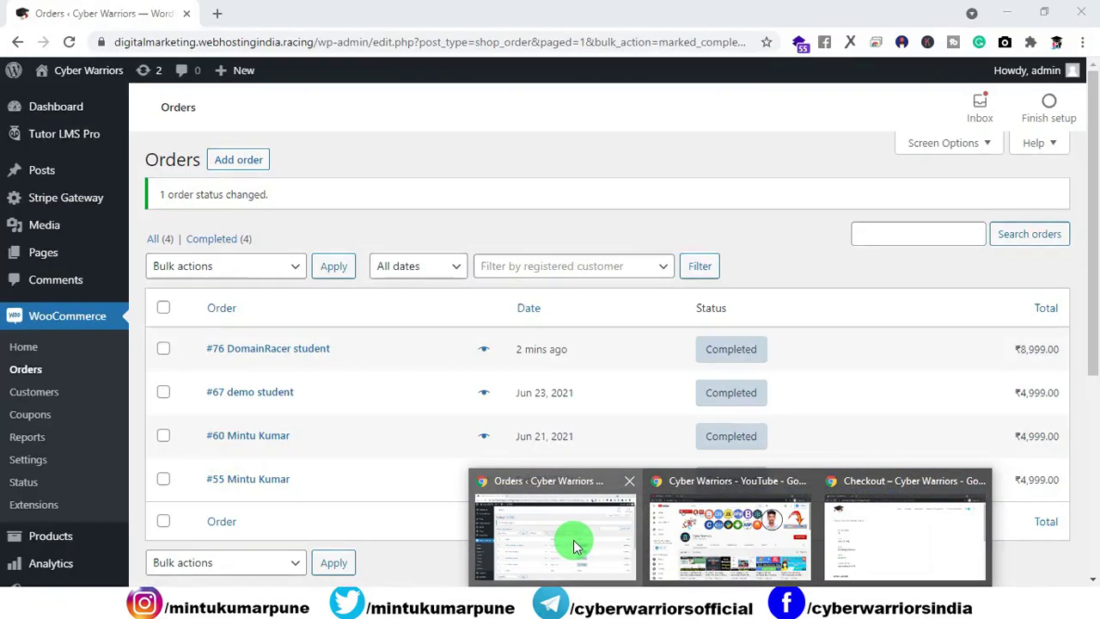
pyautogui.click(893, 537)
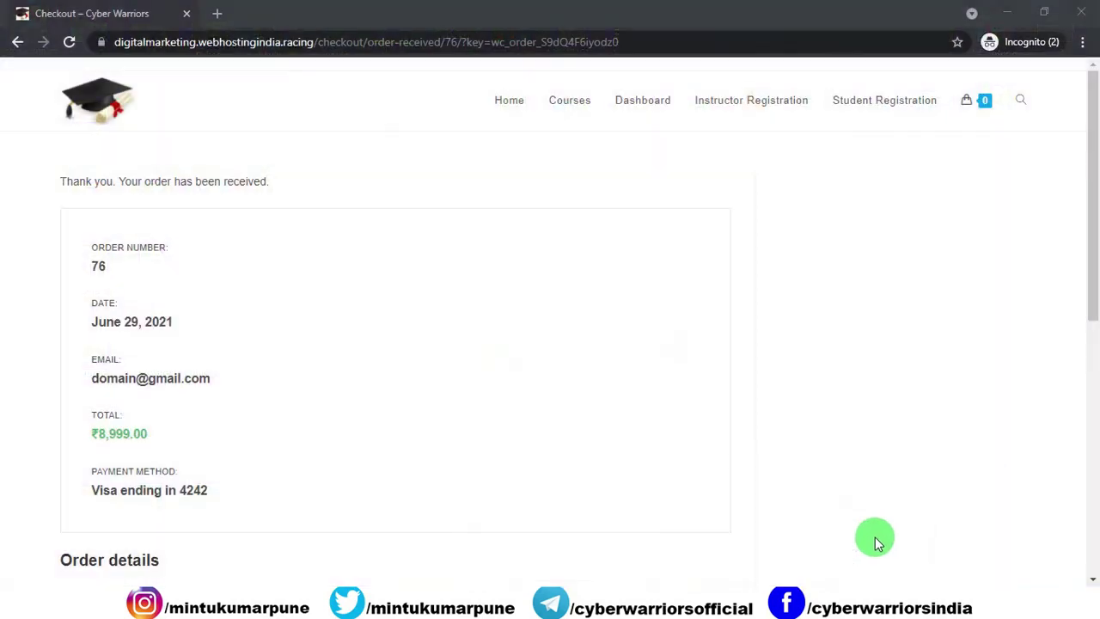
# Step: Return to Courses page 2 and scroll down to the Painting card's Add to Cart link
pyautogui.click(568, 103)
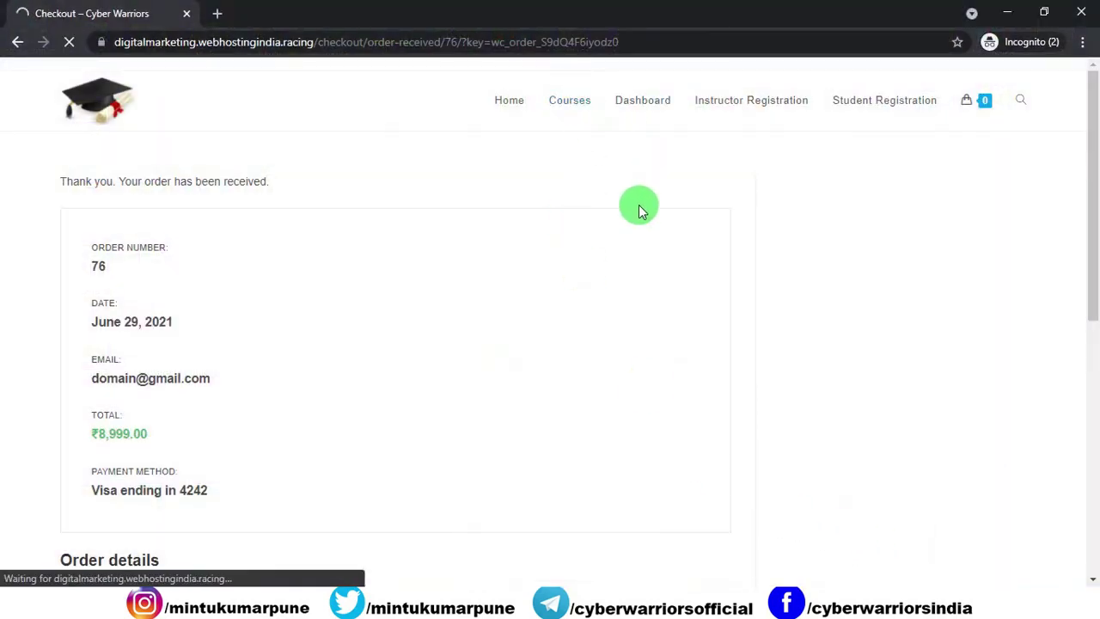
pyautogui.scroll(-1, 644, 216)
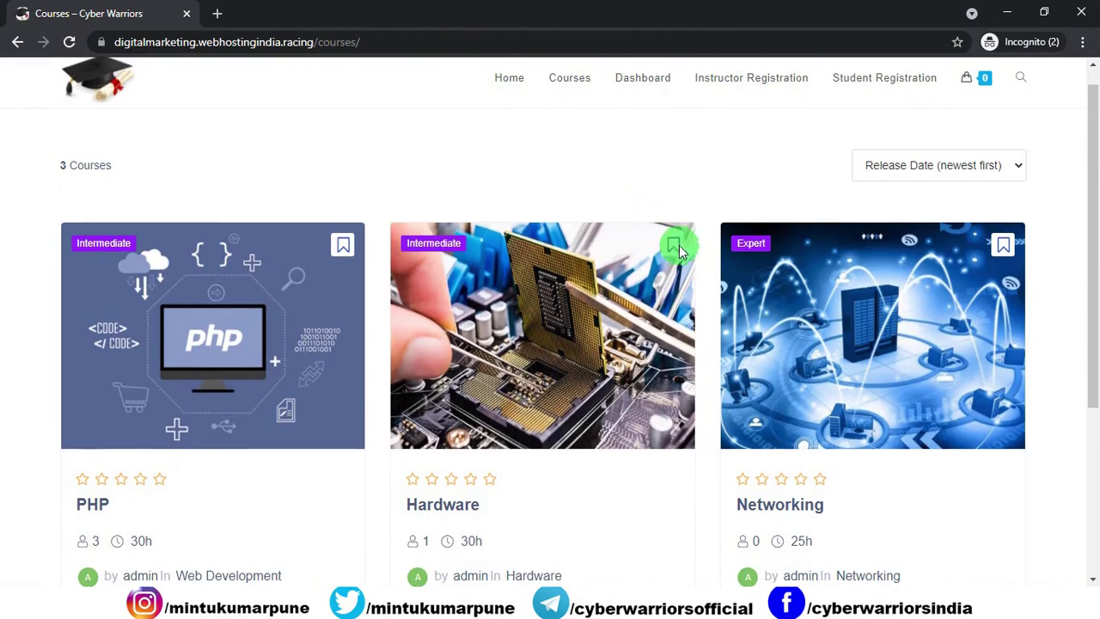
pyautogui.scroll(-3, 679, 249)
pyautogui.scroll(1, 731, 326)
pyautogui.scroll(-1, 614, 417)
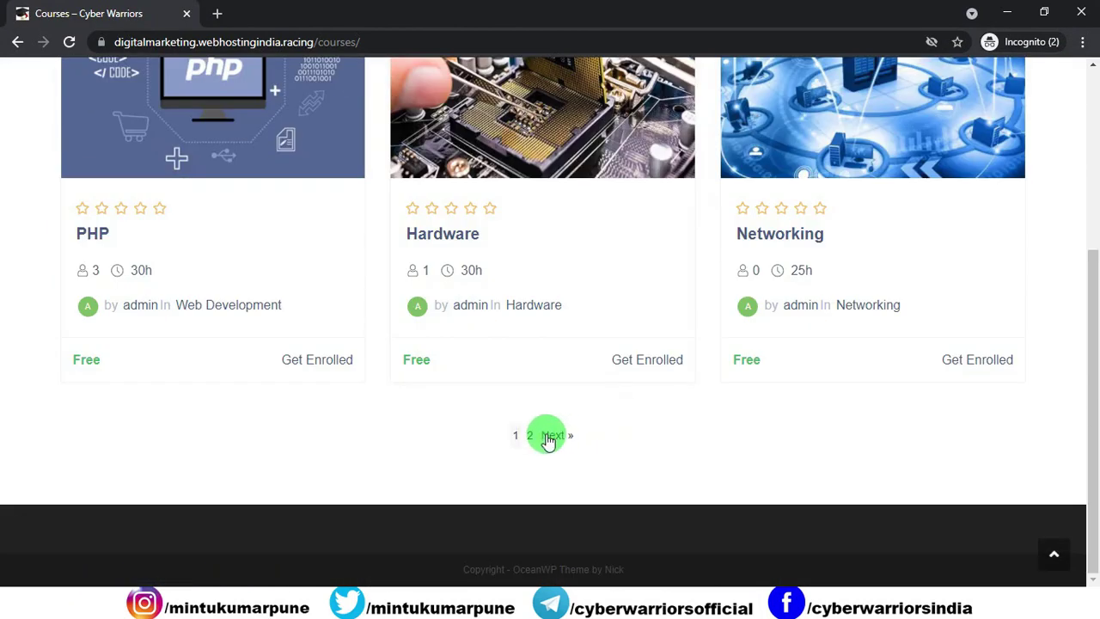
pyautogui.click(551, 436)
pyautogui.scroll(-1, 520, 318)
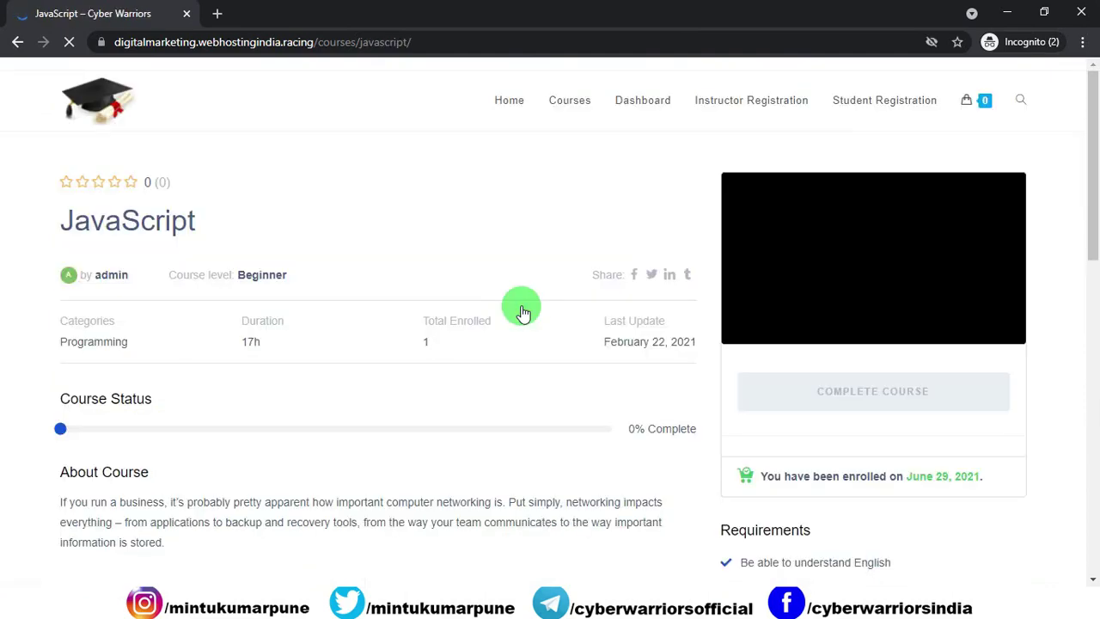
pyautogui.scroll(-10, 524, 314)
pyautogui.scroll(10, 520, 321)
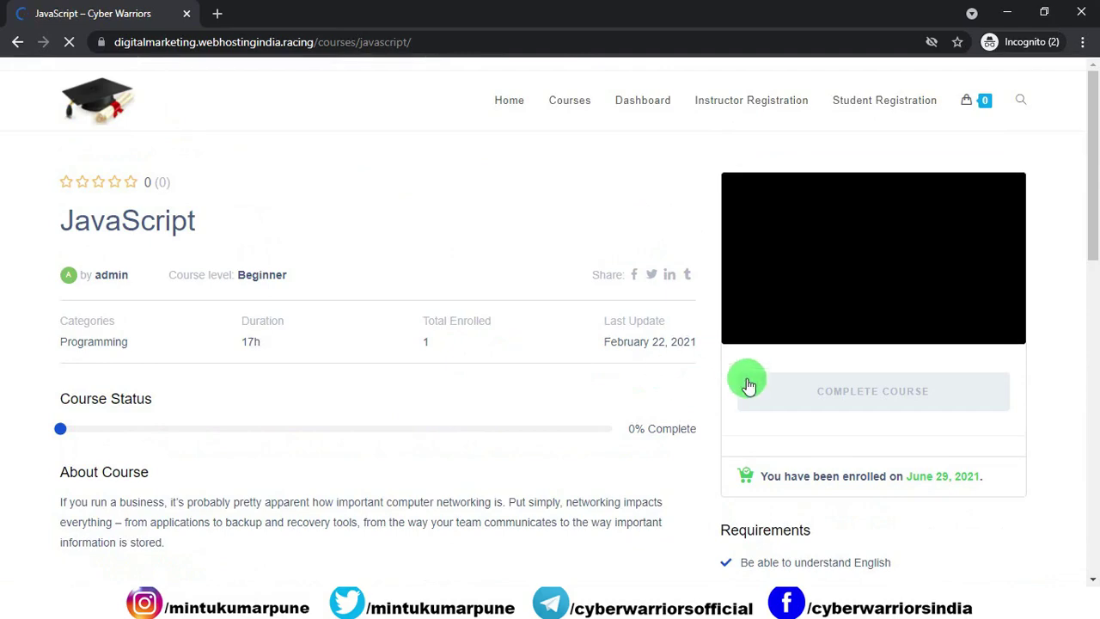
pyautogui.scroll(-1, 672, 241)
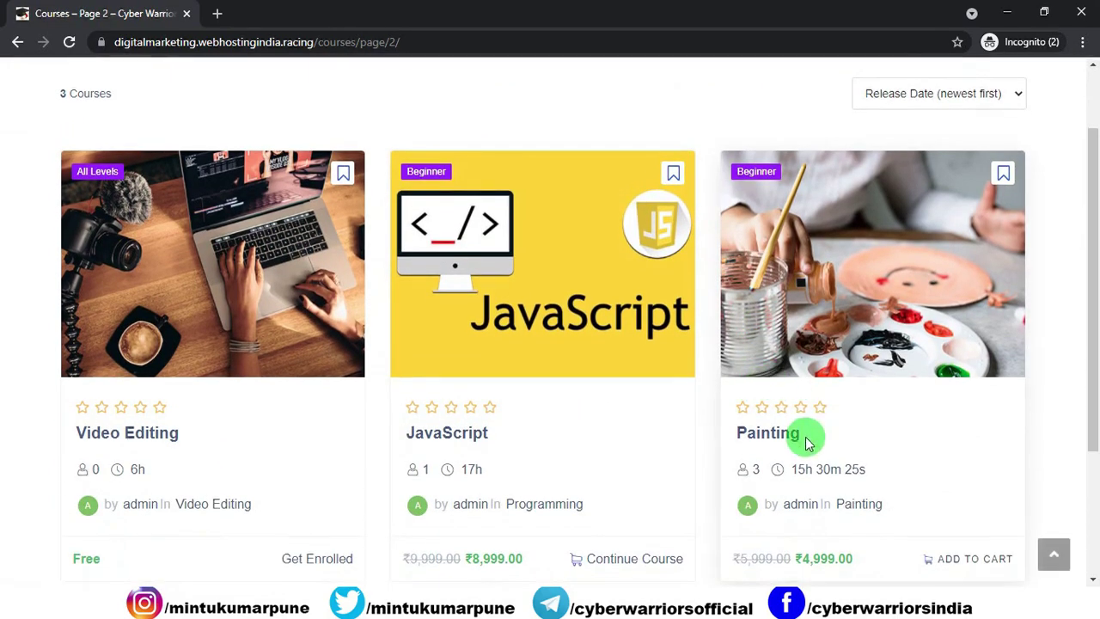
pyautogui.scroll(-2, 805, 436)
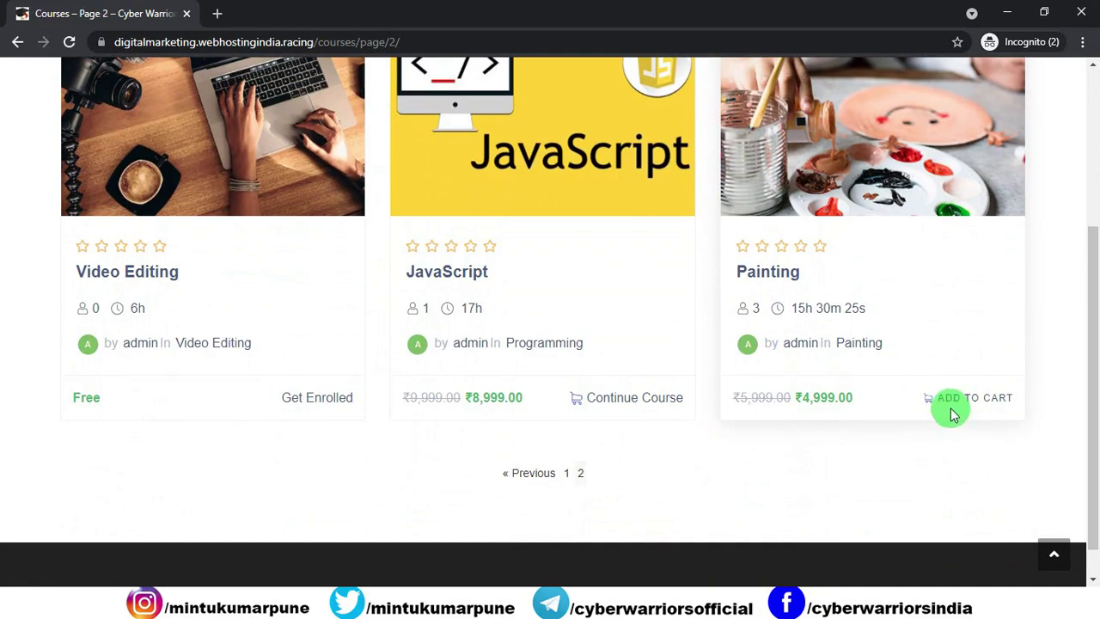
# Step: Check out the Painting course for ₹4,999.00 from the header mini cart
pyautogui.scroll(3, 729, 381)
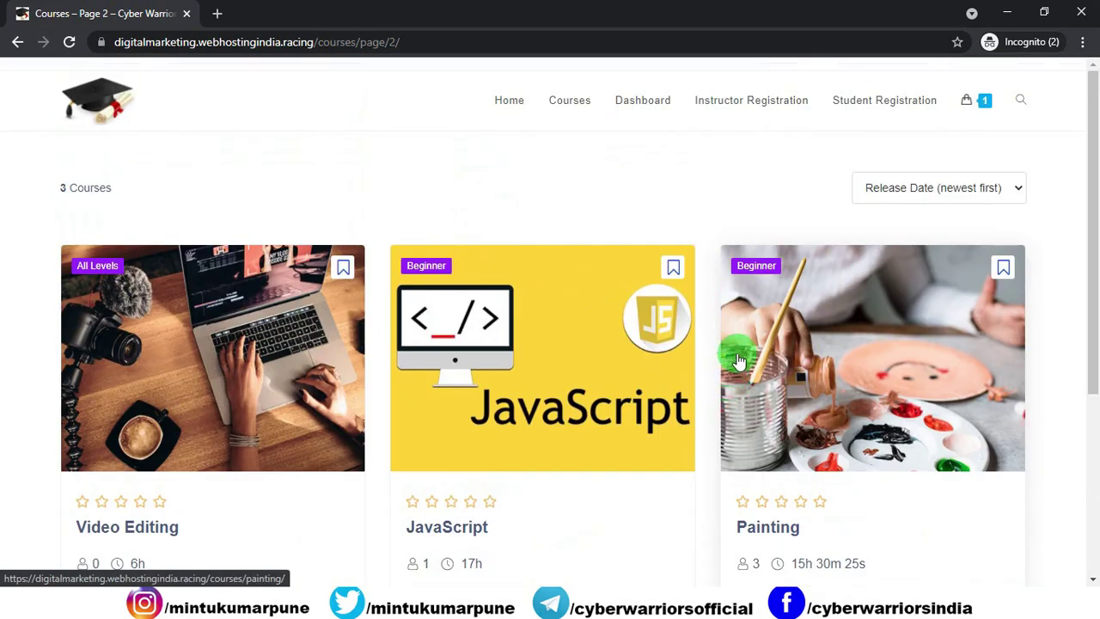
pyautogui.moveTo(965, 100)
pyautogui.click(915, 292)
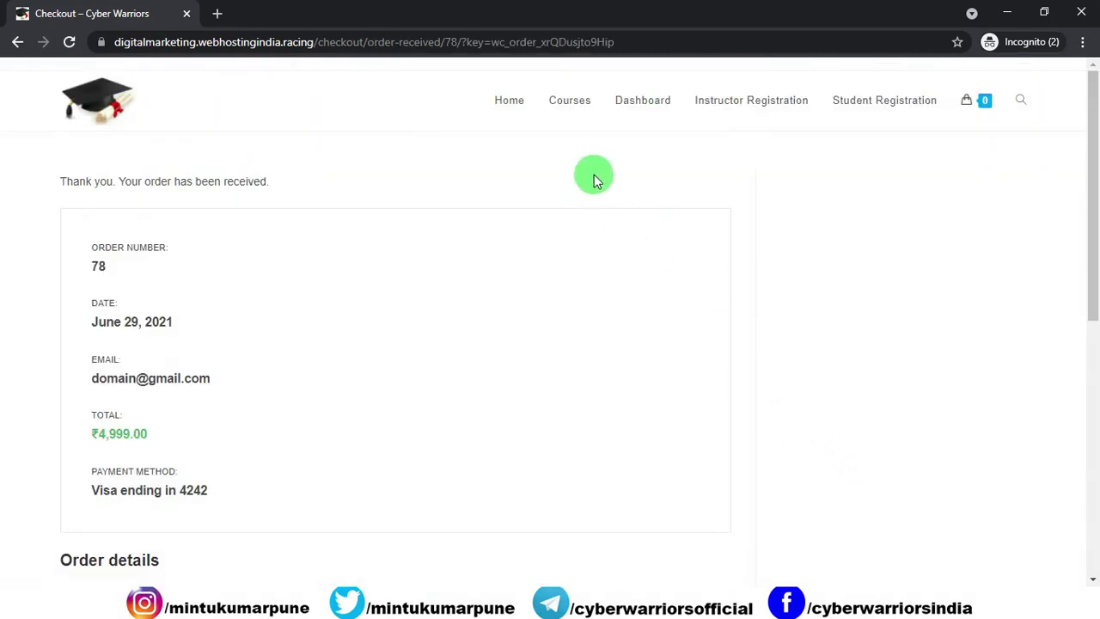
# Step: Return to the course catalogue, then switch to the admin Orders window
pyautogui.click(583, 128)
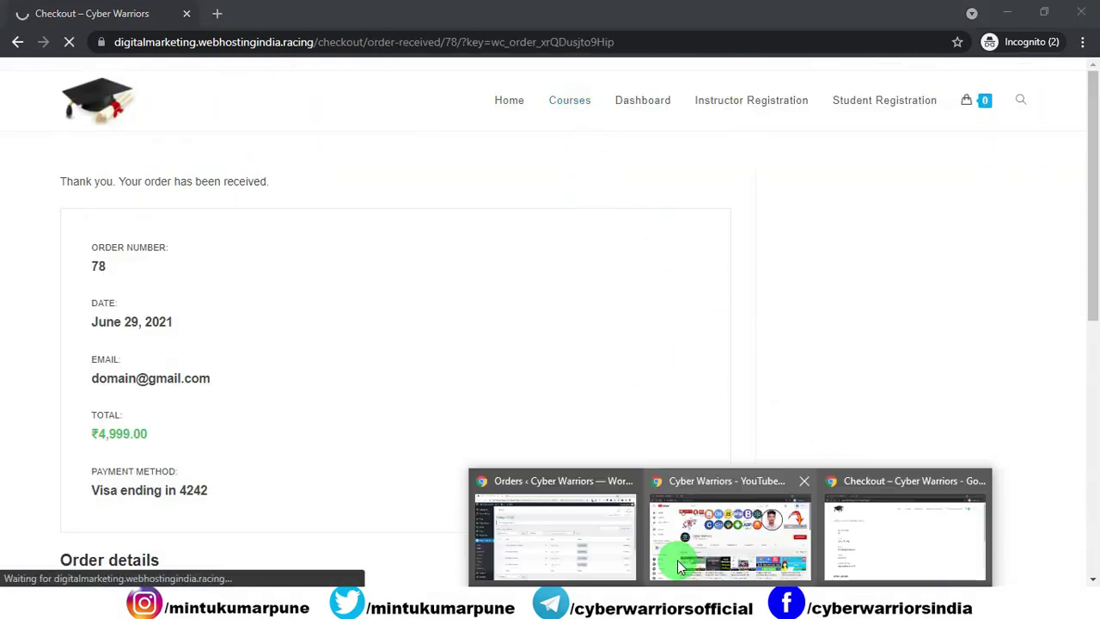
pyautogui.click(688, 558)
pyautogui.click(503, 469)
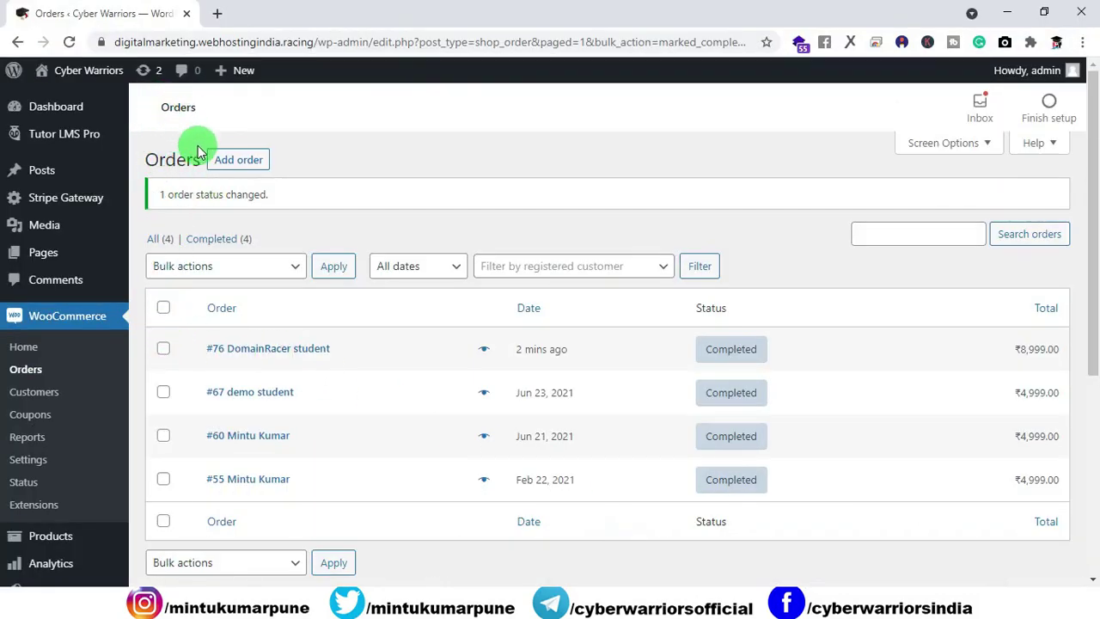
# Step: Bulk-change the new ₹4,999 processing order to completed, then go to Analytics Overview
pyautogui.click(25, 368)
pyautogui.click(164, 308)
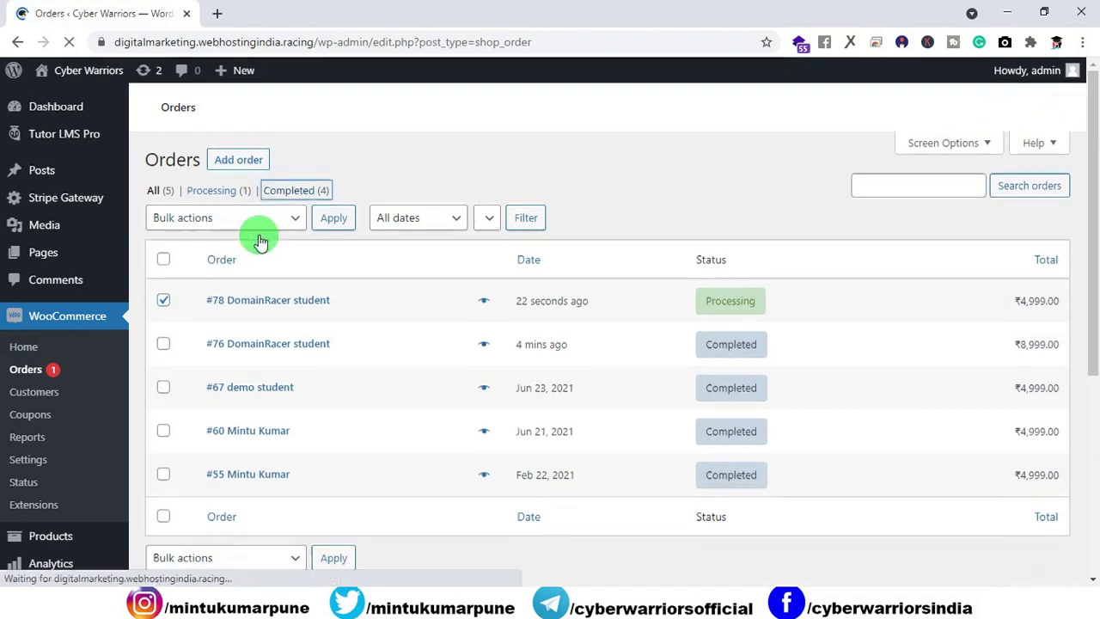
pyautogui.click(290, 226)
pyautogui.click(249, 303)
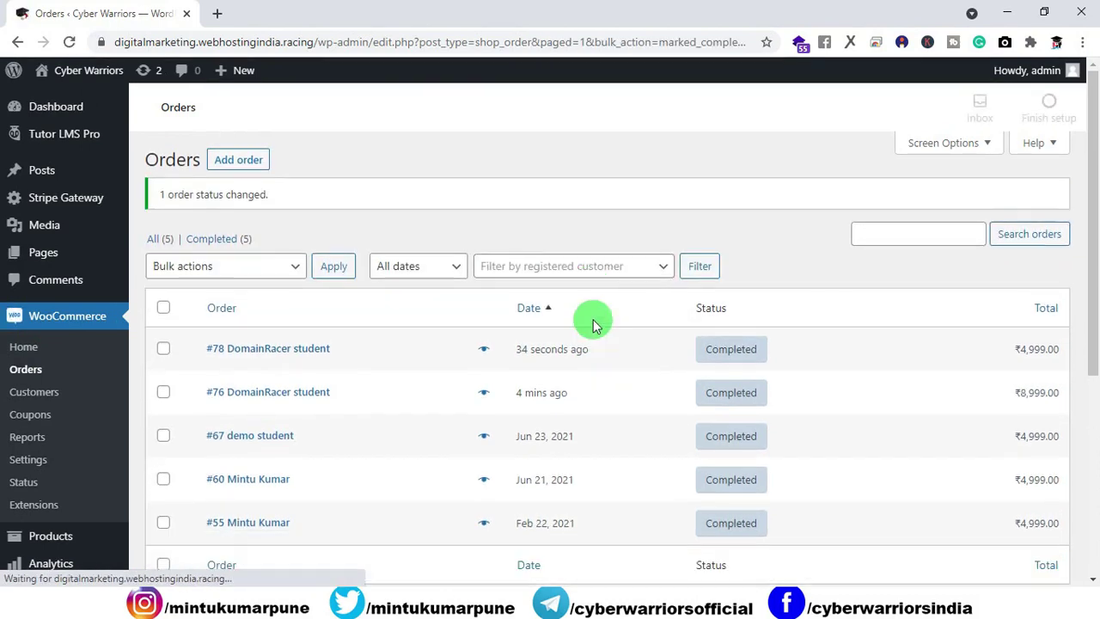
pyautogui.moveTo(54, 560)
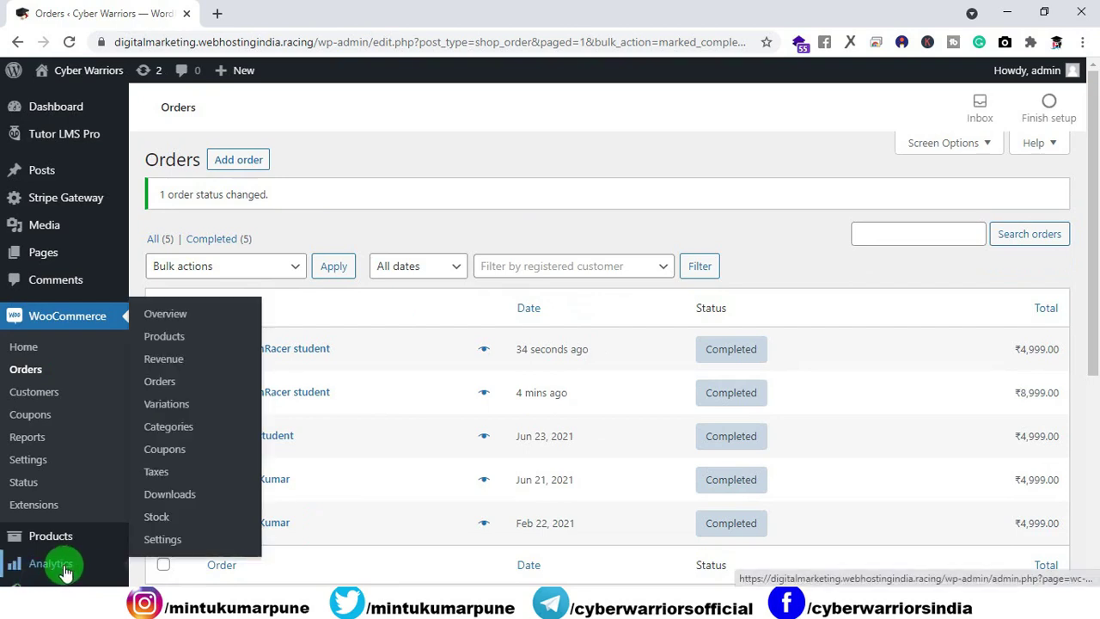
pyautogui.click(165, 318)
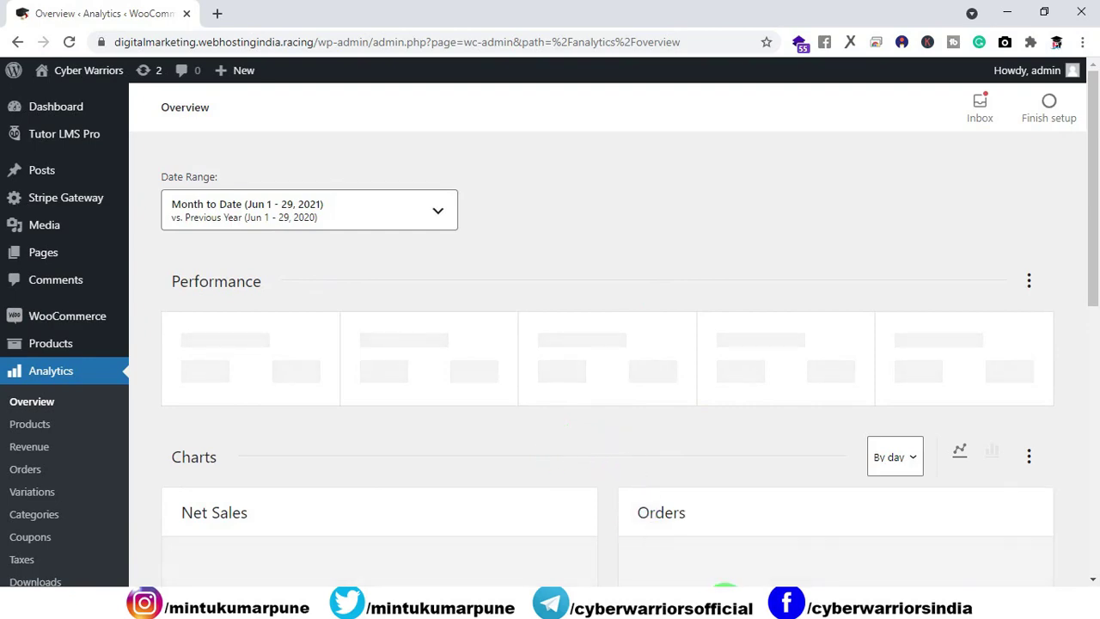
# Step: In the student's window, go to page 2 of courses and browse the Painting course page
pyautogui.click(859, 528)
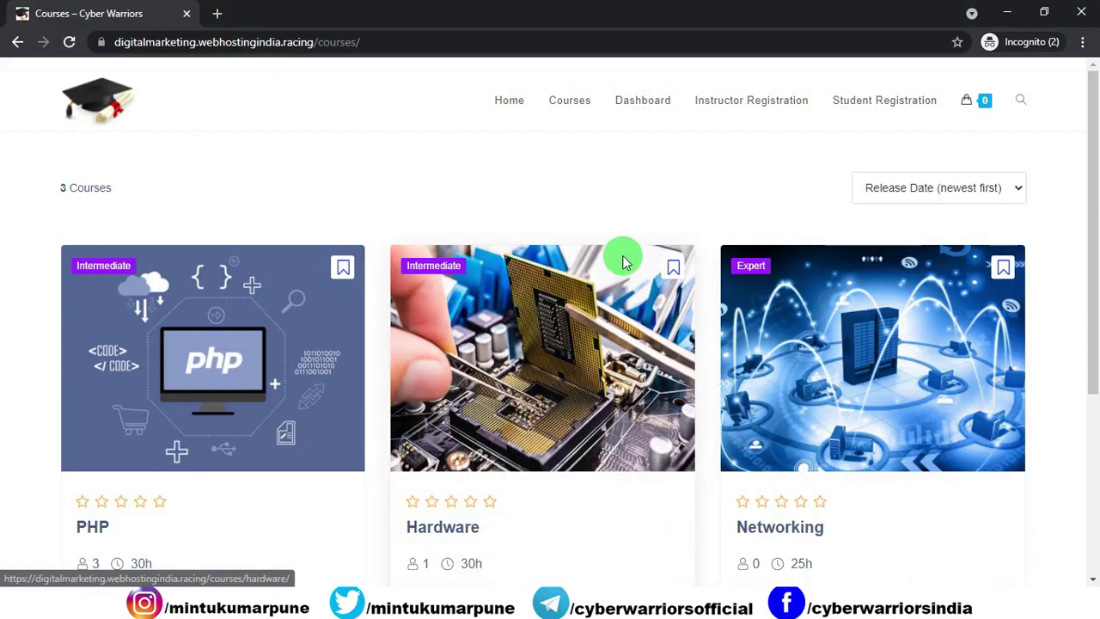
pyautogui.scroll(-5, 606, 229)
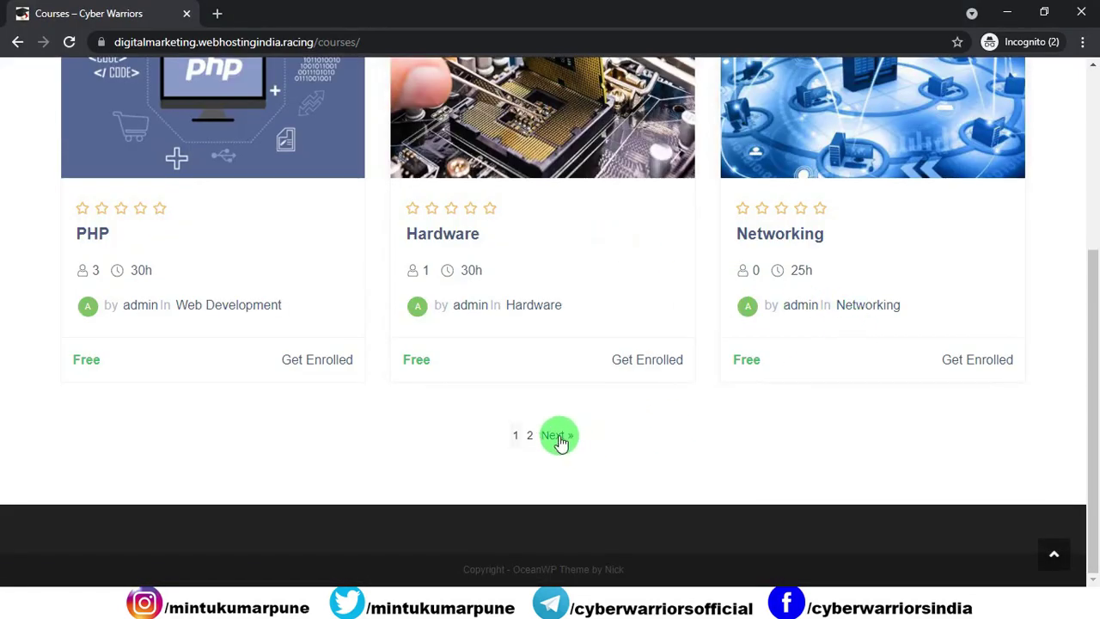
pyautogui.click(557, 436)
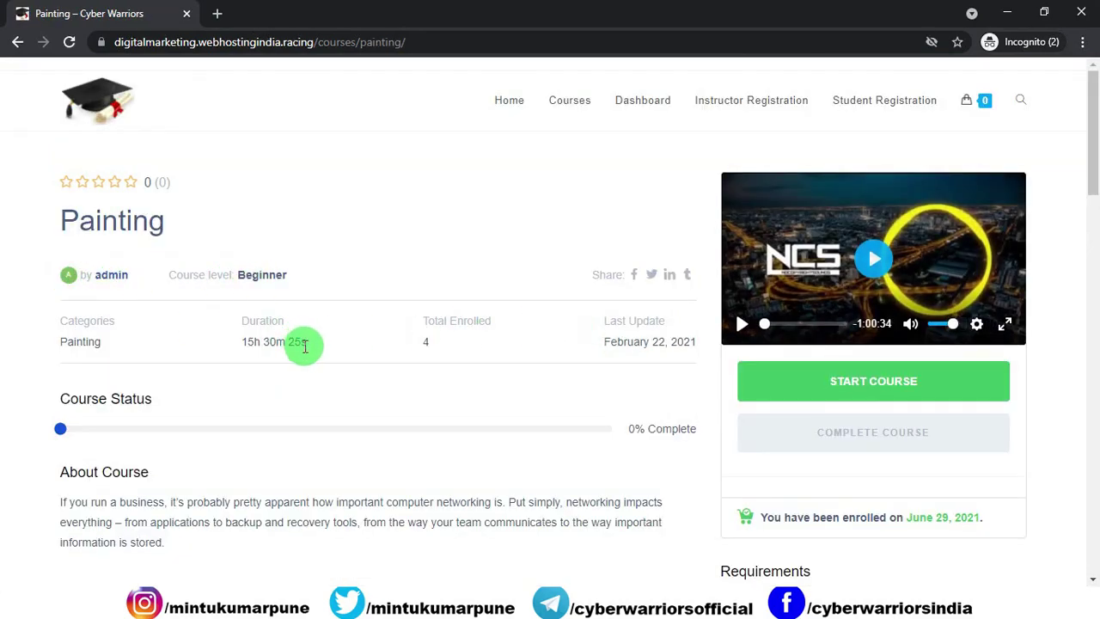
pyautogui.scroll(-10, 293, 344)
pyautogui.scroll(-5, 184, 373)
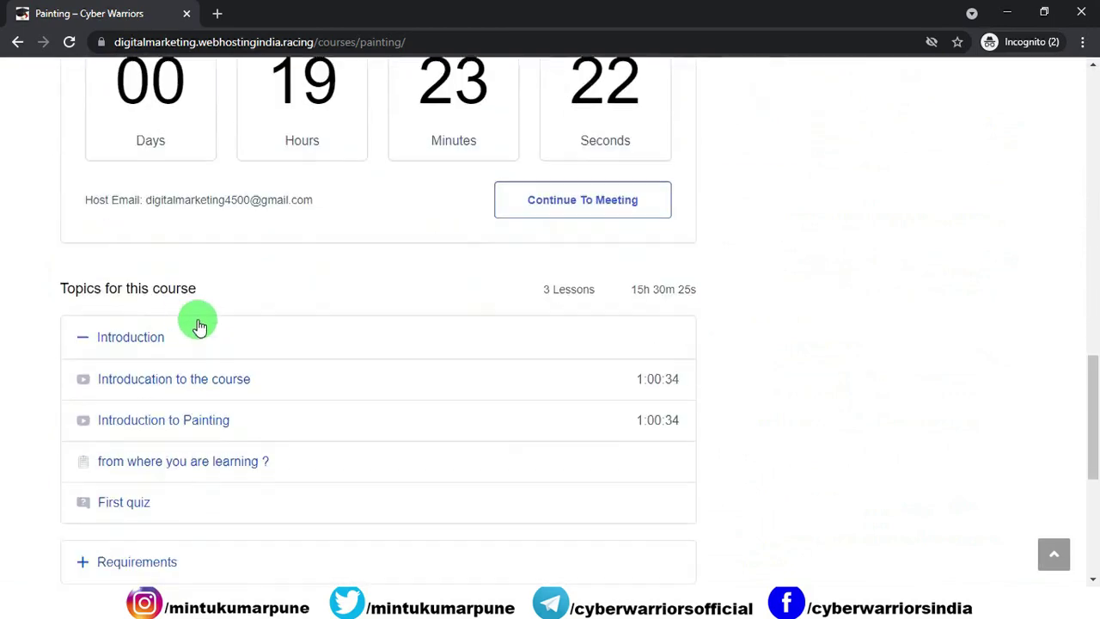
pyautogui.scroll(1, 197, 319)
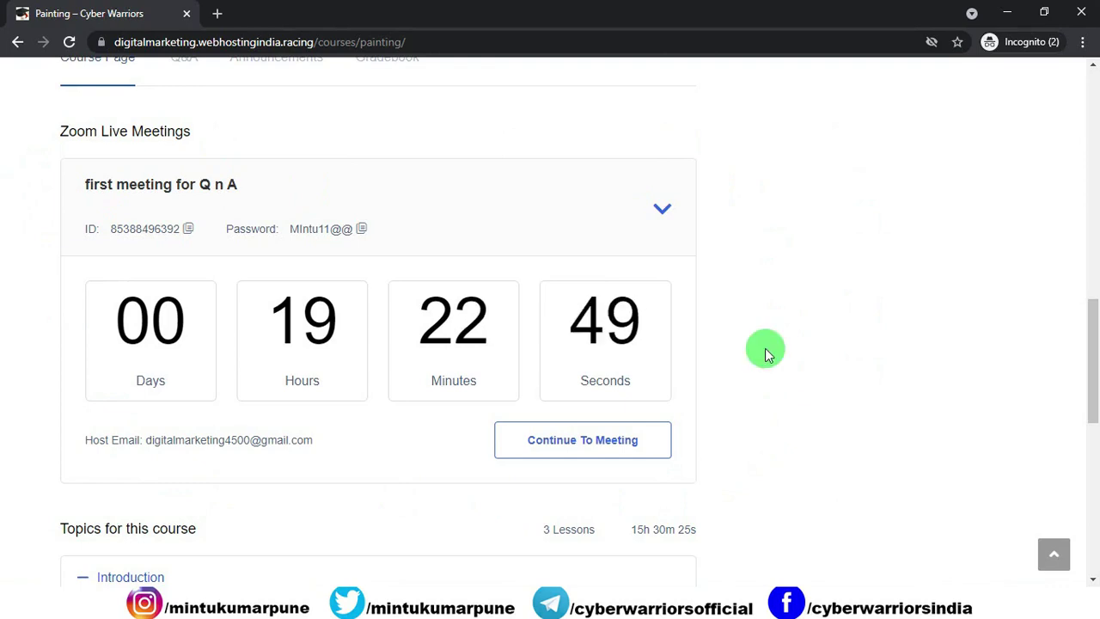
pyautogui.scroll(-5, 735, 337)
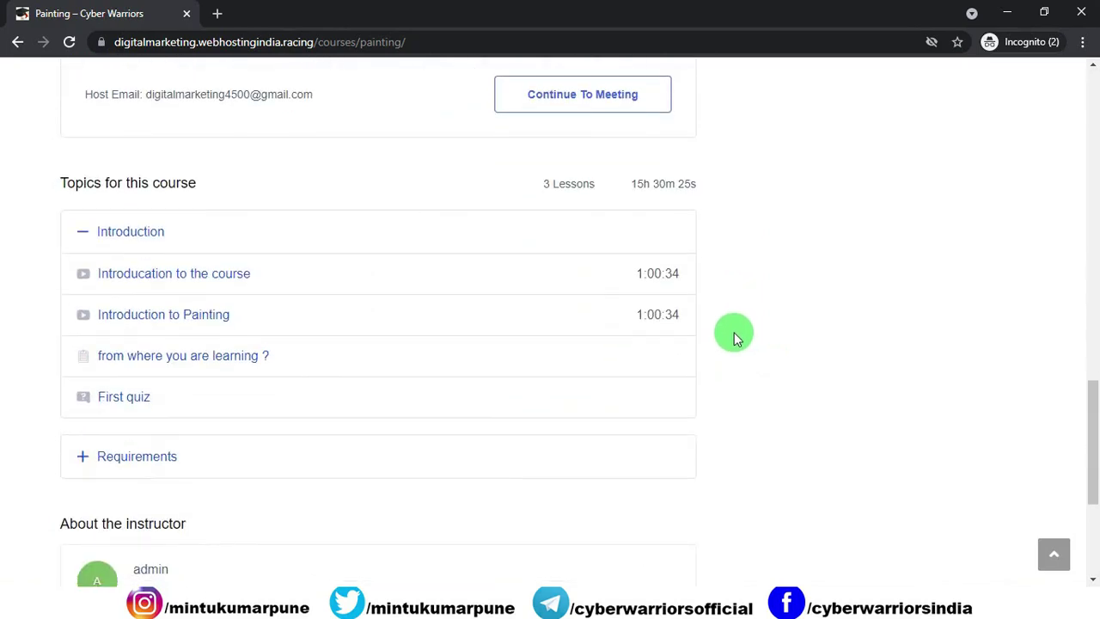
pyautogui.scroll(-2, 739, 331)
pyautogui.scroll(2, 756, 329)
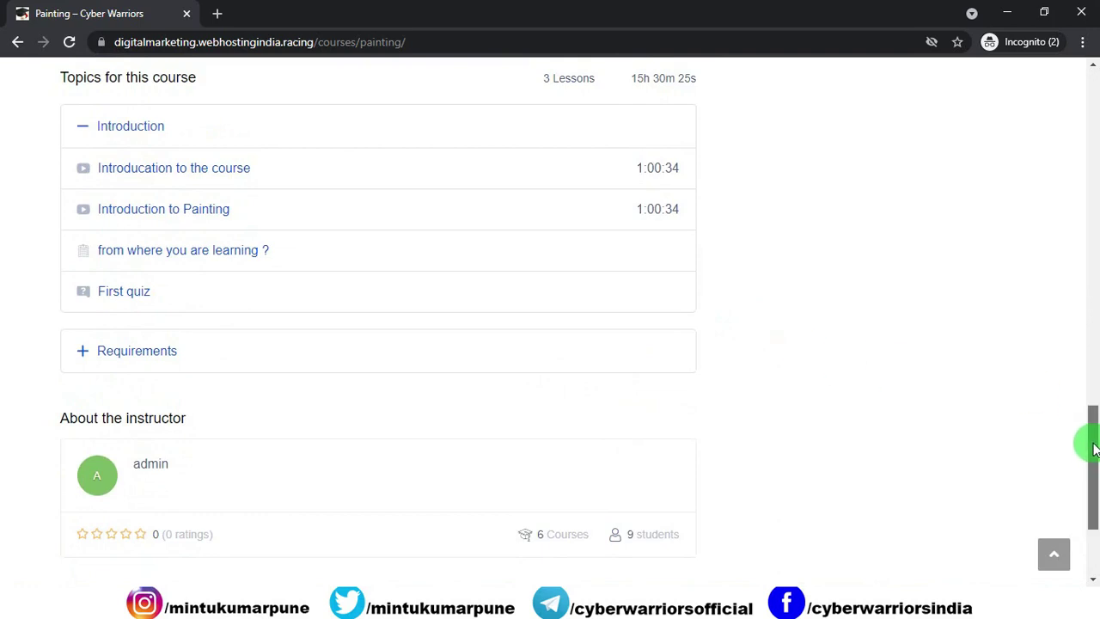
pyautogui.moveTo(1094, 447); pyautogui.dragTo(522, 233)
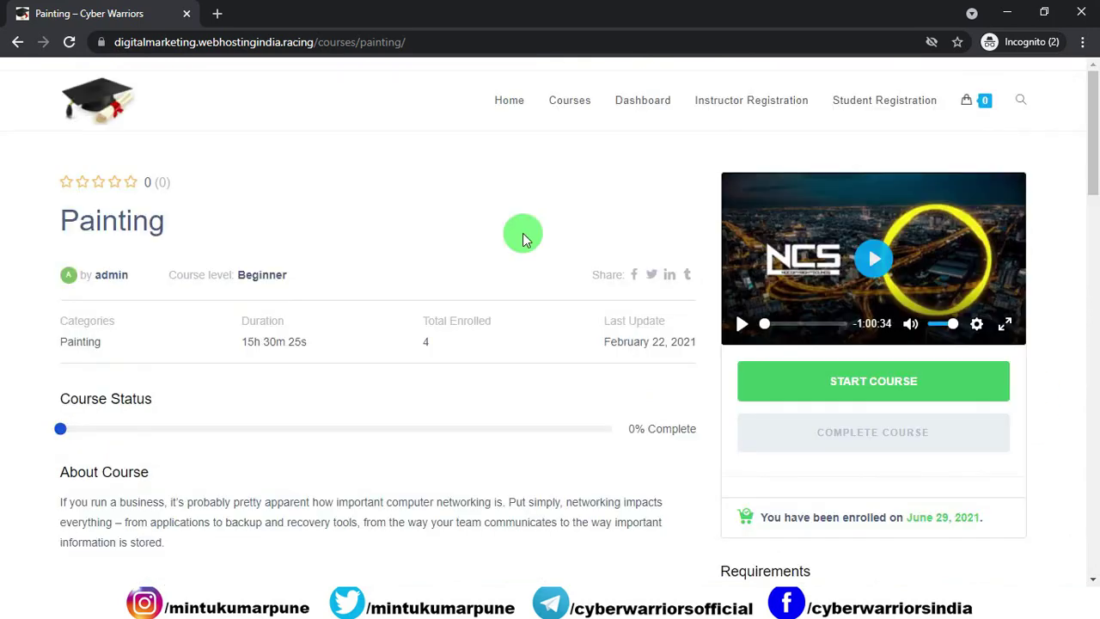
# Step: Start the Painting course and play the course introduction video
pyautogui.click(810, 388)
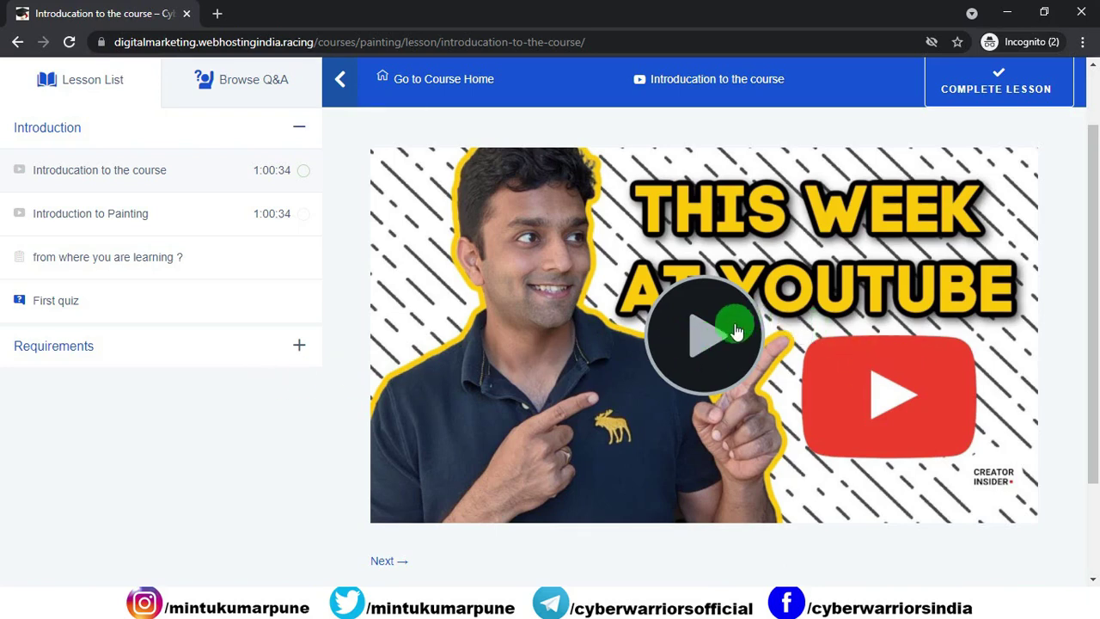
pyautogui.click(719, 333)
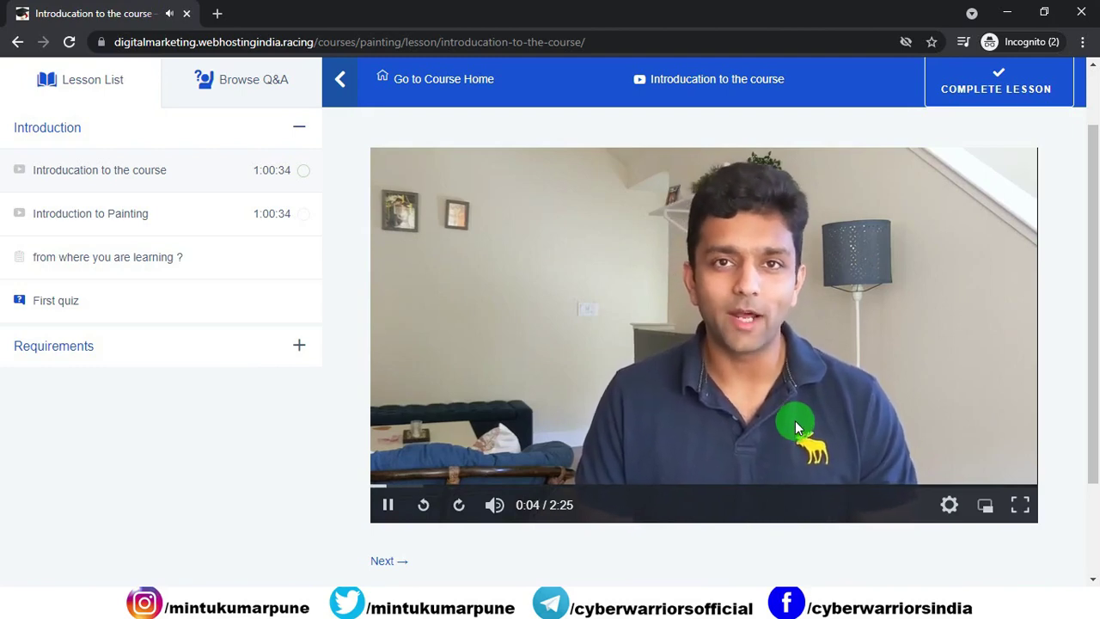
pyautogui.click(550, 315)
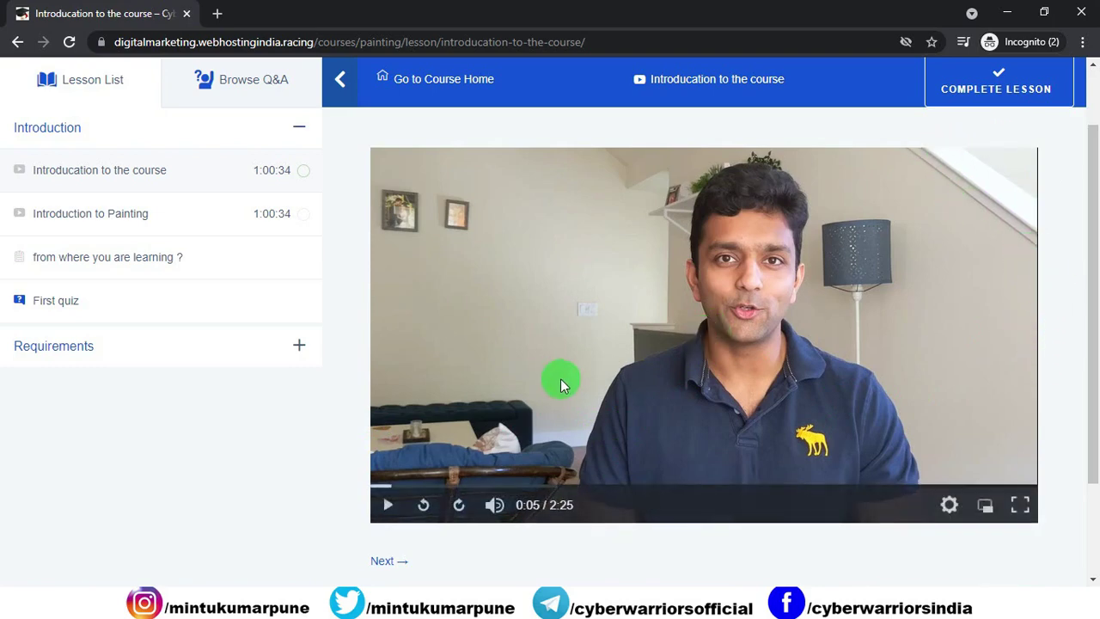
pyautogui.click(378, 342)
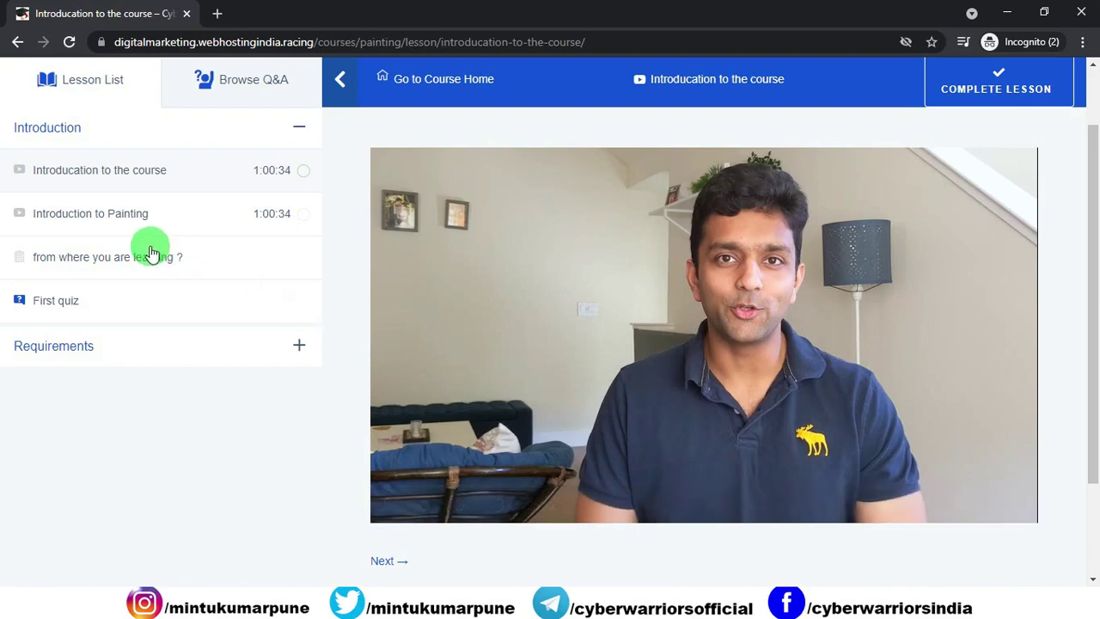
# Step: Watch the Introduction to Painting lesson video with sound muted
pyautogui.click(93, 227)
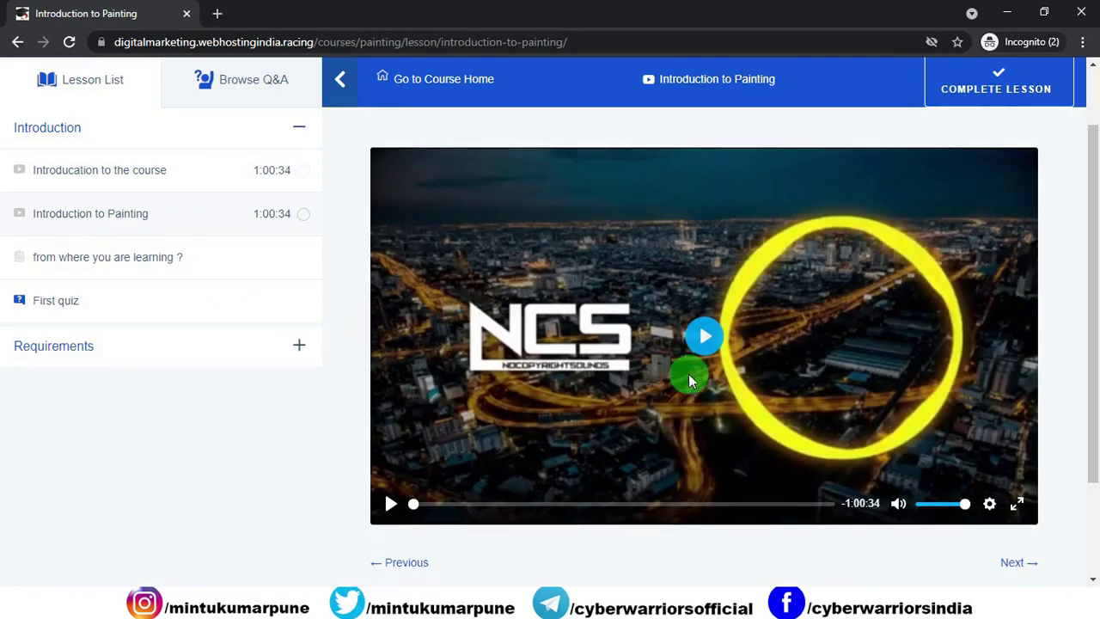
pyautogui.click(701, 337)
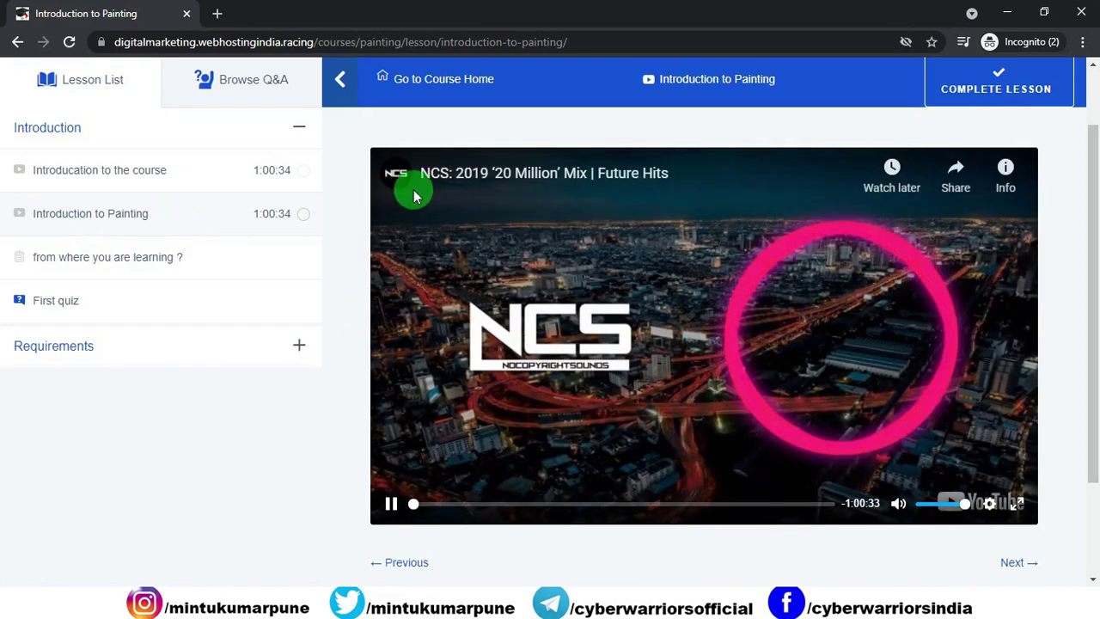
pyautogui.click(921, 504)
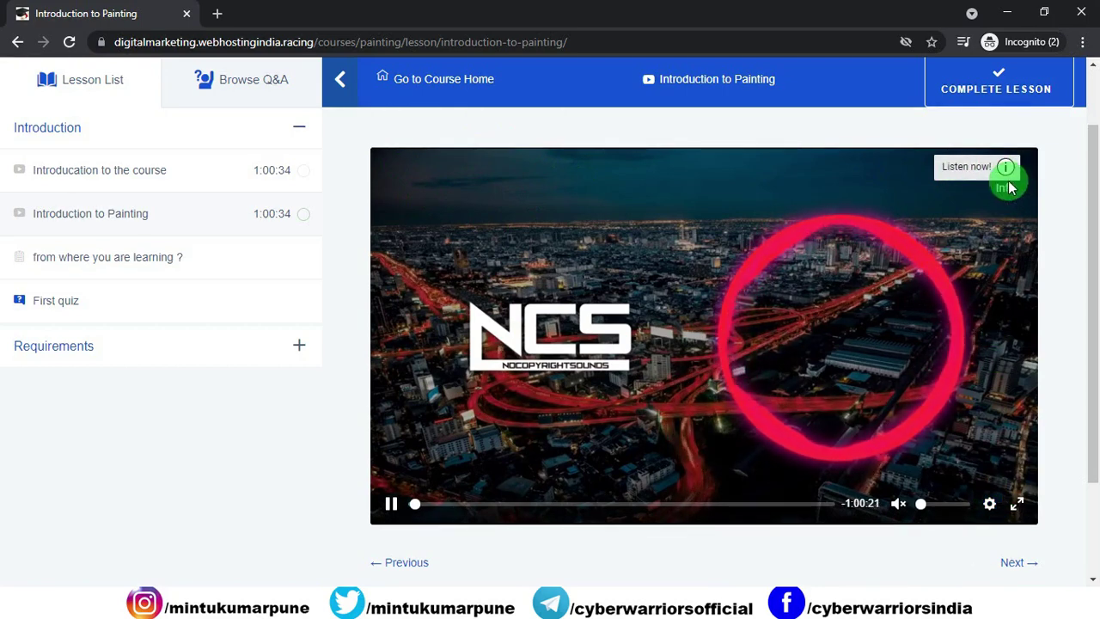
pyautogui.click(460, 306)
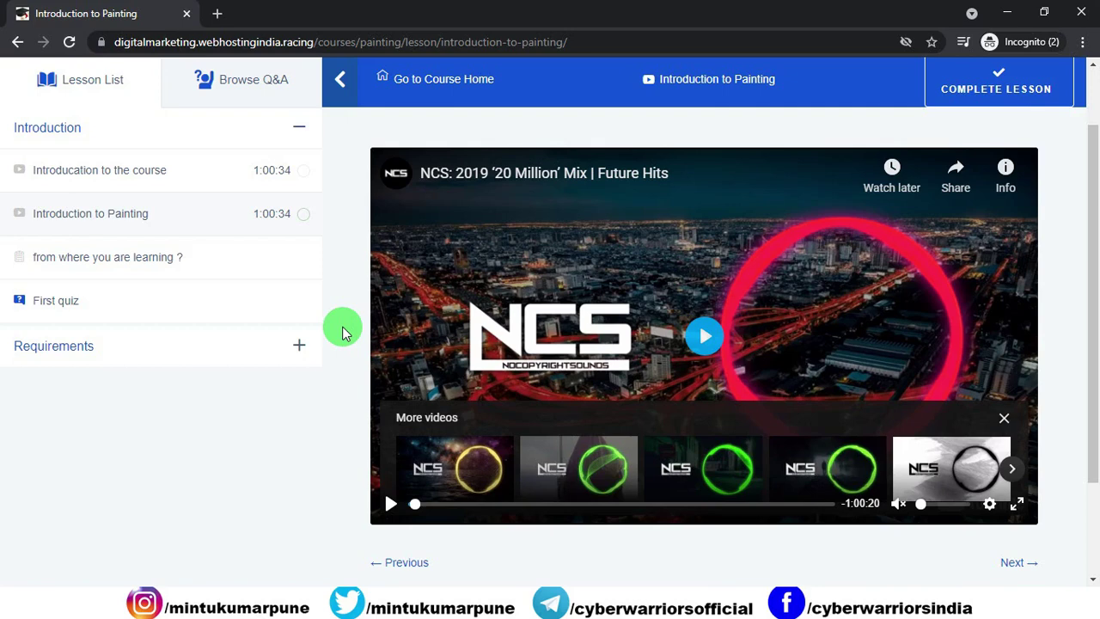
# Step: Return to the Introducation to the course lesson, replay its video, and mark it complete
pyautogui.click(182, 175)
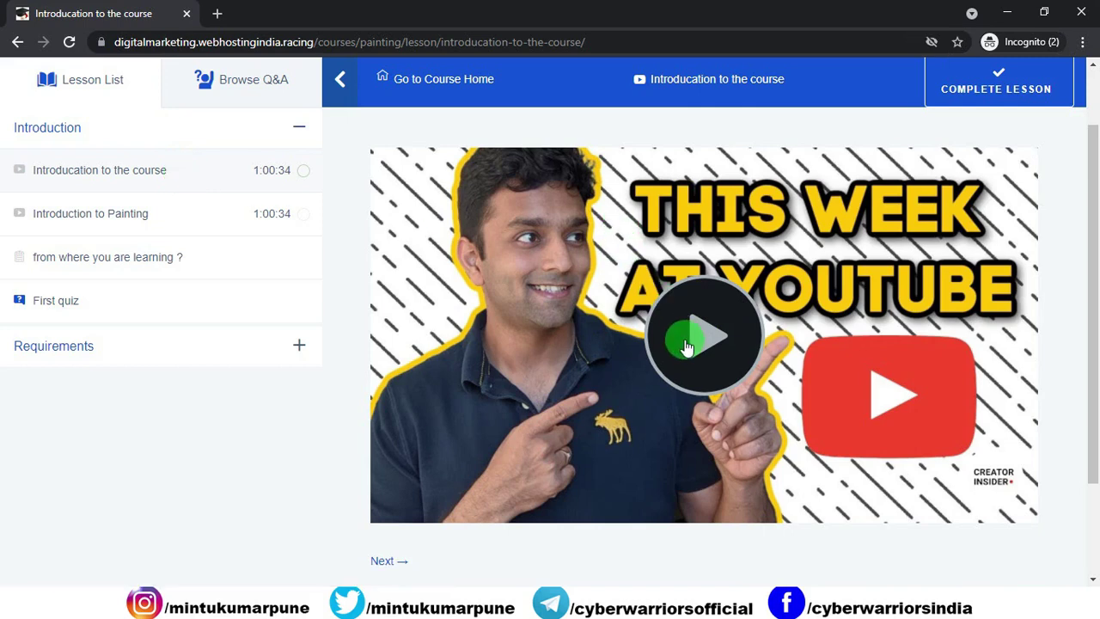
pyautogui.click(687, 346)
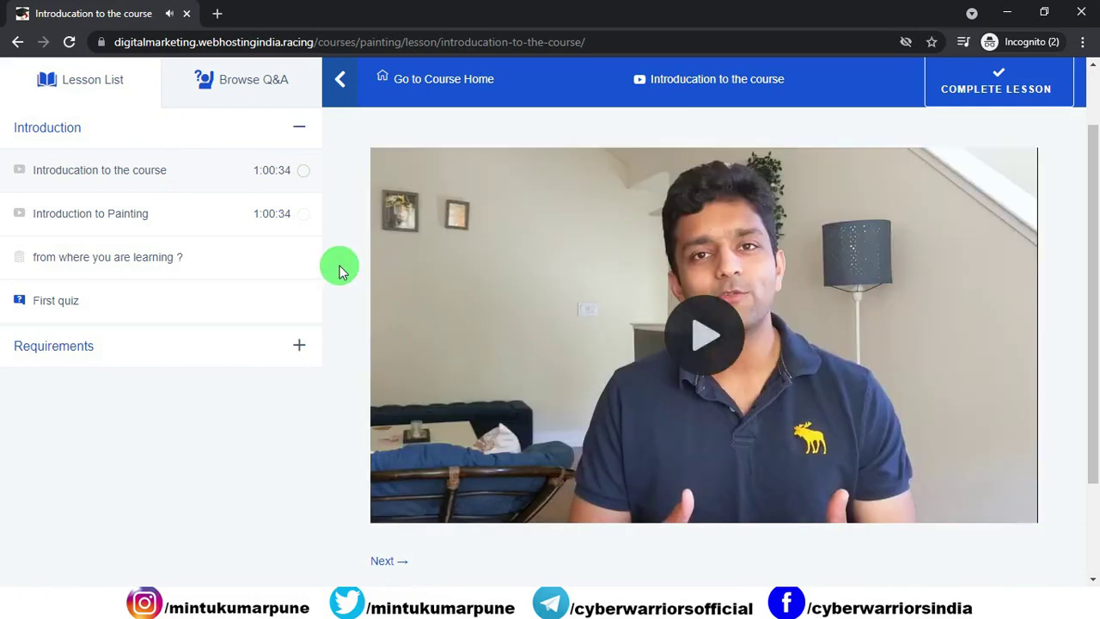
pyautogui.click(508, 387)
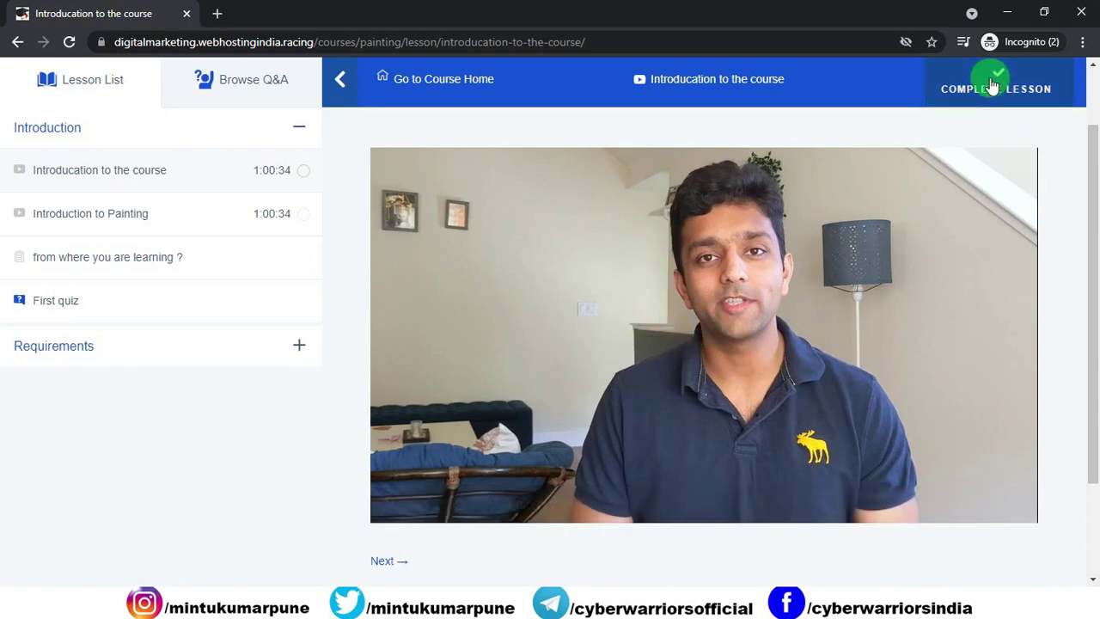
pyautogui.click(954, 69)
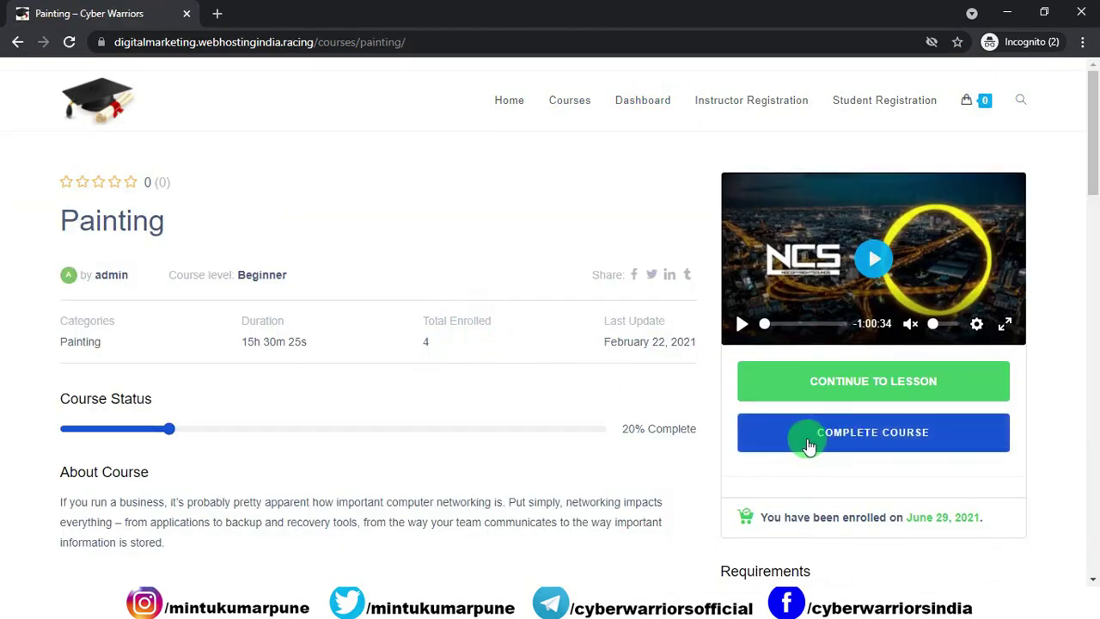
# Step: Mark the whole Painting course as complete and scroll to the certificate options
pyautogui.click(819, 446)
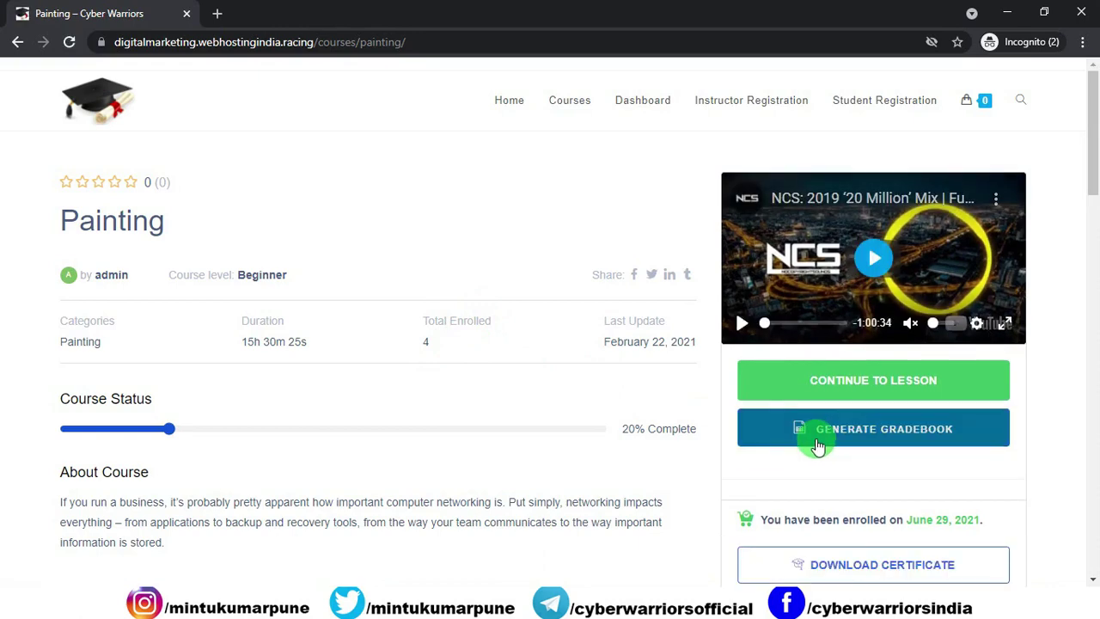
pyautogui.scroll(-2, 816, 438)
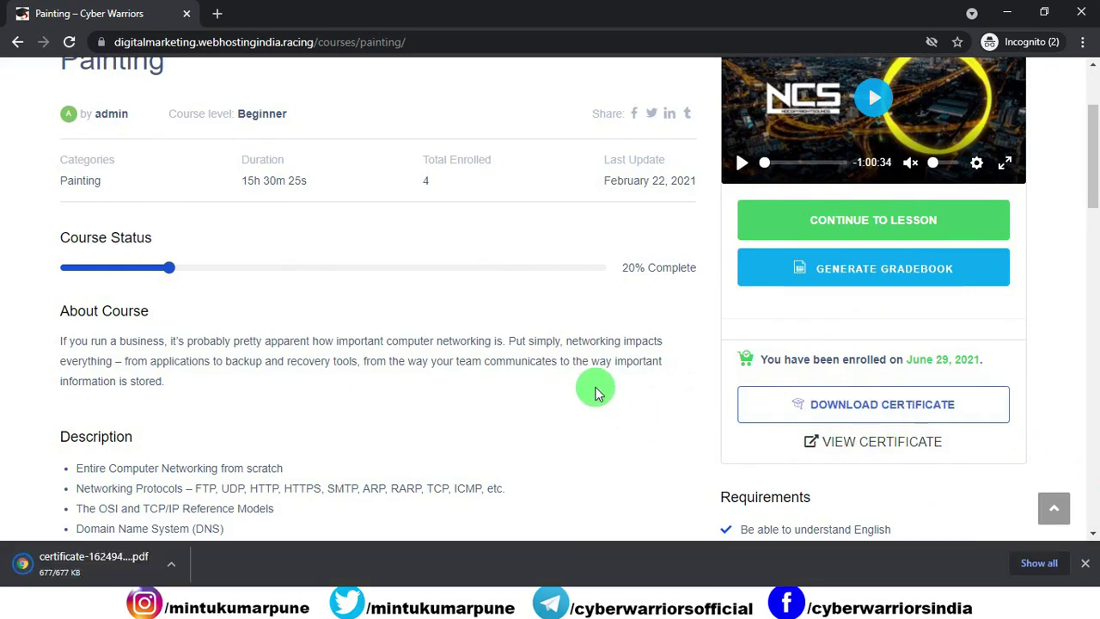
# Step: Open certificate-1624949289656.pdf from the download bar and scroll through the certificate
pyautogui.click(42, 562)
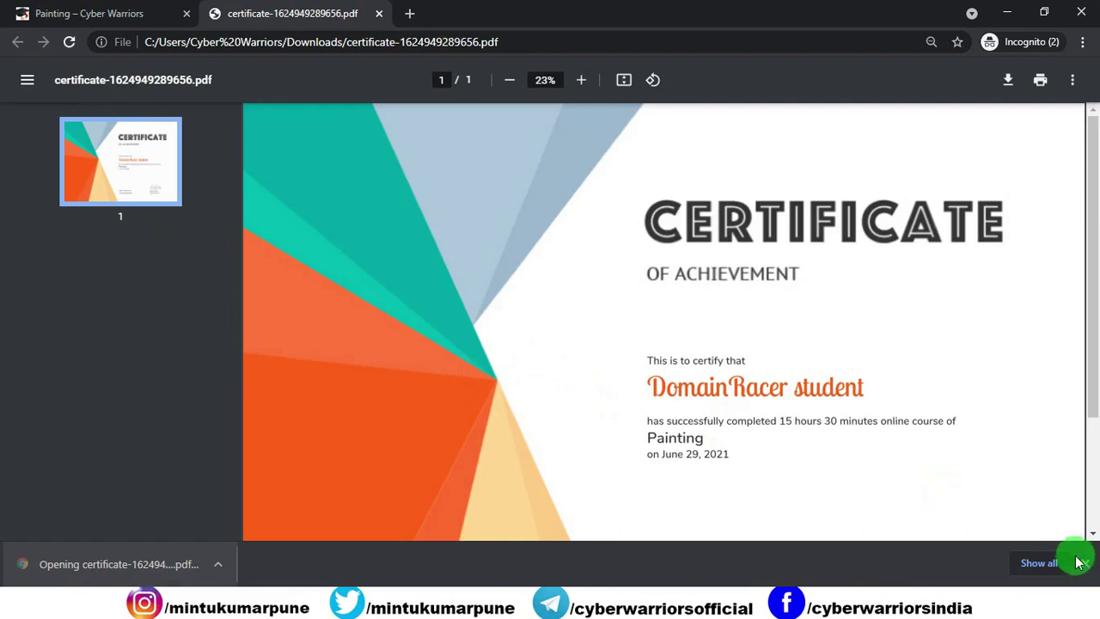
pyautogui.click(1084, 563)
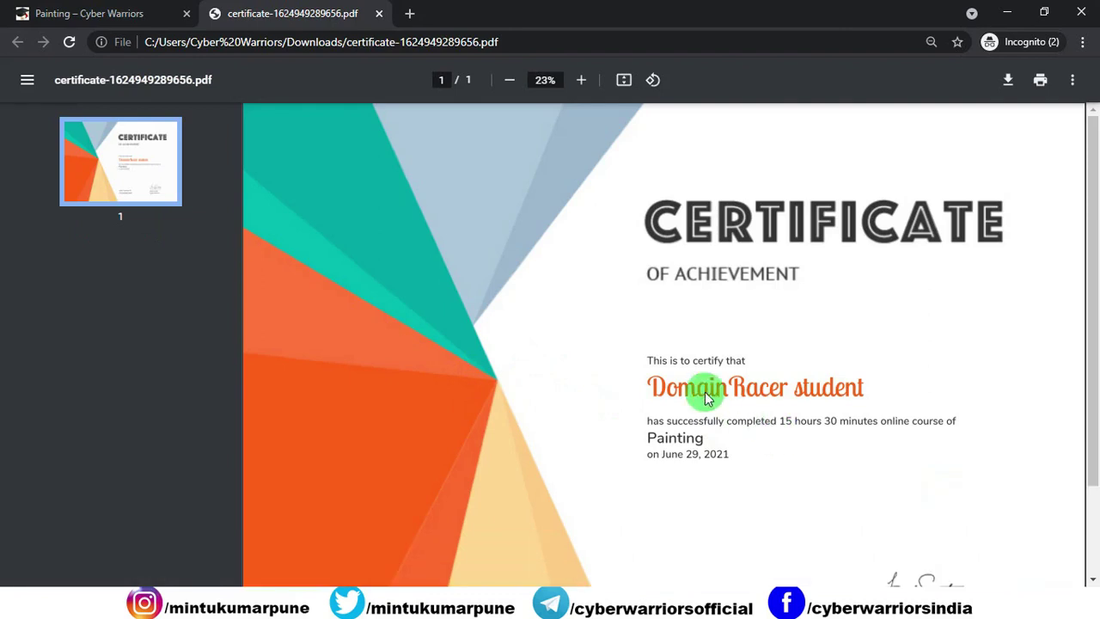
pyautogui.scroll(-3, 668, 368)
pyautogui.scroll(3, 668, 368)
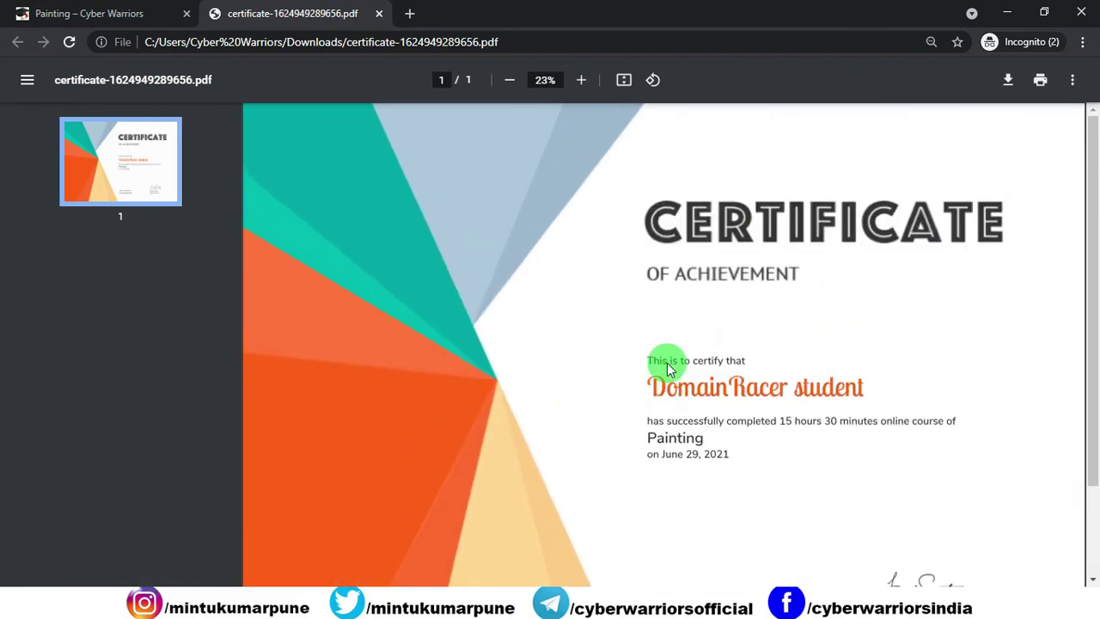
pyautogui.scroll(-2, 585, 262)
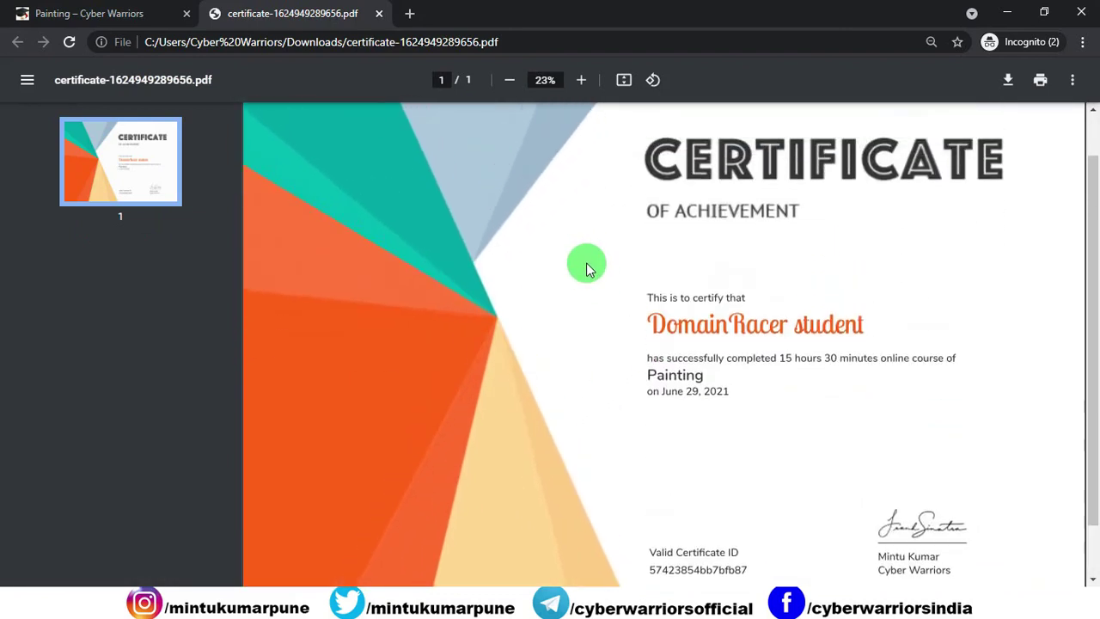
pyautogui.scroll(2, 587, 268)
# Step: Close the certificate, open the 'from where you are learning ?' assignment, then the First quiz
pyautogui.click(379, 13)
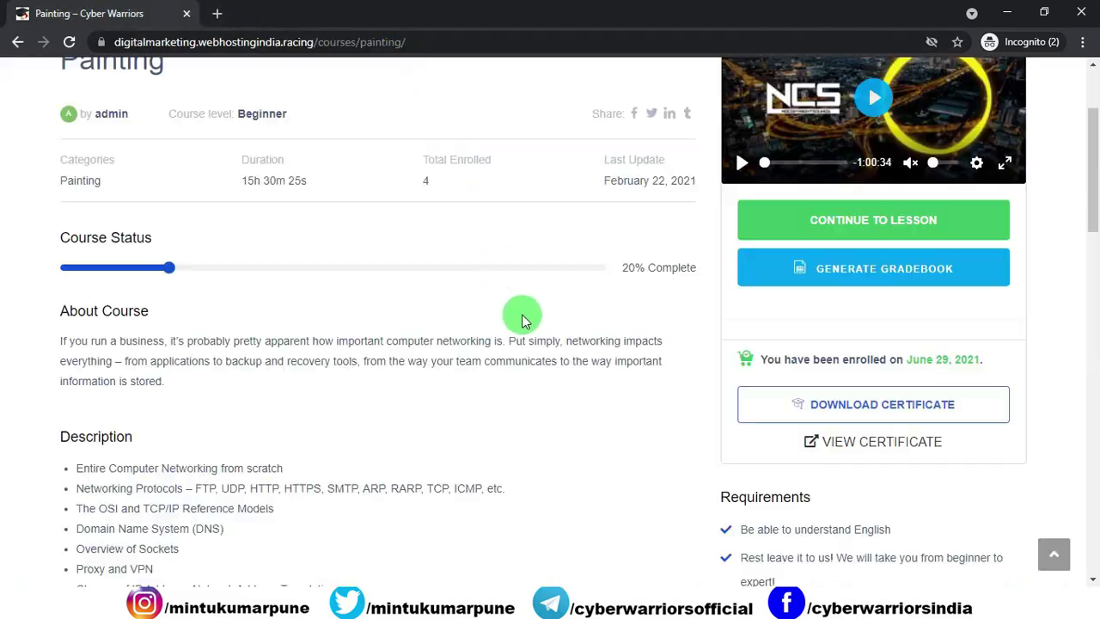
pyautogui.scroll(2, 522, 314)
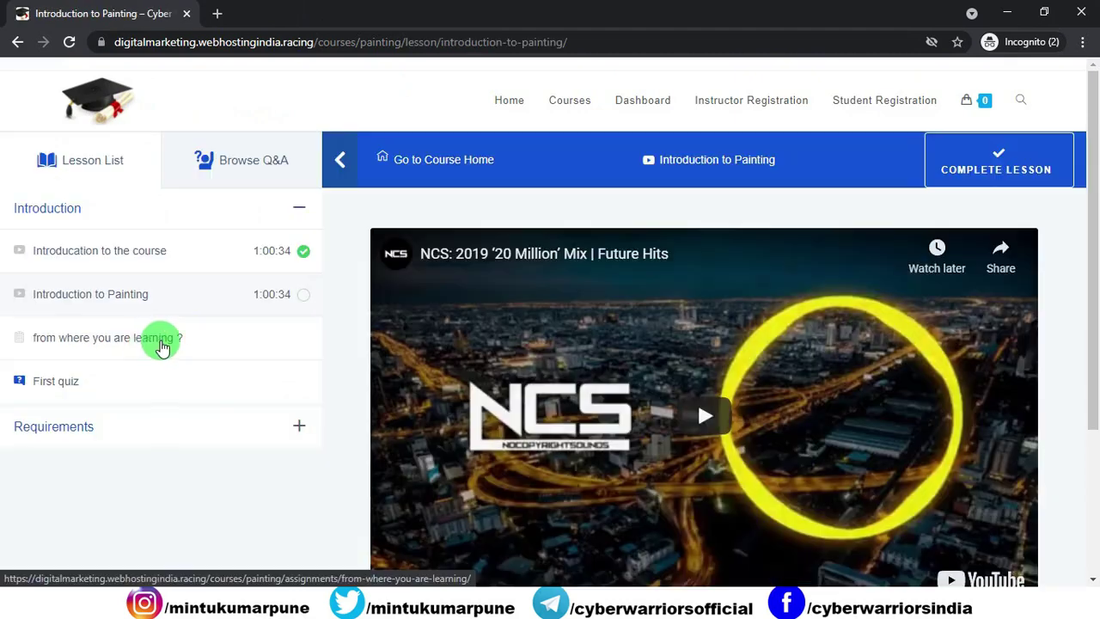
pyautogui.click(61, 342)
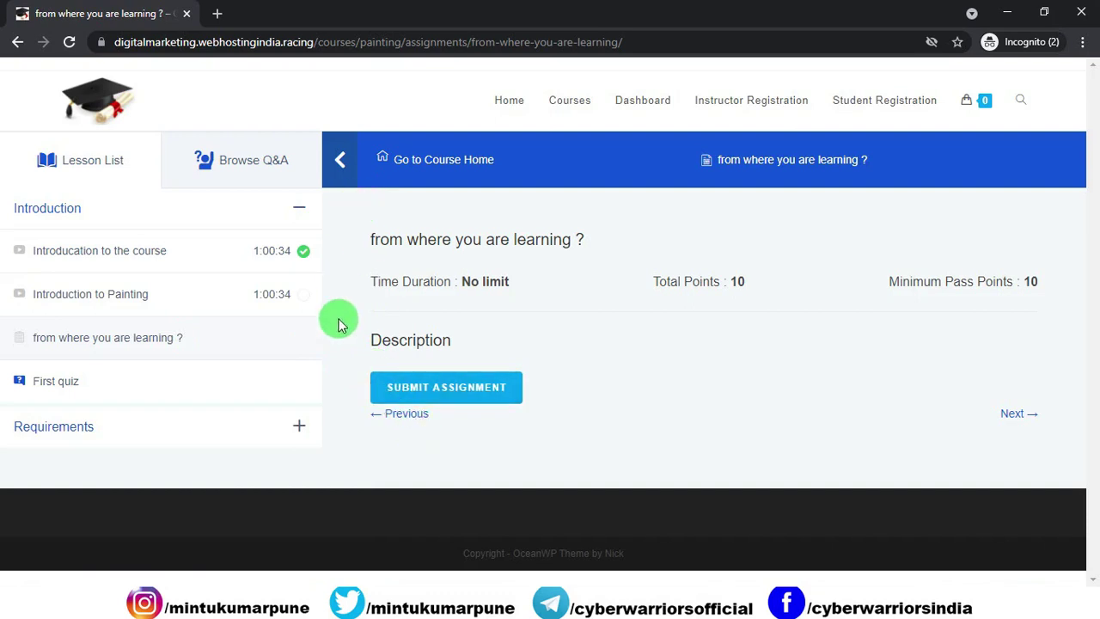
pyautogui.click(127, 390)
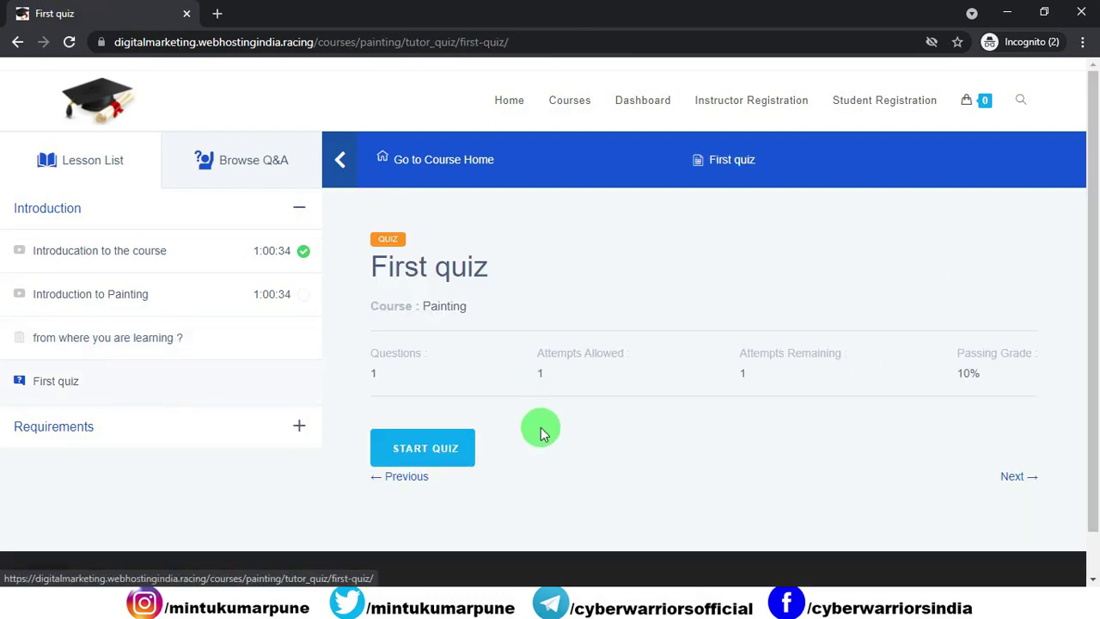
# Step: Start the First quiz, answer 12 for 5+7, and review the passing 10.00/10.00 attempt
pyautogui.click(429, 447)
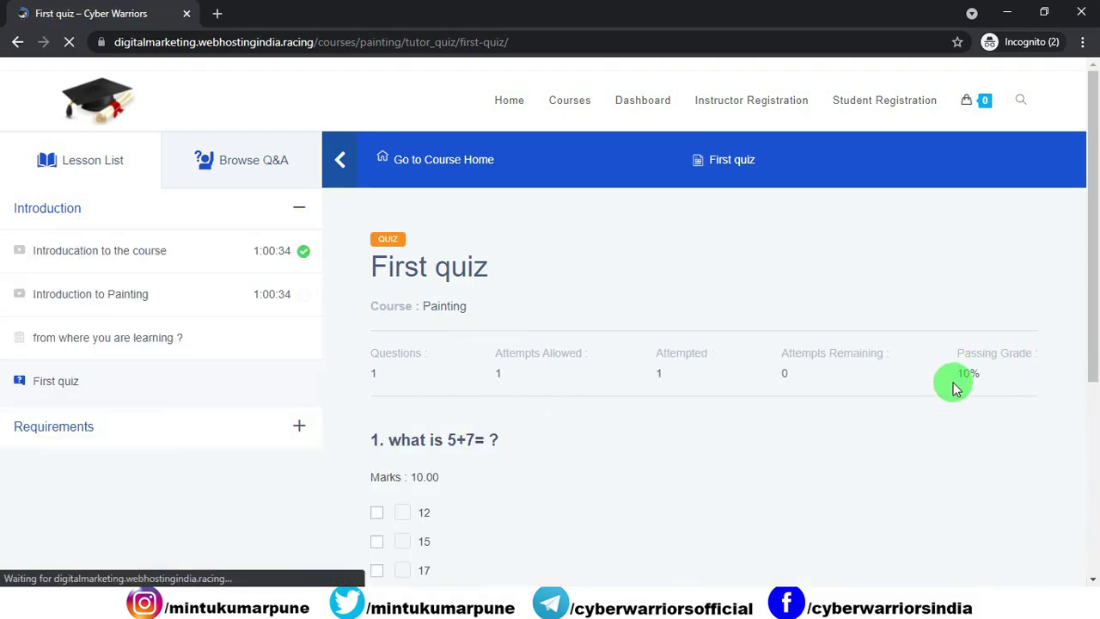
pyautogui.scroll(-2, 952, 383)
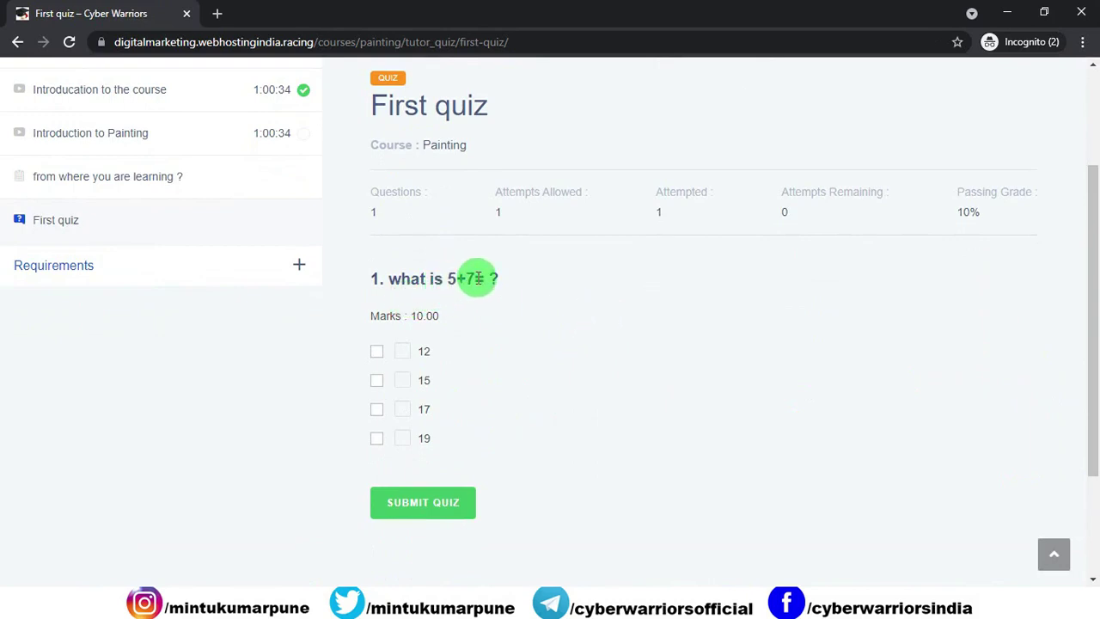
pyautogui.click(378, 351)
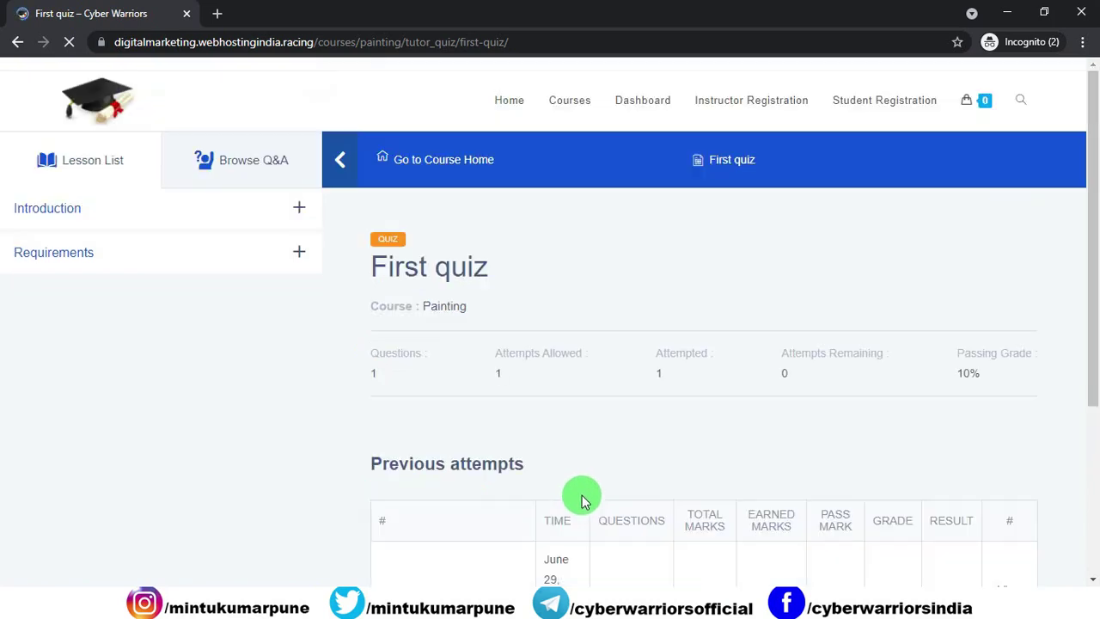
pyautogui.scroll(-3, 585, 435)
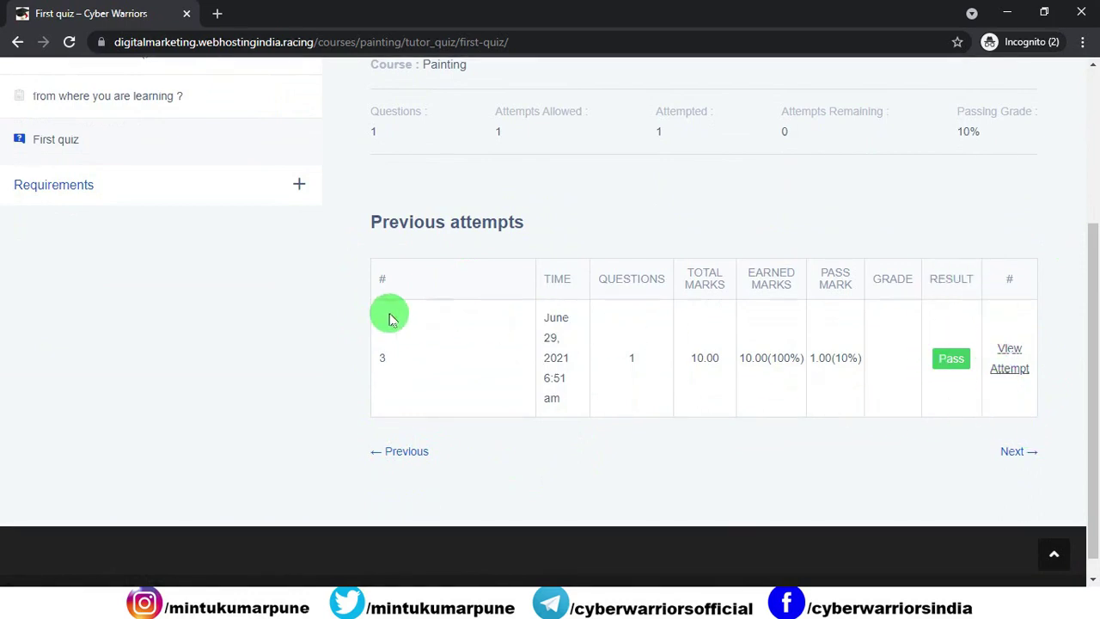
pyautogui.scroll(-1, 597, 435)
pyautogui.scroll(5, 596, 413)
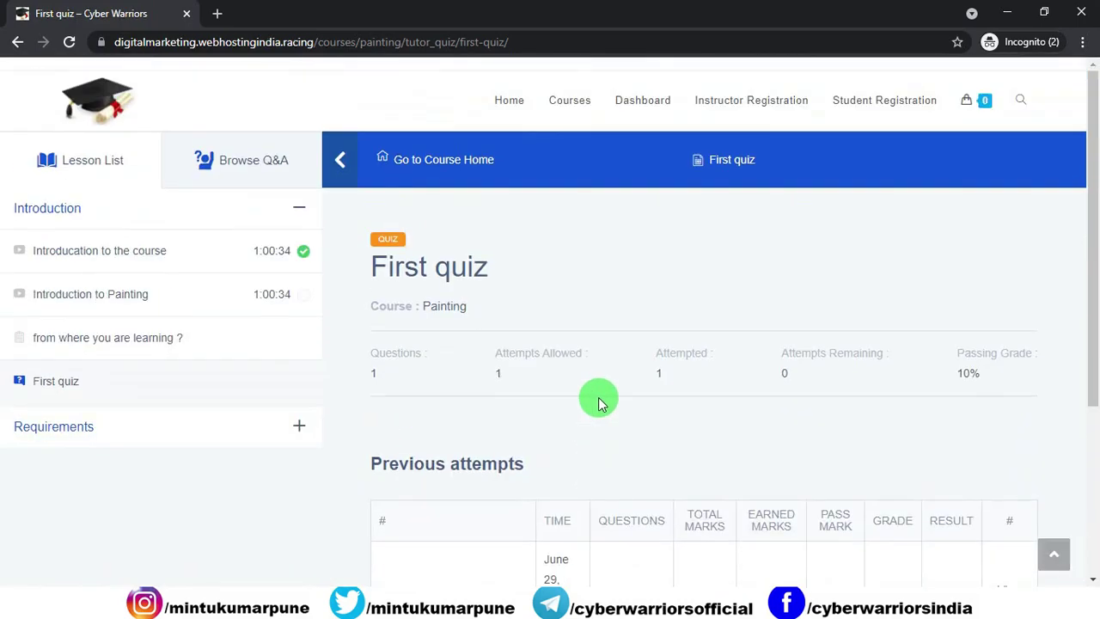
# Step: Switch to the admin window and review Analytics showing ₹18,997.00 total sales from 3 orders
pyautogui.hotkey('alt', 'Tab')
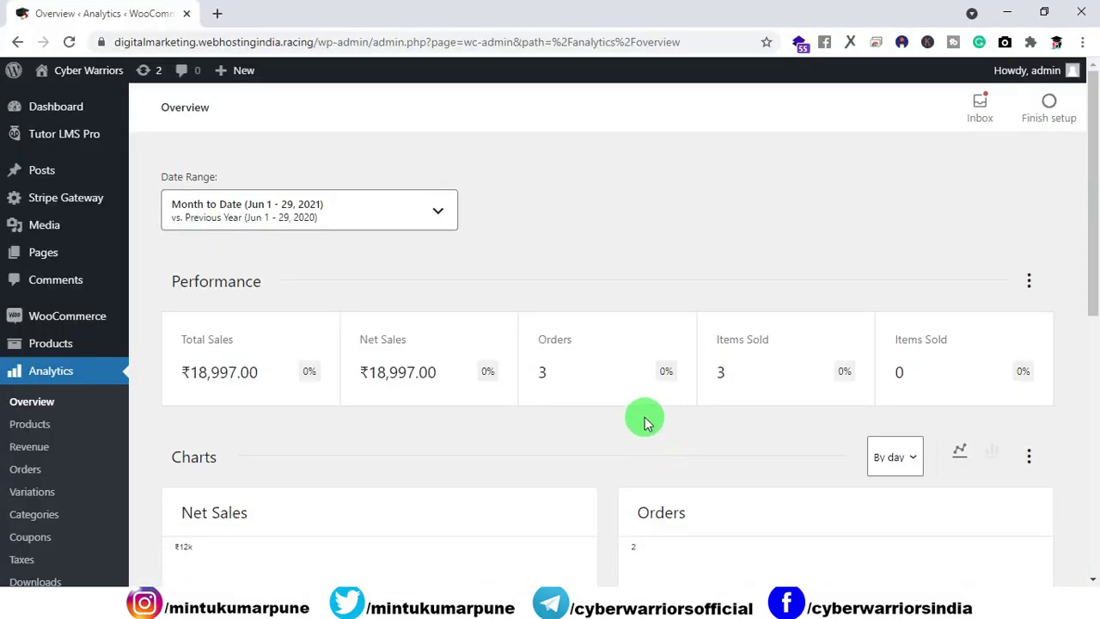
pyautogui.scroll(-2, 417, 392)
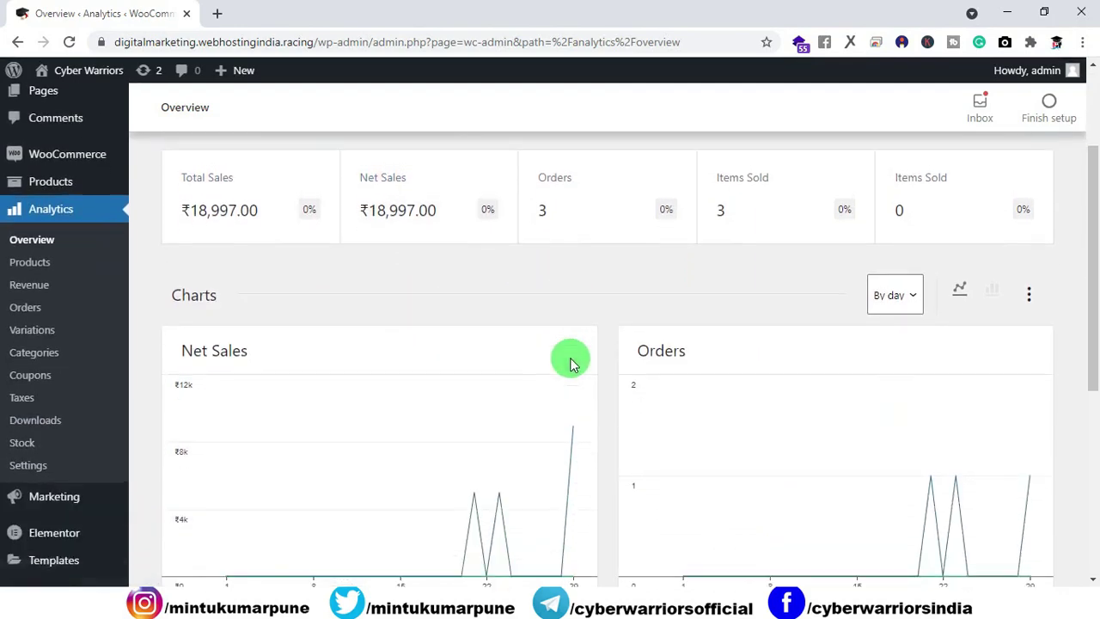
pyautogui.scroll(-2, 571, 363)
pyautogui.moveTo(574, 265)
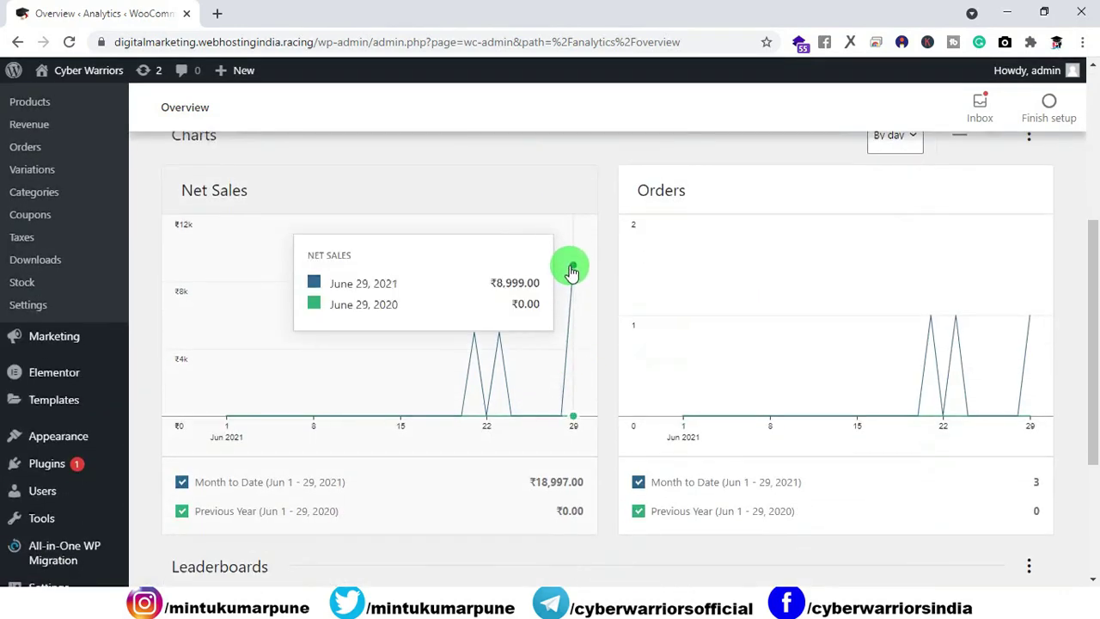
pyautogui.scroll(-3, 594, 307)
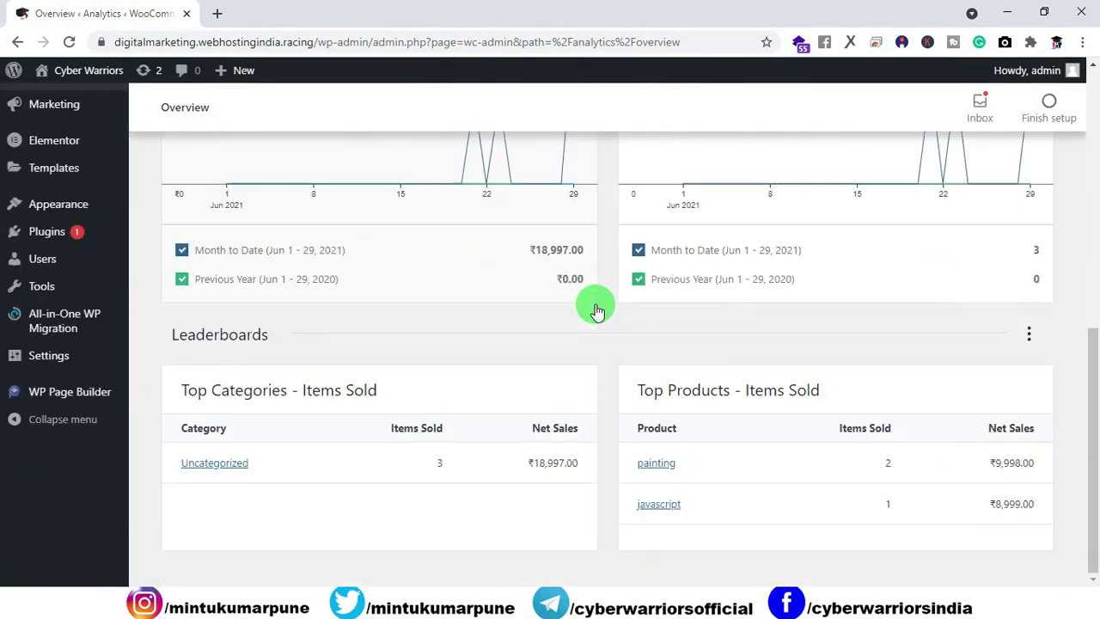
pyautogui.scroll(2, 609, 320)
pyautogui.scroll(4, 609, 320)
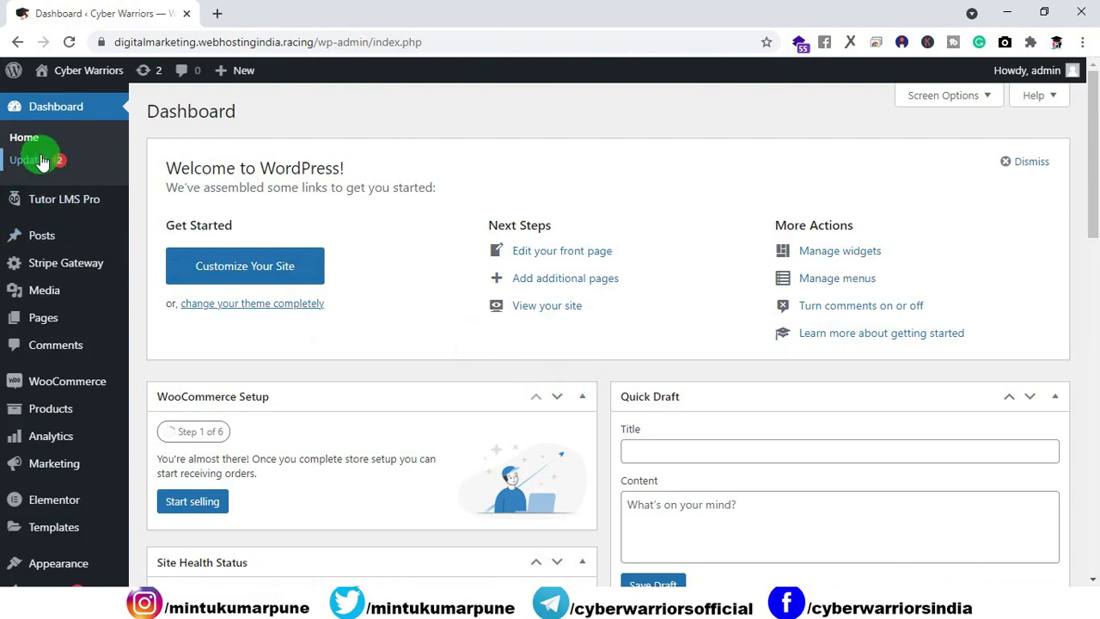
# Step: Check Tutor LMS Pro quiz attempts, start the scheduled Painting Zoom meeting, then view Assignments
pyautogui.moveTo(86, 207)
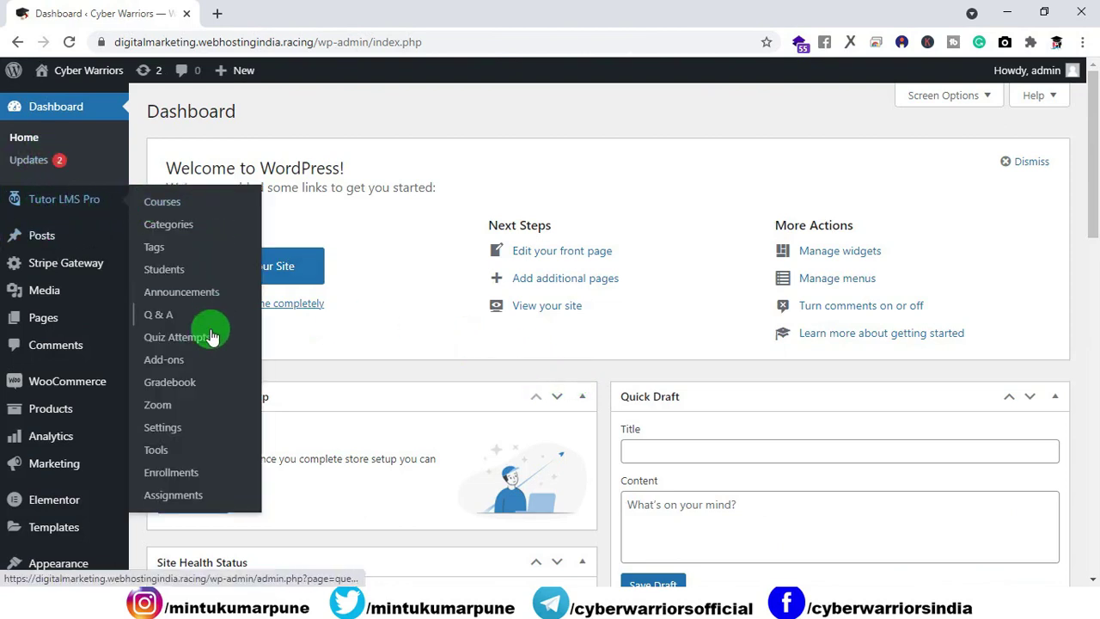
pyautogui.click(186, 342)
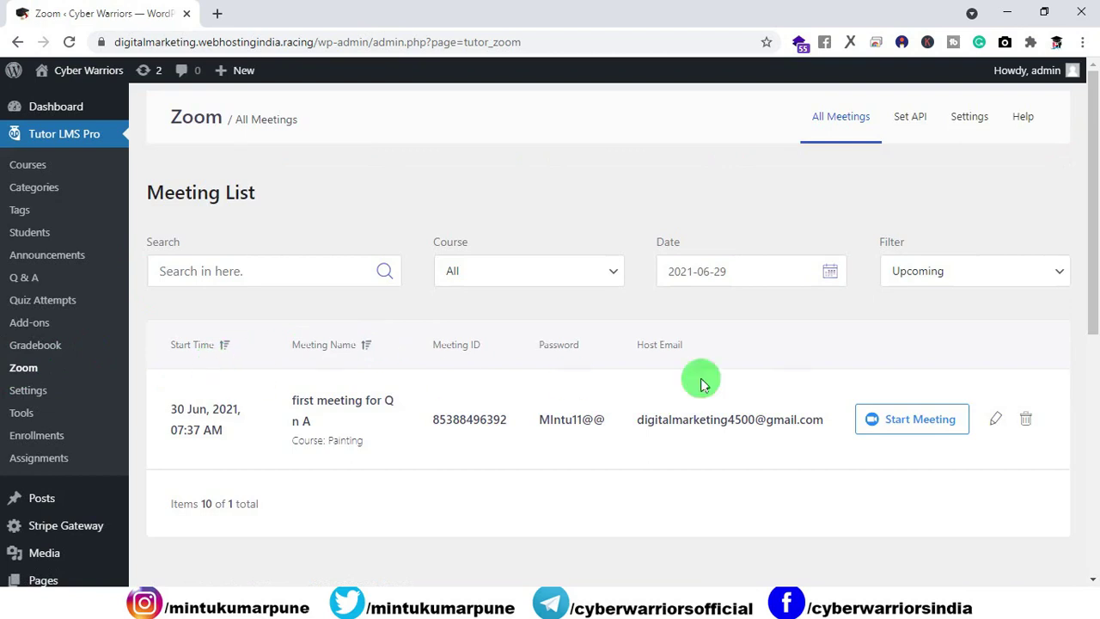
pyautogui.click(898, 434)
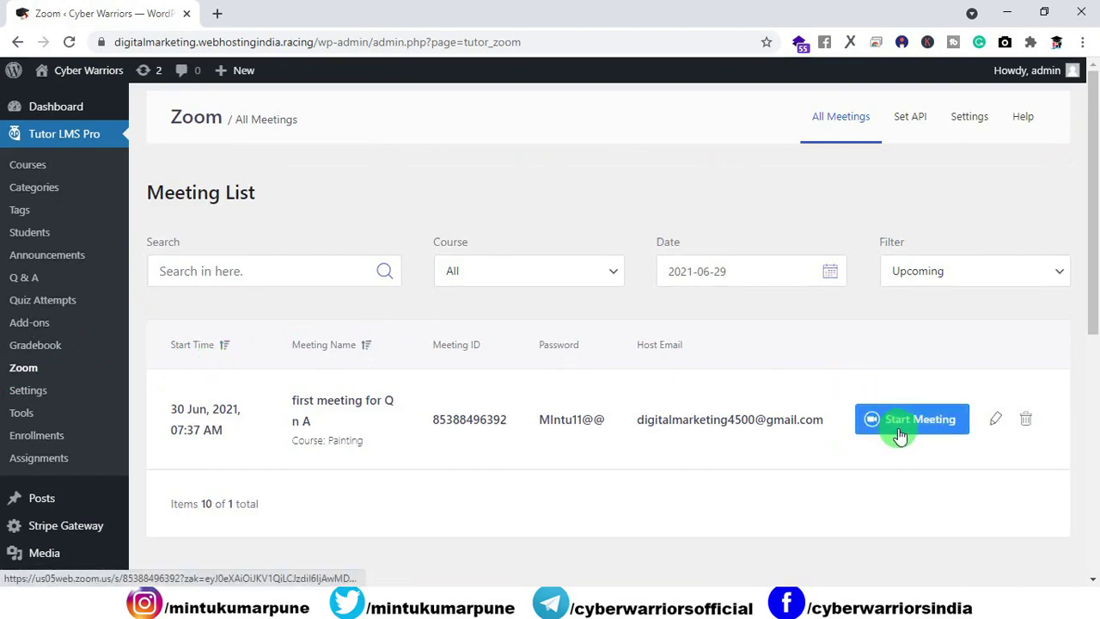
pyautogui.click(50, 460)
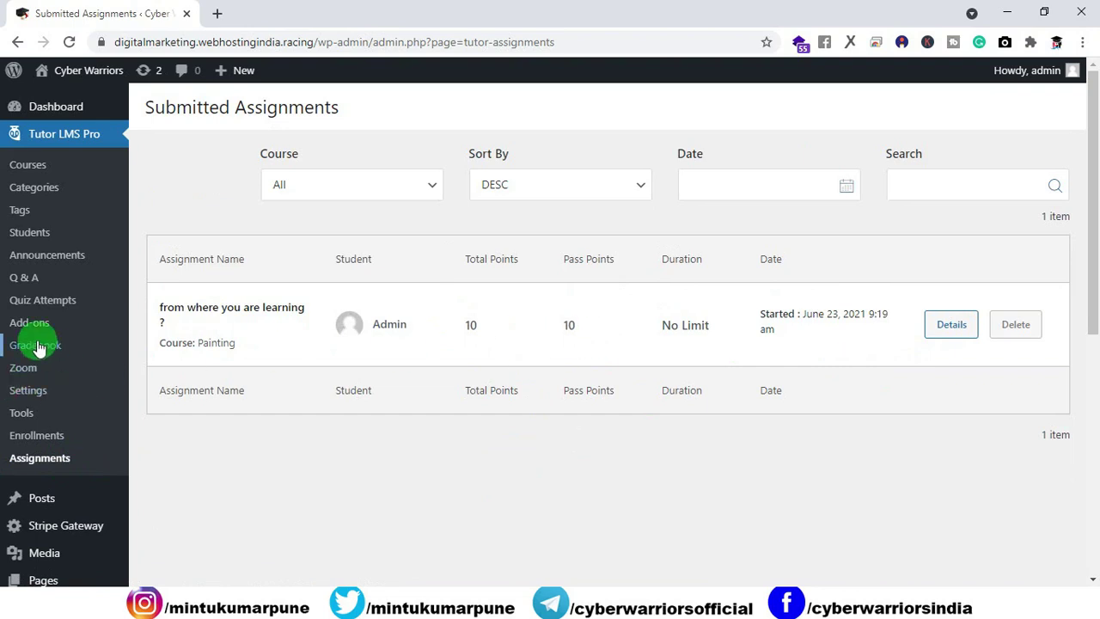
# Step: Open the Gradebook and look through its list of grade definitions
pyautogui.click(36, 346)
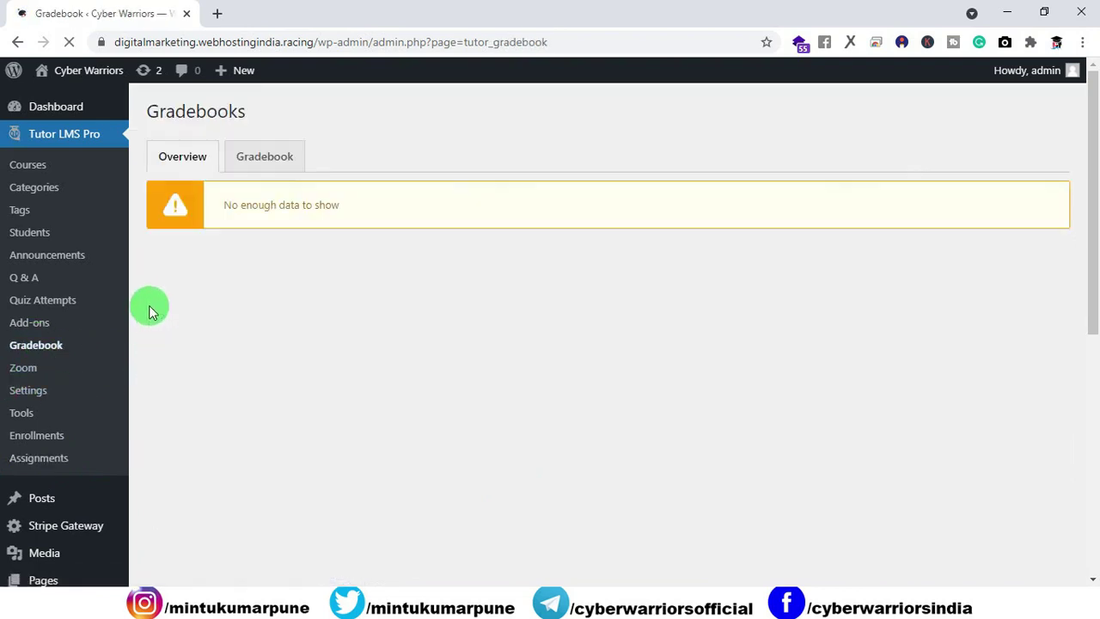
pyautogui.click(269, 163)
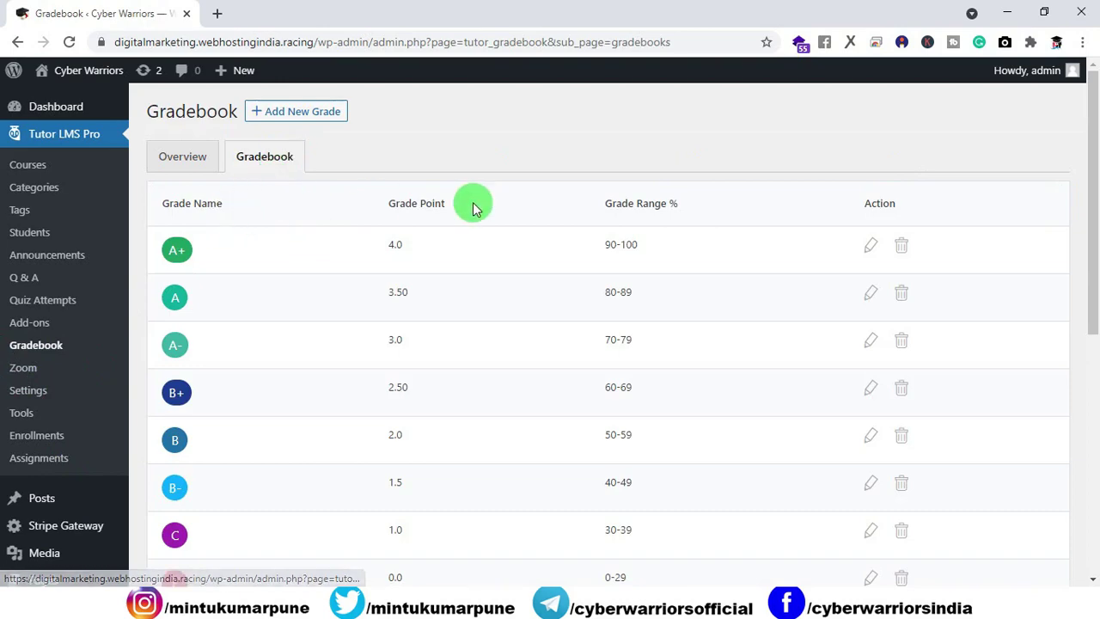
pyautogui.scroll(-4, 896, 228)
pyautogui.scroll(1, 888, 296)
pyautogui.scroll(2, 887, 296)
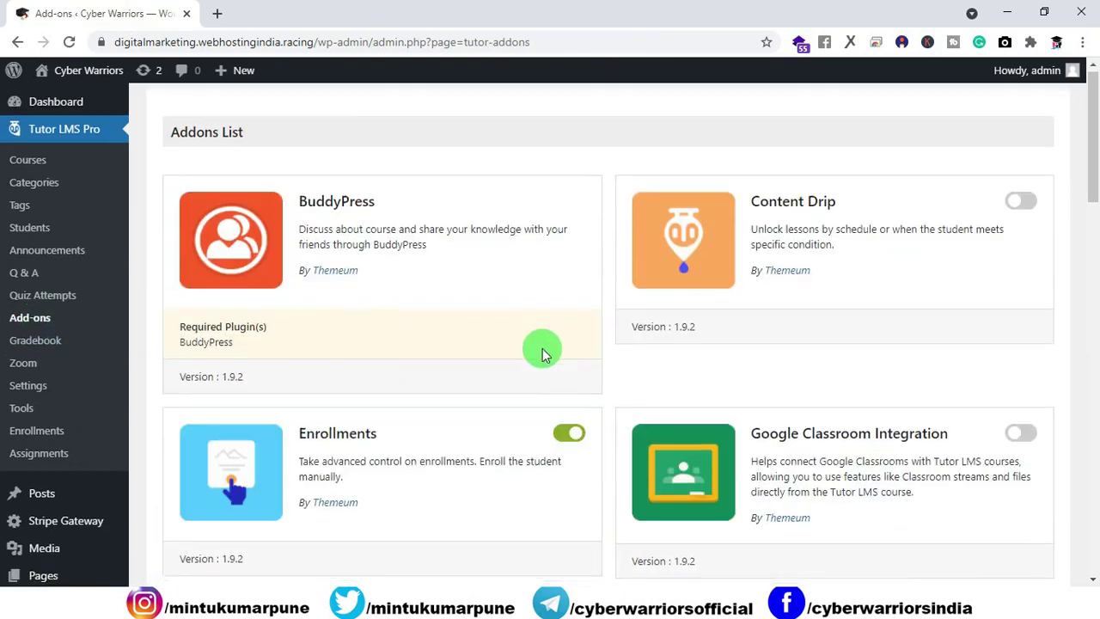
# Step: Scroll through the Tutor LMS Add-ons list to review which add-ons are enabled
pyautogui.scroll(-2, 538, 351)
pyautogui.scroll(-4, 719, 265)
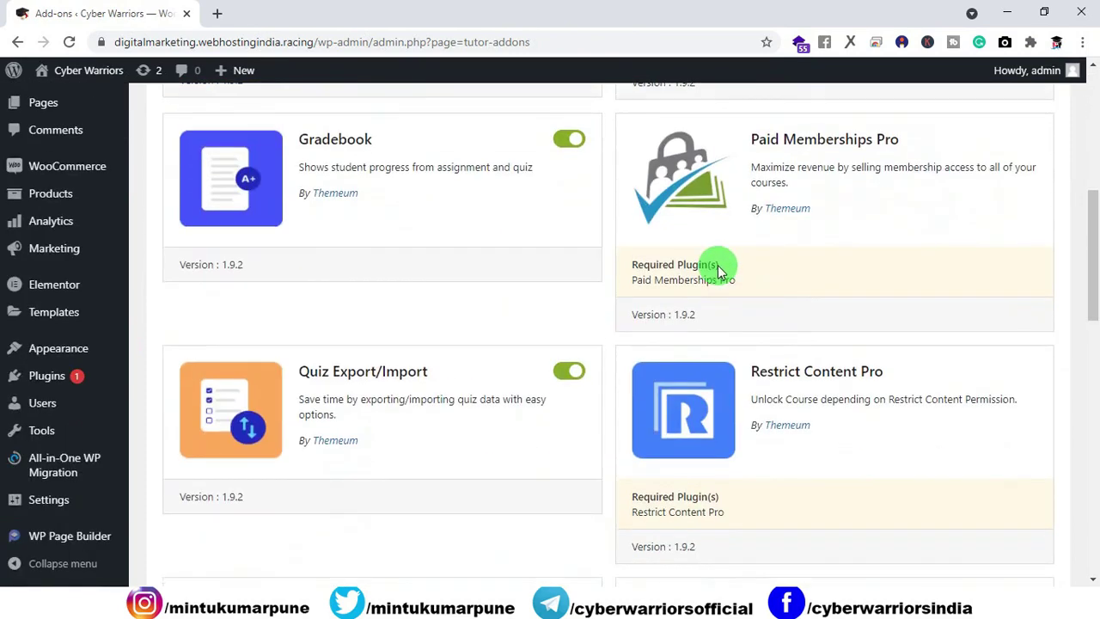
pyautogui.scroll(-4, 390, 358)
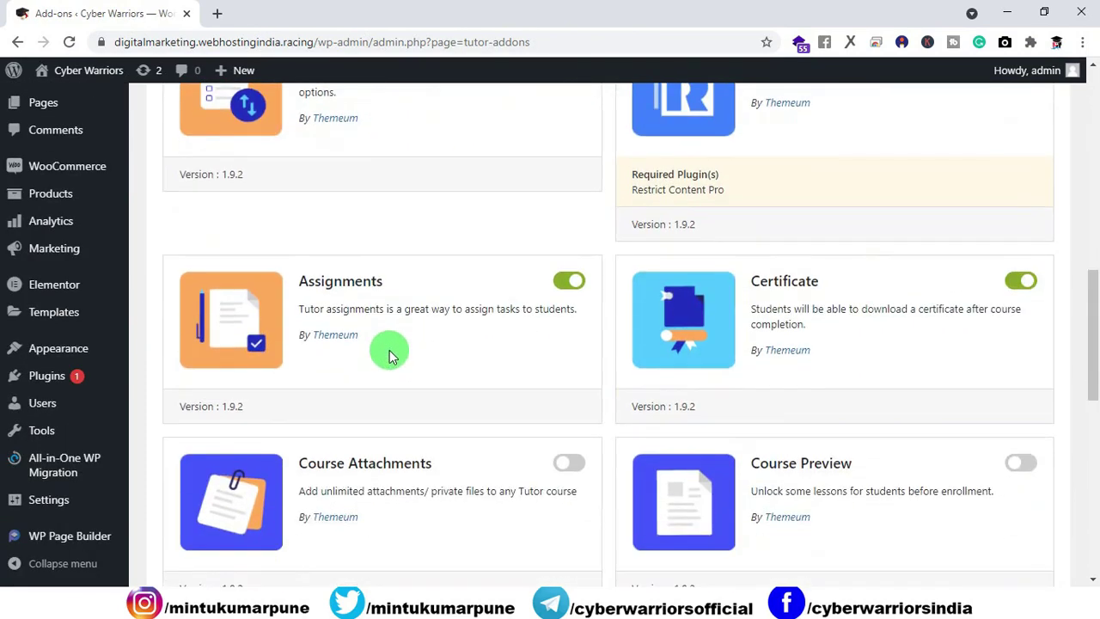
pyautogui.scroll(-9, 382, 308)
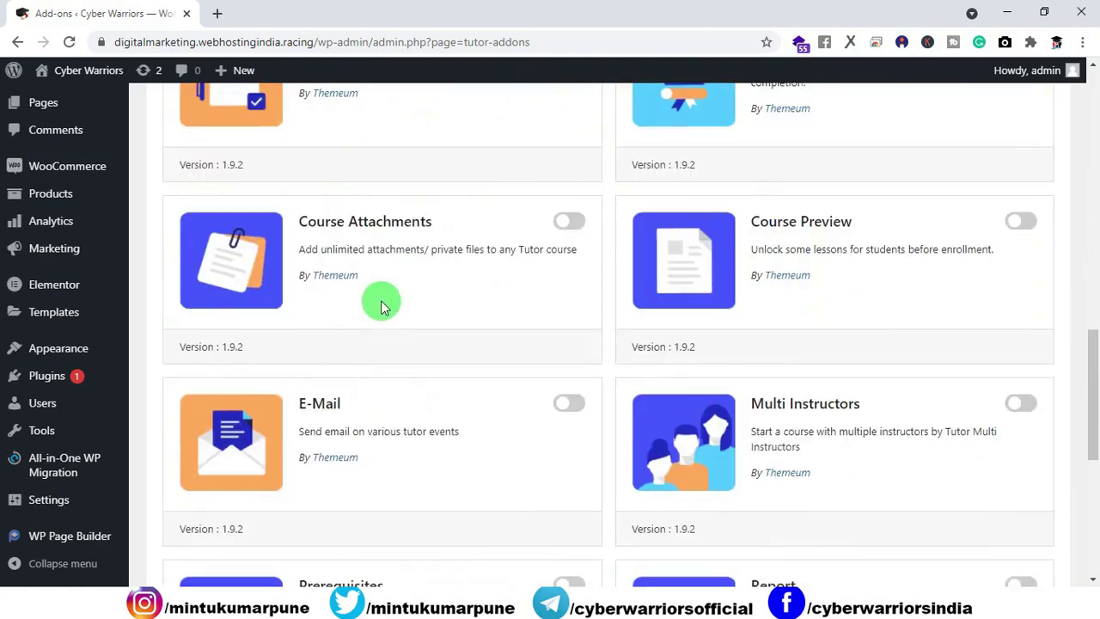
pyautogui.scroll(2, 595, 394)
pyautogui.scroll(10, 591, 391)
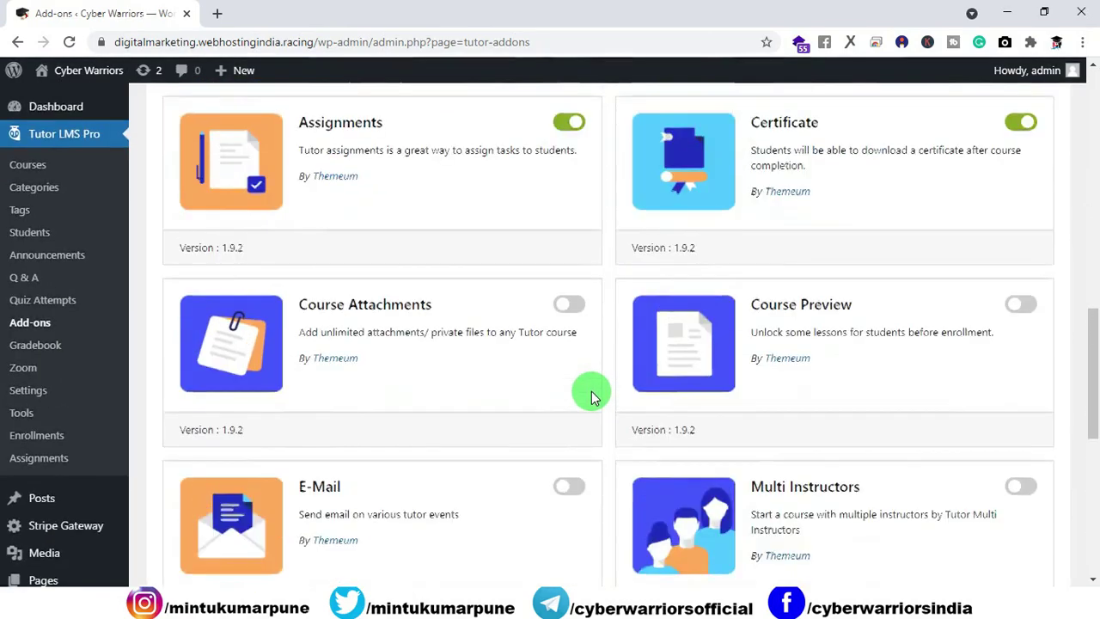
# Step: Switch between the add-ons admin and First quiz windows, then move to the Cyber Warriors YouTube window
pyautogui.moveTo(700, 562)
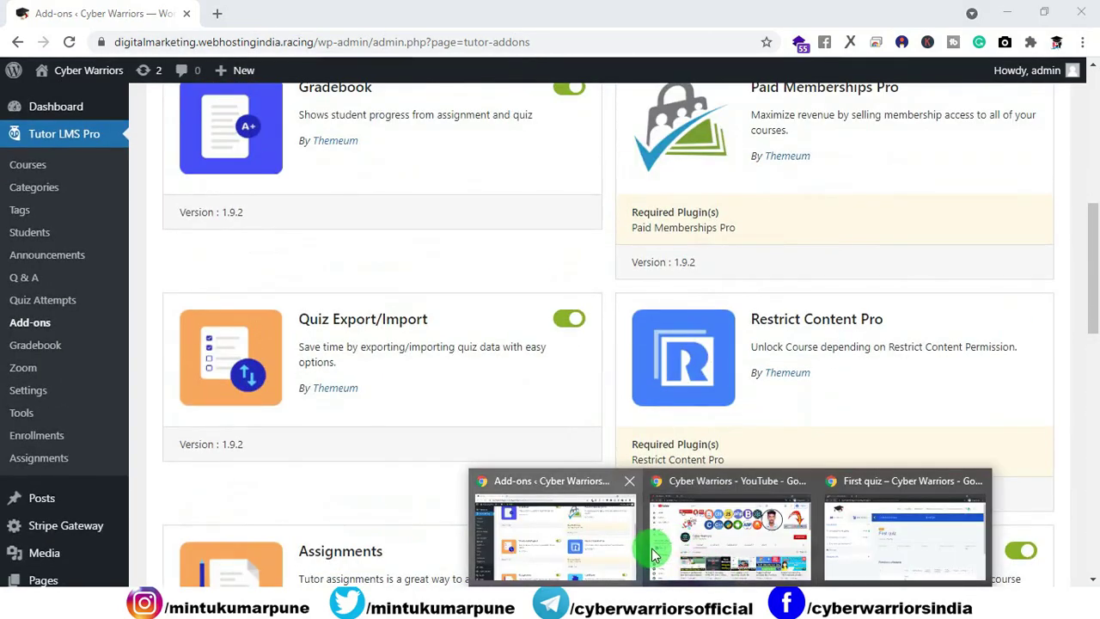
pyautogui.click(601, 542)
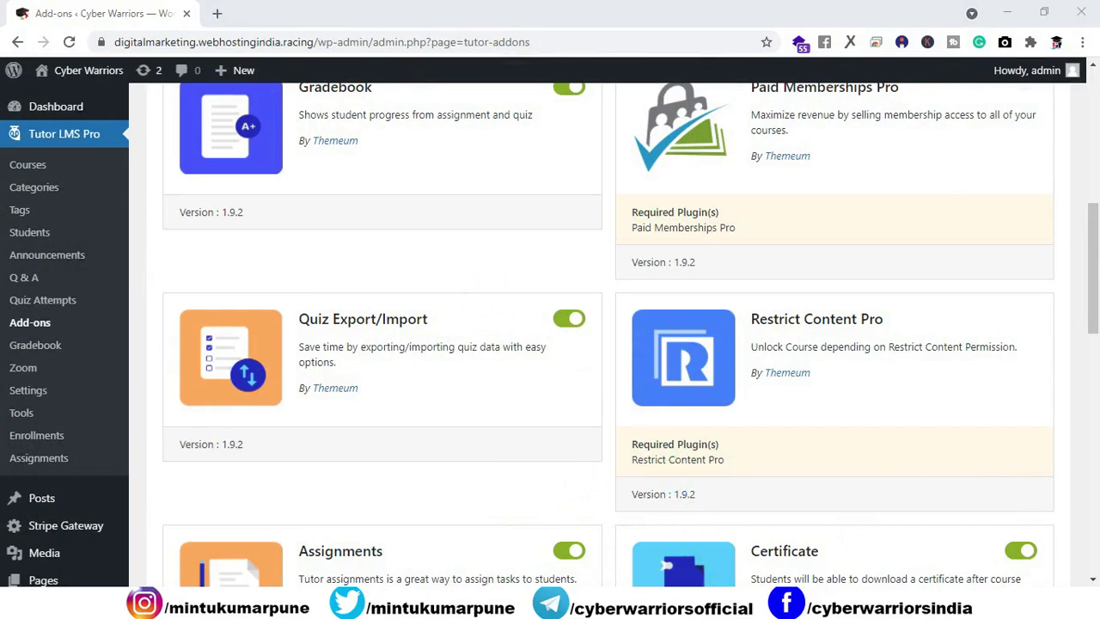
pyautogui.moveTo(731, 593)
pyautogui.click(842, 546)
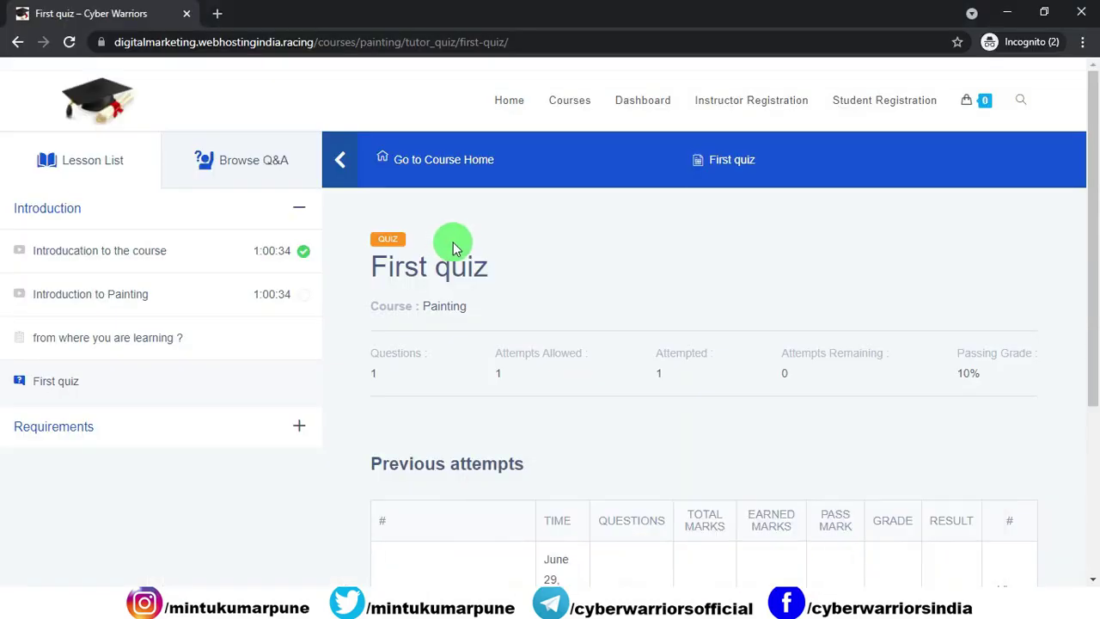
pyautogui.moveTo(726, 586)
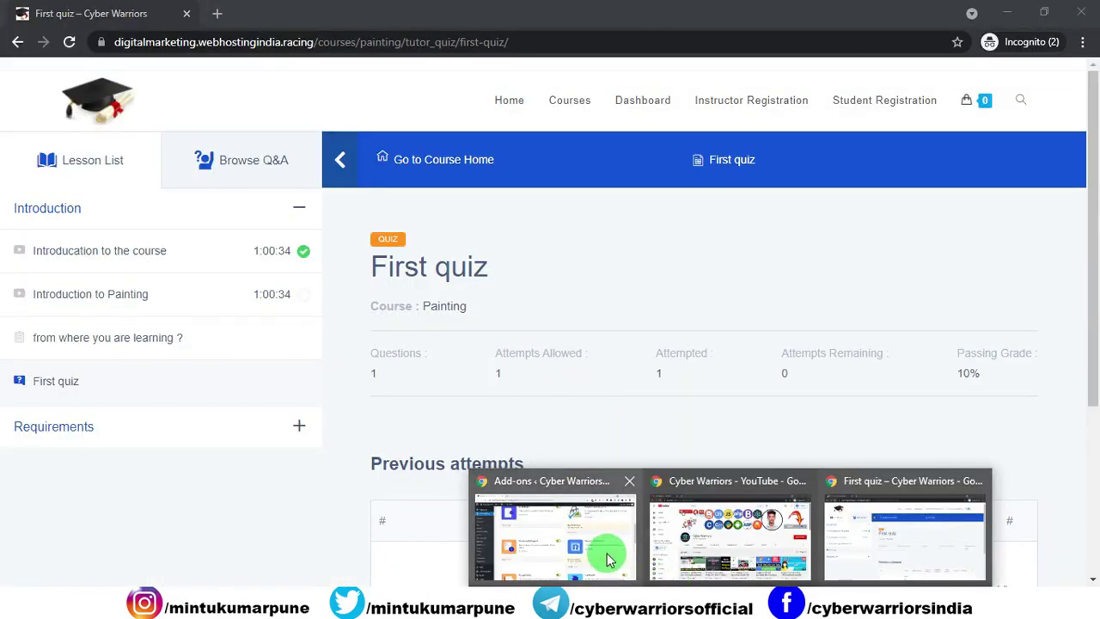
pyautogui.click(567, 541)
pyautogui.scroll(2, 567, 308)
pyautogui.scroll(3, 567, 308)
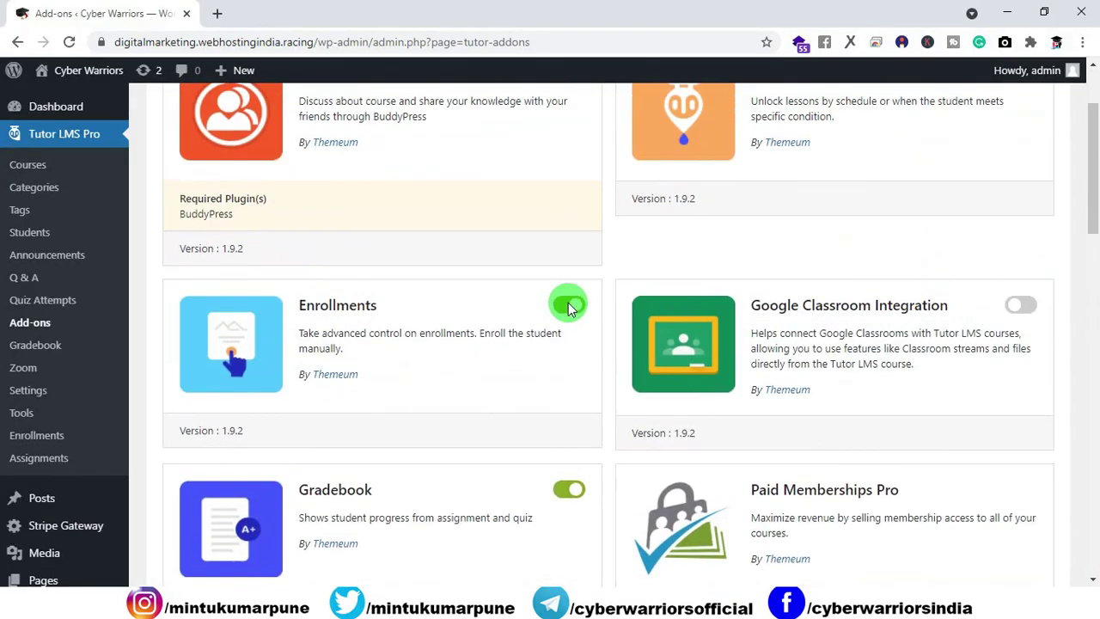
pyautogui.scroll(2, 567, 307)
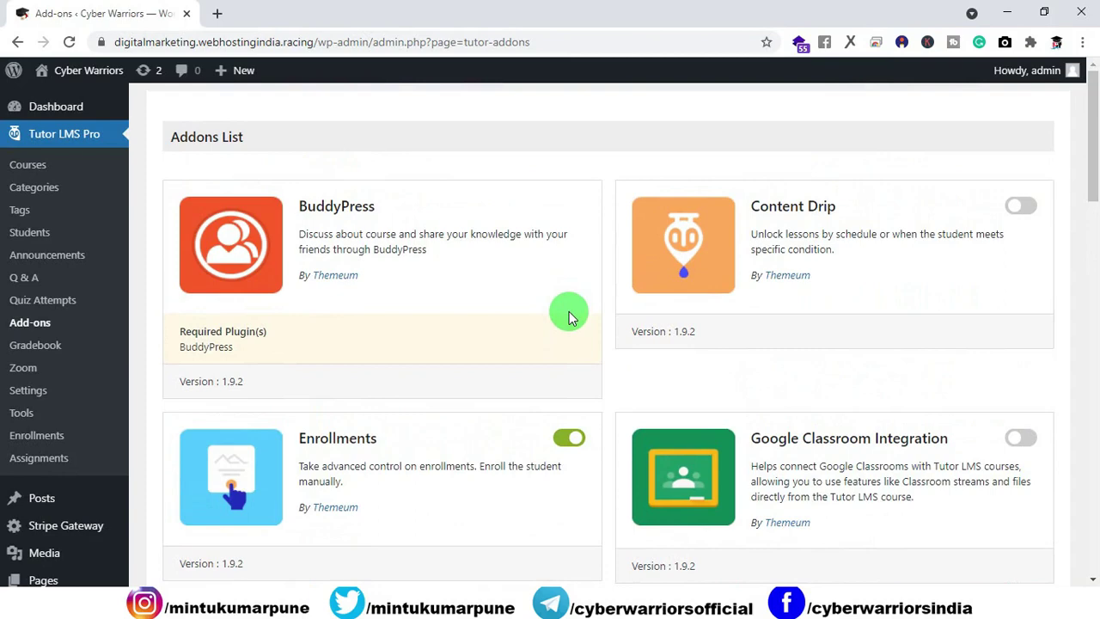
pyautogui.hotkey('alt', 'Tab')
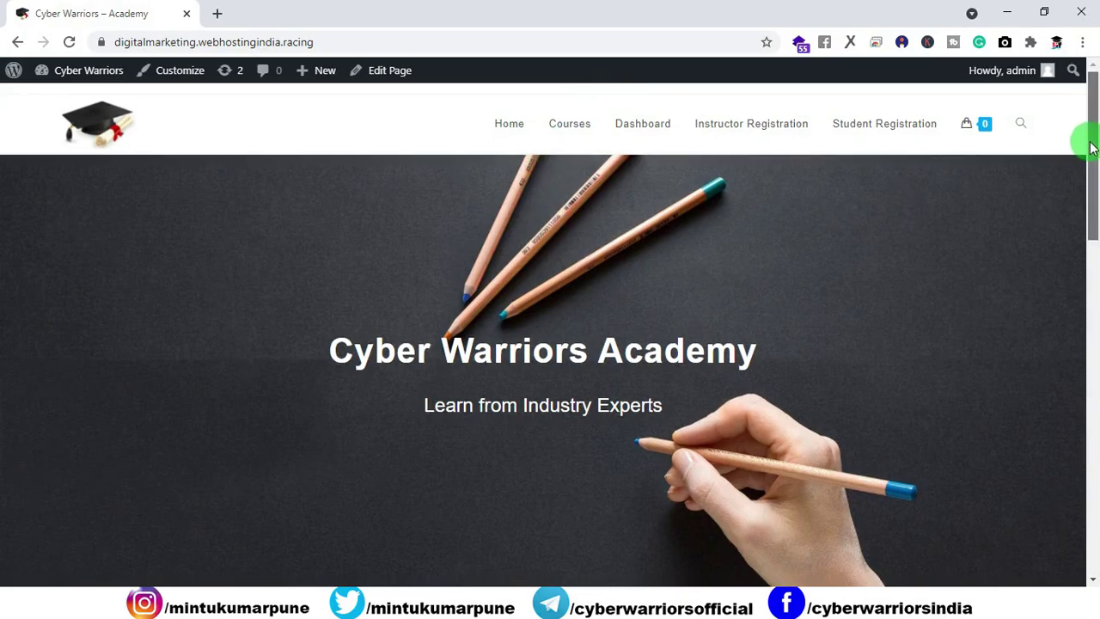
# Step: Drag the scrollbar through the Cyber Warriors Academy home page to its Learn from Industry Experts tagline
pyautogui.moveTo(1086, 140); pyautogui.dragTo(513, 329)
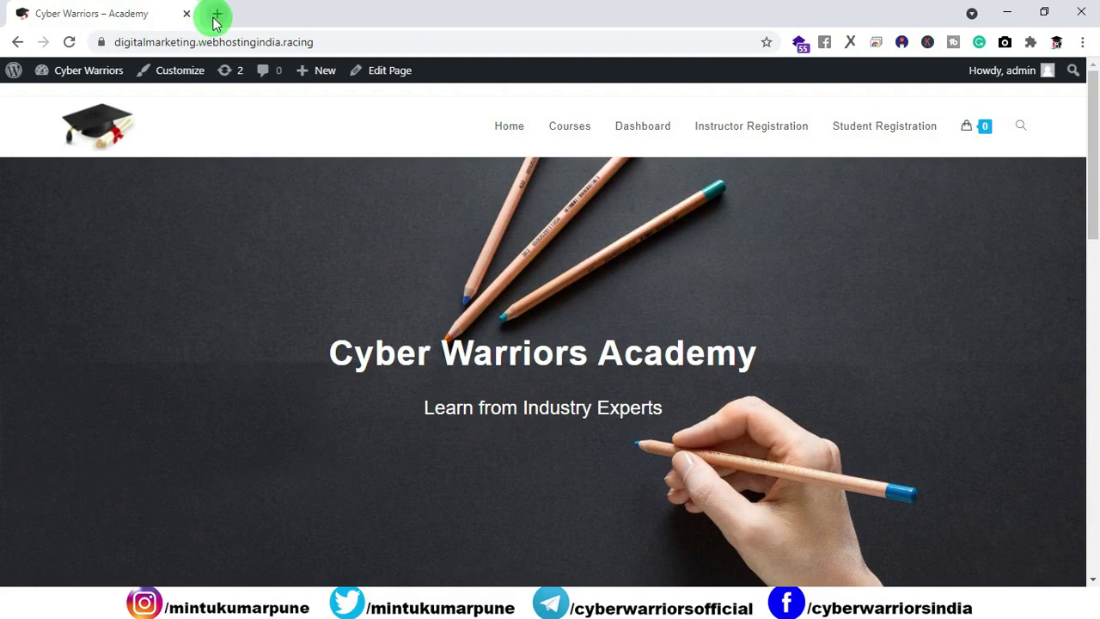
# Step: Search Google in a new tab for 'domainracer lms hosting' and open DomainRacer's LMS hosting result
pyautogui.click(216, 14)
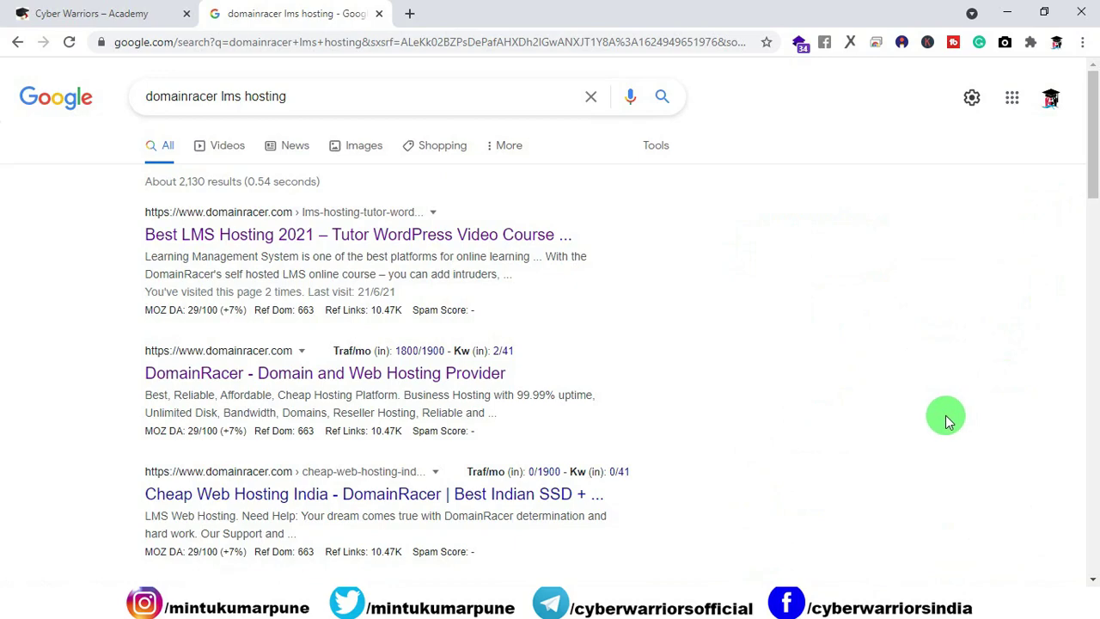
pyautogui.click(248, 238)
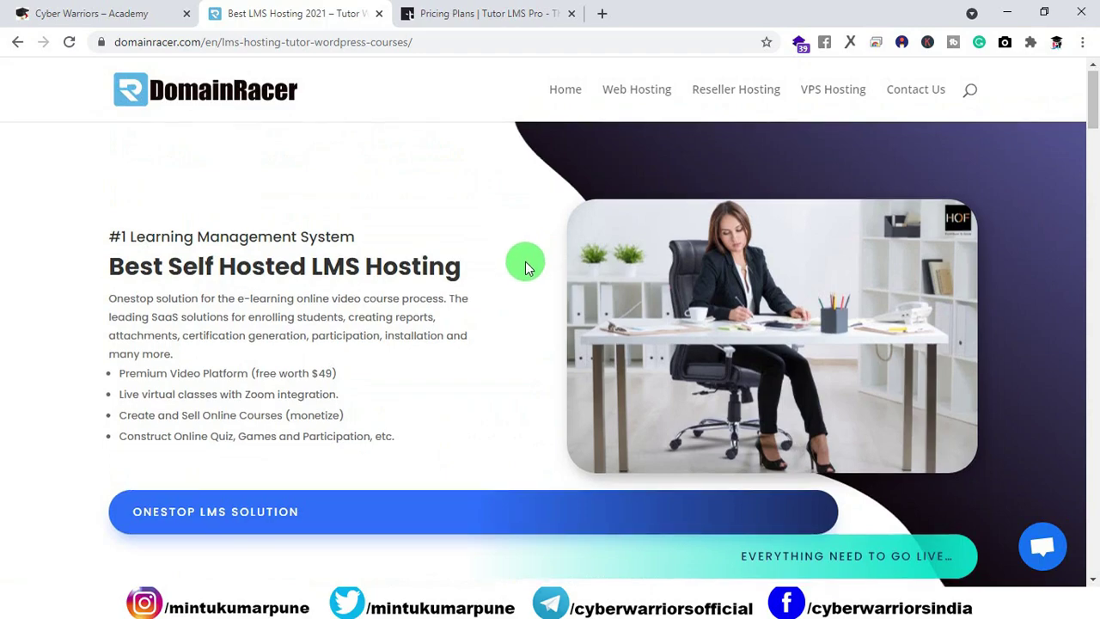
# Step: Scroll past the video and feature tiles to the $109/yr vs 40% Off hosting comparison table
pyautogui.scroll(-10, 525, 258)
pyautogui.scroll(-1, 526, 262)
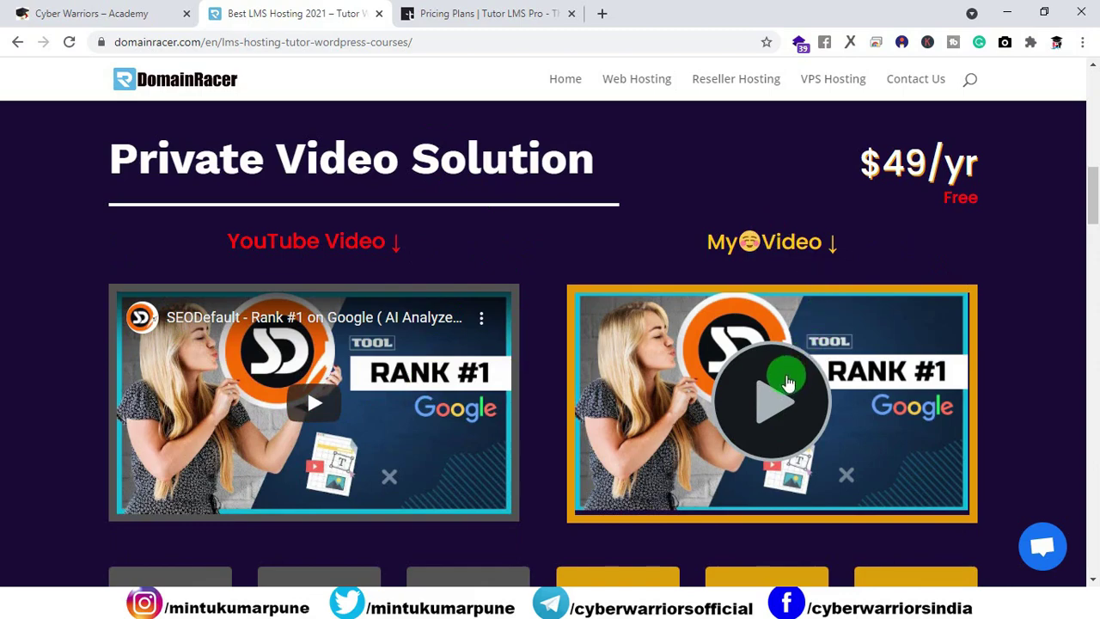
pyautogui.scroll(-5, 788, 382)
pyautogui.scroll(2, 785, 370)
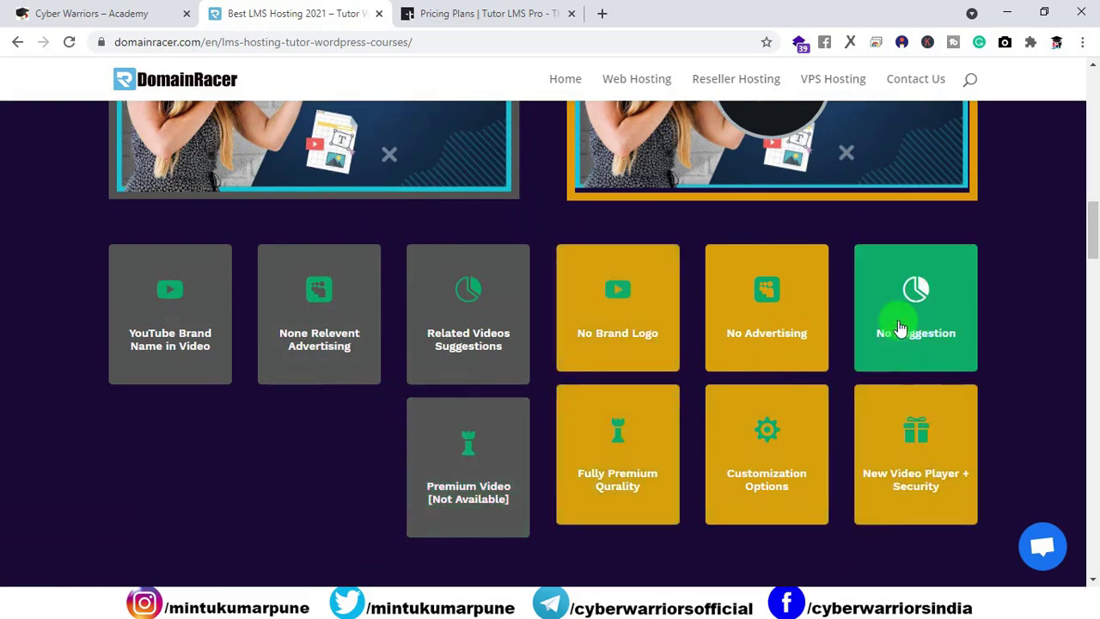
pyautogui.scroll(-5, 662, 352)
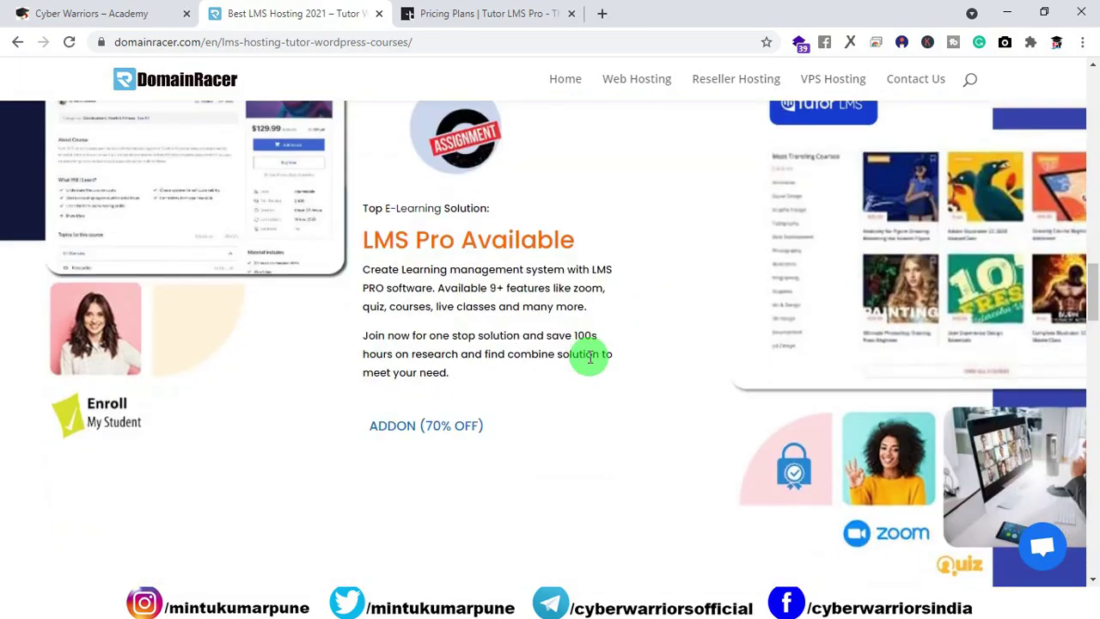
pyautogui.scroll(-8, 589, 358)
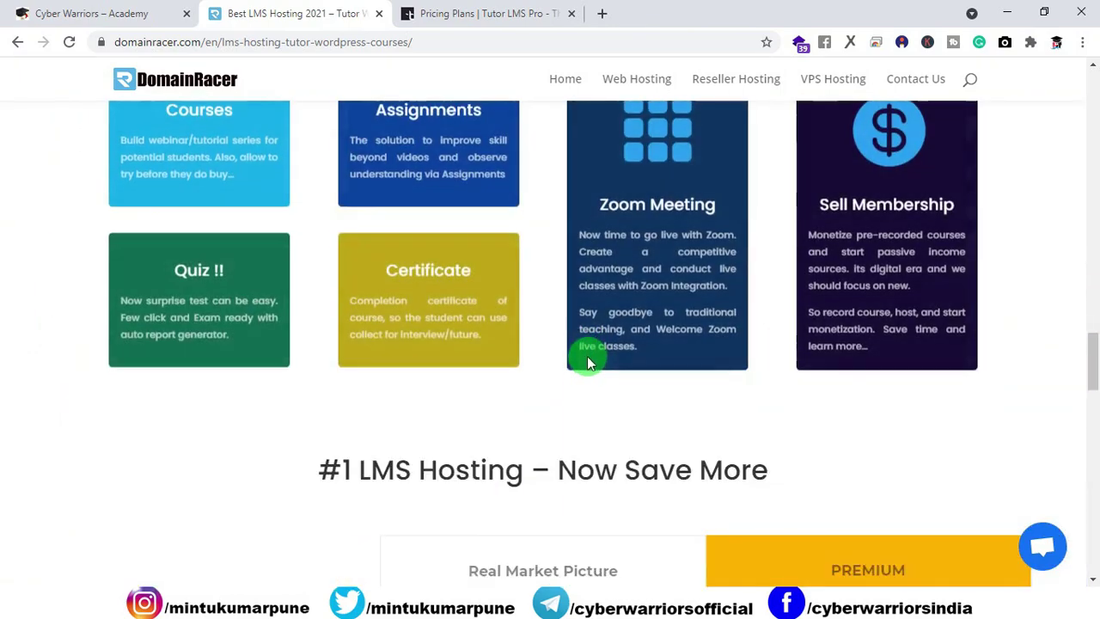
pyautogui.scroll(-2, 543, 314)
pyautogui.scroll(4, 531, 310)
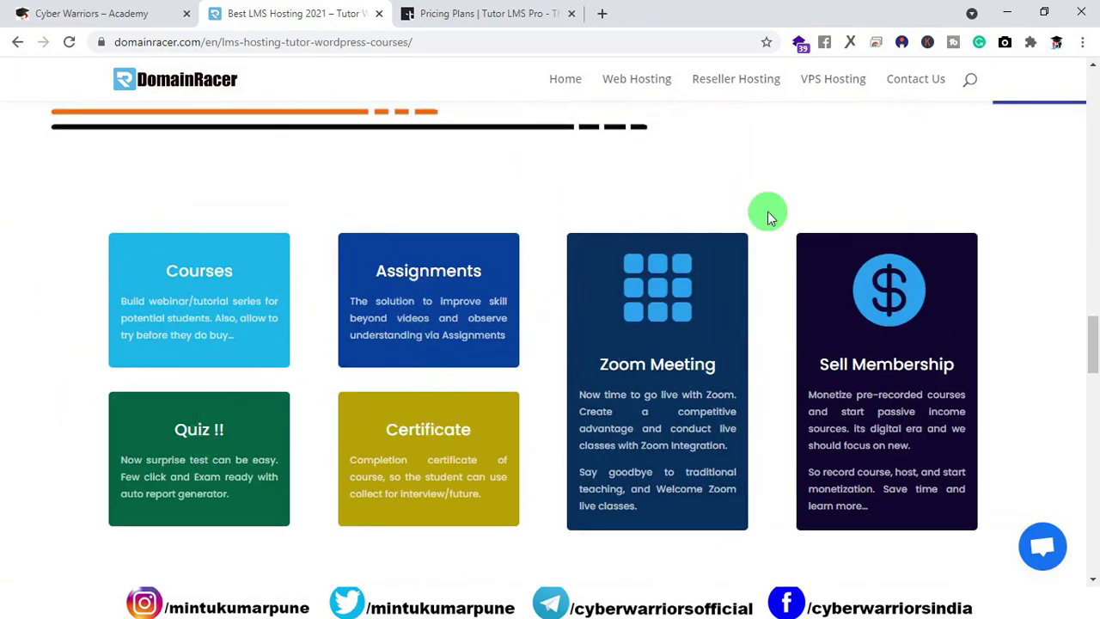
pyautogui.scroll(-5, 890, 301)
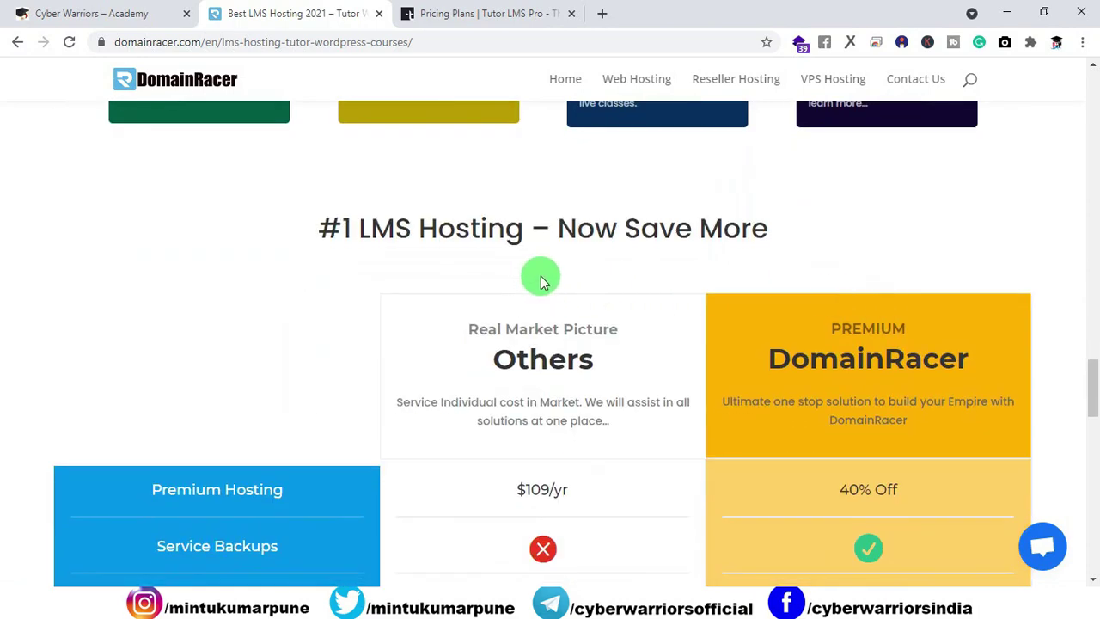
# Step: Scroll further down to the Single Website ($104/yr) and Upto 5 Website ($144/yr) plan cards
pyautogui.scroll(-1, 541, 282)
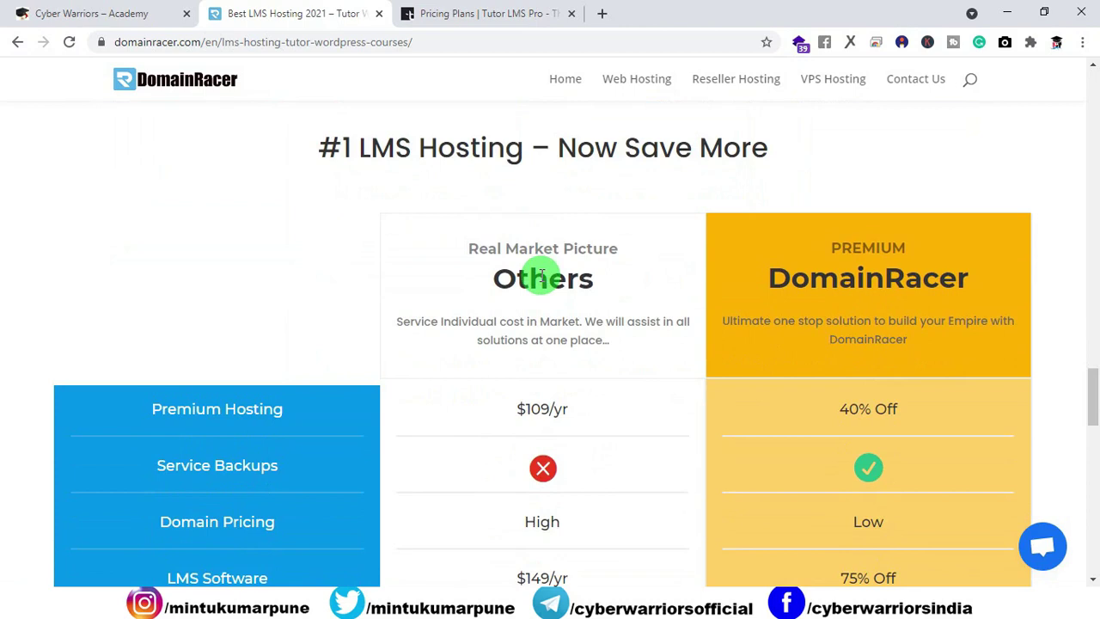
pyautogui.scroll(-2, 541, 275)
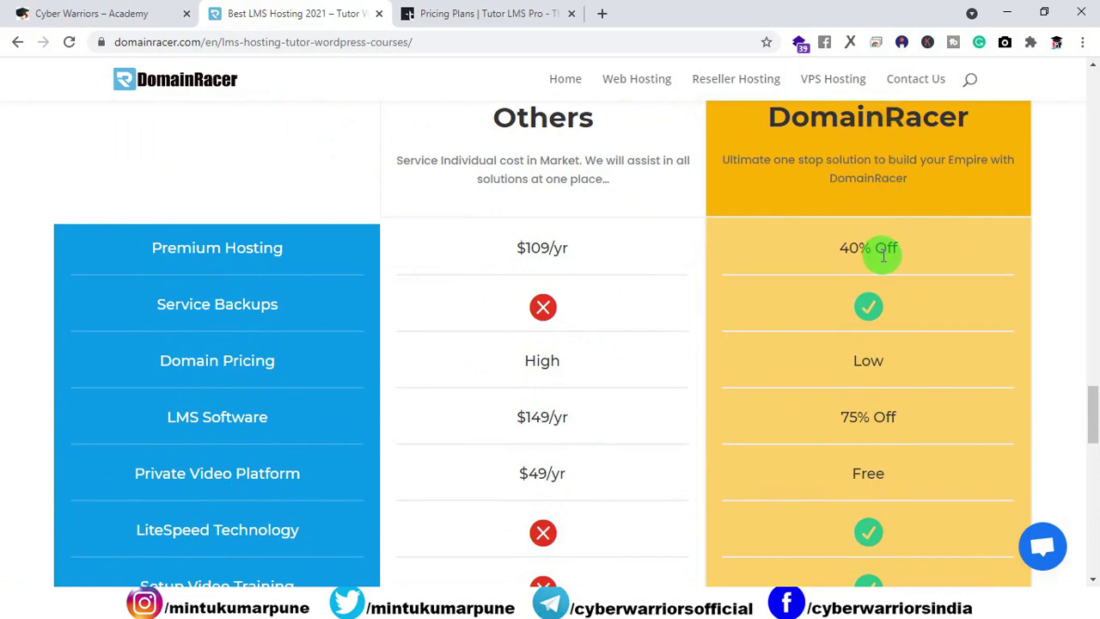
pyautogui.scroll(-2, 883, 255)
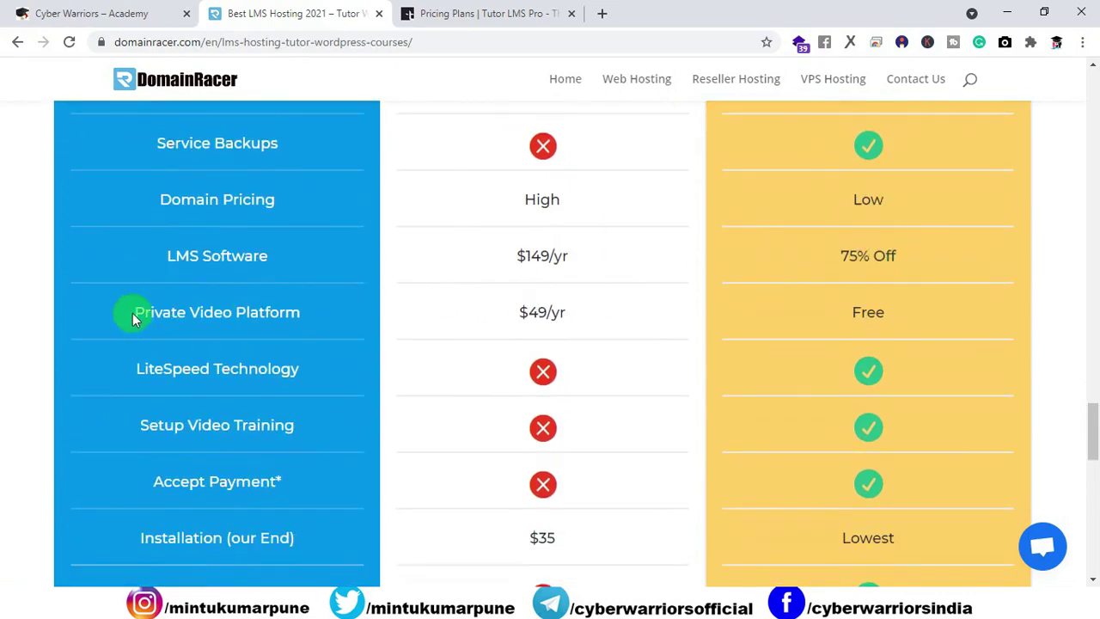
pyautogui.scroll(-1, 887, 301)
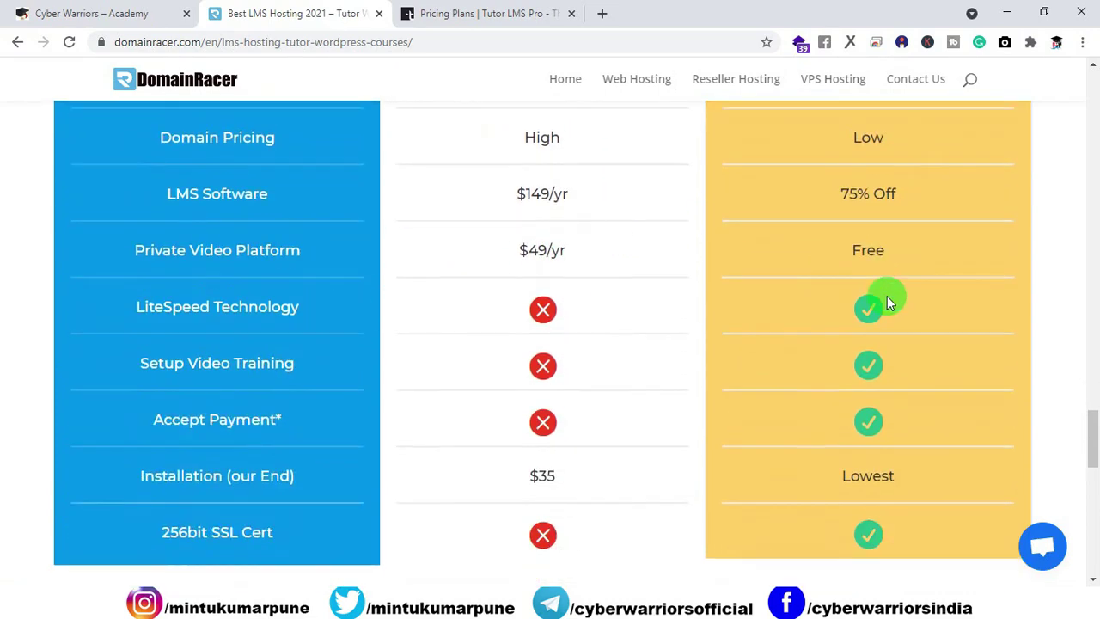
pyautogui.scroll(-3, 887, 301)
pyautogui.scroll(-2, 825, 359)
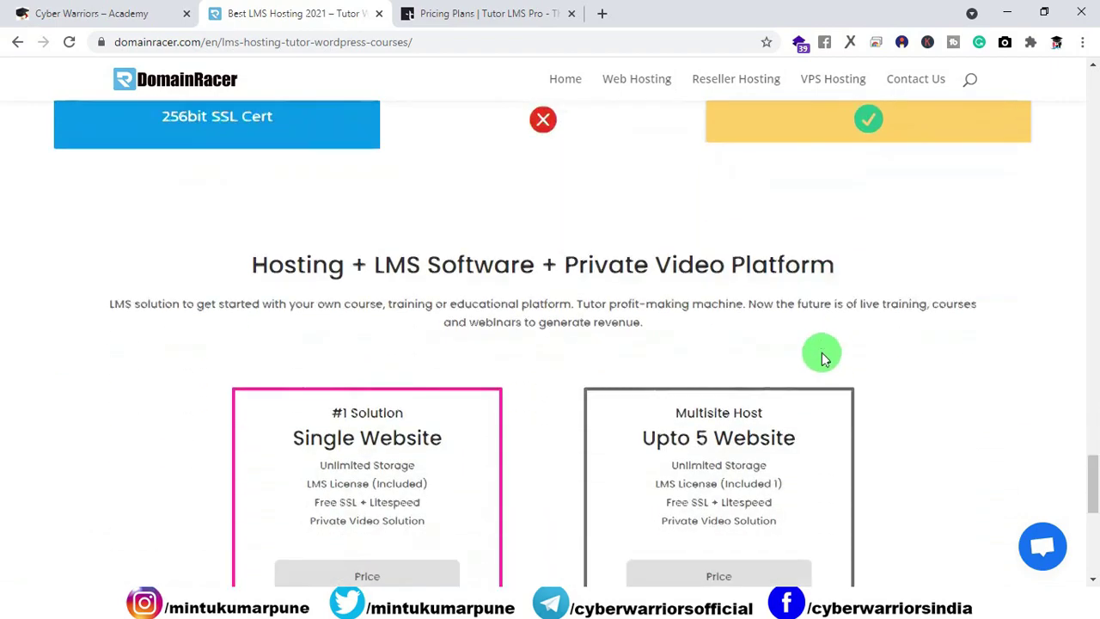
pyautogui.scroll(-3, 822, 358)
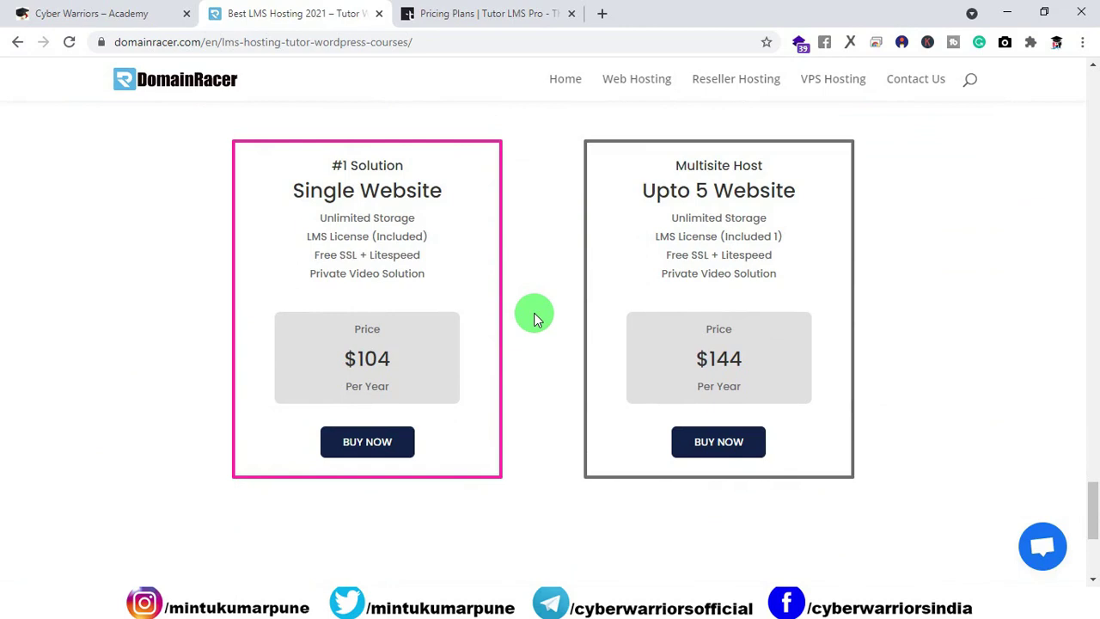
# Step: Highlight the Single Website plan's $104 price, feature list and Unlimited Storage feature
pyautogui.moveTo(393, 361); pyautogui.dragTo(341, 358)
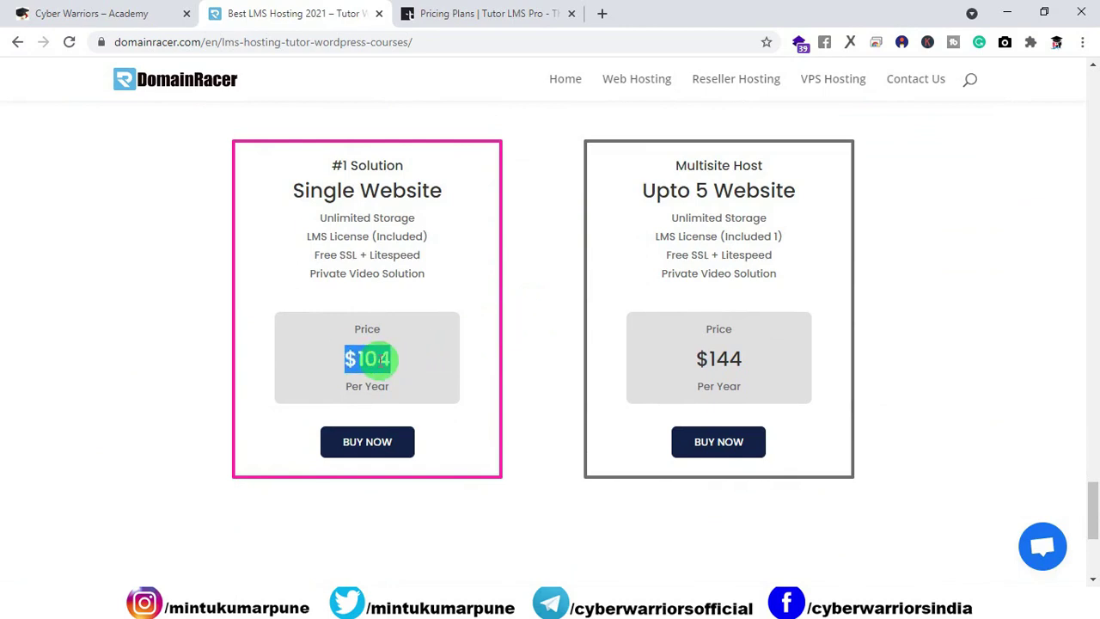
pyautogui.click(541, 343)
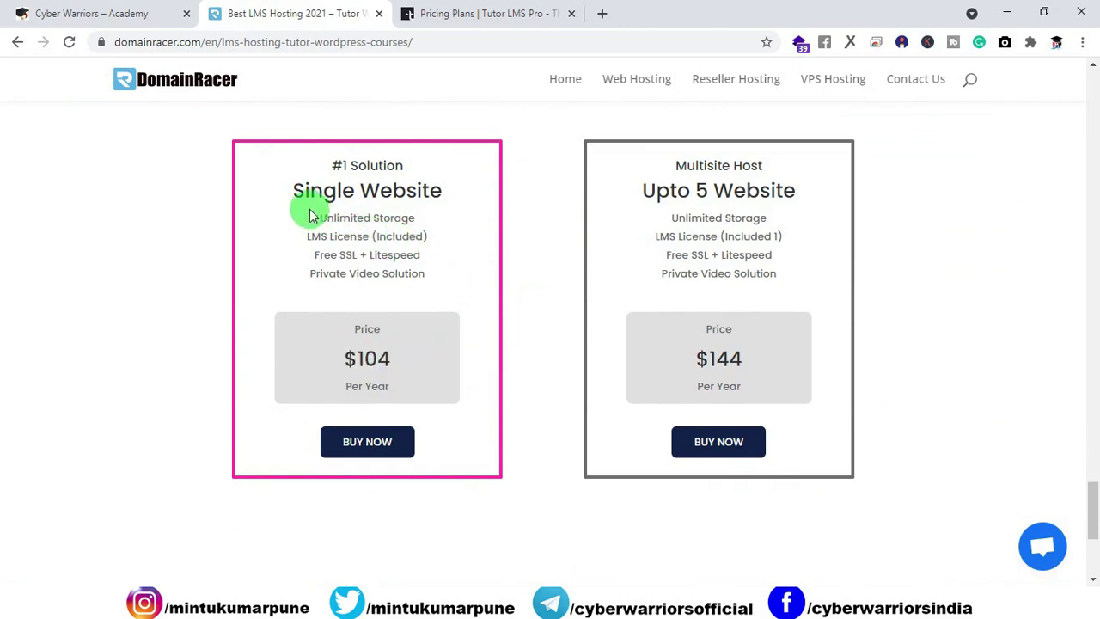
pyautogui.moveTo(309, 215); pyautogui.dragTo(467, 278)
pyautogui.click(495, 297)
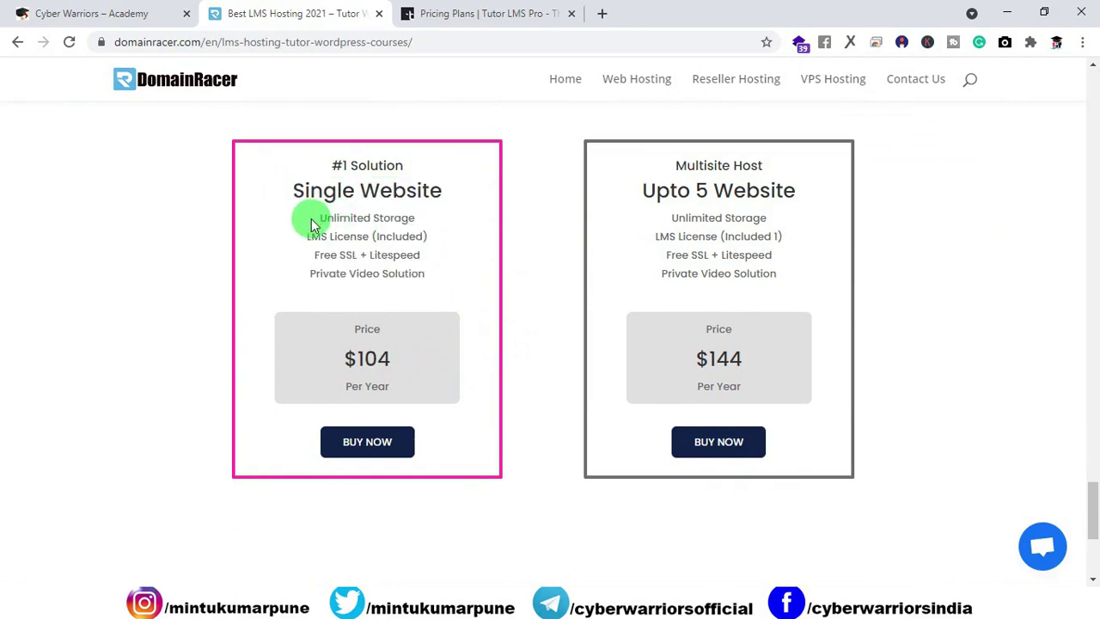
pyautogui.moveTo(312, 224); pyautogui.dragTo(317, 255)
pyautogui.click(456, 265)
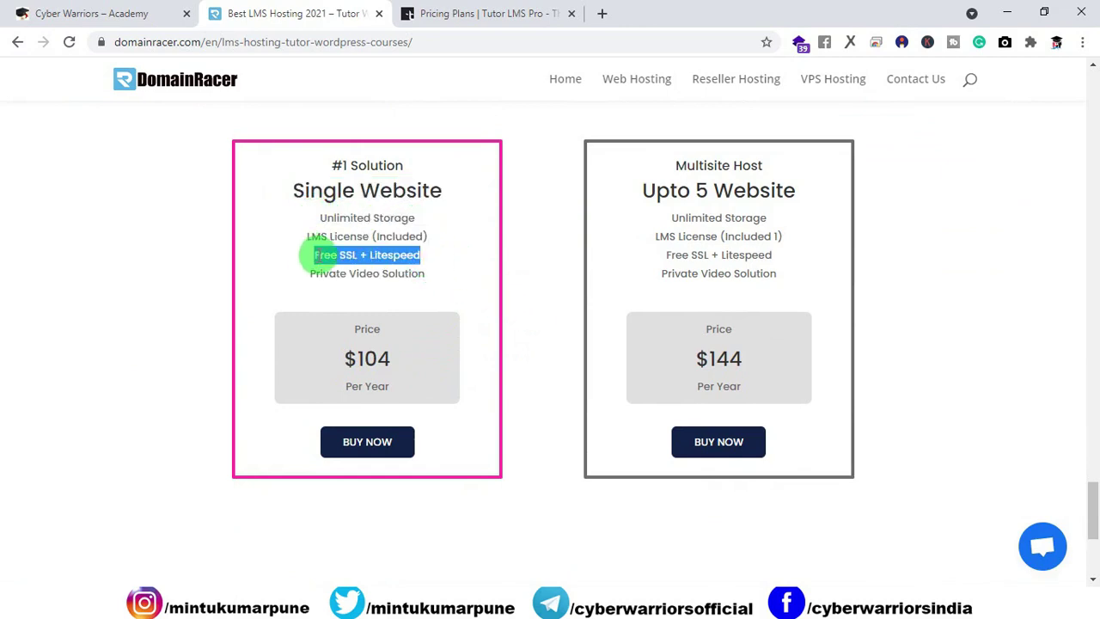
# Step: Compare the Private Video Solution and Upto 5 Website features, then buy the $104 Single Website plan
pyautogui.click(101, 42)
pyautogui.click(129, 370)
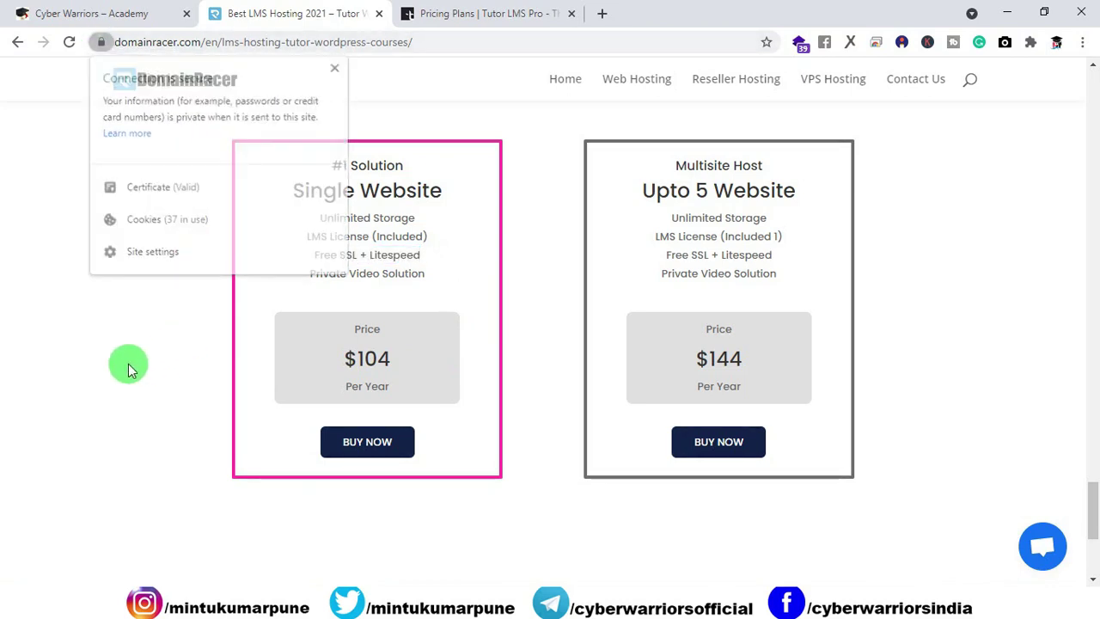
pyautogui.moveTo(434, 281); pyautogui.dragTo(312, 278)
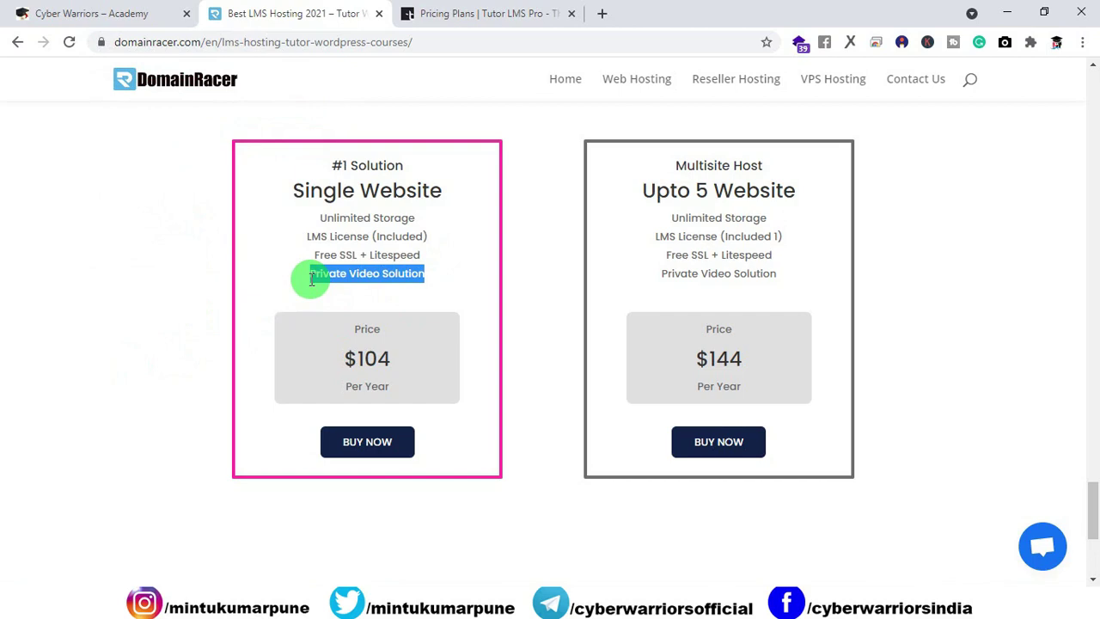
pyautogui.click(538, 318)
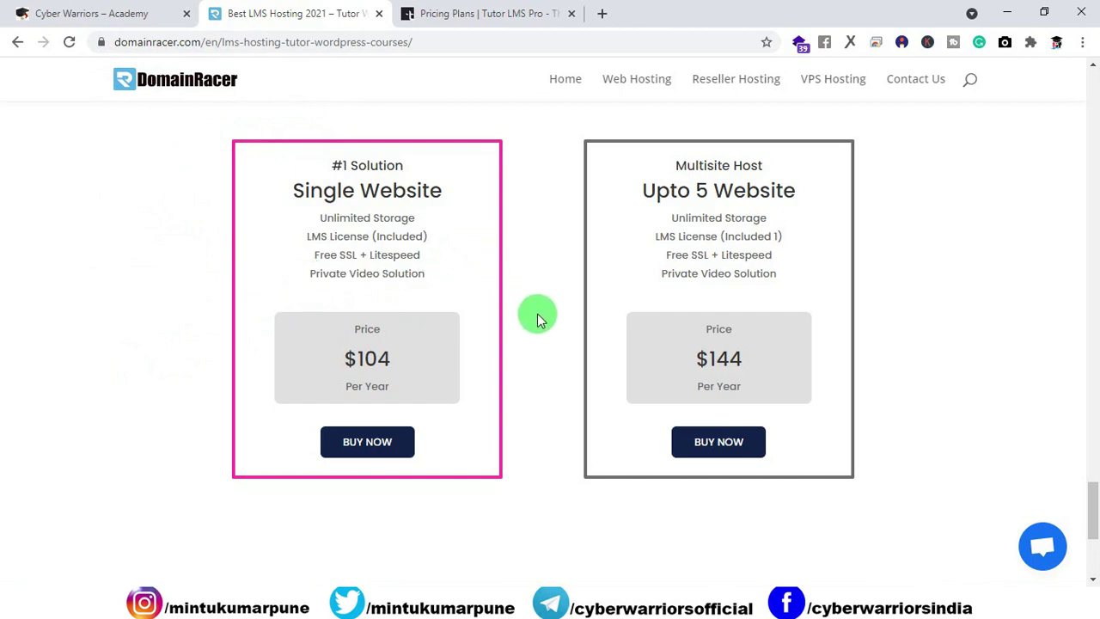
pyautogui.moveTo(638, 186); pyautogui.dragTo(778, 280)
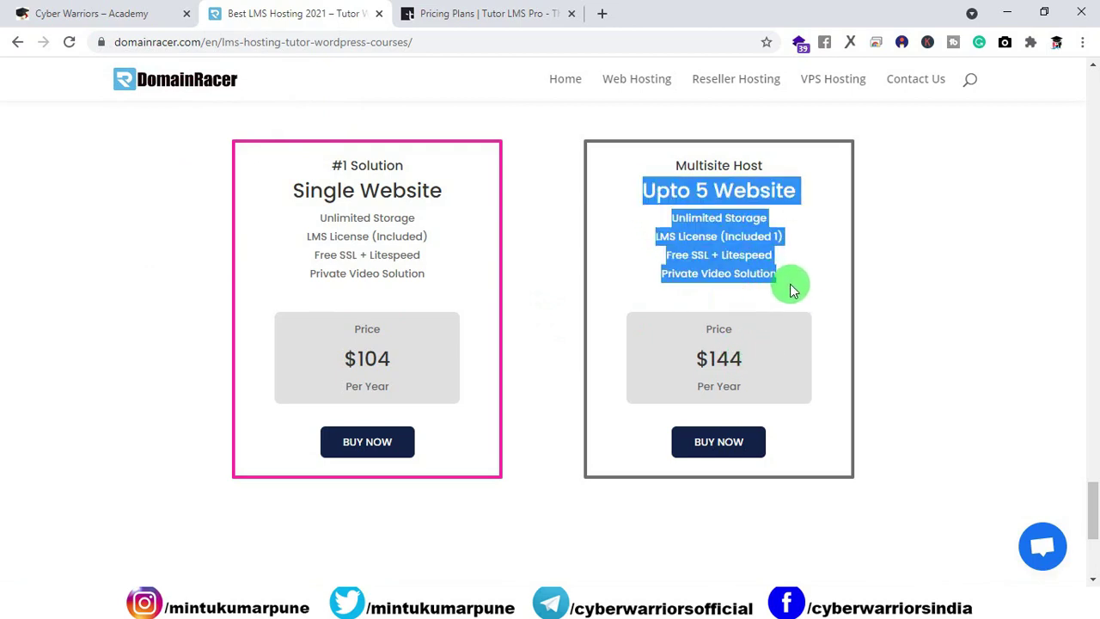
pyautogui.click(626, 312)
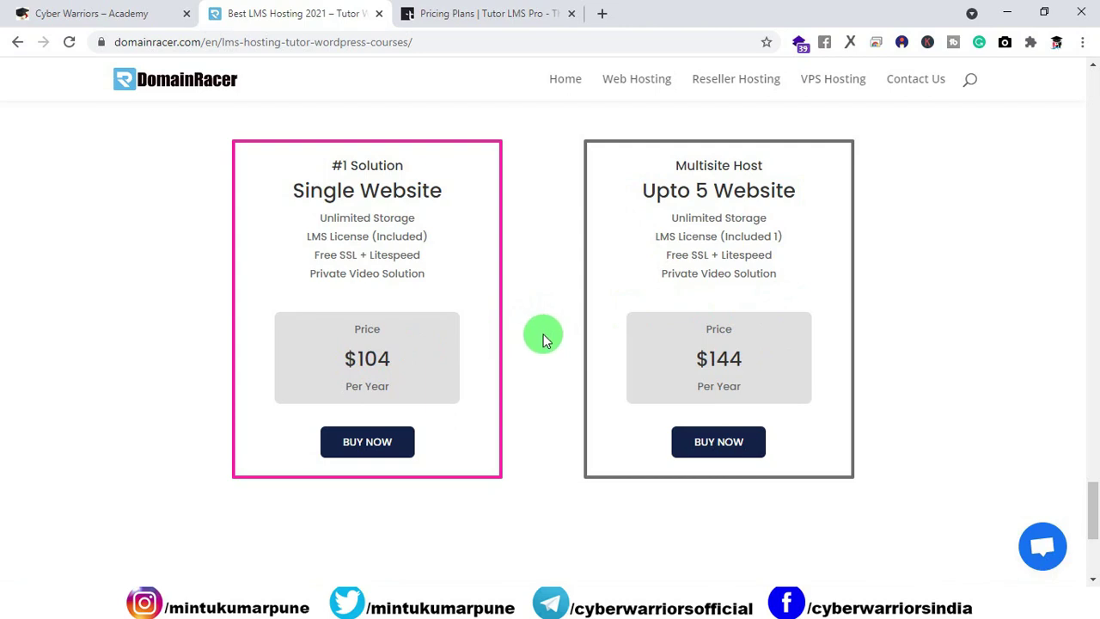
pyautogui.scroll(1, 543, 341)
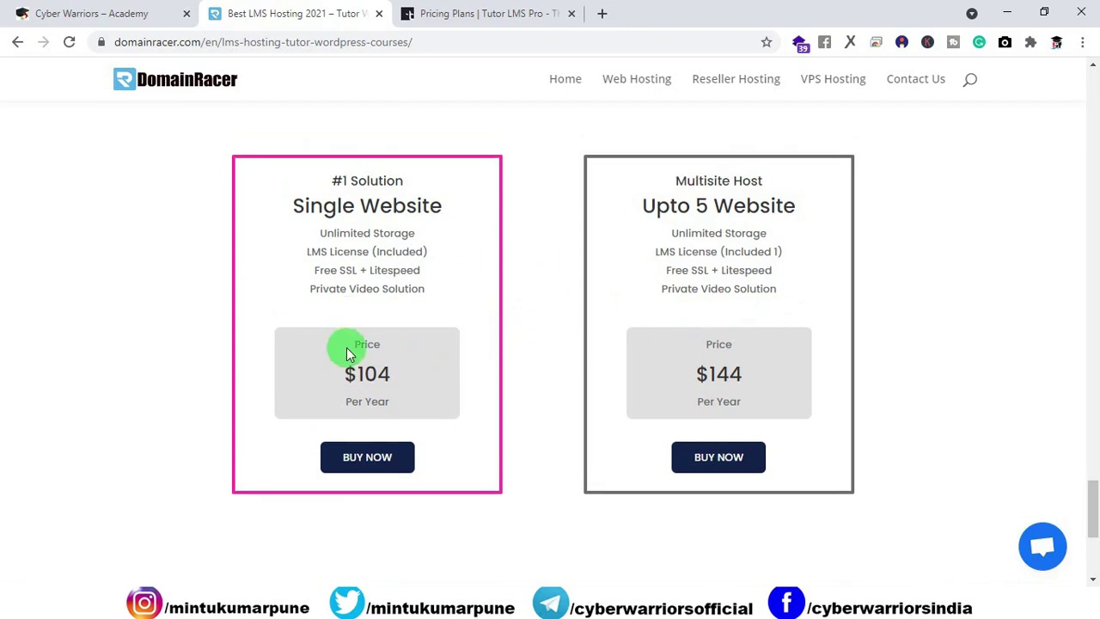
pyautogui.click(367, 471)
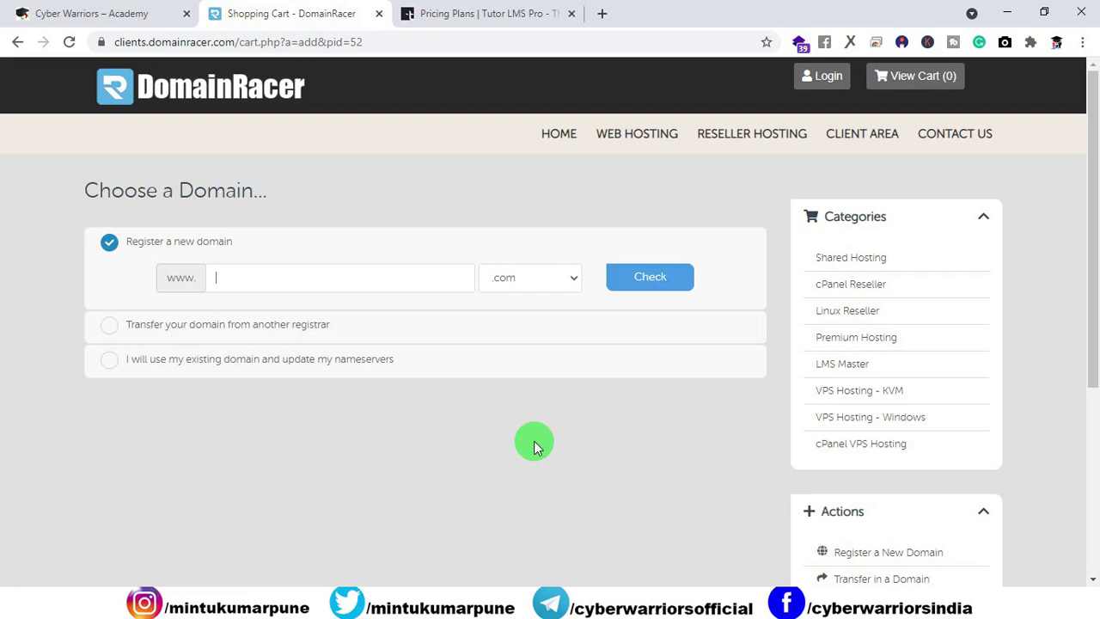
# Step: Check that cyberwarriorslms.in is available for $8.09 USD and continue to product configuration
pyautogui.write('cyberwarriorslms')
pyautogui.click(572, 278)
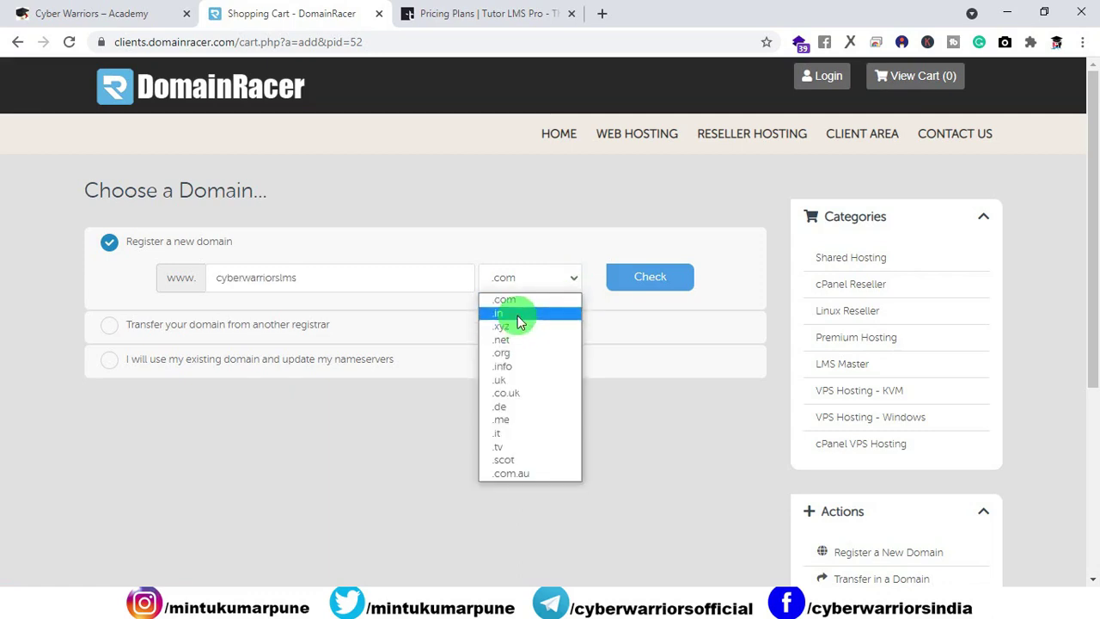
pyautogui.click(516, 315)
pyautogui.click(669, 285)
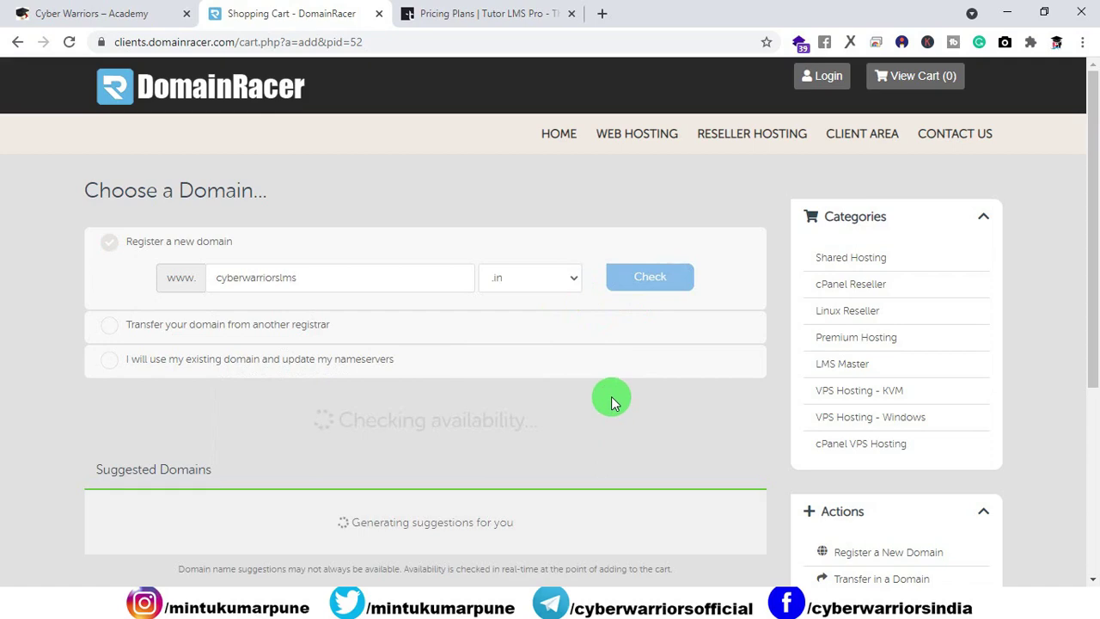
pyautogui.scroll(-3, 616, 386)
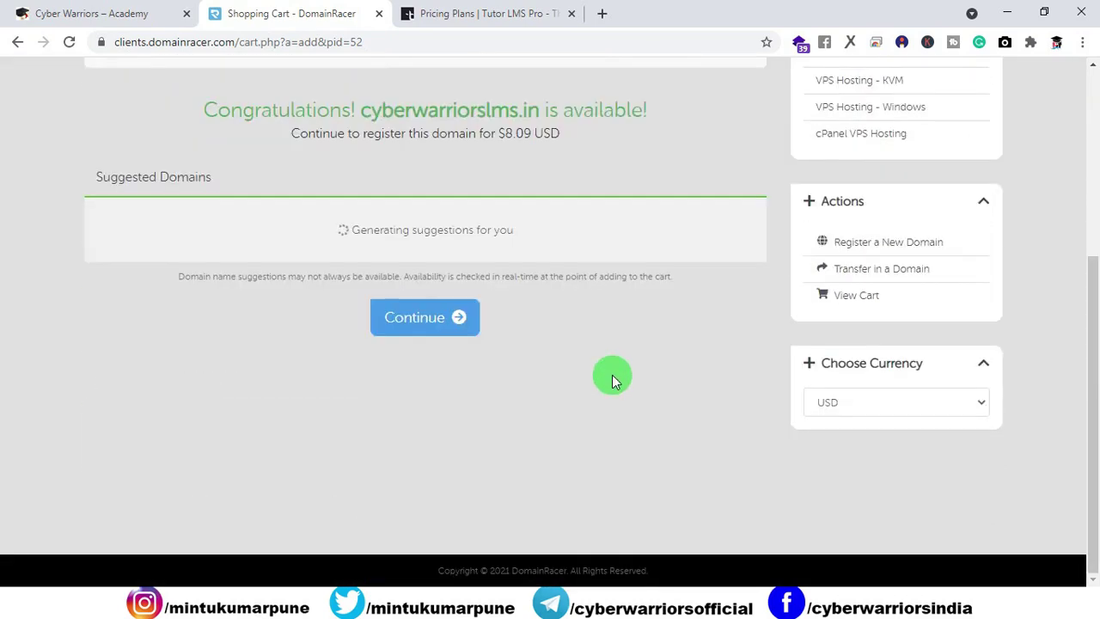
pyautogui.scroll(1, 611, 375)
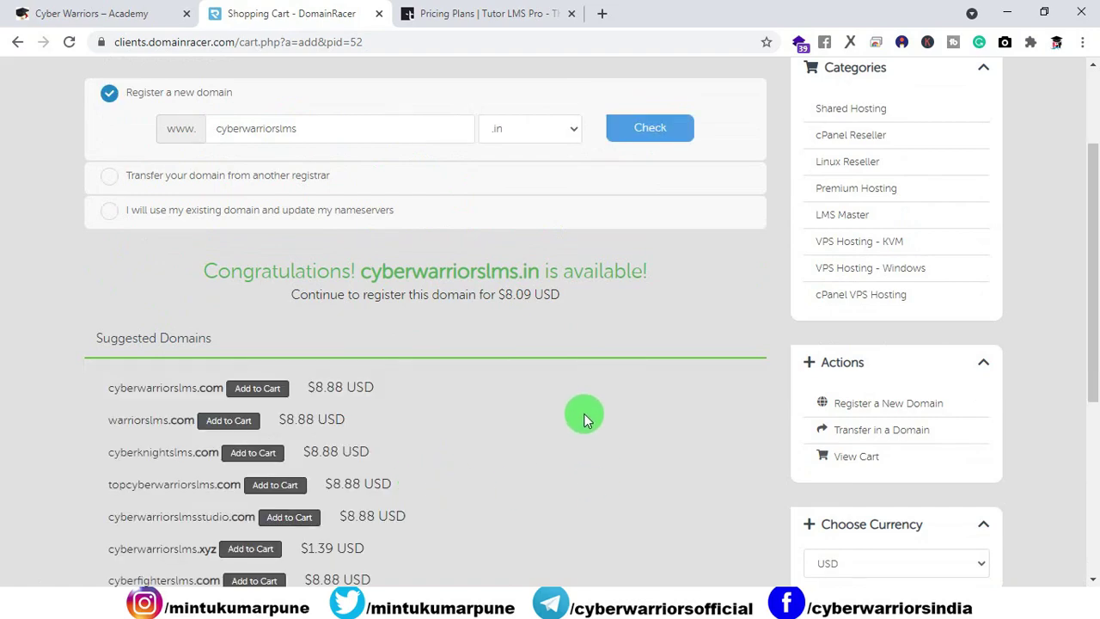
pyautogui.scroll(-4, 583, 410)
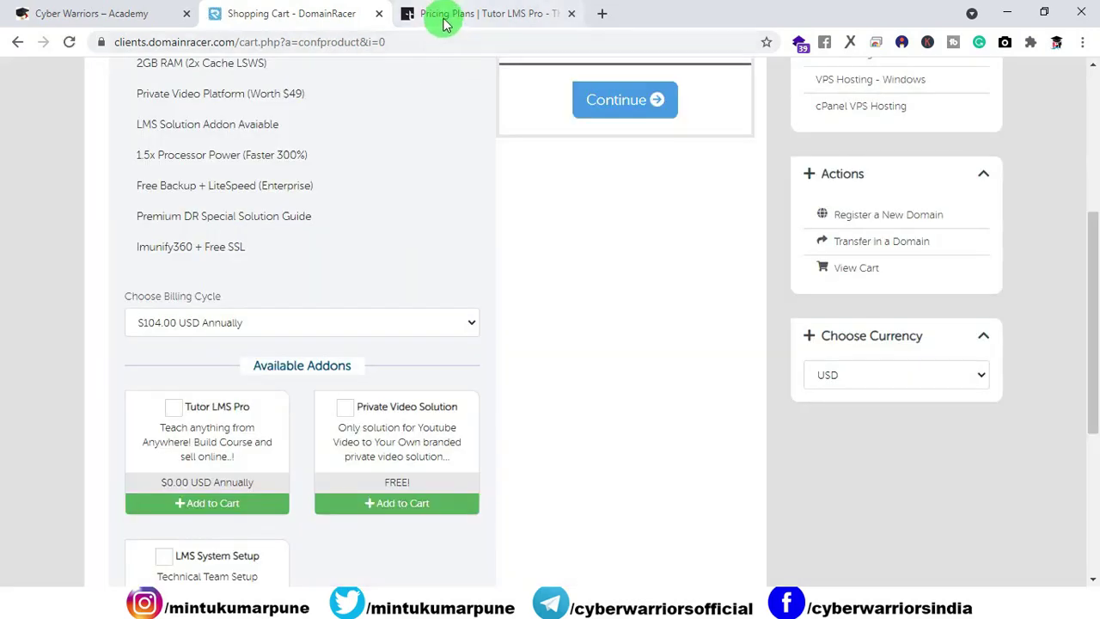
# Step: Review the $104.00 LMS Pro order summary, then view Tutor LMS Pro's $149, $199 and $299 plans
pyautogui.scroll(2, 423, 317)
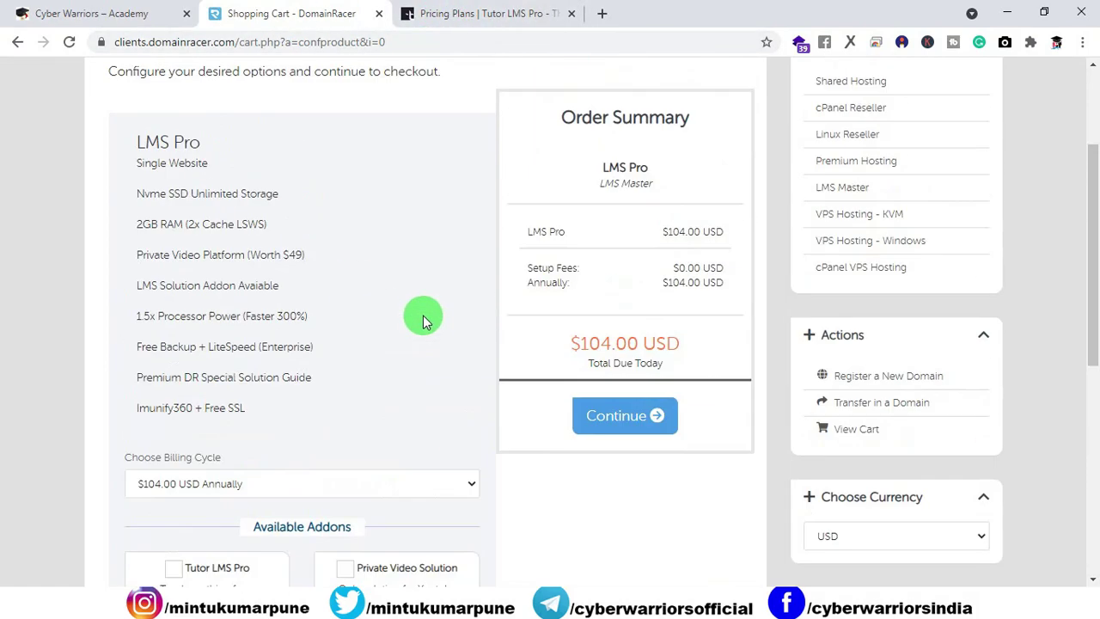
pyautogui.scroll(2, 325, 263)
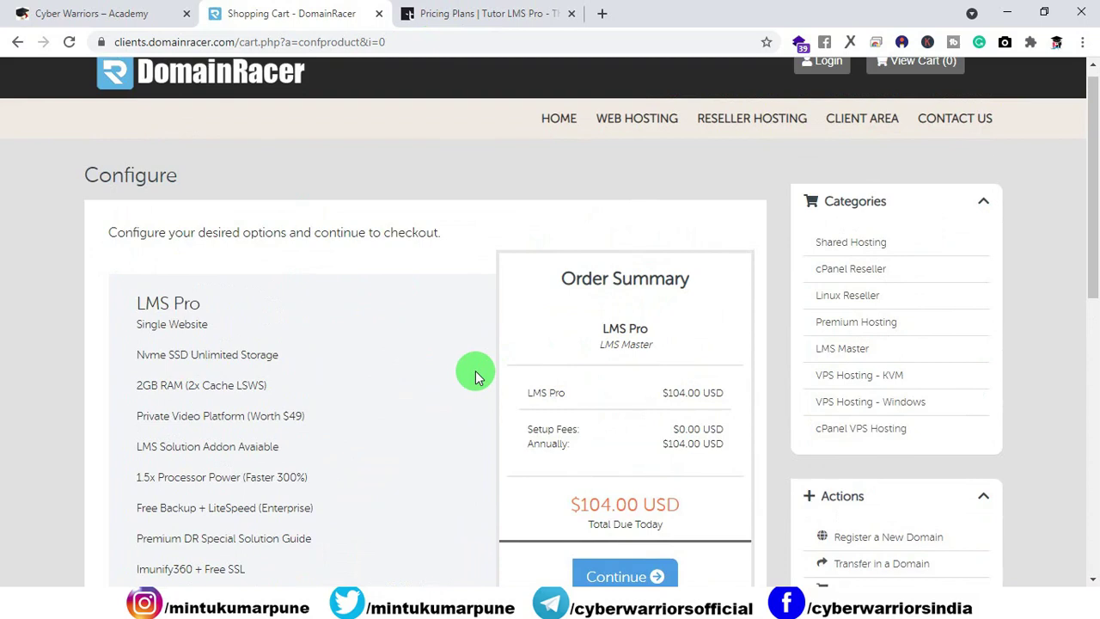
pyautogui.click(468, 13)
pyautogui.scroll(-5, 563, 220)
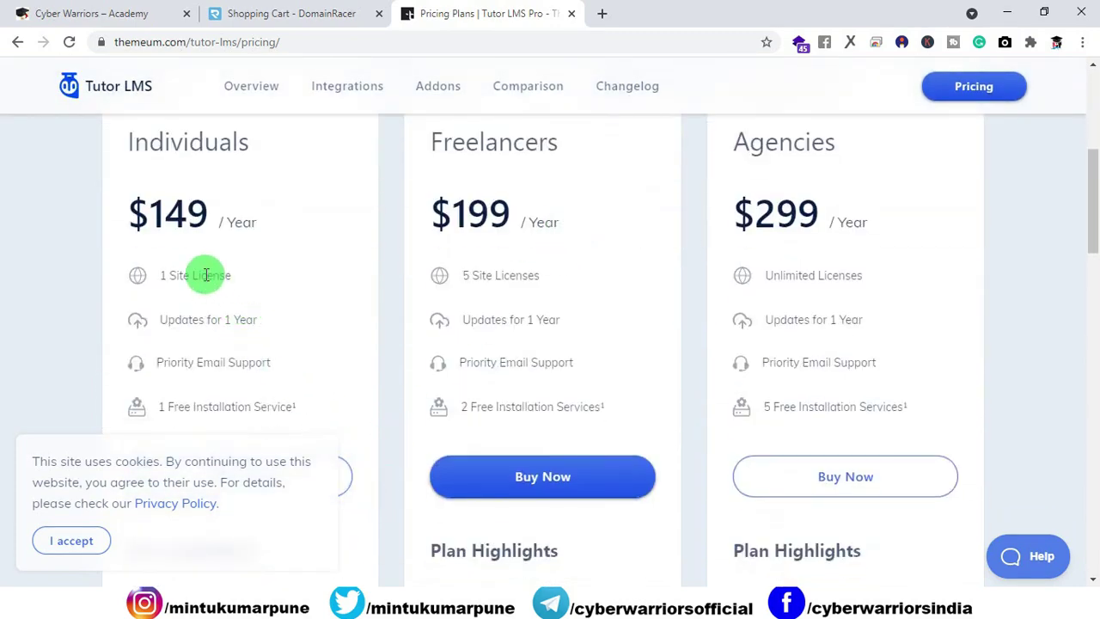
# Step: Highlight the Individuals plan's $149 per Year price, then return to the DomainRacer cart's Configure page
pyautogui.moveTo(217, 215); pyautogui.dragTo(125, 219)
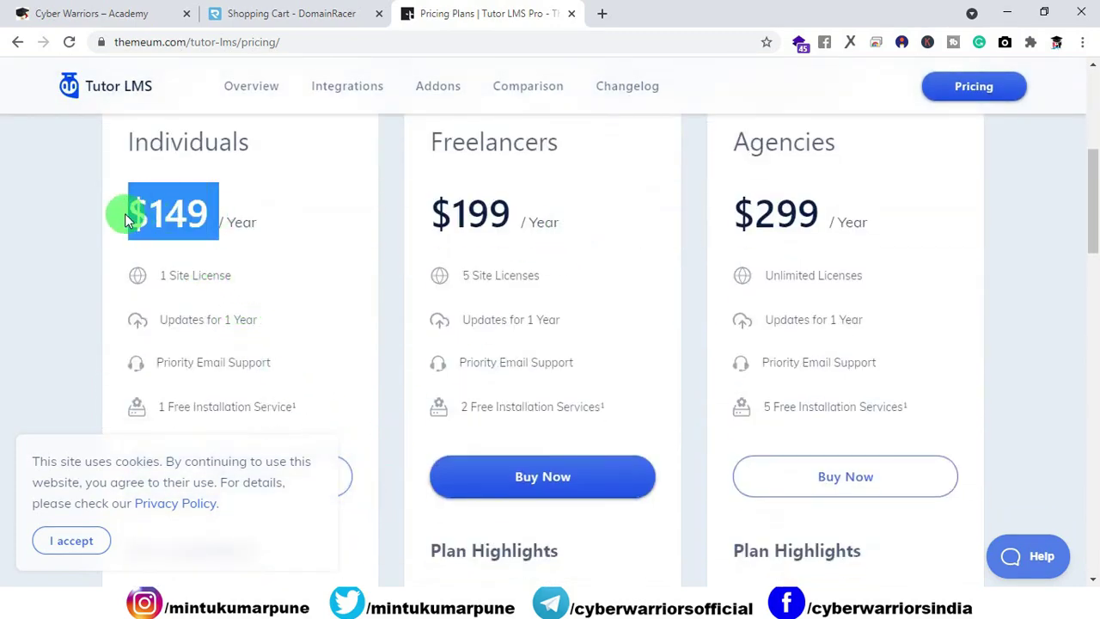
pyautogui.scroll(-2, 220, 298)
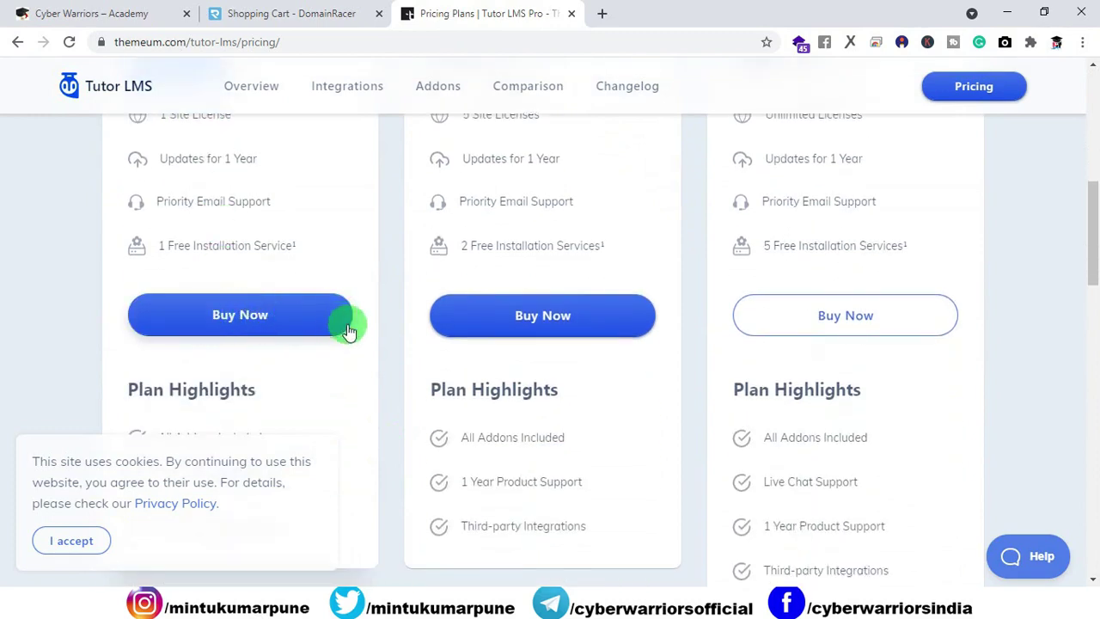
pyautogui.scroll(2, 391, 351)
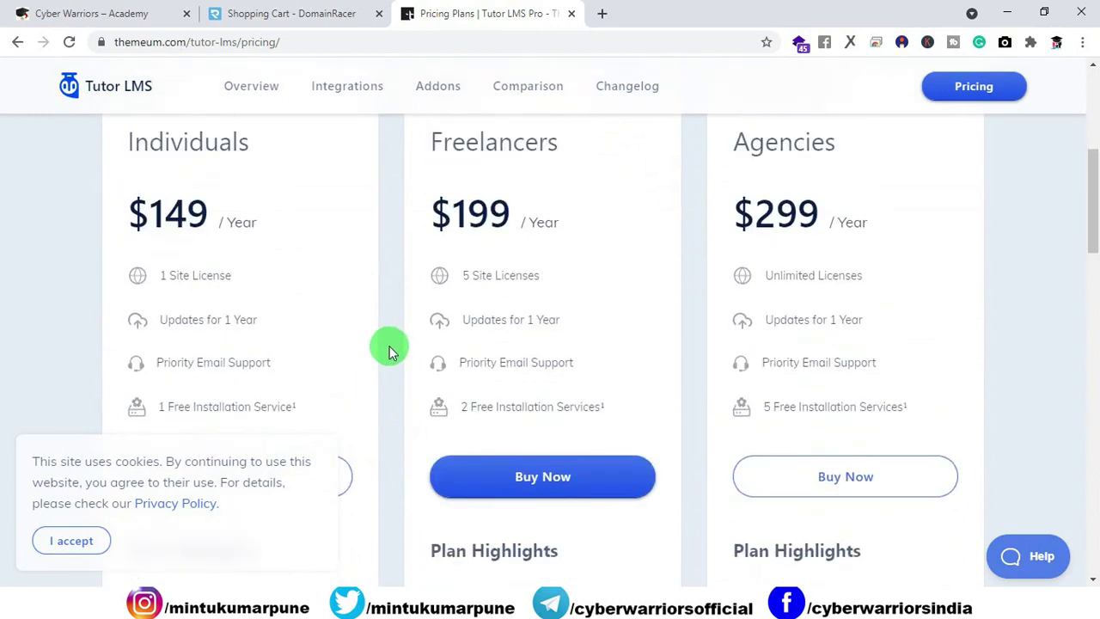
pyautogui.moveTo(226, 220); pyautogui.dragTo(262, 232)
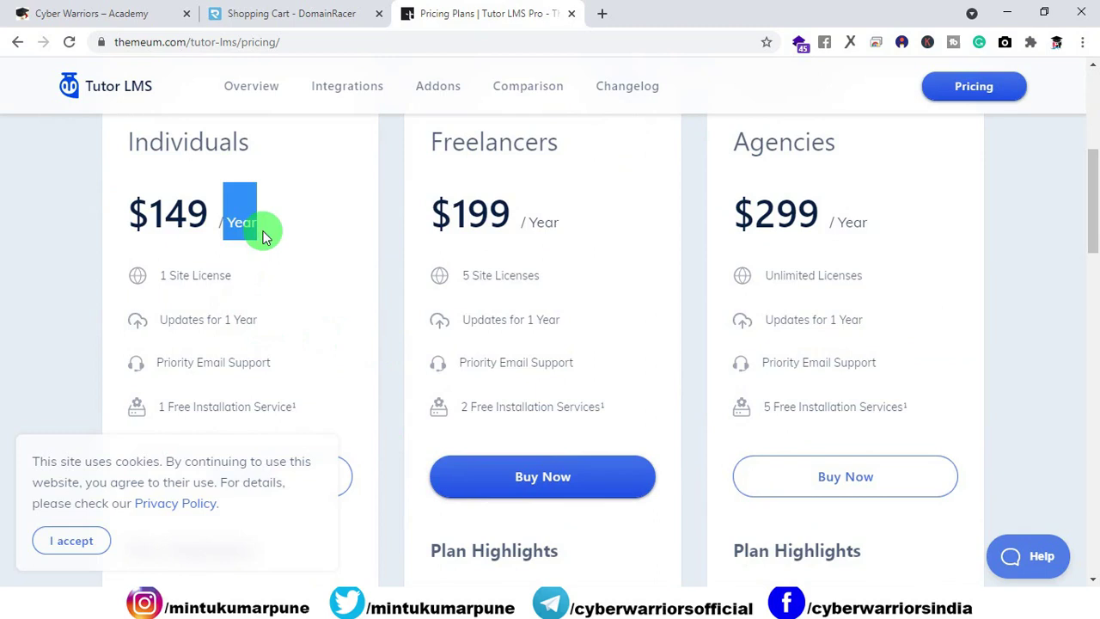
pyautogui.click(393, 301)
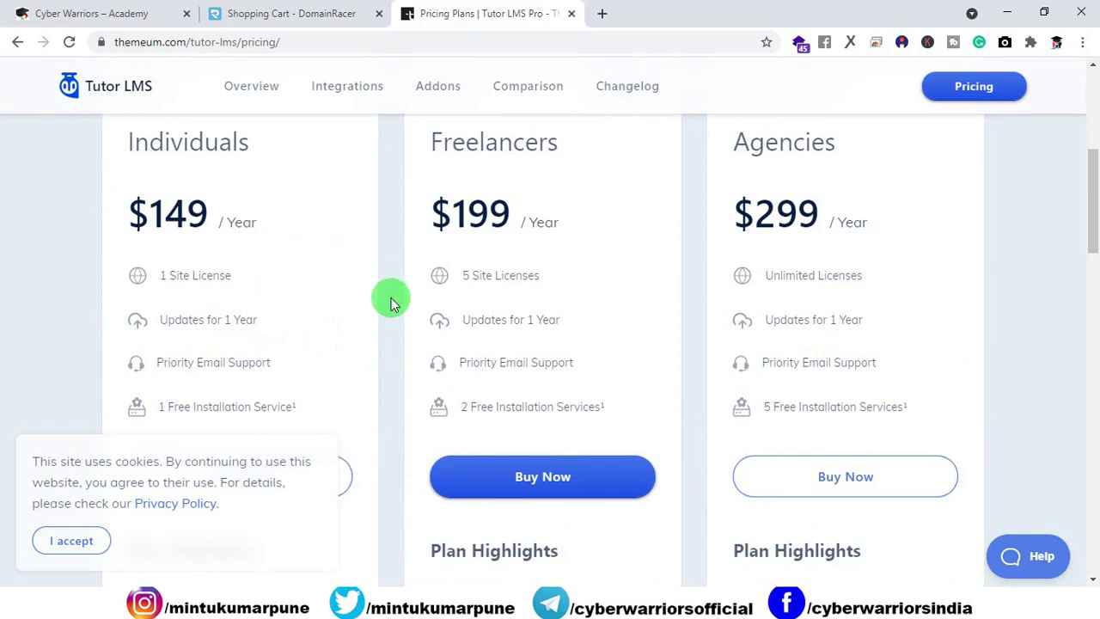
pyautogui.click(268, 14)
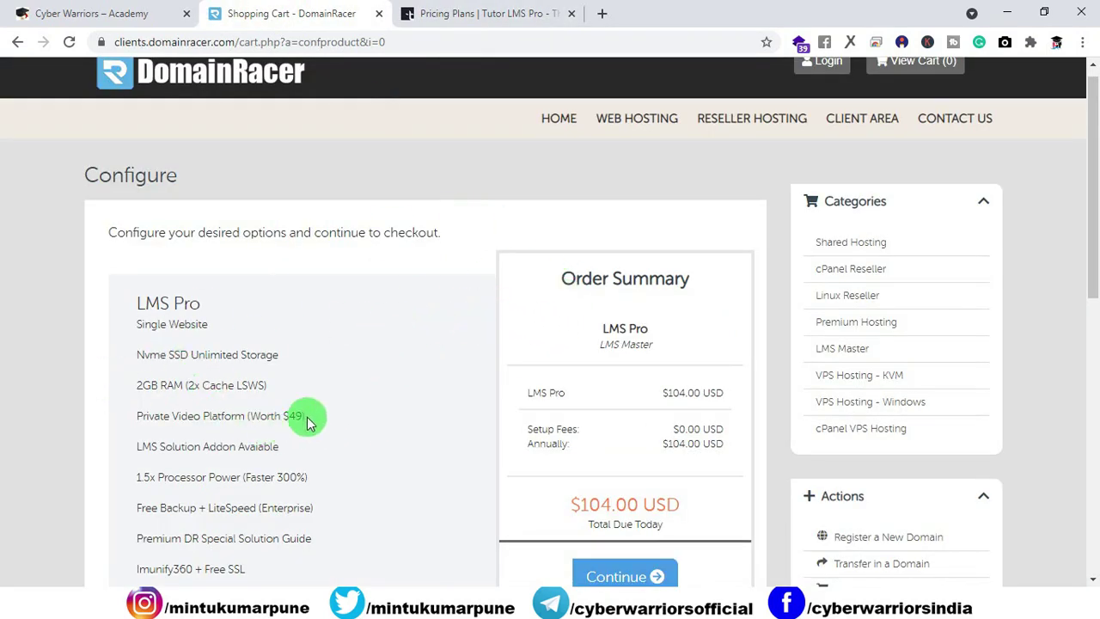
pyautogui.moveTo(305, 418); pyautogui.dragTo(284, 416)
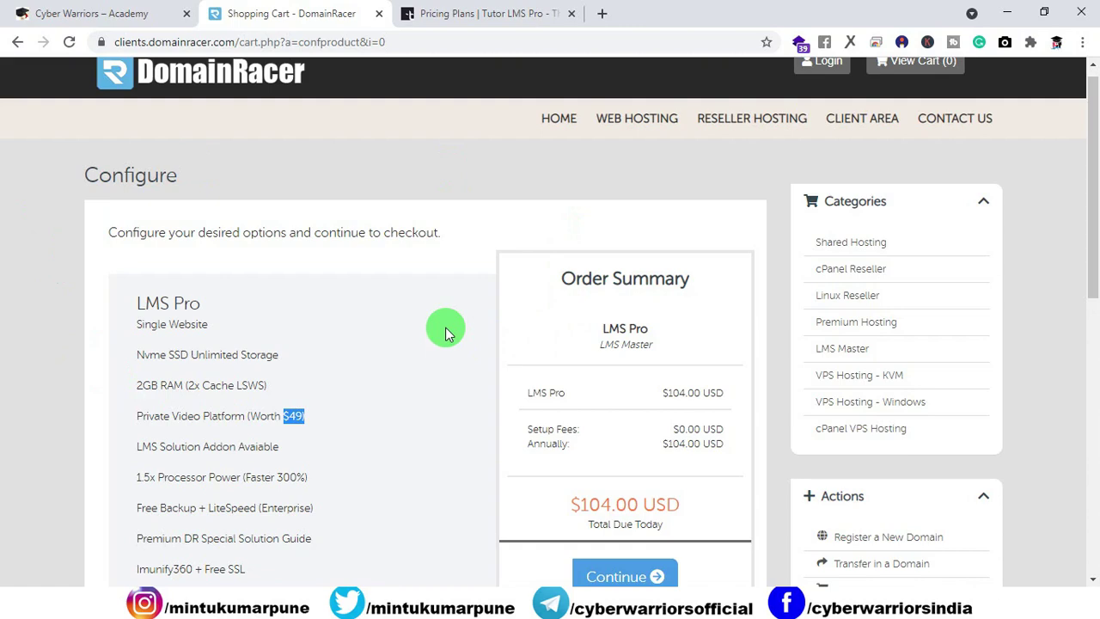
# Step: Close the Tutor LMS pricing tab and scroll down to addons like the $19.00 LMS System Setup
pyautogui.click(466, 17)
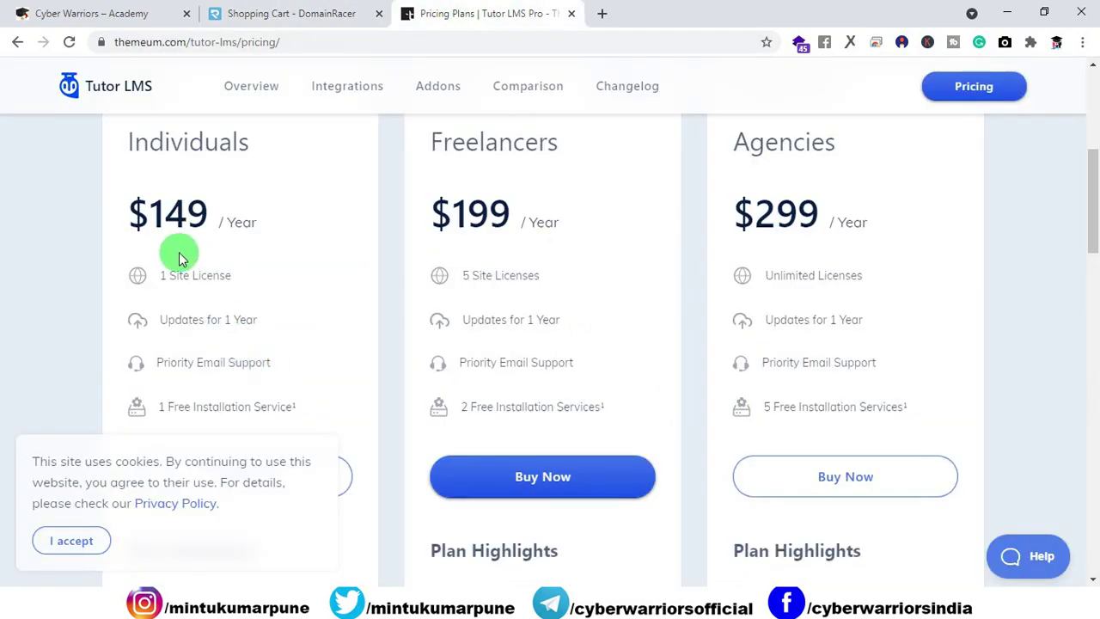
pyautogui.click(296, 15)
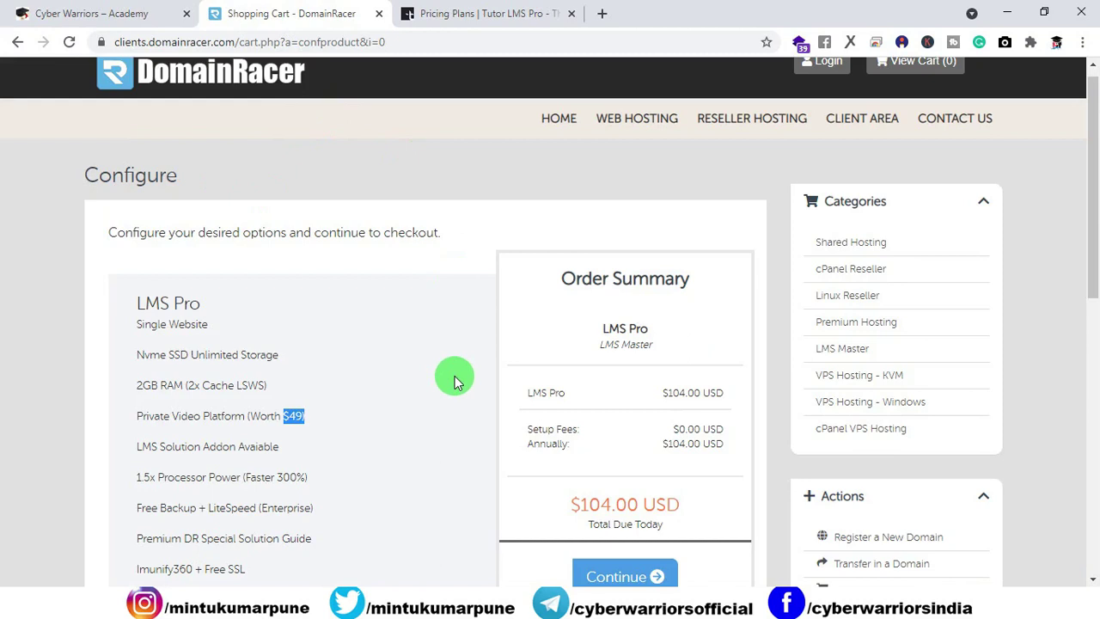
pyautogui.click(571, 13)
pyautogui.click(463, 307)
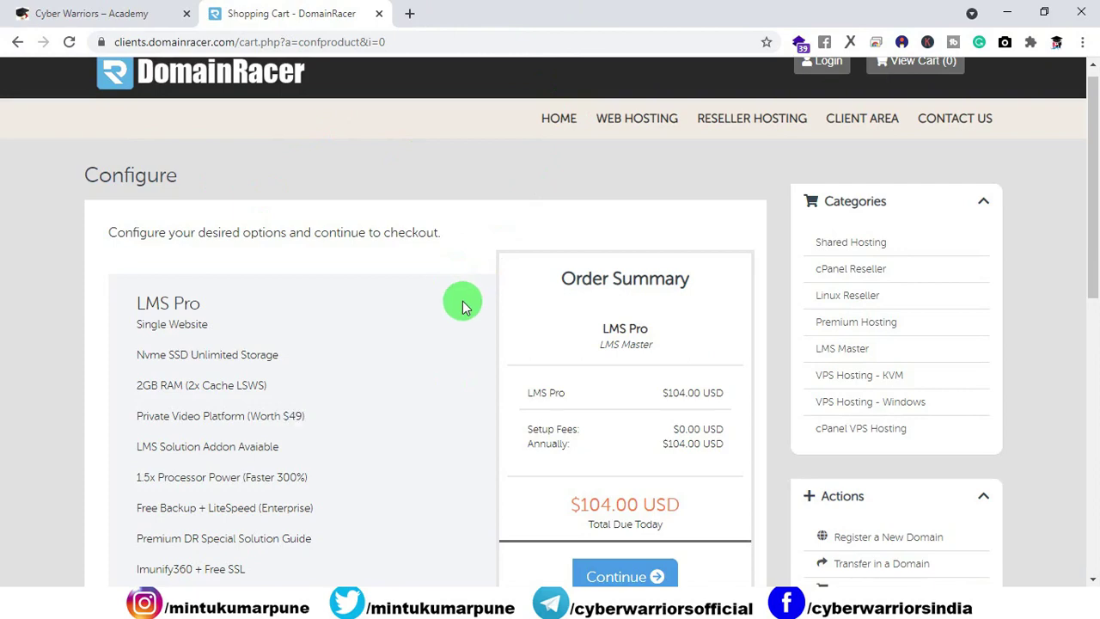
pyautogui.scroll(-2, 463, 307)
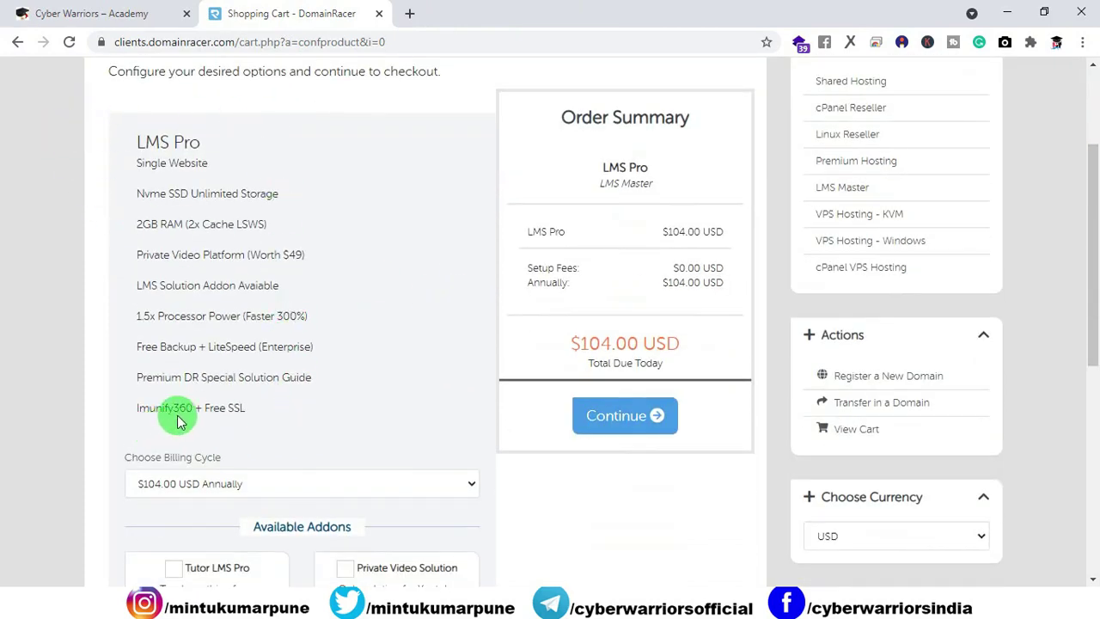
pyautogui.scroll(-2, 196, 412)
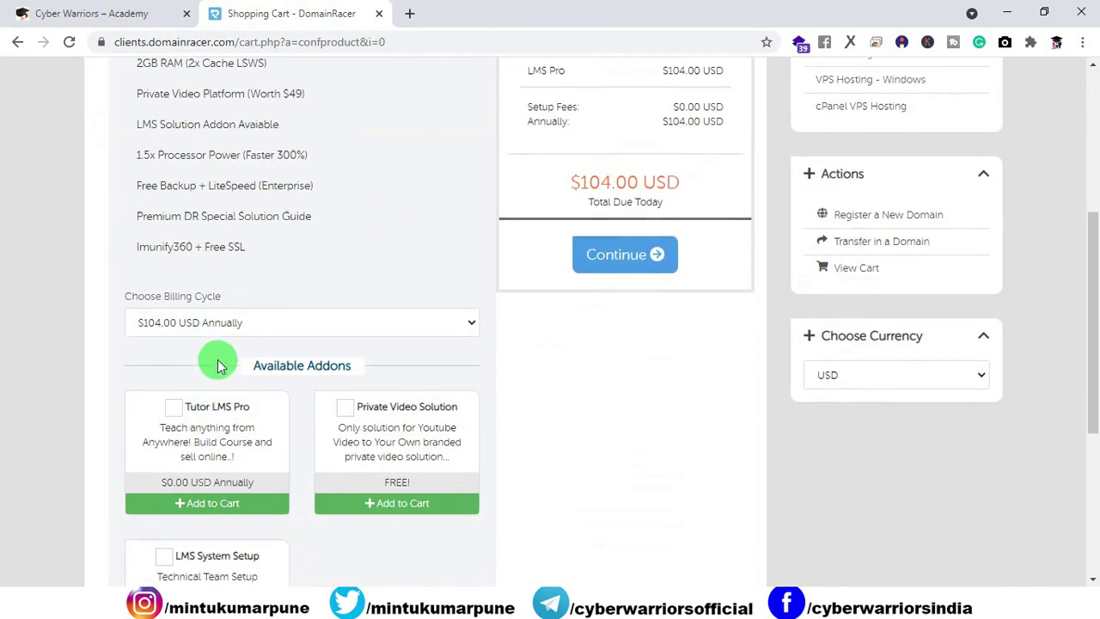
pyautogui.scroll(-1, 510, 371)
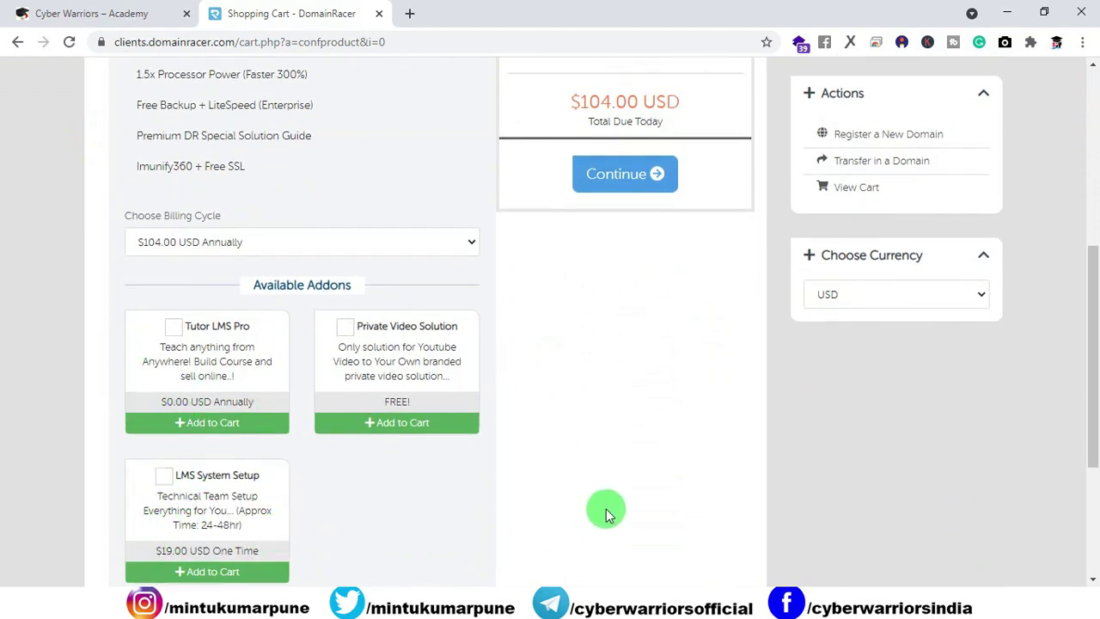
# Step: Add the free Tutor LMS Pro and Private Video Solution addons to the LMS Pro order
pyautogui.click(173, 326)
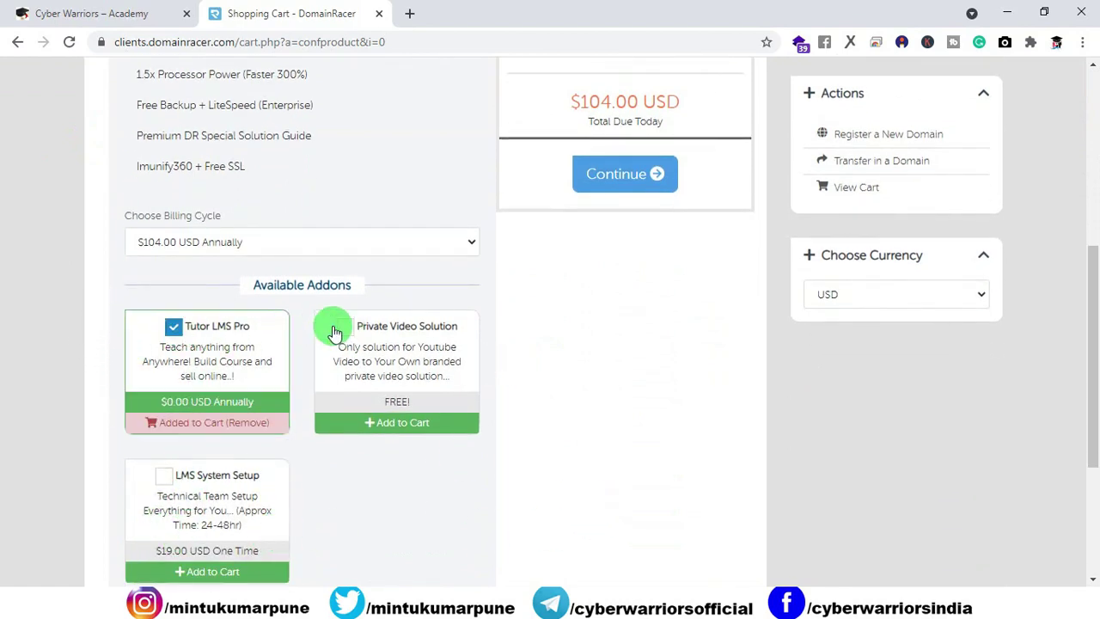
pyautogui.click(335, 329)
pyautogui.scroll(4, 335, 458)
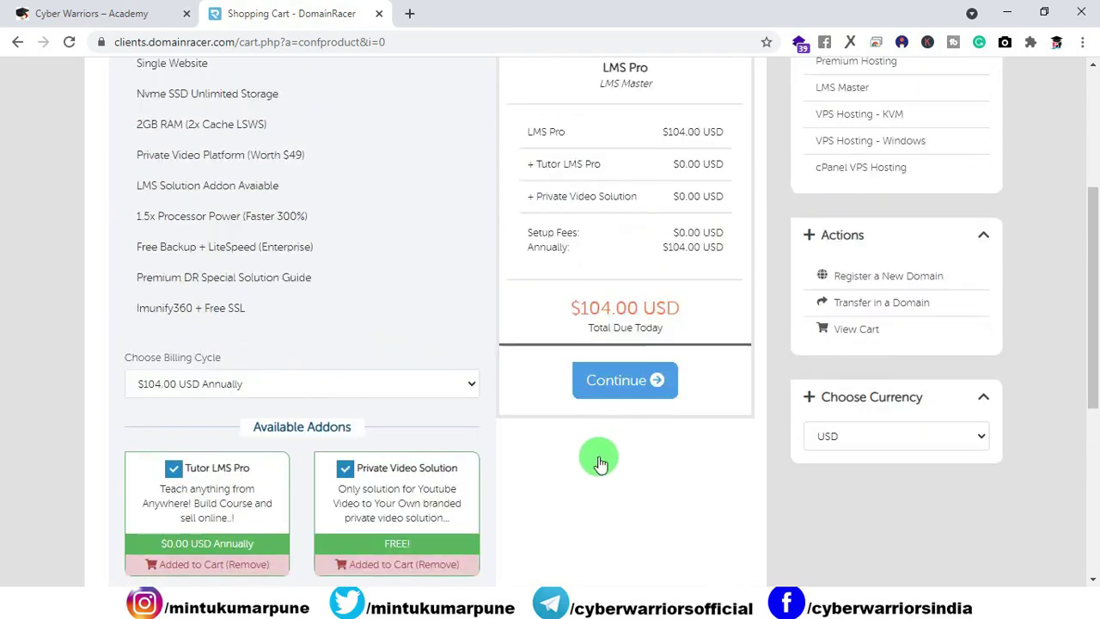
# Step: Continue past plan and domain configuration and check out the $112.09 USD cart
pyautogui.click(616, 490)
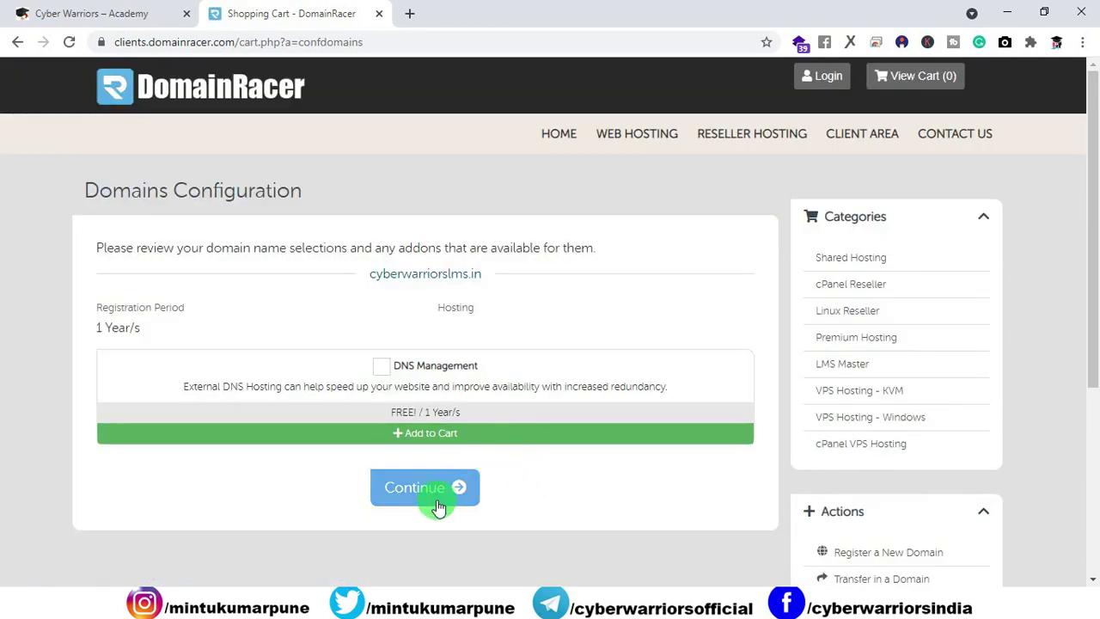
pyautogui.click(468, 503)
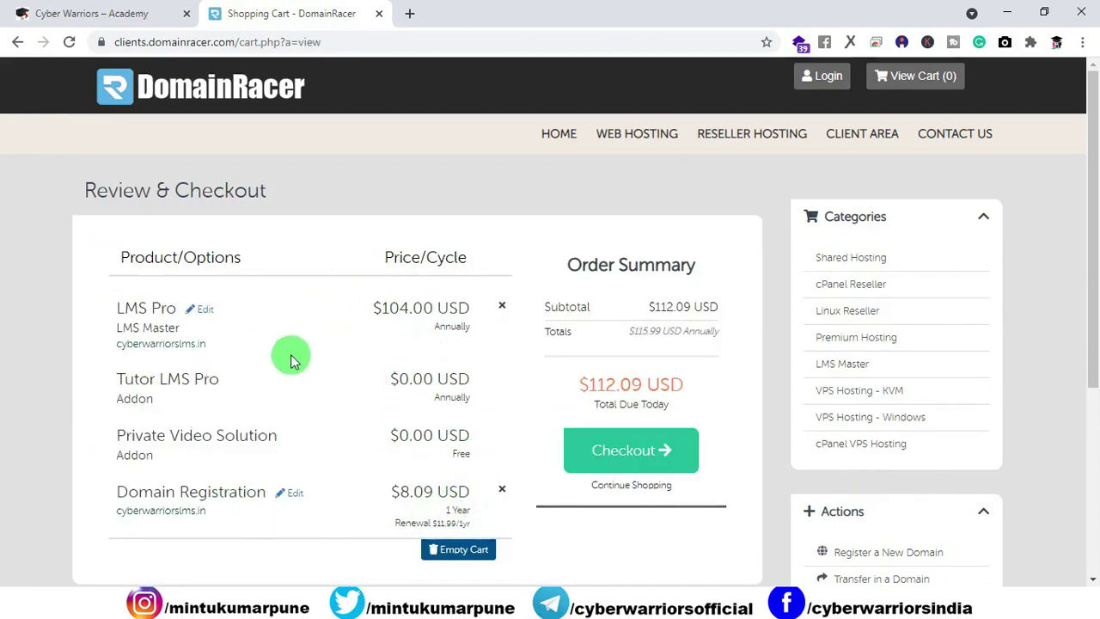
pyautogui.click(610, 438)
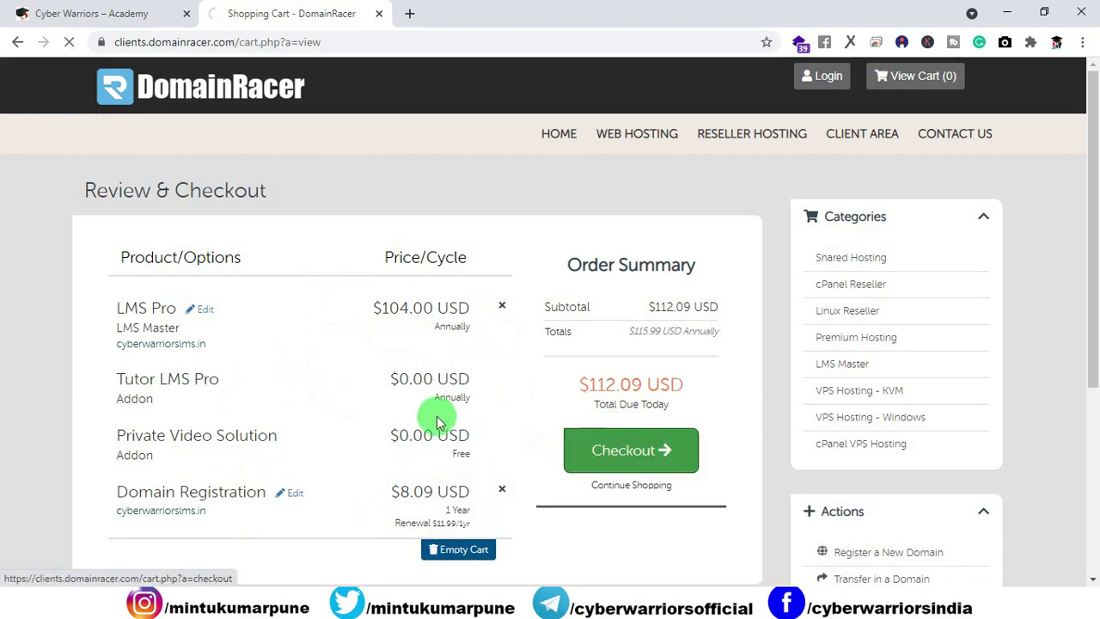
pyautogui.scroll(-2, 576, 344)
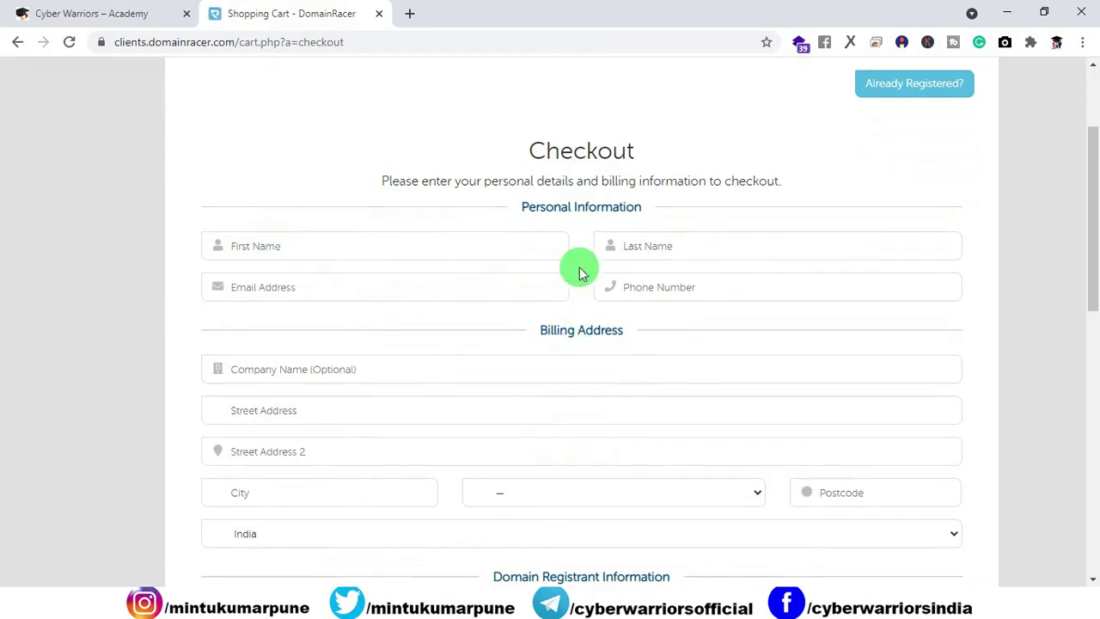
# Step: Log in to the DomainRacer client area with the browser's saved email and password
pyautogui.scroll(-3, 462, 373)
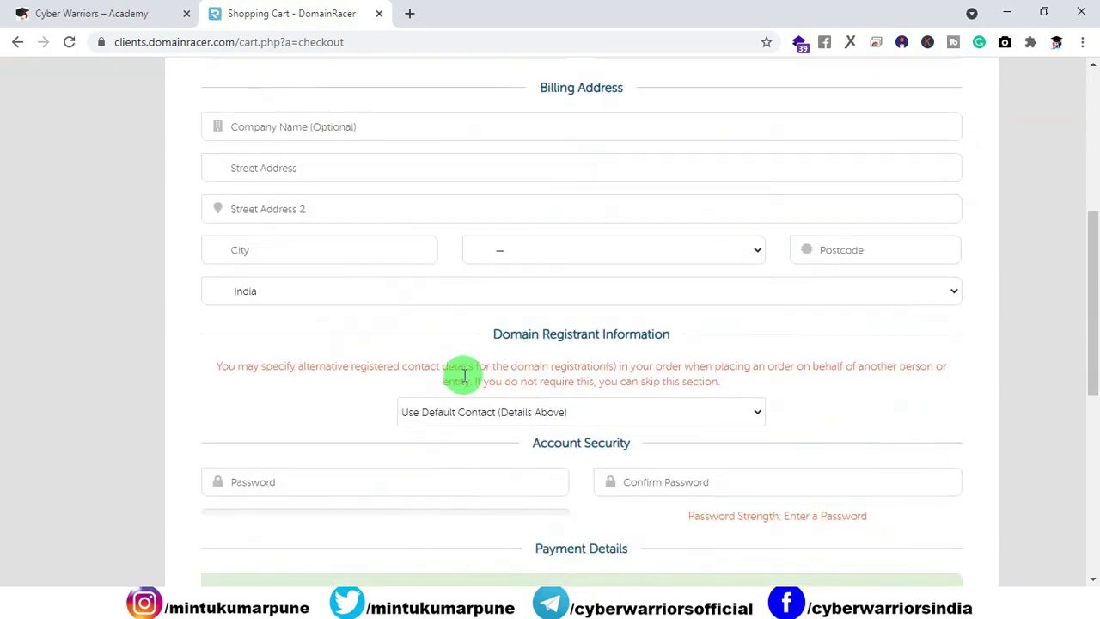
pyautogui.scroll(-2, 464, 376)
pyautogui.scroll(3, 462, 375)
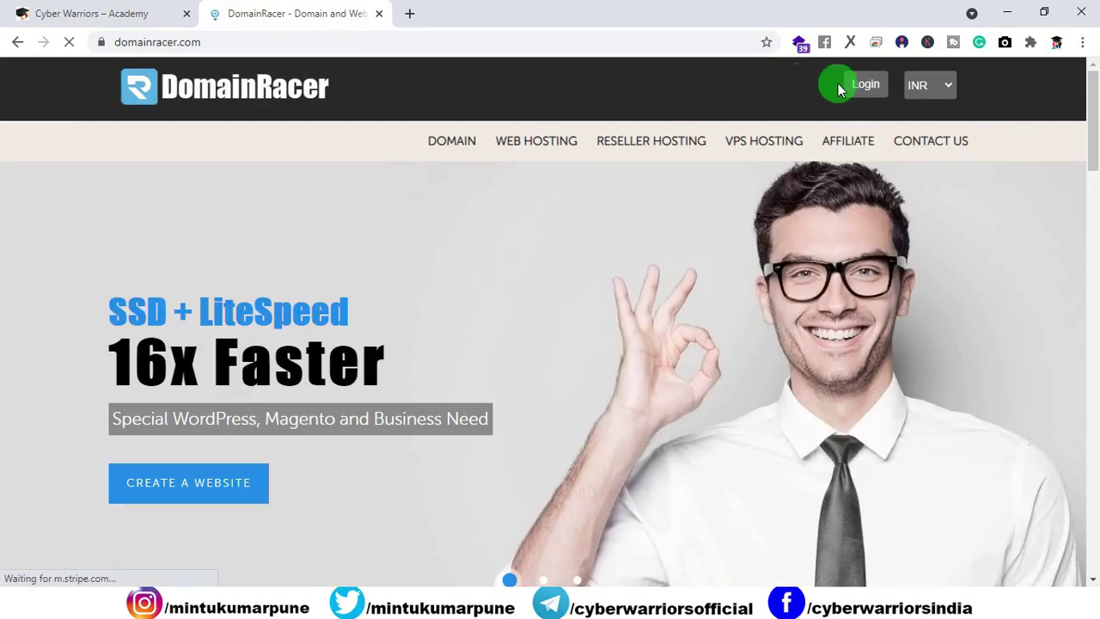
pyautogui.click(852, 84)
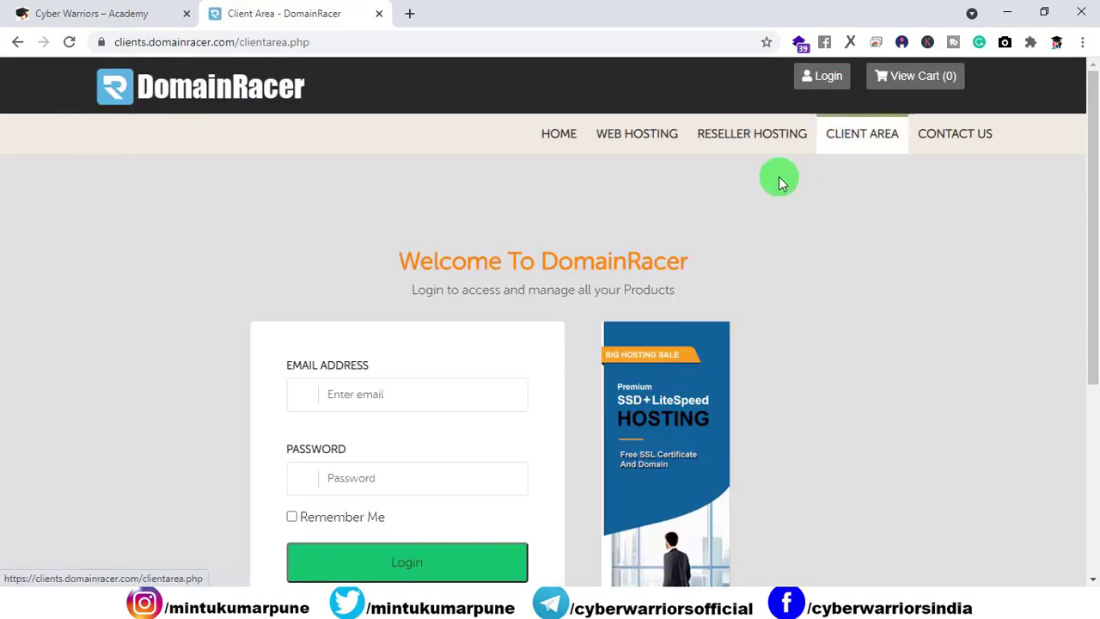
pyautogui.scroll(-1, 756, 189)
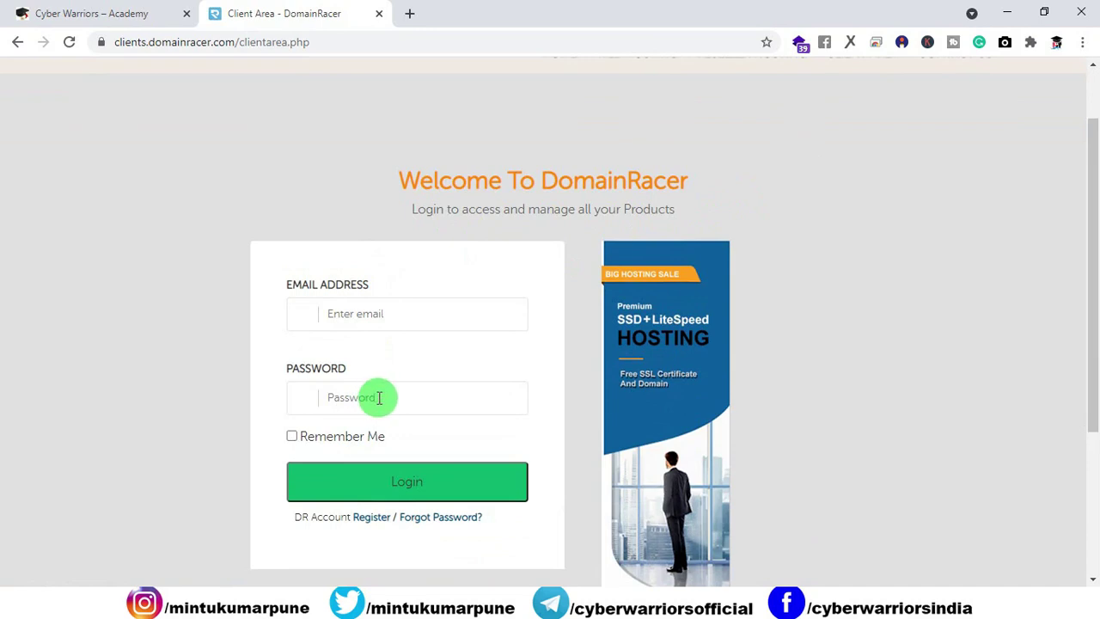
pyautogui.click(378, 397)
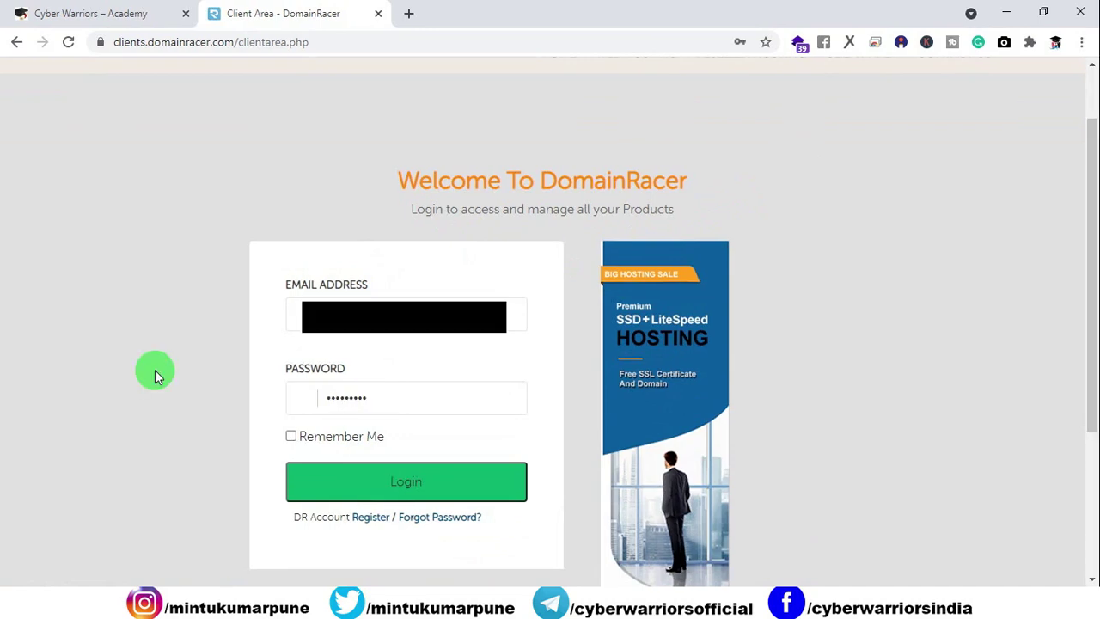
pyautogui.click(331, 481)
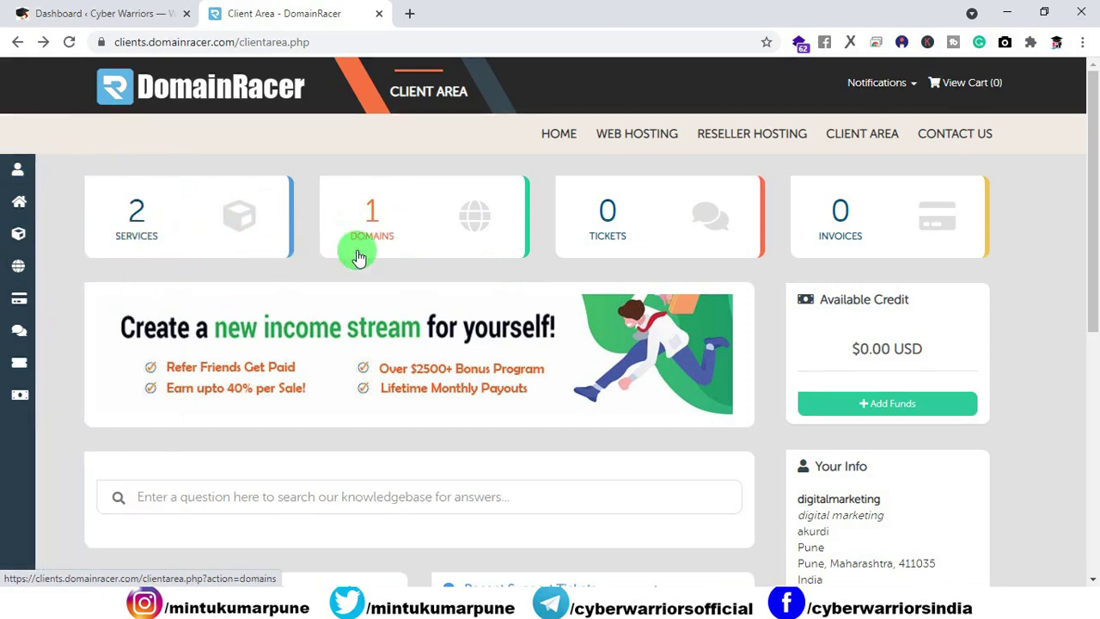
# Step: Open the Services list and view the Cyberwarriors.xyz LMS Pro service details
pyautogui.click(140, 226)
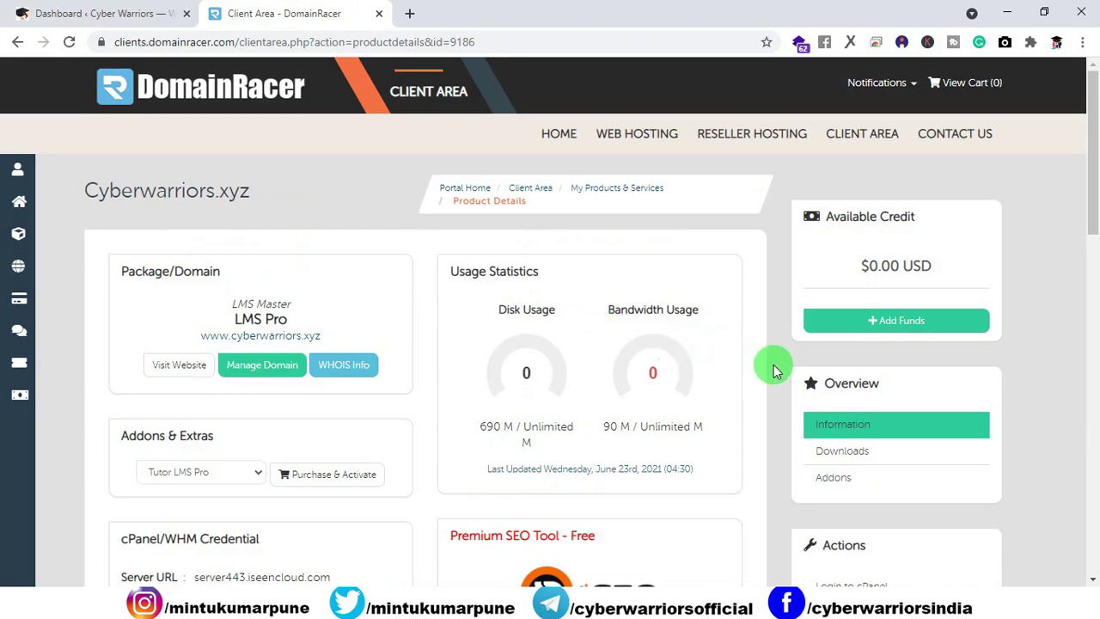
pyautogui.scroll(-5, 780, 370)
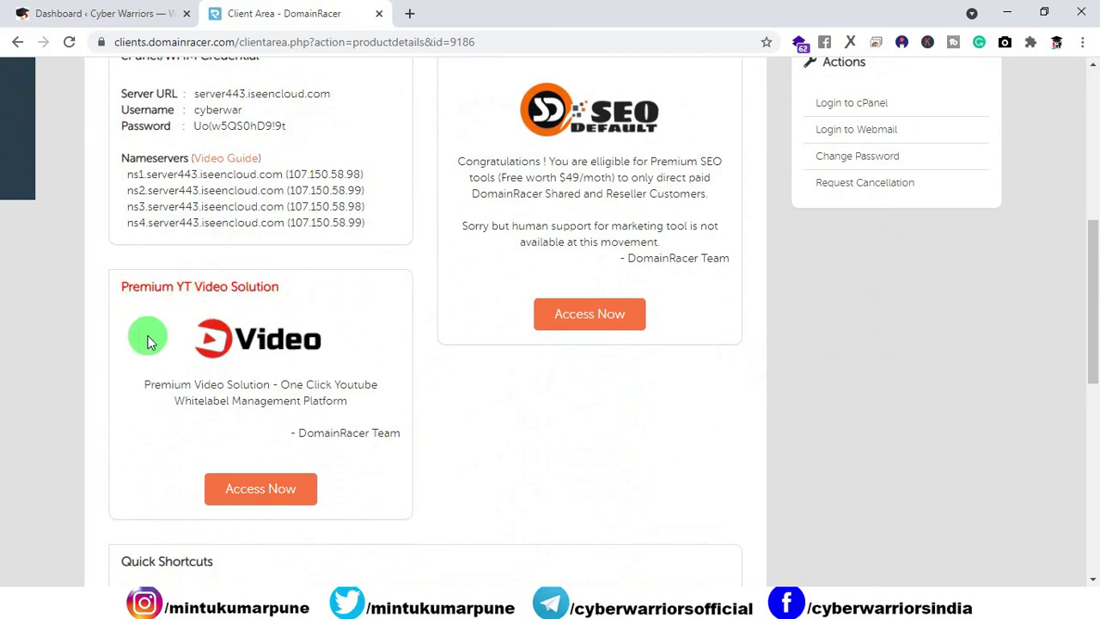
pyautogui.scroll(5, 734, 408)
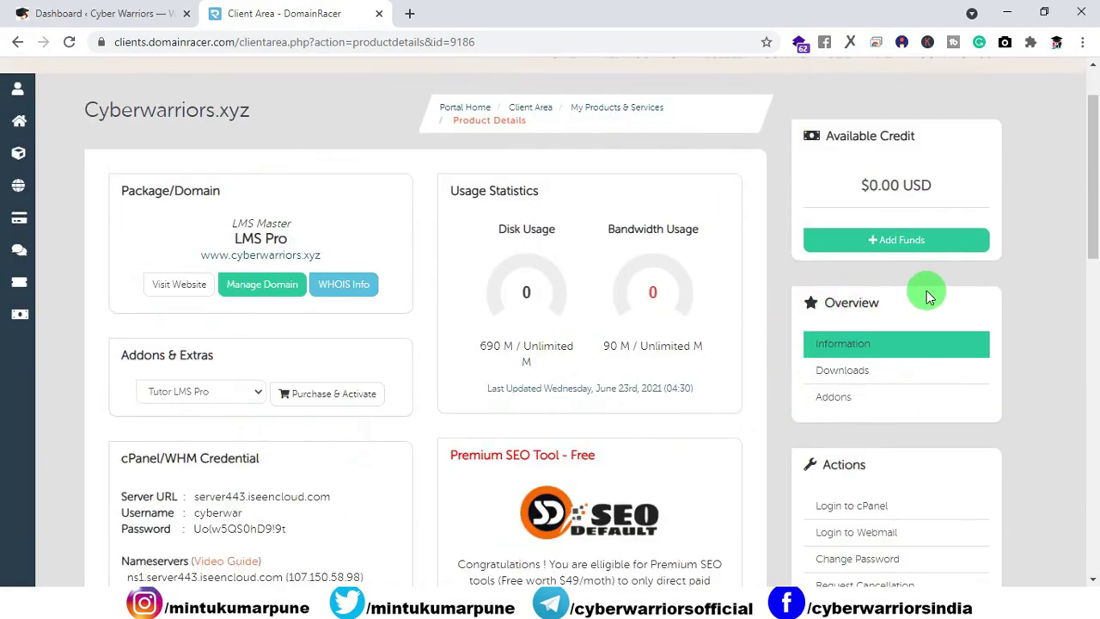
# Step: Download the Tutor LMS package tutor-pro_v1.8.7 (3).zip (2.5 MB) from the service's Downloads section
pyautogui.click(834, 378)
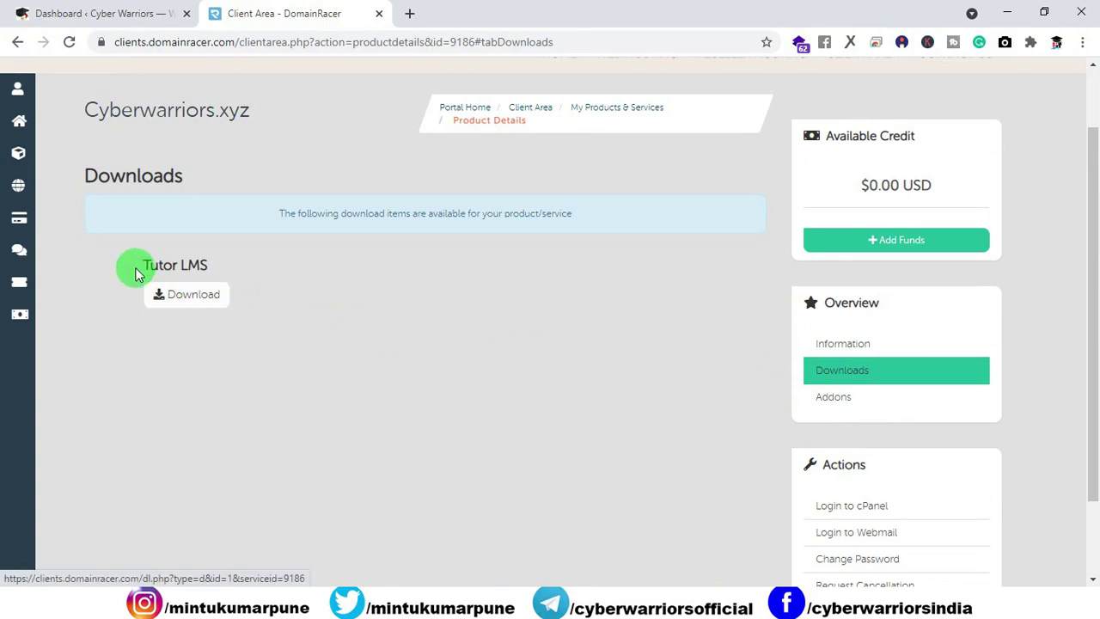
pyautogui.moveTo(141, 265); pyautogui.dragTo(216, 265)
pyautogui.click(289, 320)
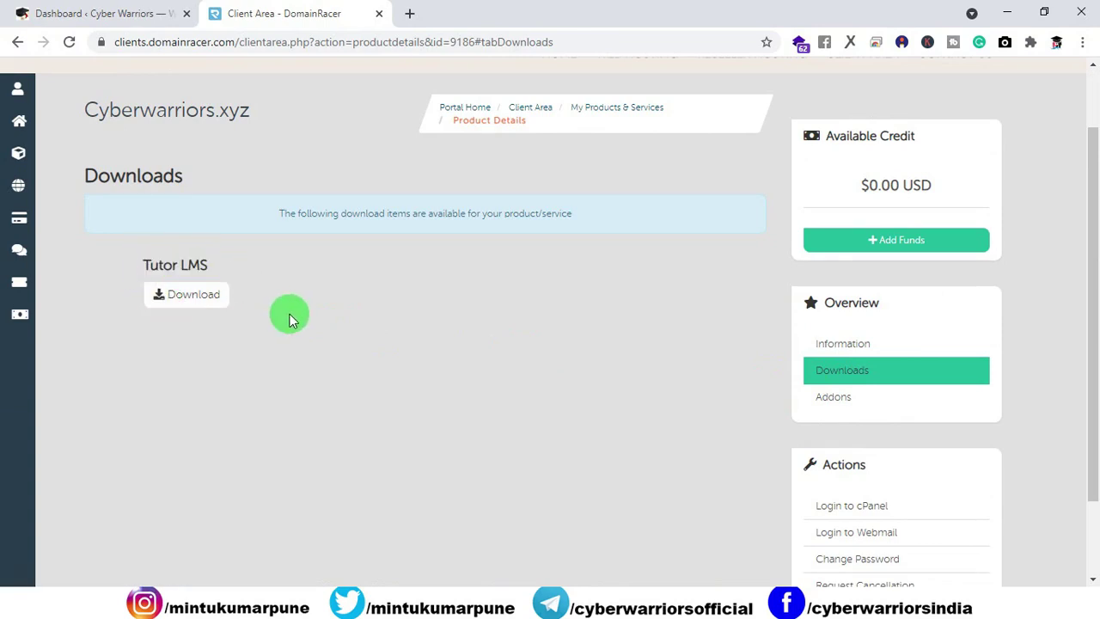
pyautogui.click(188, 306)
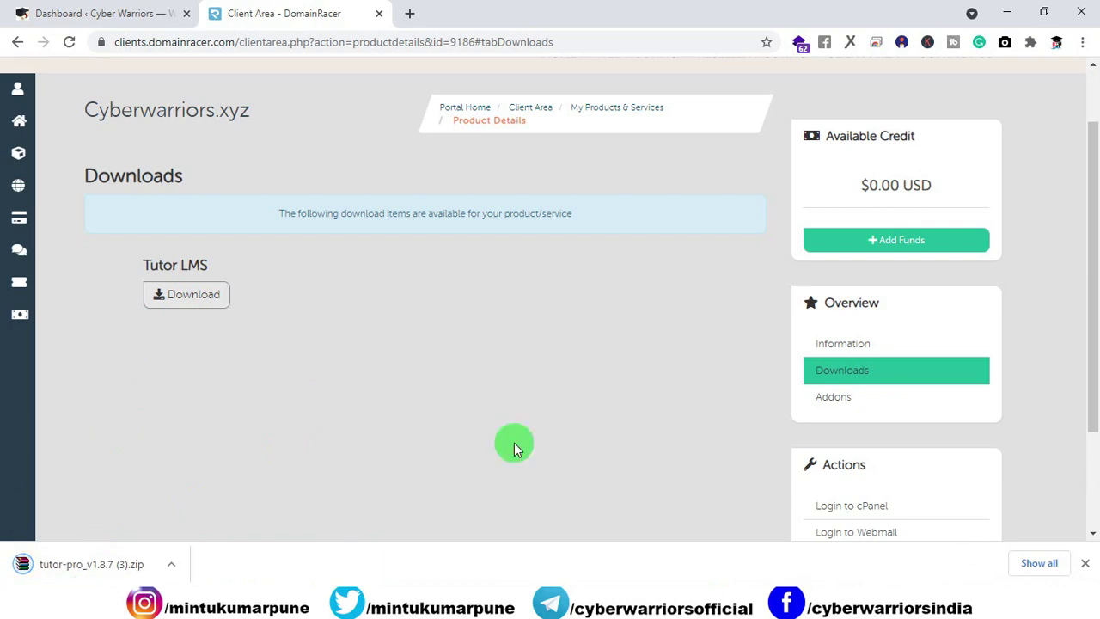
pyautogui.click(1085, 565)
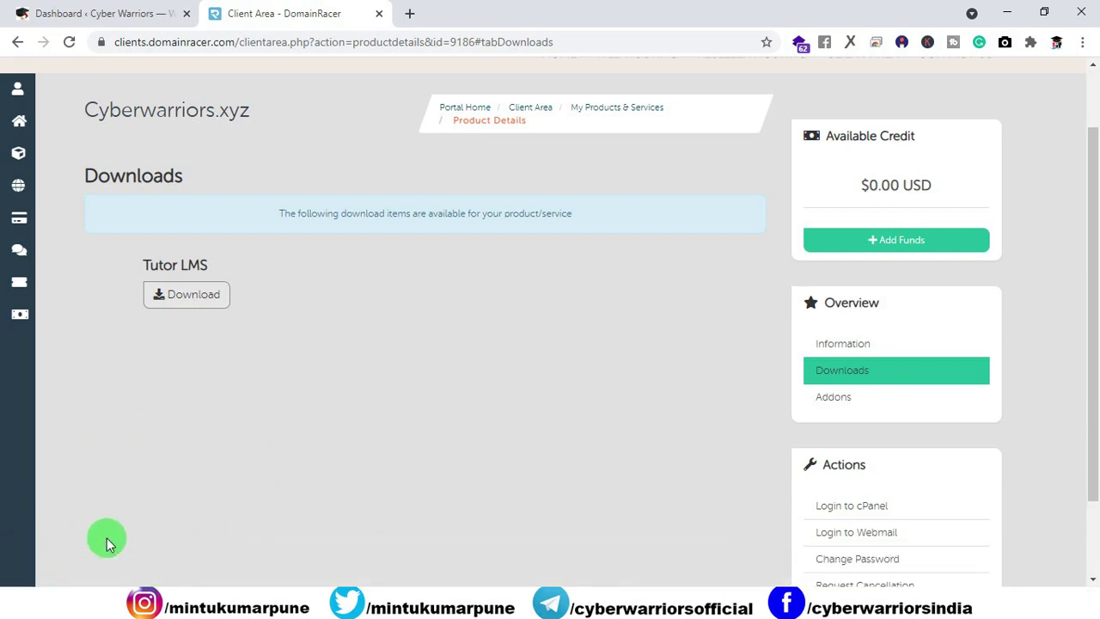
# Step: Open tutor-pro_v1.8.7.zip from the udemy folder in WinRAR and browse its tutor-pro folder
pyautogui.click(709, 597)
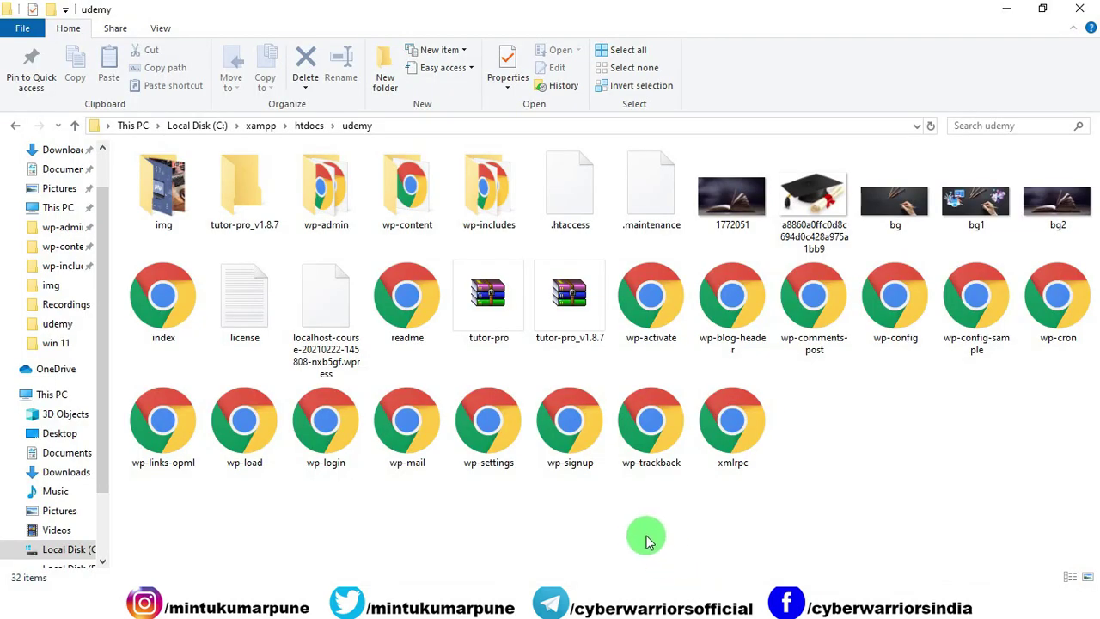
pyautogui.click(550, 299)
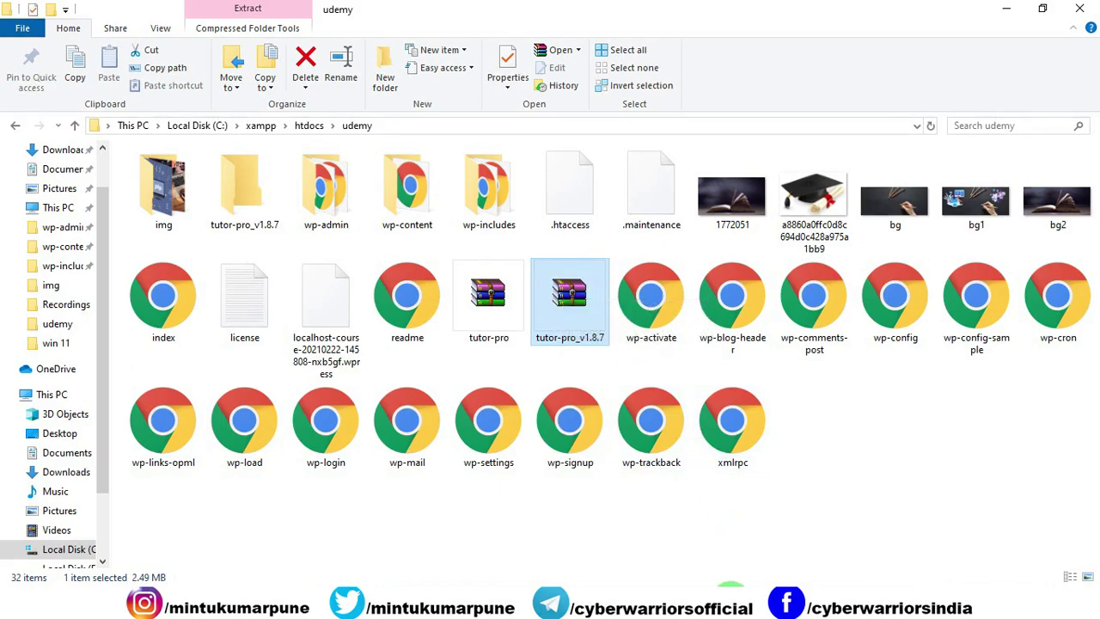
pyautogui.doubleClick(571, 297)
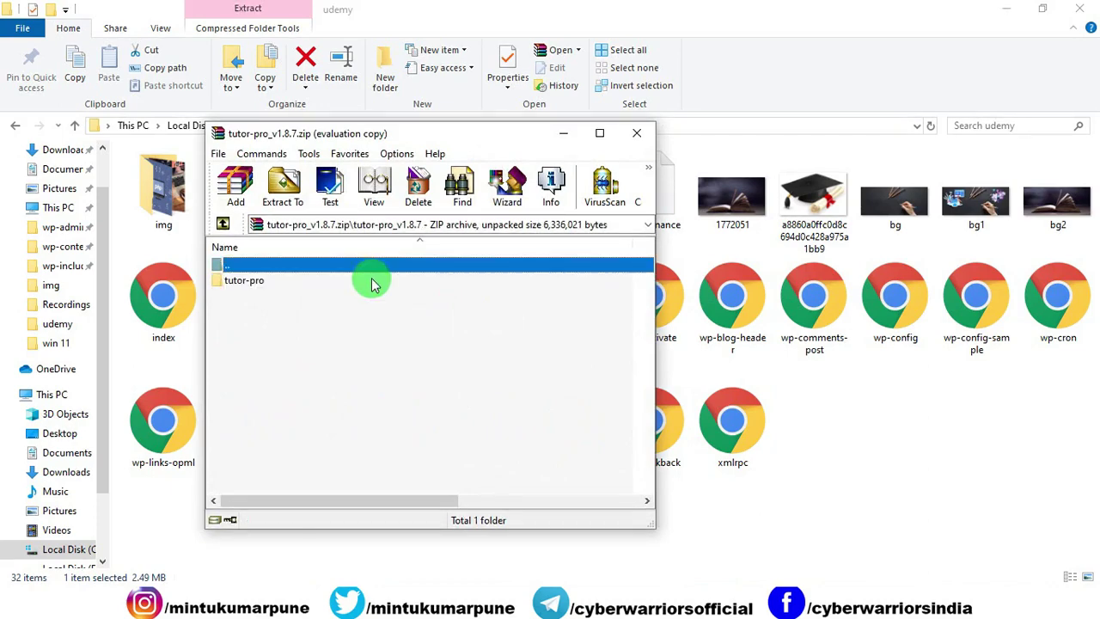
pyautogui.doubleClick(284, 281)
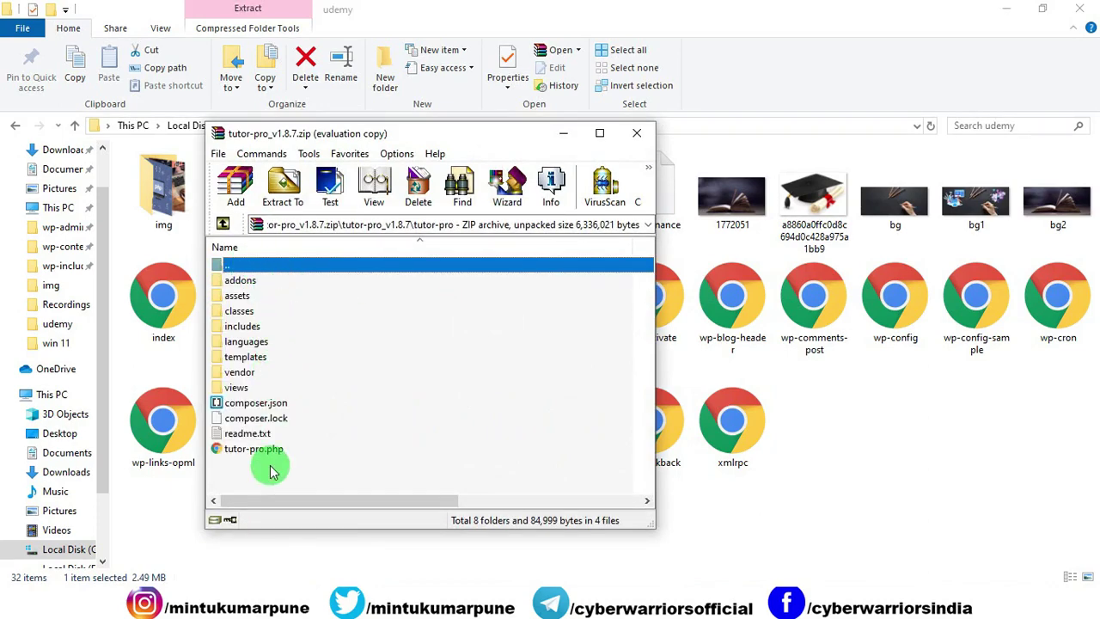
# Step: Close WinRAR and log in to cPanel for the Personal service digitalmarketing.webhostingindia.racing
pyautogui.click(634, 135)
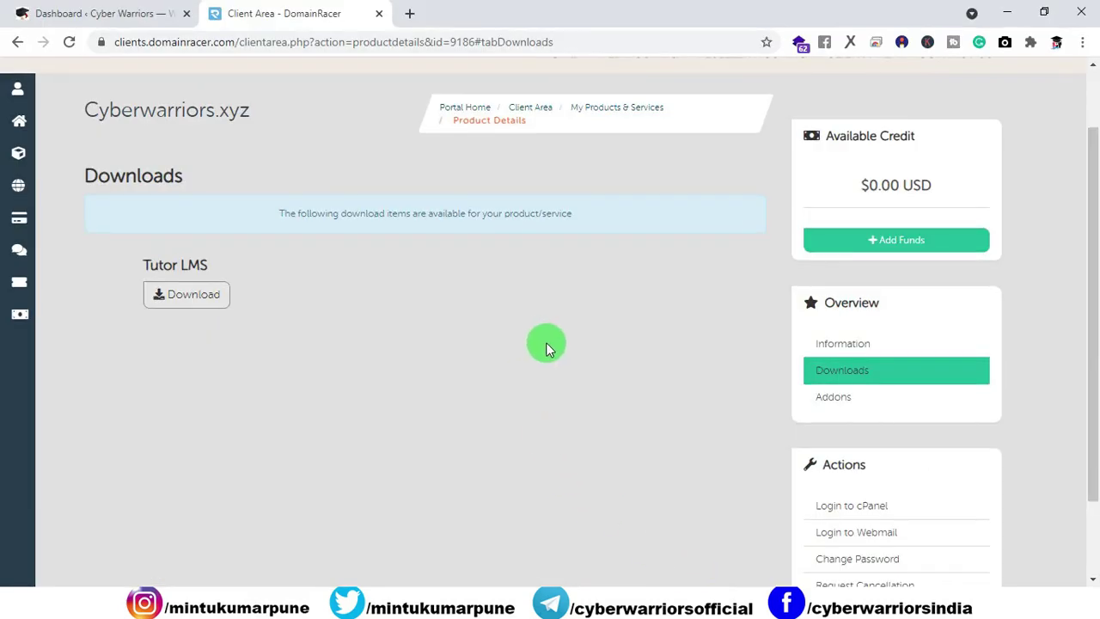
pyautogui.scroll(1, 550, 344)
pyautogui.scroll(-3, 876, 376)
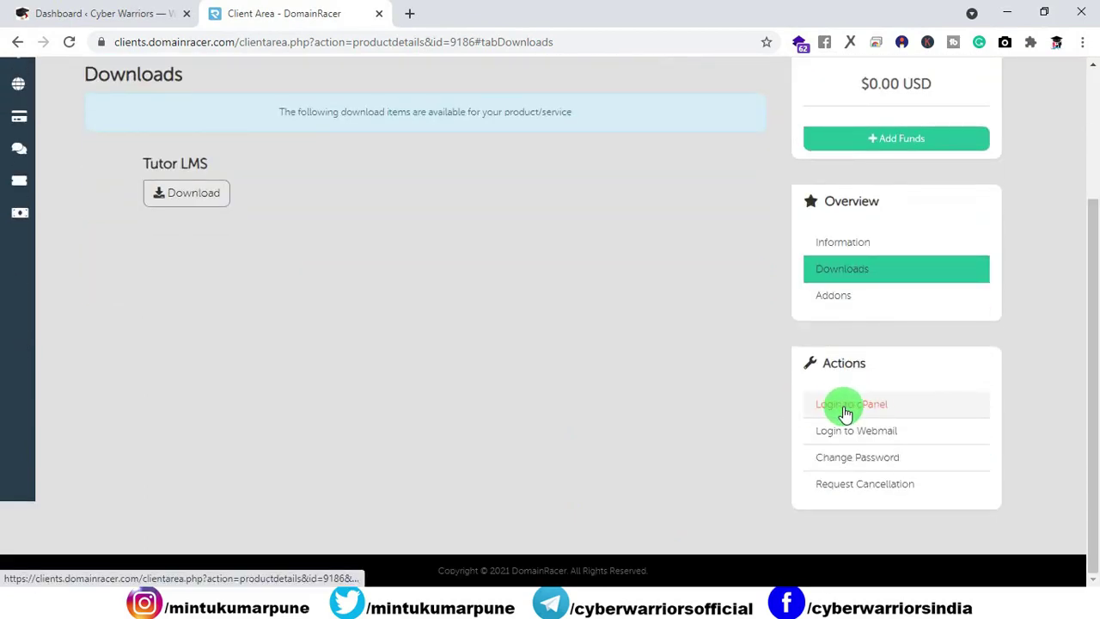
pyautogui.scroll(2, 516, 292)
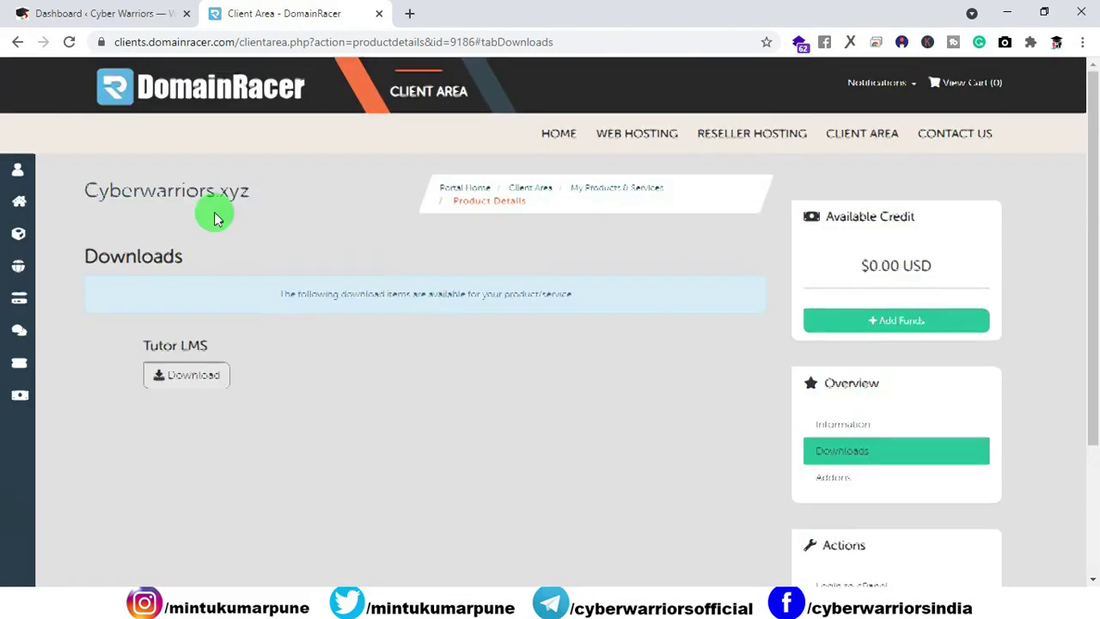
pyautogui.click(17, 41)
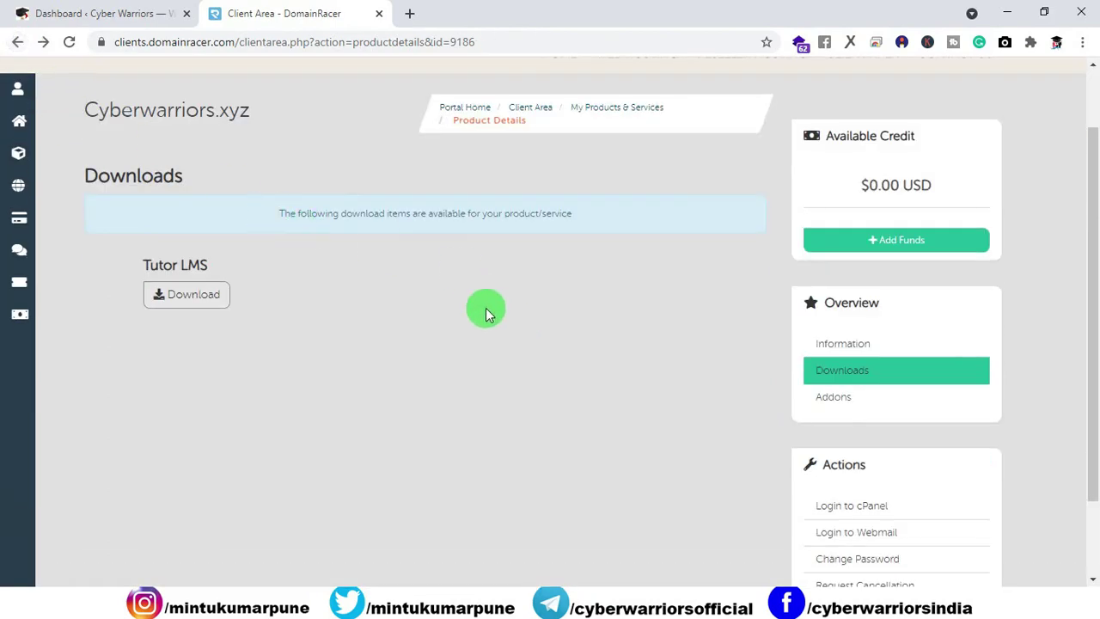
pyautogui.click(15, 42)
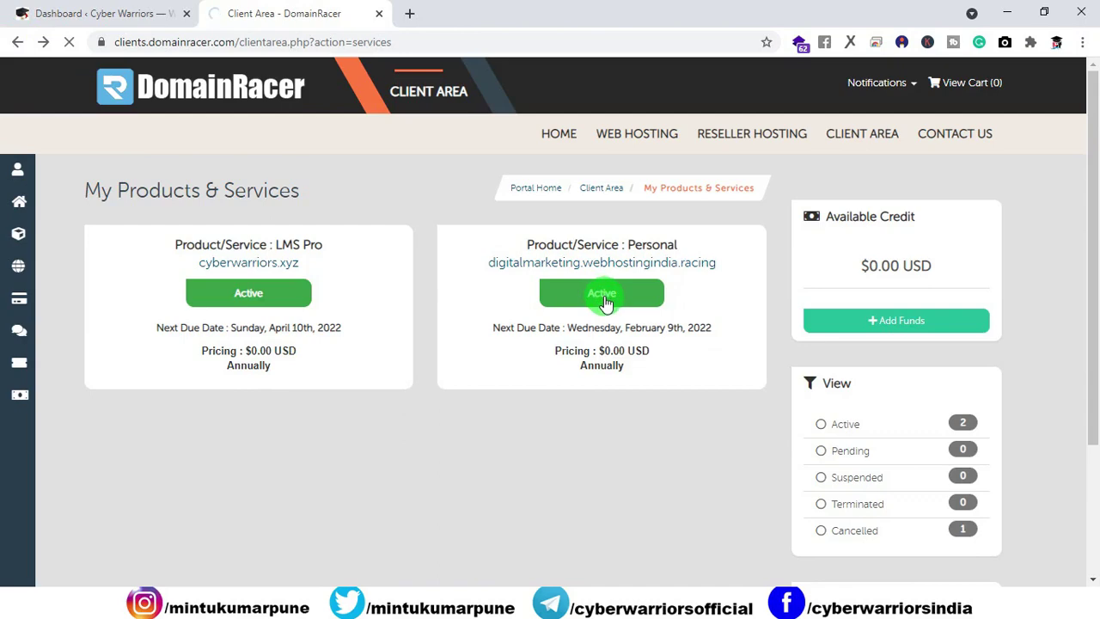
pyautogui.click(616, 305)
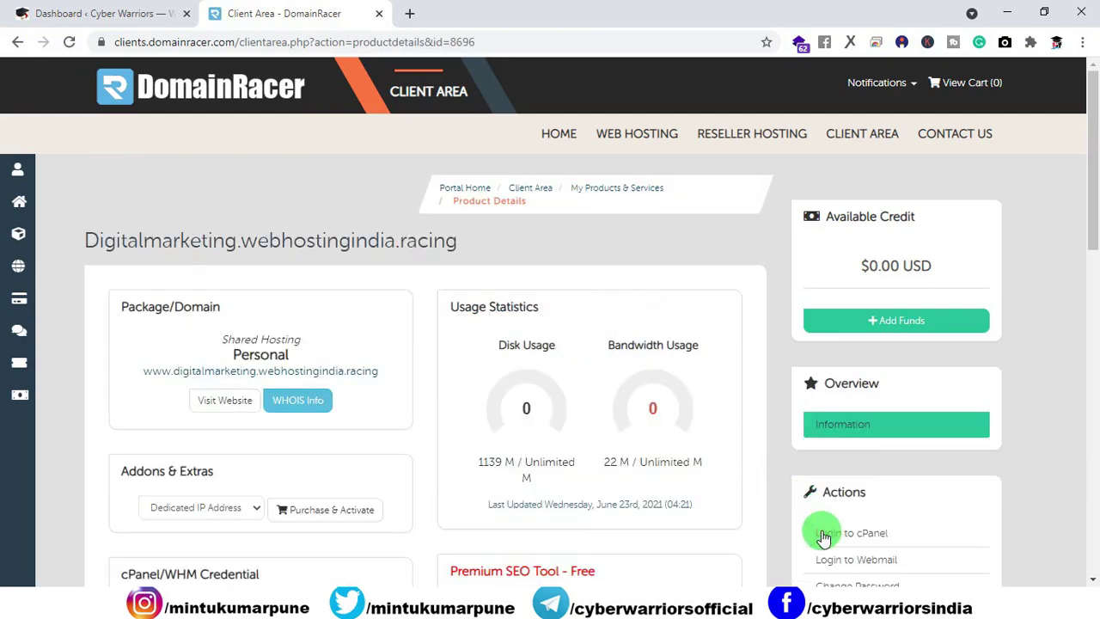
pyautogui.click(819, 535)
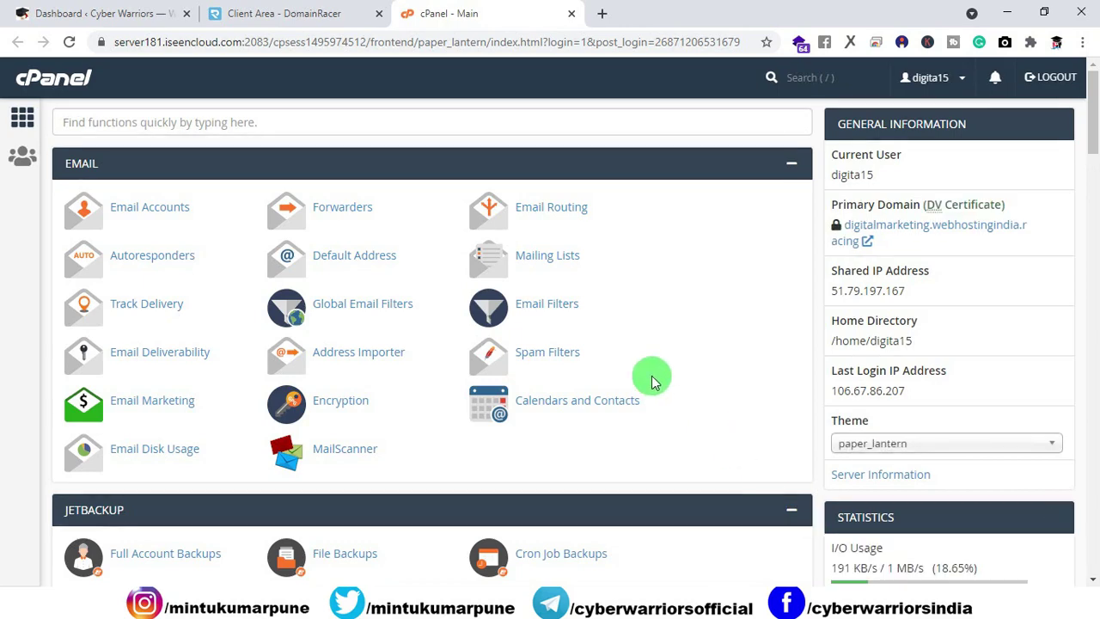
# Step: Open File Manager at public_html/wp-content/plugins, where tutor-pro_v1.8.7.zip (2.5 MB) sits
pyautogui.scroll(-3, 651, 375)
pyautogui.scroll(-1, 607, 349)
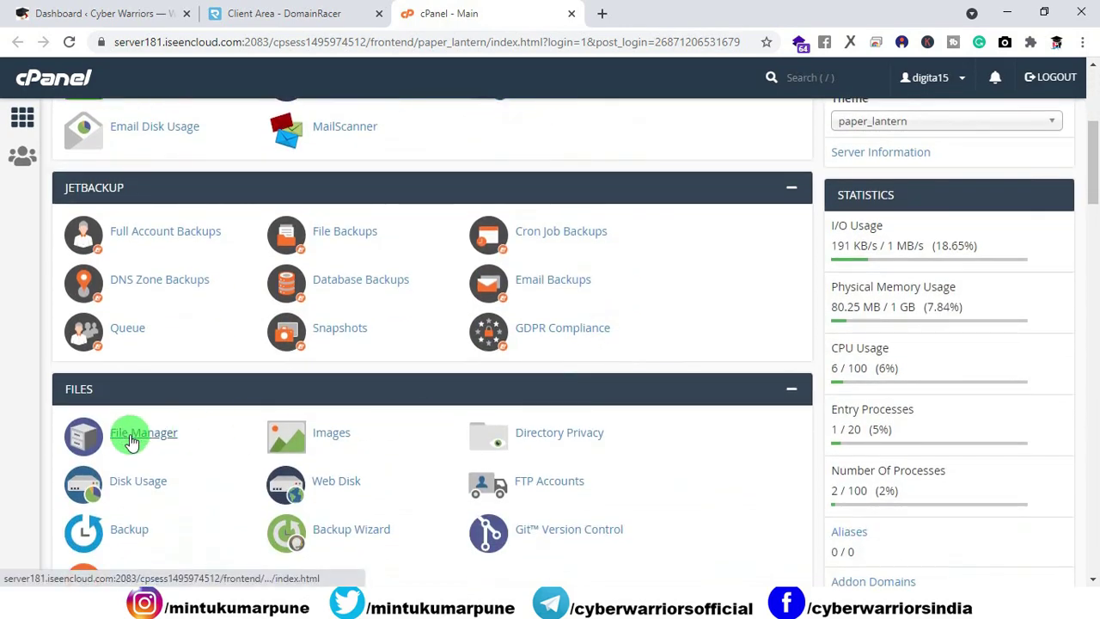
pyautogui.click(131, 434)
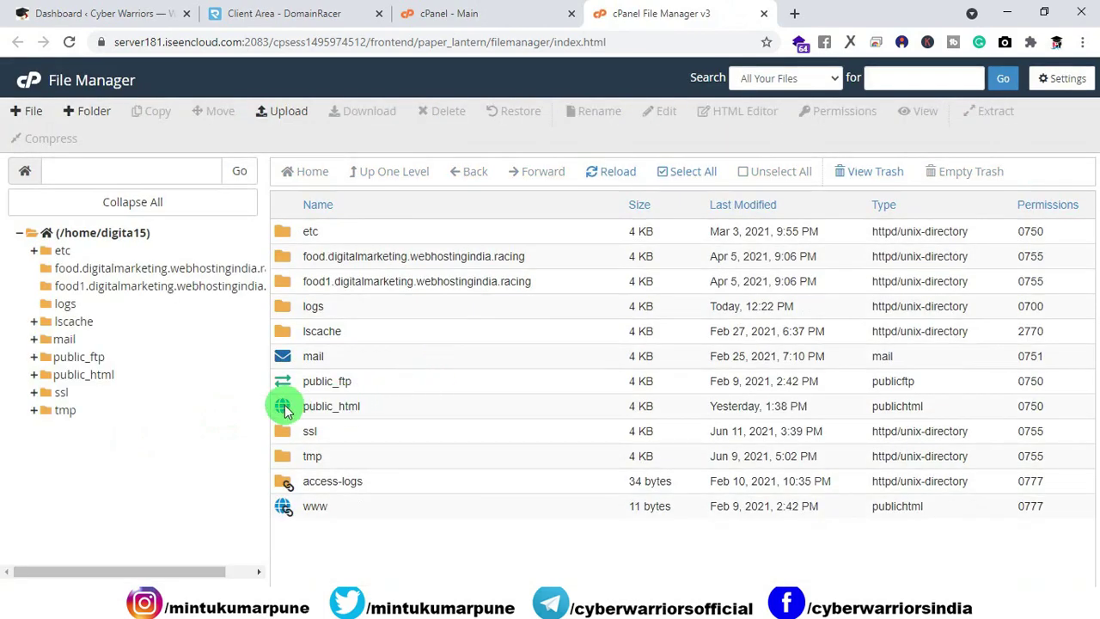
pyautogui.click(296, 405)
pyautogui.doubleClick(283, 406)
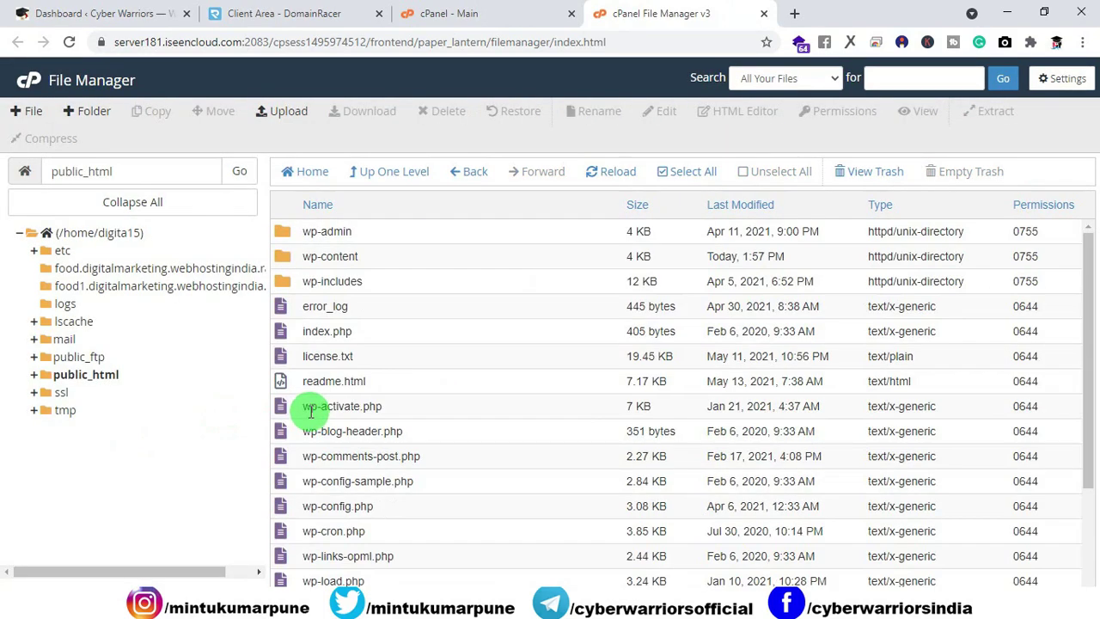
pyautogui.click(288, 262)
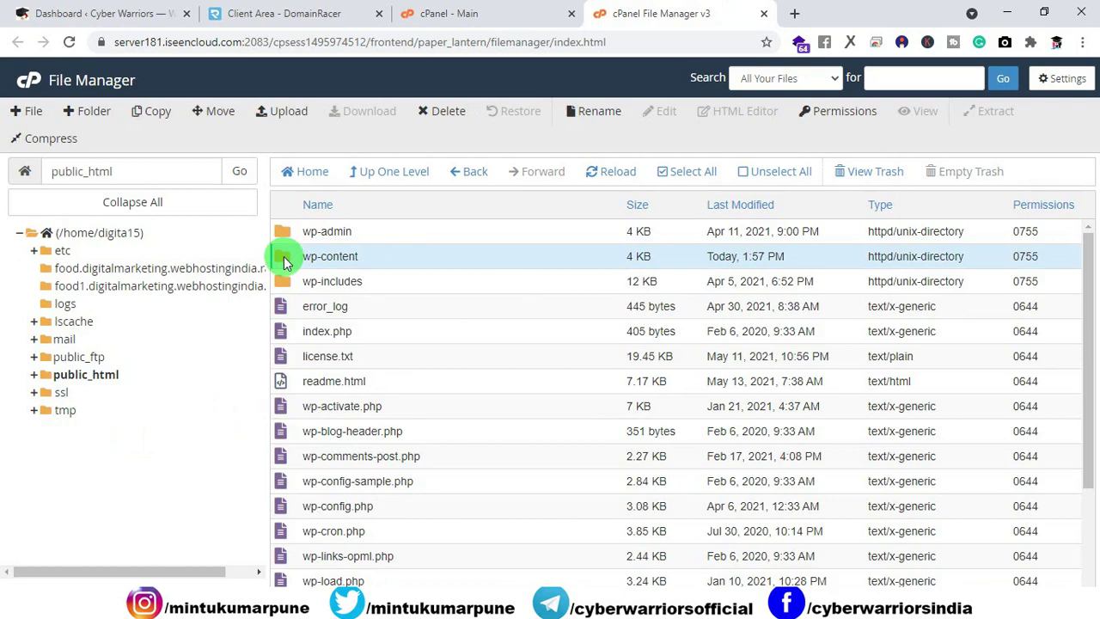
pyautogui.doubleClick(287, 257)
pyautogui.click(286, 261)
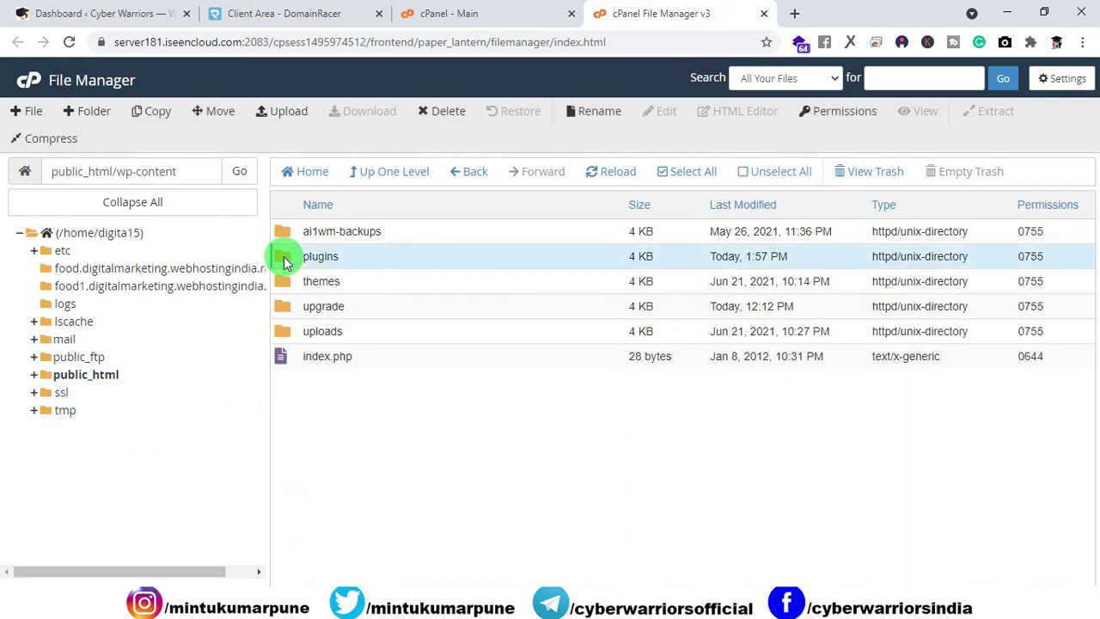
pyautogui.doubleClick(286, 261)
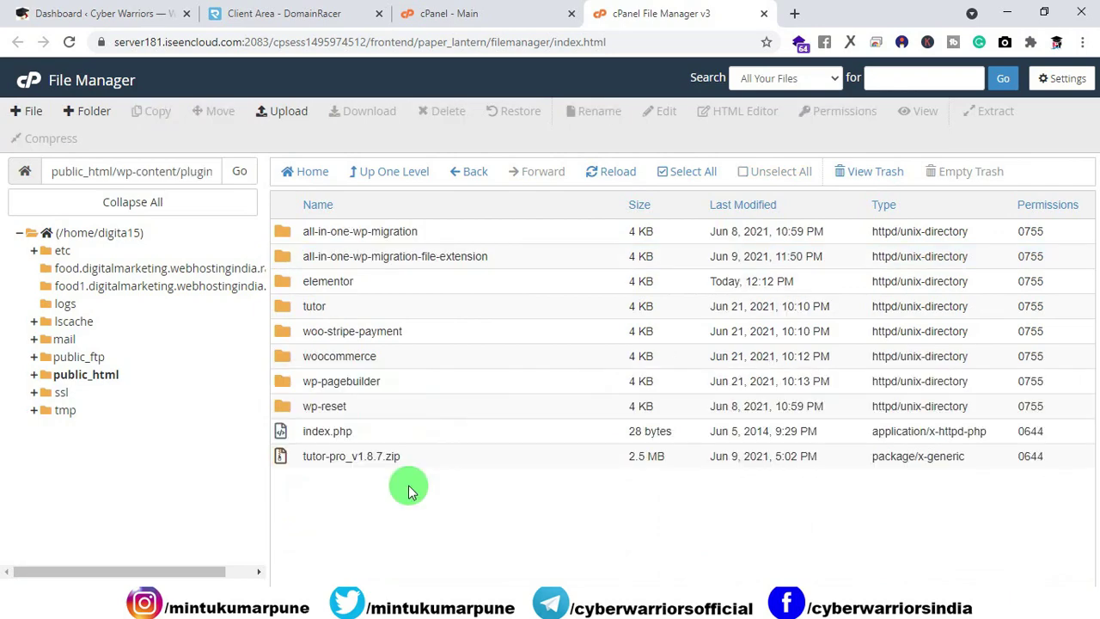
pyautogui.click(103, 13)
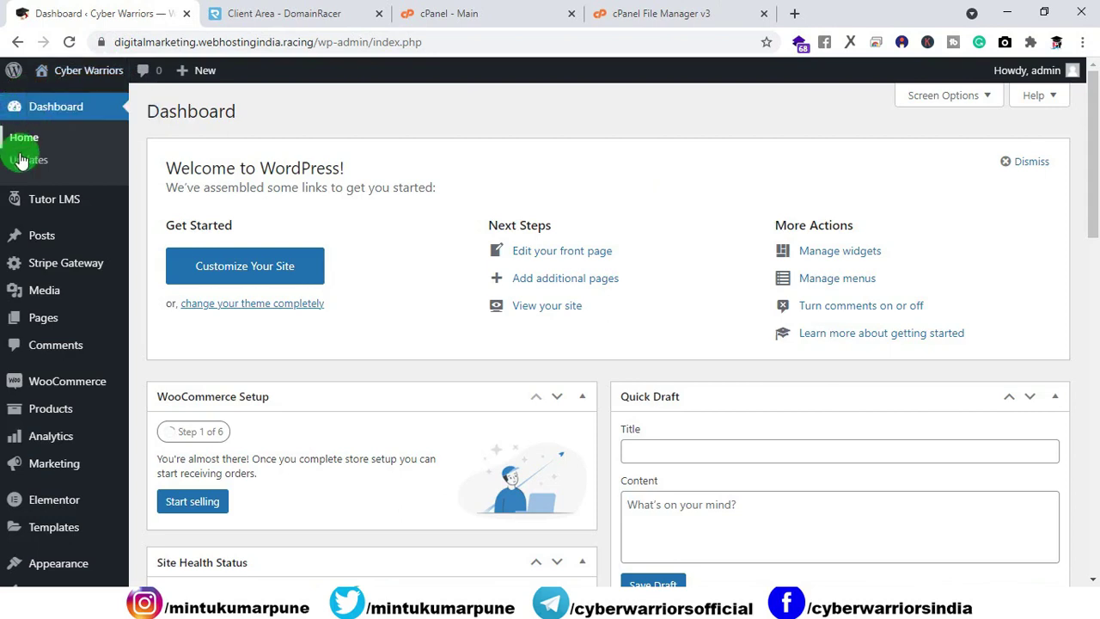
# Step: Open Tutor LMS Add-ons in WordPress and scroll through the Available Pro Addons list
pyautogui.click(45, 112)
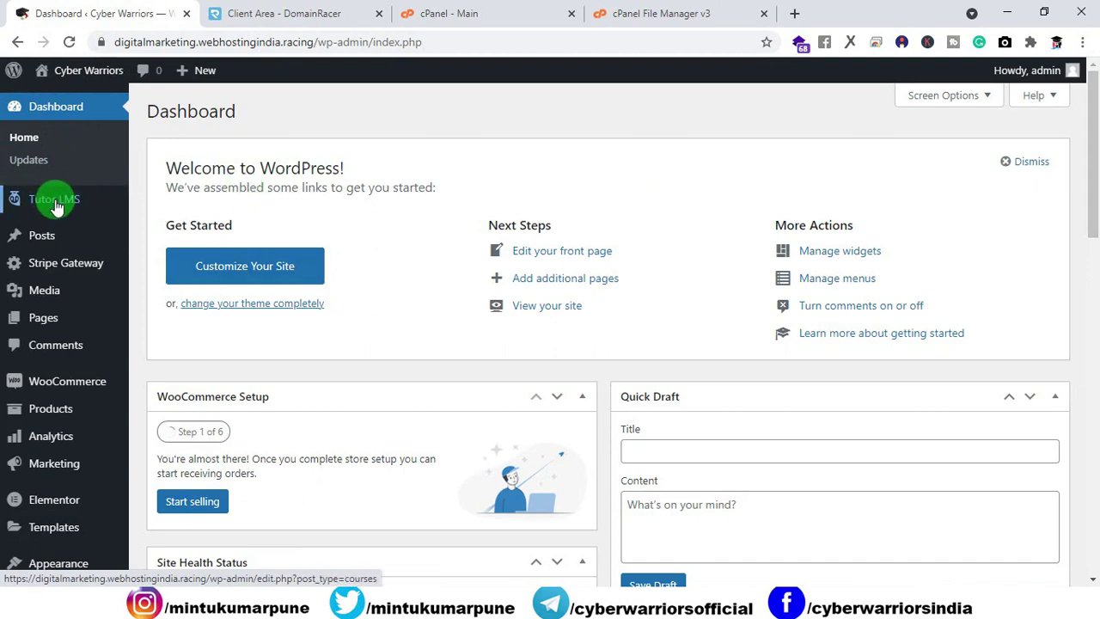
pyautogui.moveTo(97, 202)
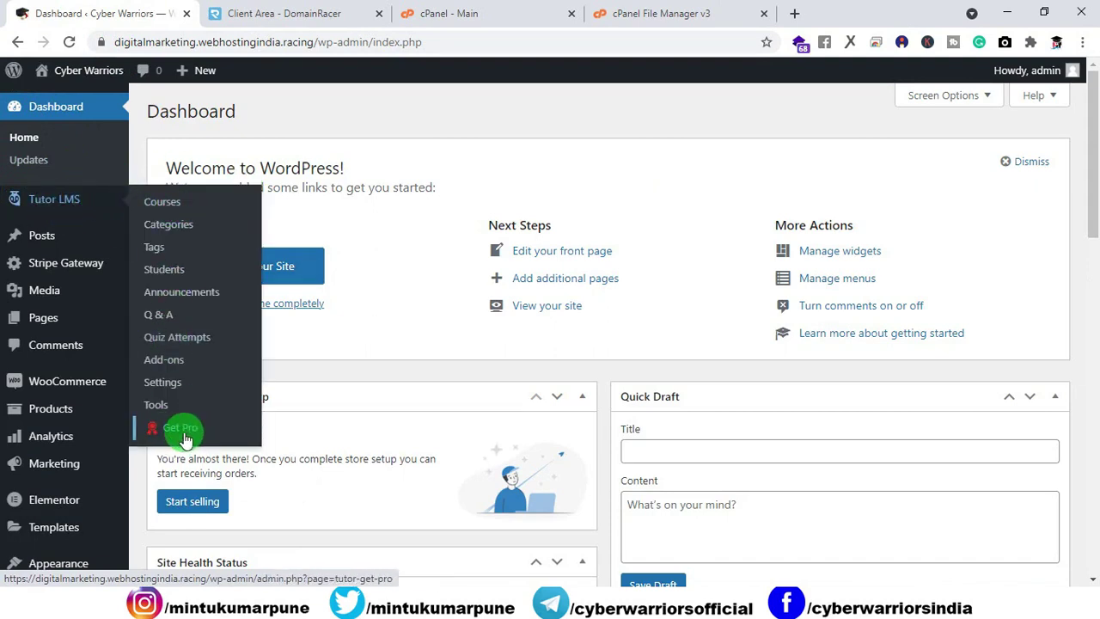
pyautogui.click(172, 366)
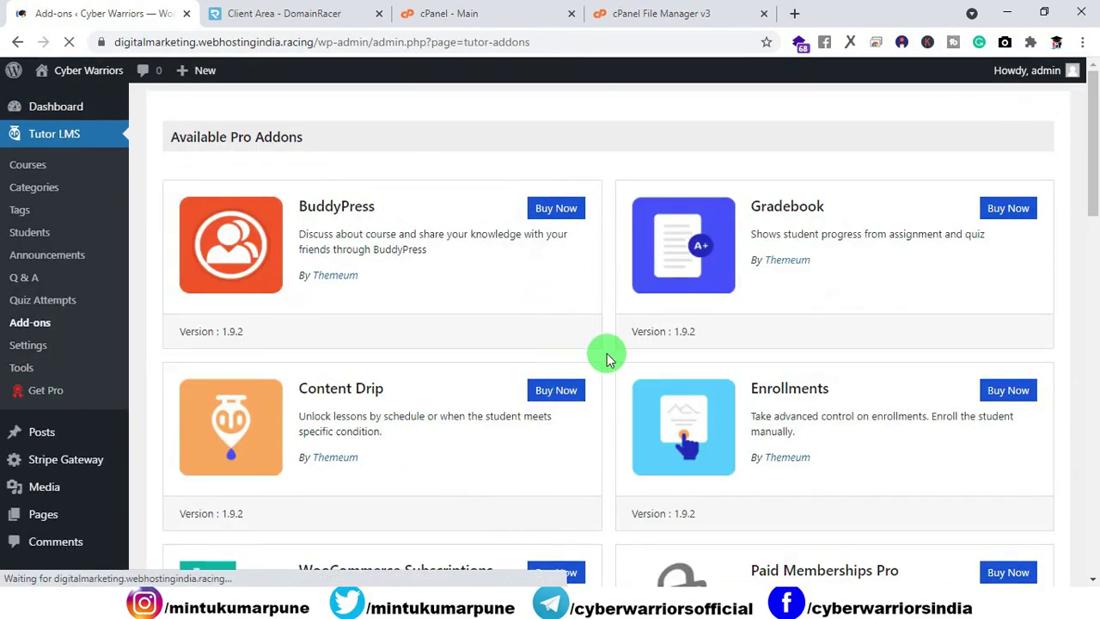
pyautogui.scroll(-15, 572, 361)
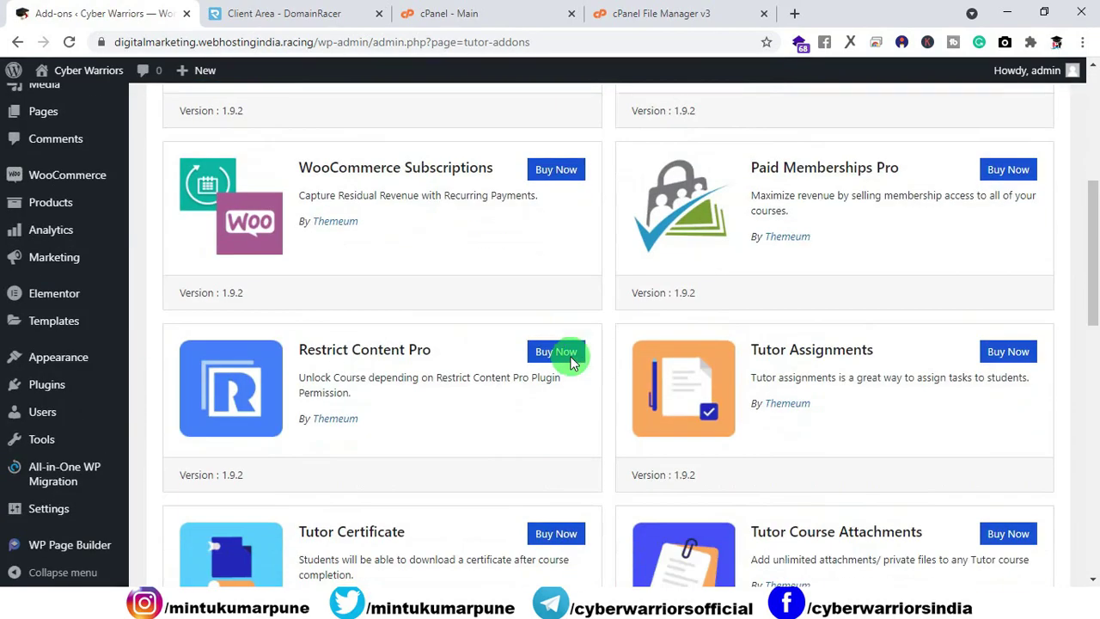
pyautogui.scroll(-1, 580, 361)
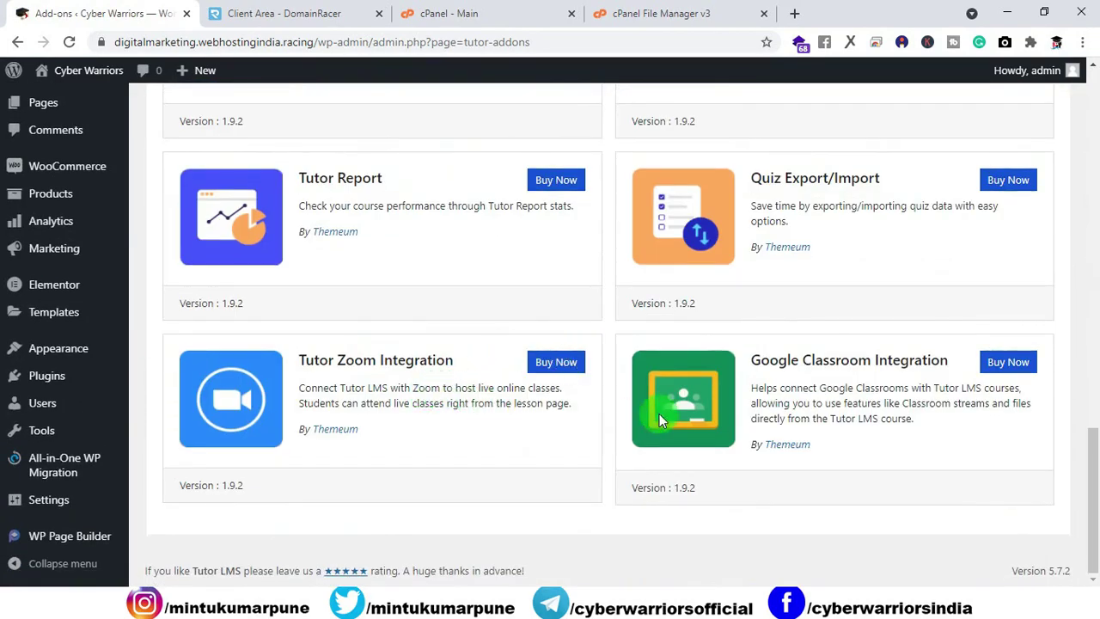
pyautogui.scroll(15, 571, 382)
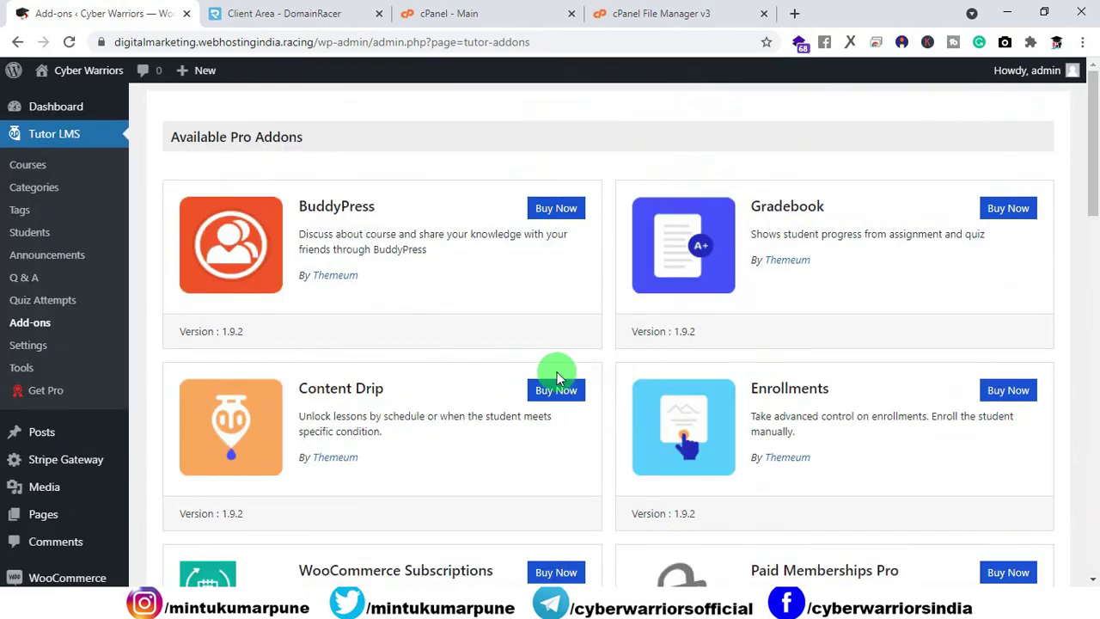
pyautogui.scroll(-10, 542, 352)
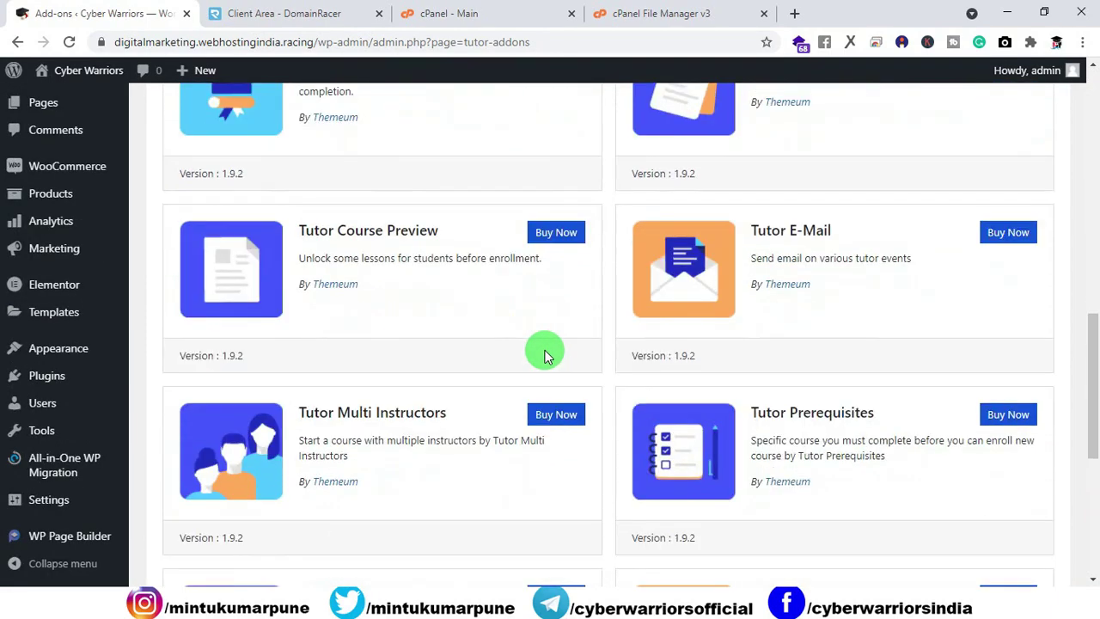
pyautogui.scroll(-6, 545, 351)
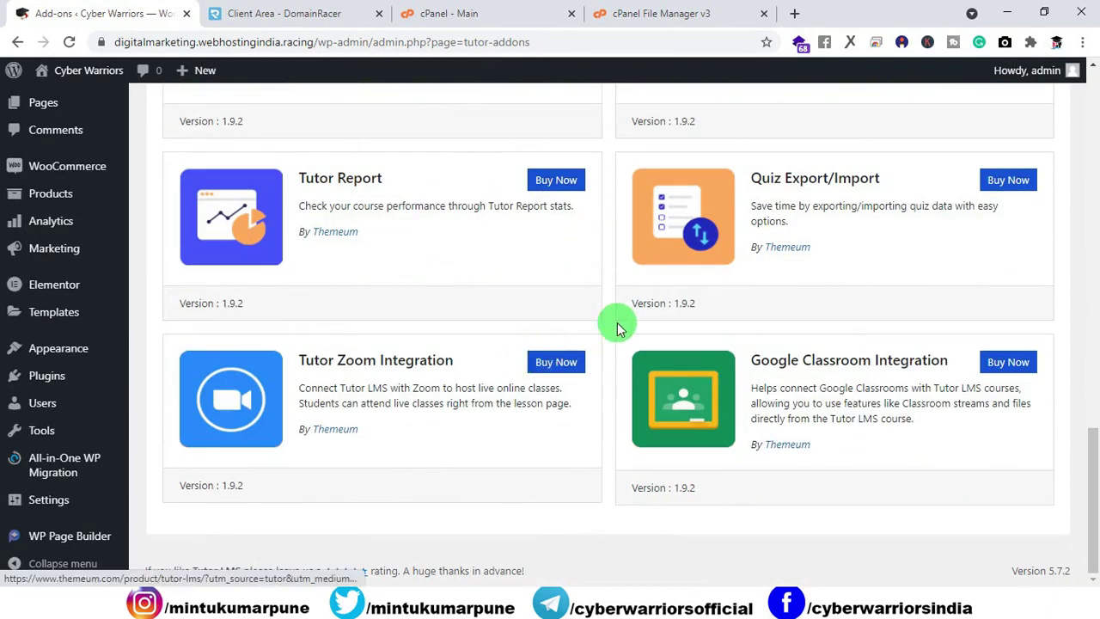
pyautogui.scroll(7, 601, 352)
pyautogui.scroll(10, 599, 365)
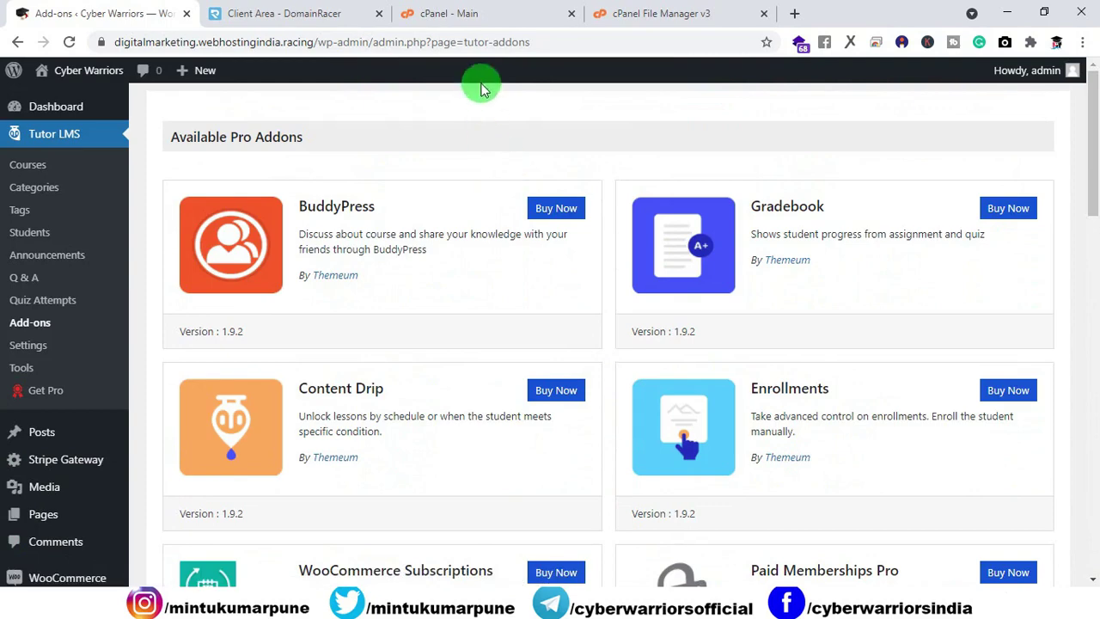
pyautogui.click(471, 15)
# Step: Upload tutor-pro_v1.8.7.zip into the plugins folder, overwriting the existing copy
pyautogui.click(636, 16)
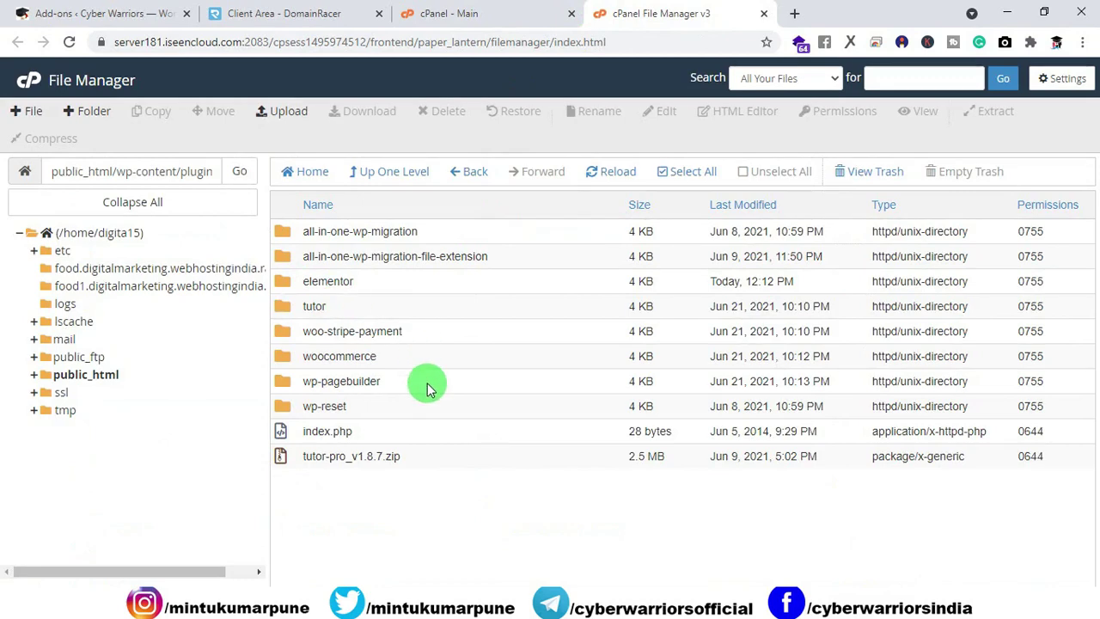
pyautogui.click(290, 112)
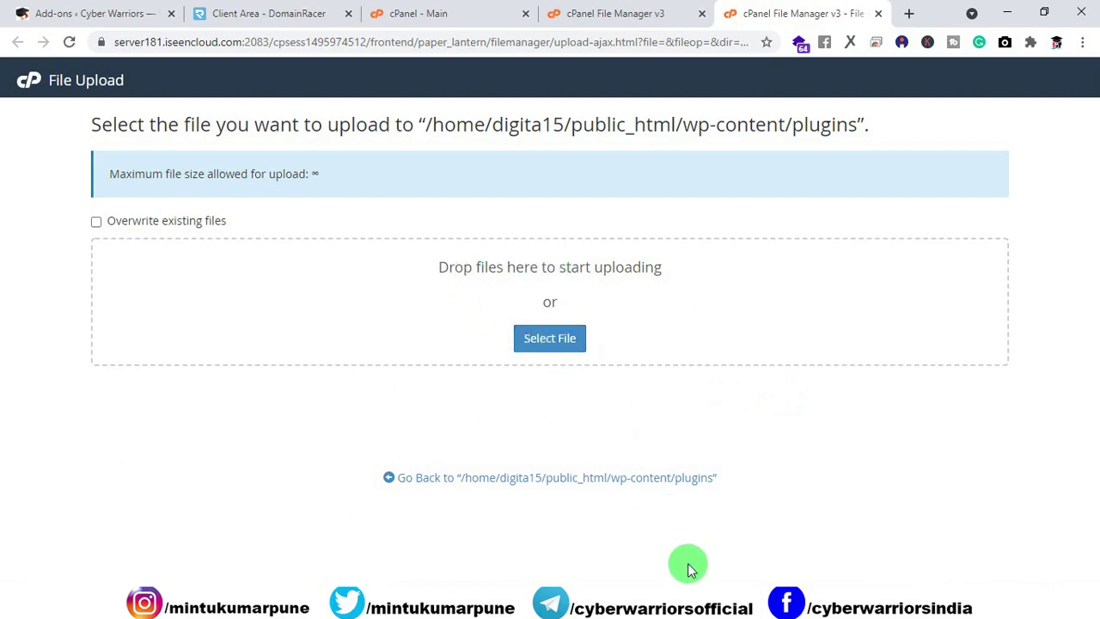
pyautogui.click(688, 605)
pyautogui.moveTo(571, 297); pyautogui.dragTo(542, 320)
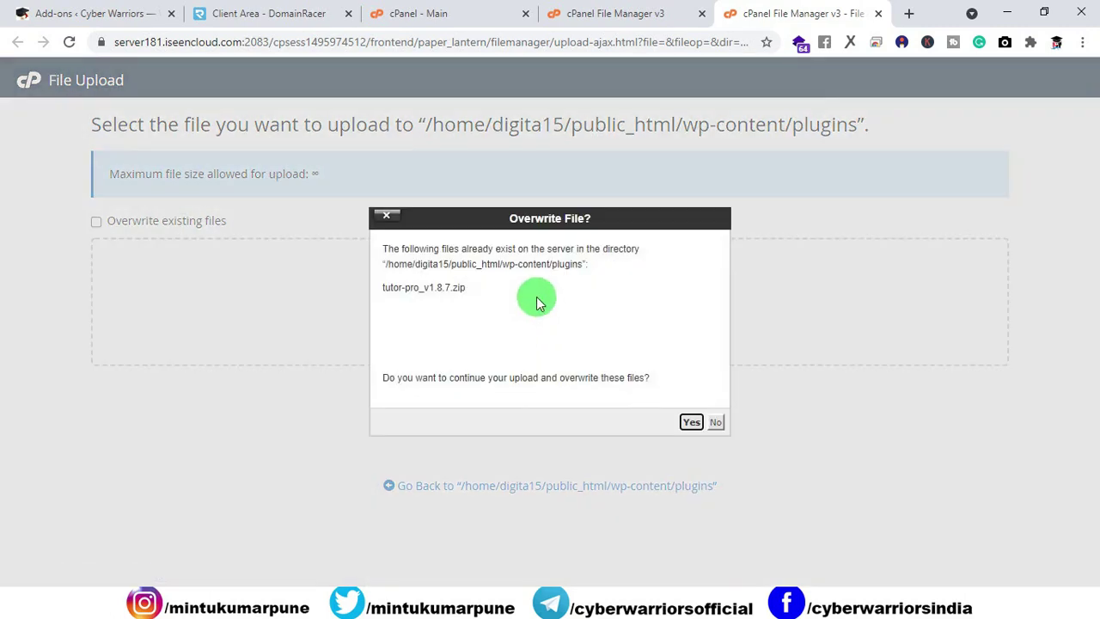
pyautogui.click(691, 423)
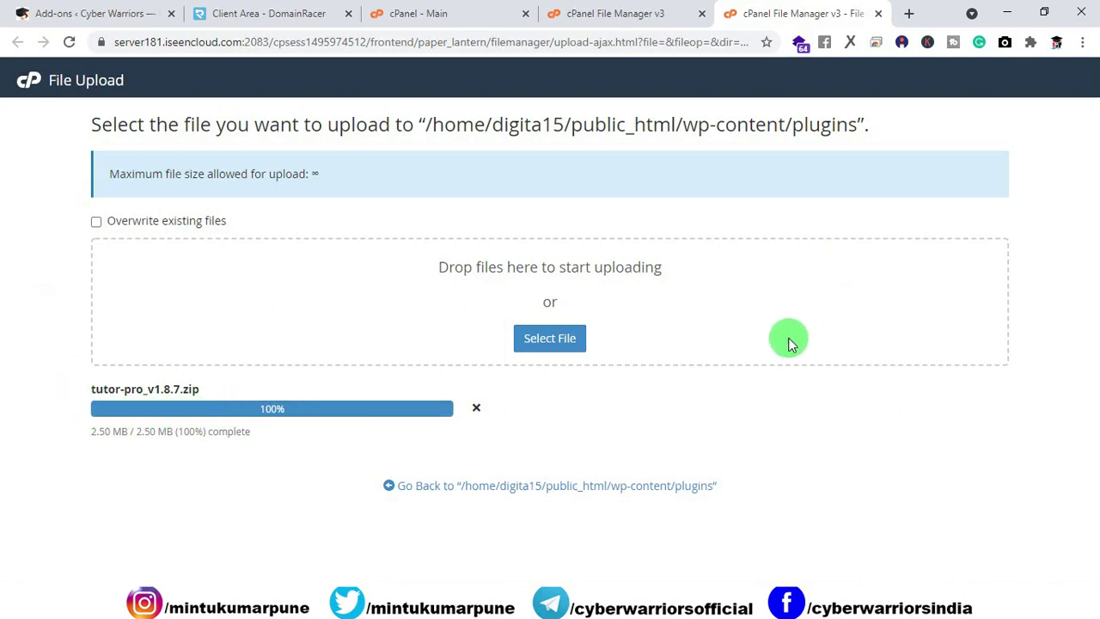
pyautogui.click(631, 22)
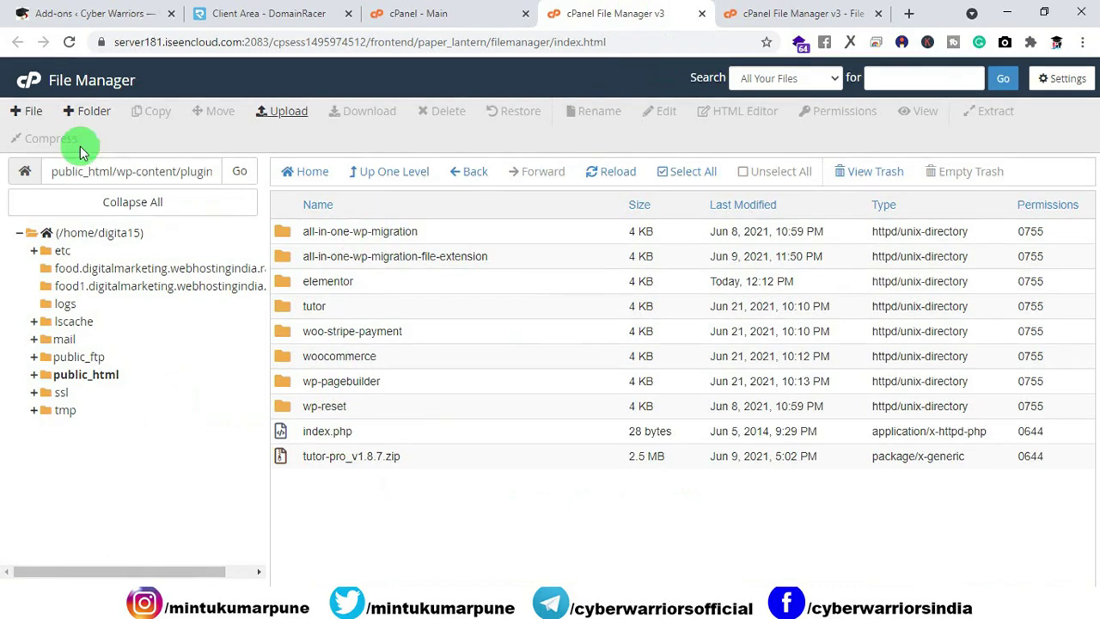
# Step: Reload File Manager and reopen the public_html/wp-content/plugins folder
pyautogui.click(69, 42)
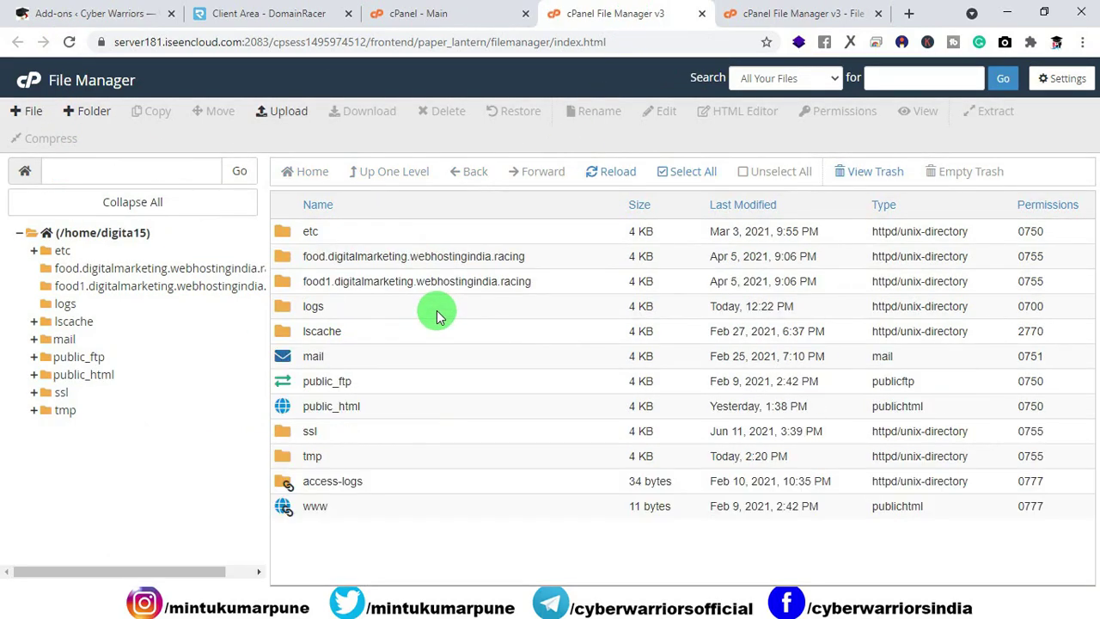
pyautogui.doubleClick(286, 414)
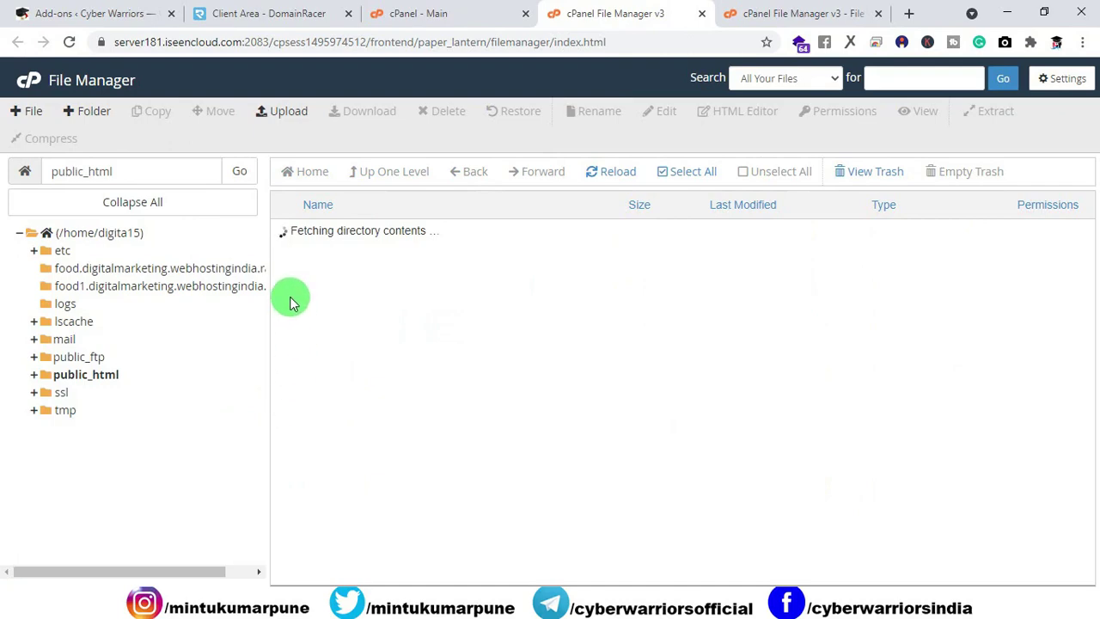
pyautogui.doubleClick(288, 260)
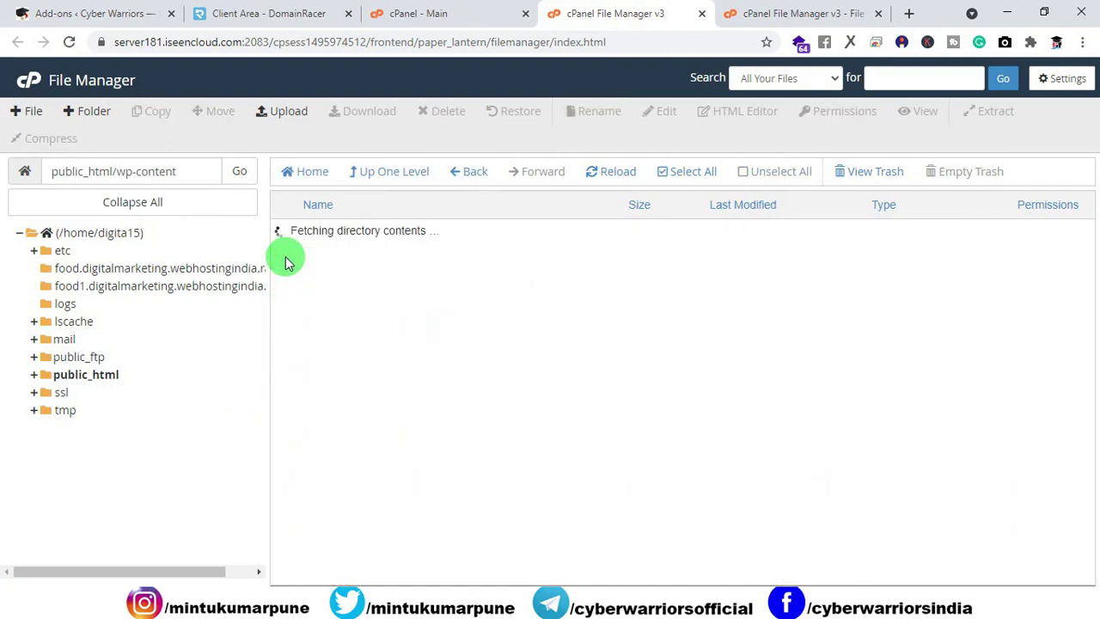
pyautogui.doubleClick(286, 259)
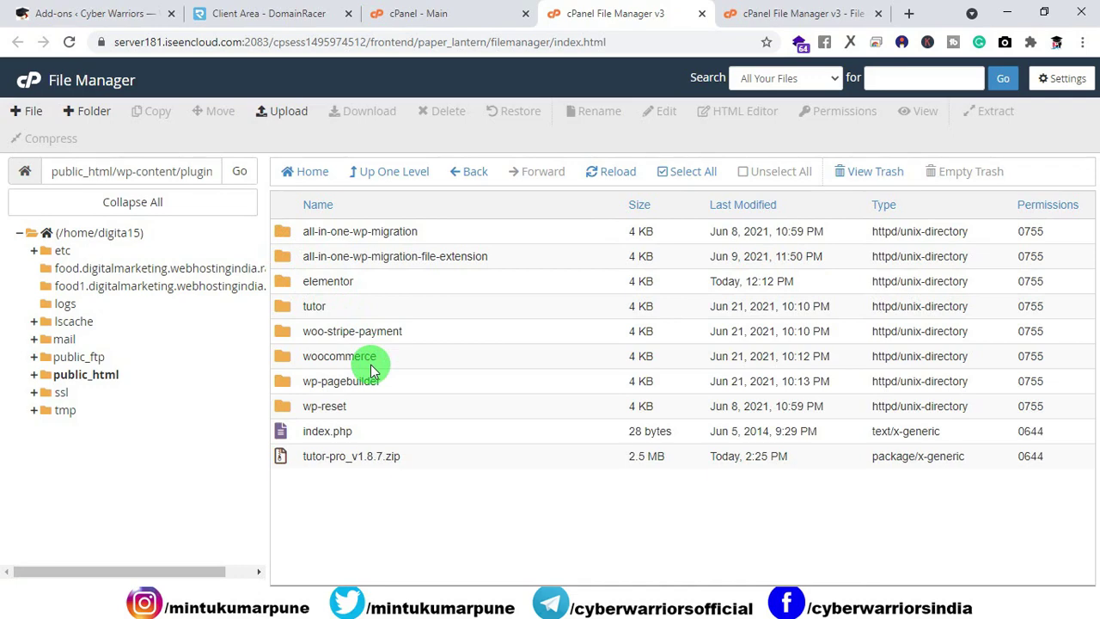
# Step: Extract tutor-pro_v1.8.7.zip into plugins and reload to show the tutor-pro_v1.8.7 folder
pyautogui.click(311, 462)
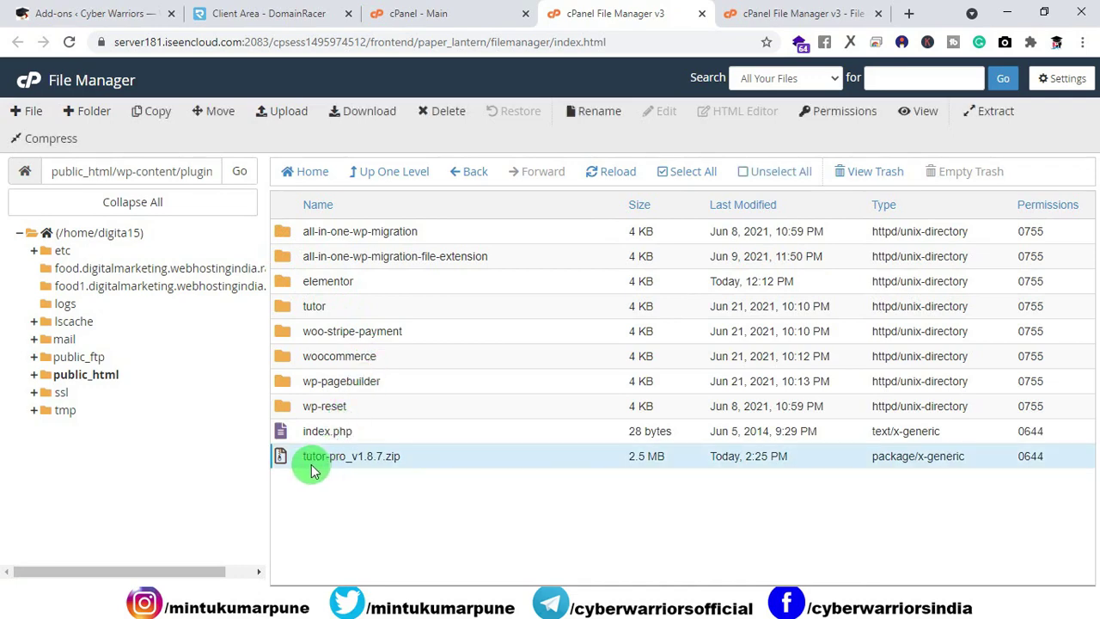
pyautogui.rightClick(359, 464)
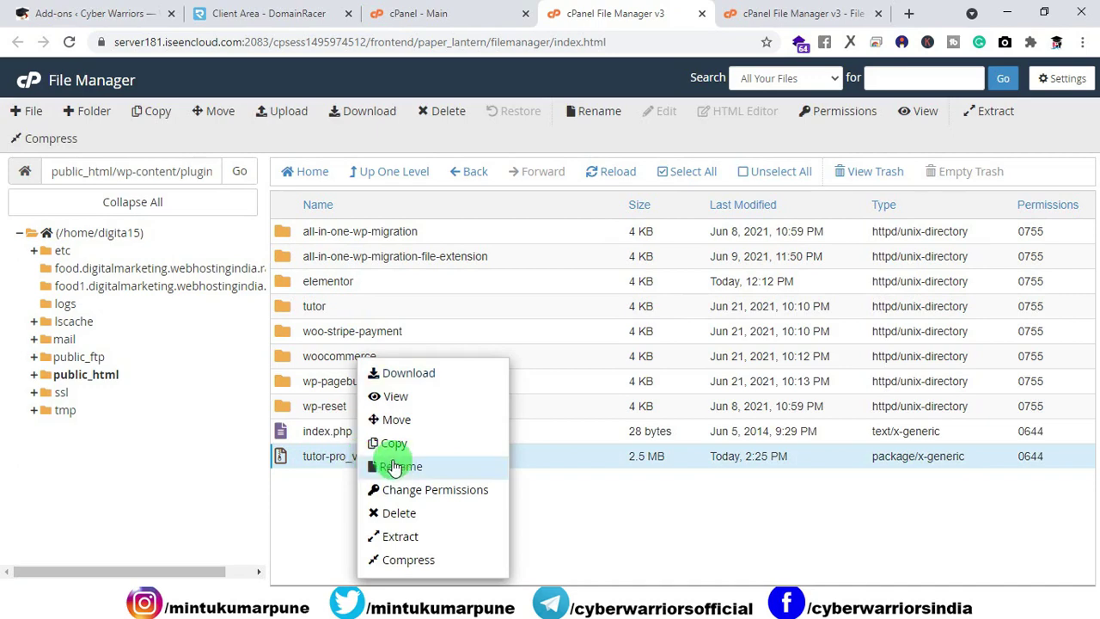
pyautogui.click(409, 541)
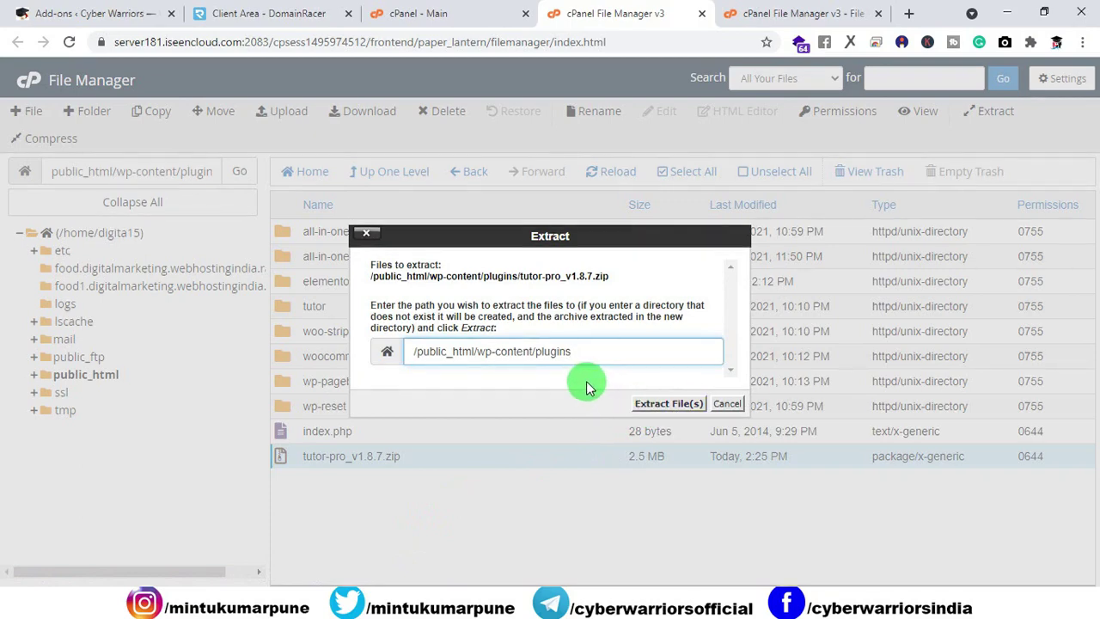
pyautogui.click(646, 401)
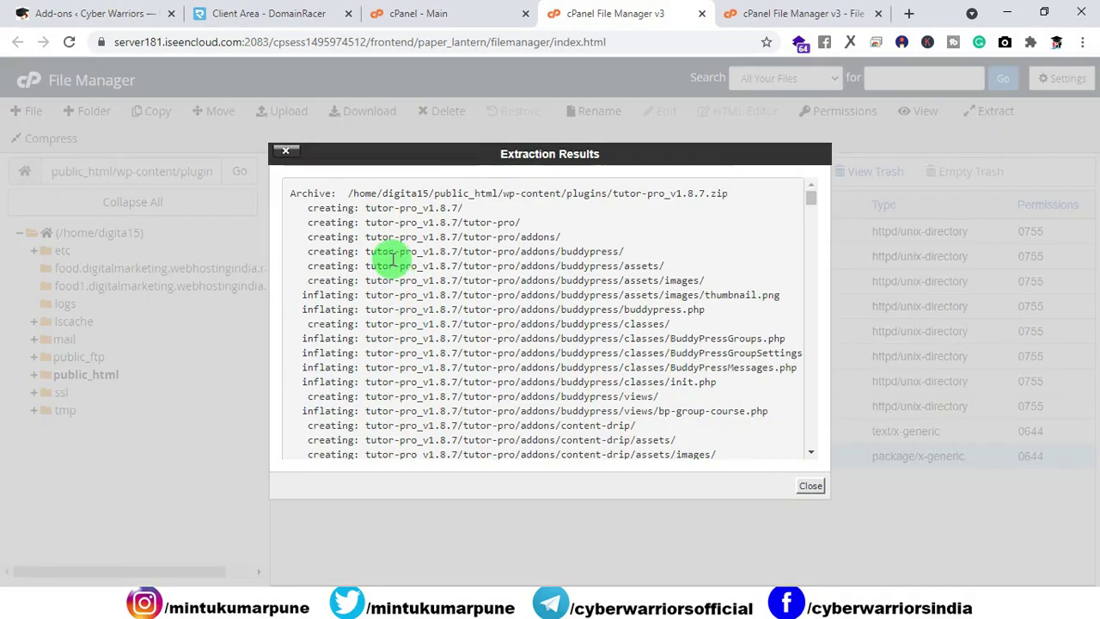
pyautogui.click(810, 486)
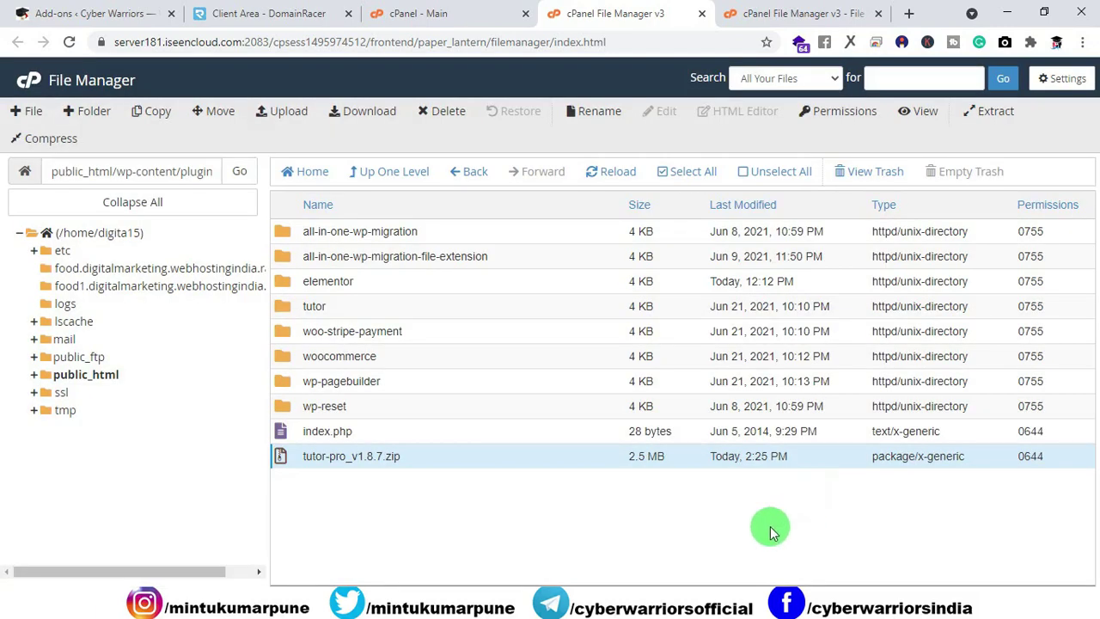
pyautogui.click(609, 176)
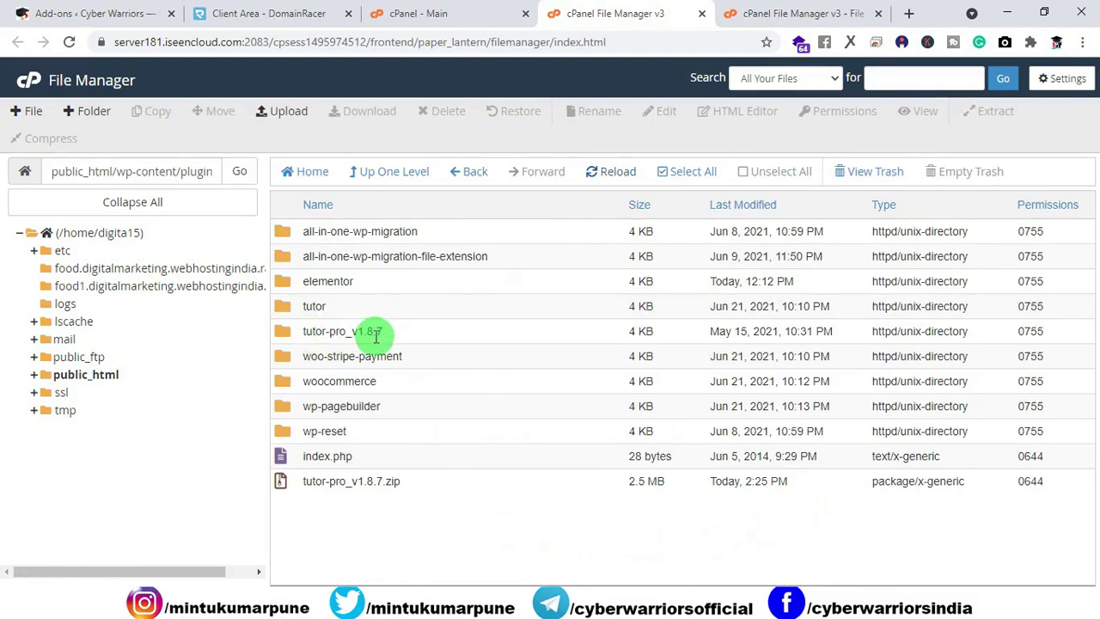
# Step: Move the inner tutor-pro folder out of tutor-pro_v1.8.7 into /public_html/wp-content/plugins/, then go up a level
pyautogui.doubleClick(286, 335)
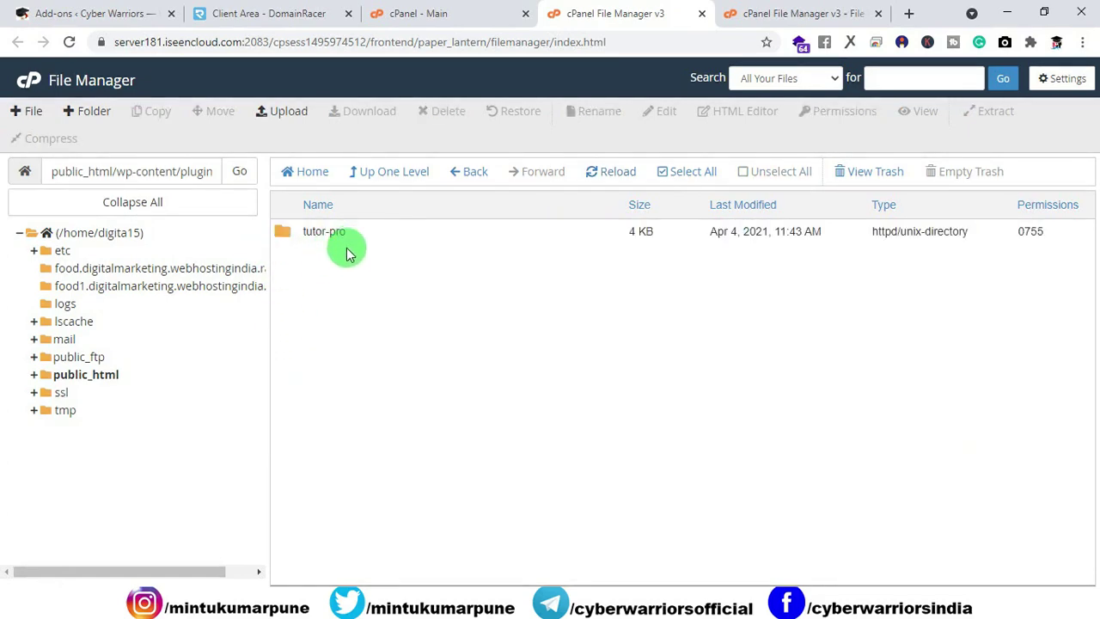
pyautogui.click(286, 244)
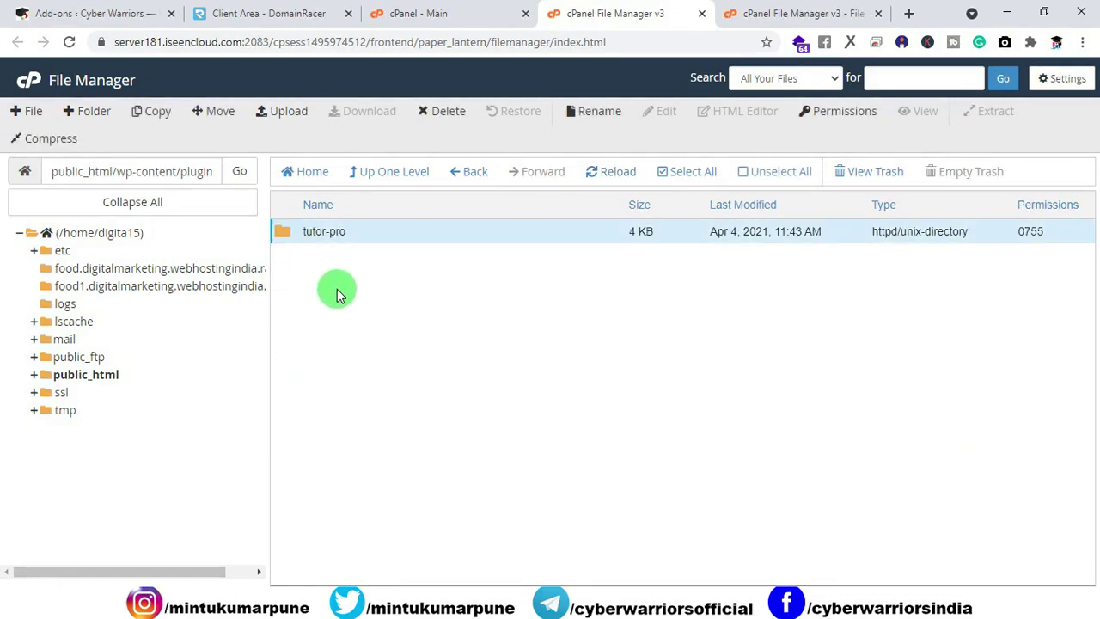
pyautogui.rightClick(287, 241)
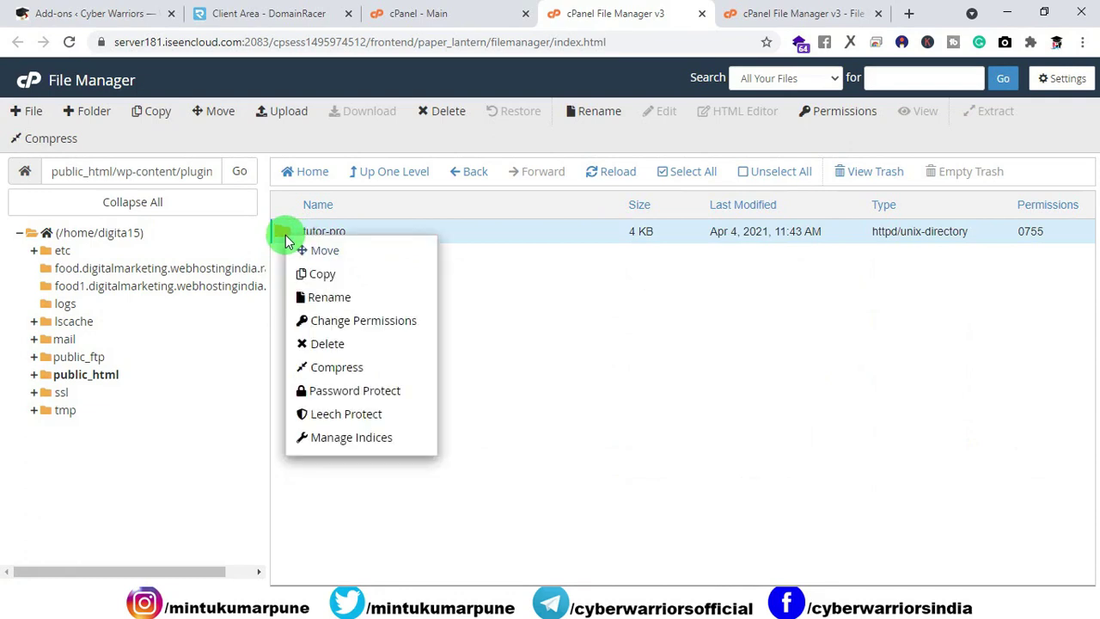
pyautogui.click(343, 250)
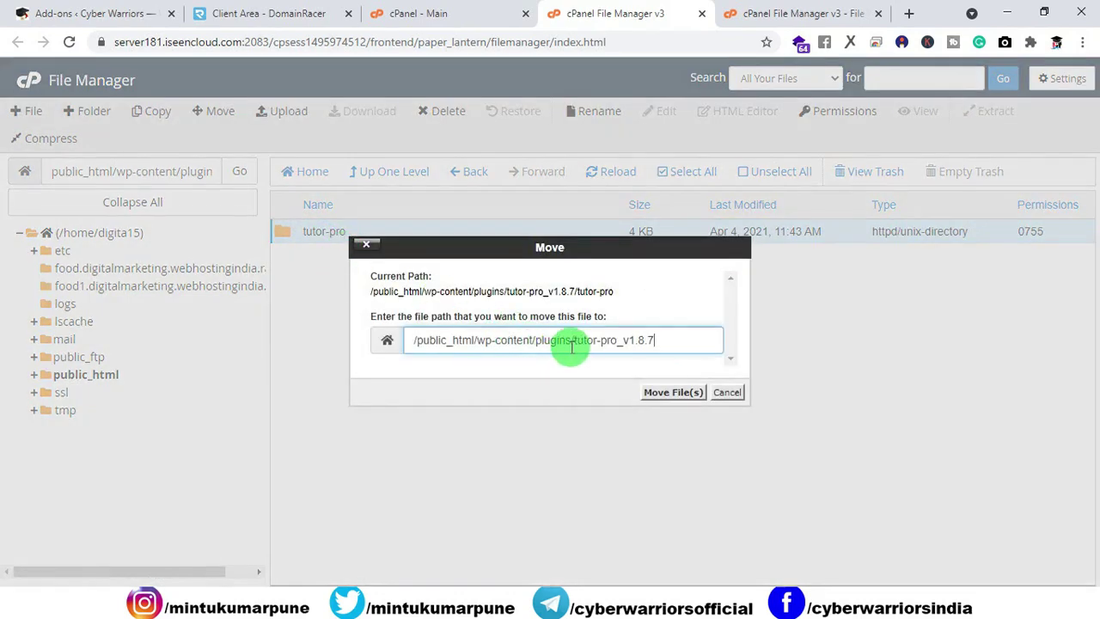
pyautogui.moveTo(575, 341); pyautogui.dragTo(679, 346)
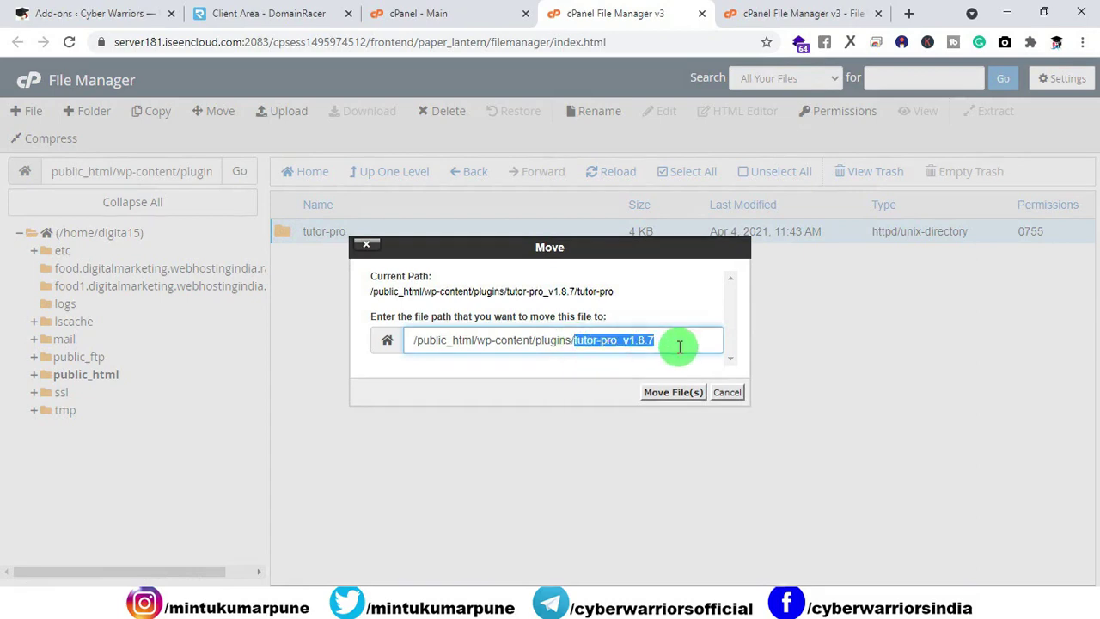
pyautogui.press('BackSpace')
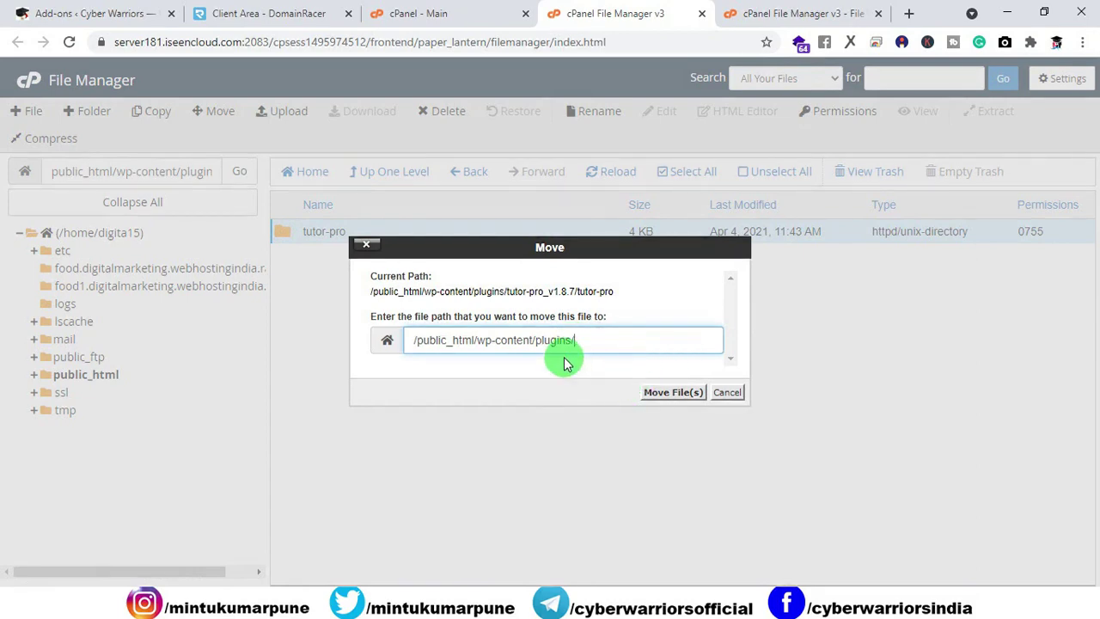
pyautogui.click(657, 395)
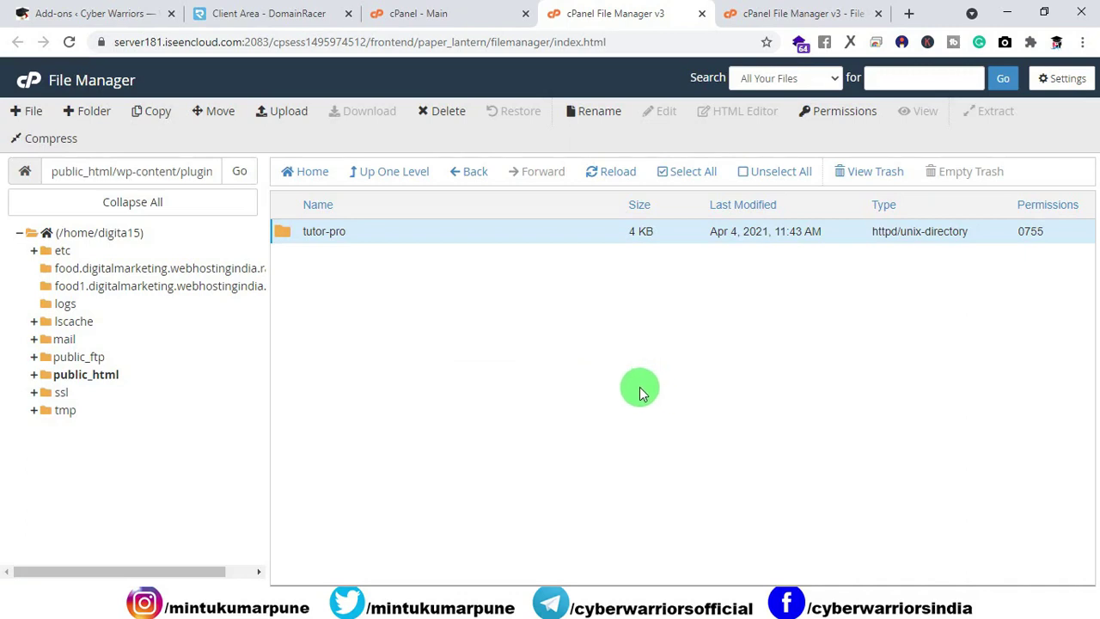
pyautogui.click(397, 176)
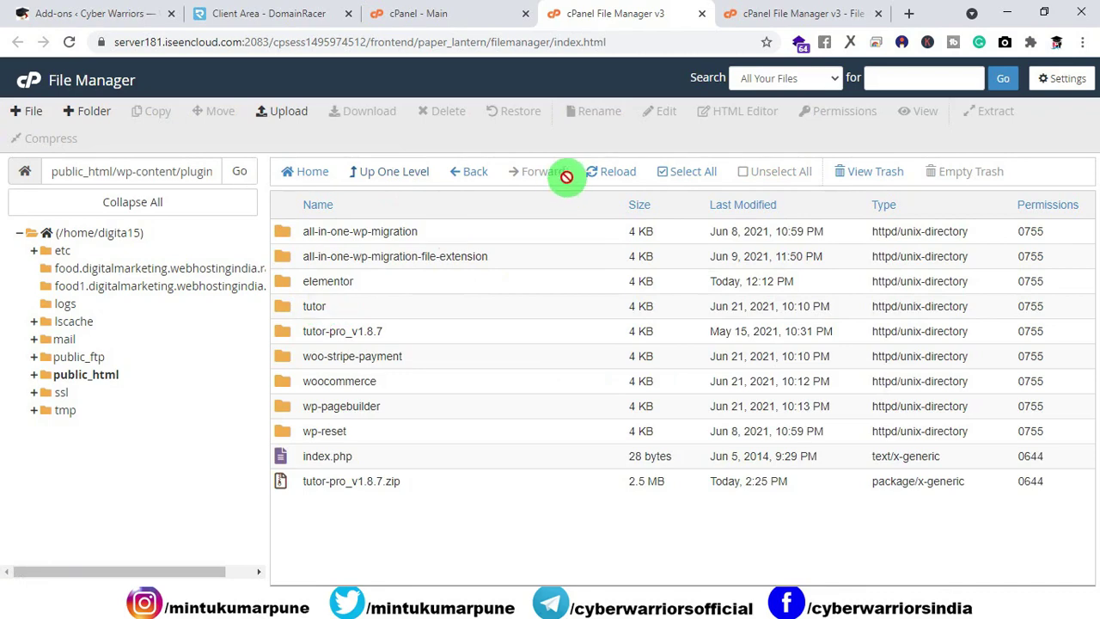
# Step: Reload plugins, verify tutor-pro's plugin files, then return to the WordPress Tutor LMS Add-ons page
pyautogui.click(603, 179)
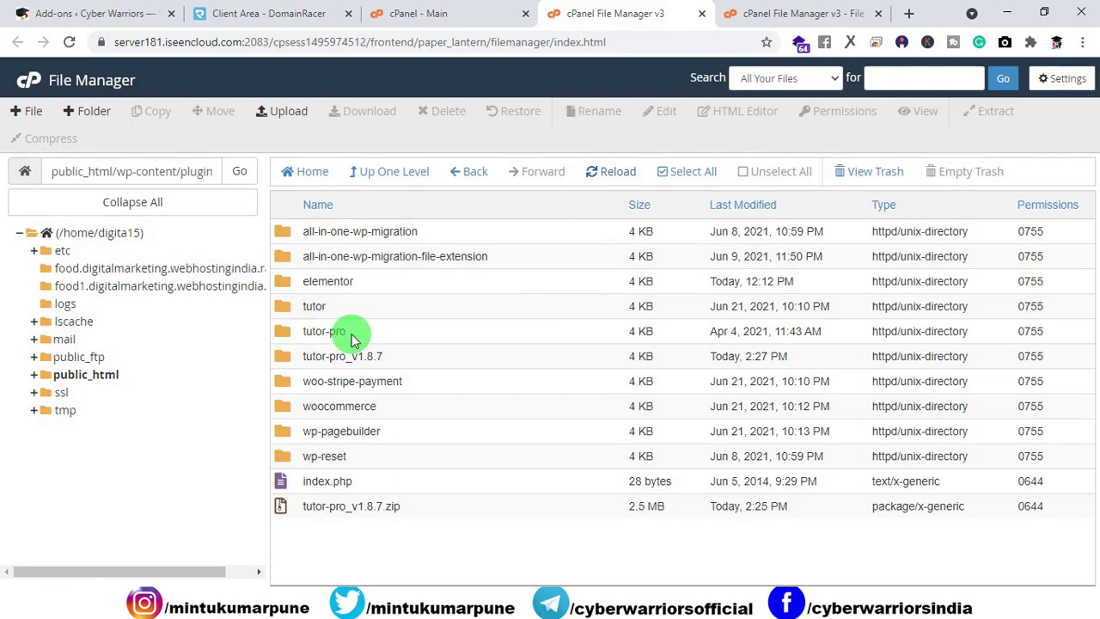
pyautogui.doubleClick(288, 338)
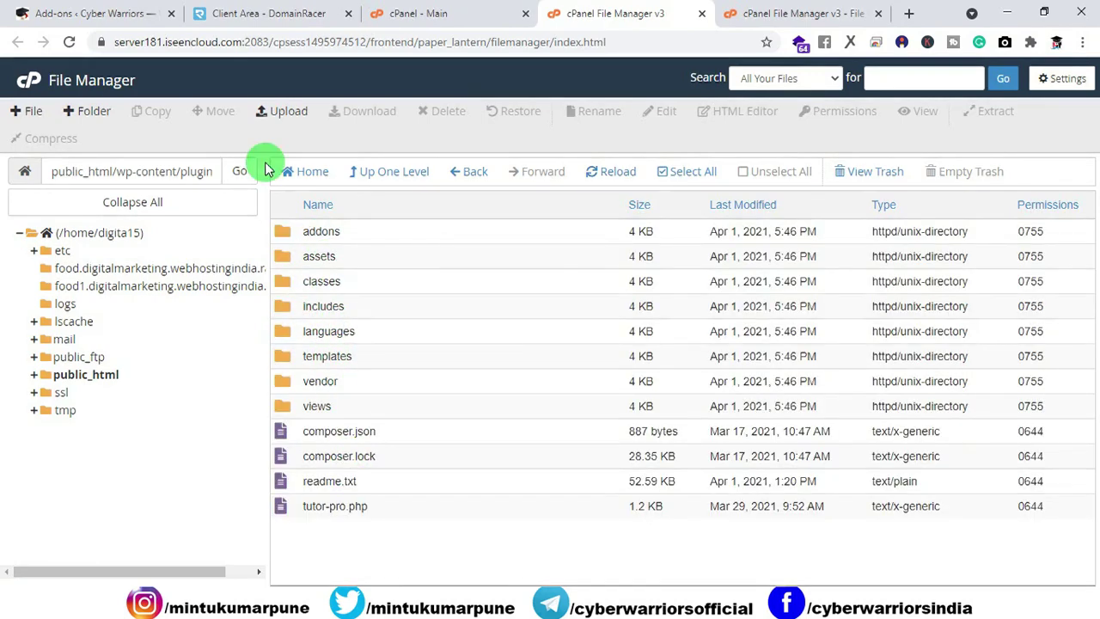
pyautogui.click(120, 13)
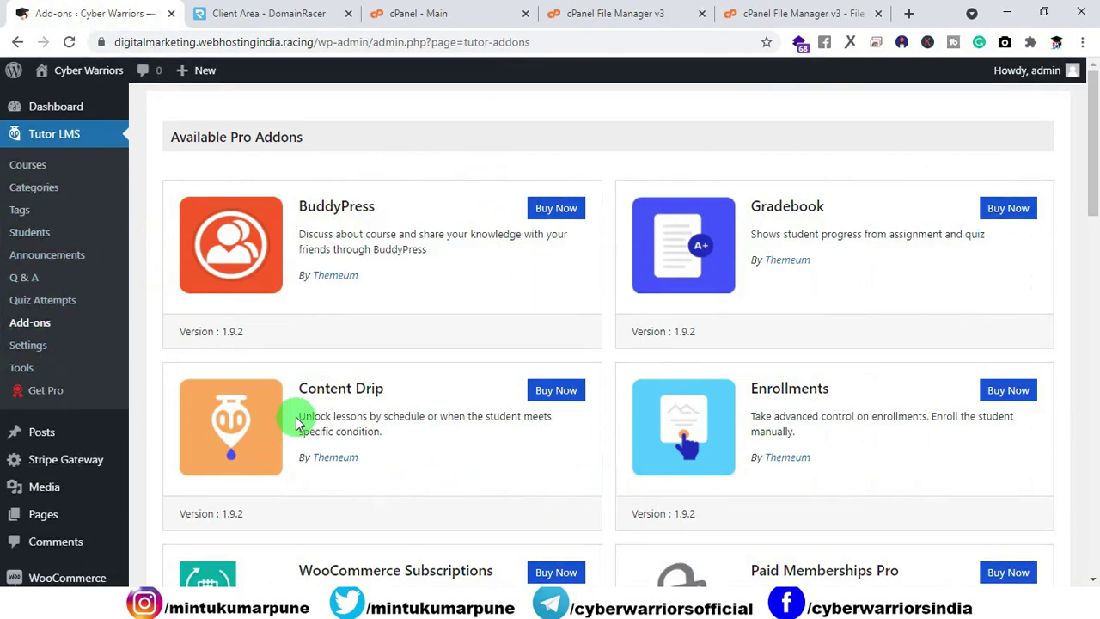
# Step: Open the Installed Plugins list, briefly checking the cPanel and DomainRacer tabs
pyautogui.scroll(-3, 77, 391)
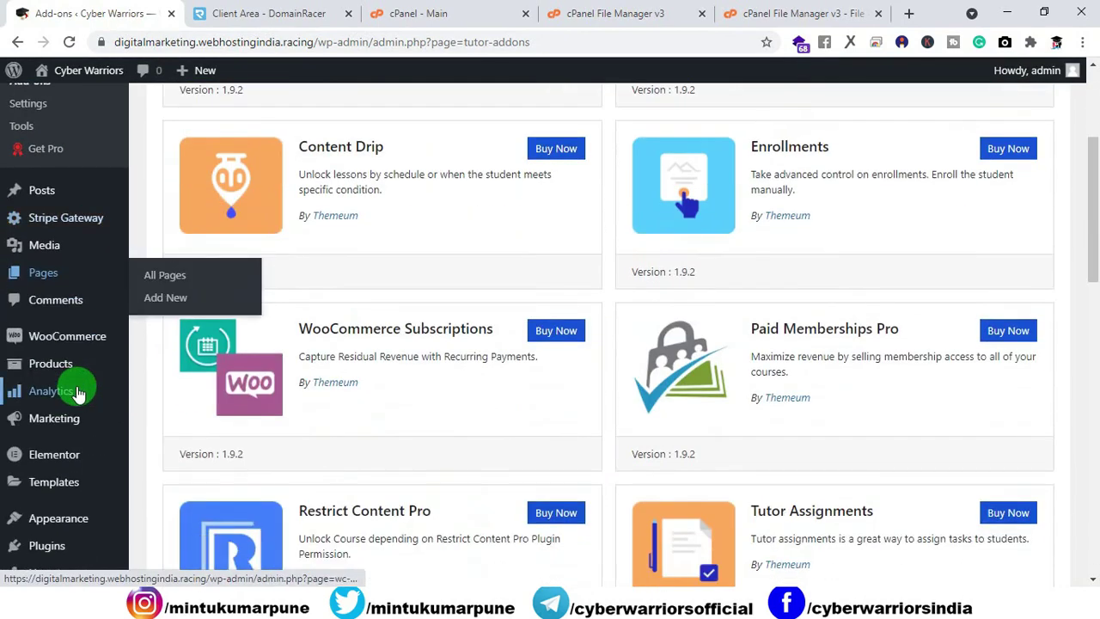
pyautogui.click(40, 554)
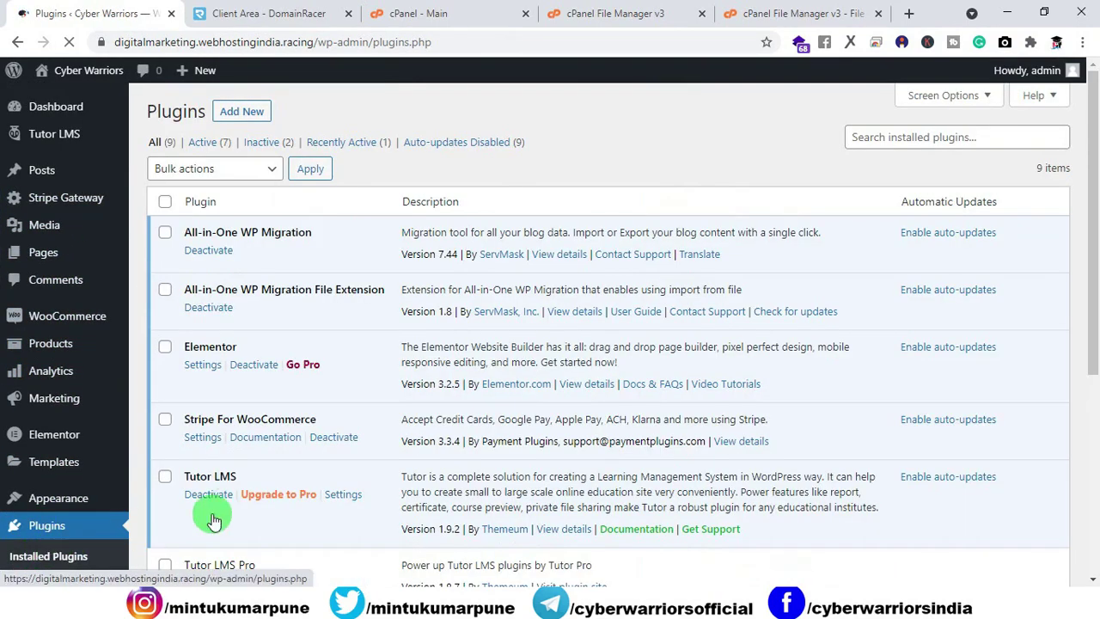
pyautogui.scroll(-2, 327, 416)
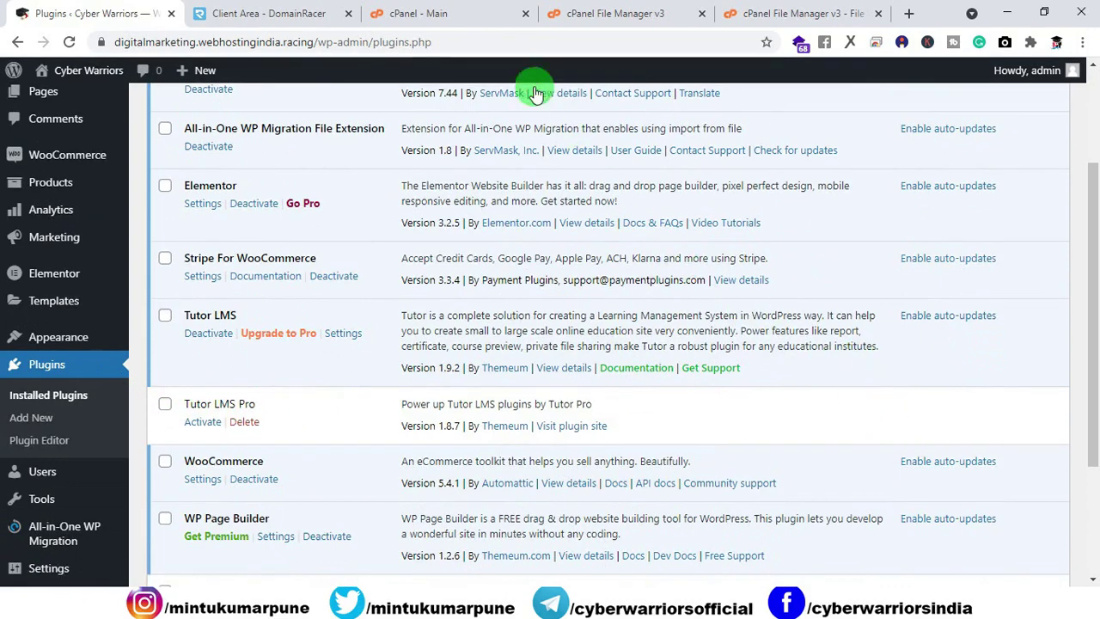
pyautogui.click(430, 14)
pyautogui.click(605, 14)
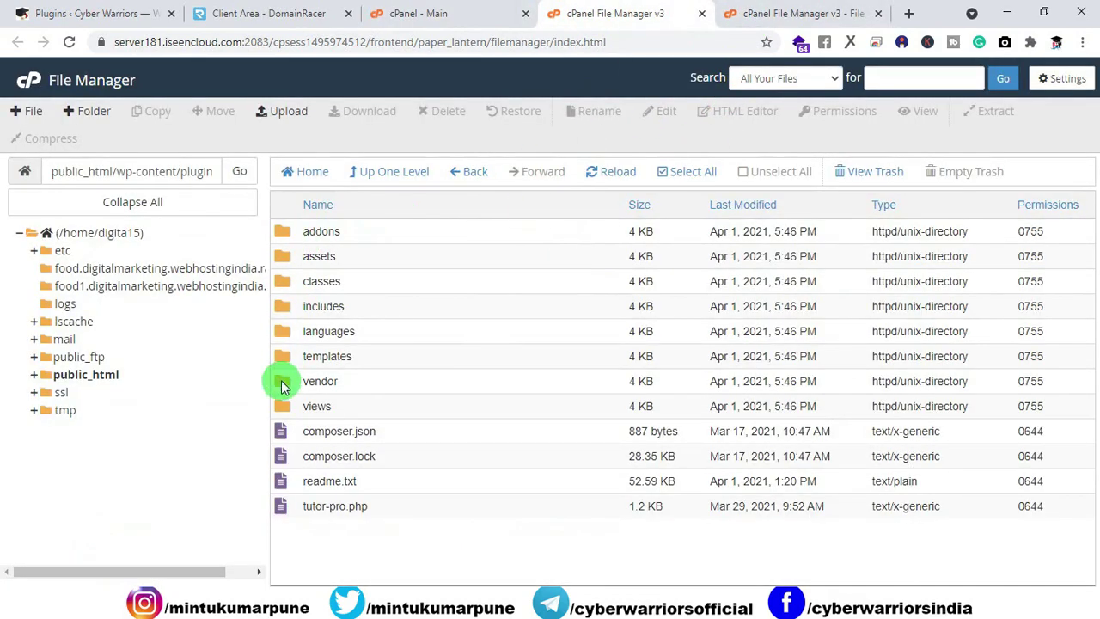
pyautogui.click(256, 24)
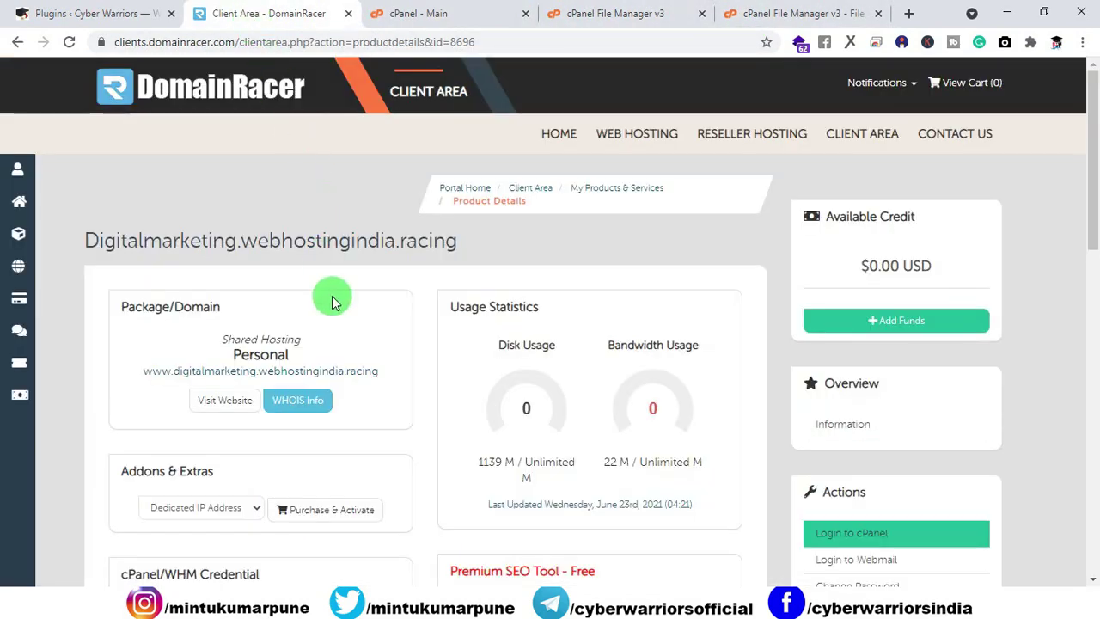
pyautogui.click(103, 14)
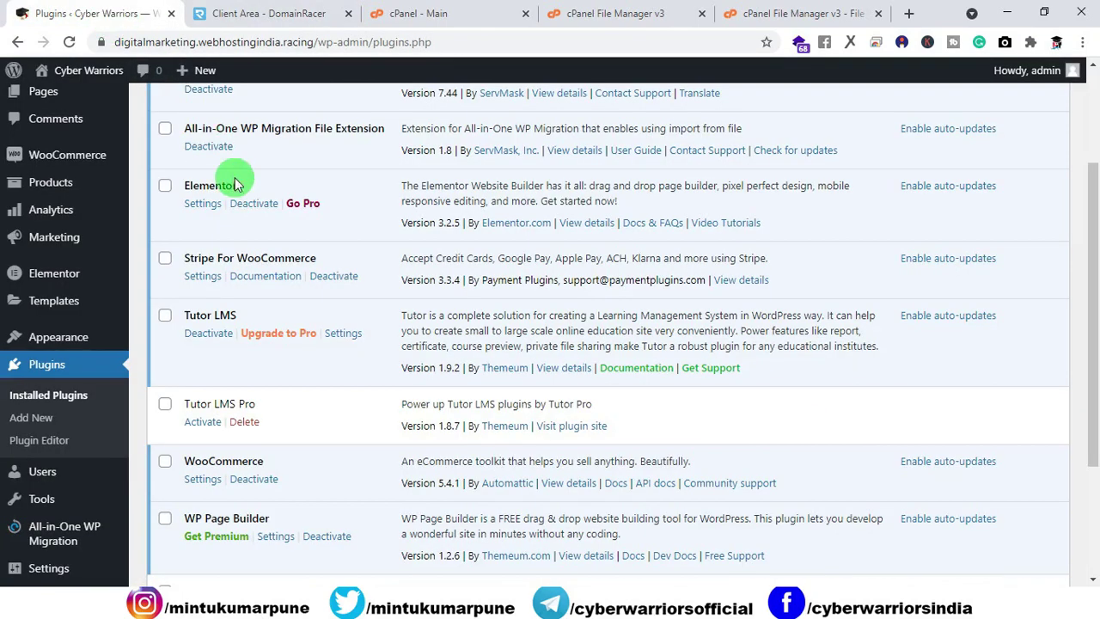
# Step: Activate the Tutor LMS Pro plugin and go to the admin Dashboard
pyautogui.click(200, 424)
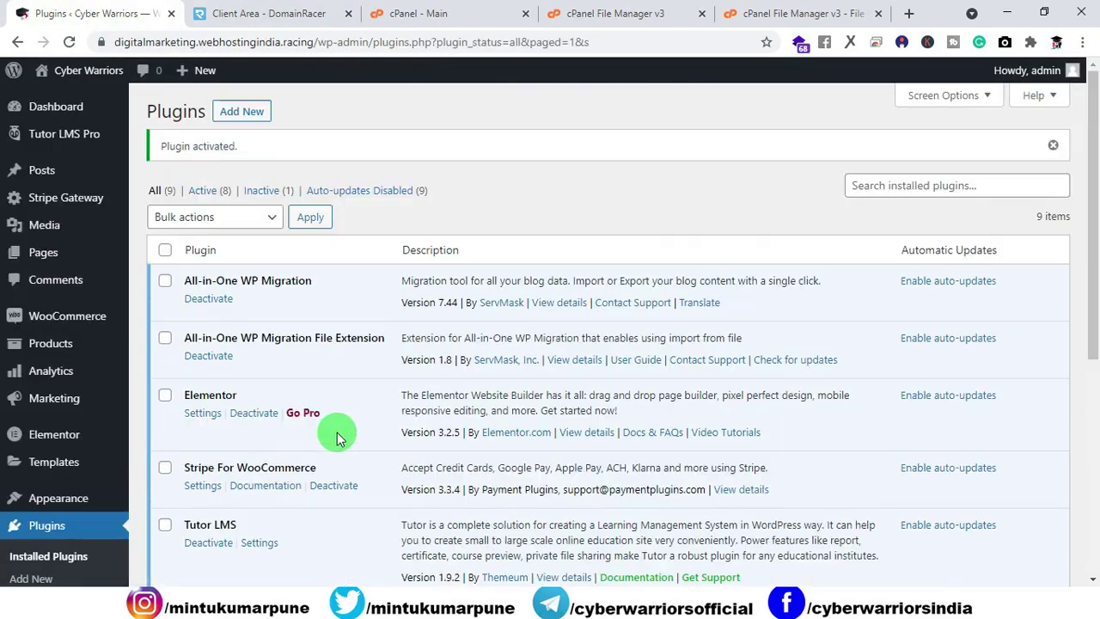
pyautogui.scroll(-3, 337, 432)
pyautogui.scroll(-2, 280, 461)
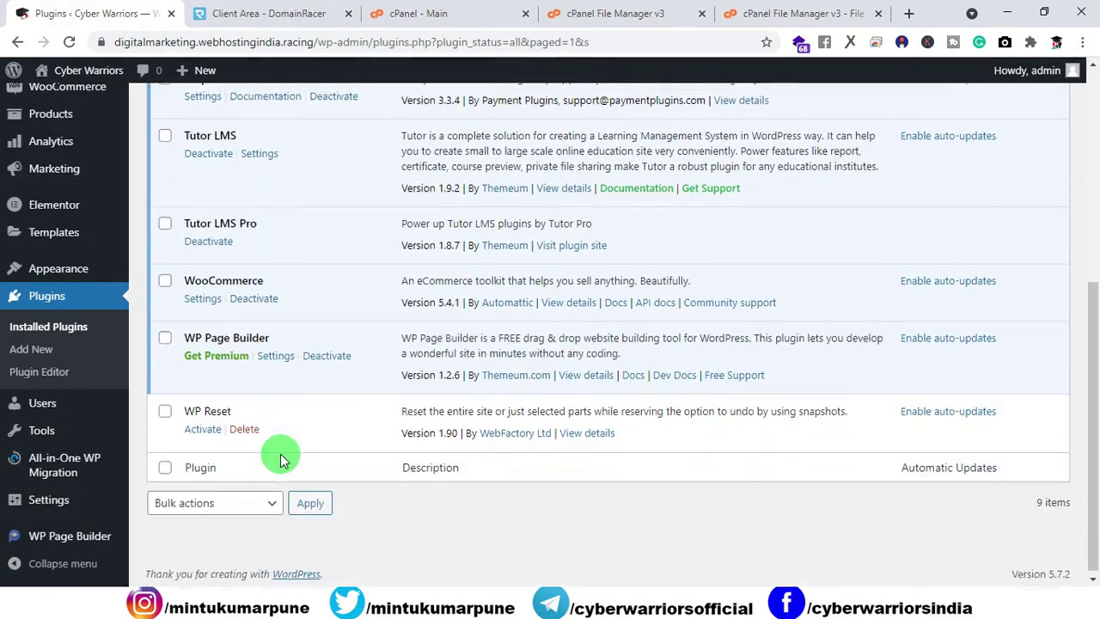
pyautogui.scroll(5, 277, 449)
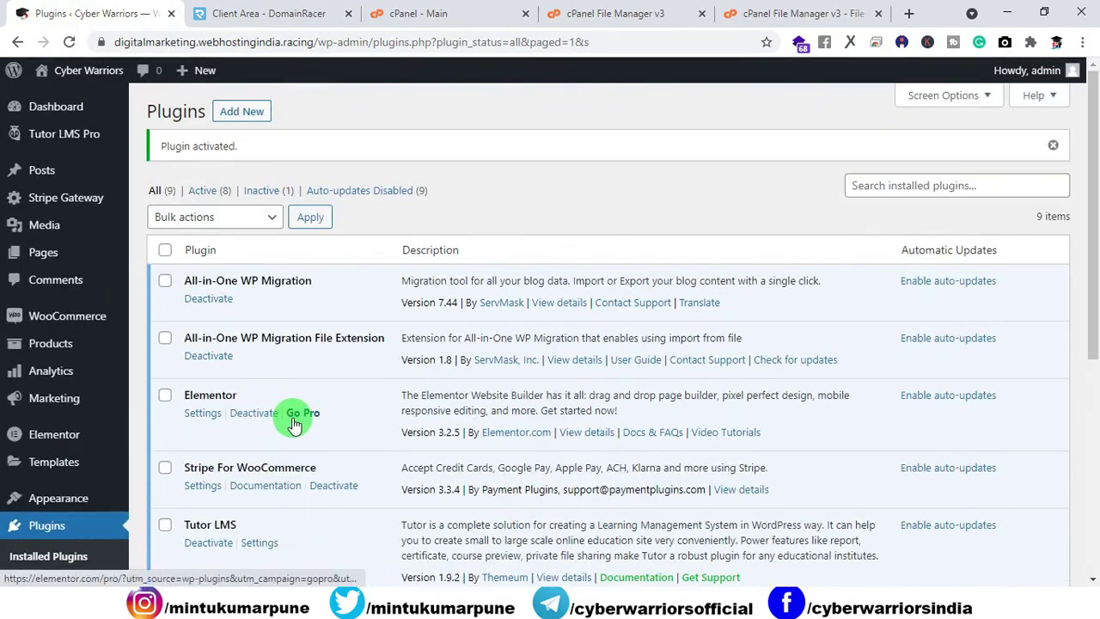
pyautogui.scroll(-2, 292, 423)
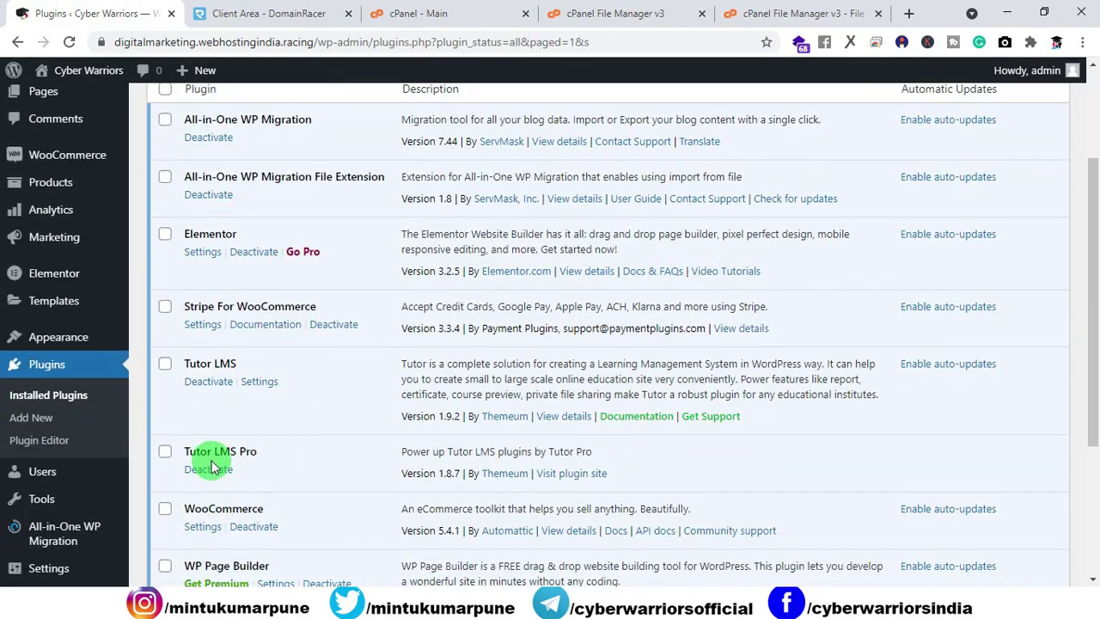
pyautogui.click(209, 469)
pyautogui.click(44, 111)
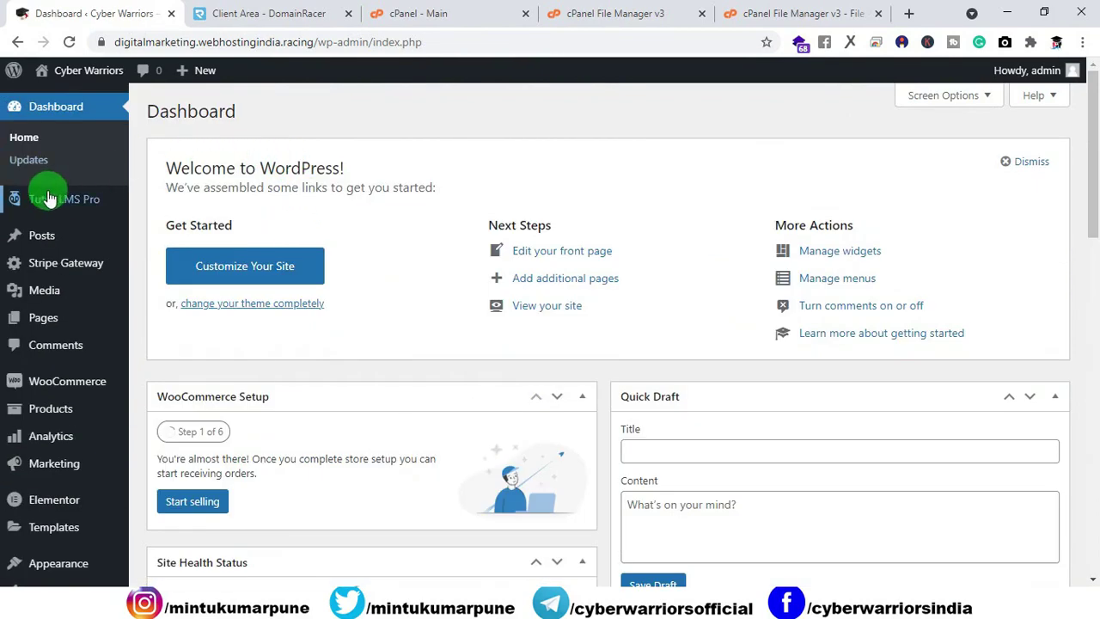
pyautogui.moveTo(35, 199)
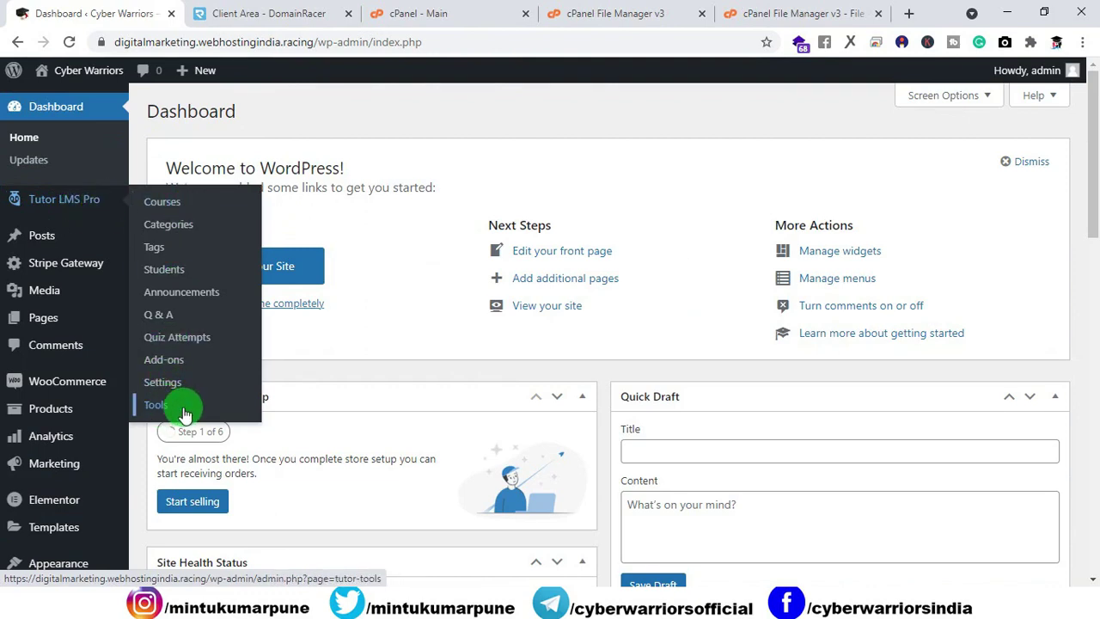
pyautogui.click(165, 361)
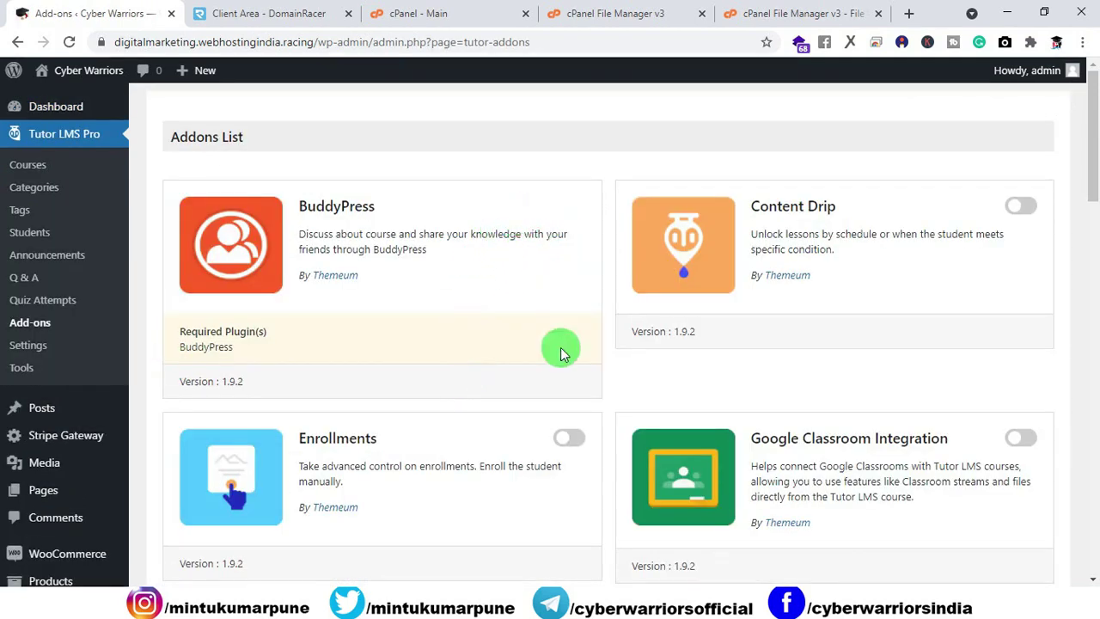
pyautogui.click(570, 439)
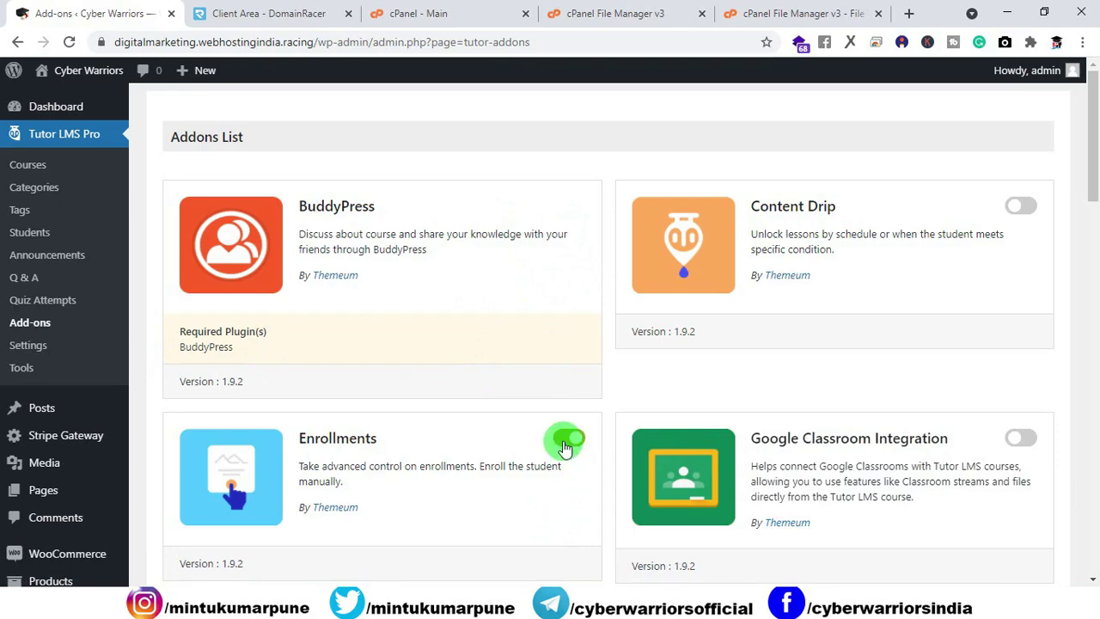
pyautogui.scroll(-20, 567, 403)
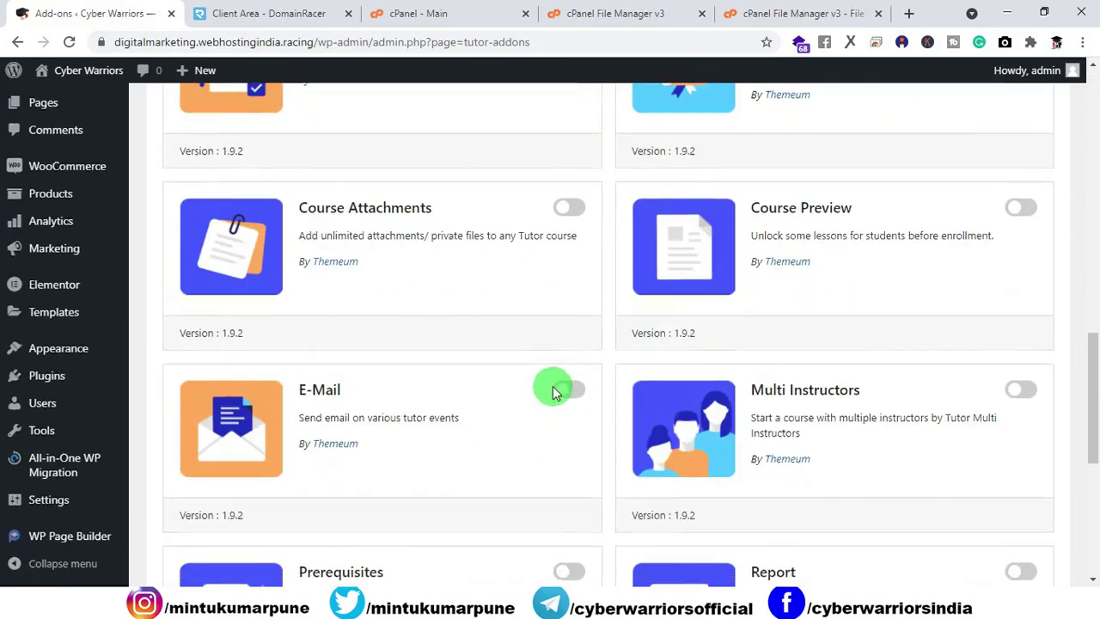
pyautogui.scroll(15, 553, 388)
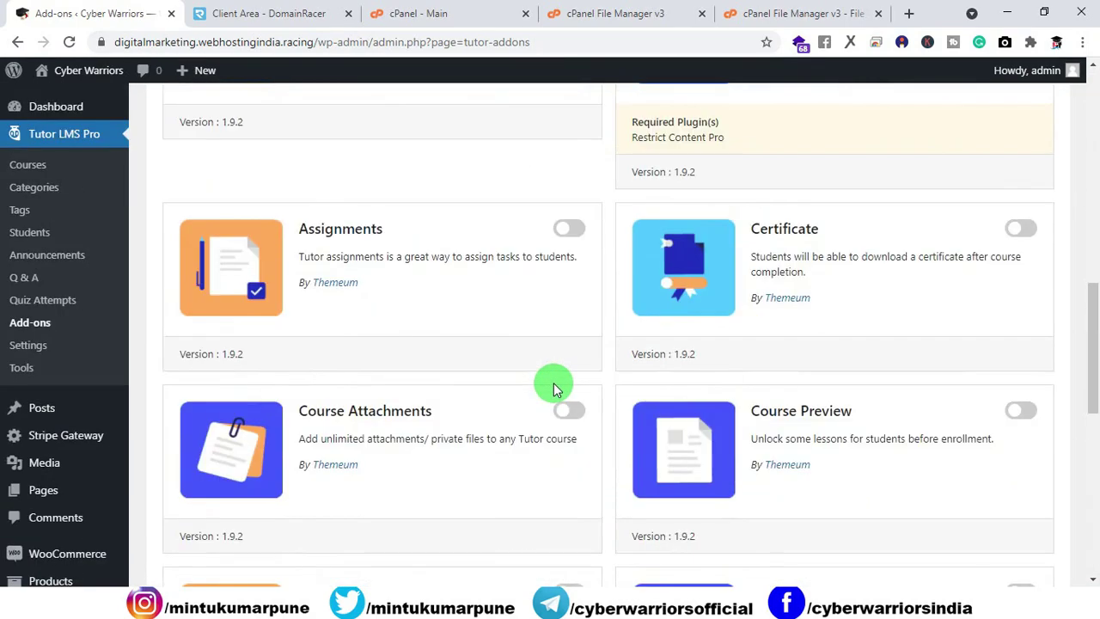
pyautogui.scroll(-15, 553, 386)
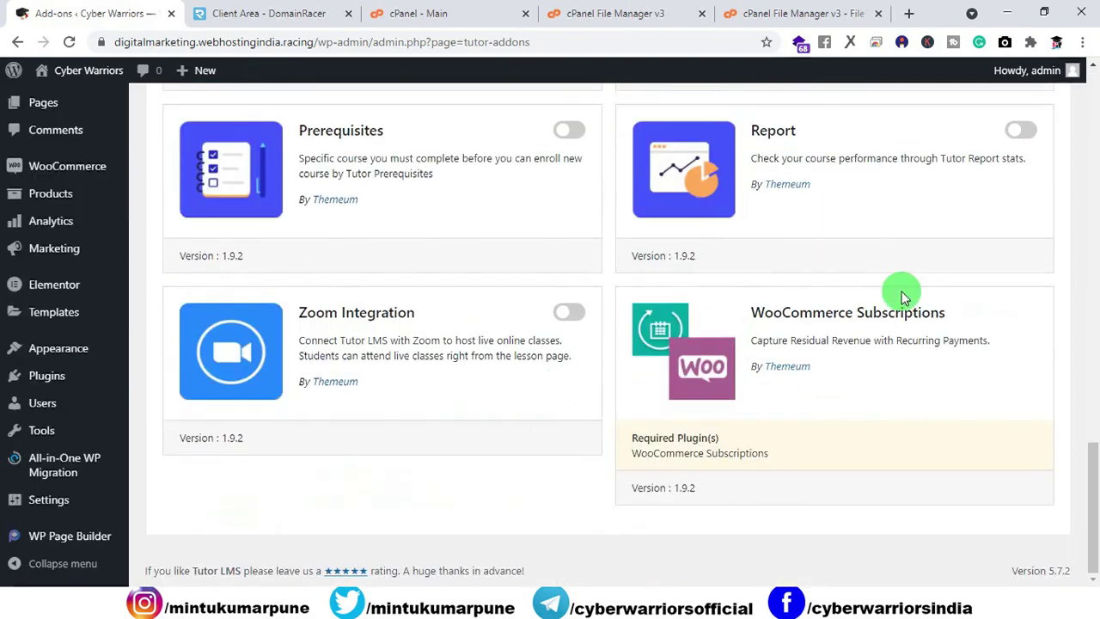
pyautogui.scroll(20, 557, 352)
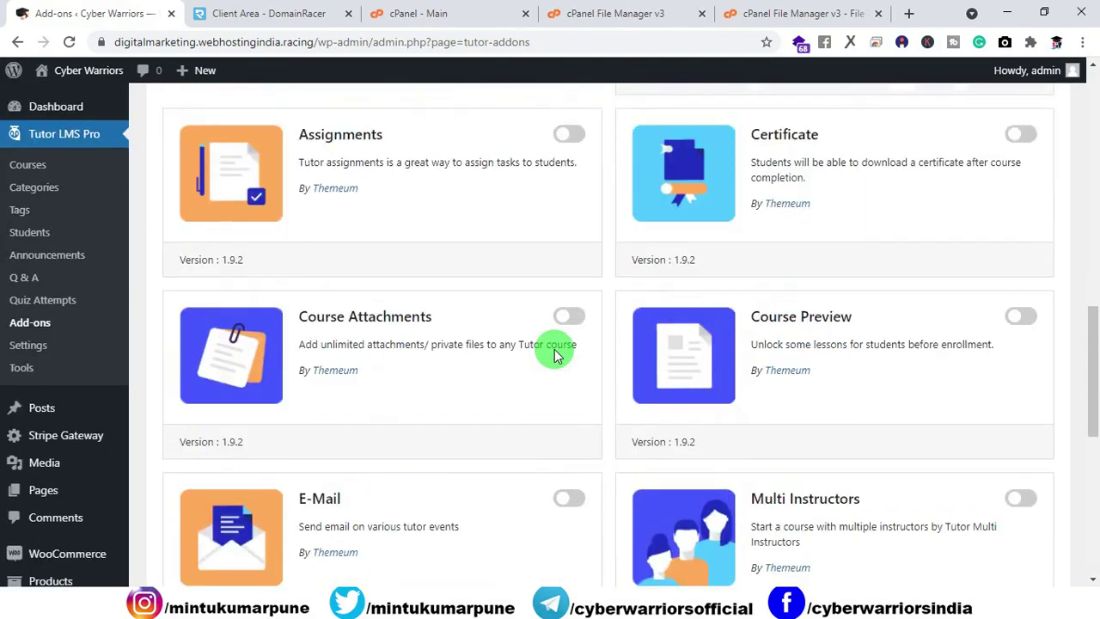
pyautogui.scroll(1, 554, 354)
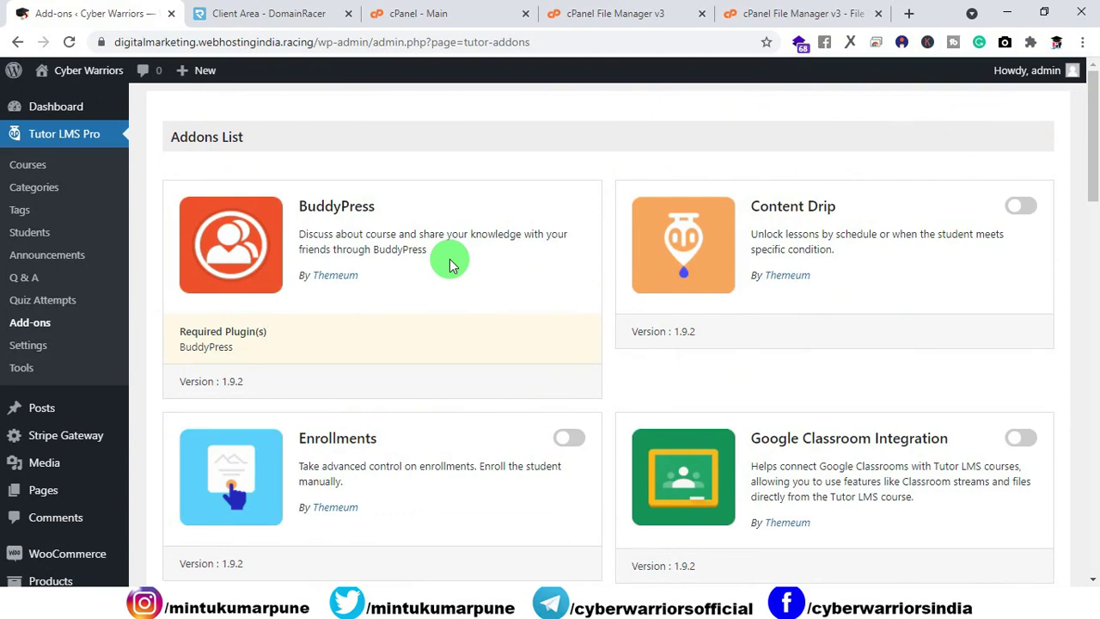
# Step: Close the cPanel Main, both File Manager and DomainRacer tabs, then open the Cyber Warriors homepage
pyautogui.click(525, 14)
pyautogui.click(526, 15)
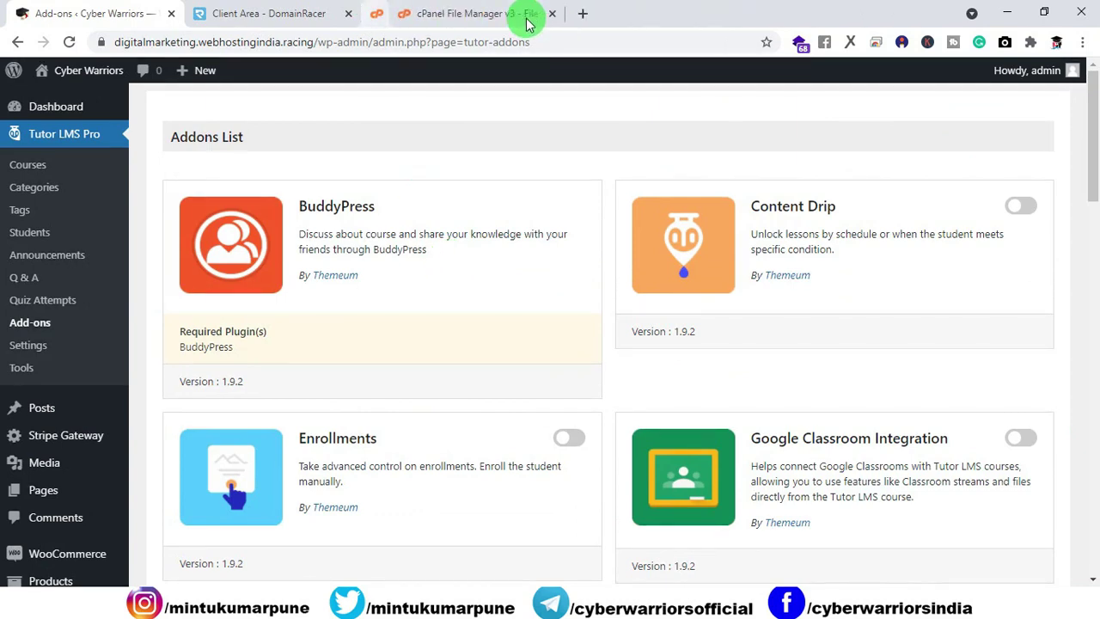
pyautogui.click(344, 14)
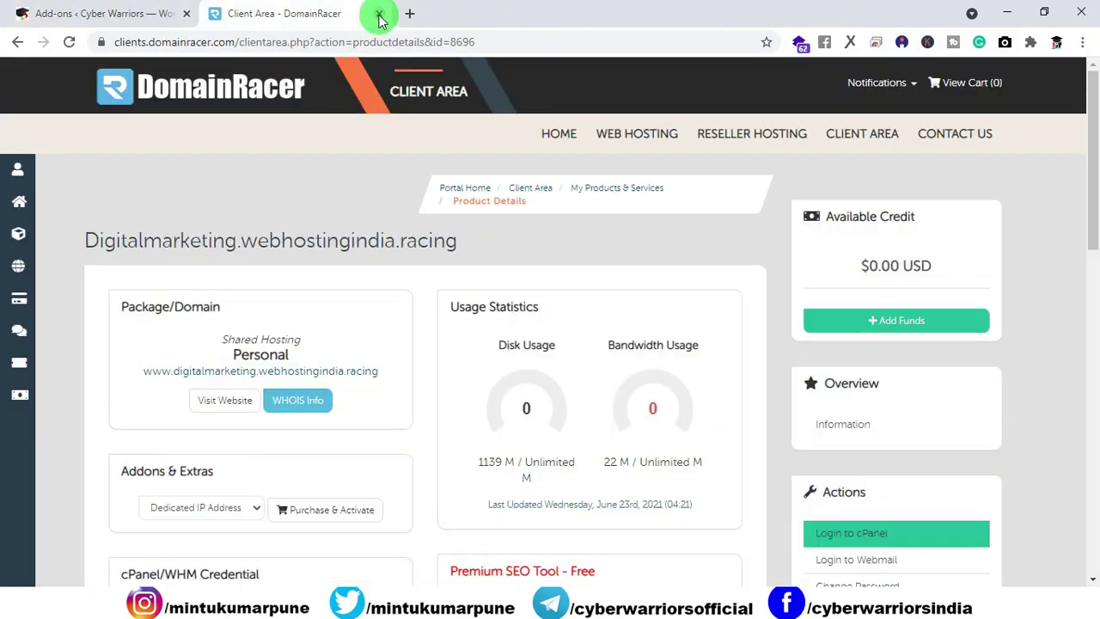
pyautogui.click(379, 15)
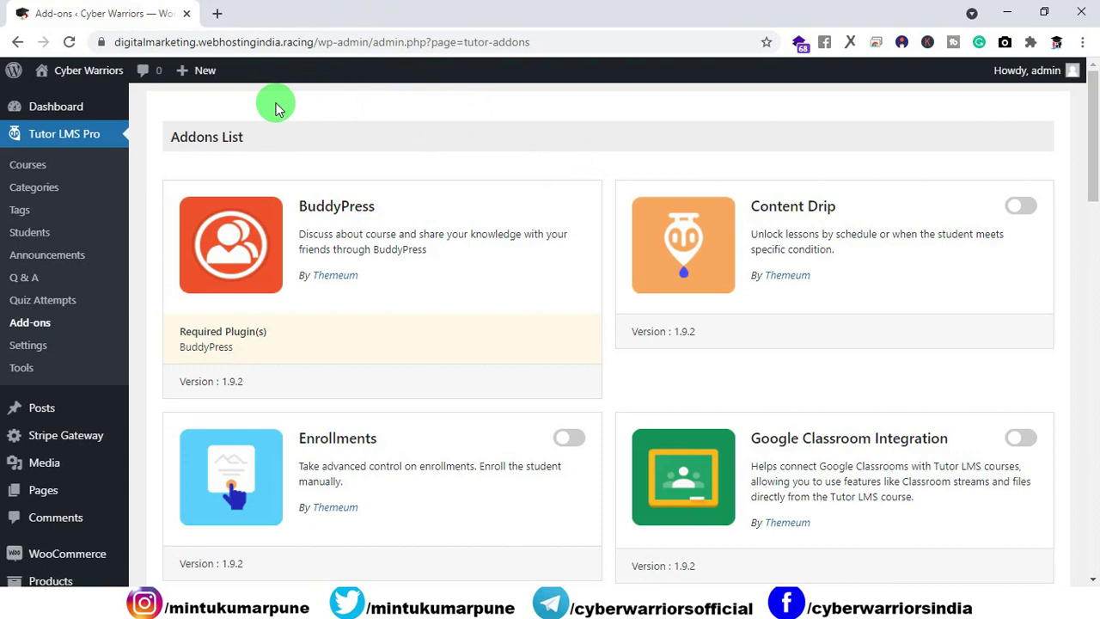
pyautogui.click(218, 13)
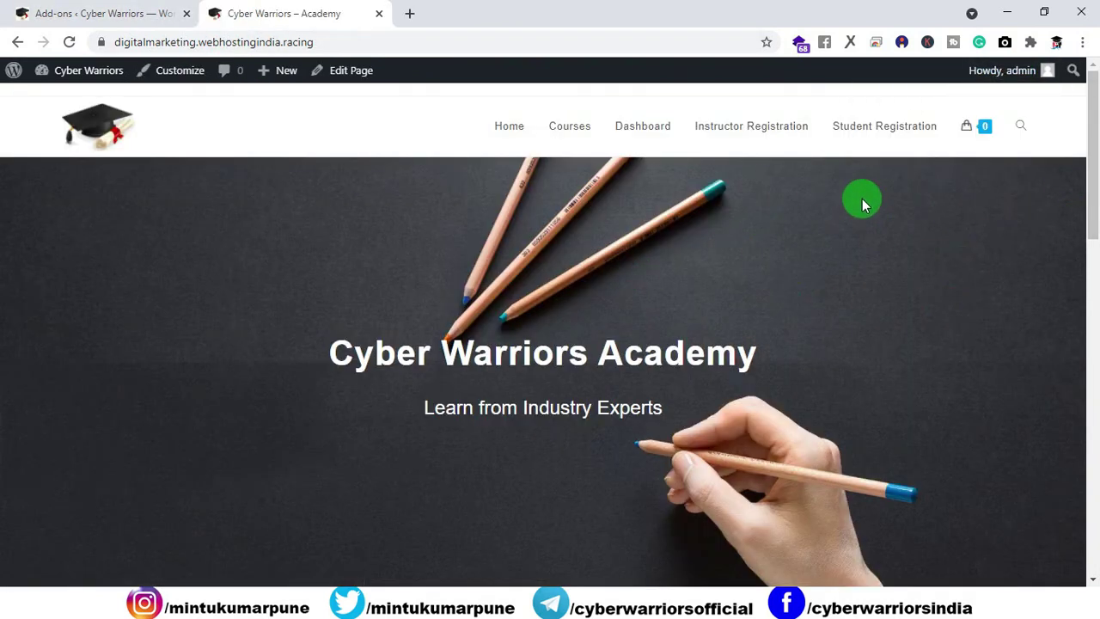
# Step: Open the student dashboard and launch the Painting course in a new tab
pyautogui.click(642, 129)
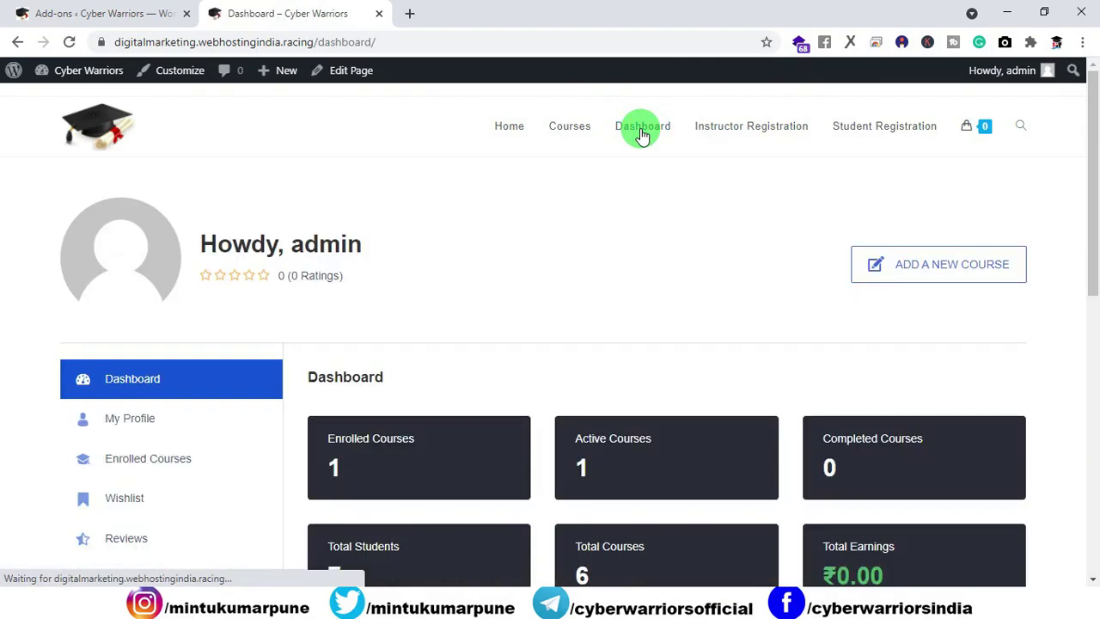
pyautogui.scroll(-4, 329, 167)
pyautogui.scroll(1, 343, 172)
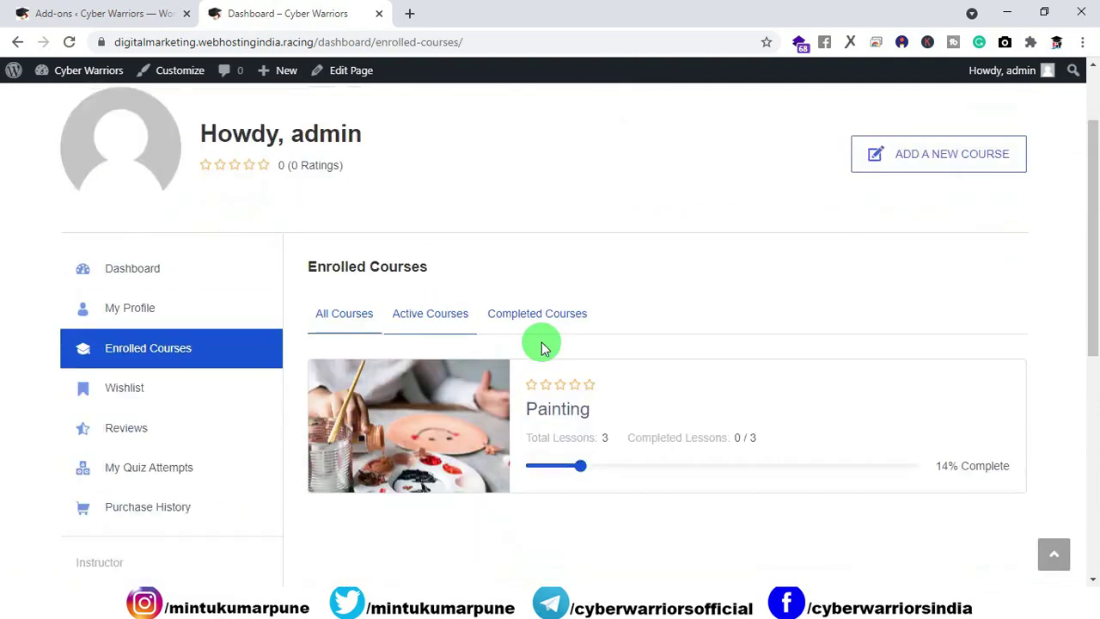
pyautogui.scroll(-1, 515, 361)
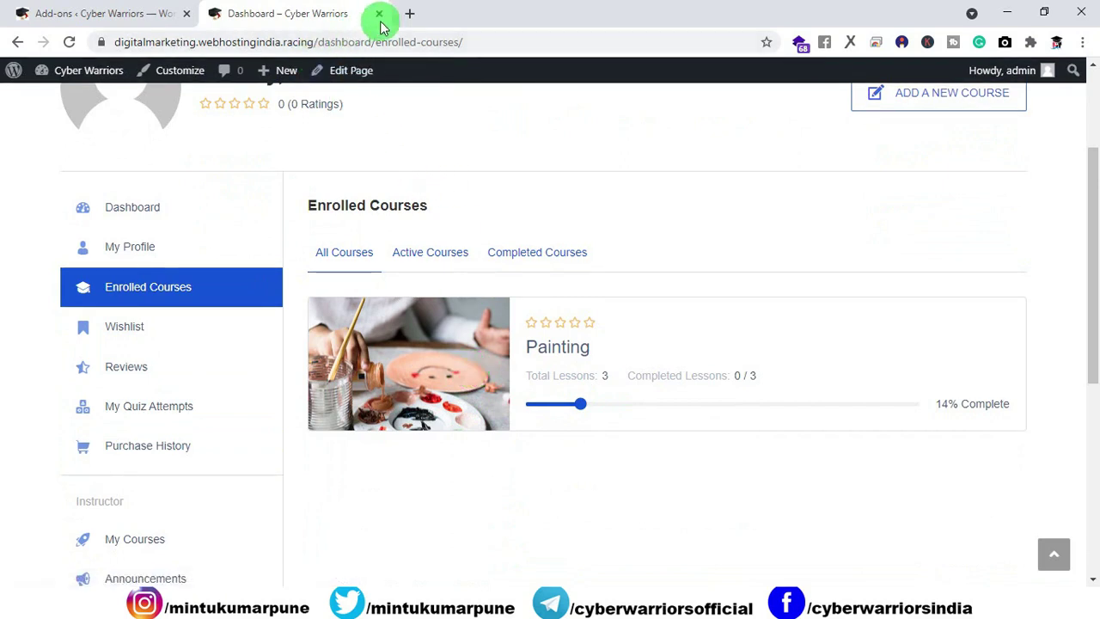
pyautogui.moveTo(409, 24); pyautogui.dragTo(409, 20)
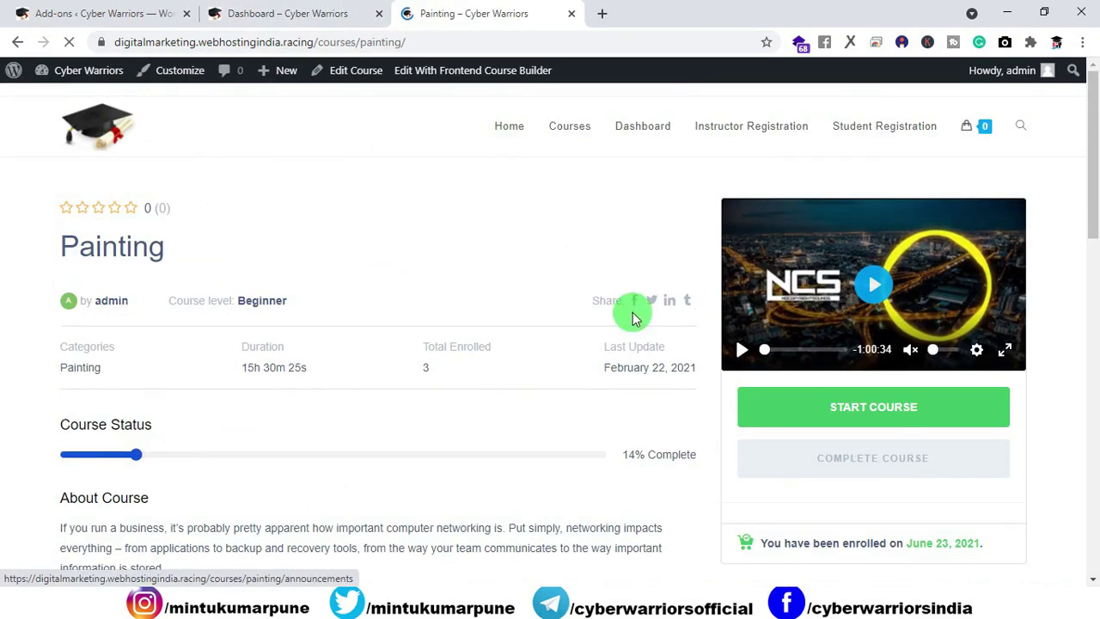
# Step: Expand the Introduction and Requirements topics to list their lessons
pyautogui.scroll(-10, 516, 361)
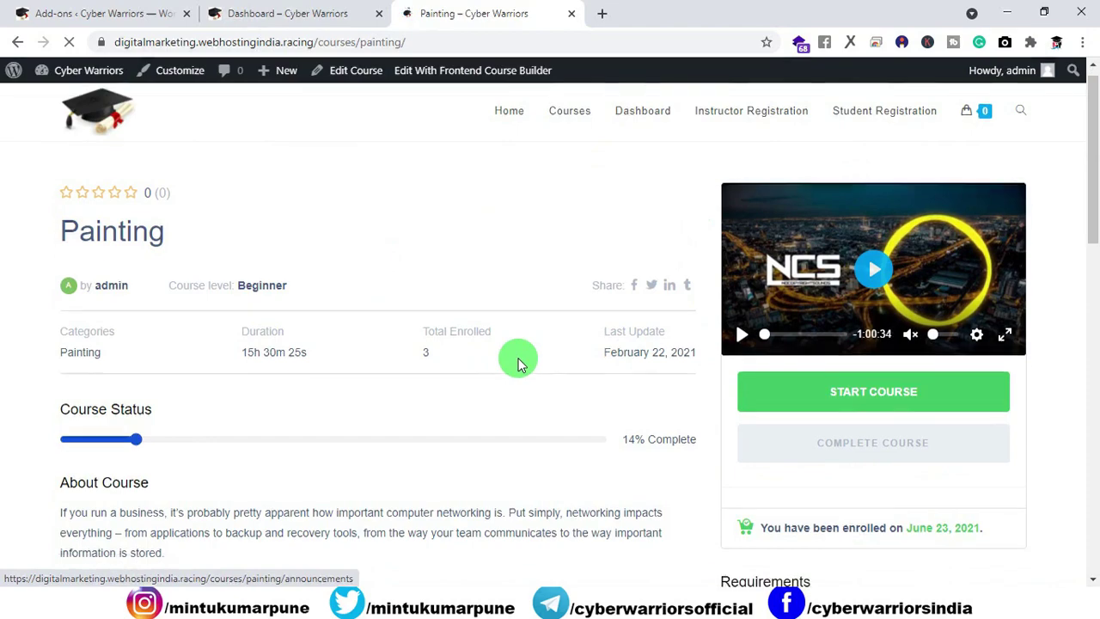
pyautogui.scroll(-2, 497, 335)
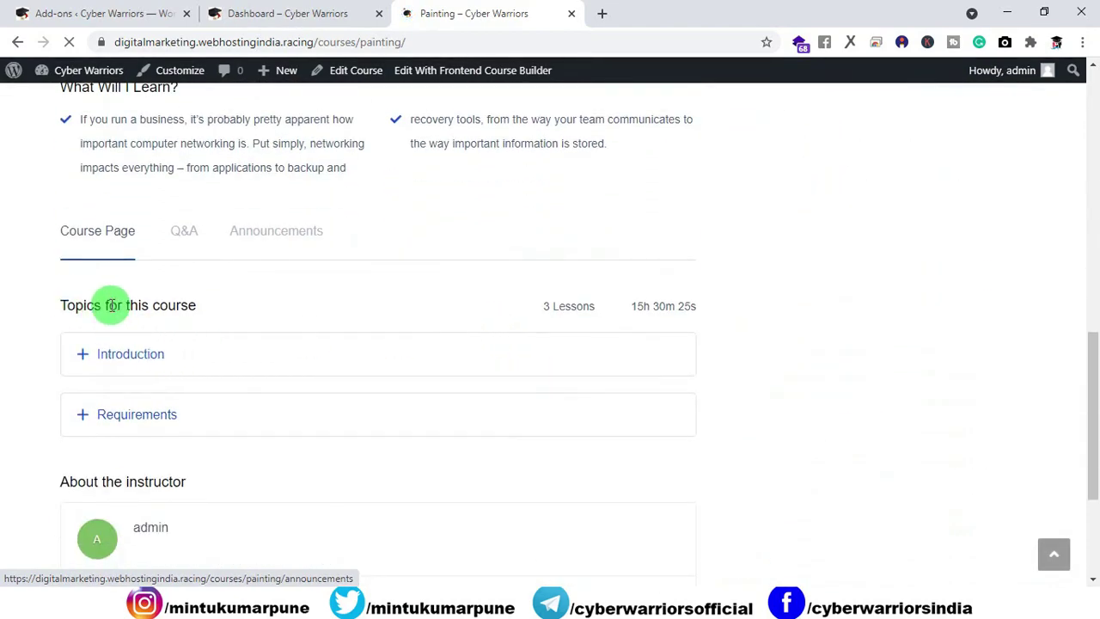
pyautogui.click(91, 359)
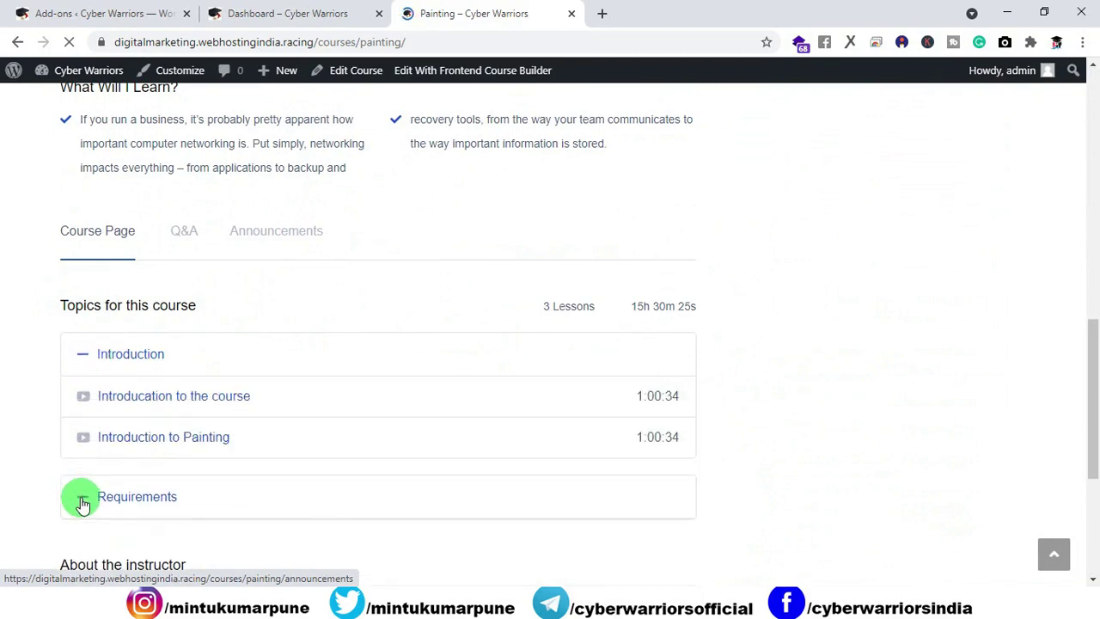
pyautogui.click(82, 497)
pyautogui.scroll(-1, 181, 513)
pyautogui.scroll(-1, 180, 513)
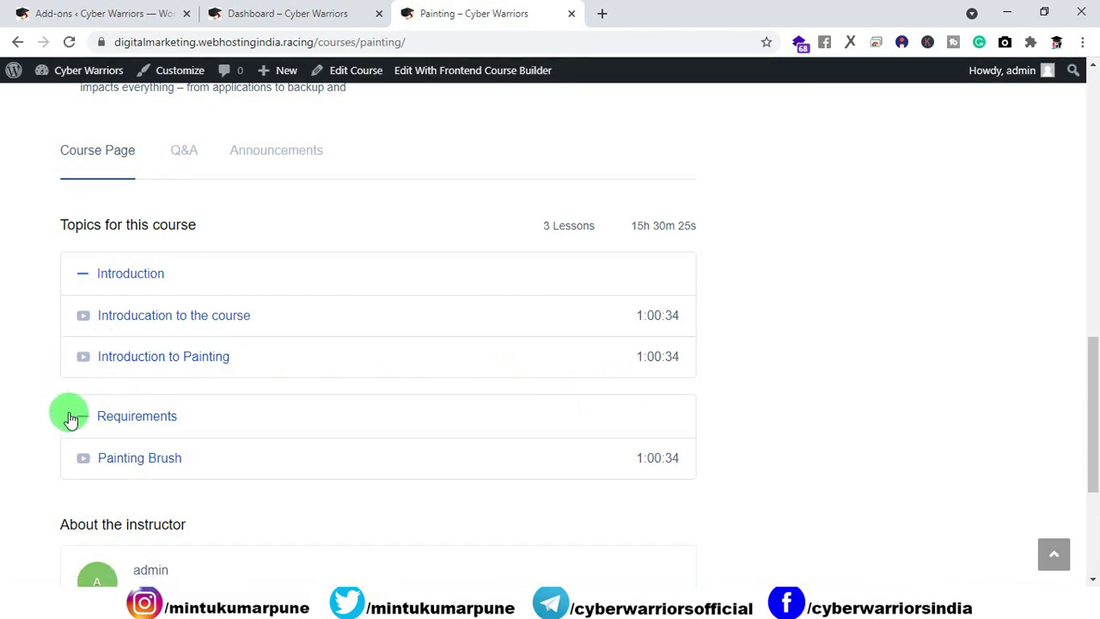
# Step: On the Add-ons page, enable Enrollments, Gradebook and Quiz Export/Import
pyautogui.click(130, 17)
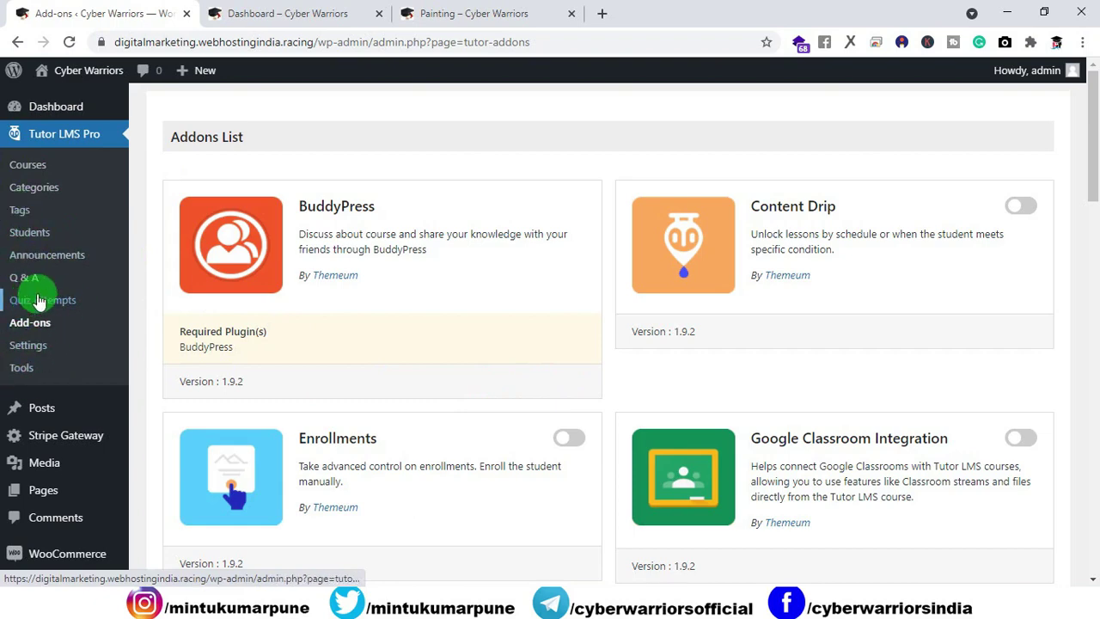
pyautogui.scroll(-2, 515, 373)
pyautogui.click(568, 276)
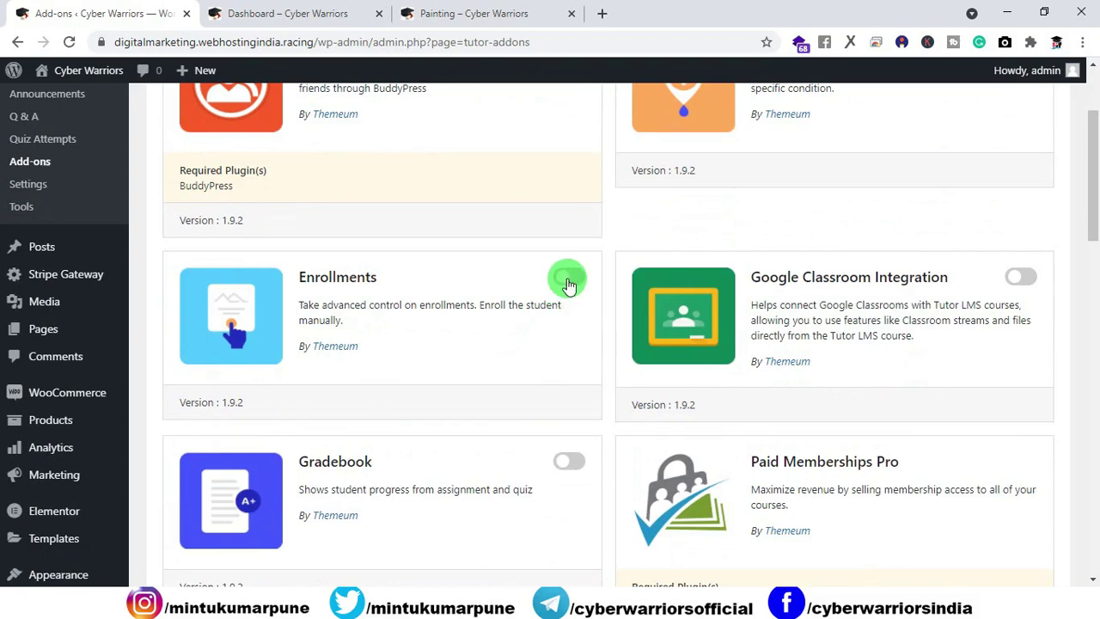
pyautogui.scroll(-1, 578, 365)
pyautogui.click(572, 383)
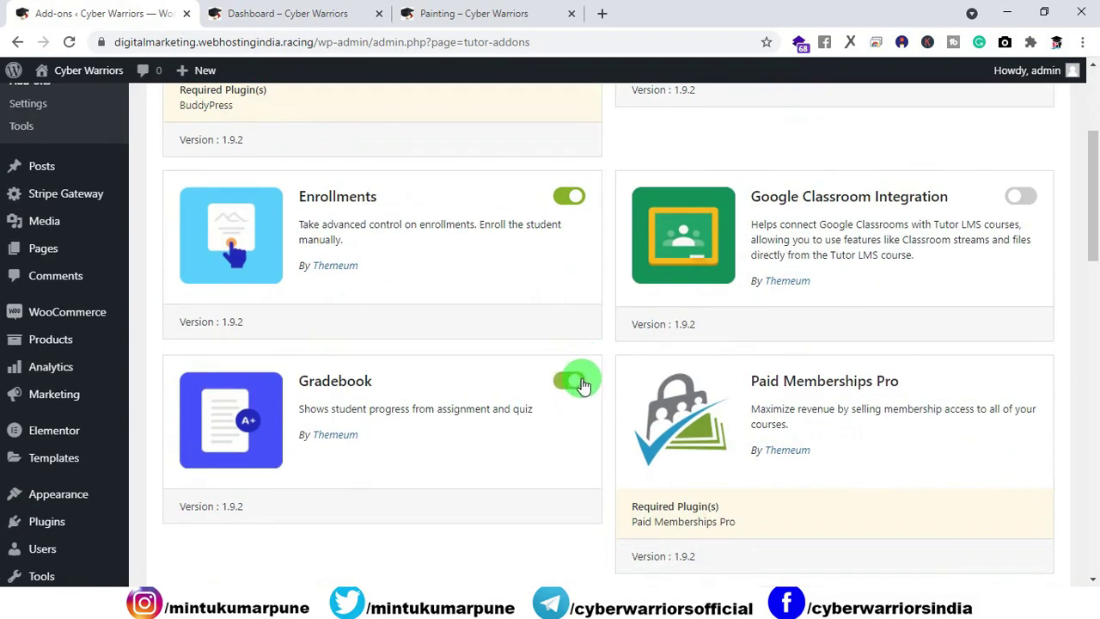
pyautogui.scroll(-3, 582, 384)
pyautogui.click(569, 372)
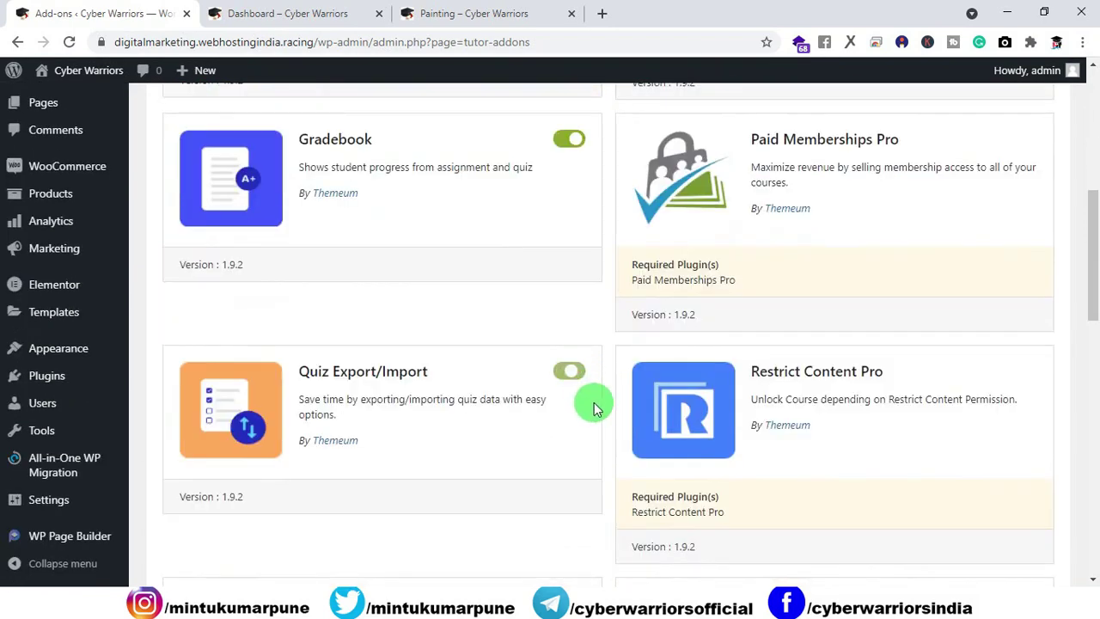
# Step: Enable Assignments, Certificate and Zoom Integration add-ons, then return to the admin Dashboard
pyautogui.scroll(-4, 599, 393)
pyautogui.click(574, 283)
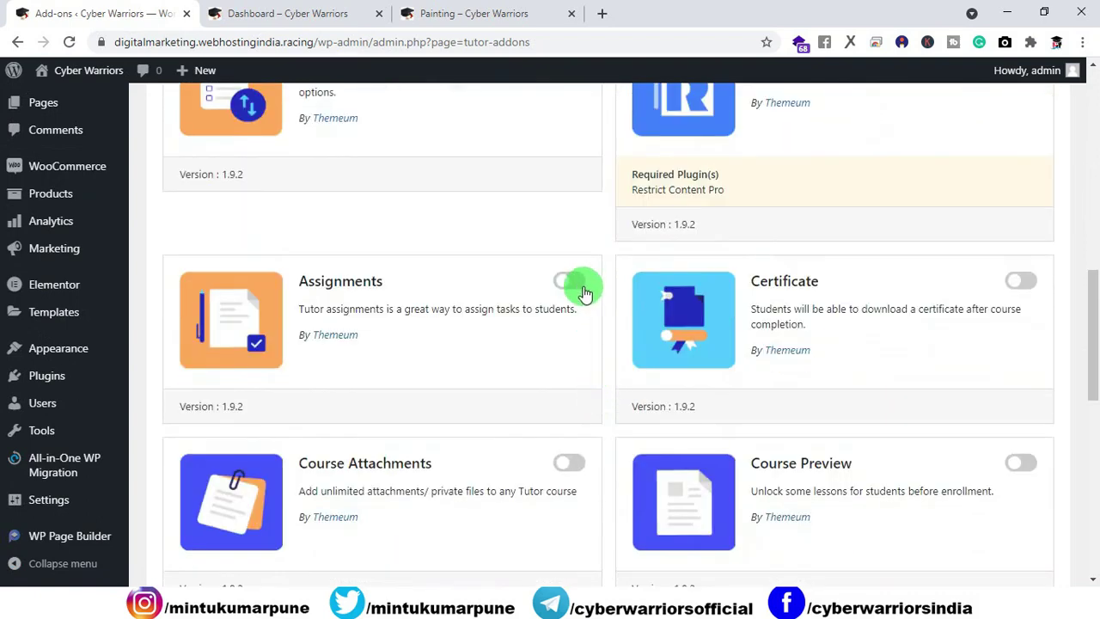
pyautogui.click(1028, 284)
pyautogui.scroll(-3, 584, 392)
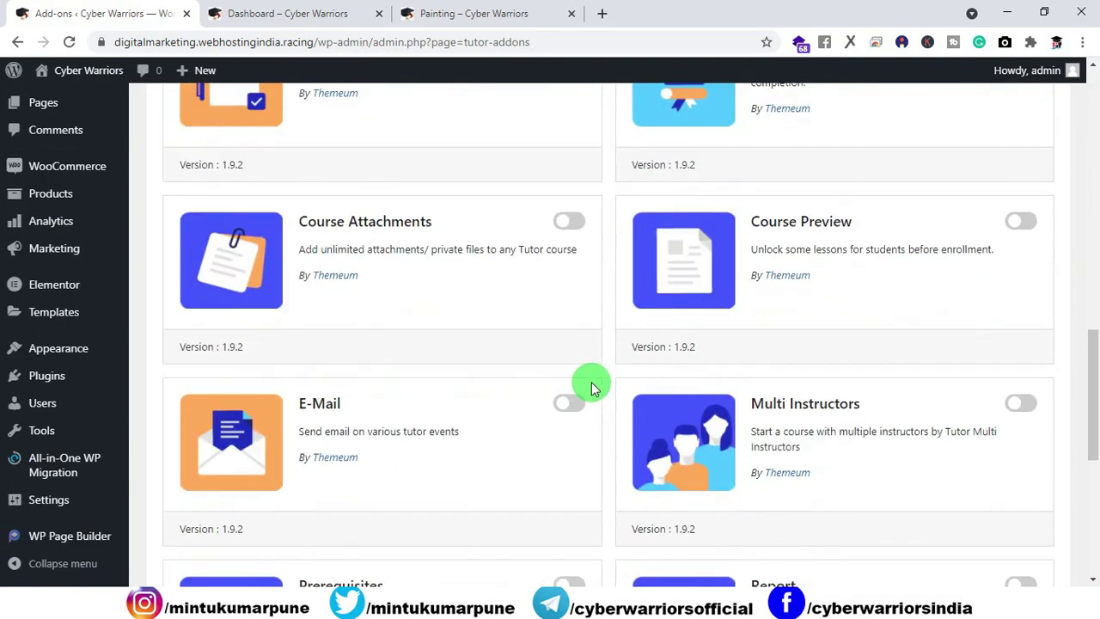
pyautogui.scroll(-5, 598, 389)
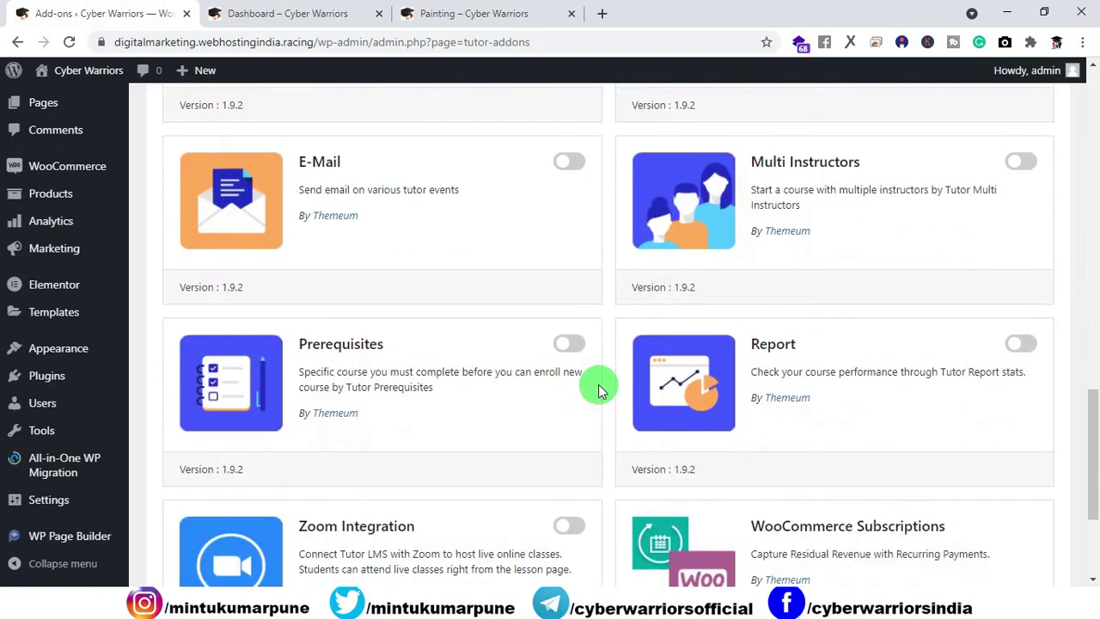
pyautogui.scroll(-1, 598, 384)
pyautogui.click(569, 312)
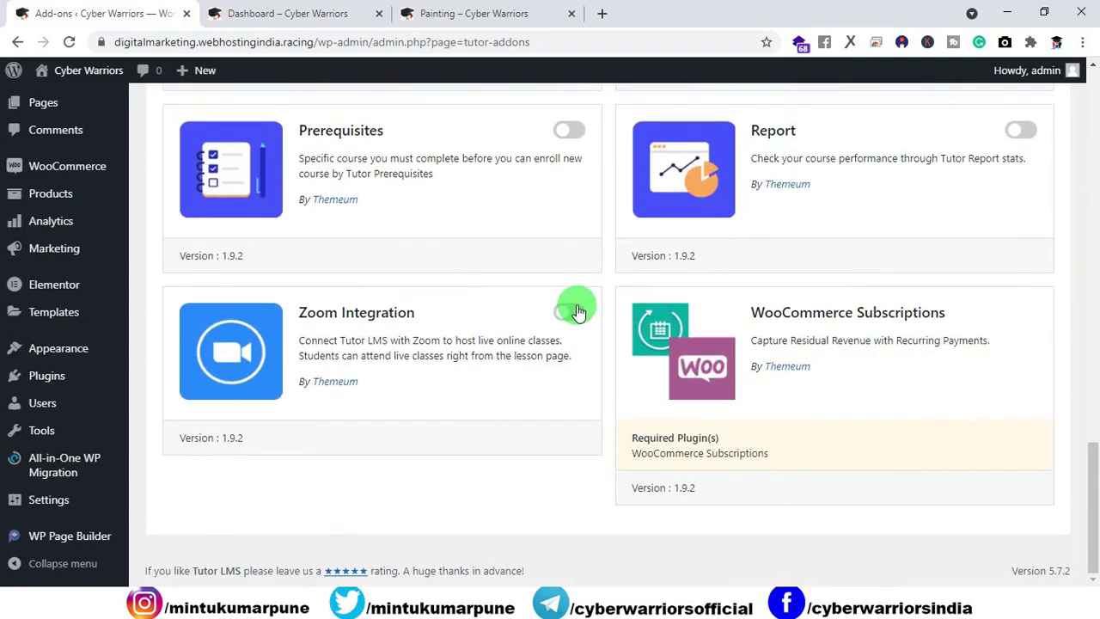
pyautogui.scroll(15, 565, 388)
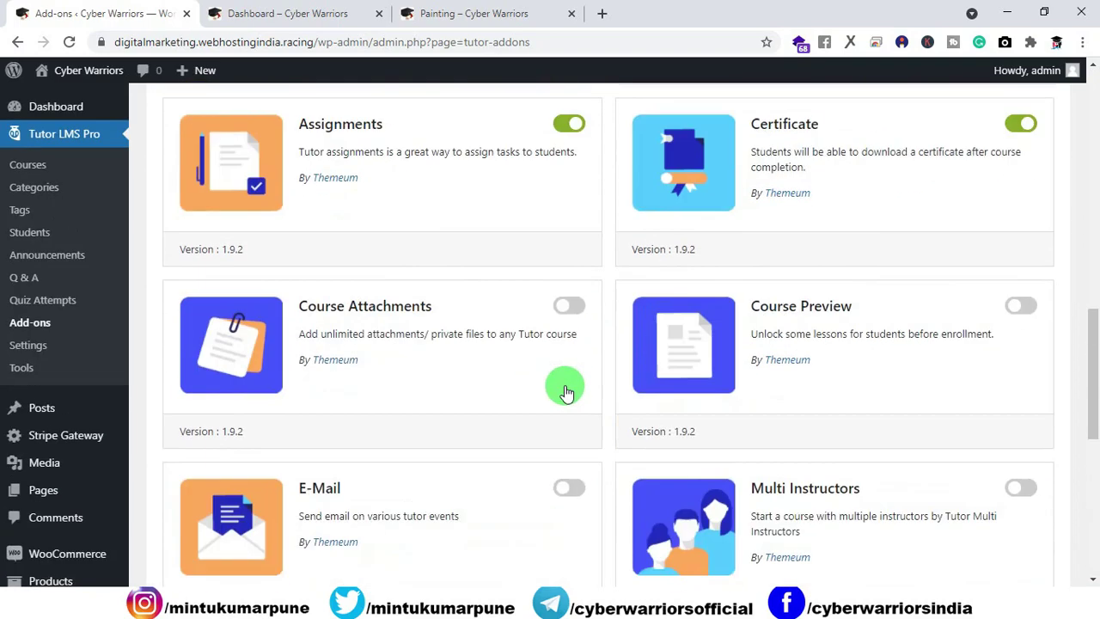
pyautogui.scroll(2, 530, 389)
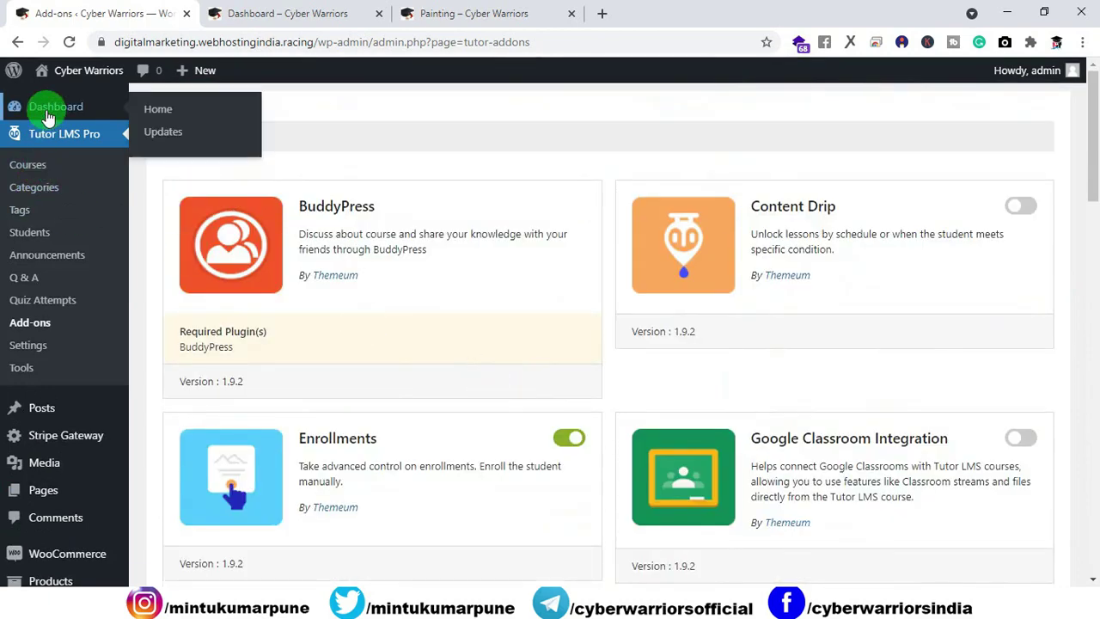
pyautogui.click(49, 106)
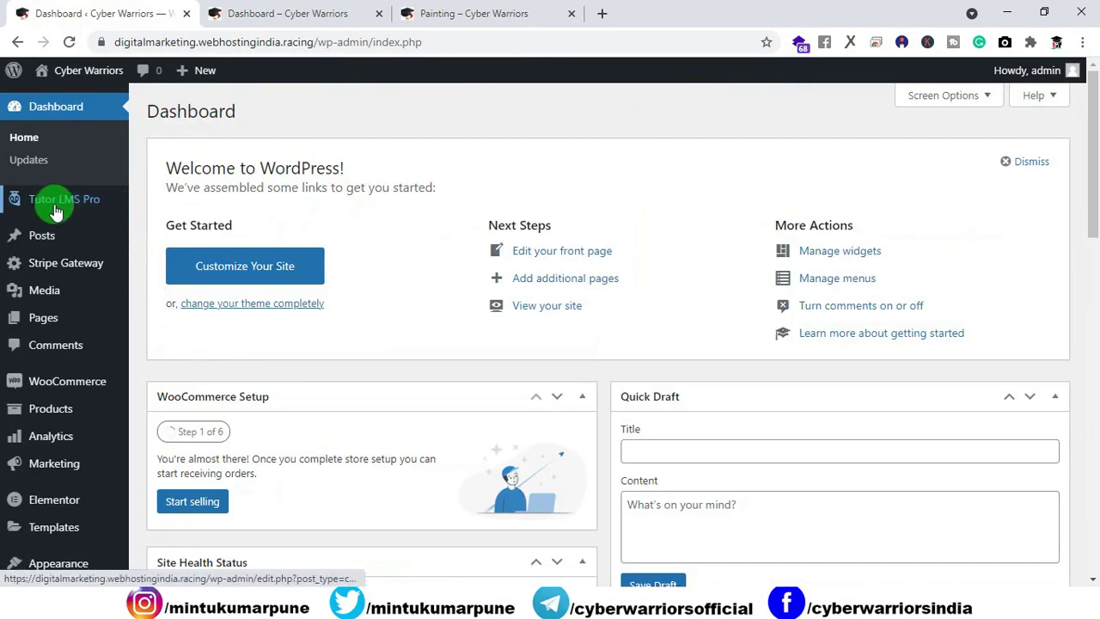
pyautogui.moveTo(60, 209)
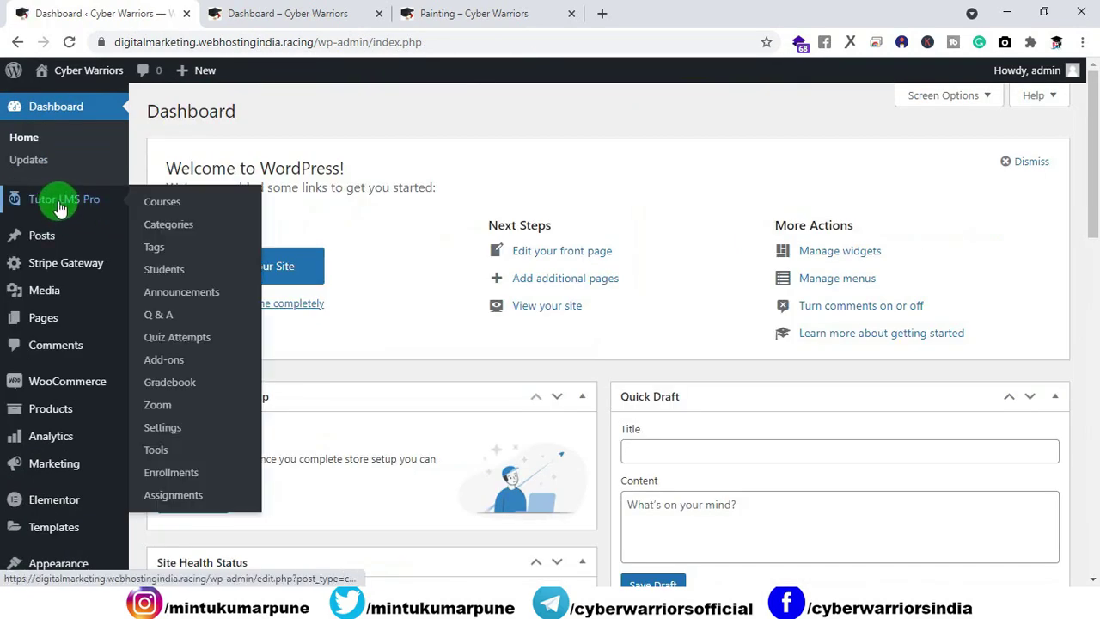
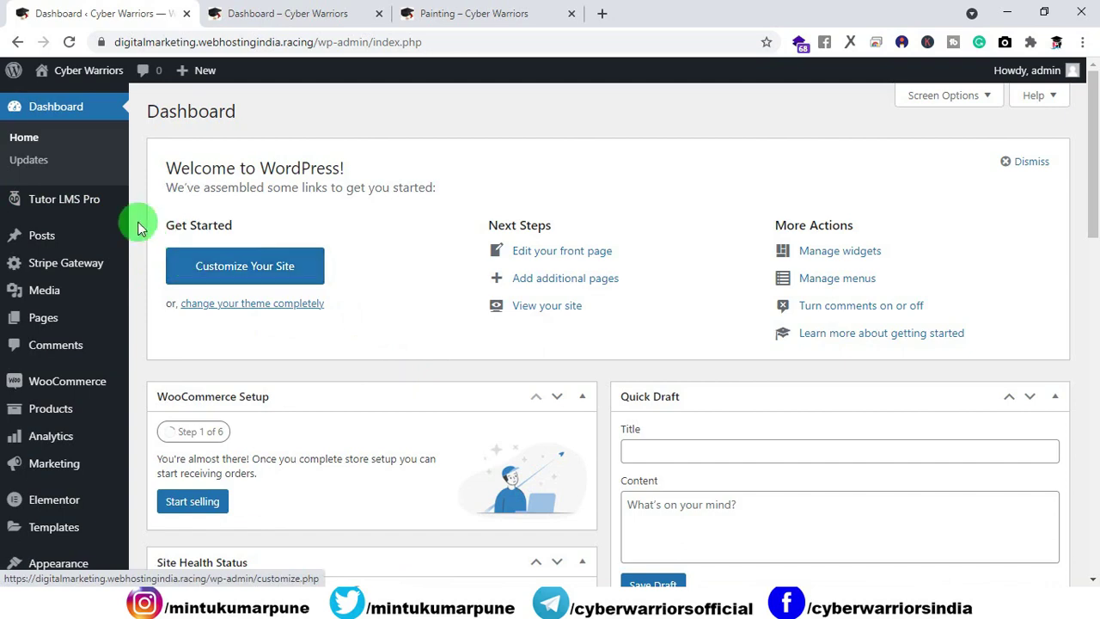
# Step: Open the Painting course for editing from the Tutor LMS courses list
pyautogui.click(164, 206)
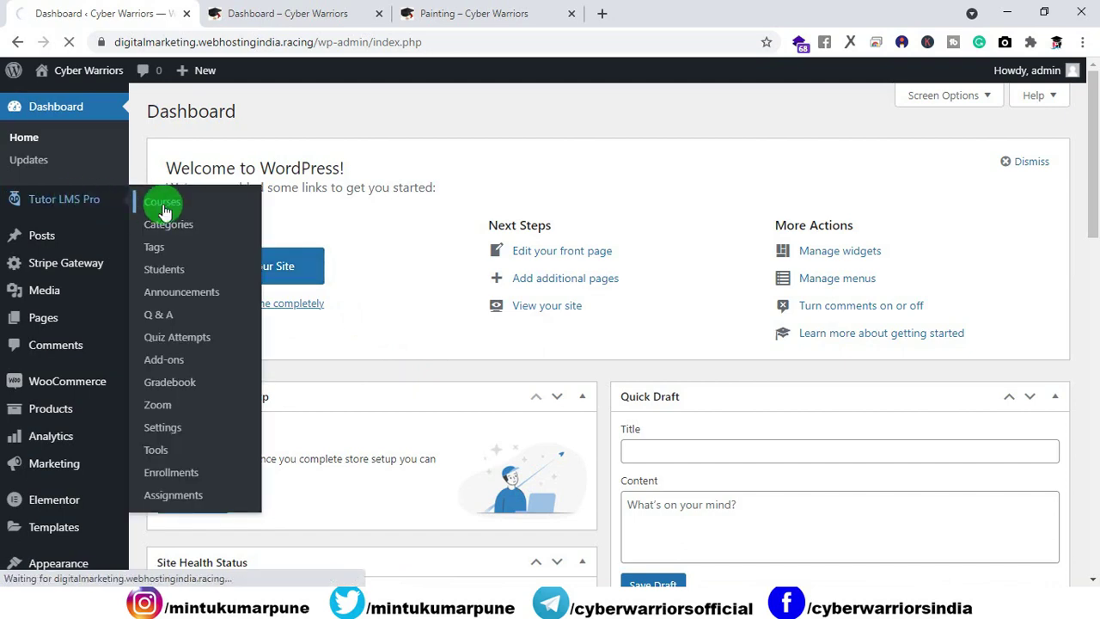
pyautogui.click(504, 15)
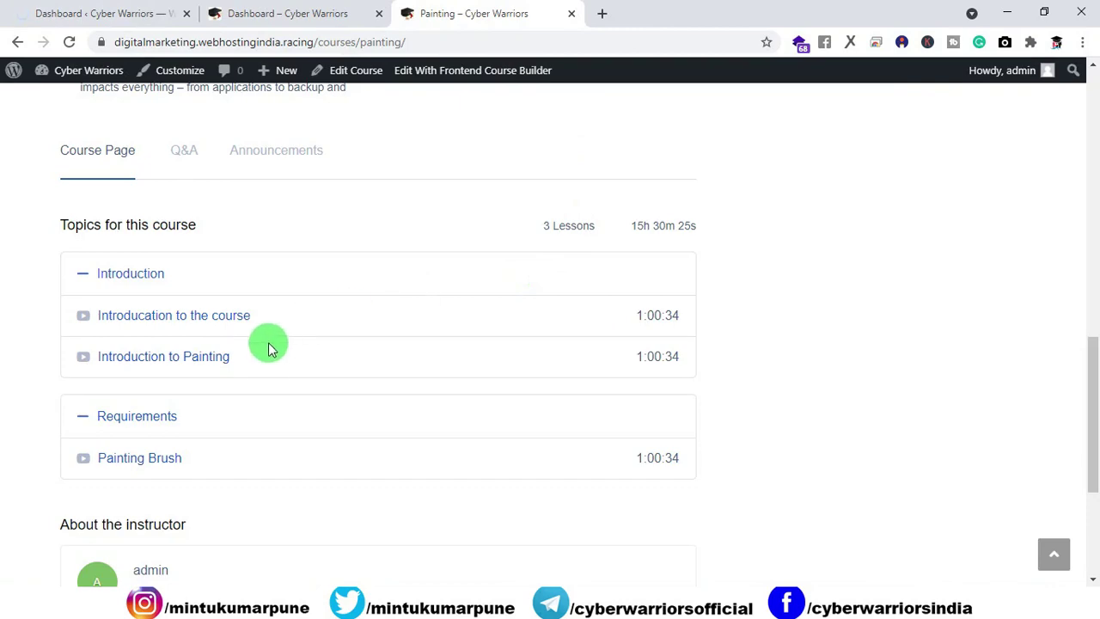
pyautogui.click(126, 9)
pyautogui.scroll(-5, 246, 292)
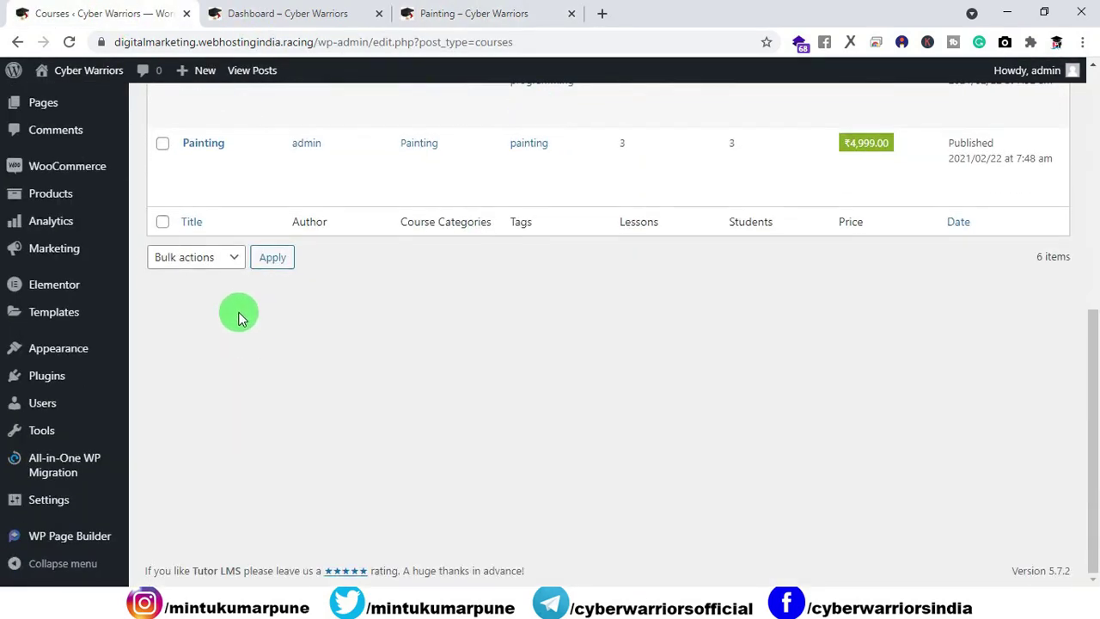
pyautogui.scroll(2, 238, 318)
pyautogui.click(190, 324)
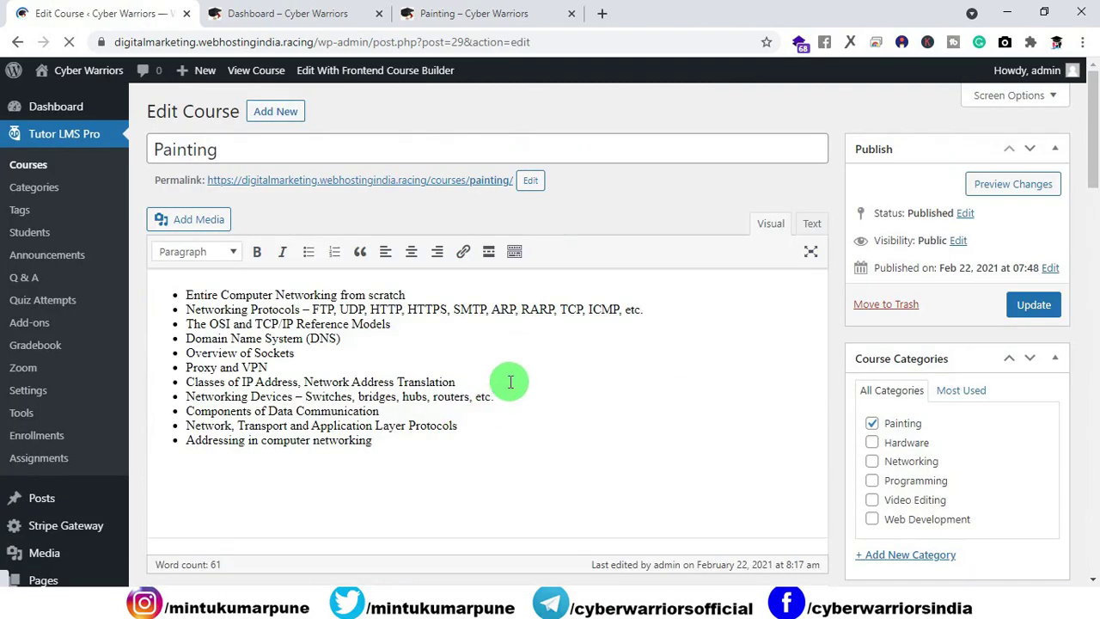
# Step: Rearrange the Course Builder and Video boxes, then add a quiz to the expanded Introduction topic
pyautogui.scroll(-5, 515, 378)
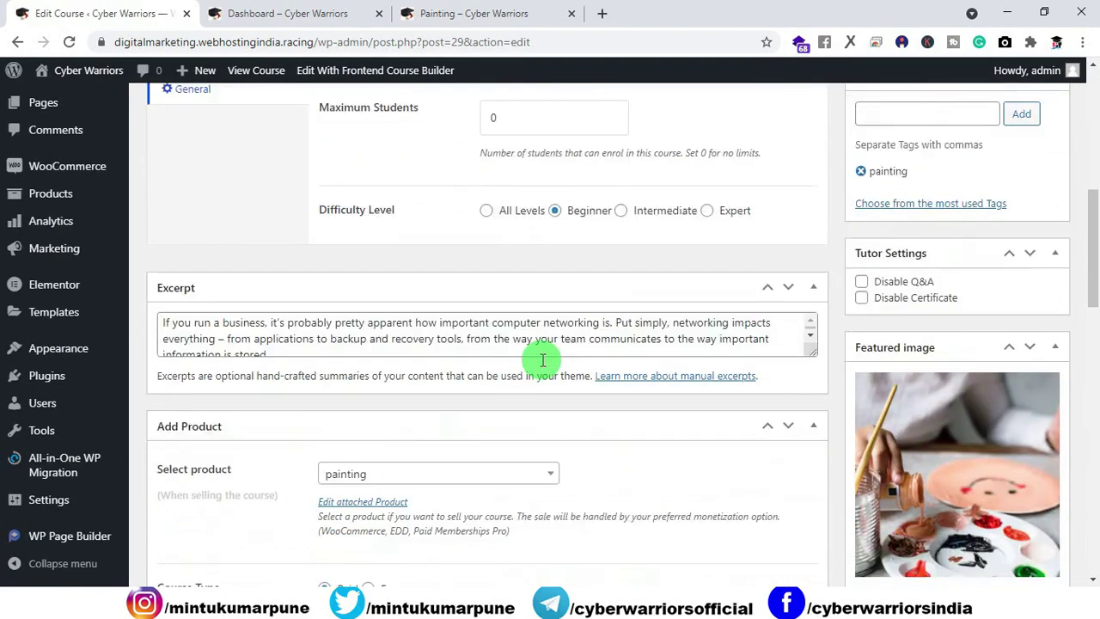
pyautogui.scroll(-6, 541, 359)
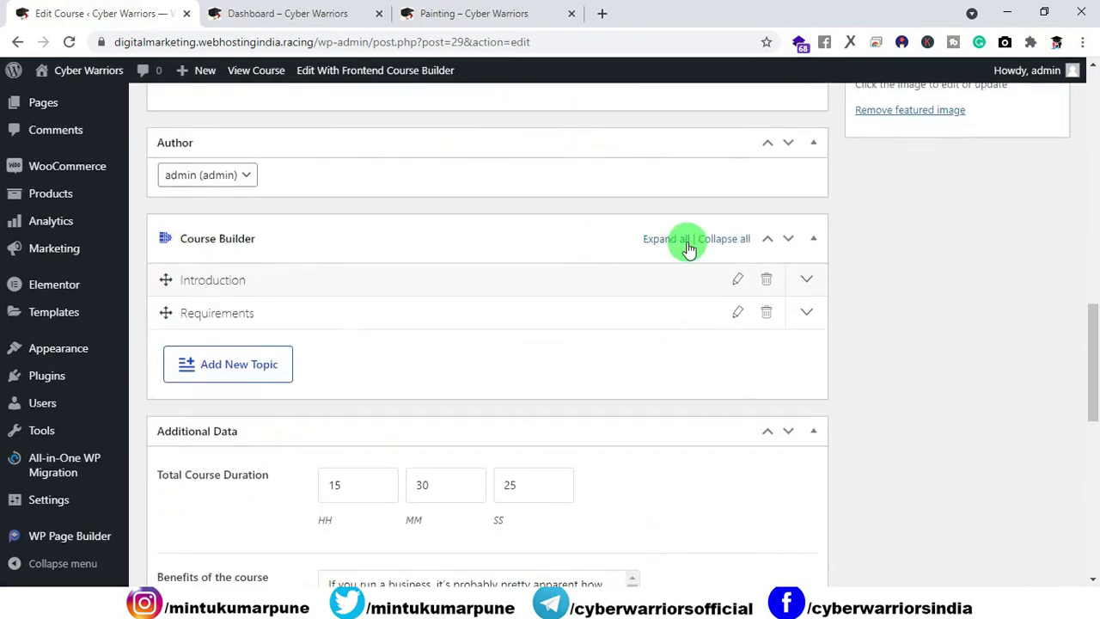
pyautogui.click(788, 238)
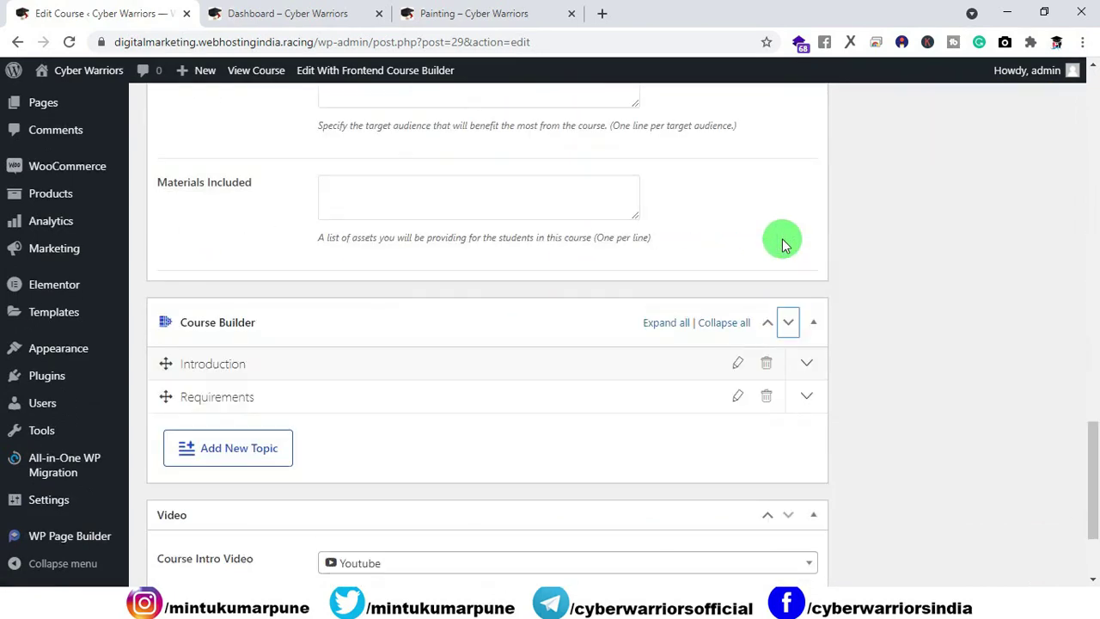
pyautogui.click(788, 325)
pyautogui.click(788, 314)
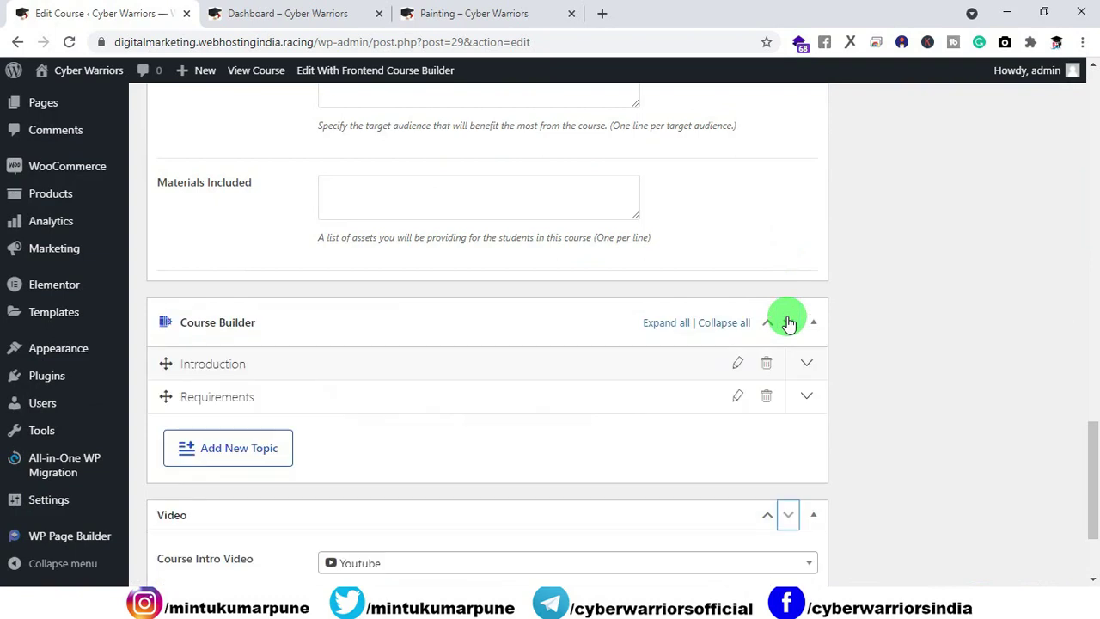
pyautogui.scroll(-1, 404, 361)
pyautogui.click(171, 296)
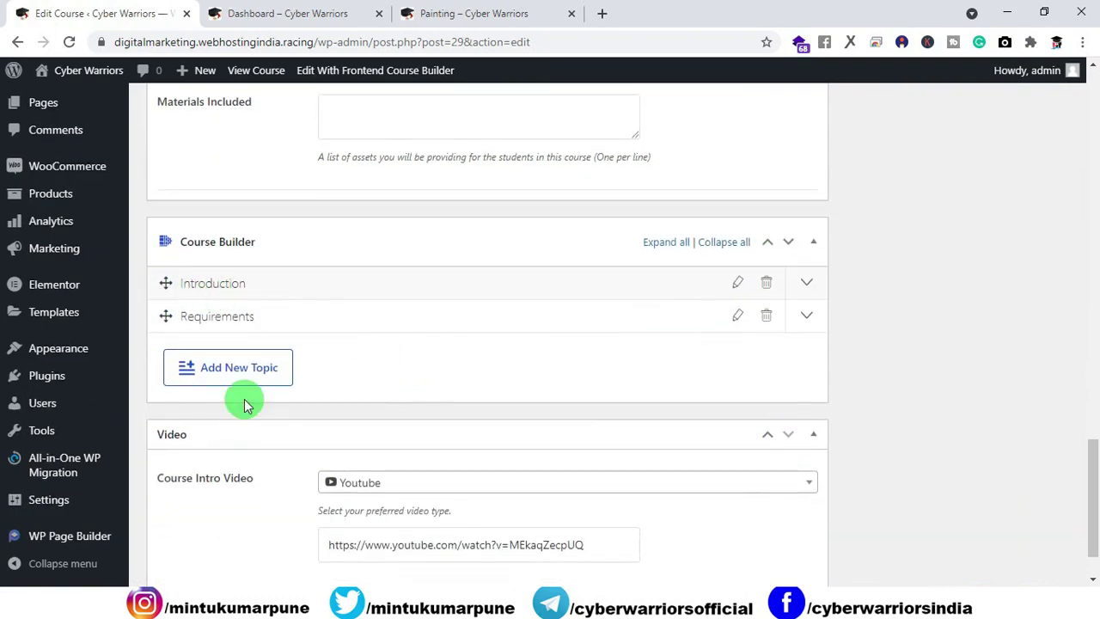
pyautogui.click(189, 285)
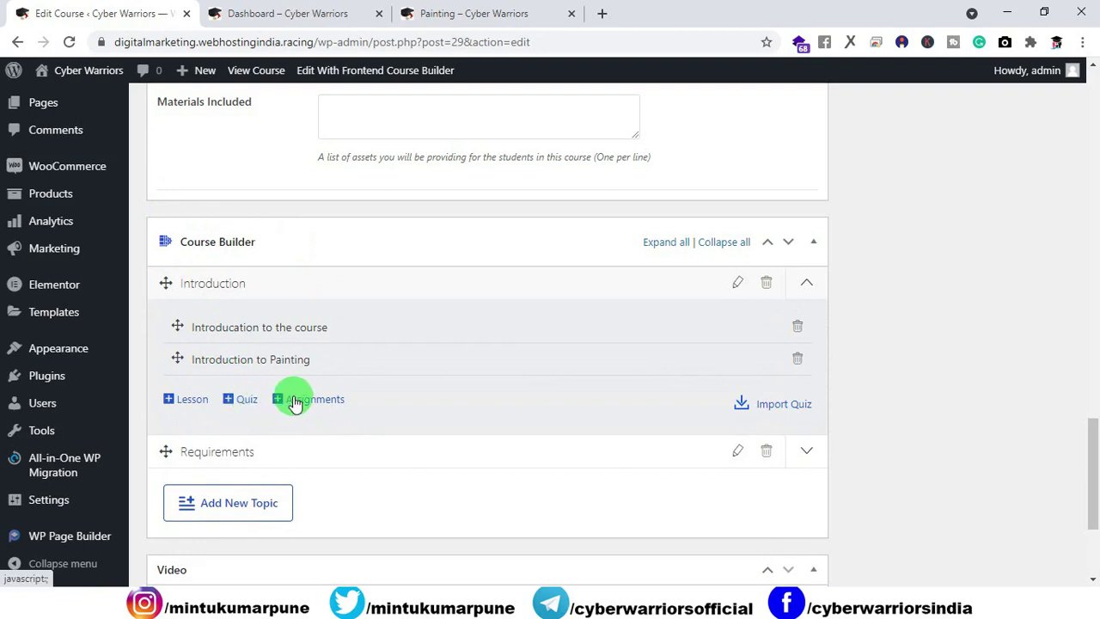
pyautogui.click(234, 401)
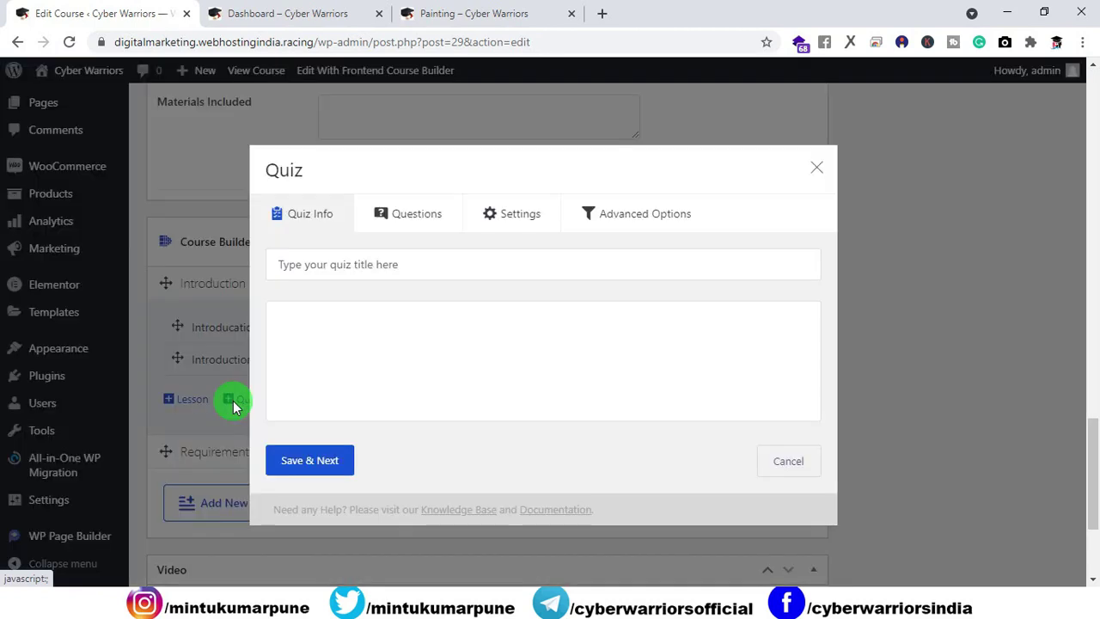
# Step: Title the new quiz 'First quiz' and save it to continue to the questions
pyautogui.click(323, 269)
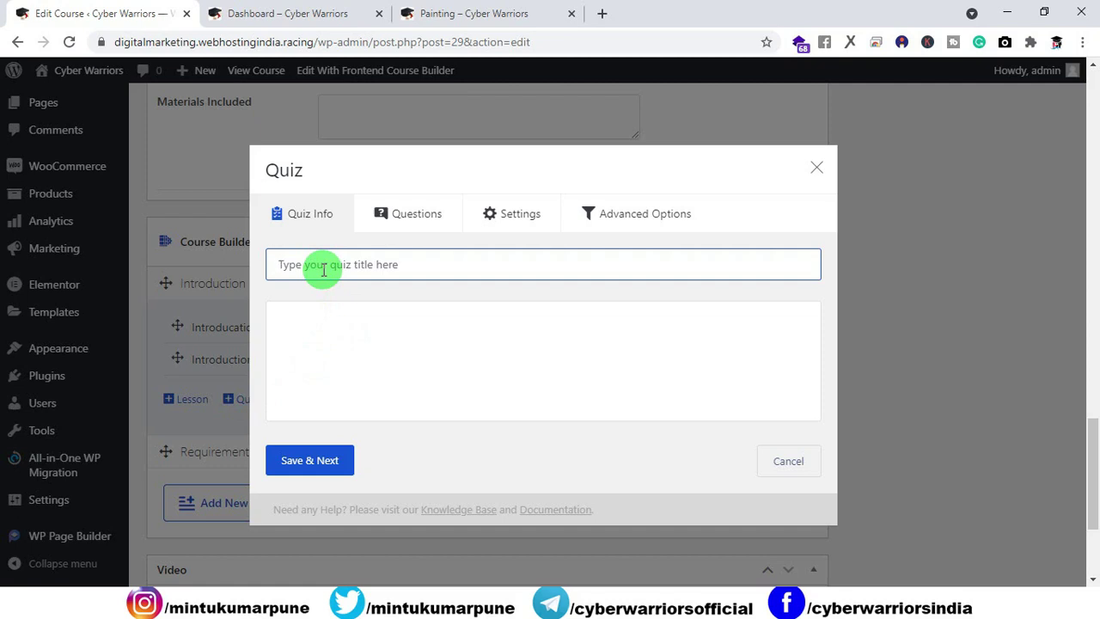
pyautogui.write('Firs')
pyautogui.scroll(2, 318, 357)
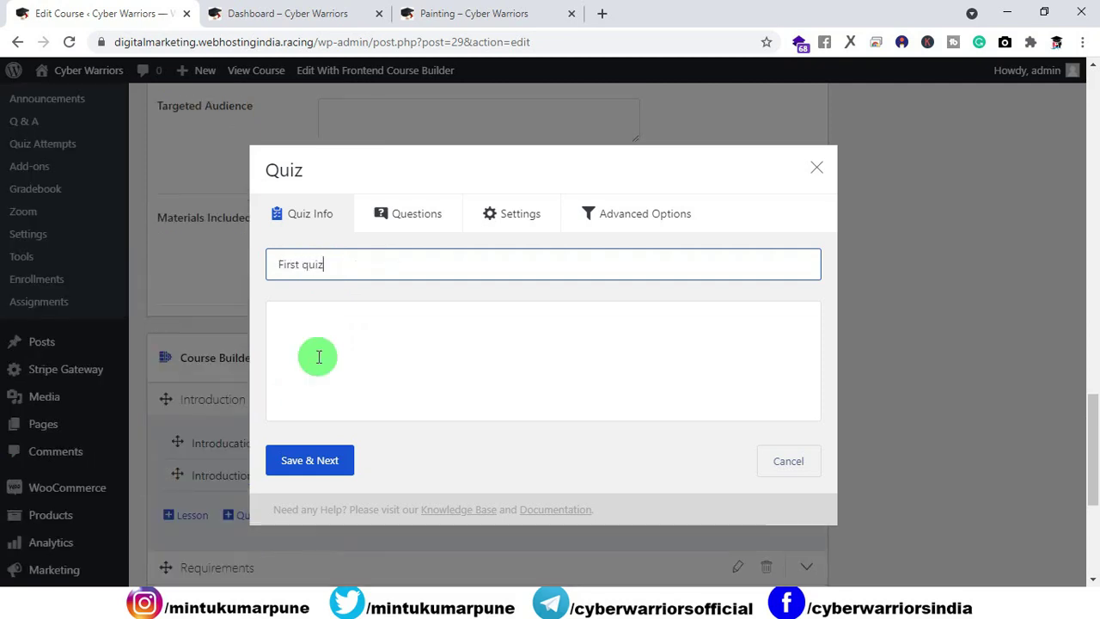
pyautogui.click(337, 464)
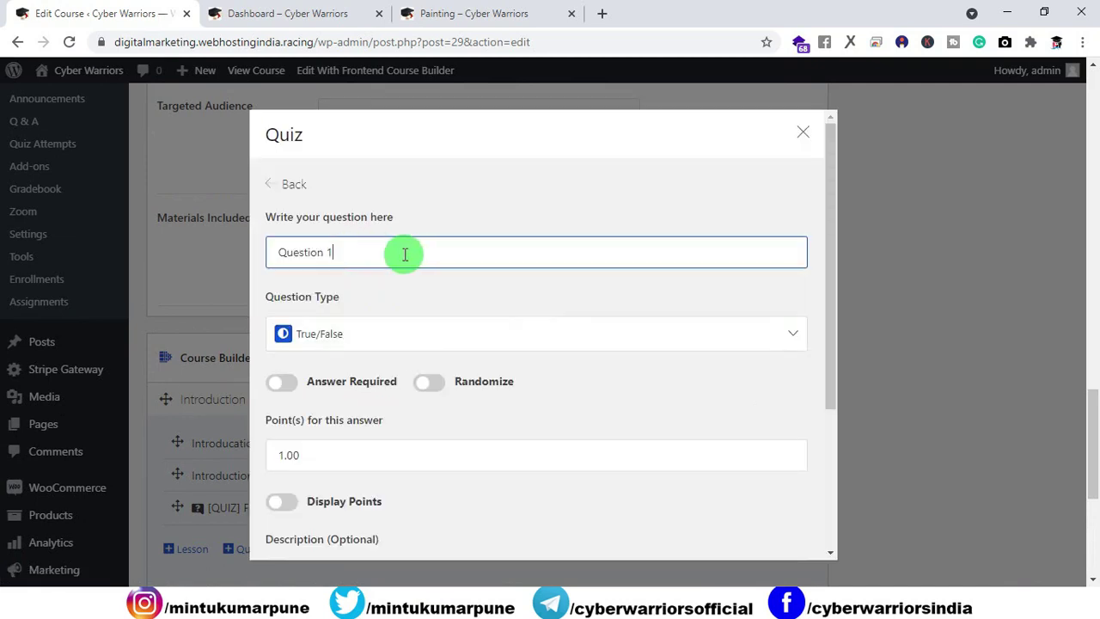
# Step: Retitle the question 'what is 5+7= ?' as a required Multiple Choice question
pyautogui.moveTo(363, 256); pyautogui.dragTo(232, 267)
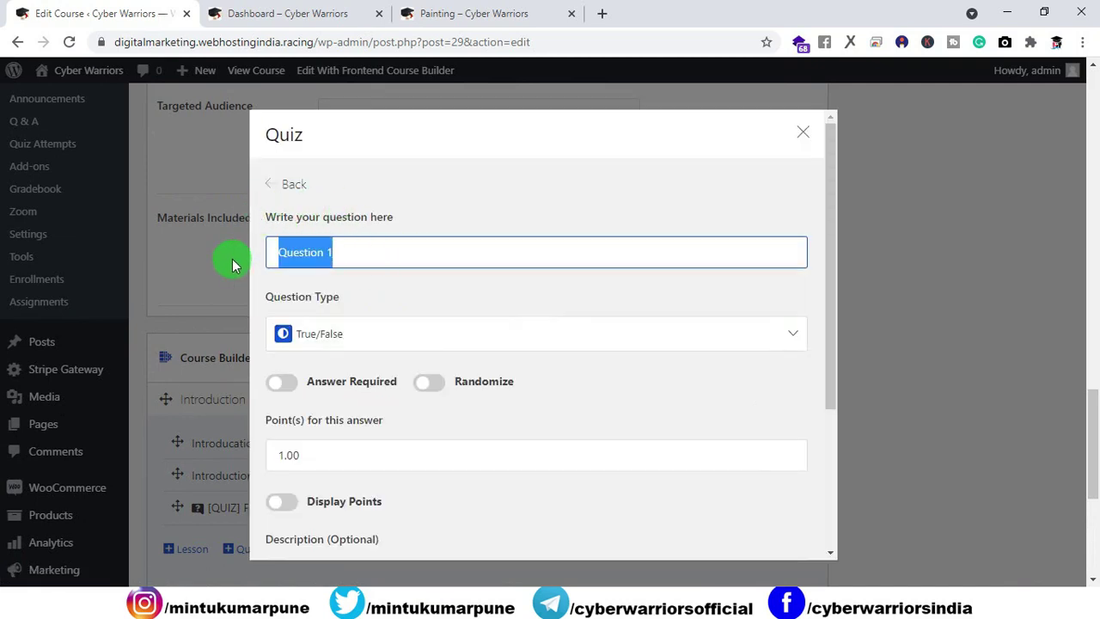
pyautogui.write('what is 5+7=')
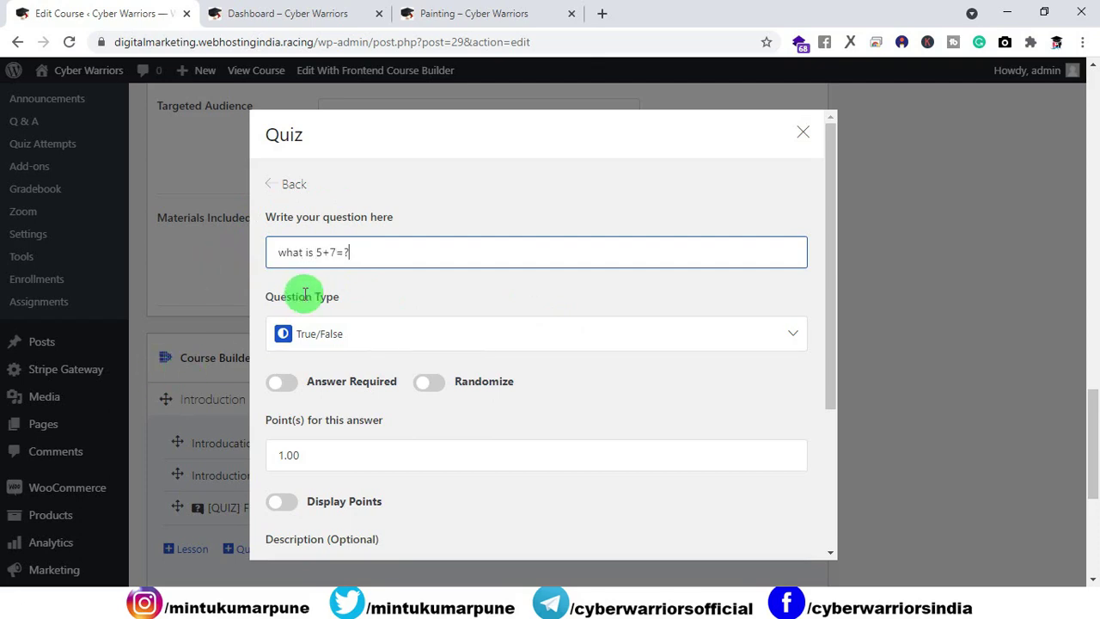
pyautogui.write('?')
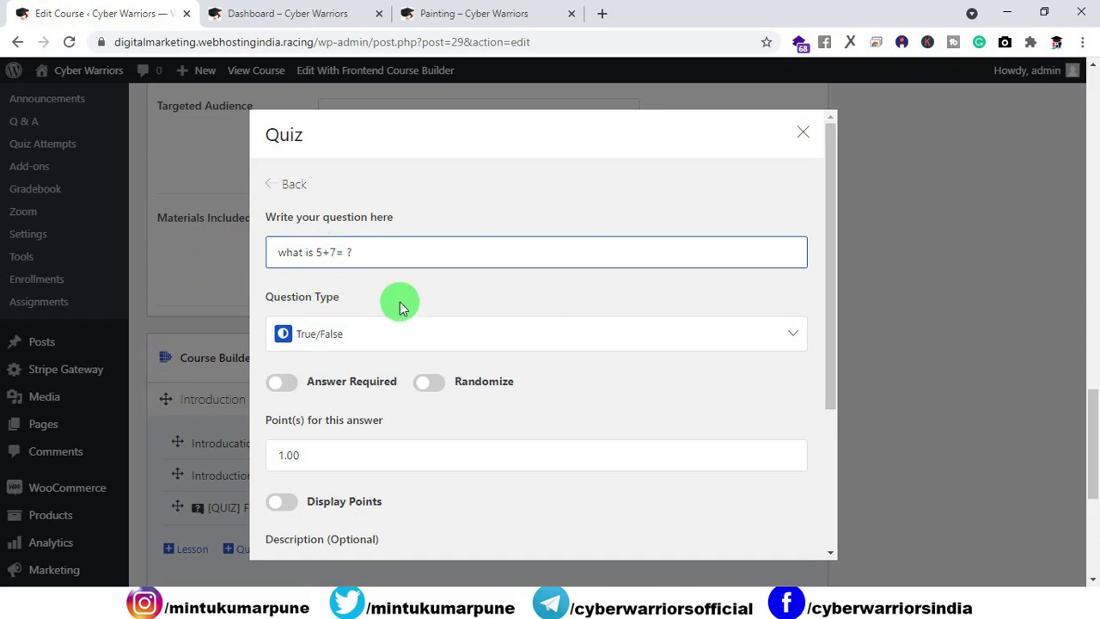
pyautogui.click(357, 344)
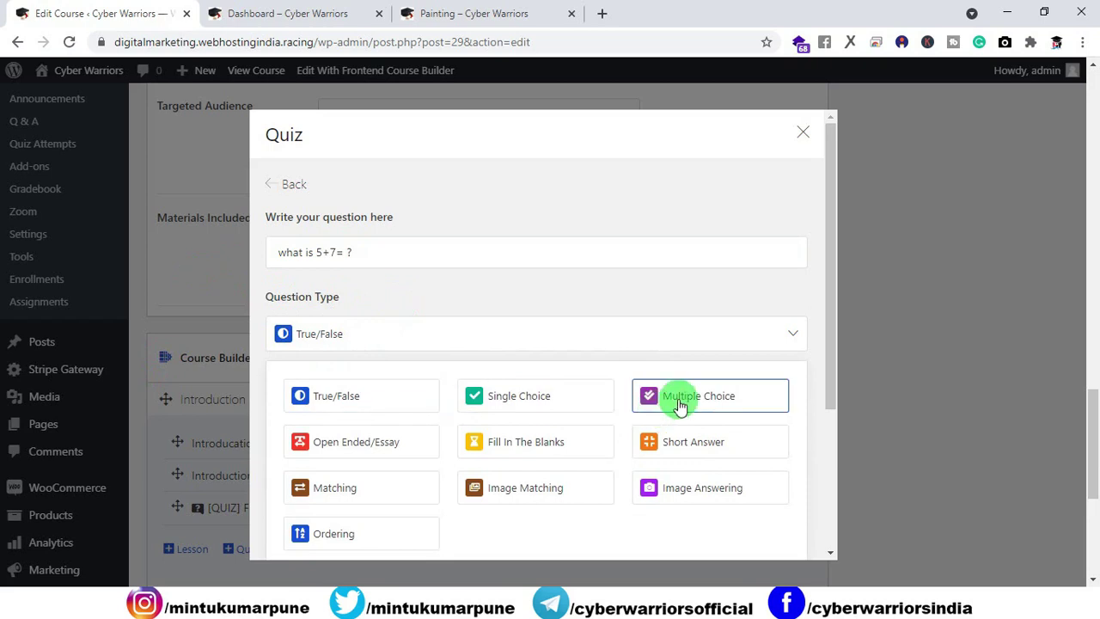
pyautogui.click(679, 397)
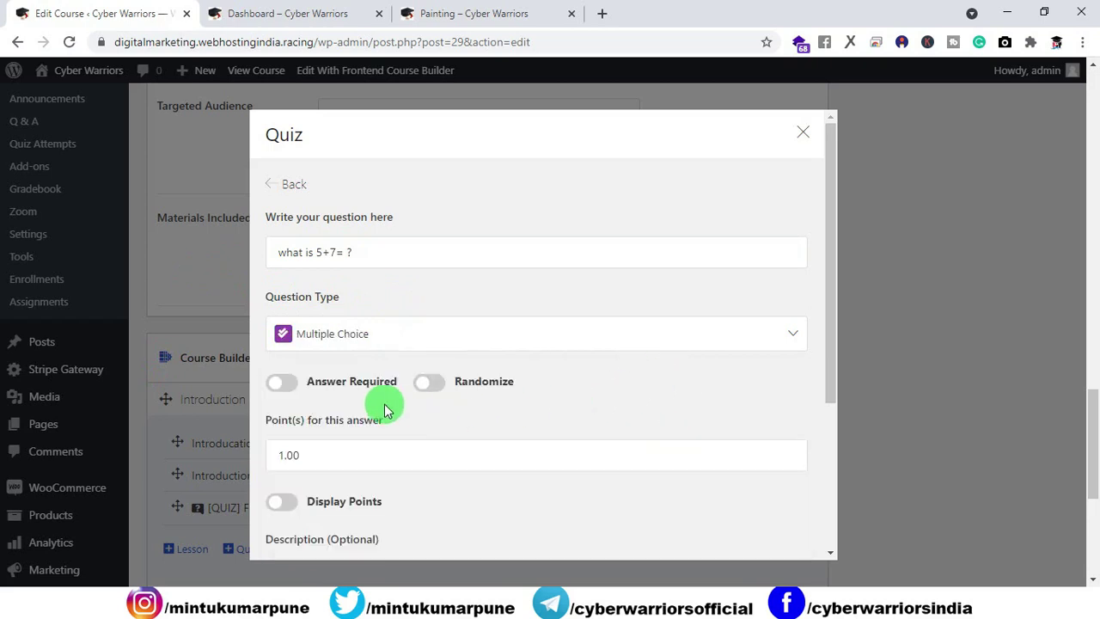
pyautogui.click(286, 384)
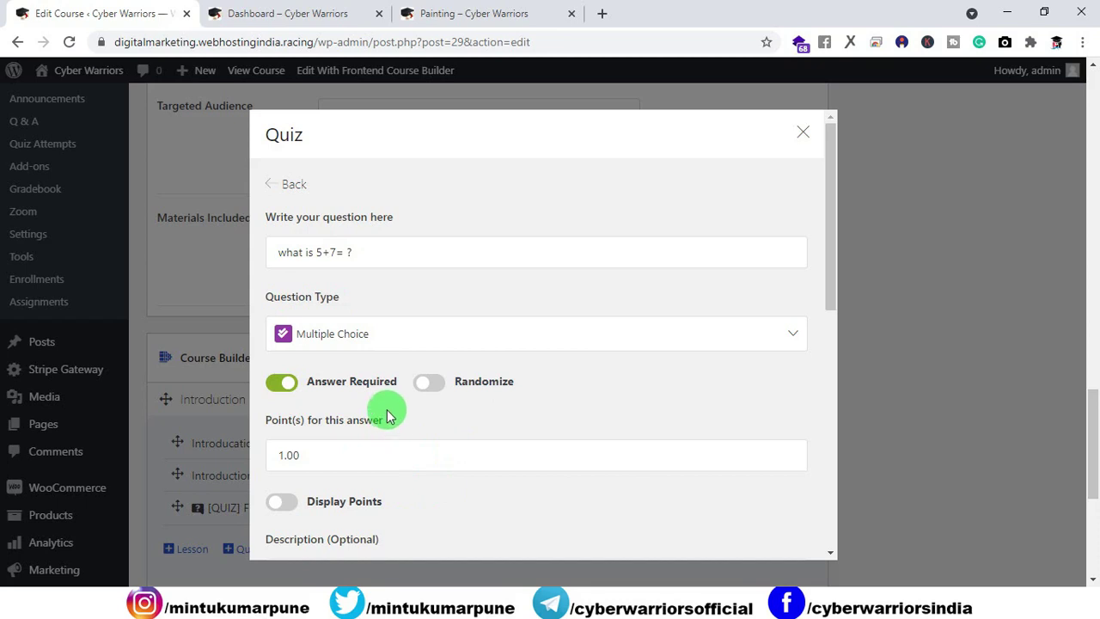
# Step: Make the question worth 10 points and turn on Display Points
pyautogui.scroll(-1, 385, 386)
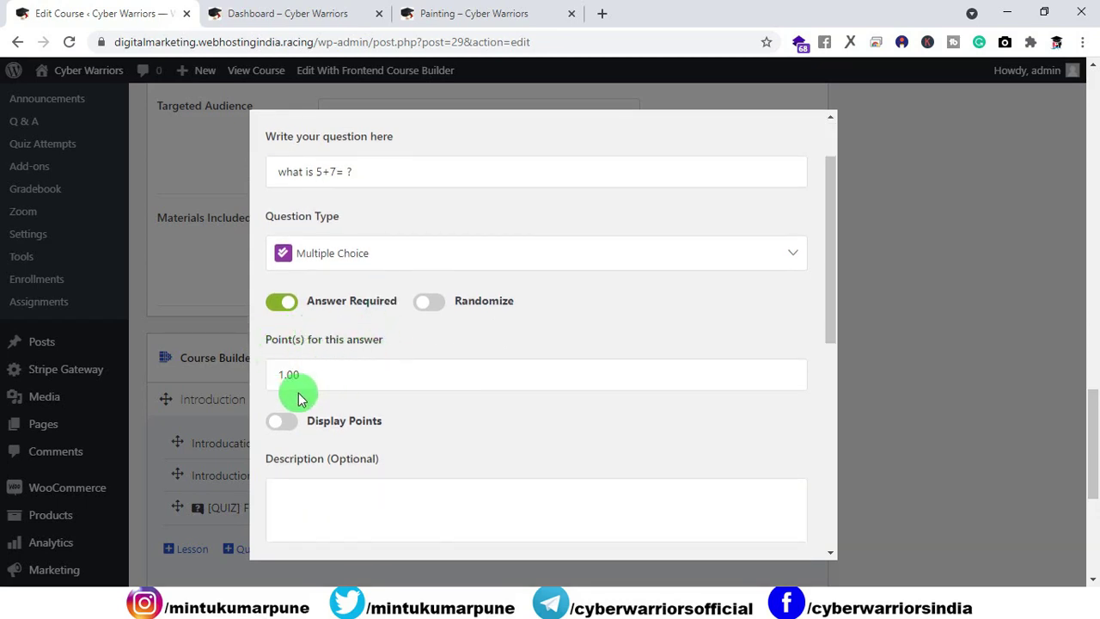
pyautogui.moveTo(315, 373); pyautogui.dragTo(251, 382)
pyautogui.write('10')
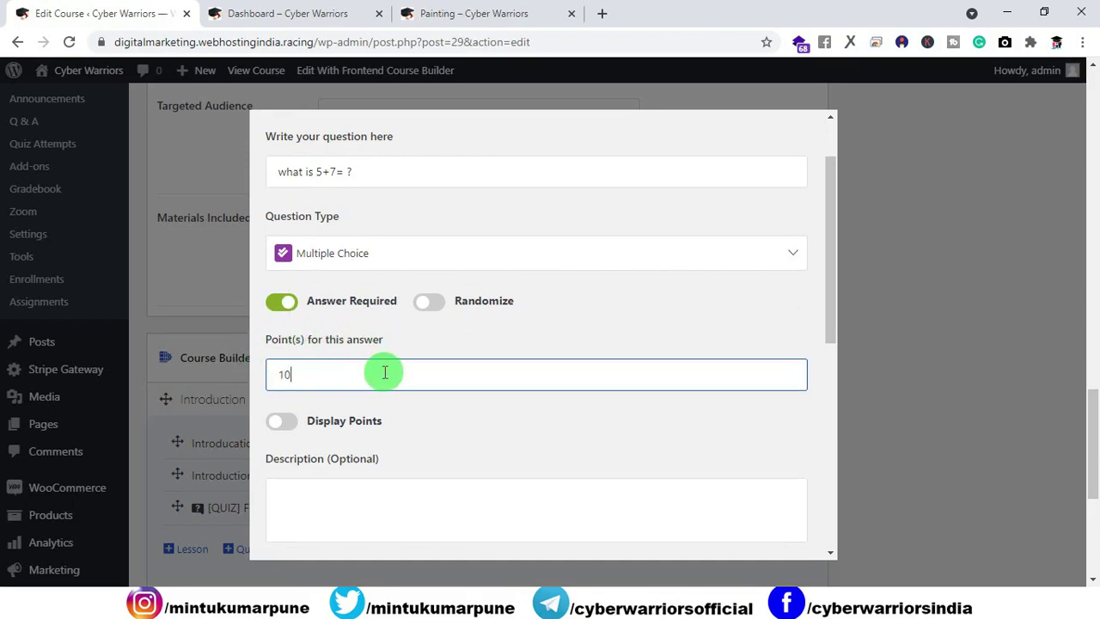
pyautogui.scroll(-1, 386, 373)
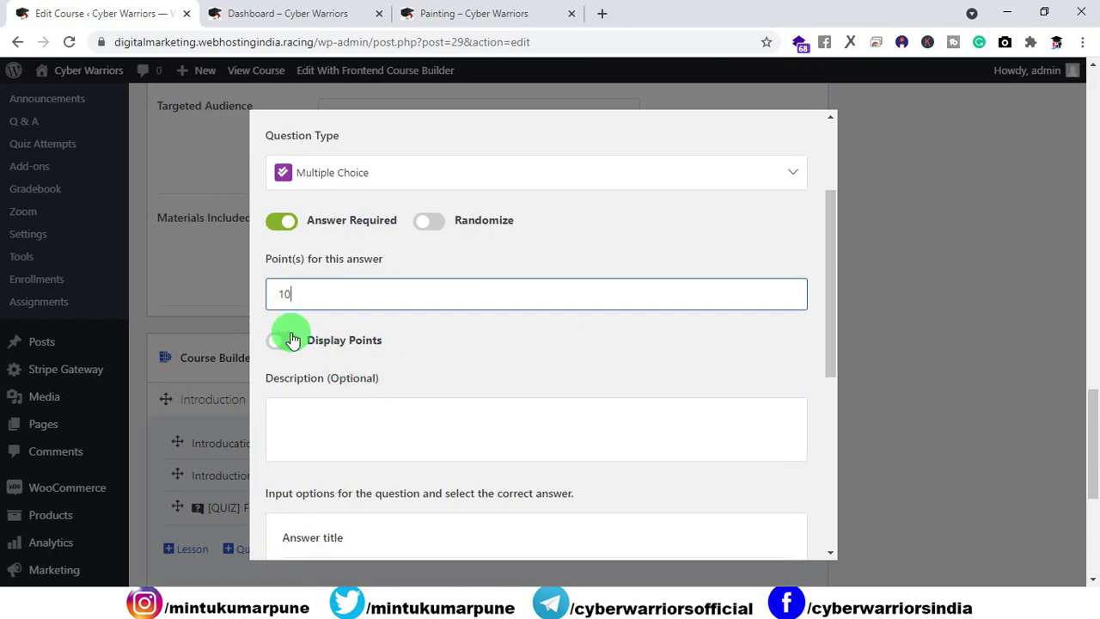
pyautogui.click(287, 339)
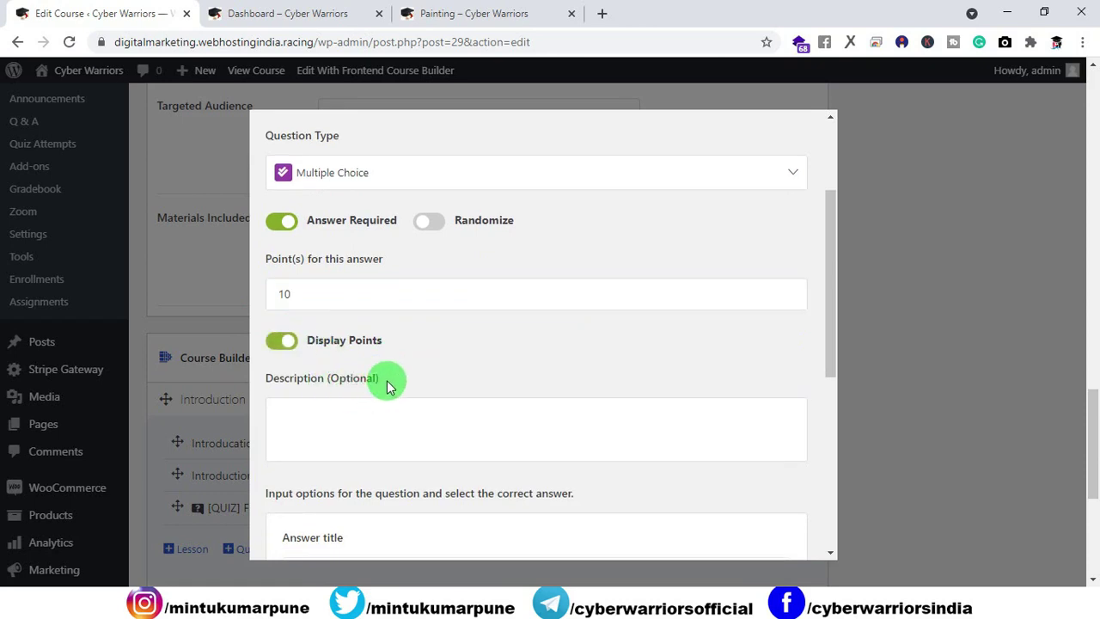
pyautogui.scroll(-2, 386, 385)
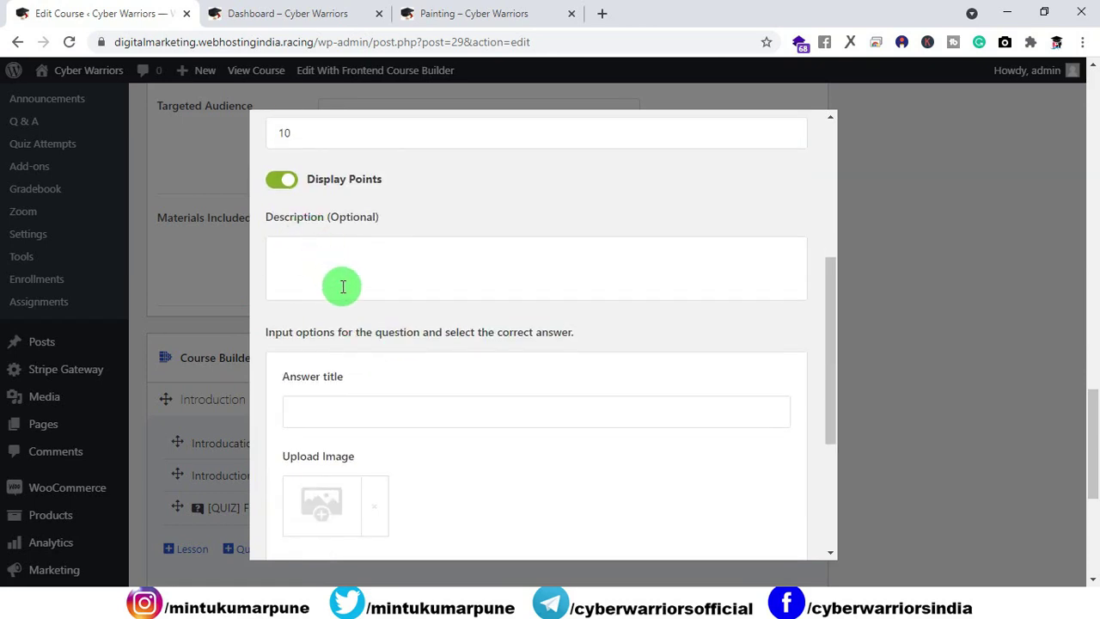
# Step: Add the answer options 12, 15, 17 and 19 to the question
pyautogui.click(358, 407)
pyautogui.scroll(-2, 381, 393)
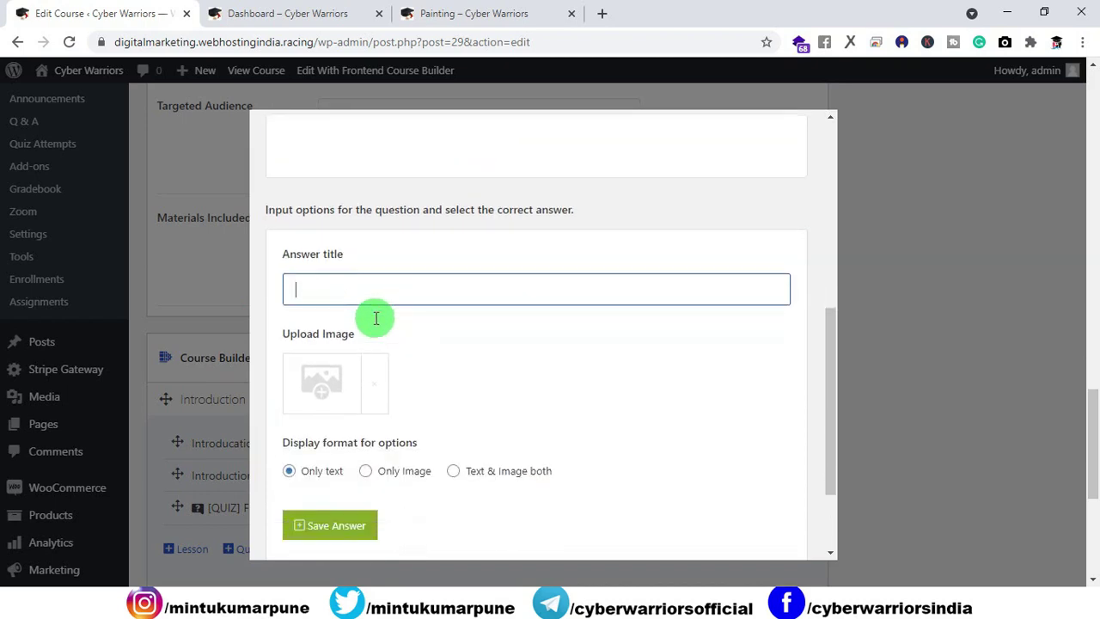
pyautogui.scroll(-2, 375, 318)
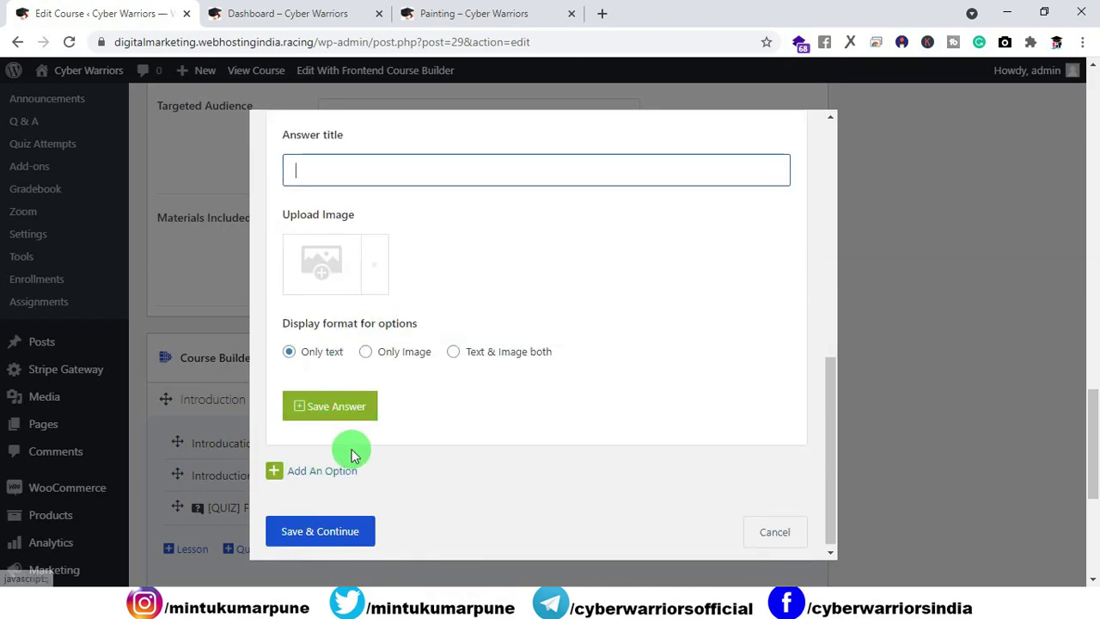
pyautogui.scroll(1, 350, 452)
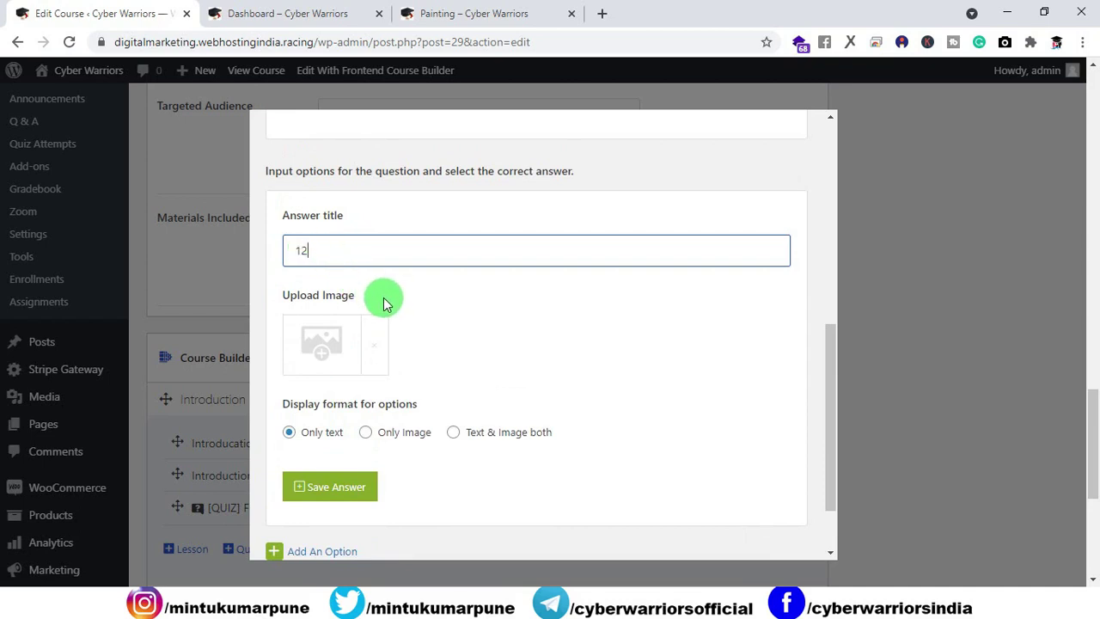
pyautogui.scroll(-1, 327, 472)
pyautogui.click(332, 412)
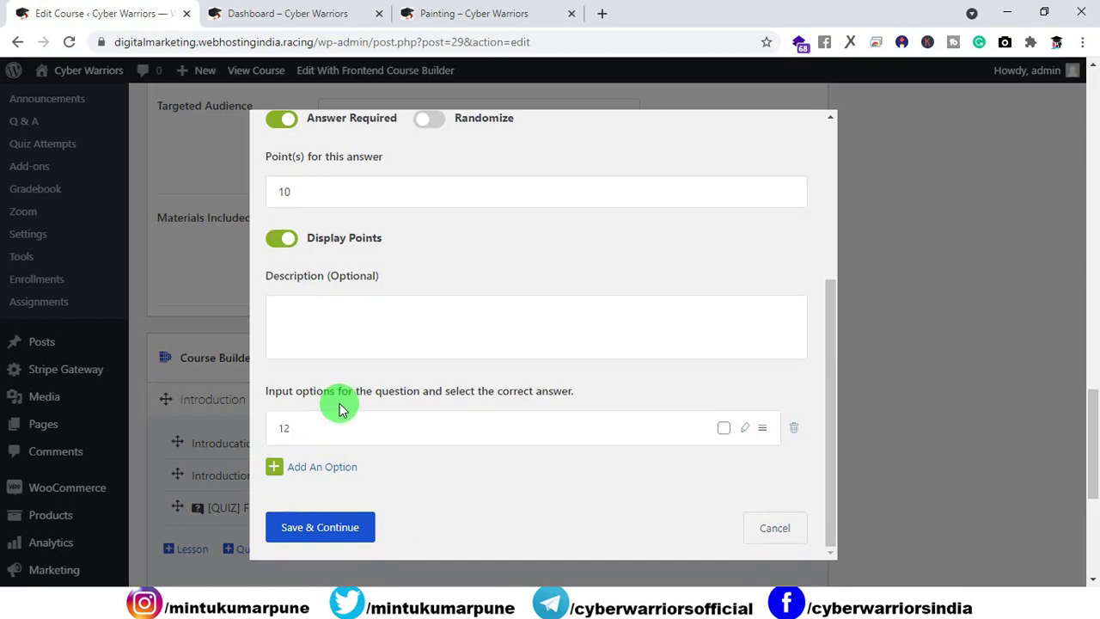
pyautogui.click(276, 468)
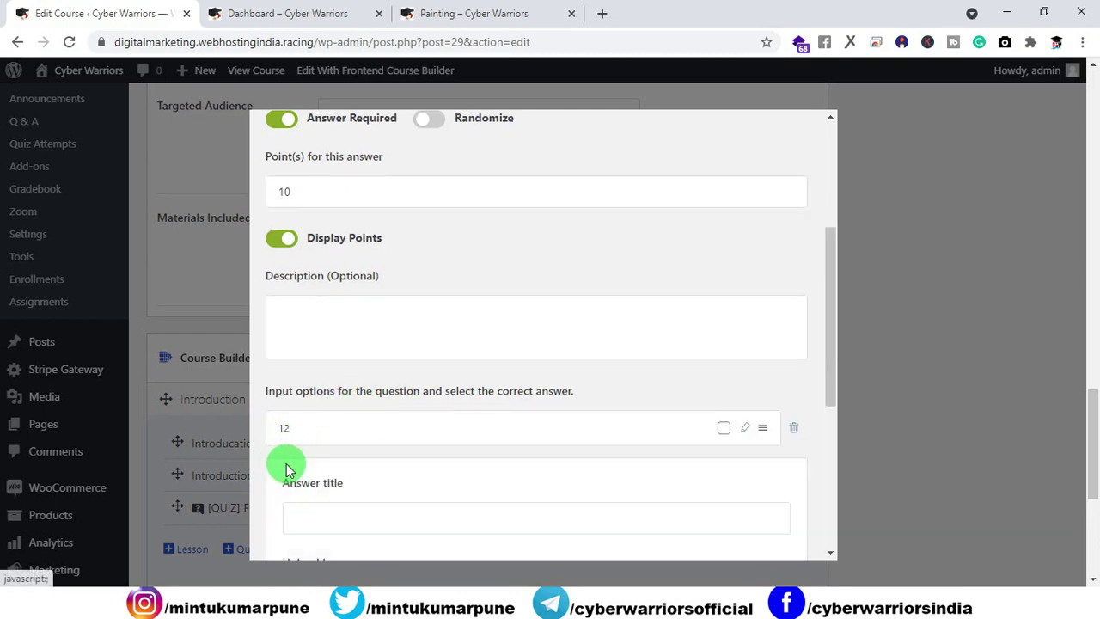
pyautogui.scroll(-2, 312, 459)
pyautogui.click(321, 360)
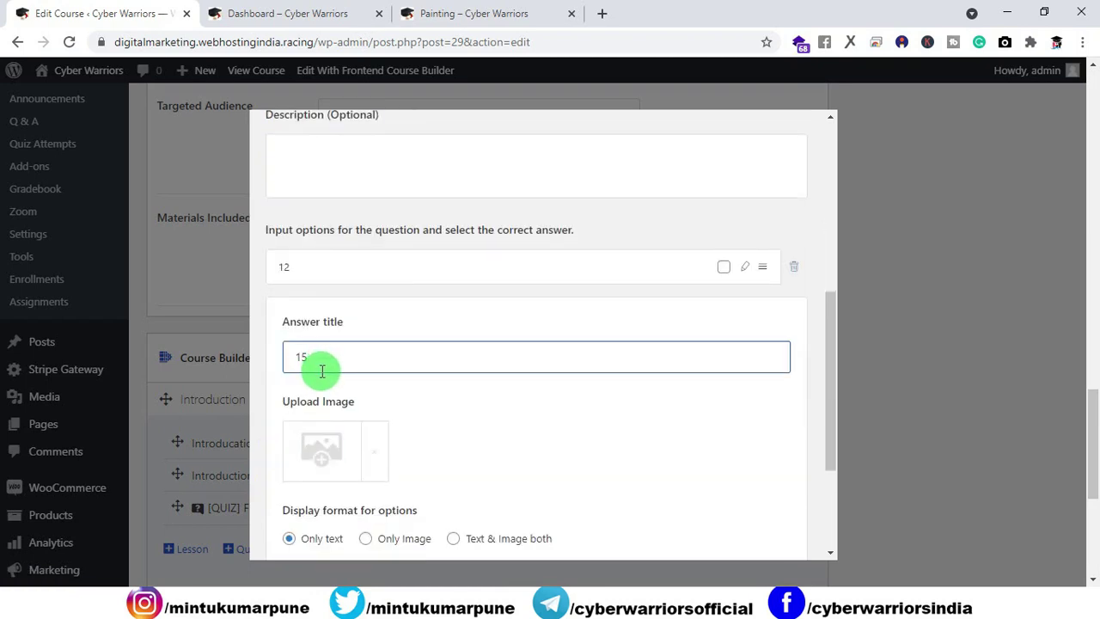
pyautogui.scroll(-2, 322, 369)
pyautogui.click(333, 409)
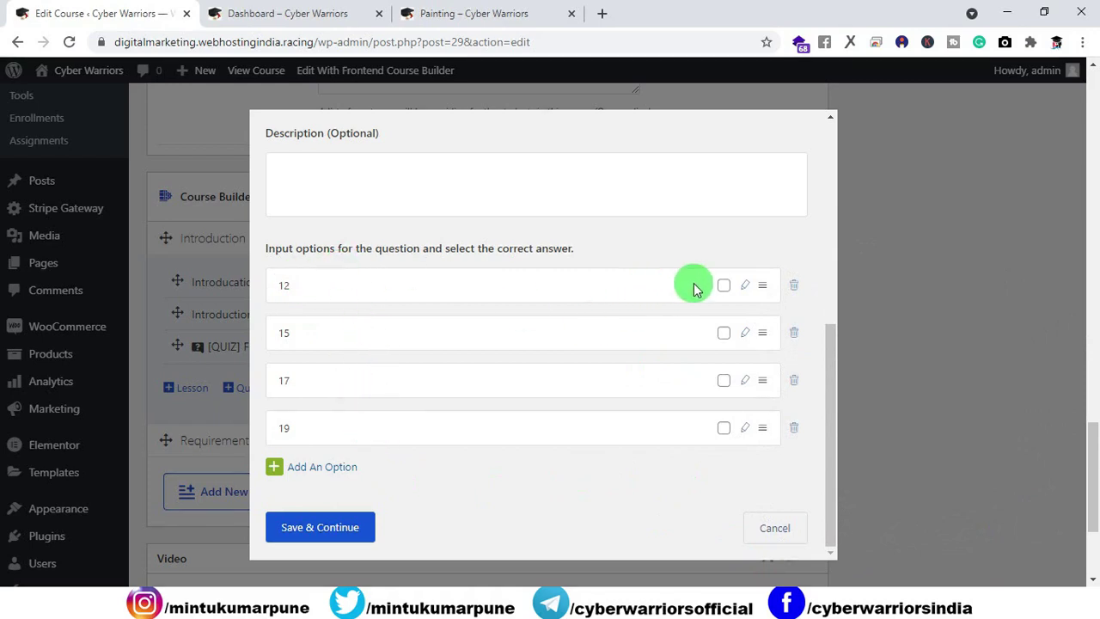
# Step: Mark 12 as the correct answer and save the question
pyautogui.click(723, 287)
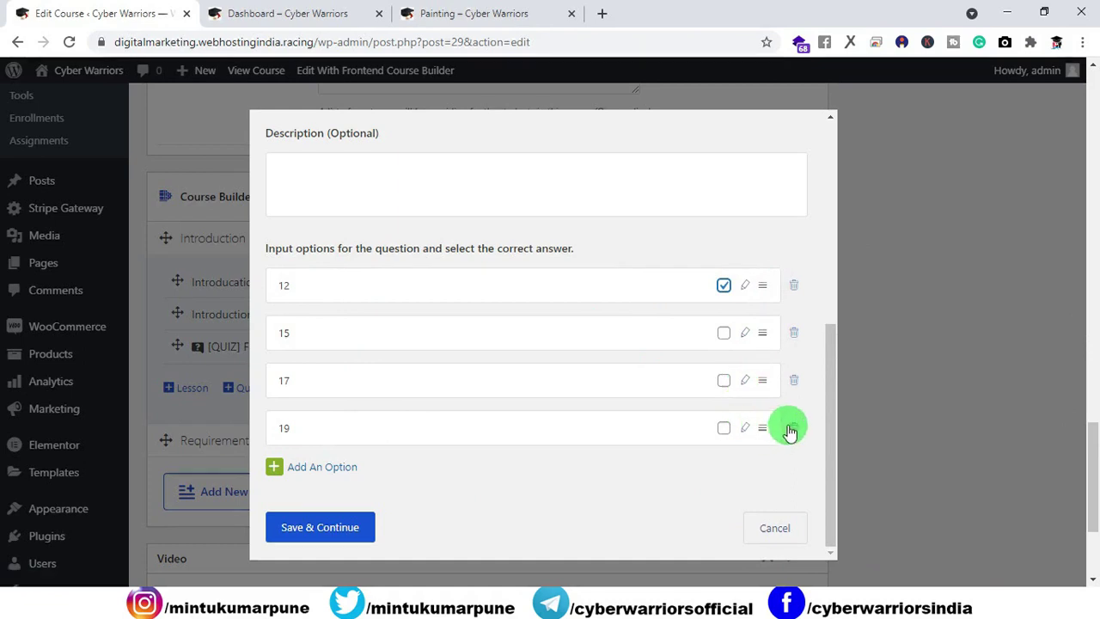
pyautogui.scroll(-2, 546, 447)
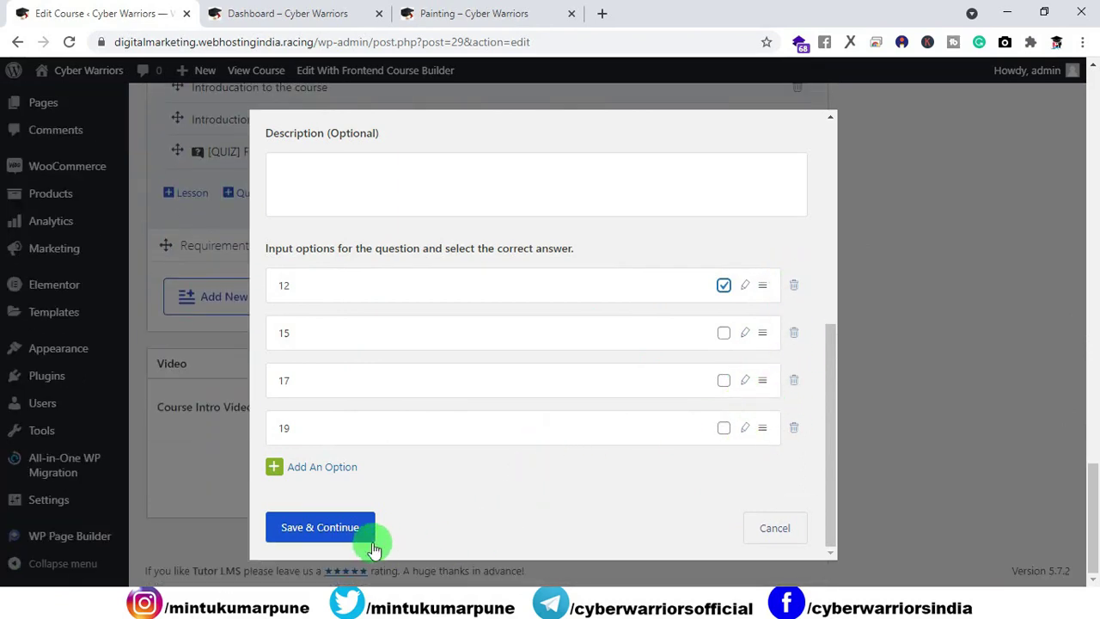
pyautogui.click(326, 543)
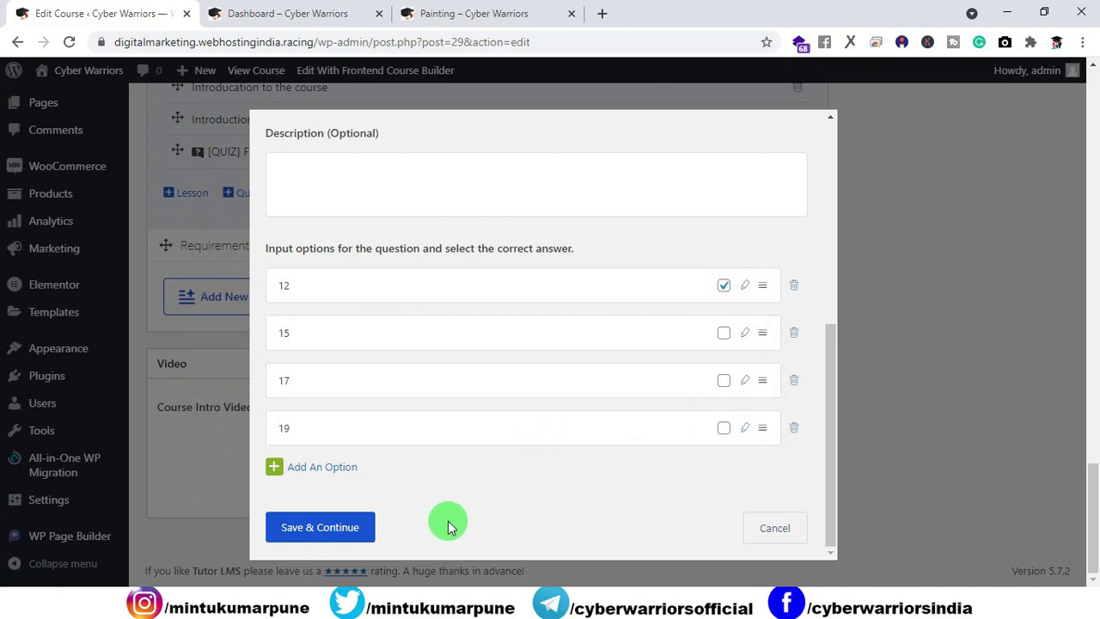
# Step: Save the question, then in quiz settings keep Minutes and allow only 1 attempt
pyautogui.click(326, 539)
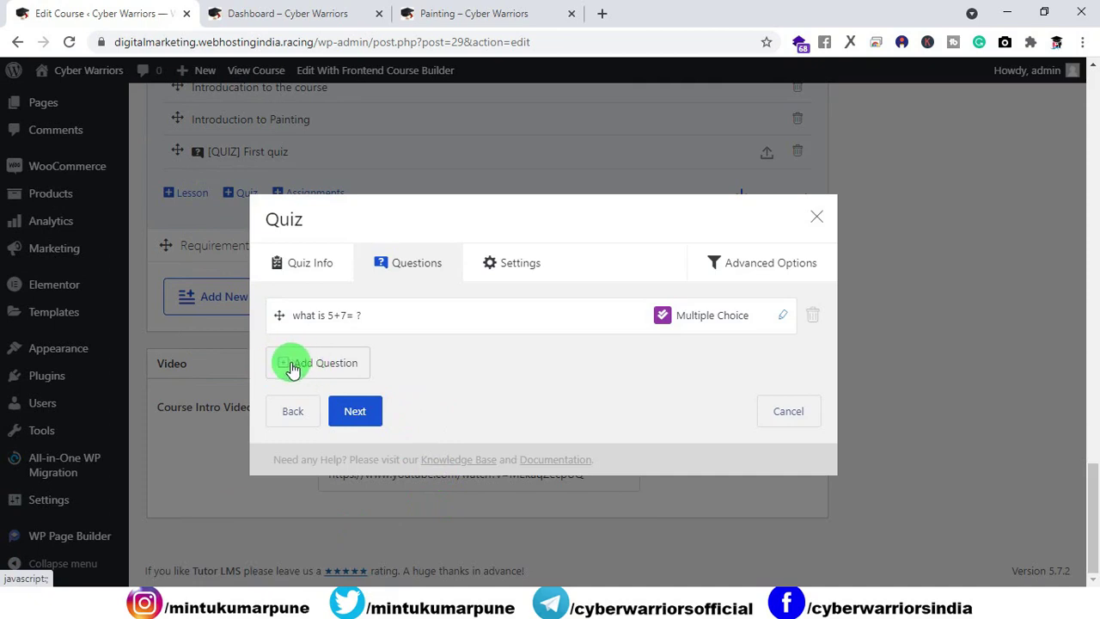
pyautogui.click(361, 409)
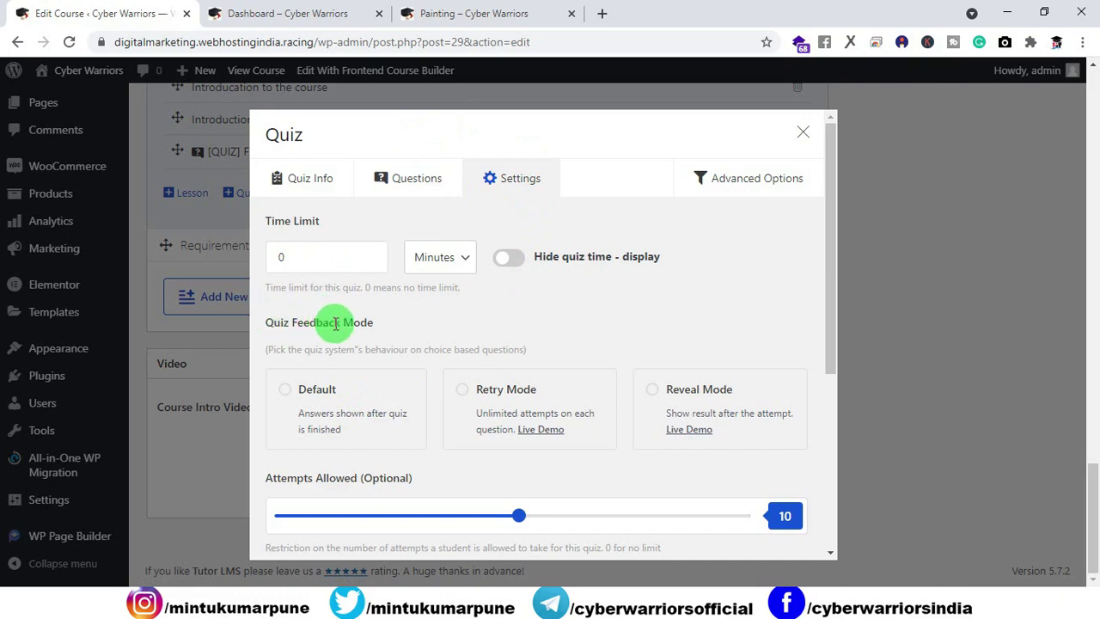
pyautogui.click(471, 262)
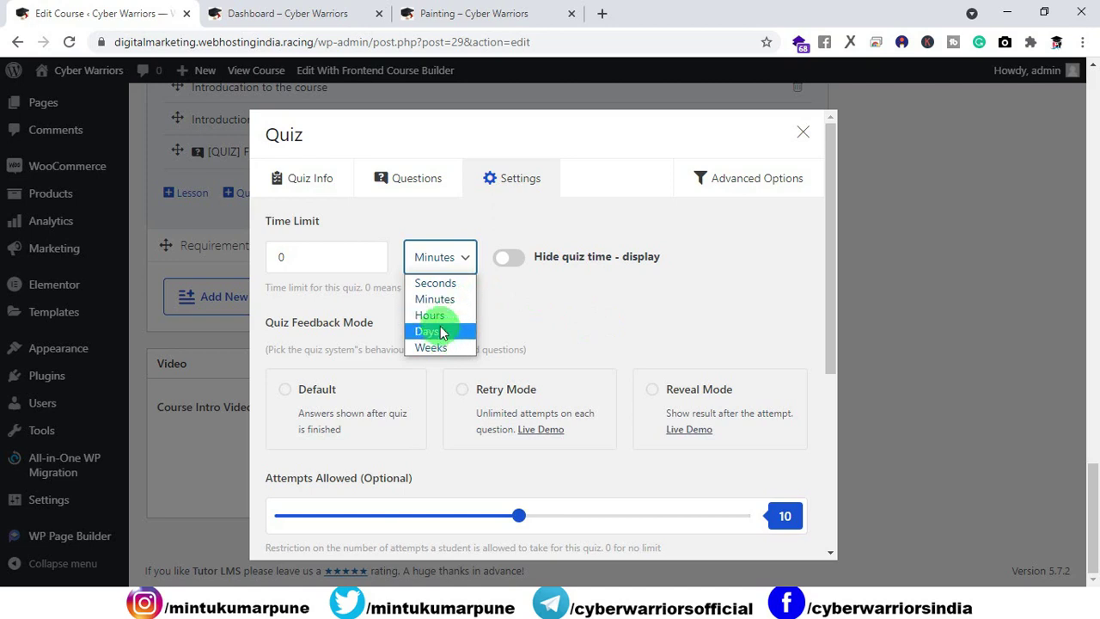
pyautogui.click(547, 328)
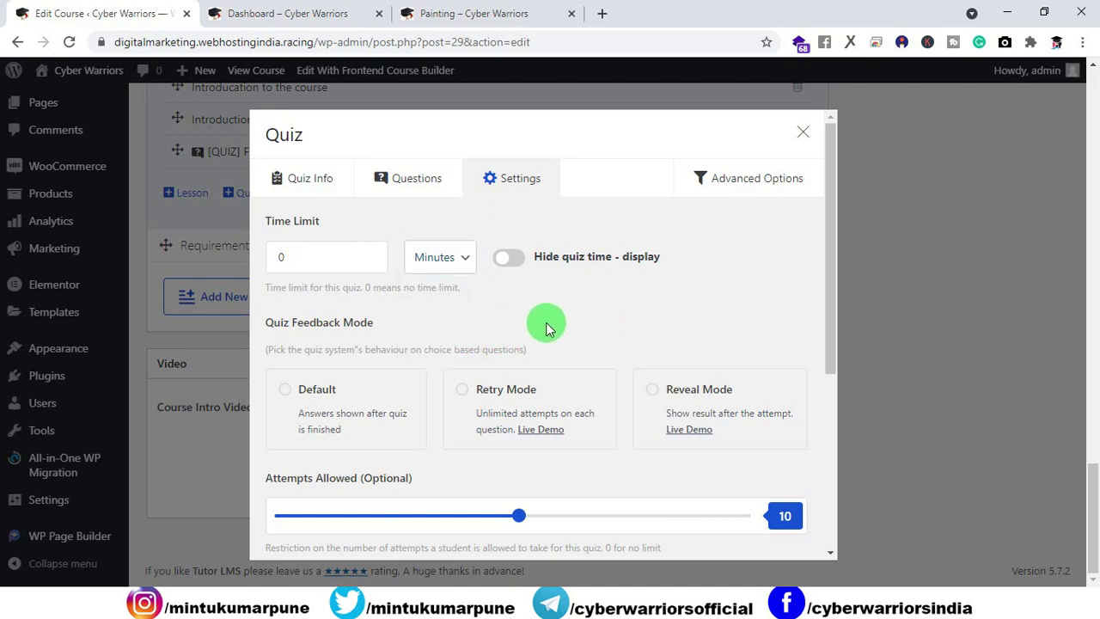
pyautogui.scroll(-2, 544, 329)
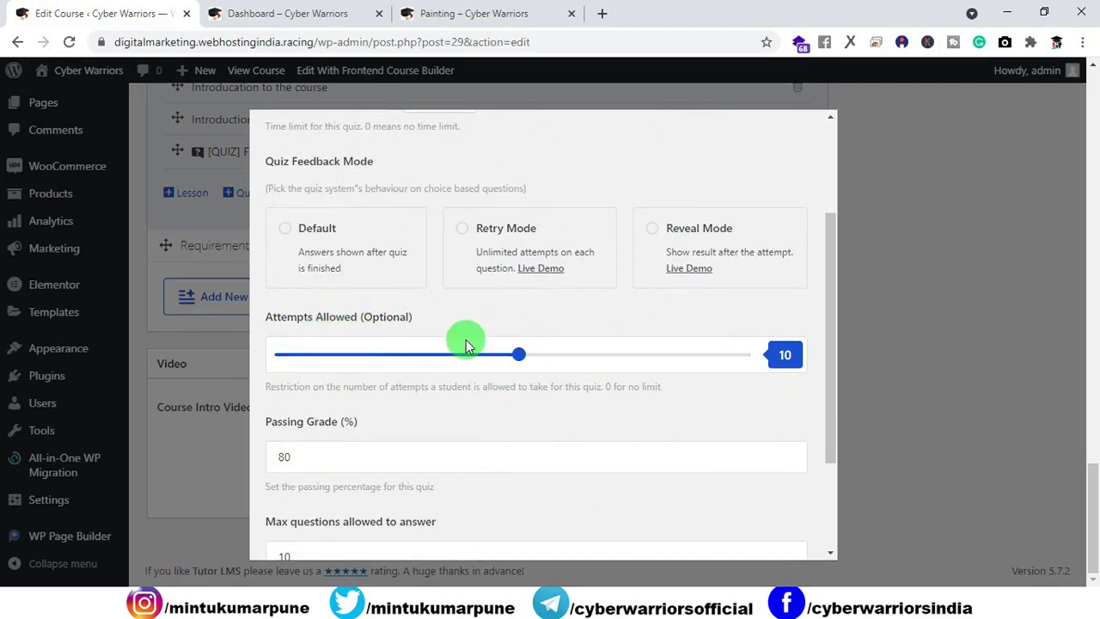
pyautogui.moveTo(518, 354); pyautogui.dragTo(305, 361)
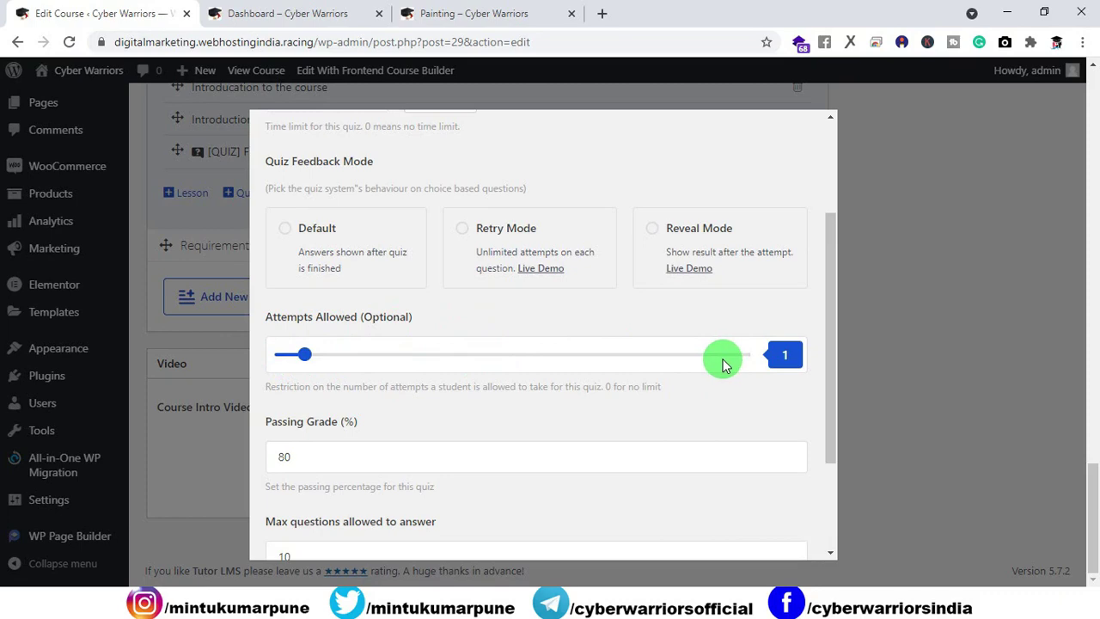
# Step: Set the passing grade to 10%, save the quiz settings and close the quiz dialog
pyautogui.scroll(-3, 371, 383)
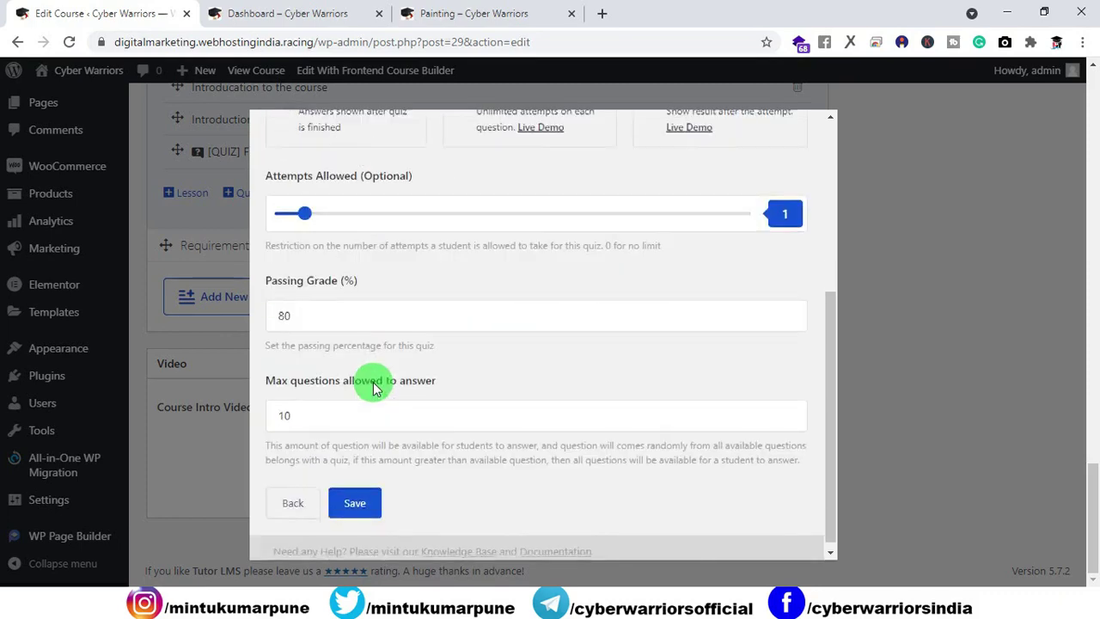
pyautogui.moveTo(319, 312); pyautogui.dragTo(271, 314)
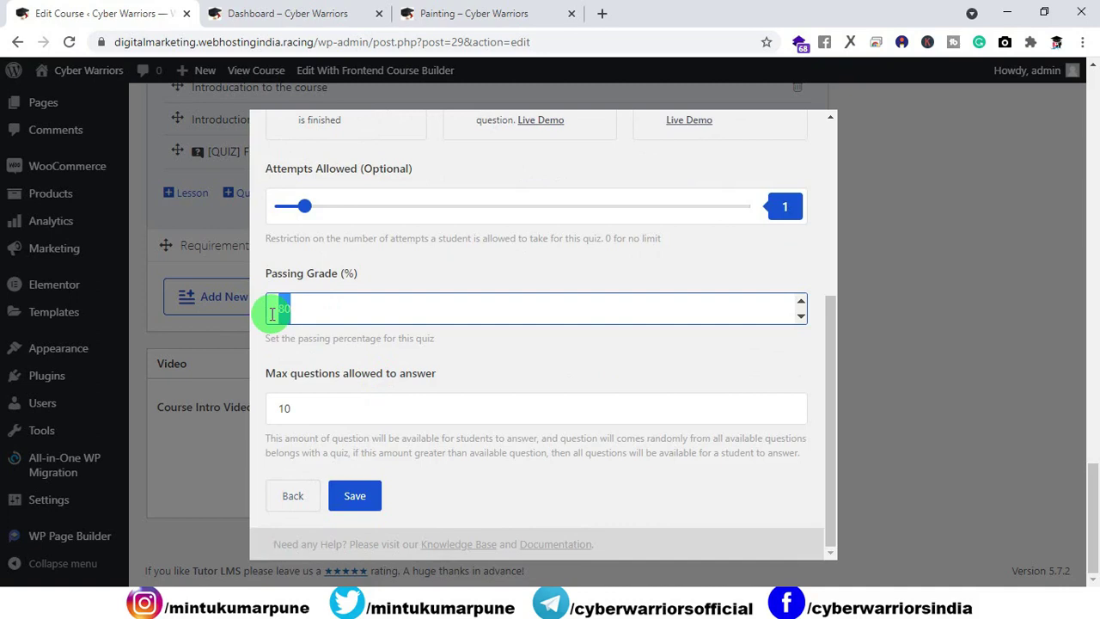
pyautogui.write('33')
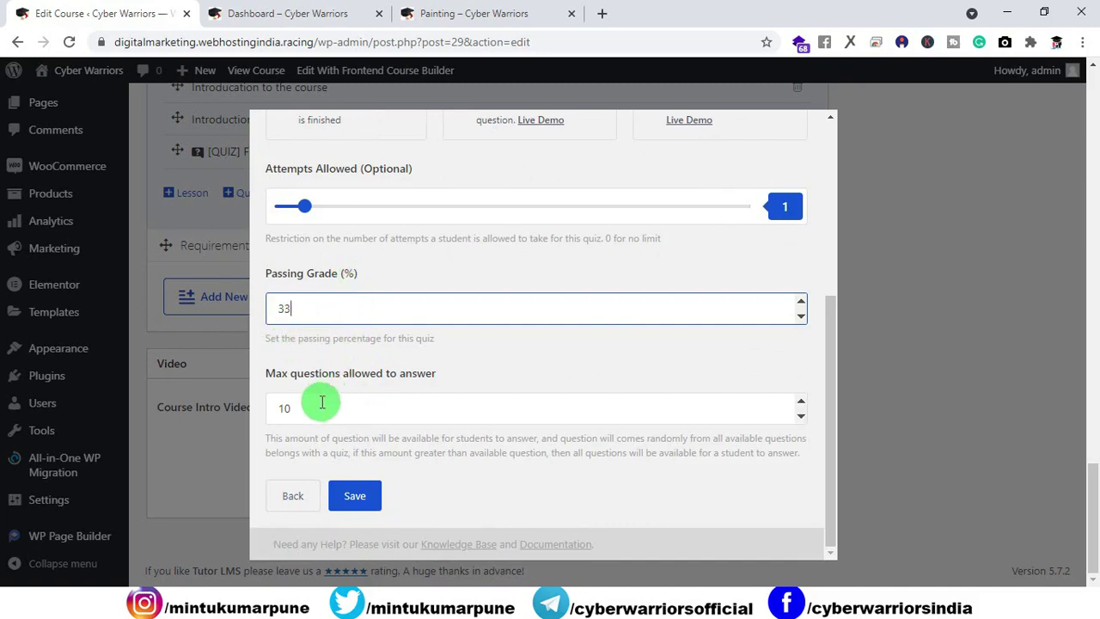
pyautogui.doubleClick(334, 306)
pyautogui.doubleClick(341, 273)
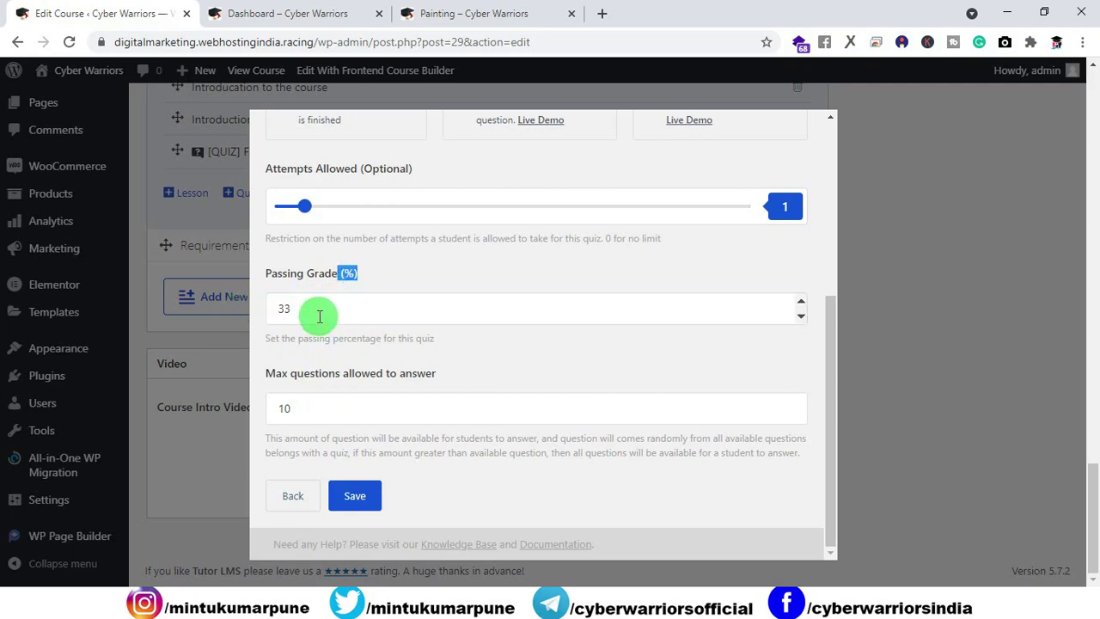
pyautogui.doubleClick(314, 310)
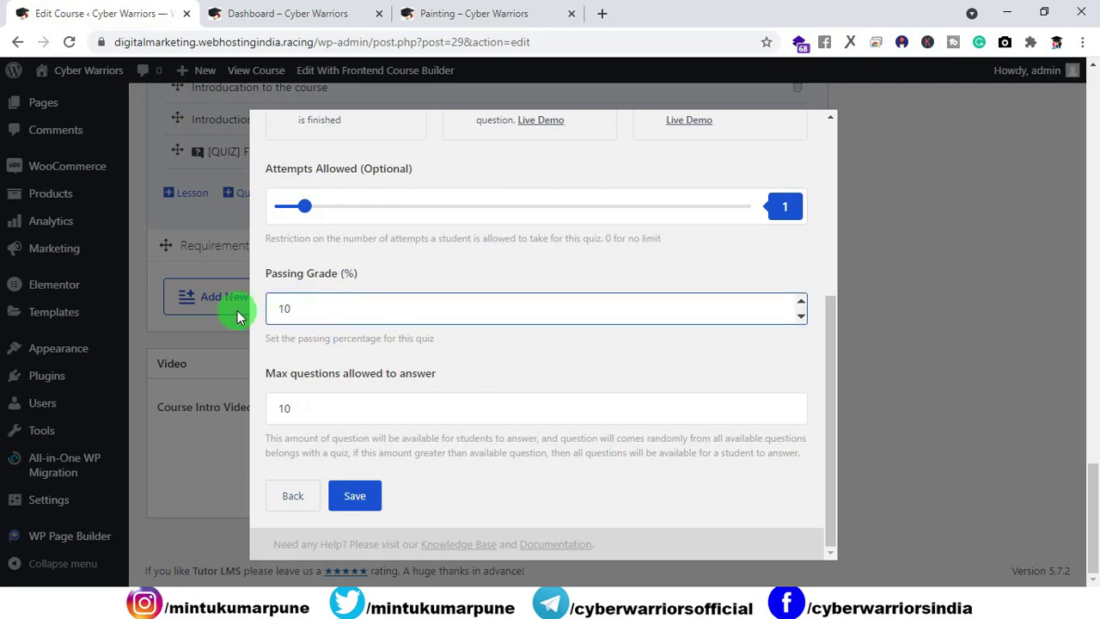
pyautogui.write('10')
pyautogui.scroll(5, 386, 361)
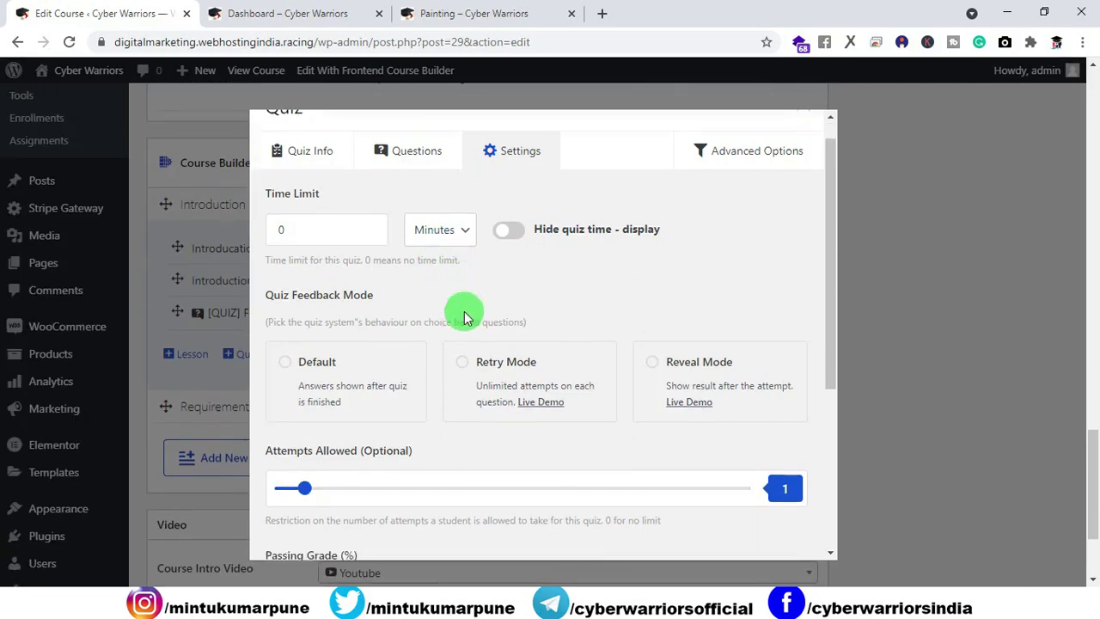
pyautogui.scroll(-4, 464, 318)
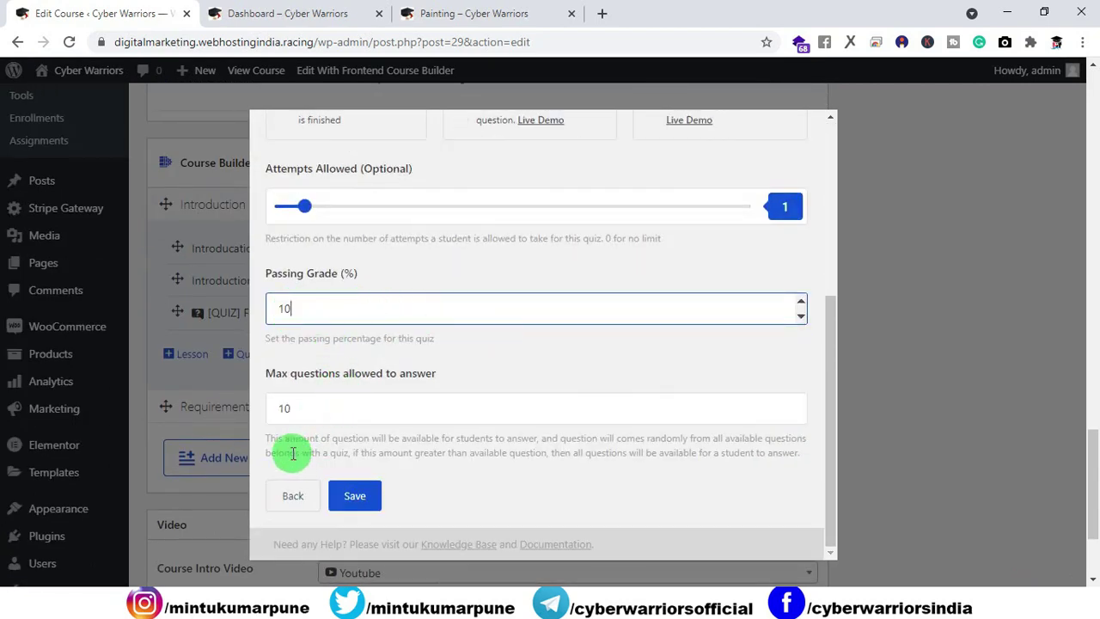
pyautogui.click(352, 497)
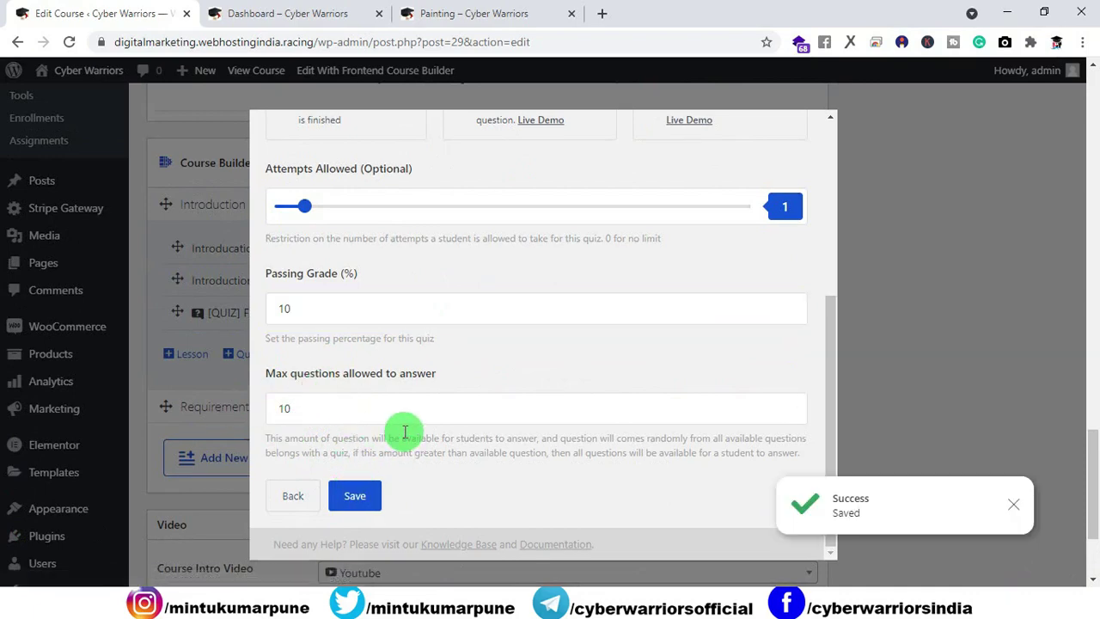
pyautogui.click(379, 497)
pyautogui.scroll(-2, 400, 465)
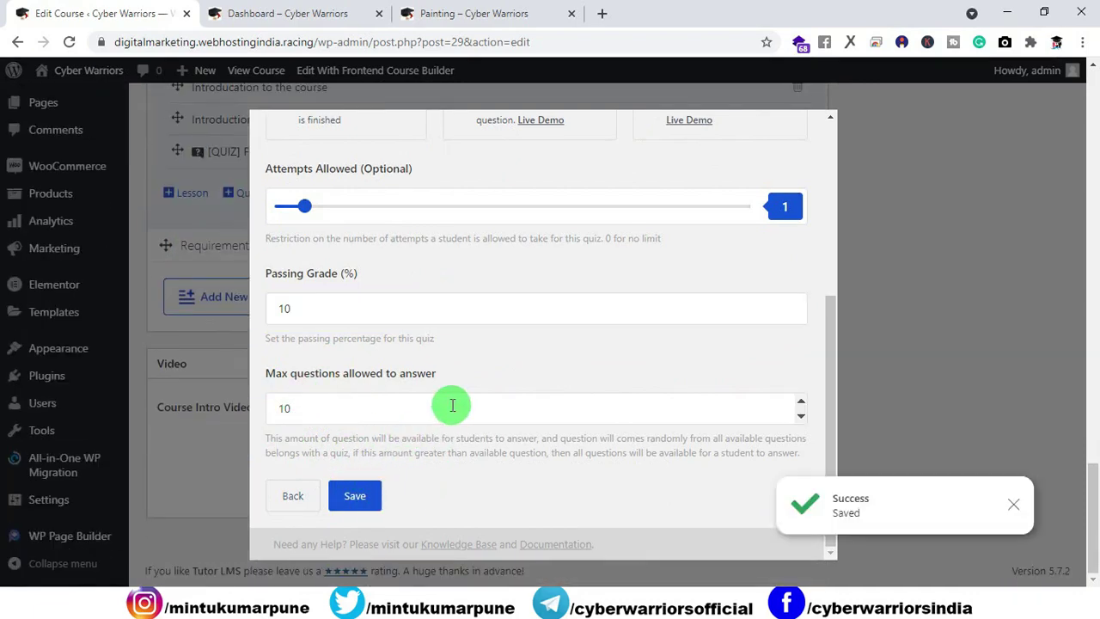
pyautogui.scroll(1, 452, 404)
pyautogui.scroll(-1, 417, 392)
pyautogui.scroll(4, 457, 396)
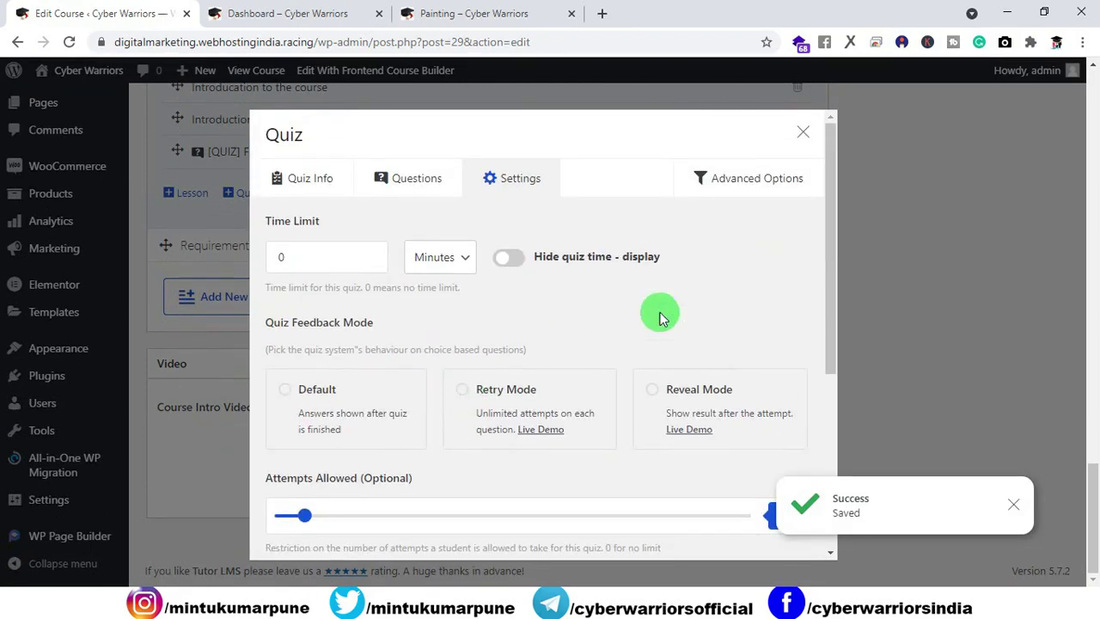
pyautogui.click(803, 145)
# Step: Reload the frontend Painting course page and open the First quiz
pyautogui.scroll(1, 527, 310)
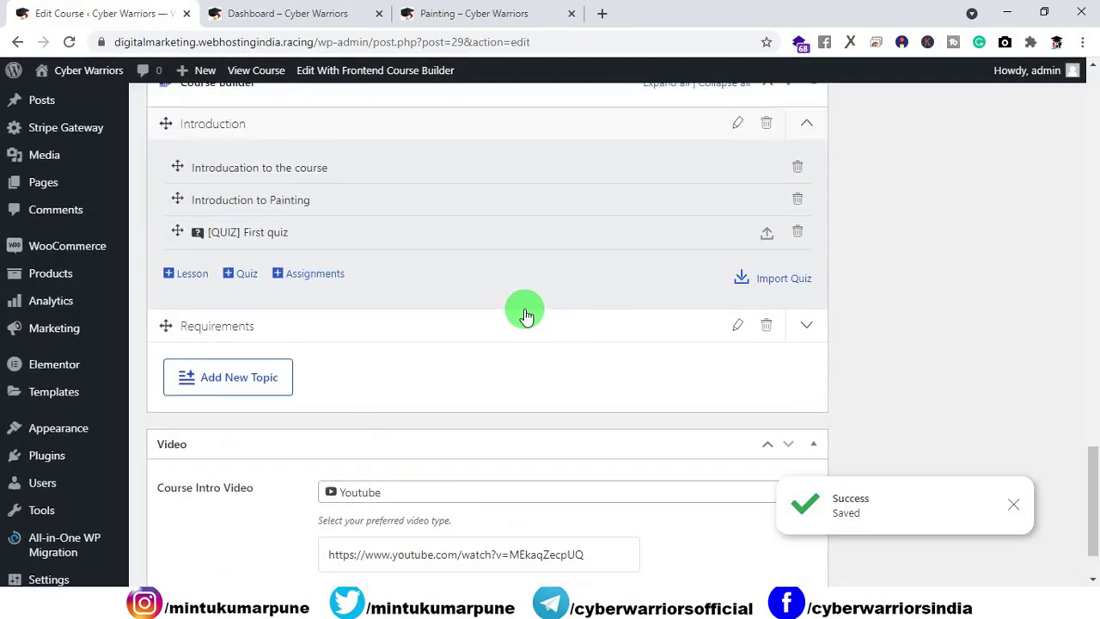
pyautogui.scroll(1, 527, 315)
pyautogui.click(292, 13)
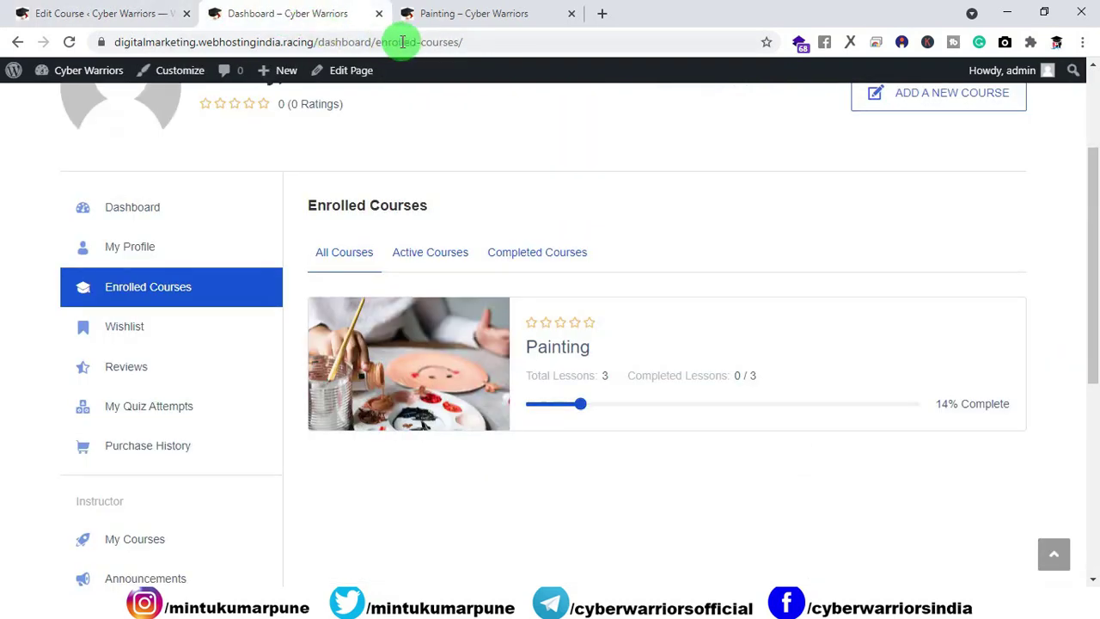
pyautogui.click(441, 15)
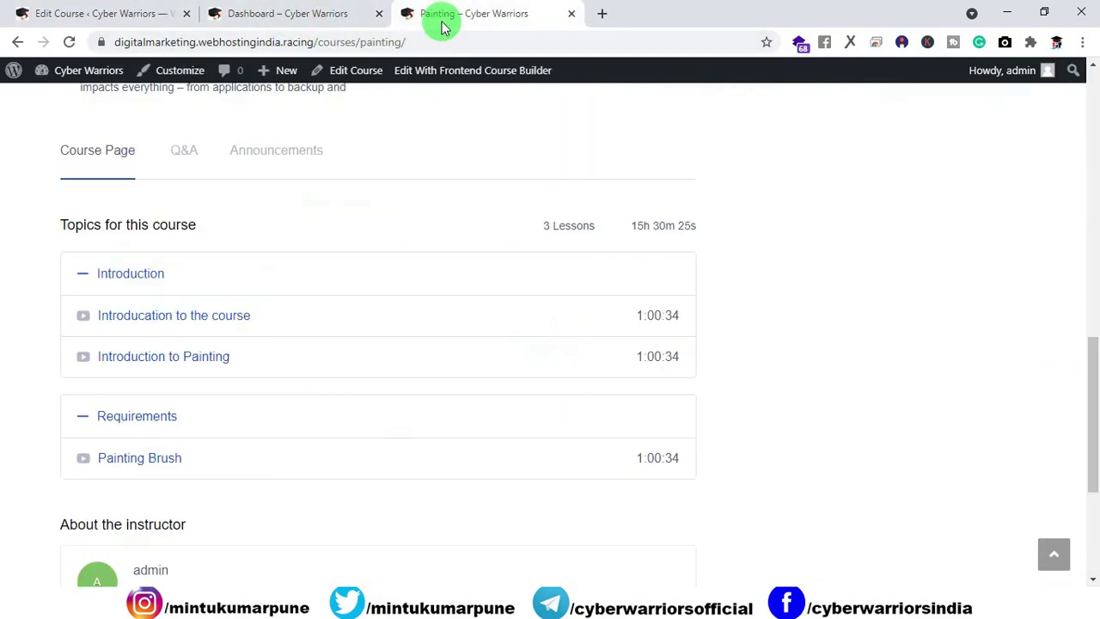
pyautogui.click(67, 42)
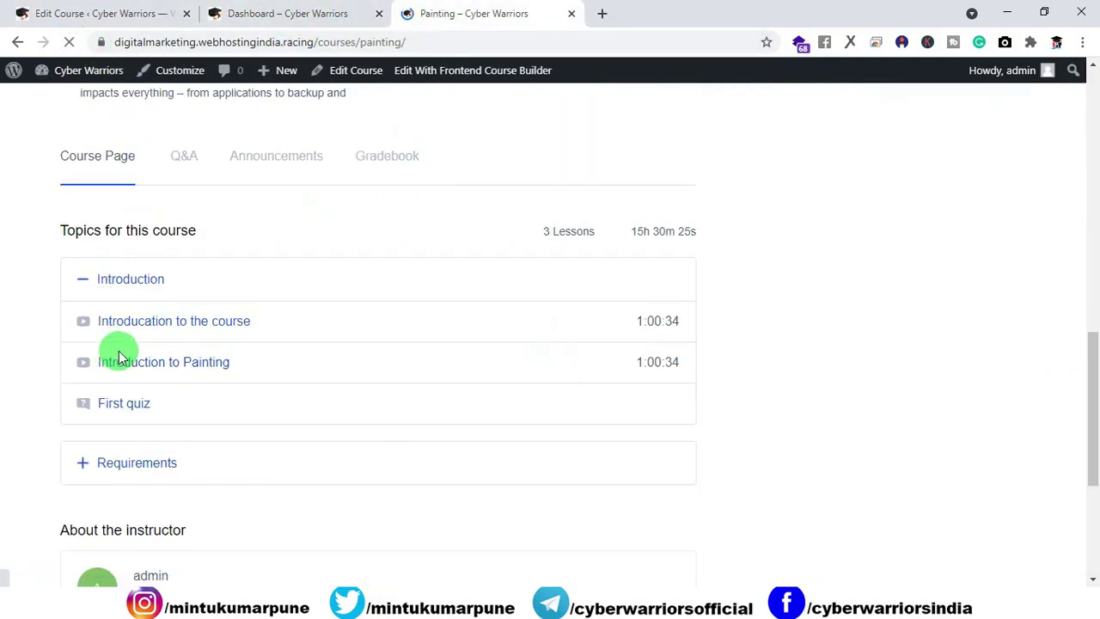
pyautogui.click(137, 403)
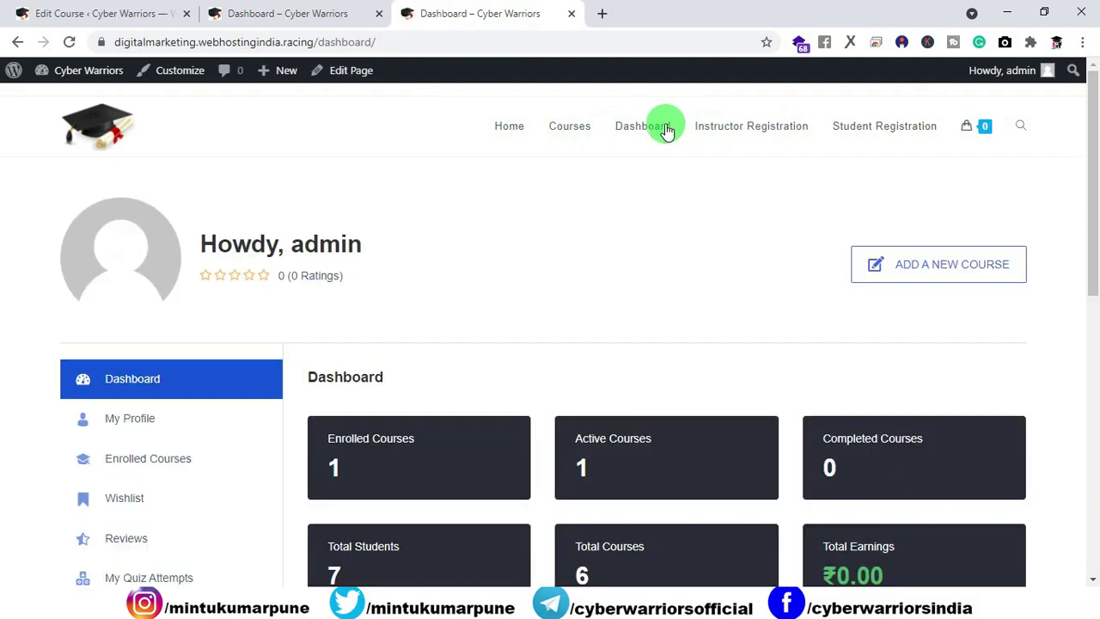
# Step: Reopen Painting from Enrolled Courses, play the first lesson video, then open First quiz
pyautogui.click(133, 494)
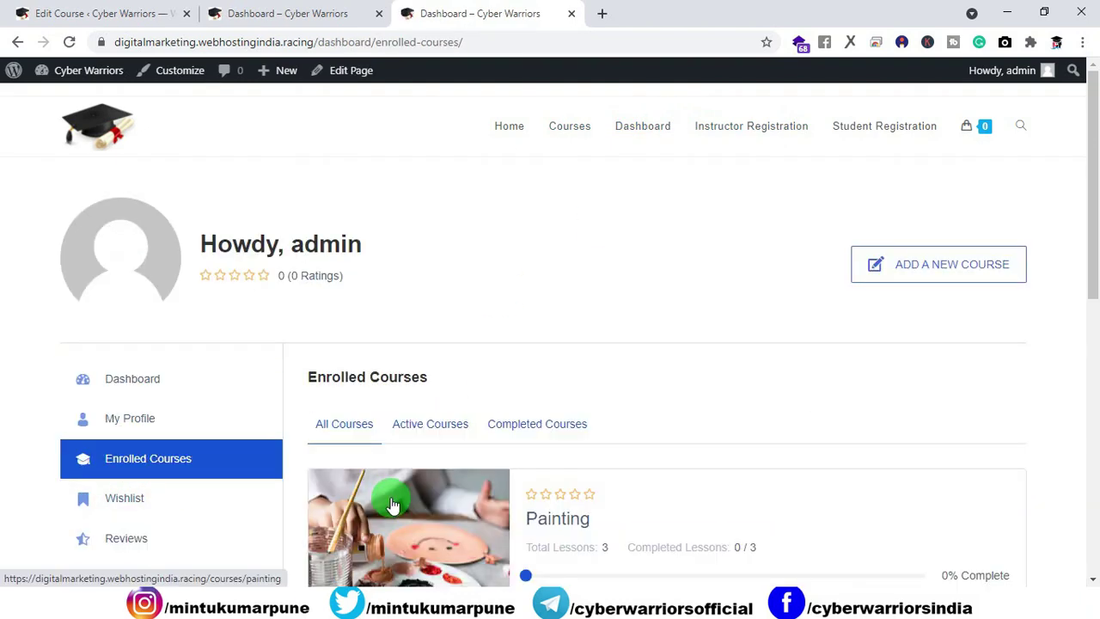
pyautogui.scroll(-1, 421, 464)
pyautogui.scroll(-2, 421, 464)
pyautogui.click(409, 421)
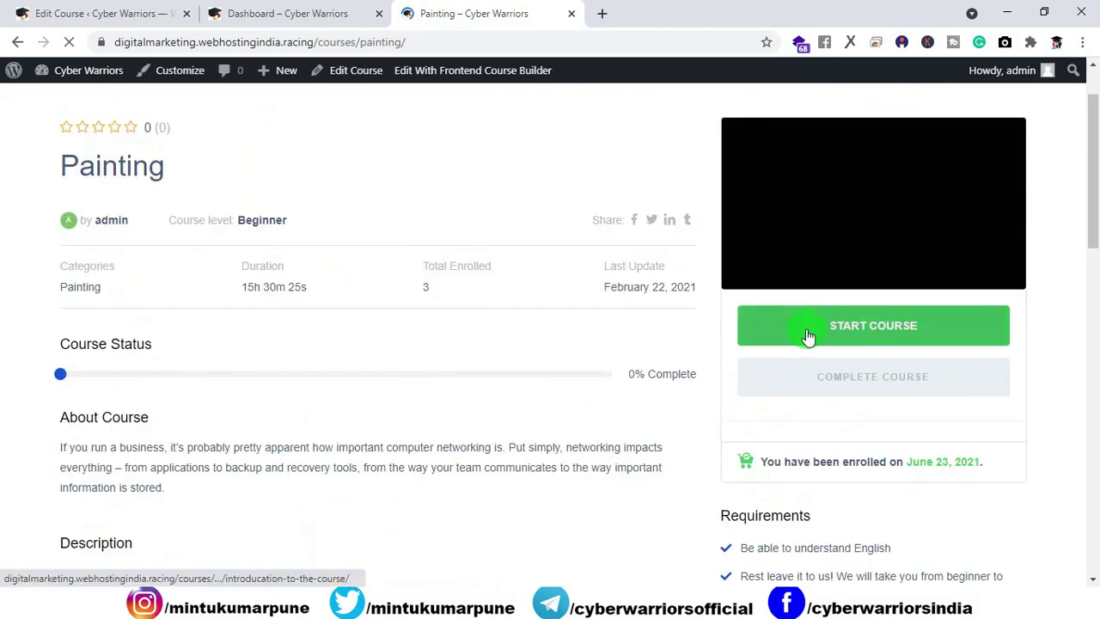
pyautogui.click(808, 335)
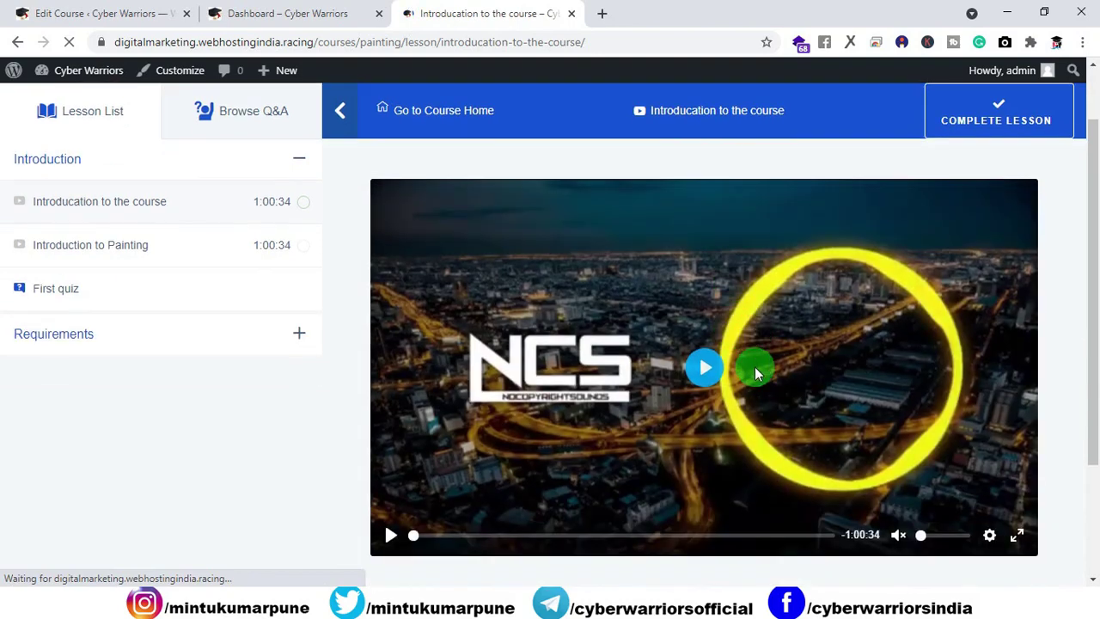
pyautogui.click(754, 366)
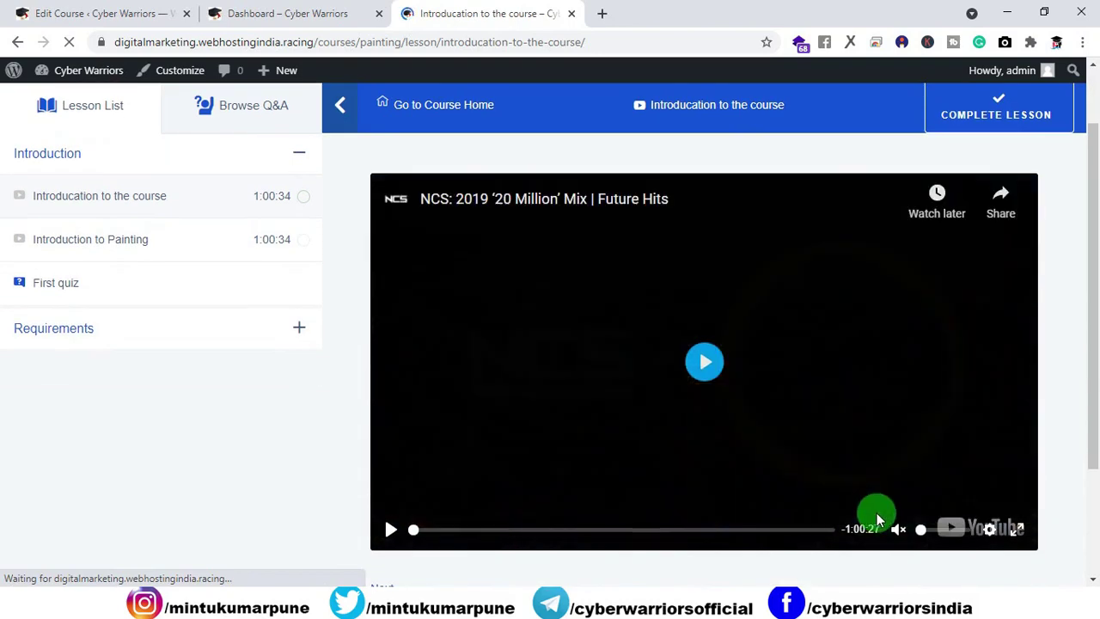
pyautogui.click(86, 288)
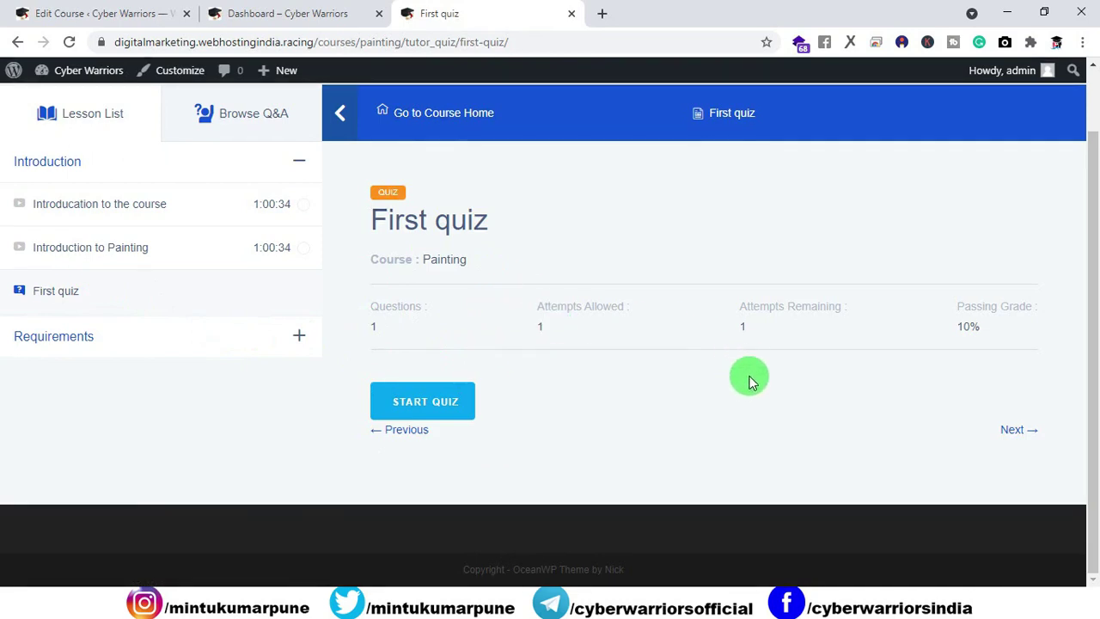
# Step: Check the 10% passing grade and 10.00 marks, answer 12 and submit the quiz
pyautogui.doubleClick(967, 326)
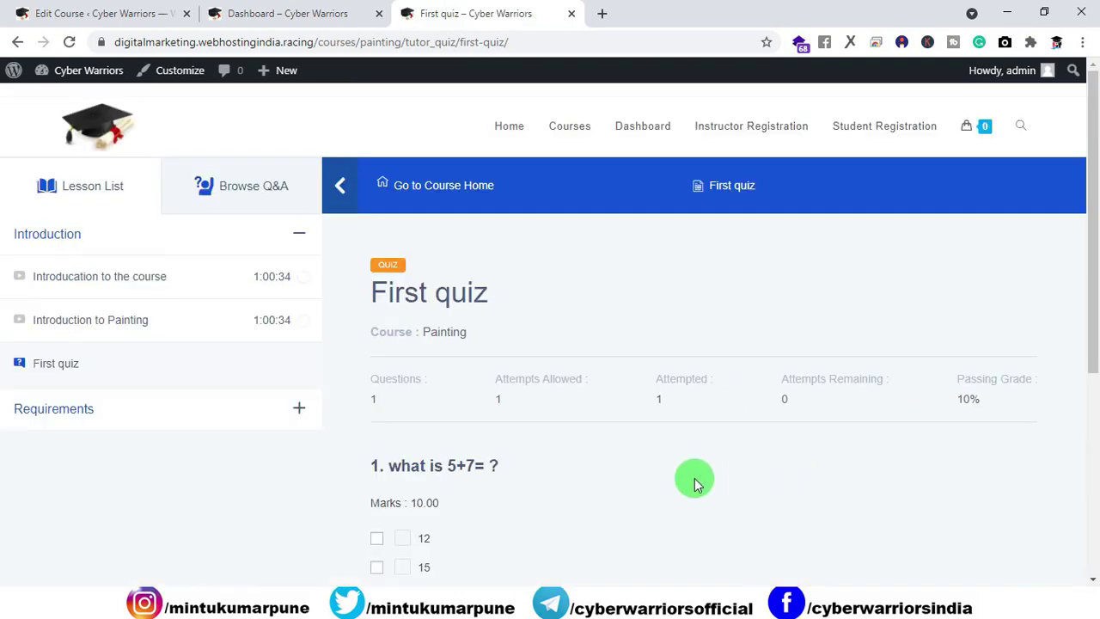
pyautogui.scroll(-3, 692, 475)
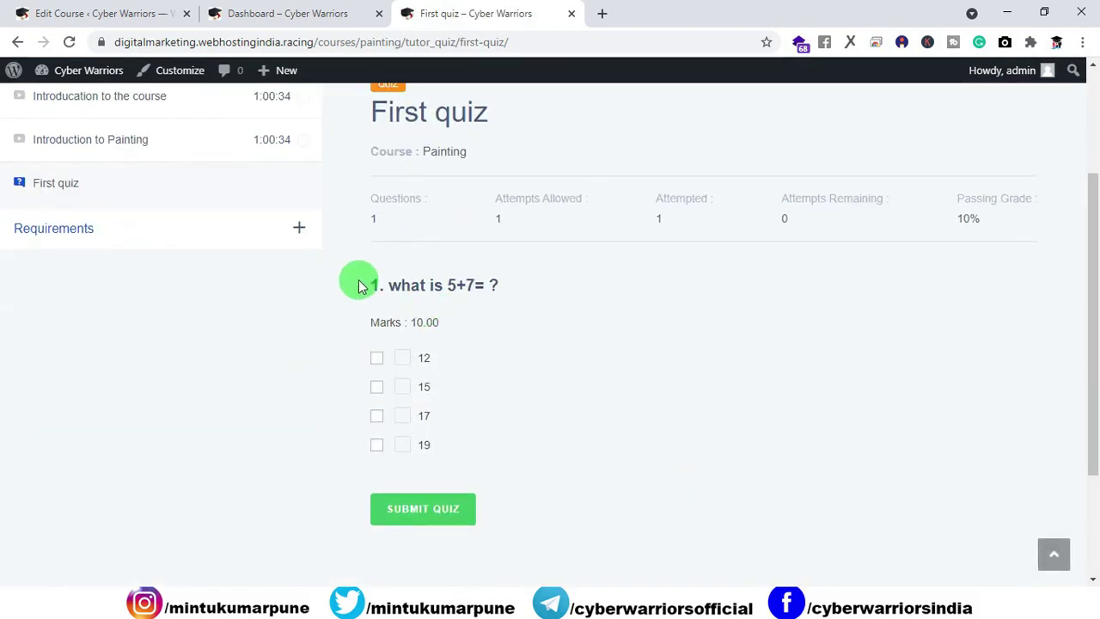
pyautogui.moveTo(440, 323); pyautogui.dragTo(410, 323)
pyautogui.click(423, 327)
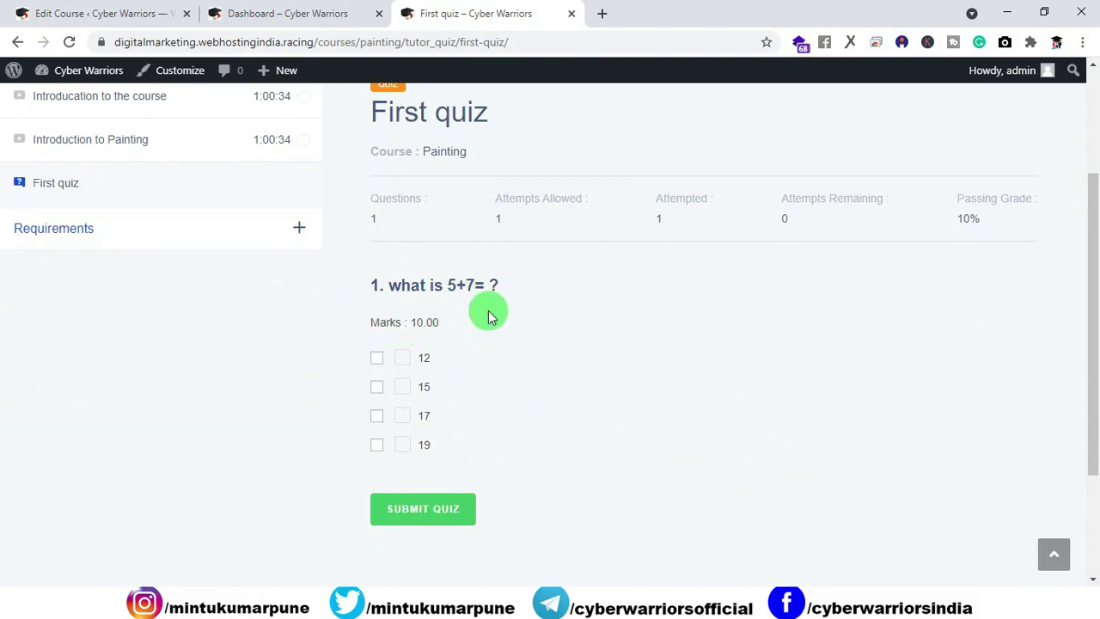
pyautogui.click(379, 361)
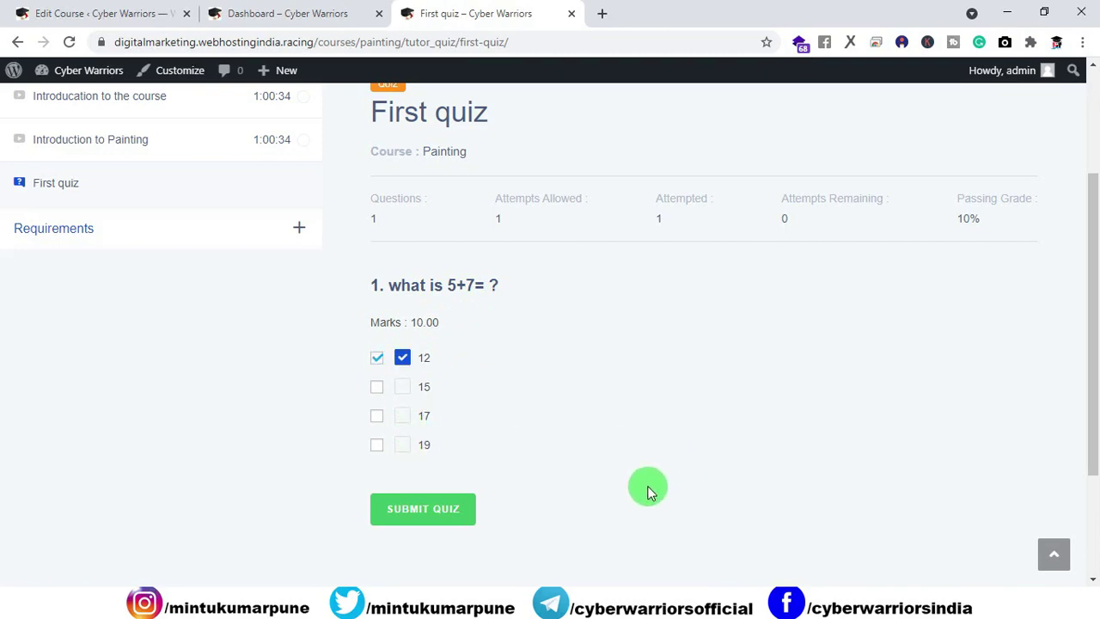
pyautogui.scroll(-2, 579, 491)
pyautogui.scroll(1, 432, 496)
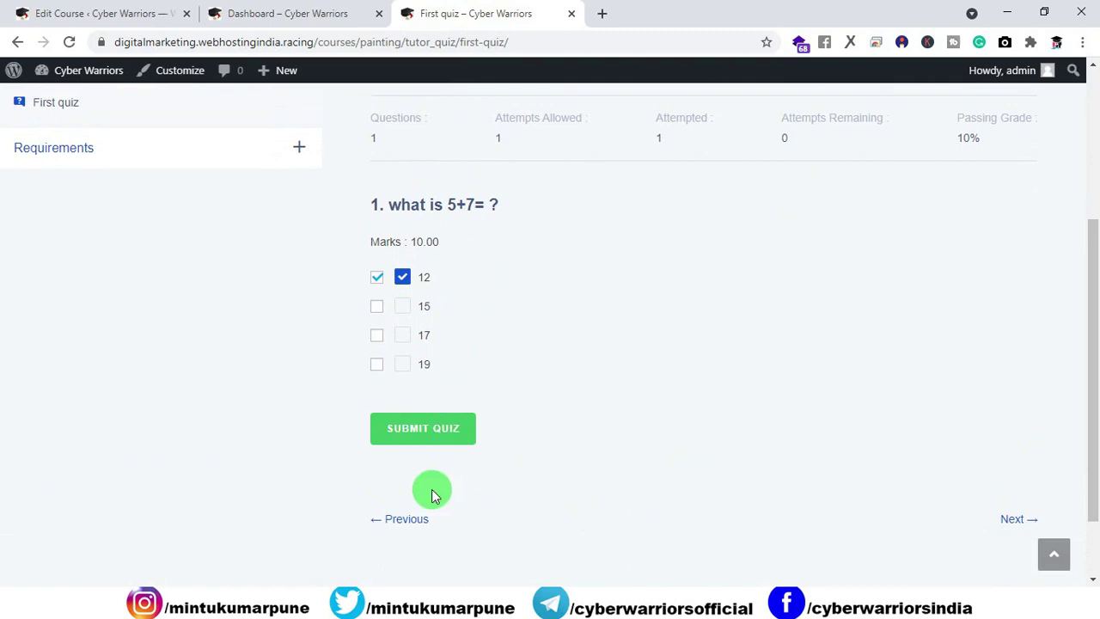
pyautogui.click(429, 430)
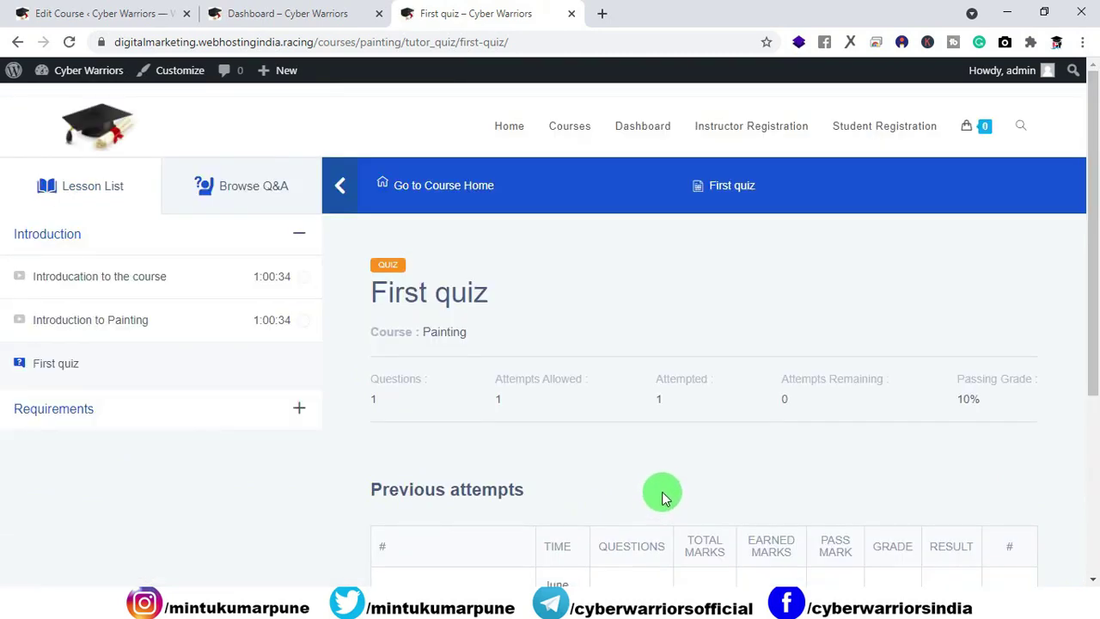
# Step: Review the attempt's 10.00 marks in Previous attempts and continue to the Painting Brush lesson
pyautogui.scroll(-1, 684, 473)
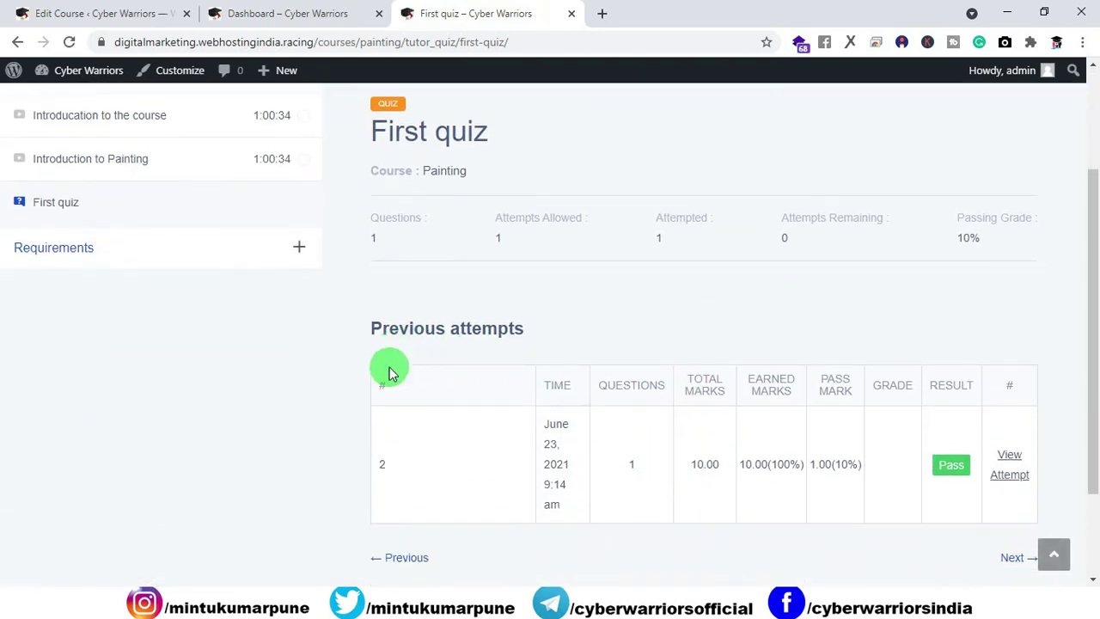
pyautogui.doubleClick(632, 464)
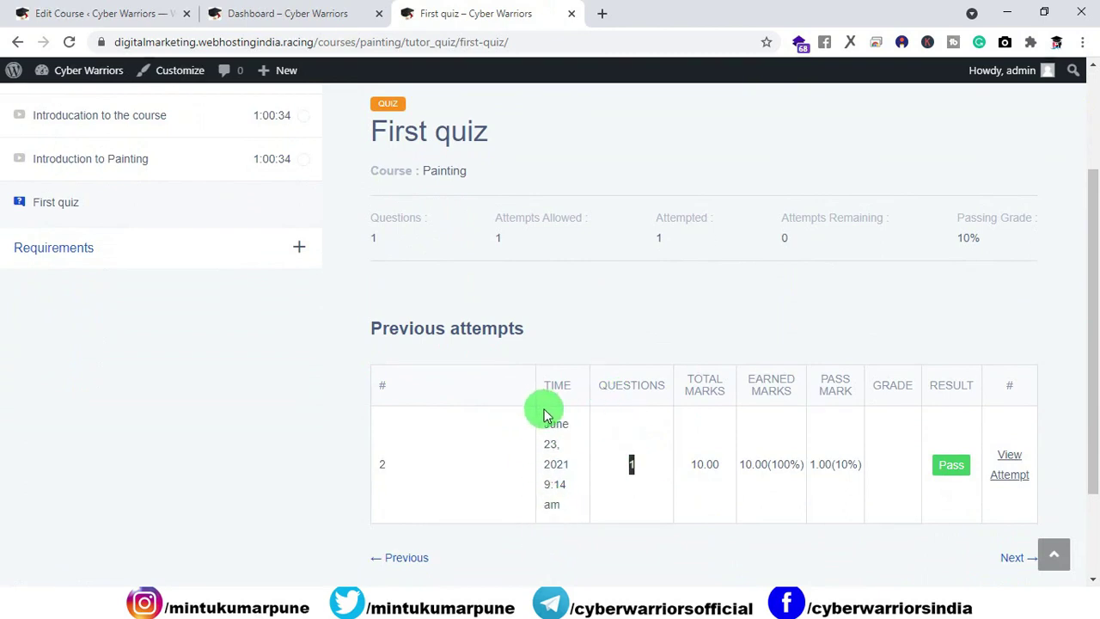
pyautogui.moveTo(714, 488); pyautogui.dragTo(687, 475)
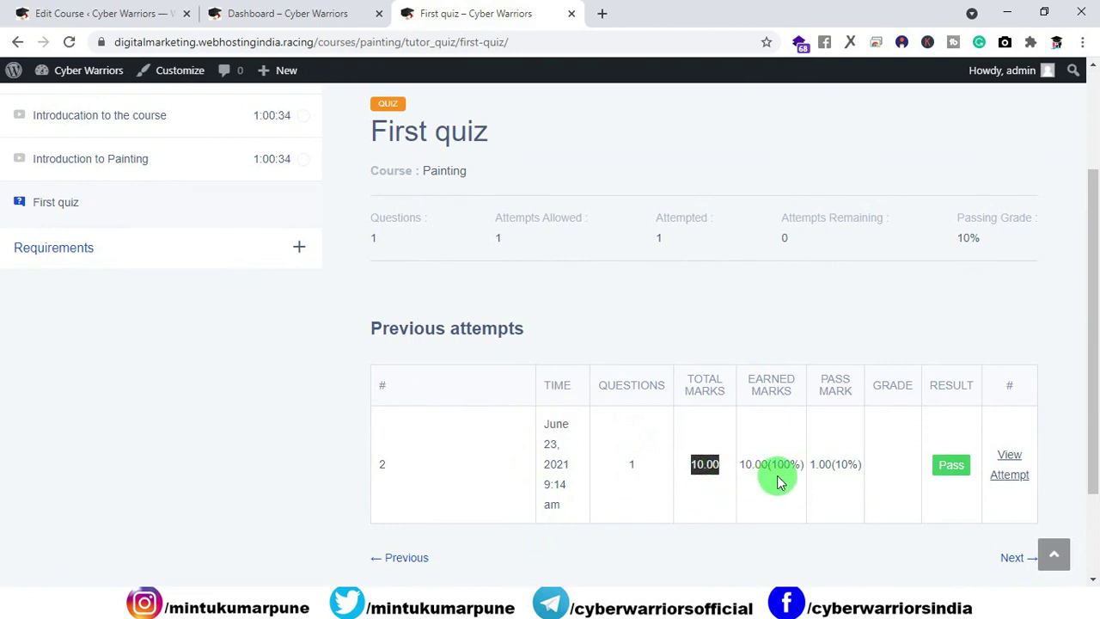
pyautogui.moveTo(776, 479); pyautogui.dragTo(787, 527)
pyautogui.click(829, 488)
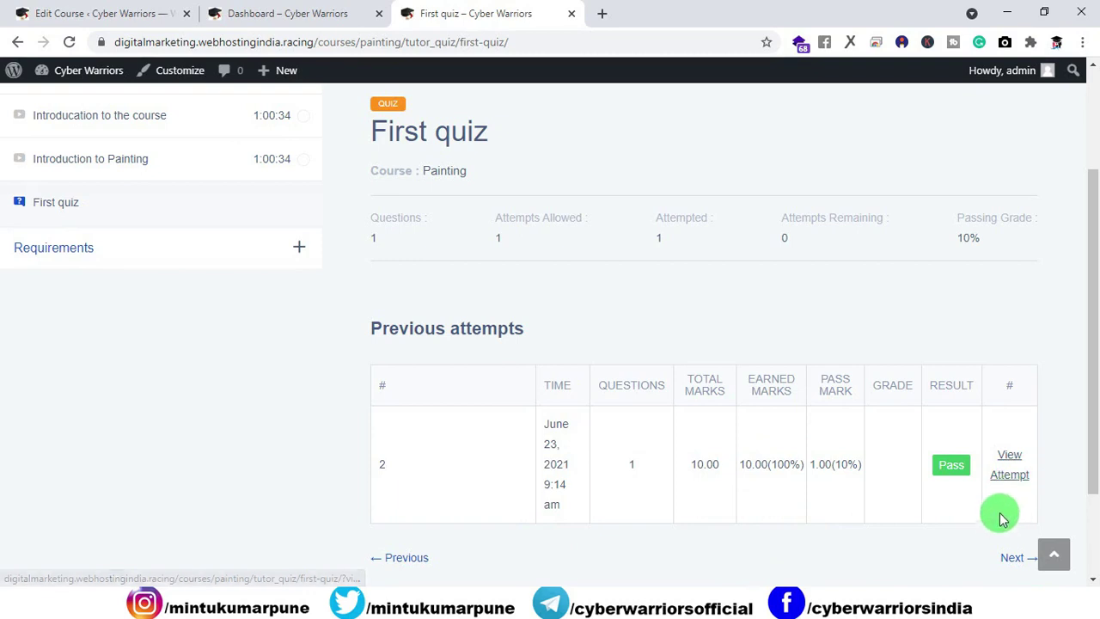
pyautogui.scroll(-2, 985, 484)
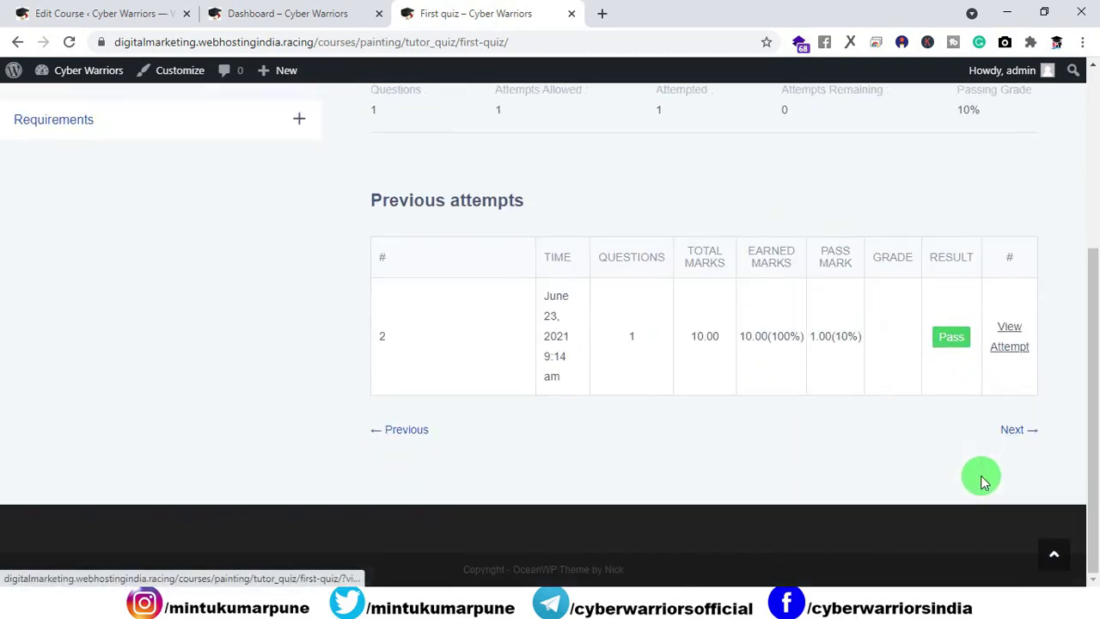
pyautogui.click(1014, 432)
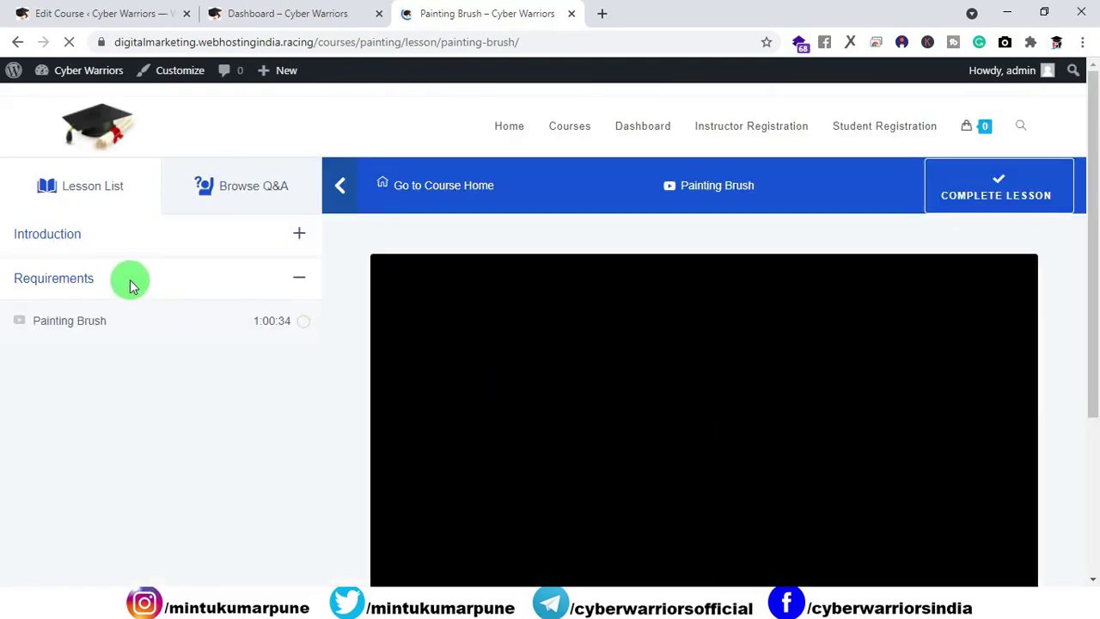
# Step: Open the WordPress admin dashboard from the Painting Brush lesson tab
pyautogui.click(287, 14)
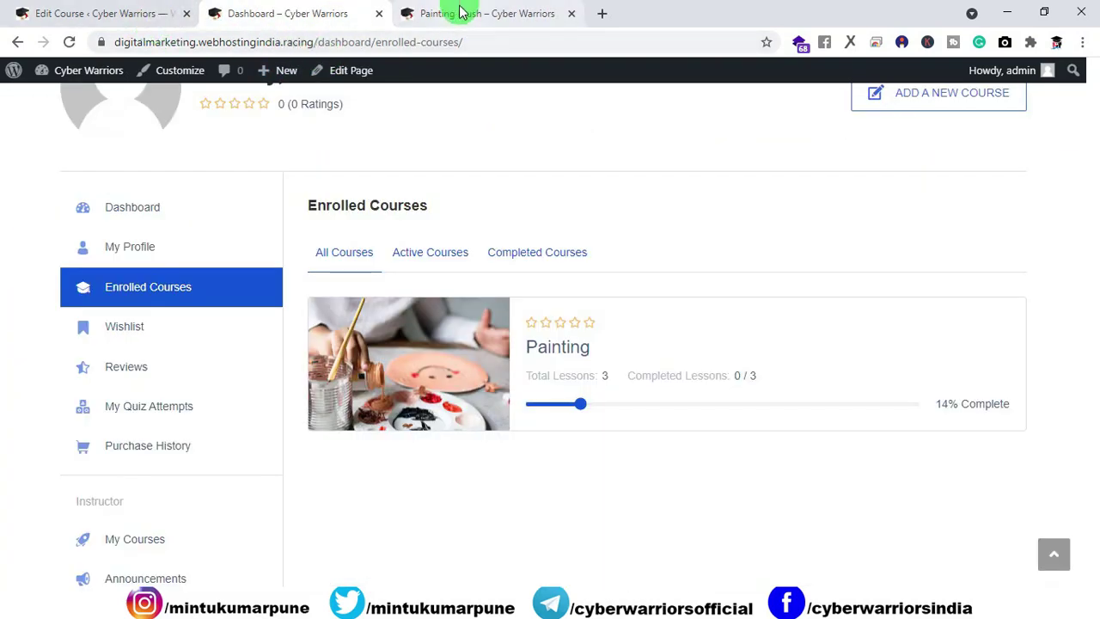
pyautogui.click(459, 12)
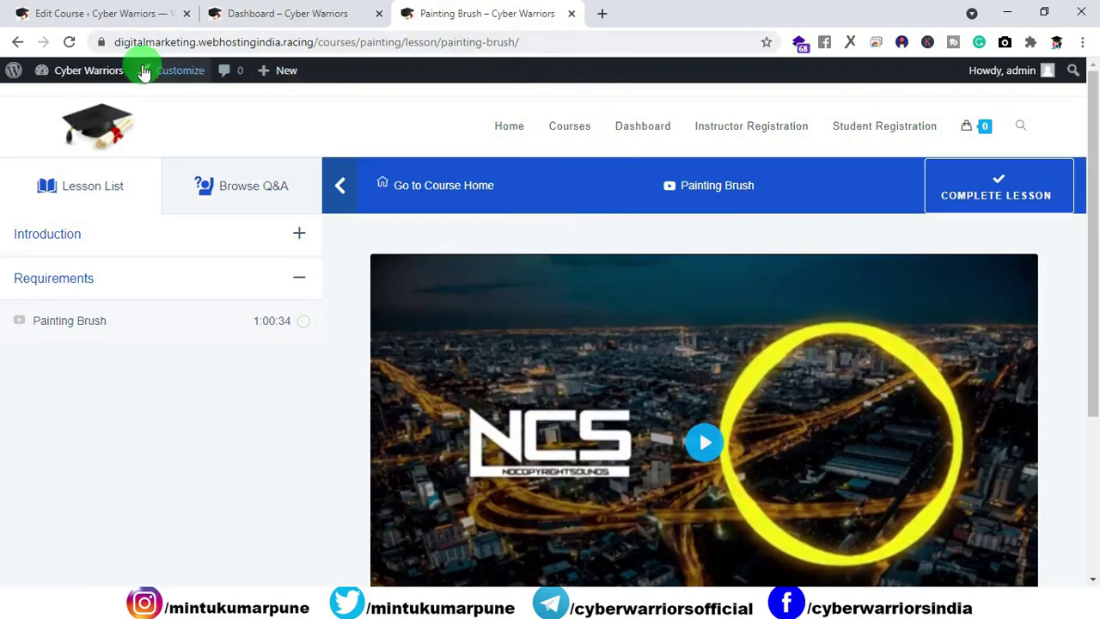
pyautogui.moveTo(86, 70)
pyautogui.click(76, 102)
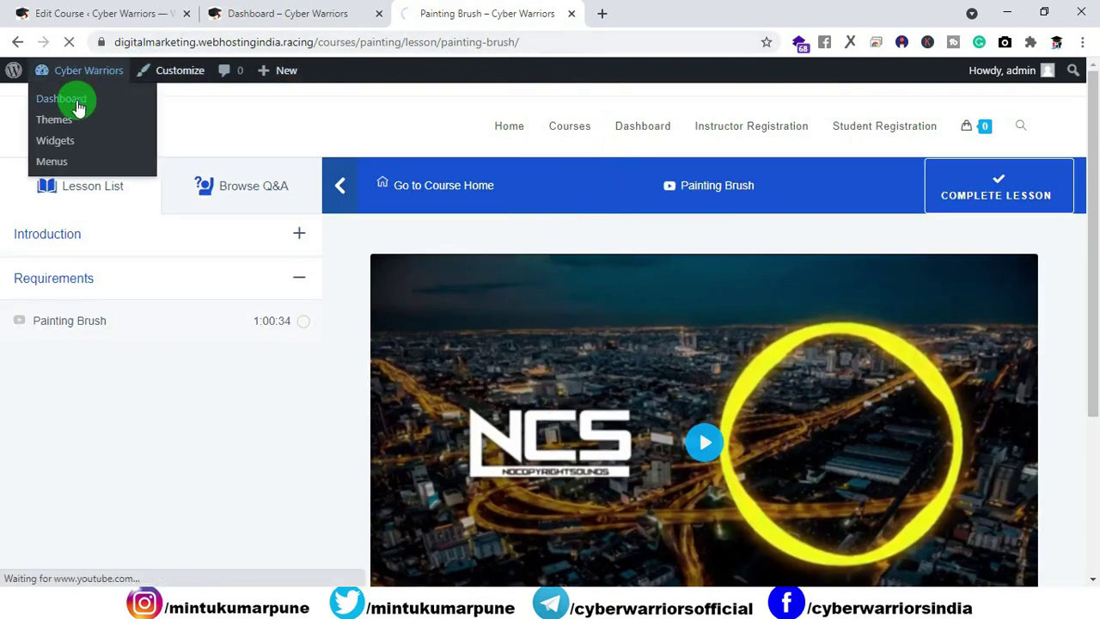
pyautogui.moveTo(503, 17); pyautogui.dragTo(176, 17)
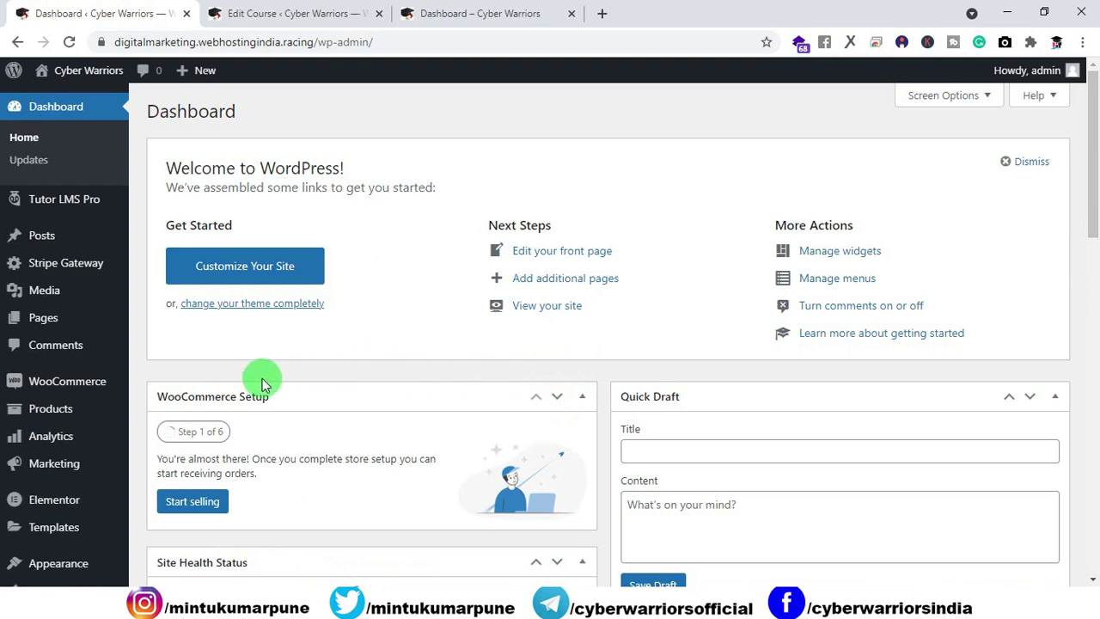
# Step: Check Quiz Attempts shows 10.00 earned points, then return to Enrolled Courses
pyautogui.moveTo(47, 206)
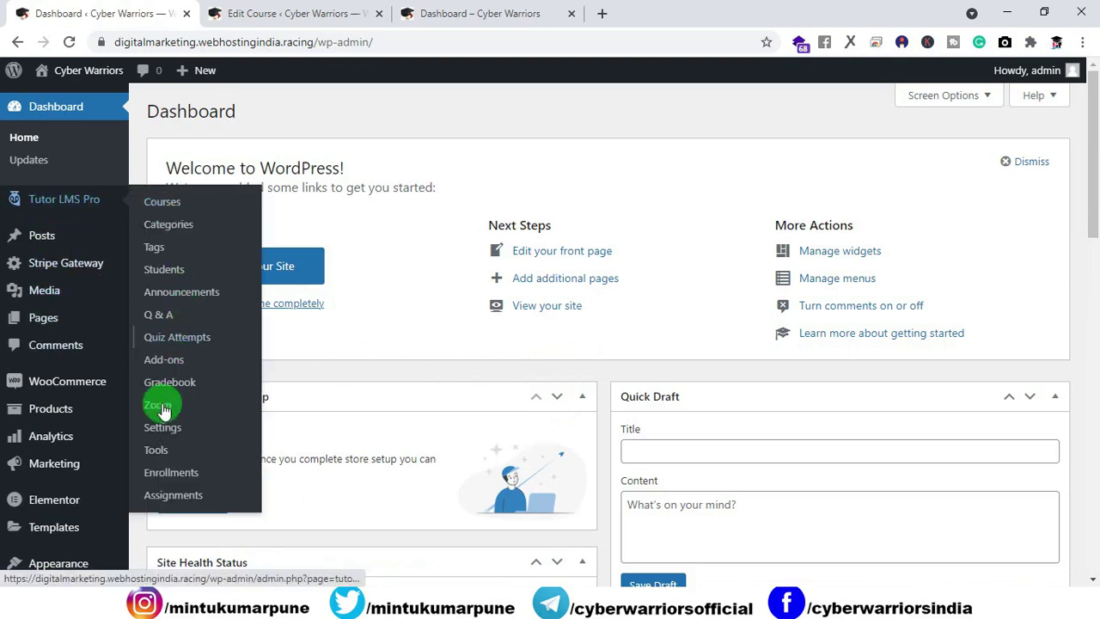
pyautogui.click(188, 344)
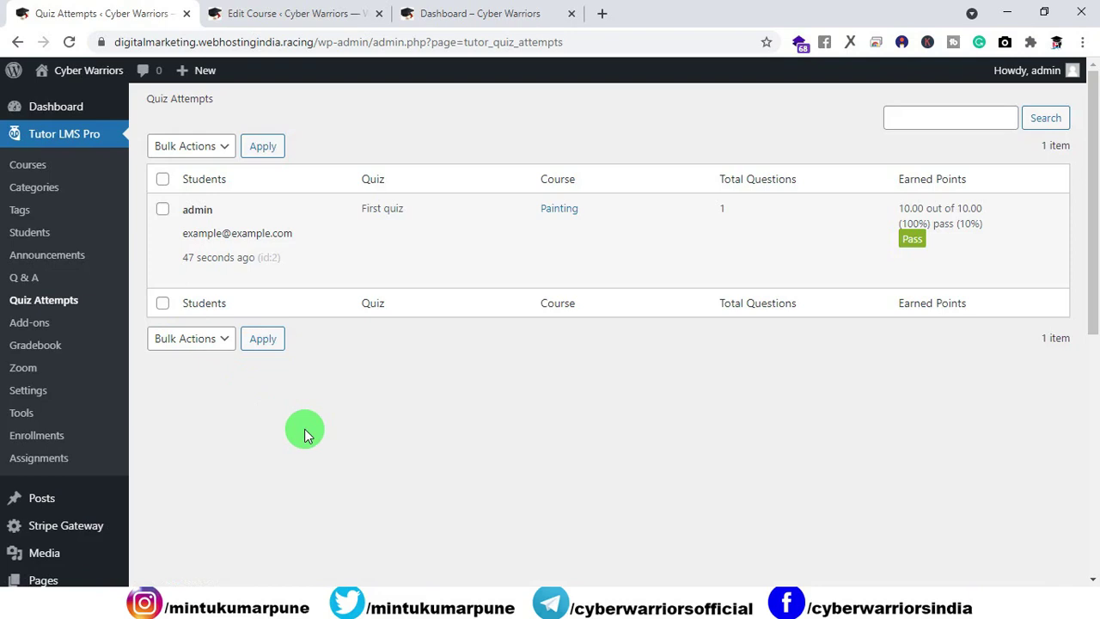
pyautogui.moveTo(203, 228)
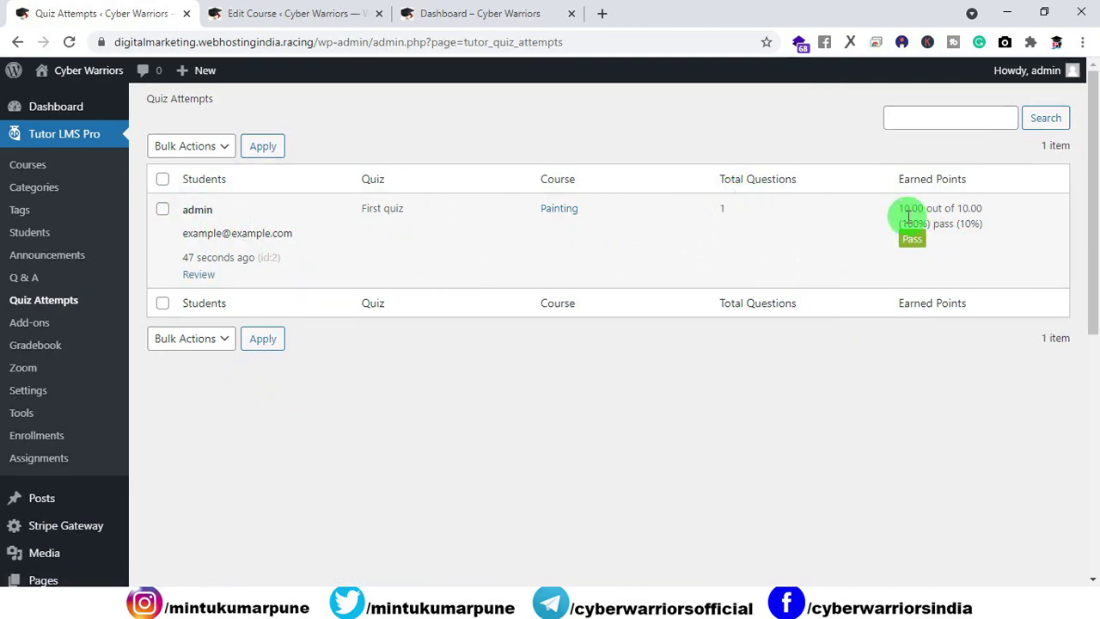
pyautogui.moveTo(988, 234); pyautogui.dragTo(903, 208)
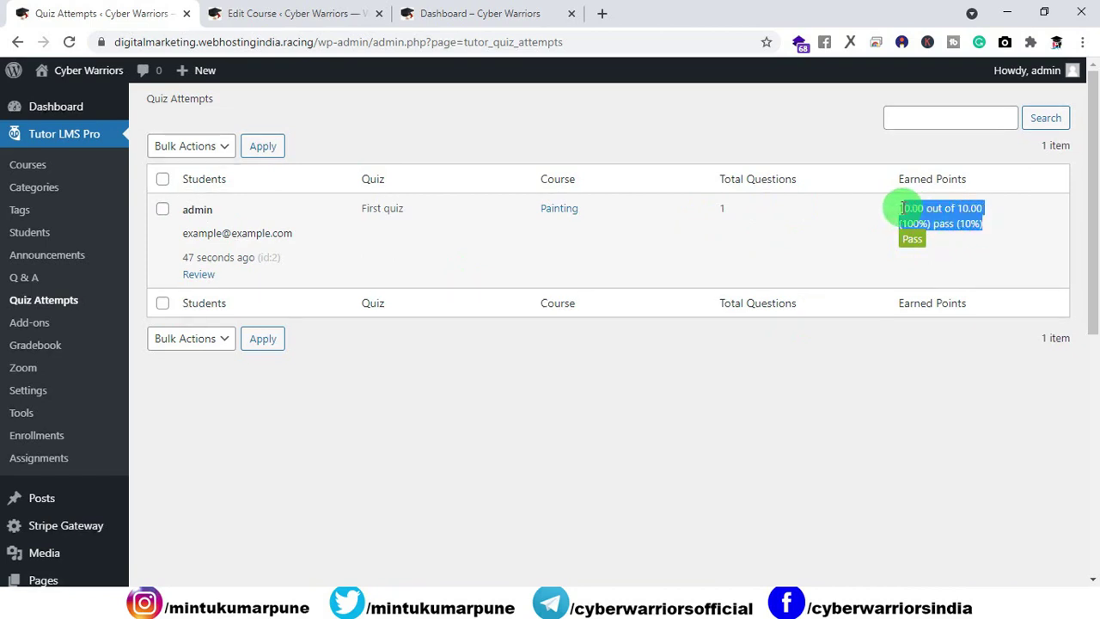
pyautogui.click(852, 374)
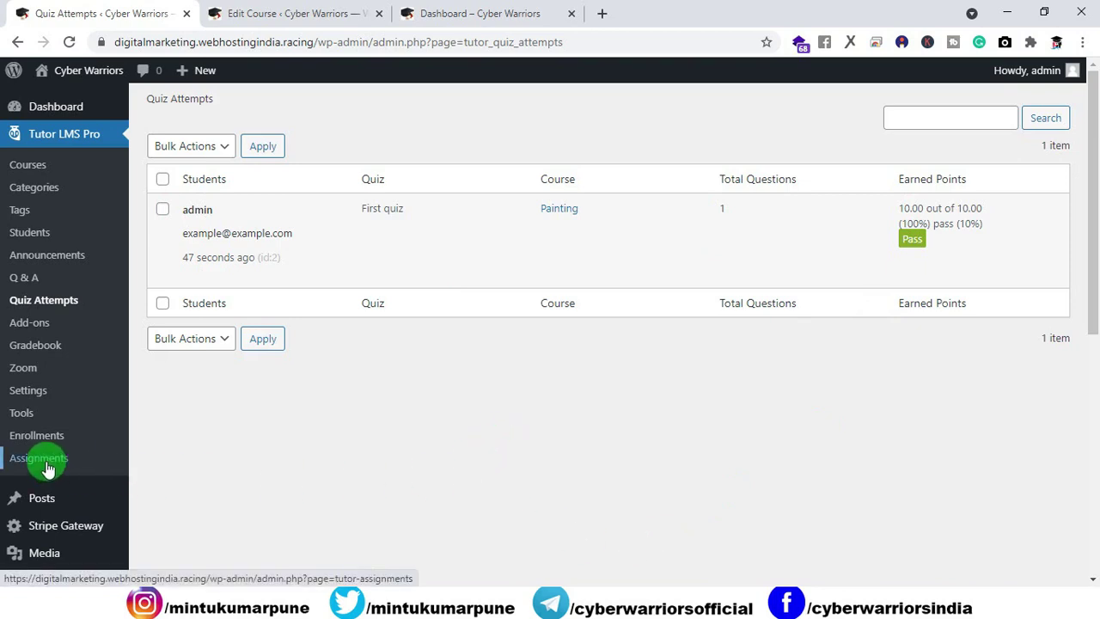
pyautogui.click(438, 14)
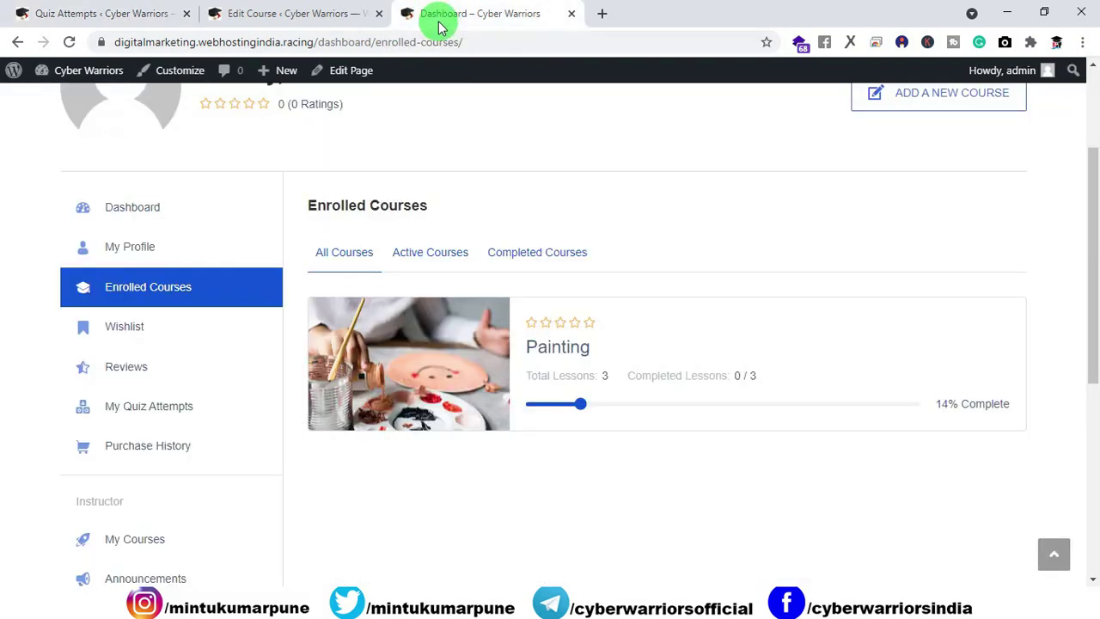
# Step: In the Painting editor, type the new assignment title and change minimum pass points from 5 to 10
pyautogui.click(343, 13)
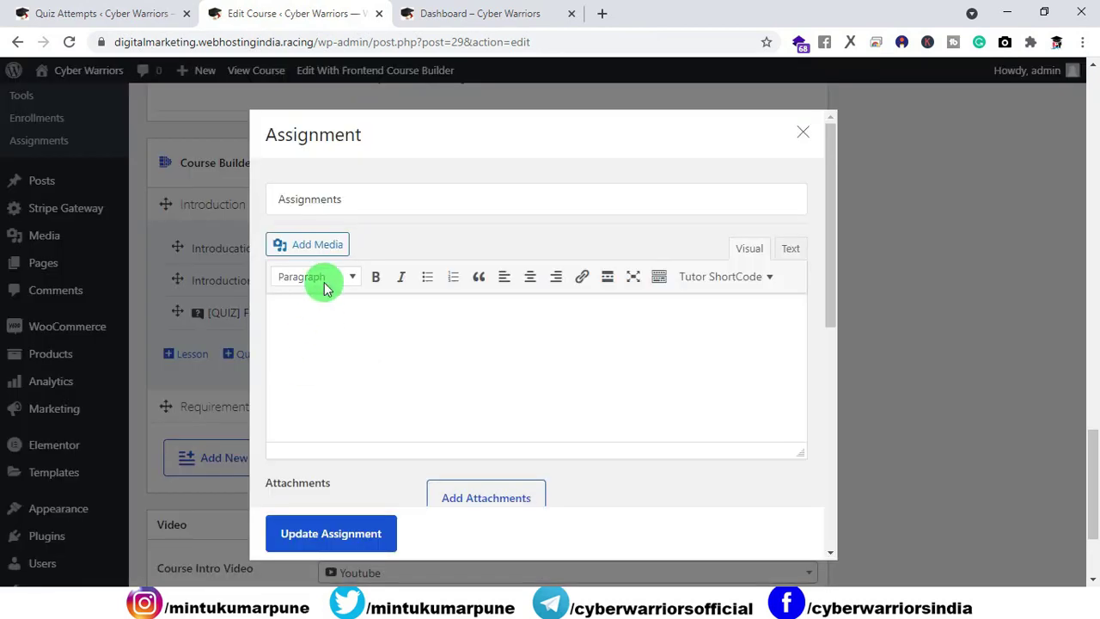
pyautogui.click(326, 190)
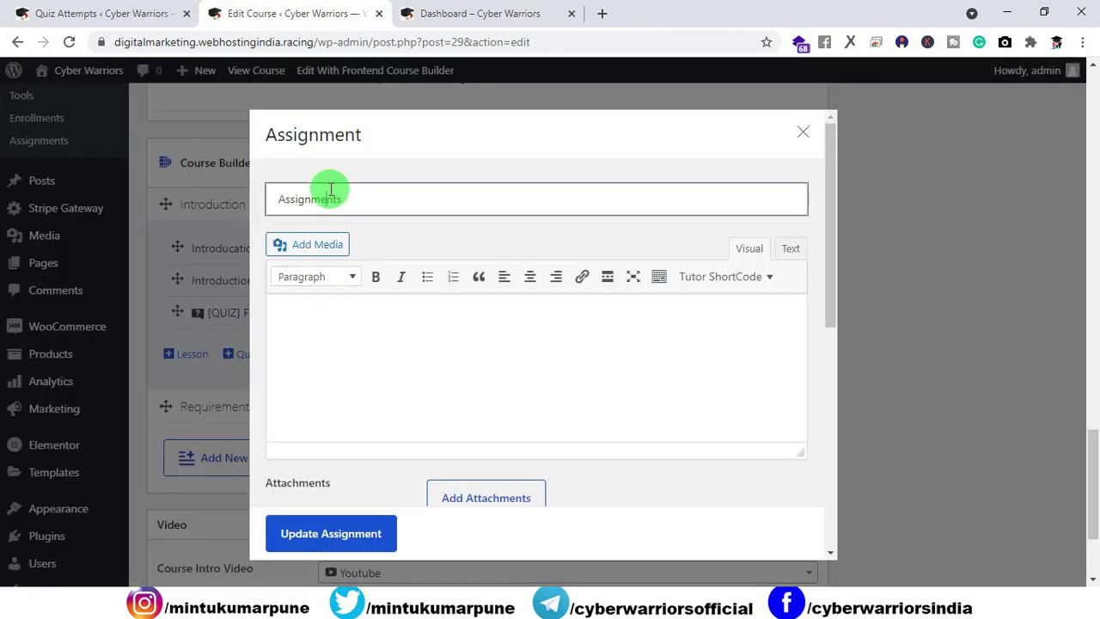
pyautogui.moveTo(368, 199); pyautogui.dragTo(224, 207)
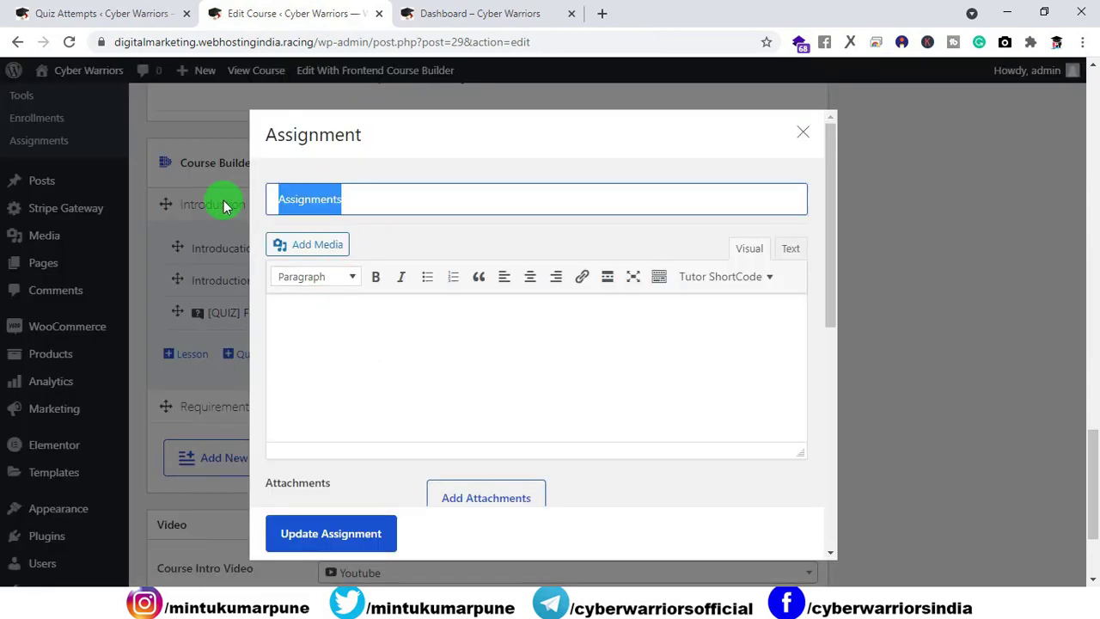
pyautogui.write('can u solve this')
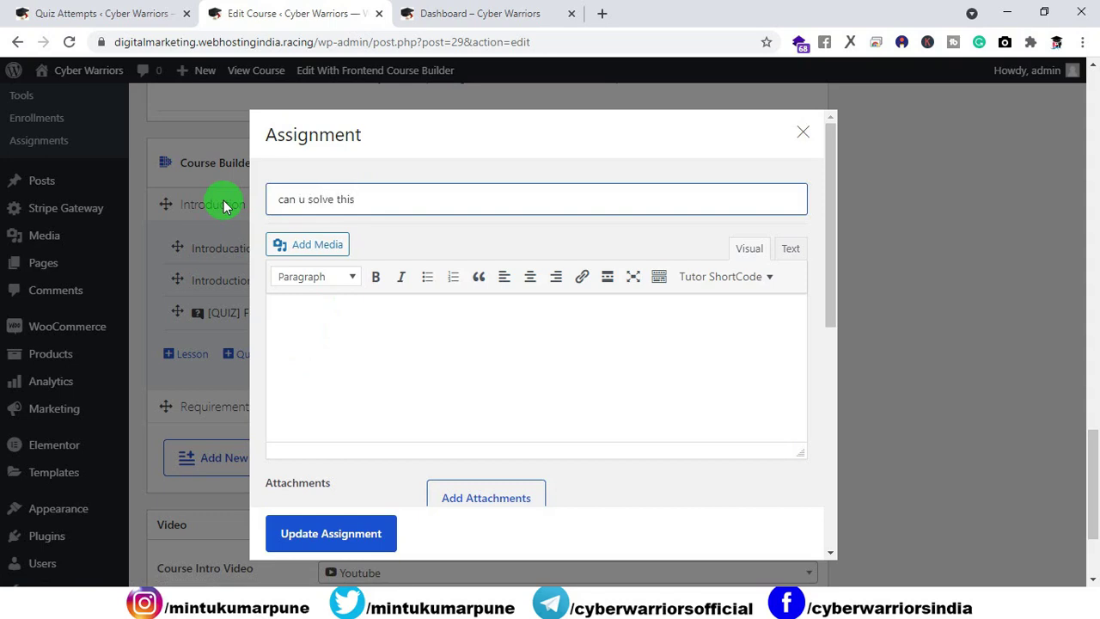
pyautogui.scroll(-4, 386, 360)
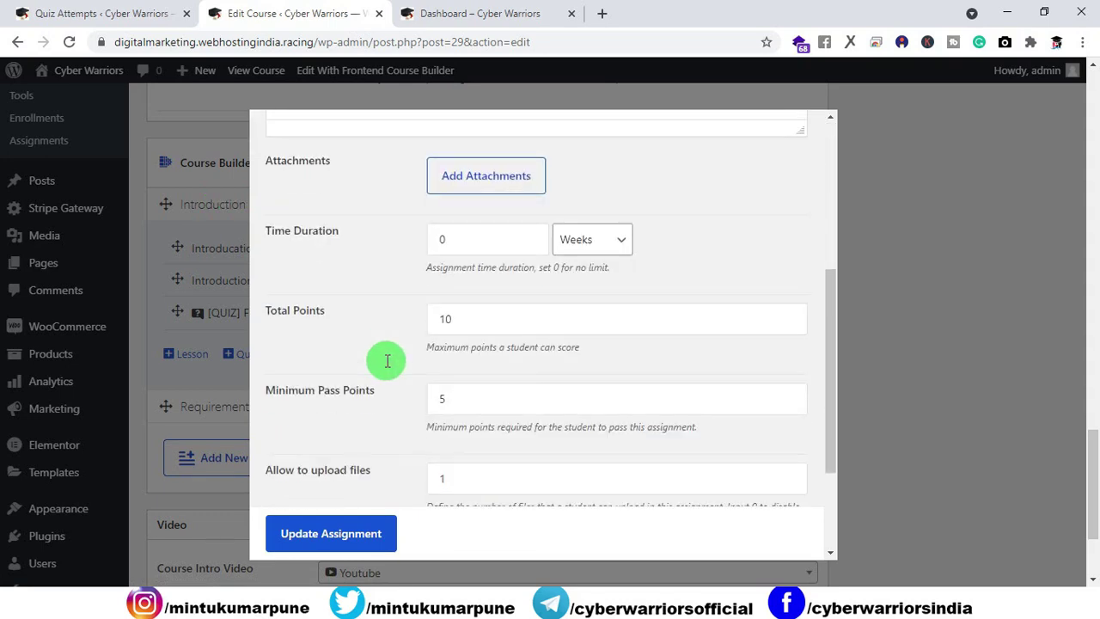
pyautogui.scroll(4, 385, 360)
pyautogui.scroll(-3, 386, 360)
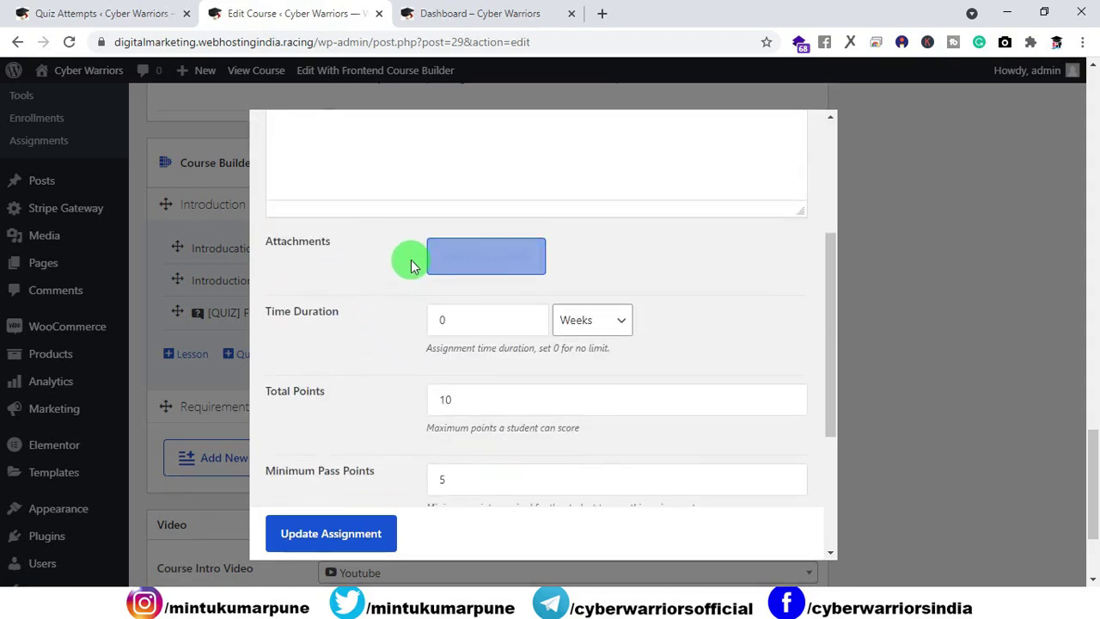
pyautogui.scroll(-2, 522, 327)
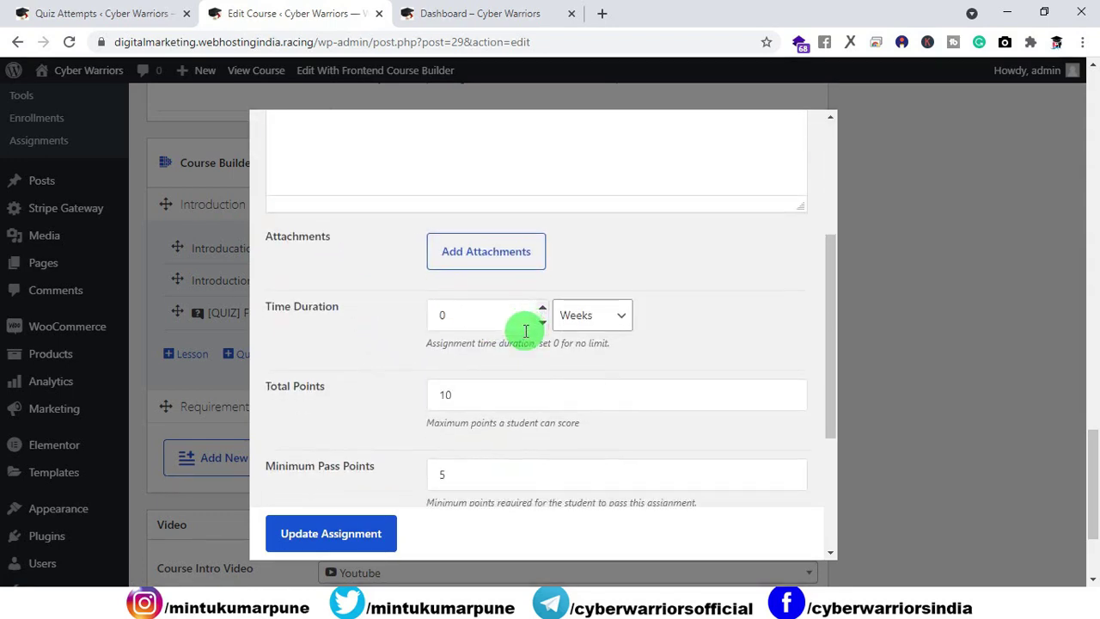
pyautogui.doubleClick(461, 317)
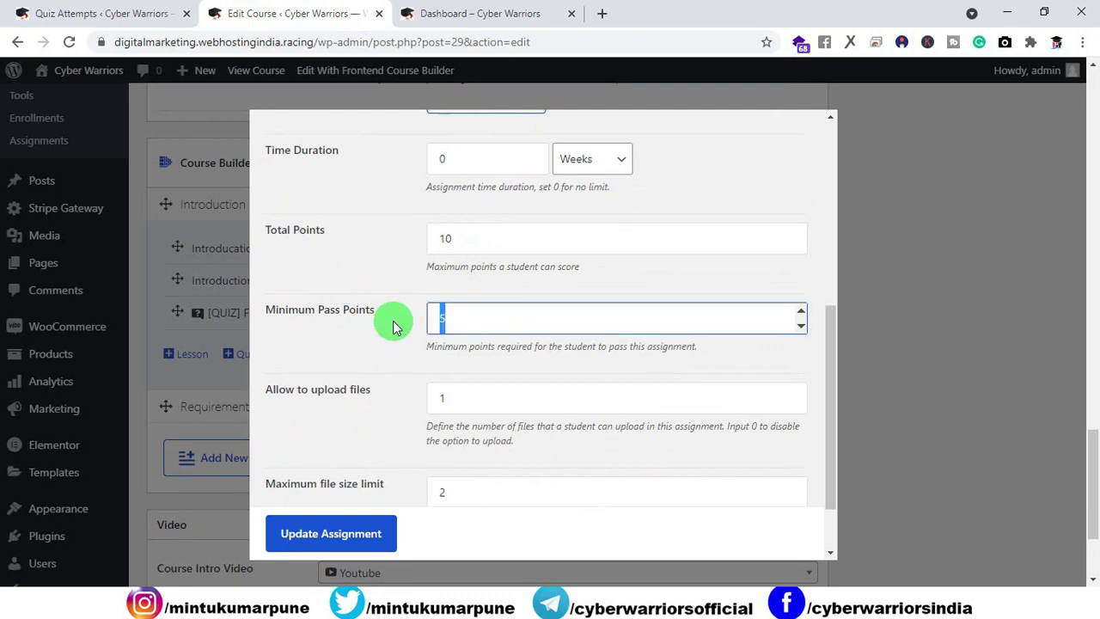
# Step: Paste 'from where you are learning ?' as the assignment title and update the assignment
pyautogui.scroll(-1, 394, 326)
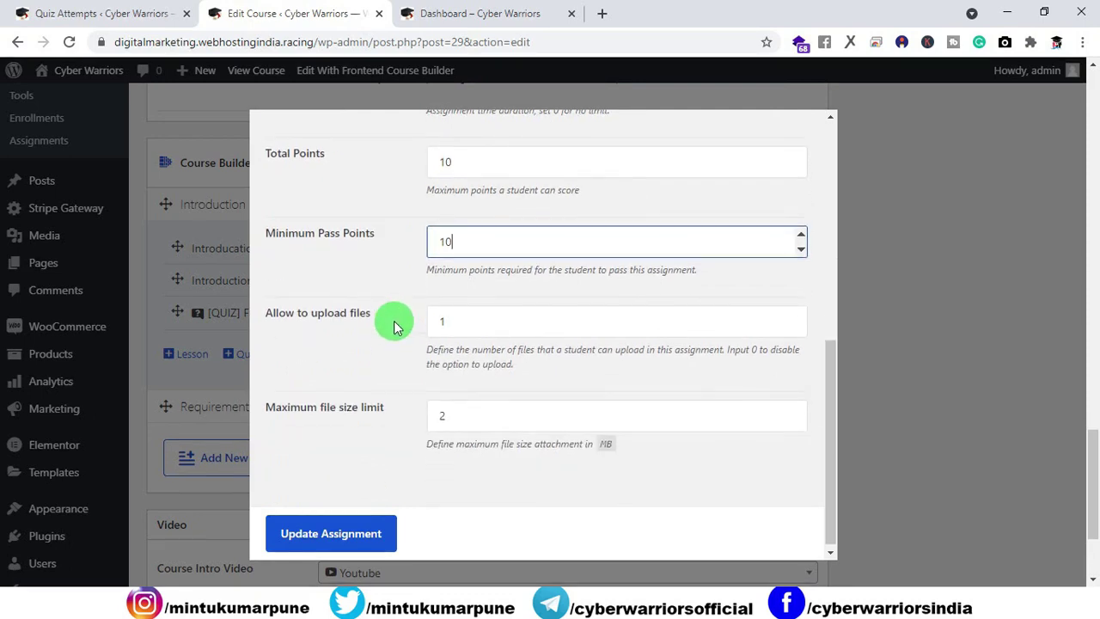
pyautogui.scroll(-1, 397, 429)
pyautogui.scroll(8, 408, 503)
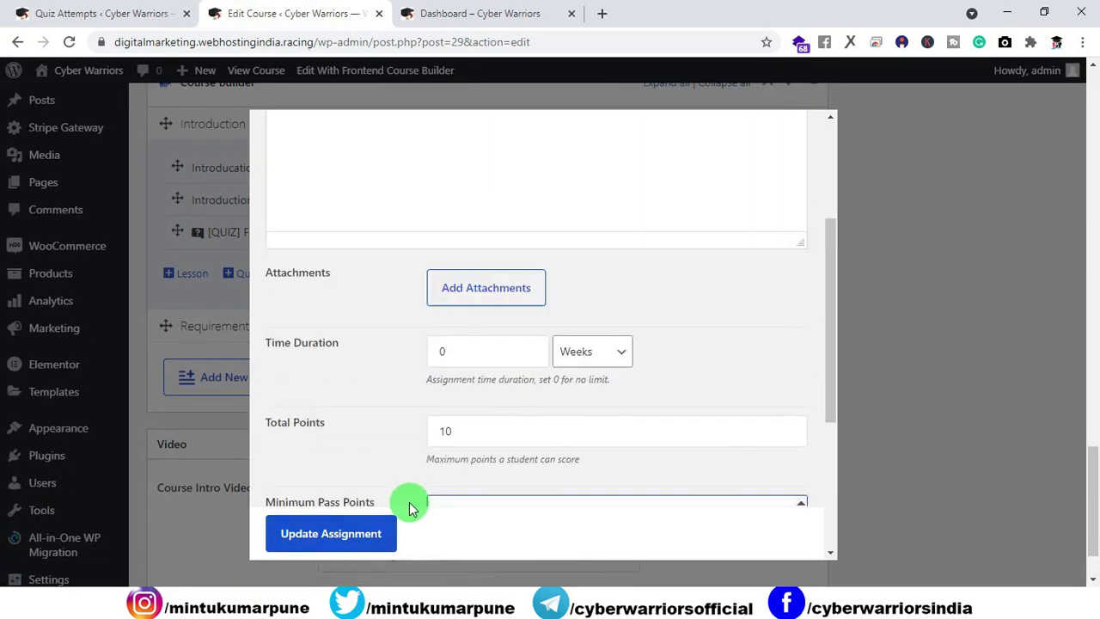
pyautogui.click(383, 202)
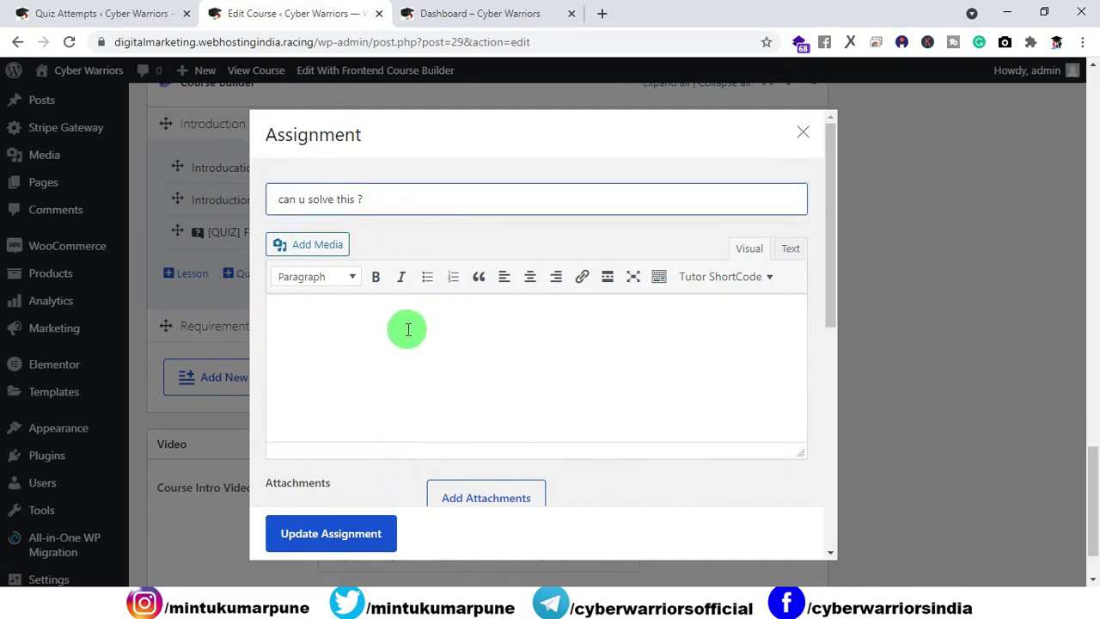
pyautogui.scroll(-8, 407, 331)
pyautogui.scroll(8, 384, 464)
pyautogui.moveTo(367, 199); pyautogui.dragTo(226, 207)
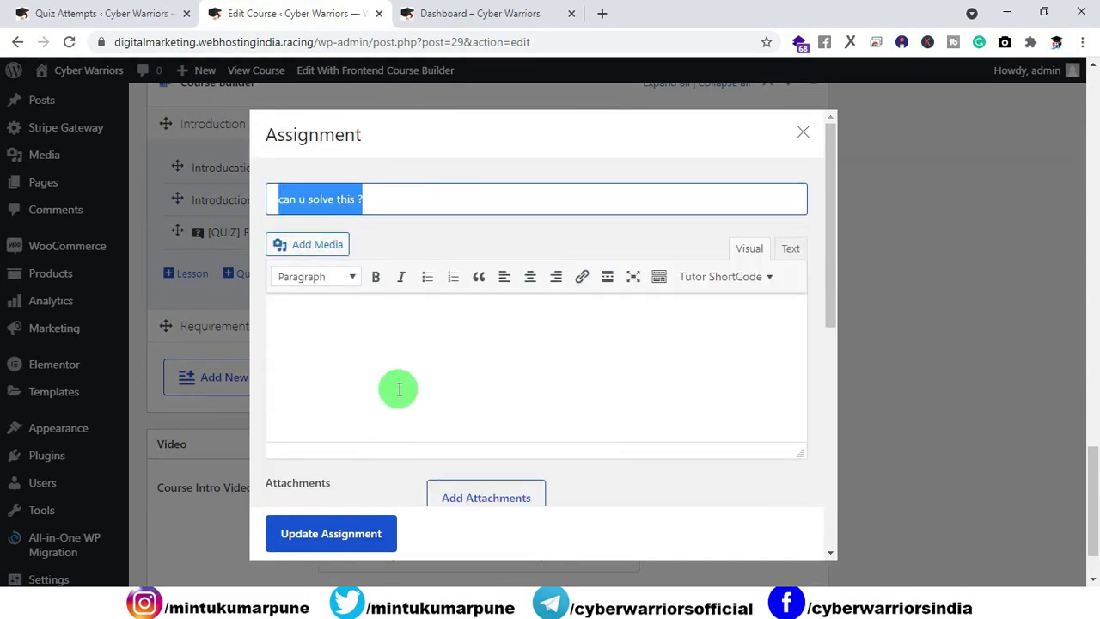
pyautogui.write('from where you are learning')
pyautogui.click(371, 524)
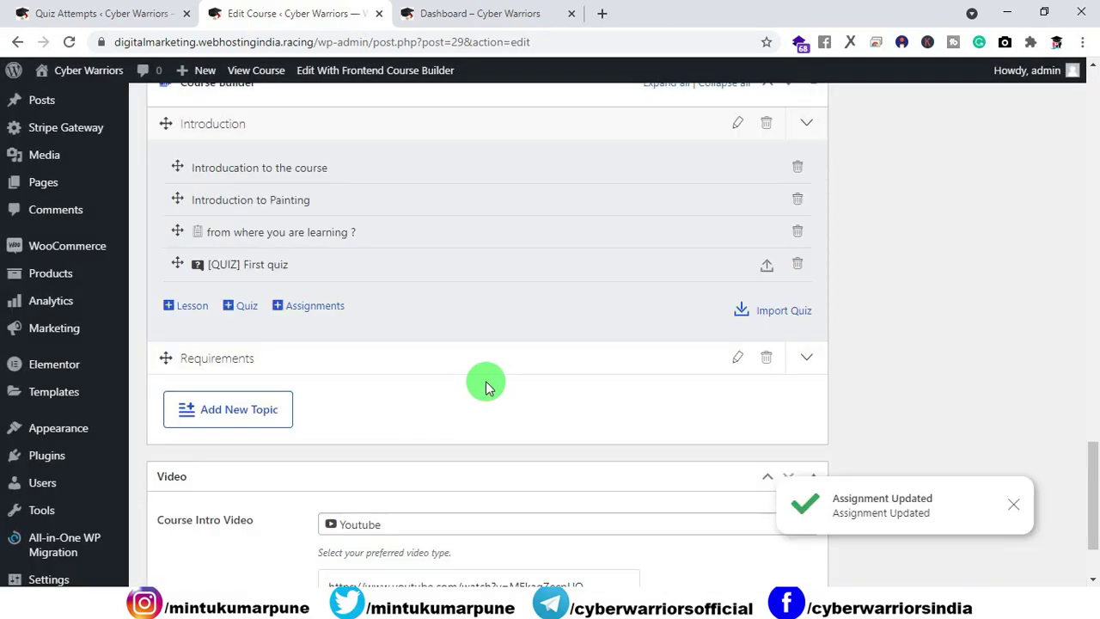
# Step: As the student, open Painting's 'from where you are learning ?' assignment and start it
pyautogui.click(468, 13)
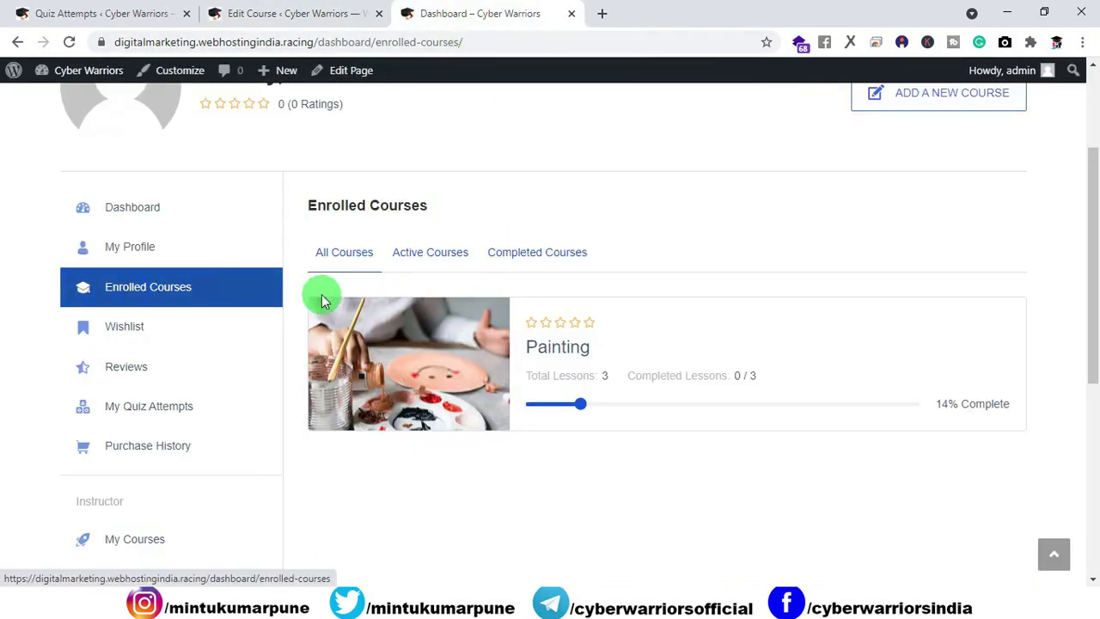
pyautogui.click(410, 348)
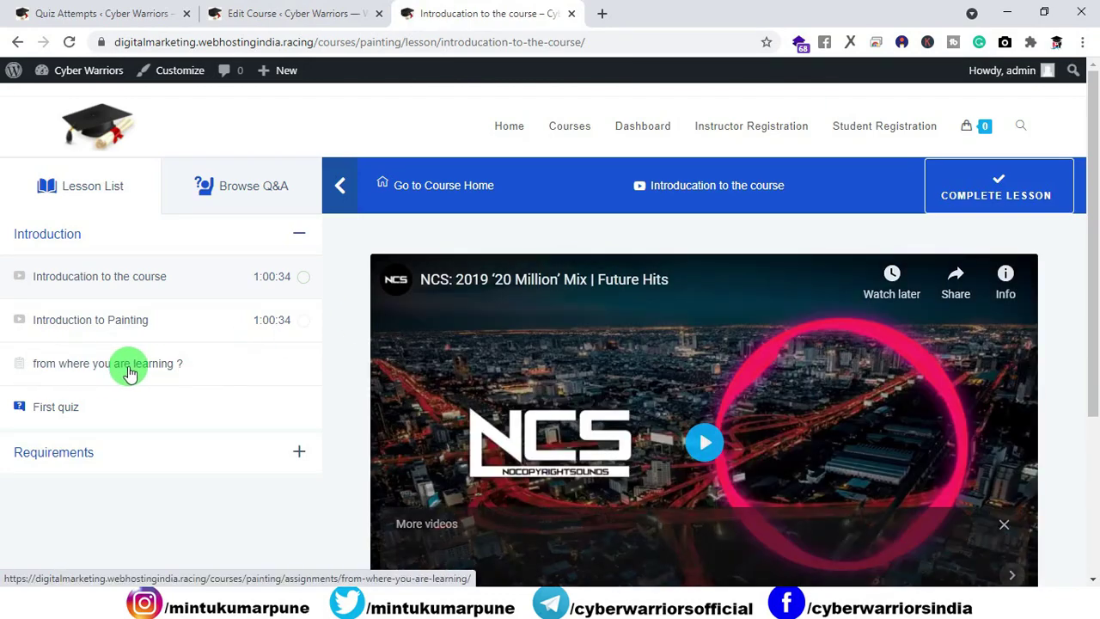
pyautogui.click(127, 373)
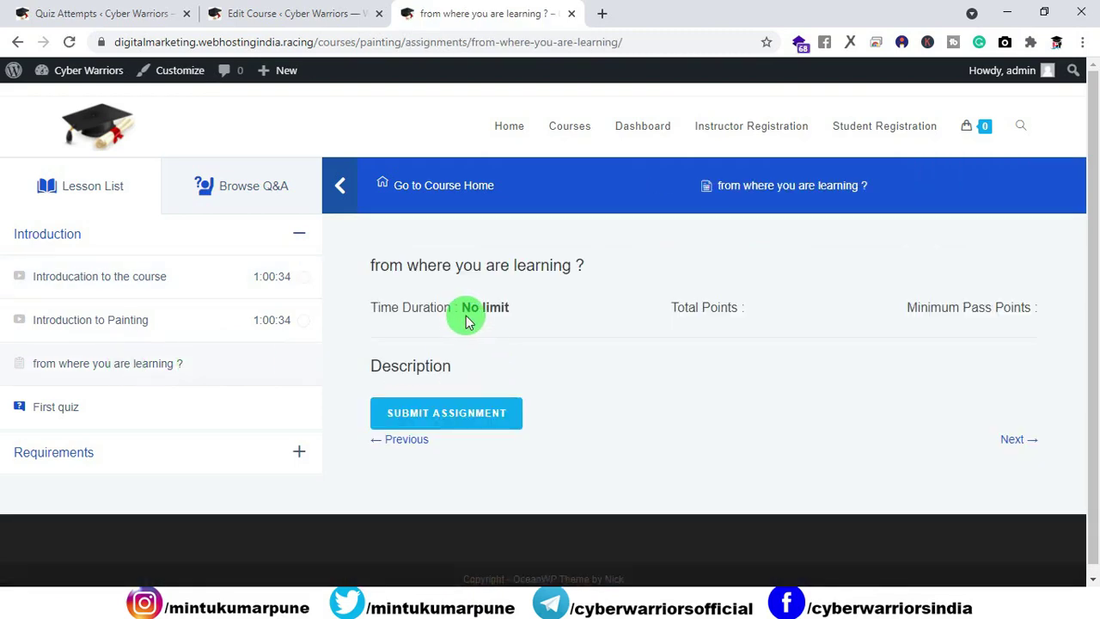
pyautogui.click(462, 411)
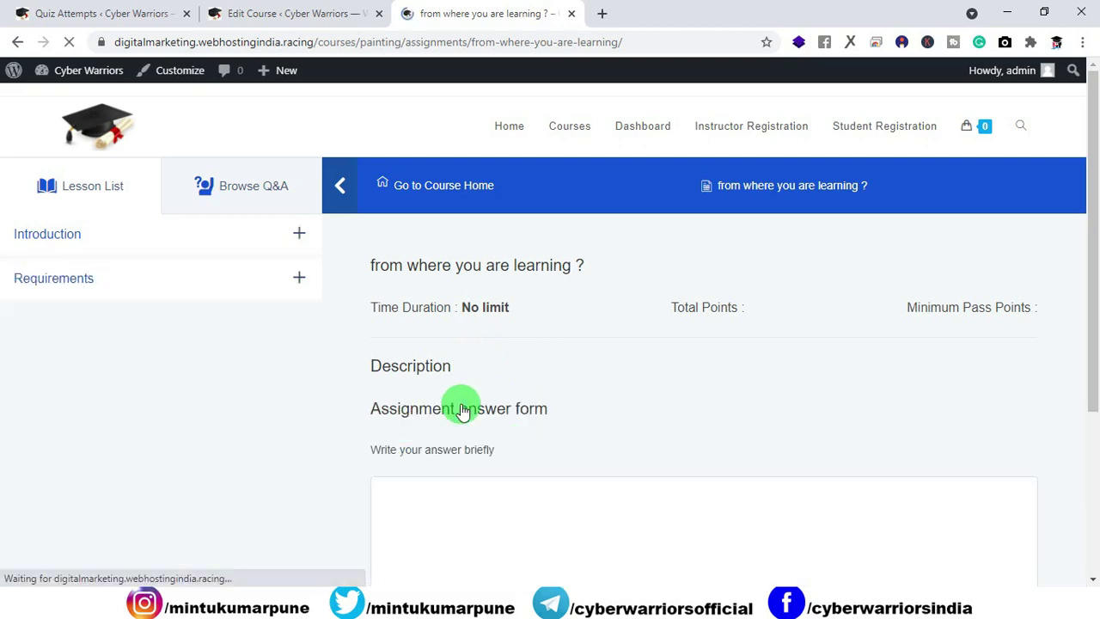
# Step: Submit the answer 'cyber warriors outube channel', then switch to the Quiz Attempts tab
pyautogui.scroll(-2, 487, 408)
pyautogui.click(465, 368)
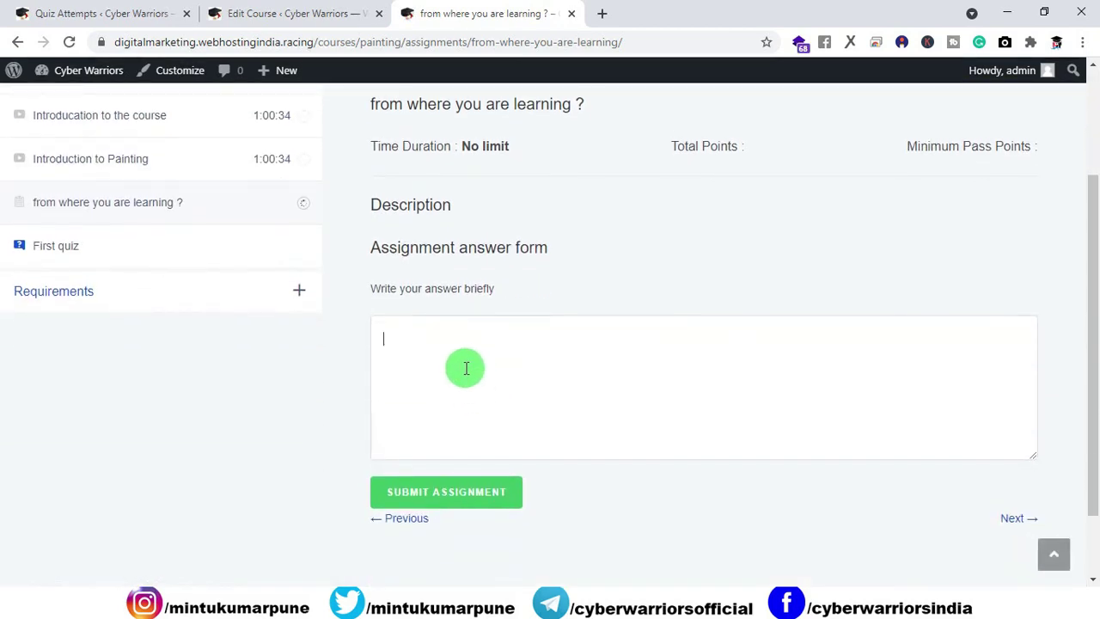
pyautogui.write('cyber warriors outube channel')
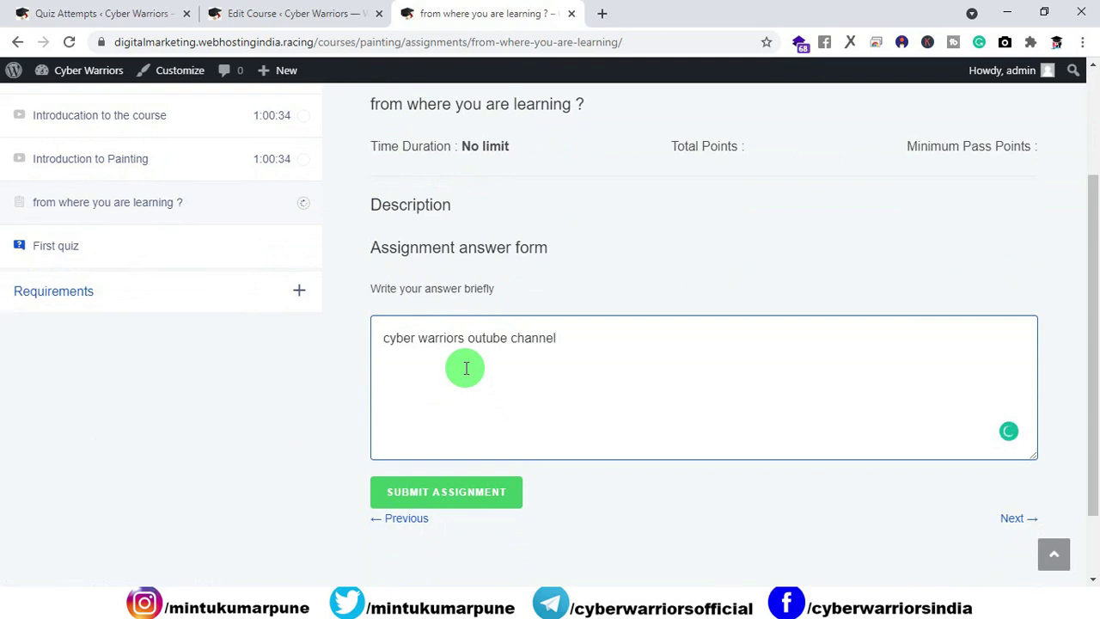
pyautogui.click(475, 496)
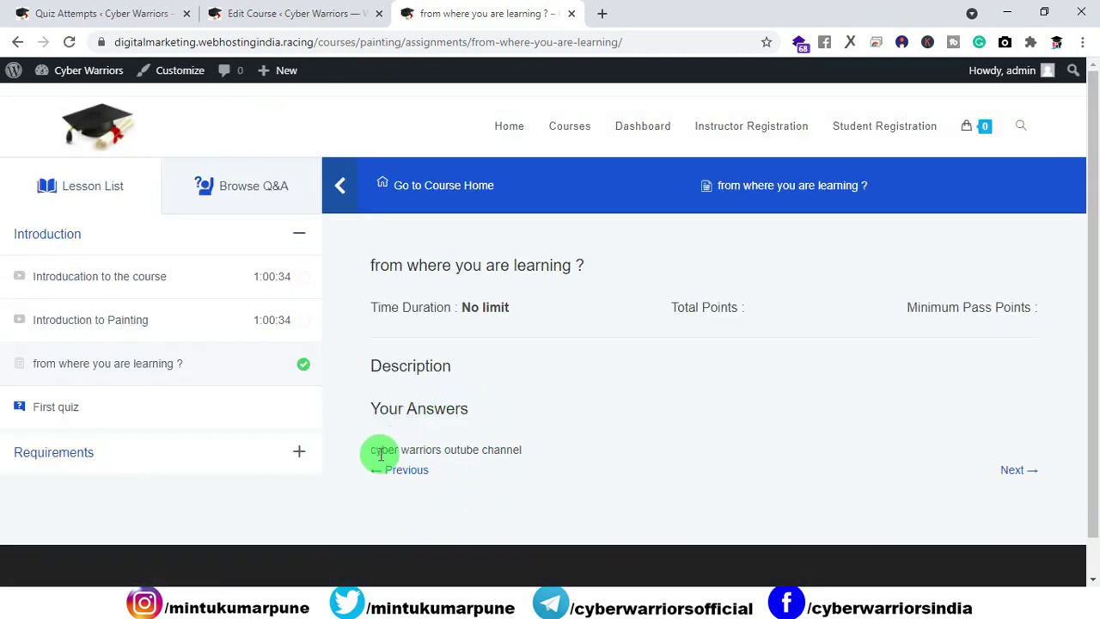
pyautogui.doubleClick(460, 450)
pyautogui.click(484, 478)
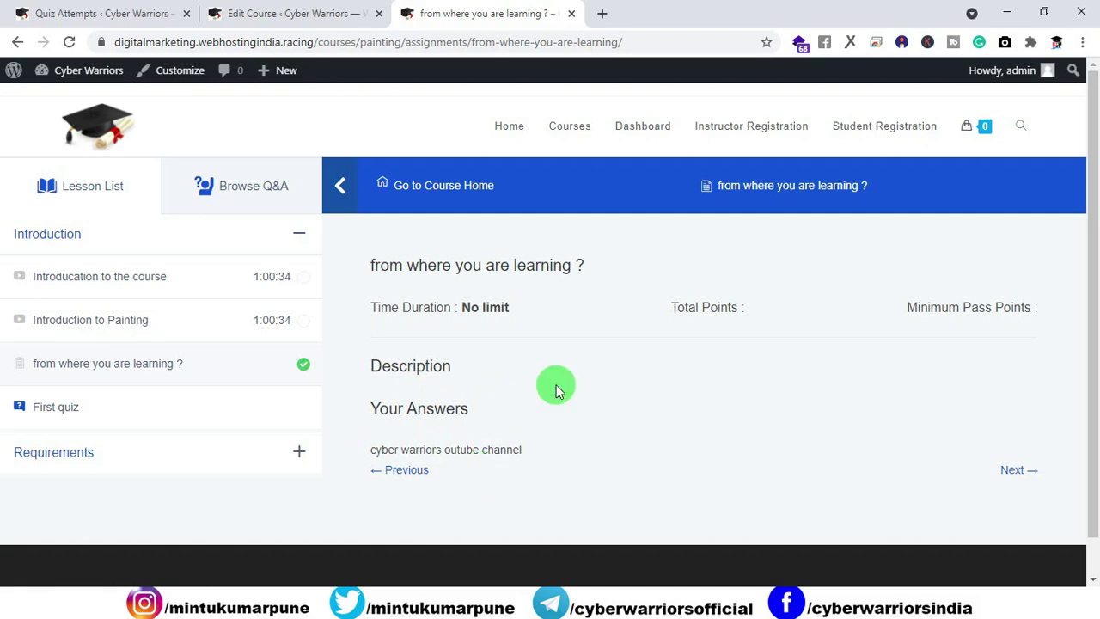
pyautogui.click(258, 15)
pyautogui.click(104, 17)
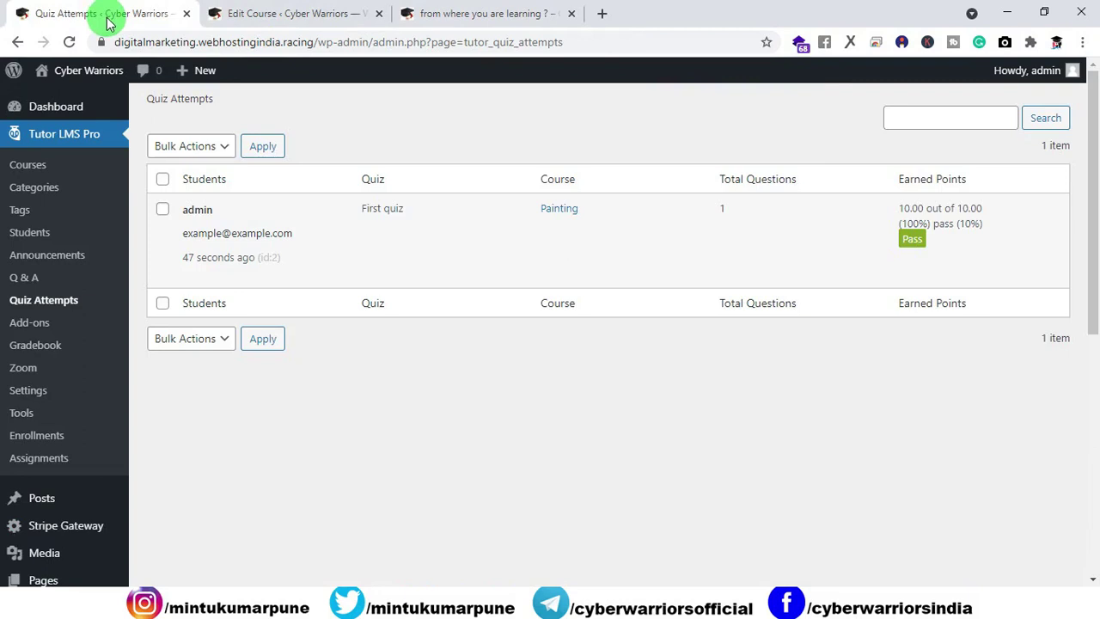
# Step: Open the submitted assignments list and preview the student's submission in a new tab
pyautogui.click(37, 465)
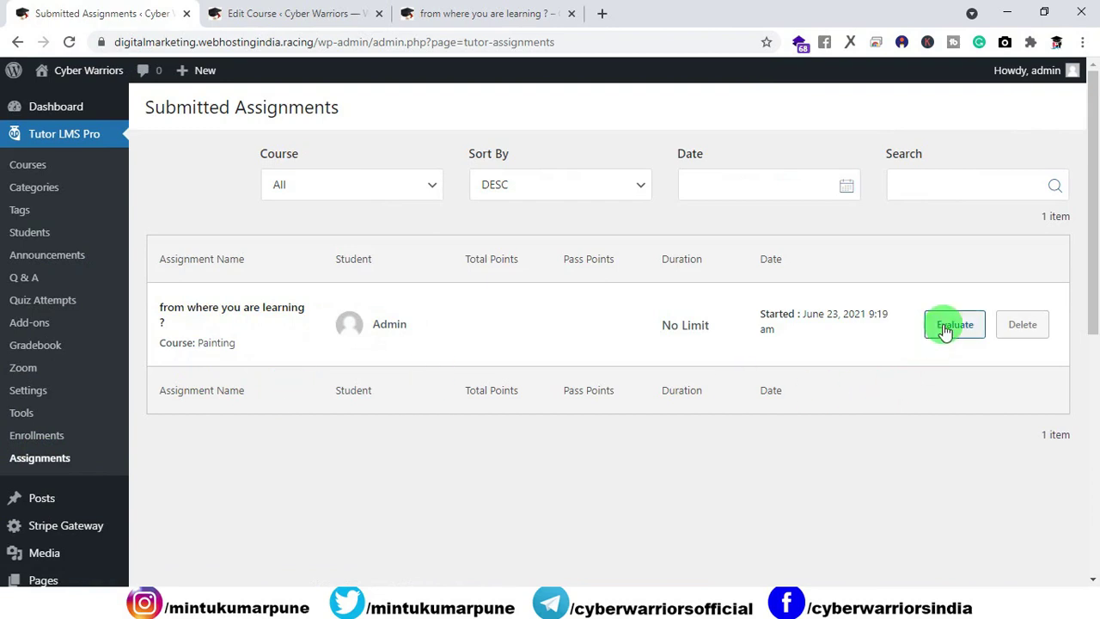
pyautogui.rightClick(230, 315)
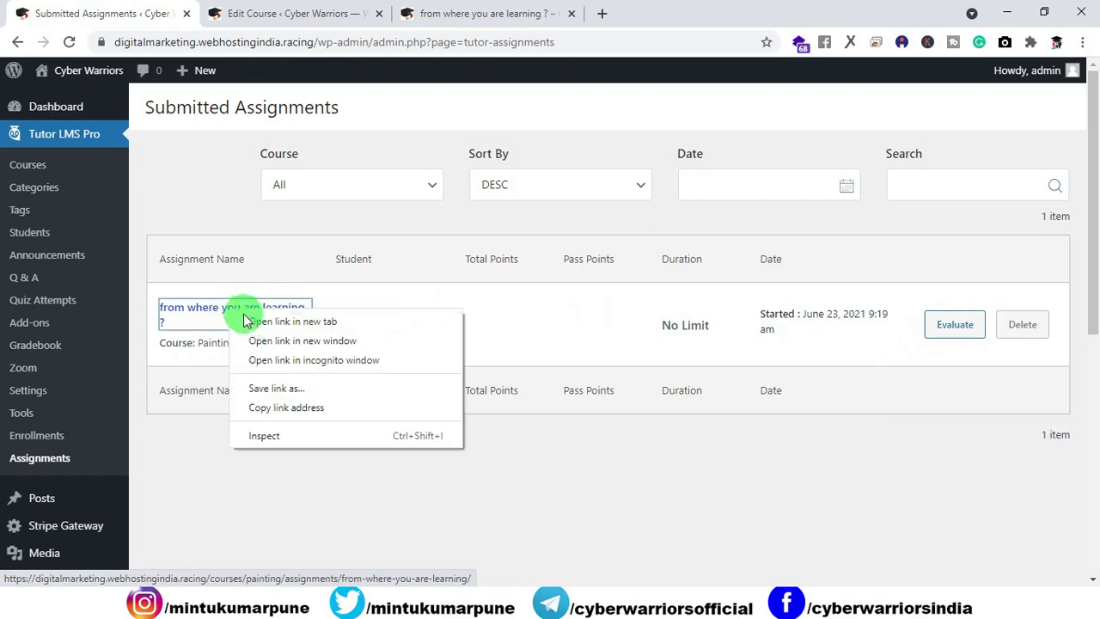
pyautogui.click(262, 316)
pyautogui.click(249, 13)
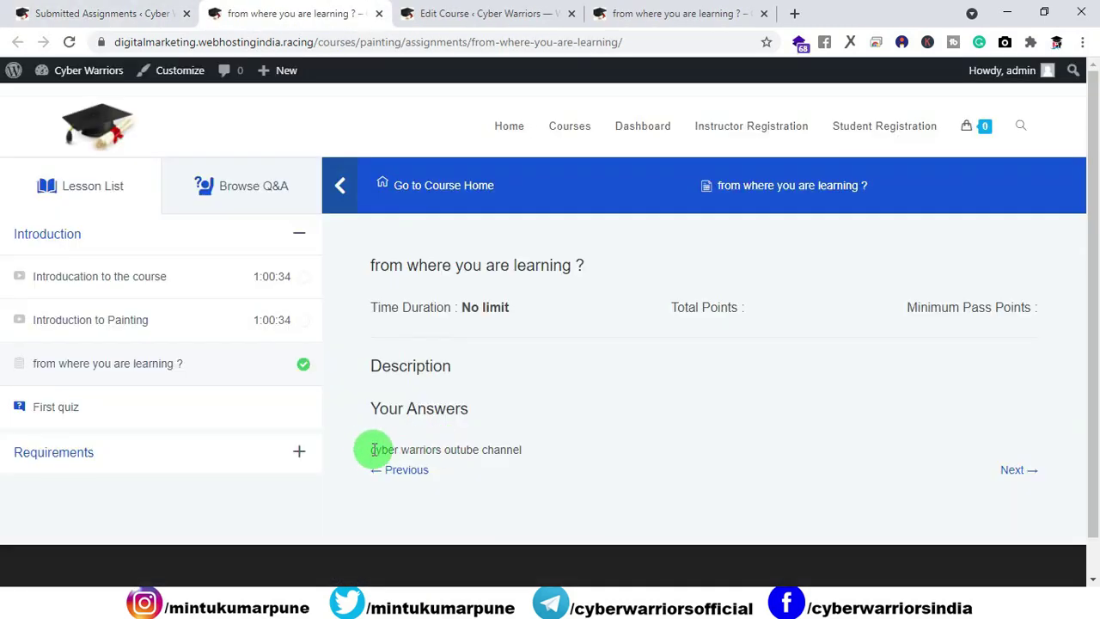
pyautogui.moveTo(370, 449); pyautogui.dragTo(529, 452)
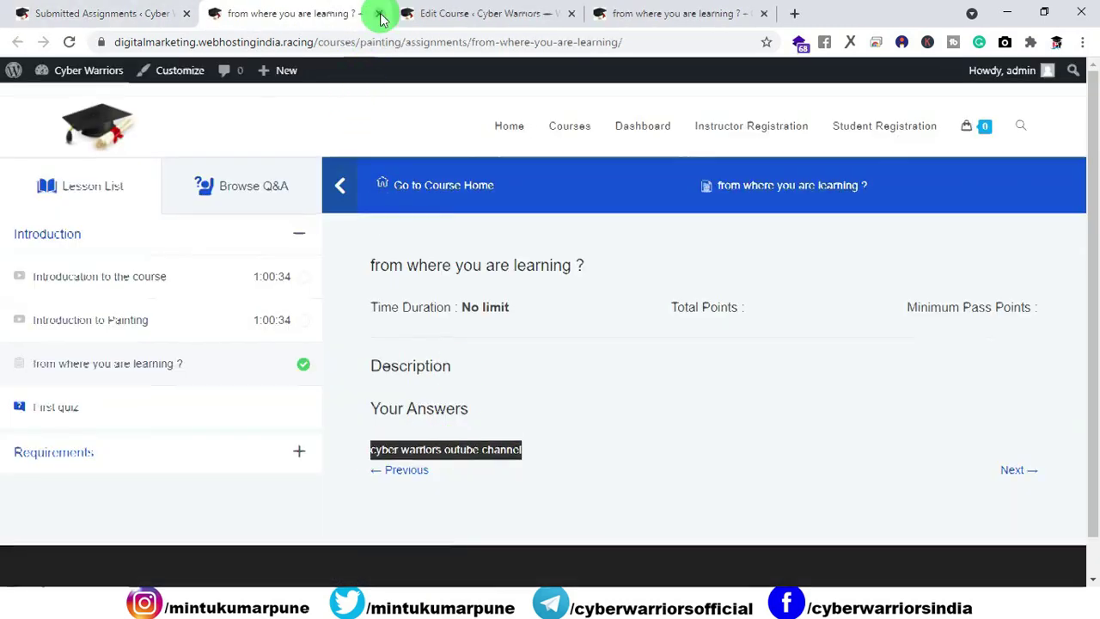
pyautogui.click(379, 14)
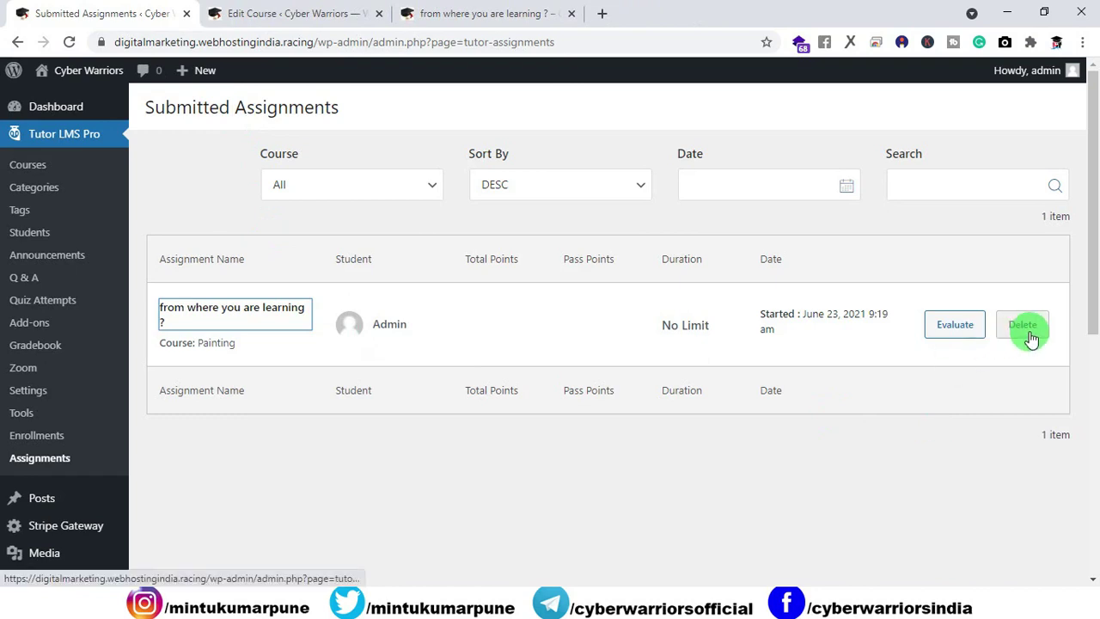
# Step: Award the submission 10 points with the feedback 'Good' and save the evaluation
pyautogui.click(973, 334)
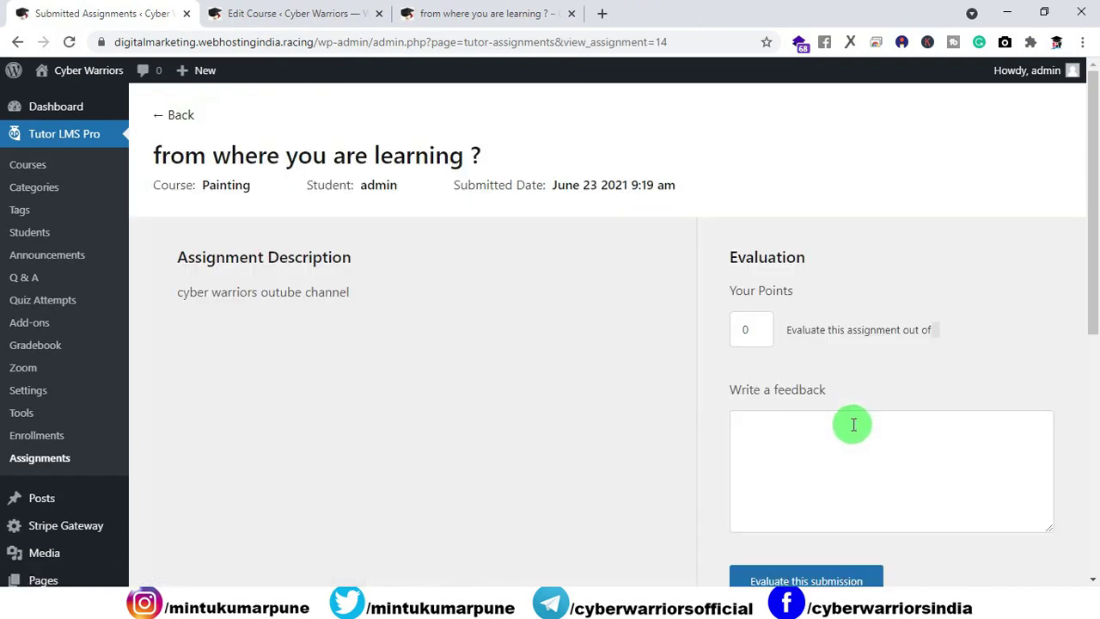
pyautogui.moveTo(350, 295); pyautogui.dragTo(266, 337)
pyautogui.click(279, 335)
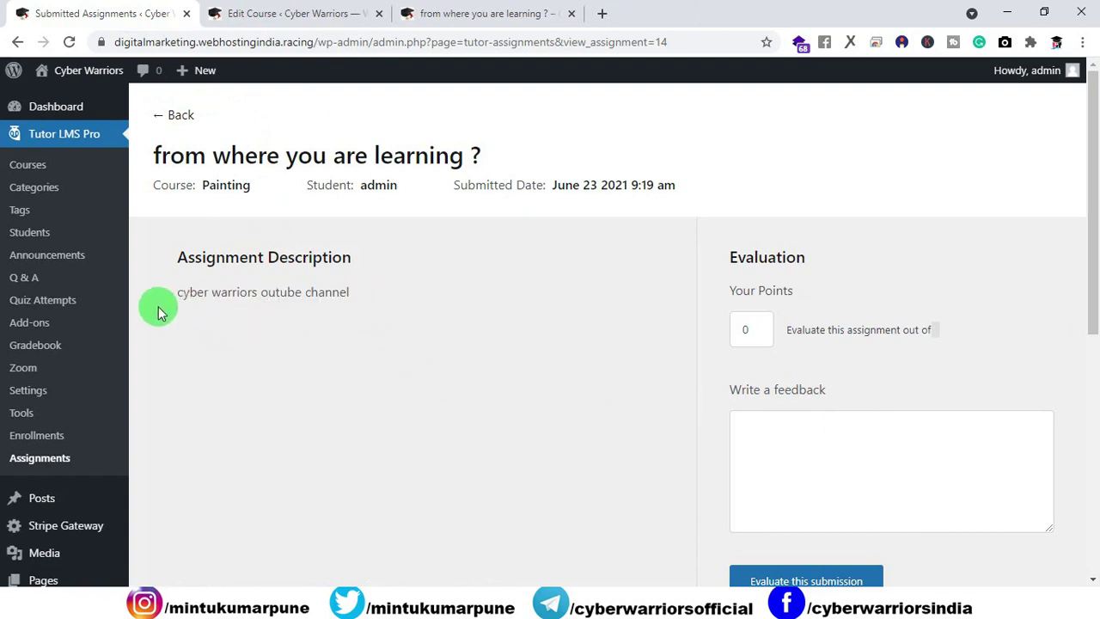
pyautogui.click(757, 329)
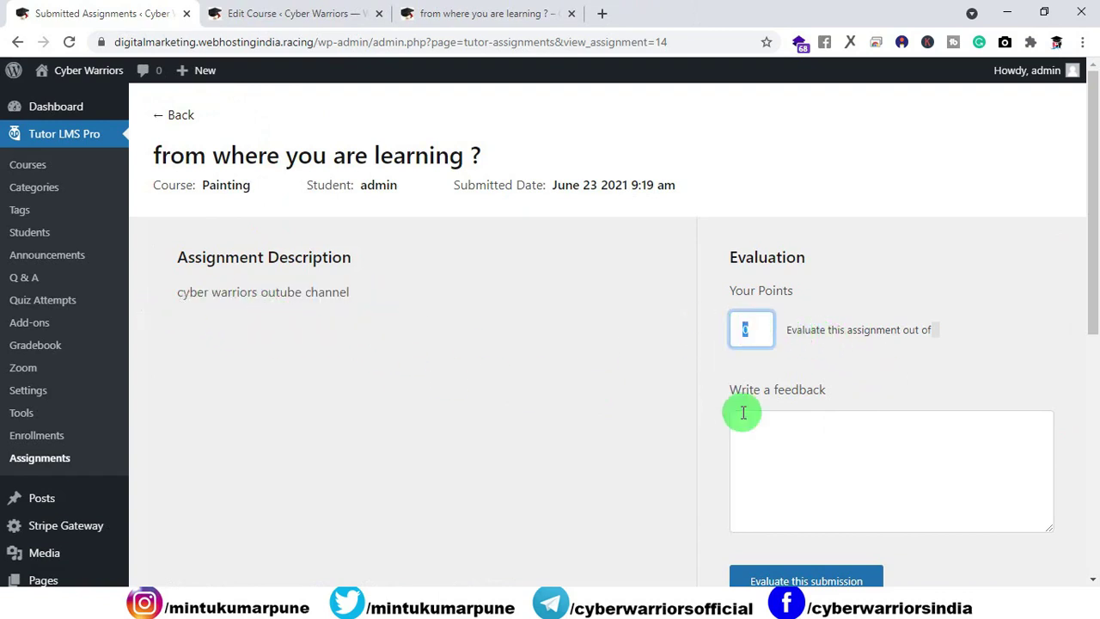
pyautogui.write('10')
pyautogui.click(507, 400)
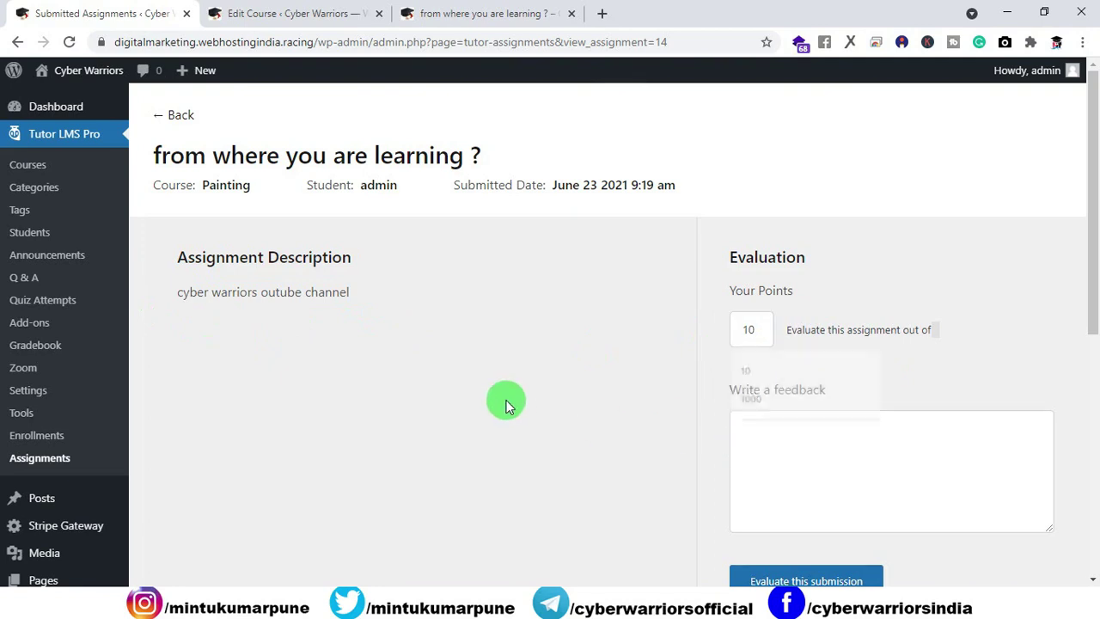
pyautogui.scroll(-2, 572, 405)
pyautogui.click(782, 282)
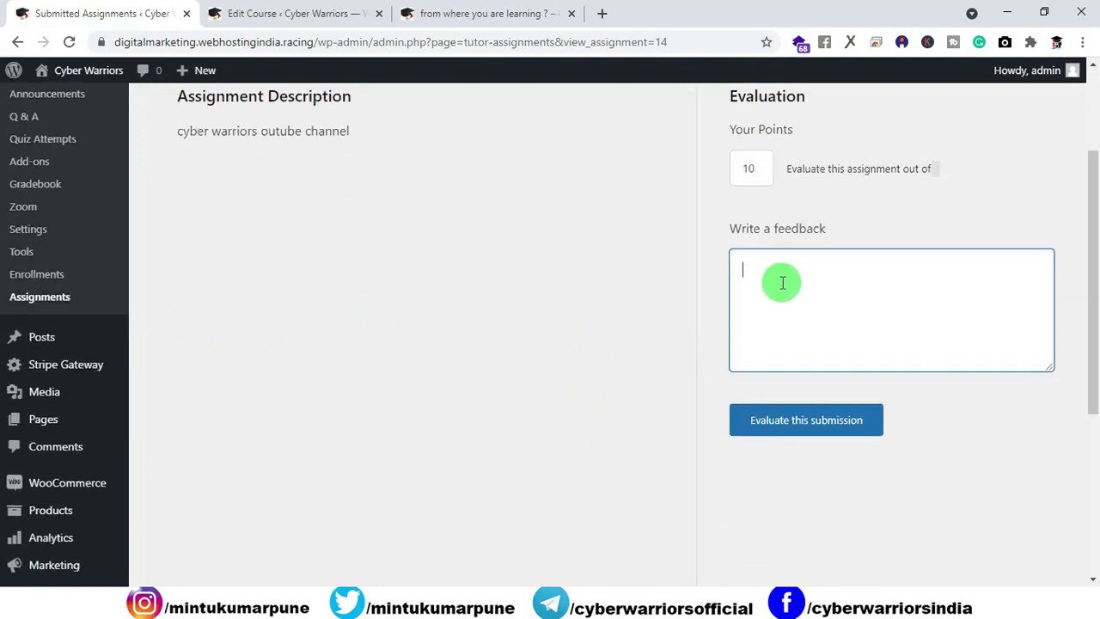
pyautogui.click(769, 420)
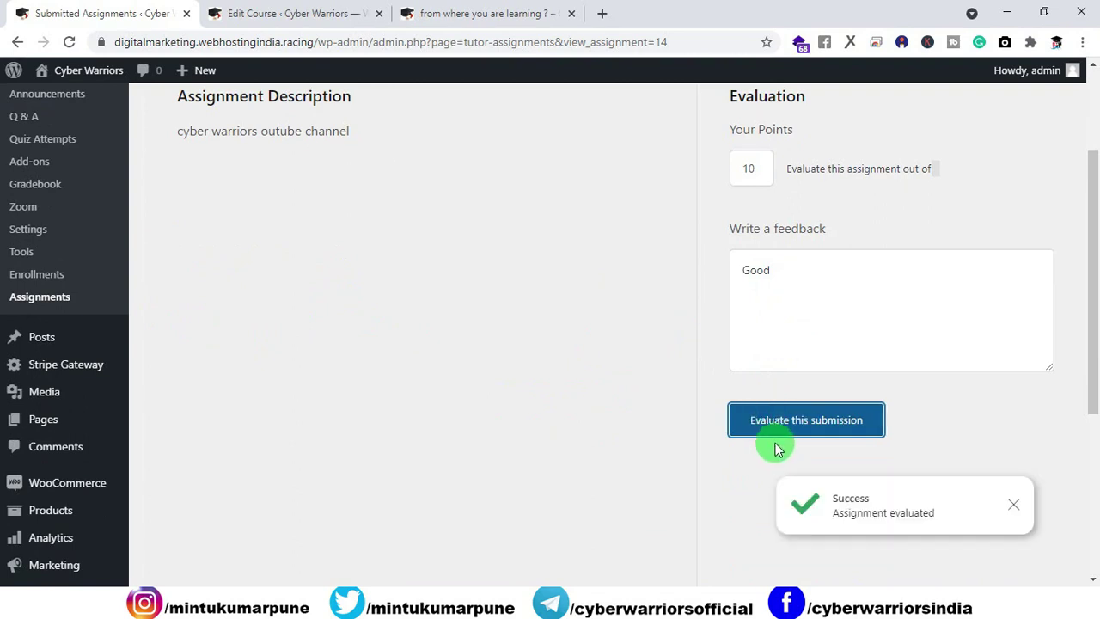
pyautogui.click(490, 14)
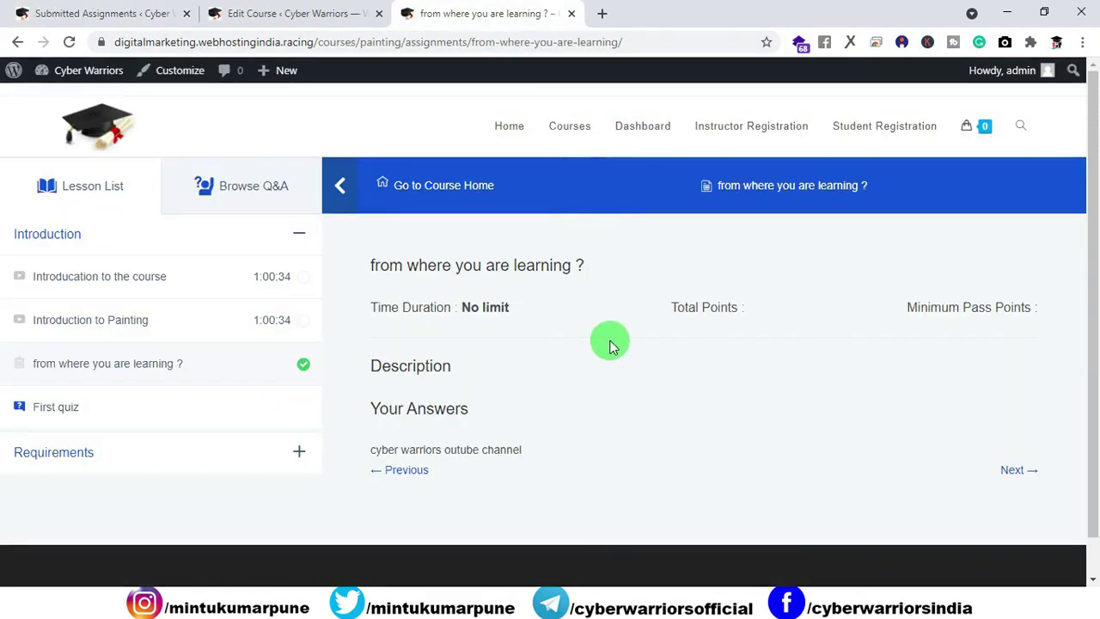
# Step: Reload the student's assignment page and highlight the result text to reveal the hidden grade
pyautogui.click(68, 41)
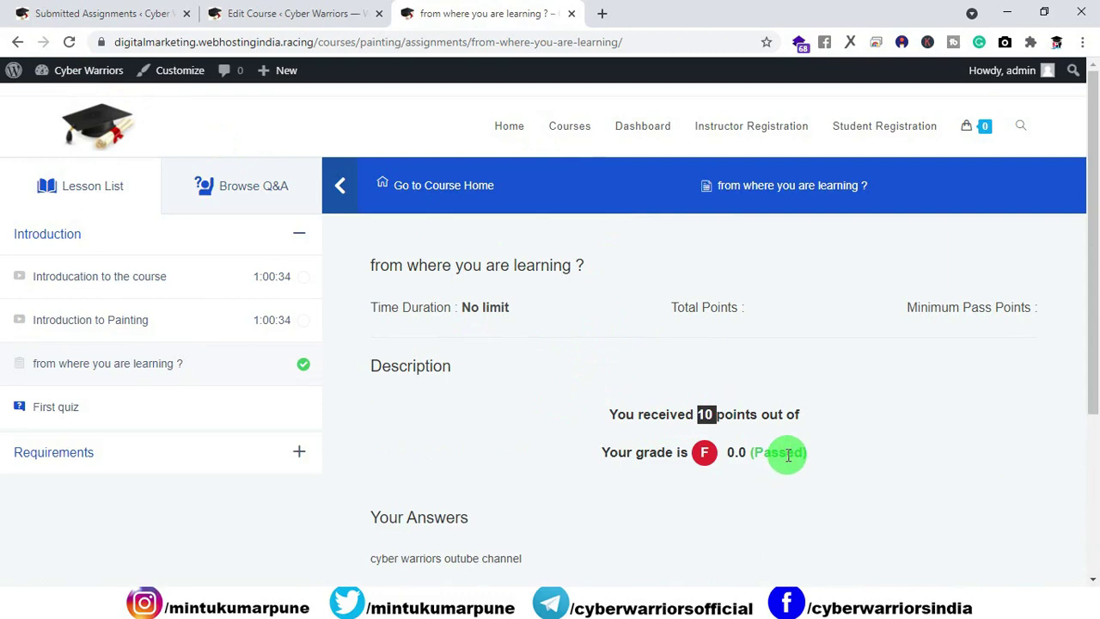
pyautogui.moveTo(601, 454); pyautogui.dragTo(667, 453)
pyautogui.click(720, 458)
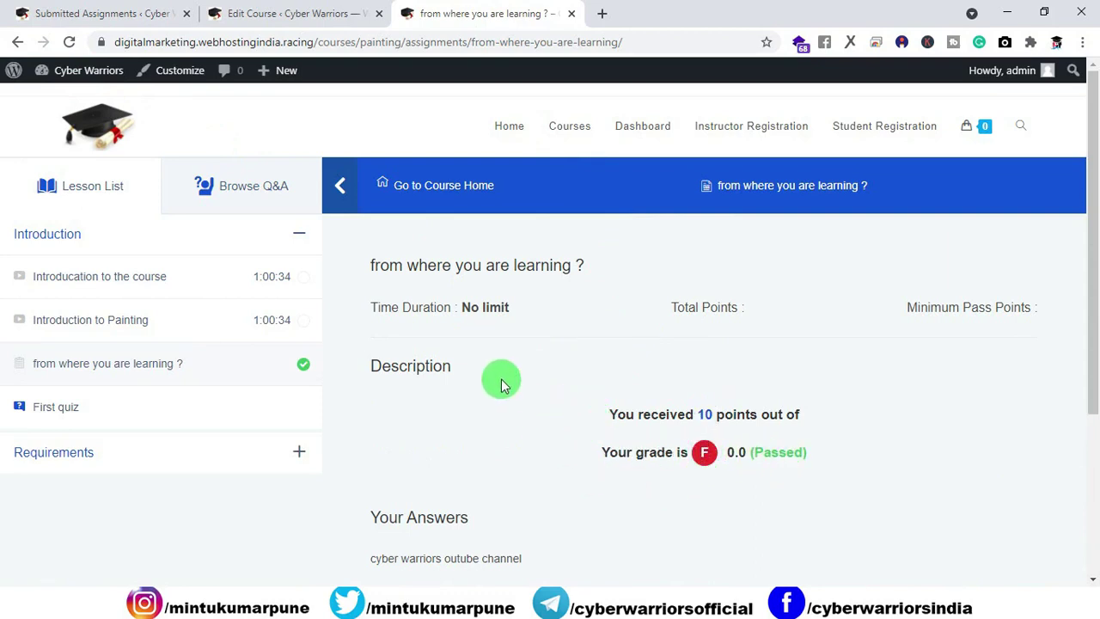
pyautogui.moveTo(825, 464); pyautogui.dragTo(589, 405)
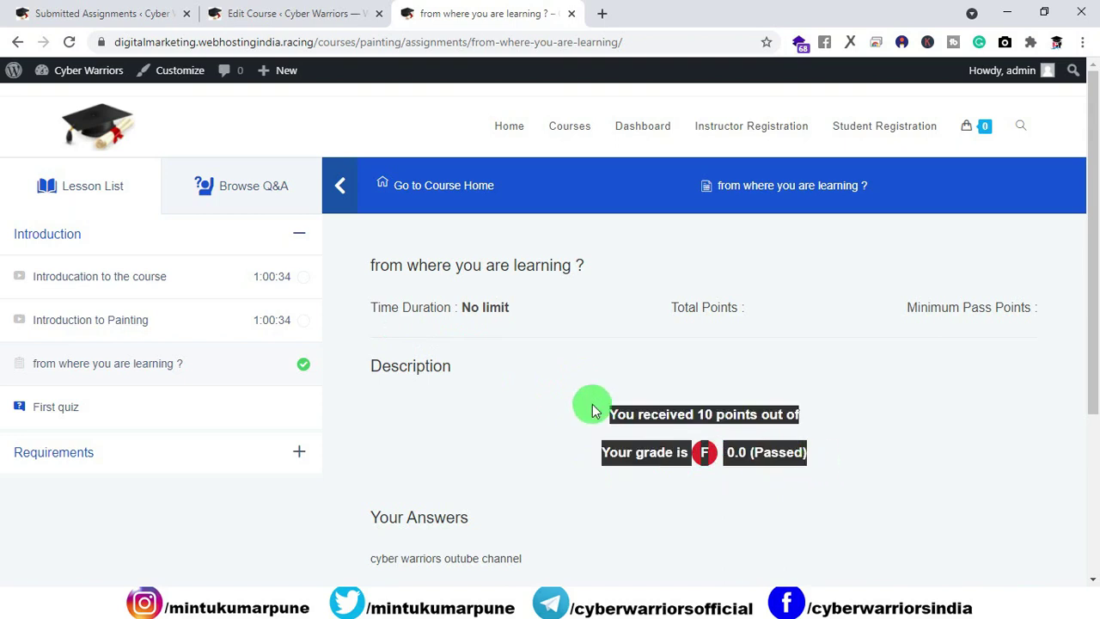
pyautogui.click(488, 433)
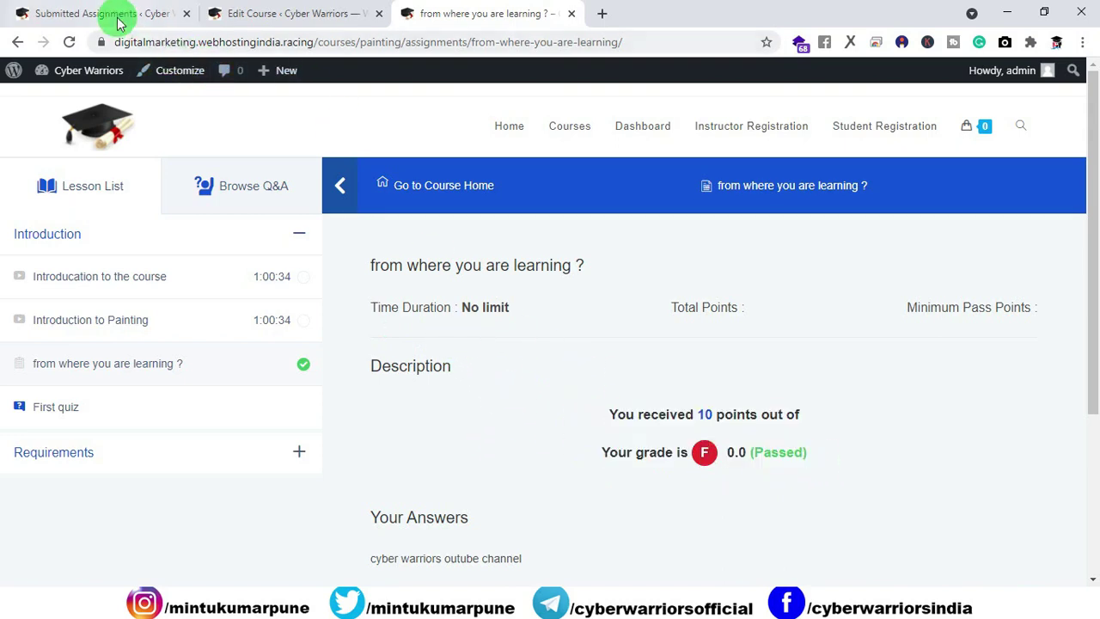
pyautogui.click(49, 12)
pyautogui.scroll(2, 56, 144)
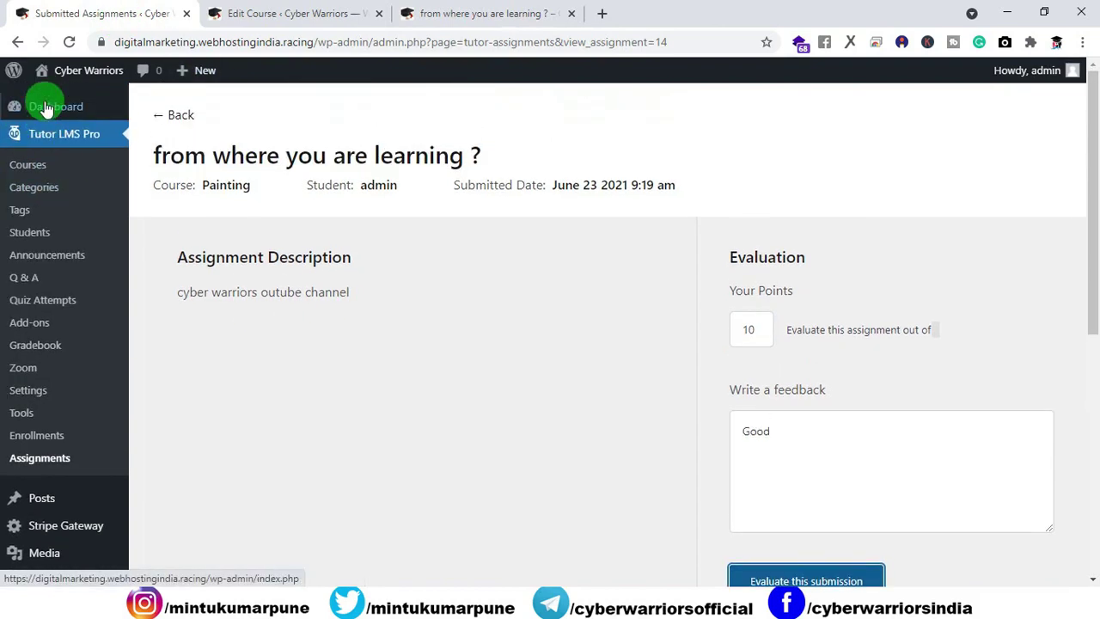
# Step: Import the sample grade scale (A+ 90-100 down to F 0-29) and re-save the A+ grade
pyautogui.click(43, 106)
pyautogui.moveTo(53, 210)
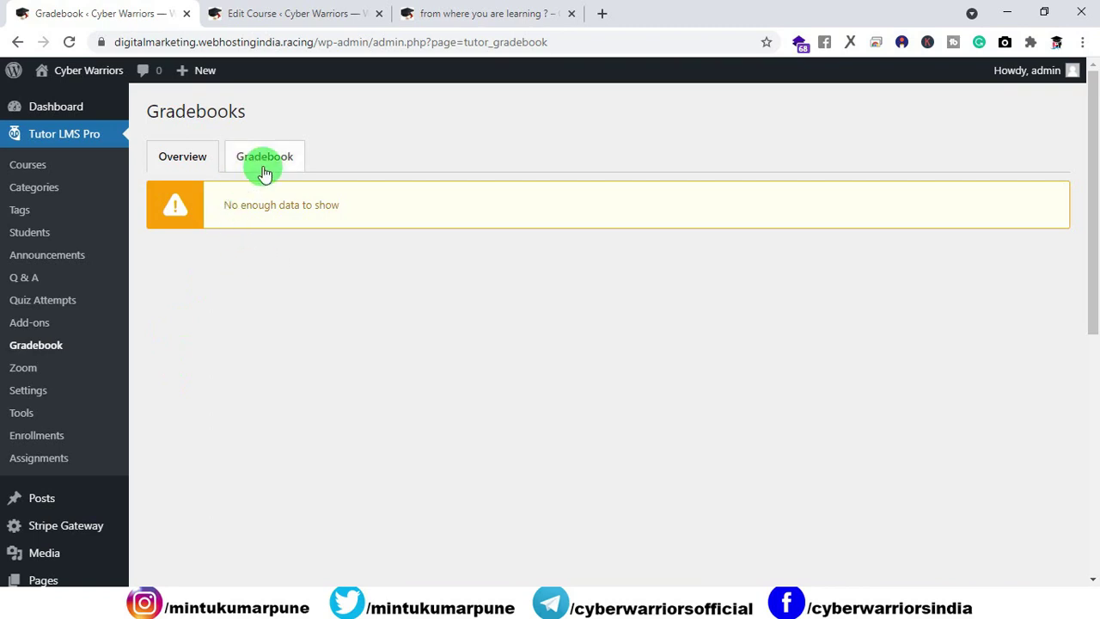
pyautogui.click(263, 169)
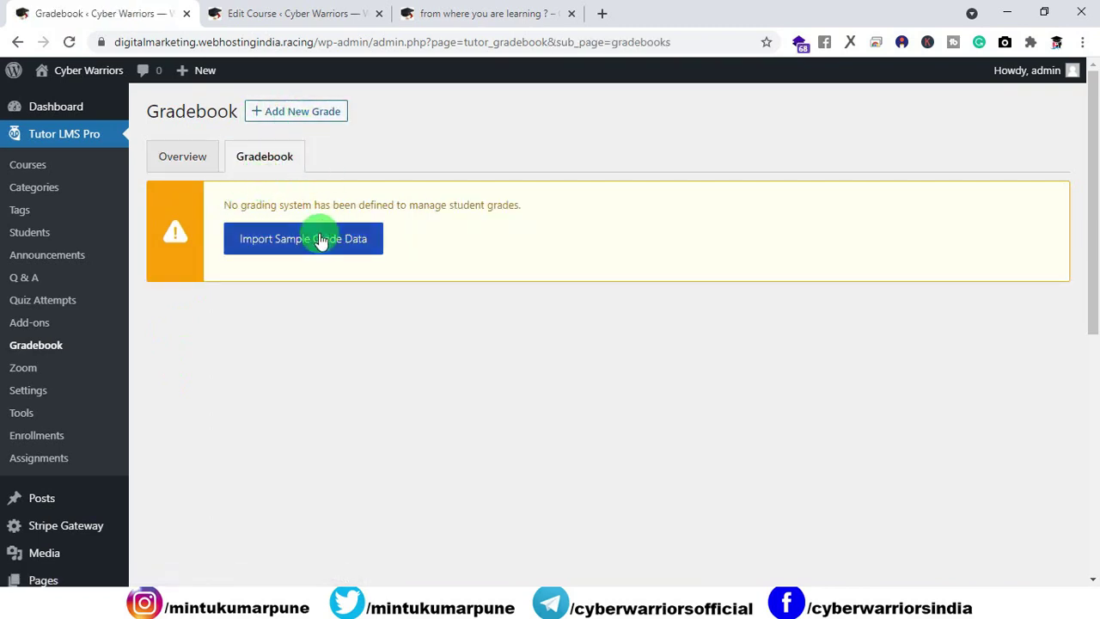
pyautogui.click(271, 248)
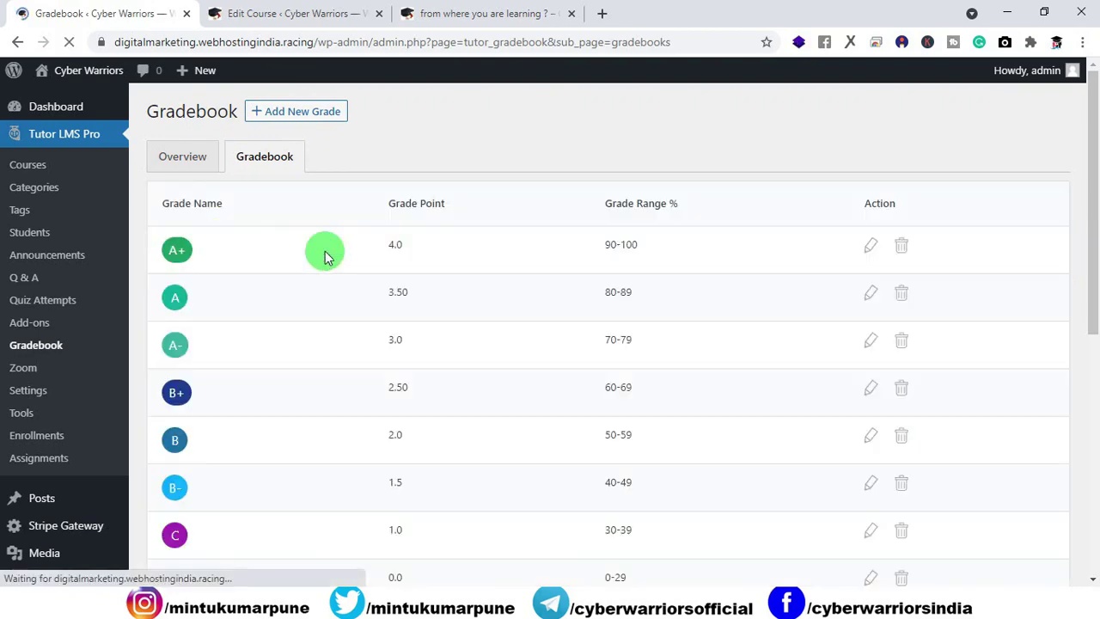
pyautogui.scroll(-3, 320, 257)
pyautogui.scroll(2, 363, 285)
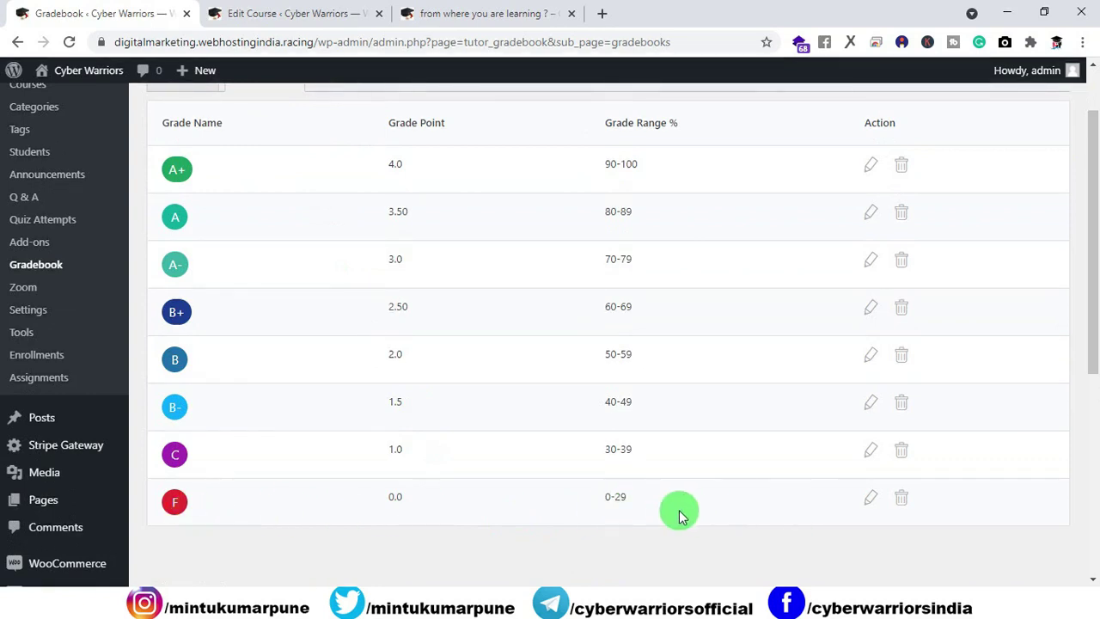
pyautogui.scroll(1, 467, 398)
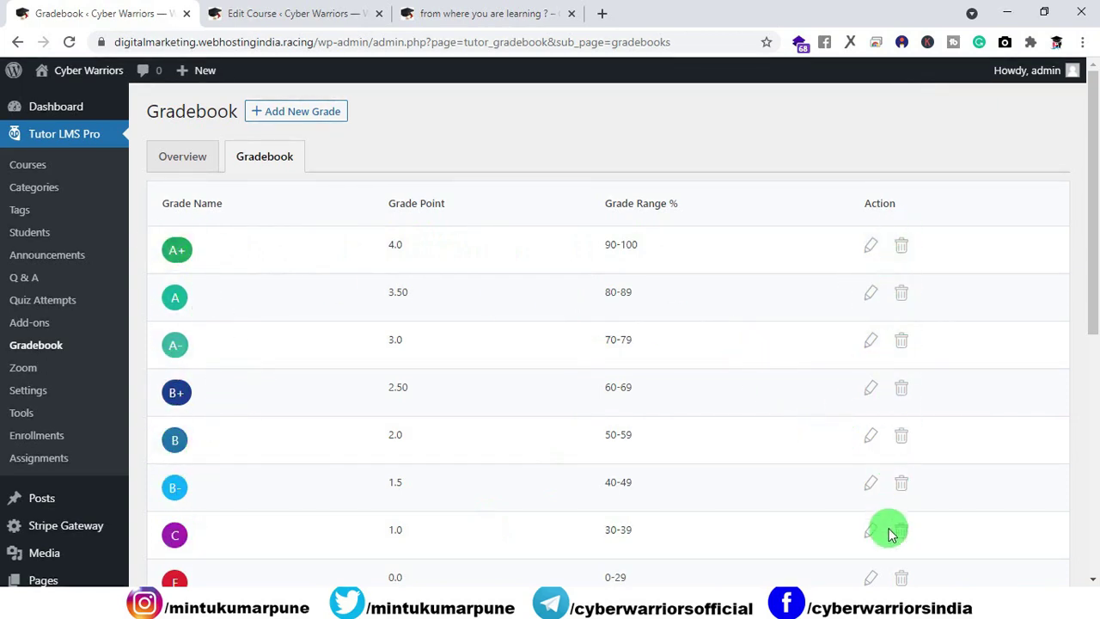
pyautogui.click(871, 246)
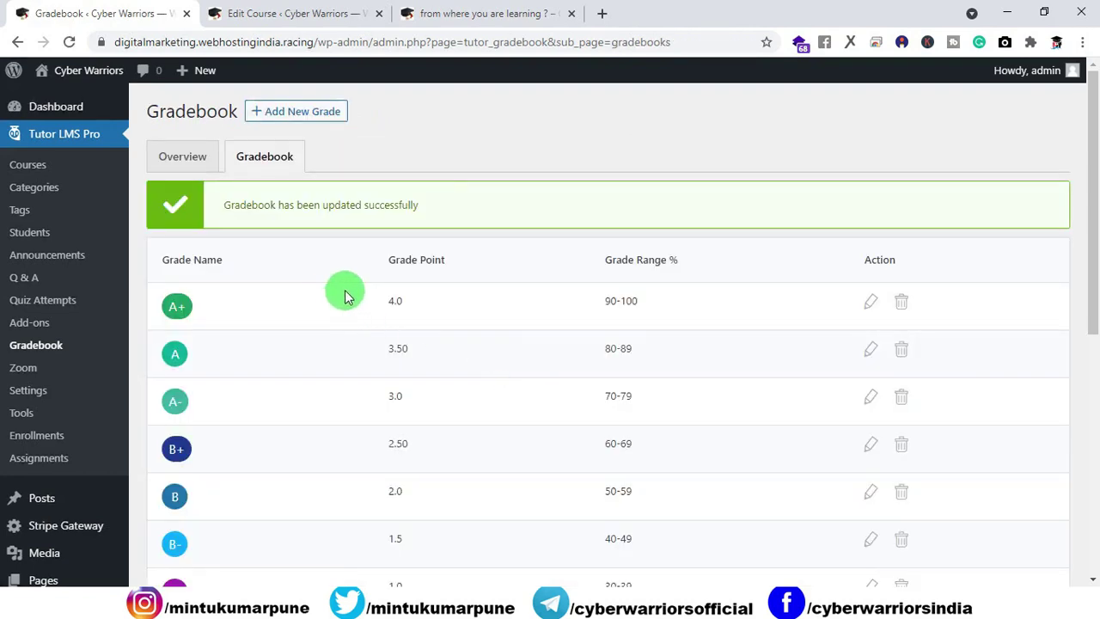
pyautogui.click(433, 15)
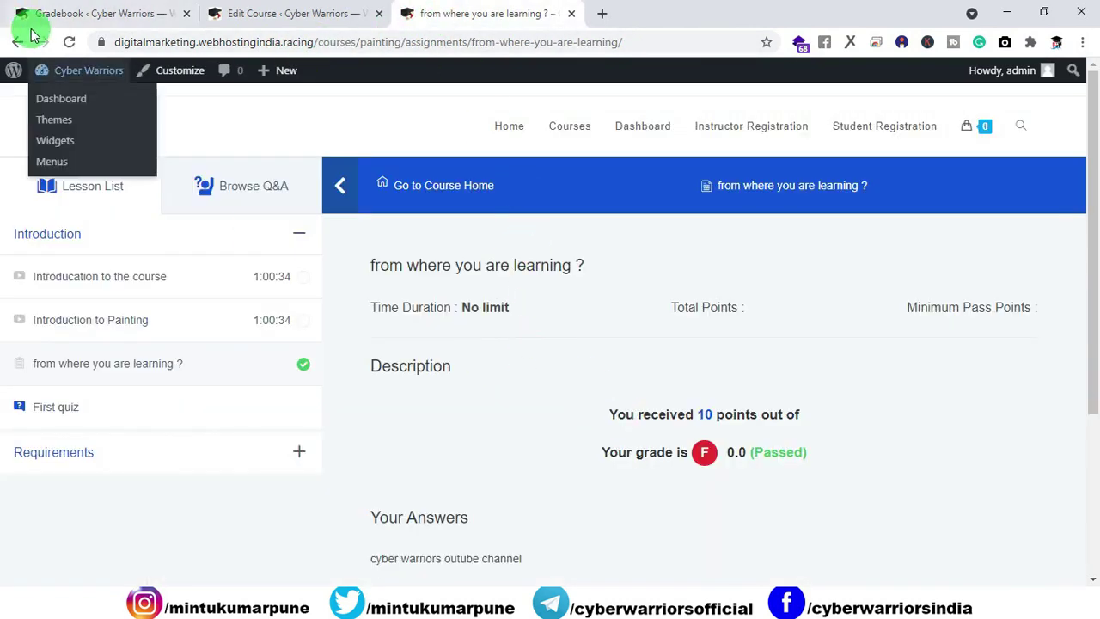
# Step: Reload the assignment result and highlight its lines to reveal the hidden grade letter
pyautogui.click(69, 42)
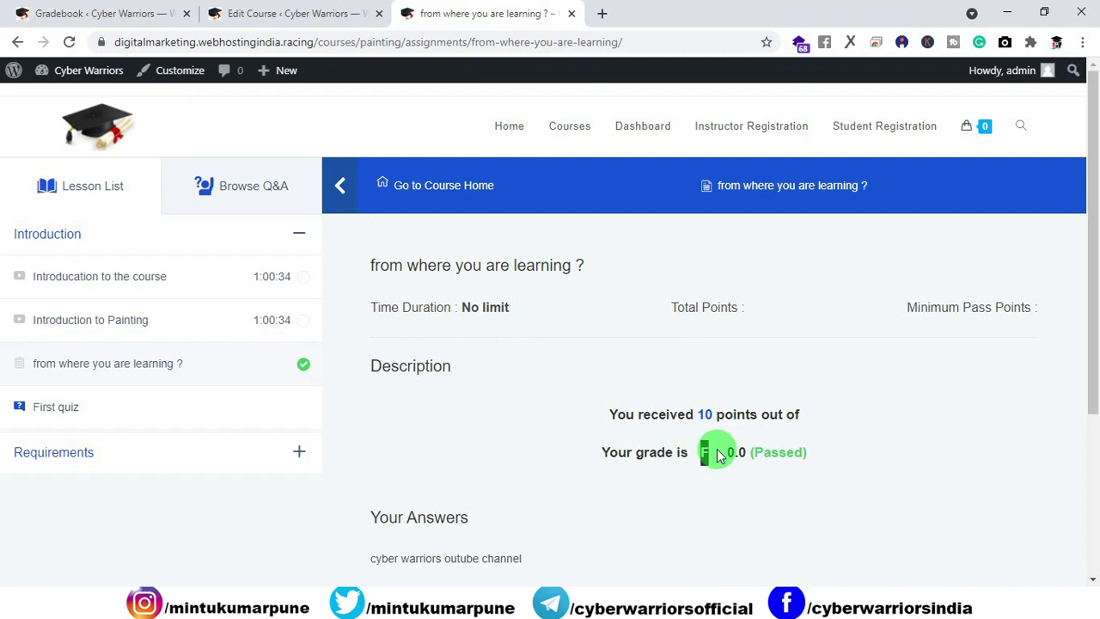
pyautogui.click(165, 17)
pyautogui.click(454, 13)
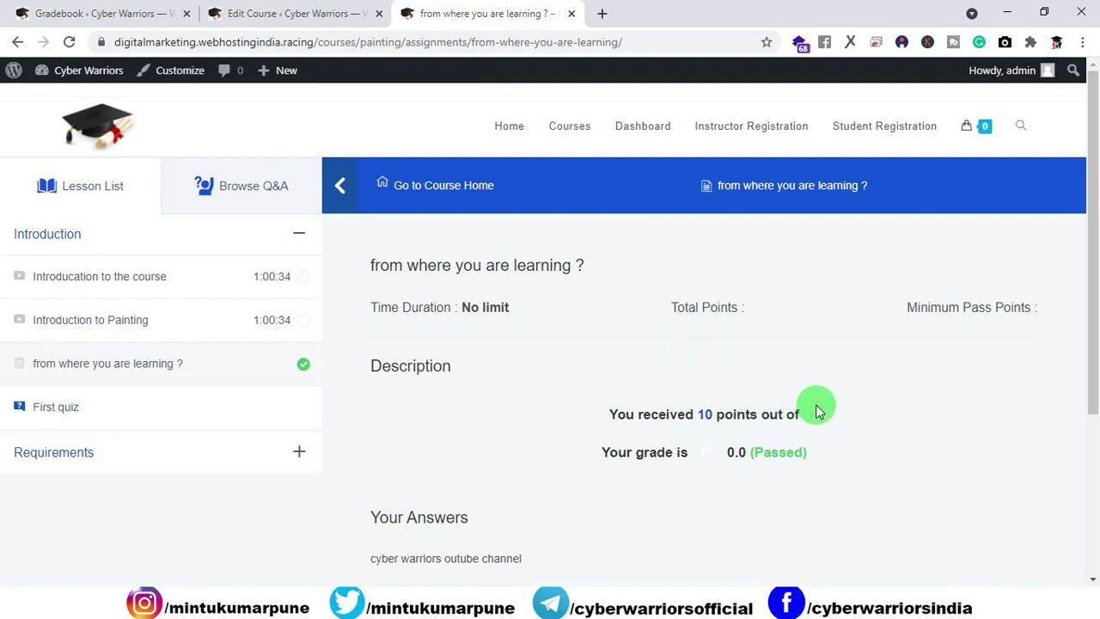
pyautogui.doubleClick(710, 454)
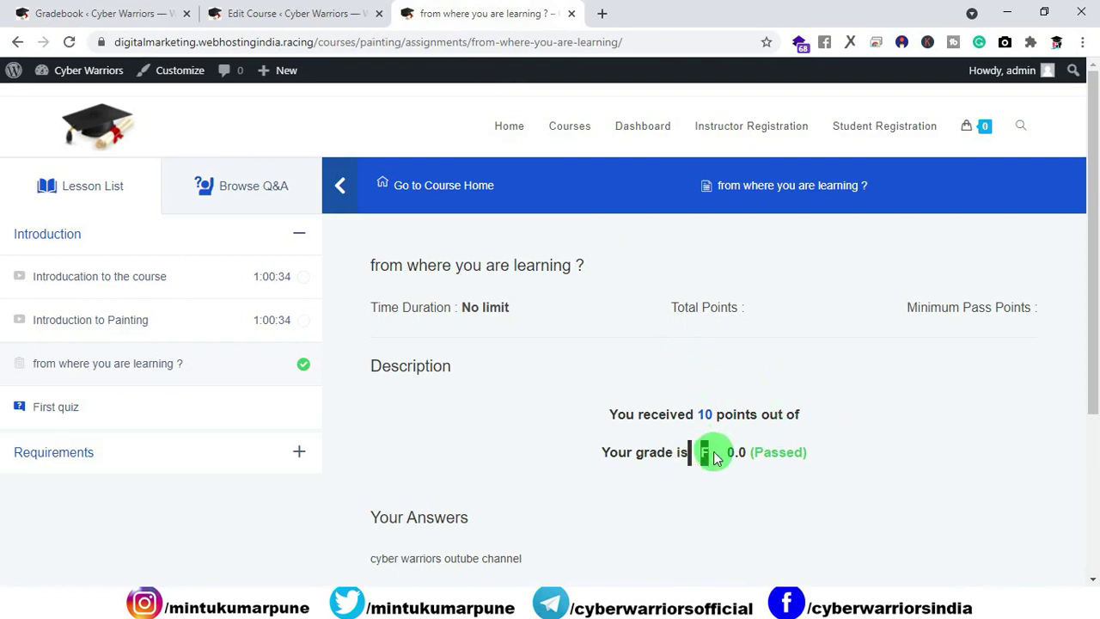
pyautogui.click(710, 455)
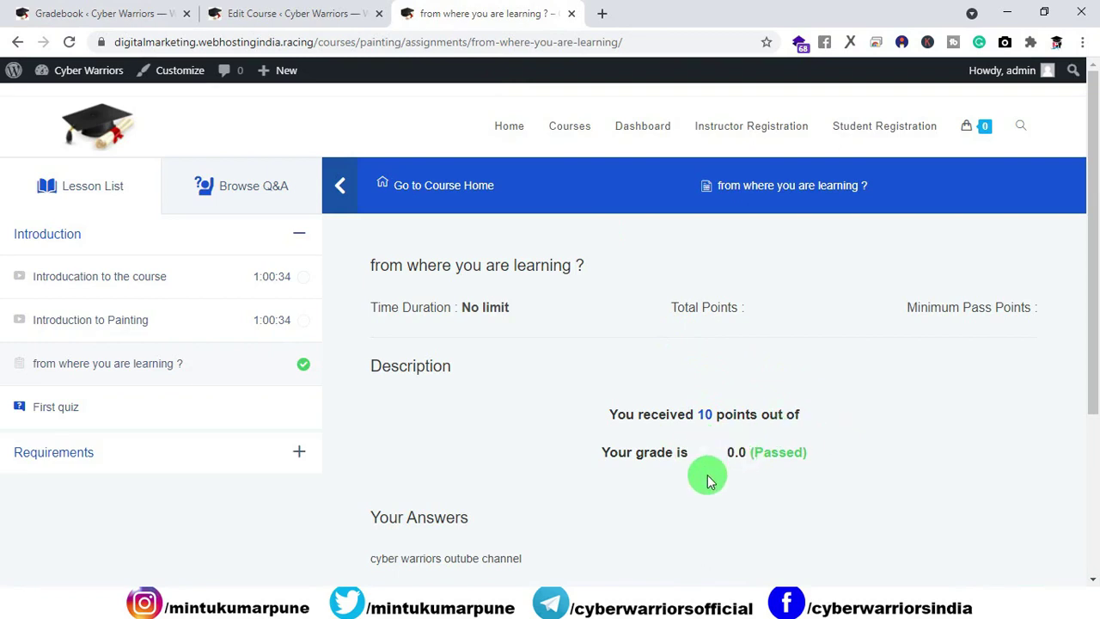
pyautogui.moveTo(601, 411); pyautogui.dragTo(778, 468)
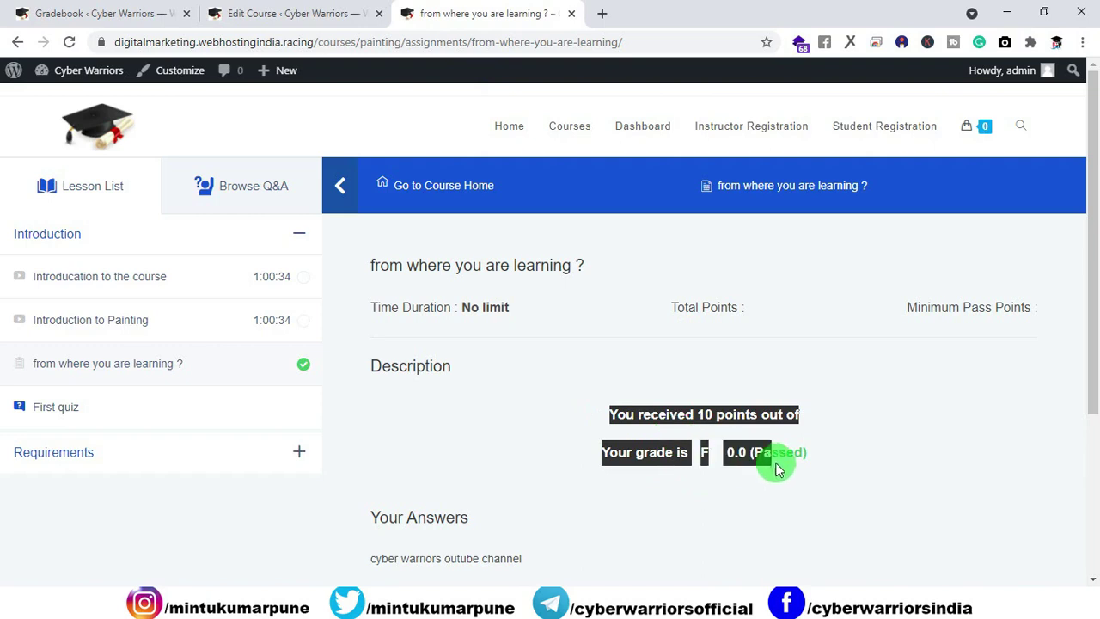
pyautogui.click(805, 466)
pyautogui.click(225, 14)
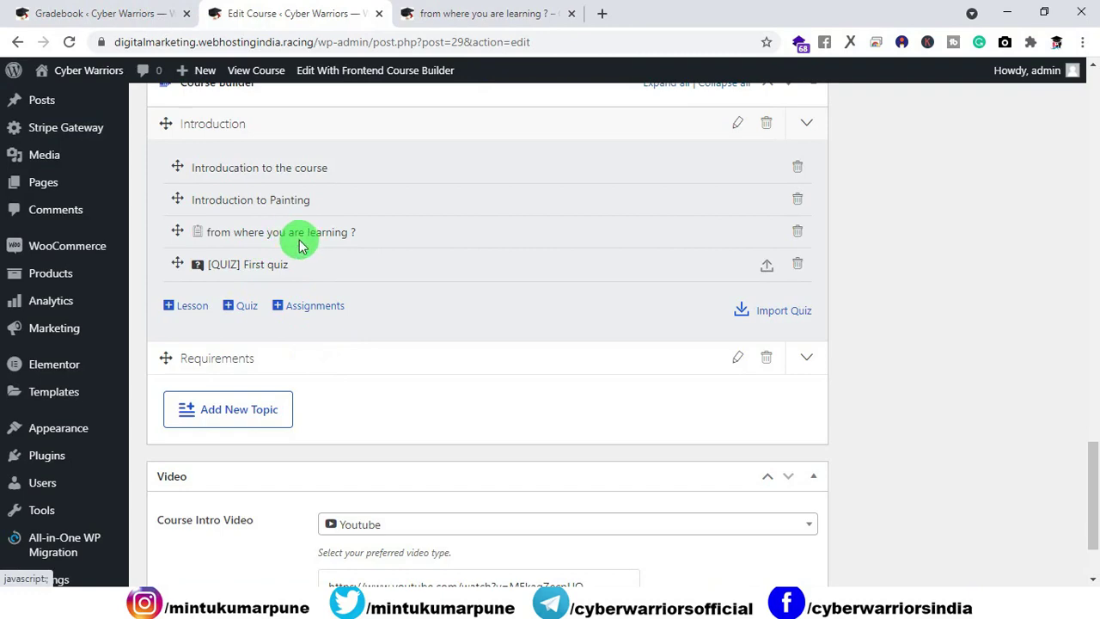
# Step: Change the assignment's Minimum Pass Points from 5 to 10, save, and verify the setting
pyautogui.click(300, 239)
pyautogui.scroll(-10, 400, 317)
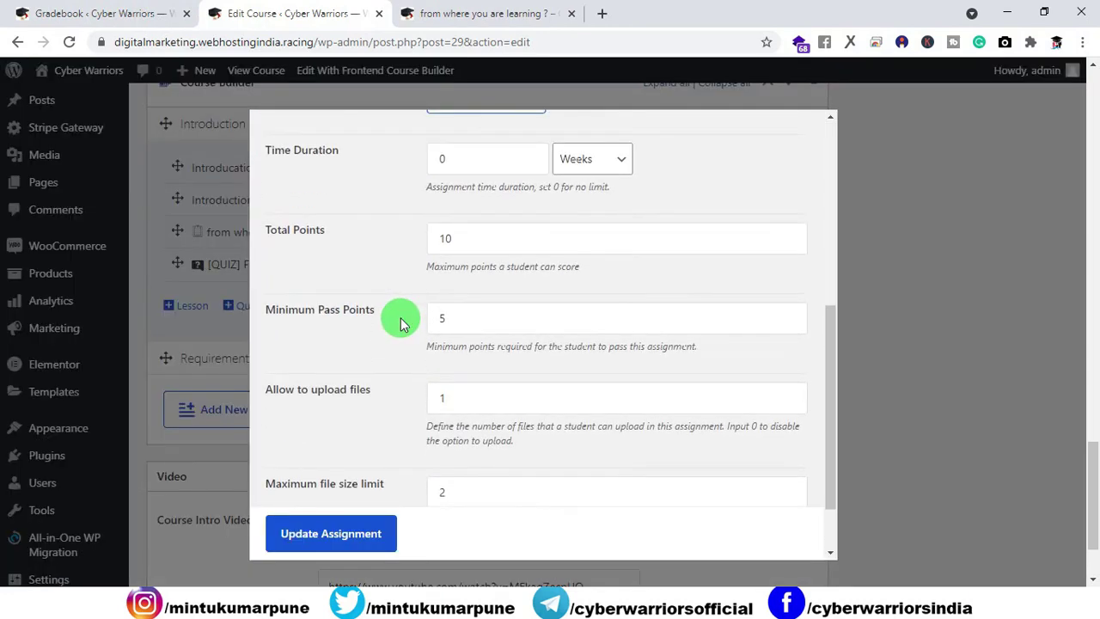
pyautogui.click(468, 240)
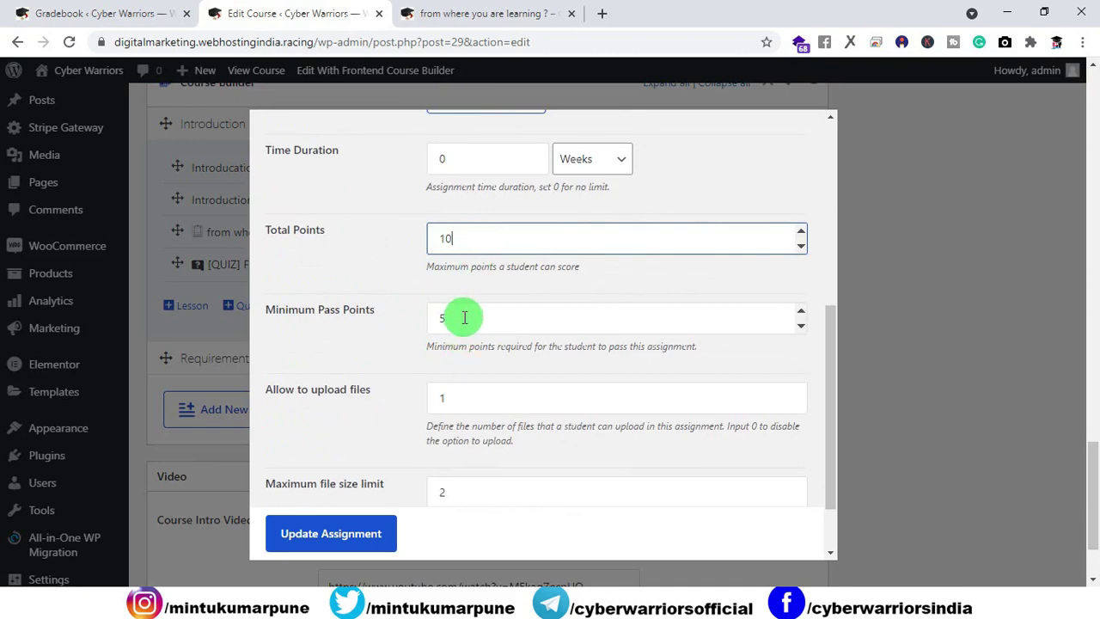
pyautogui.click(412, 320)
pyautogui.press('BackSpace')
pyautogui.write('10')
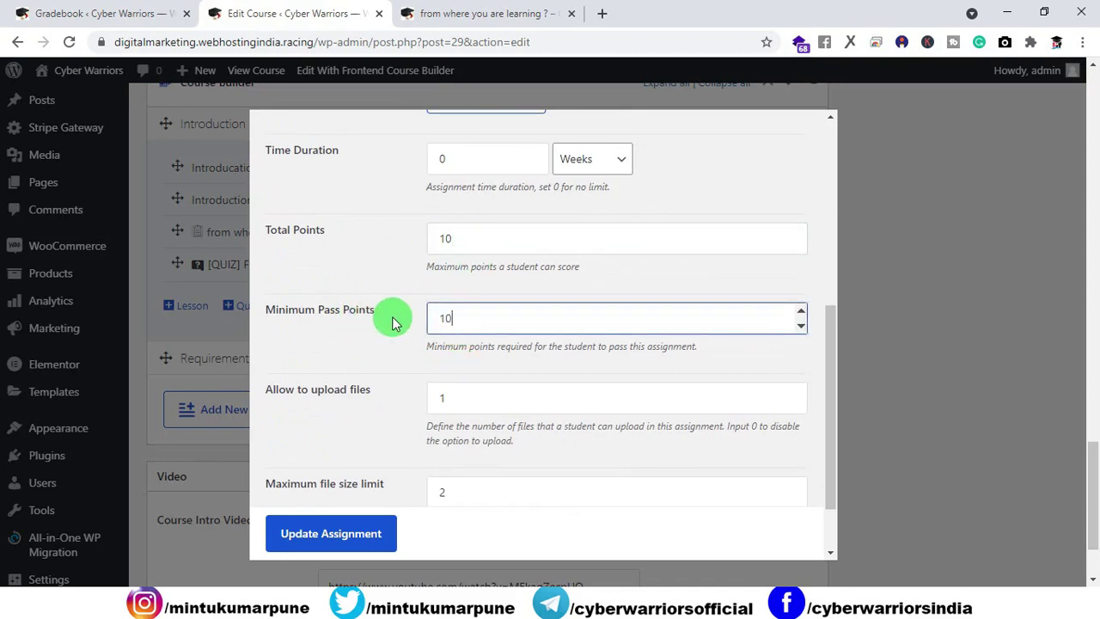
pyautogui.click(340, 534)
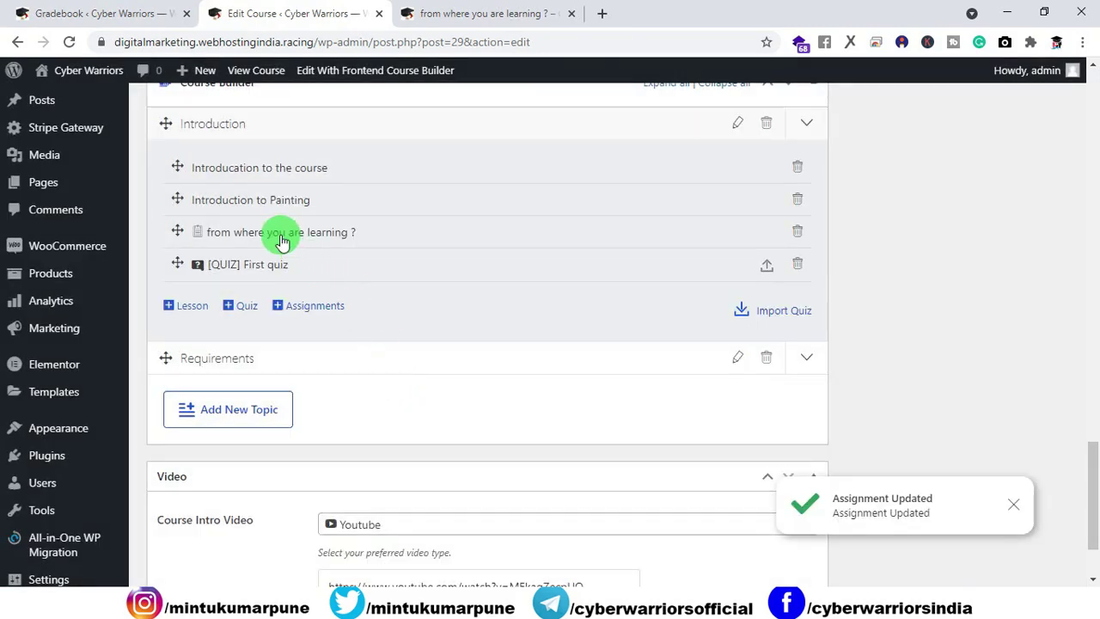
pyautogui.click(282, 239)
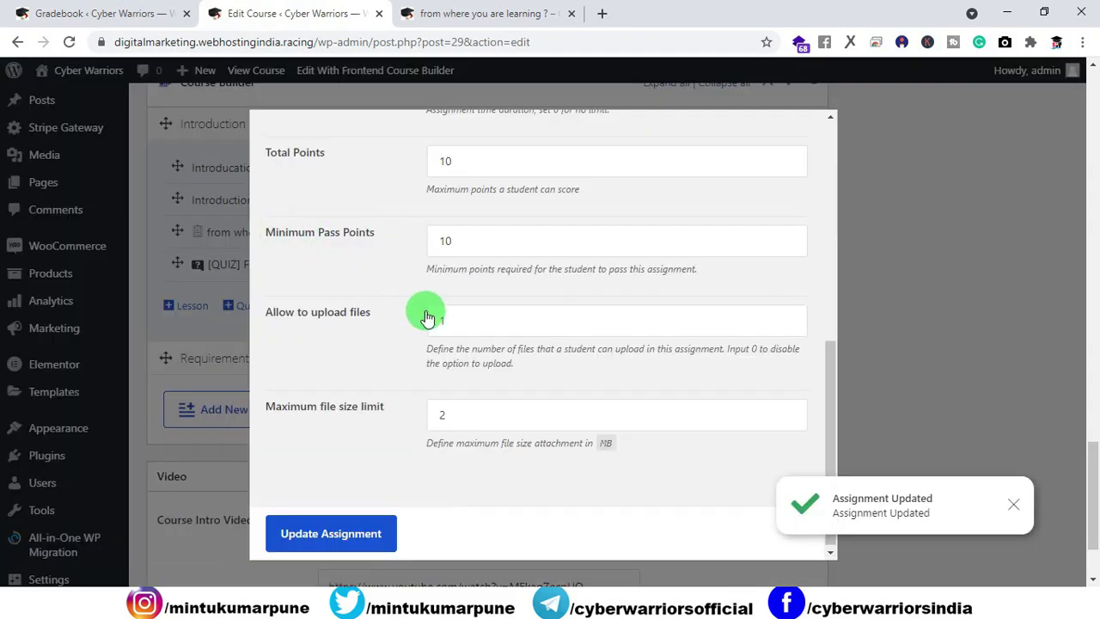
pyautogui.scroll(1, 450, 292)
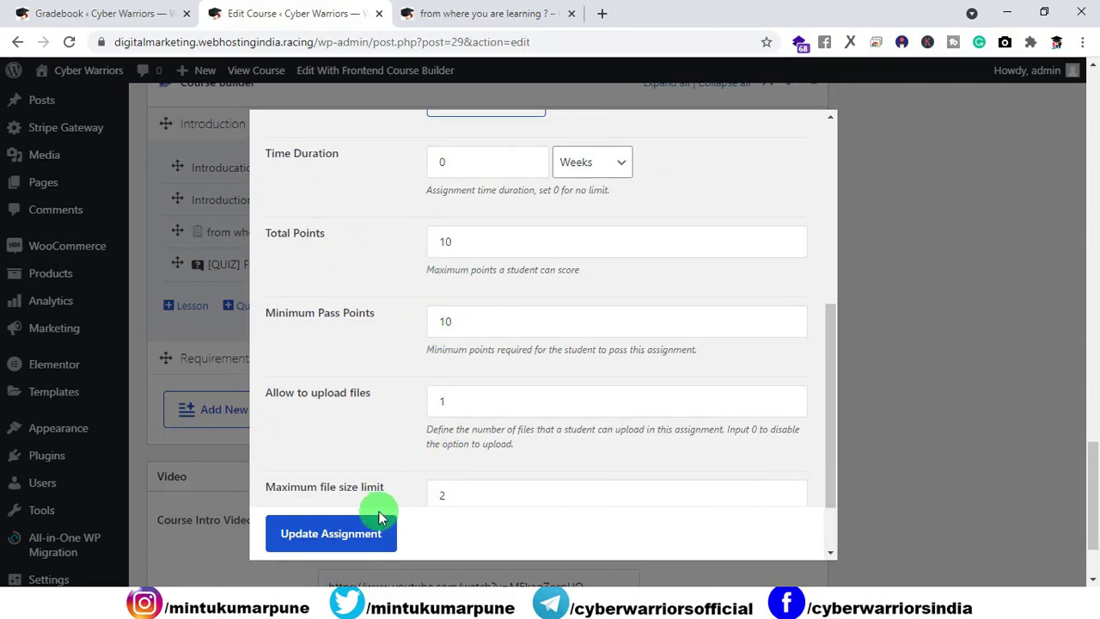
pyautogui.scroll(5, 702, 248)
pyautogui.click(803, 128)
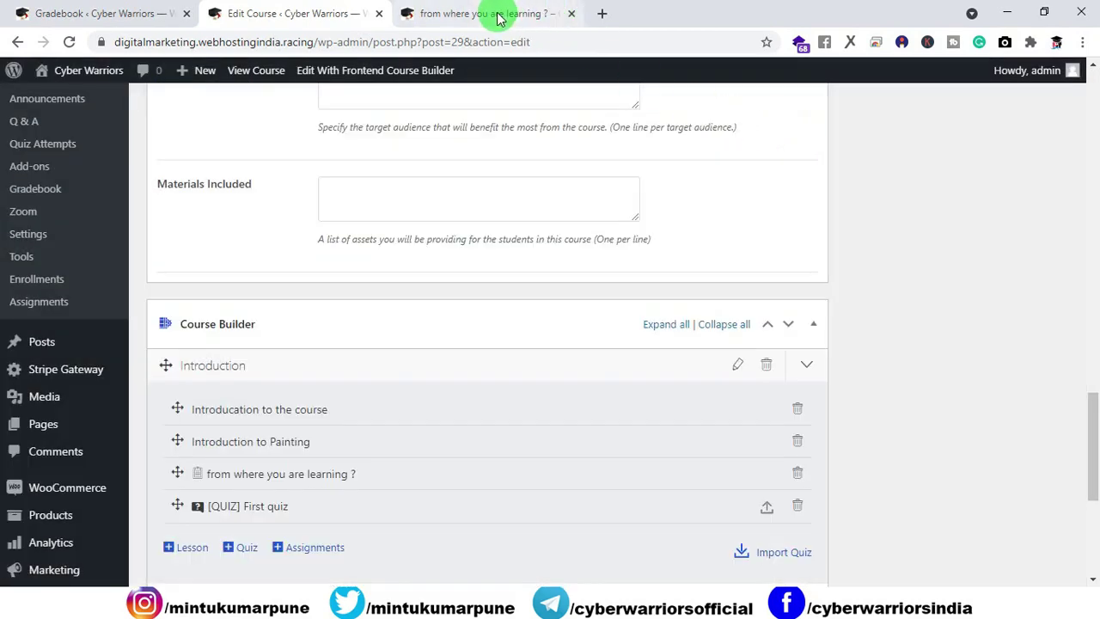
pyautogui.click(485, 12)
# Step: Reload the result page, then submit the evaluation with 10 points
pyautogui.click(68, 41)
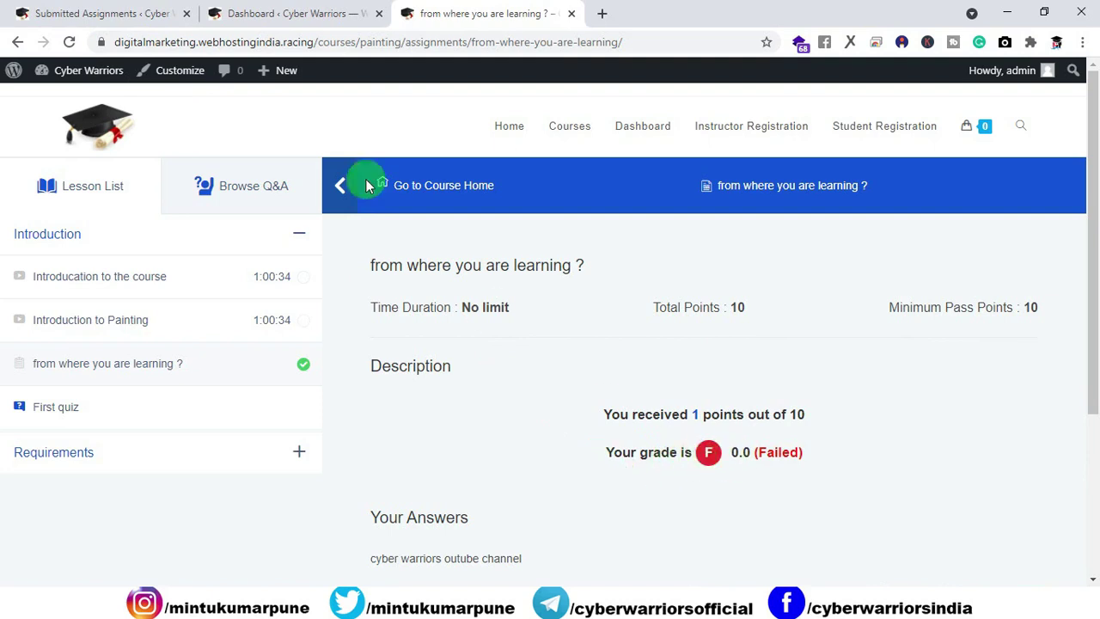
pyautogui.click(110, 15)
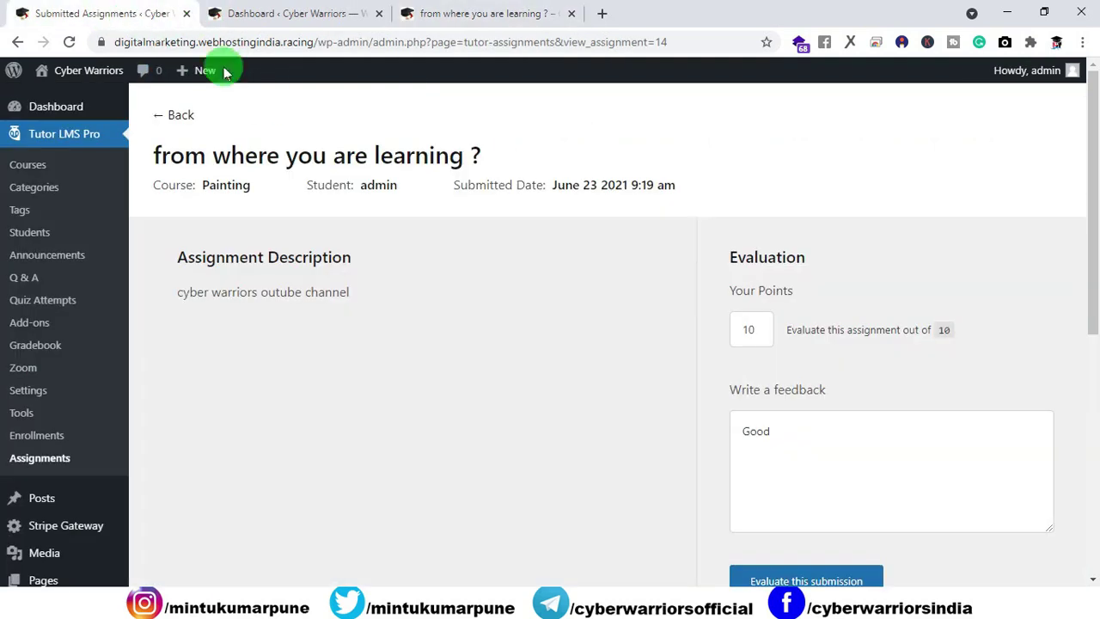
pyautogui.click(756, 331)
pyautogui.write('10')
pyautogui.scroll(-1, 712, 535)
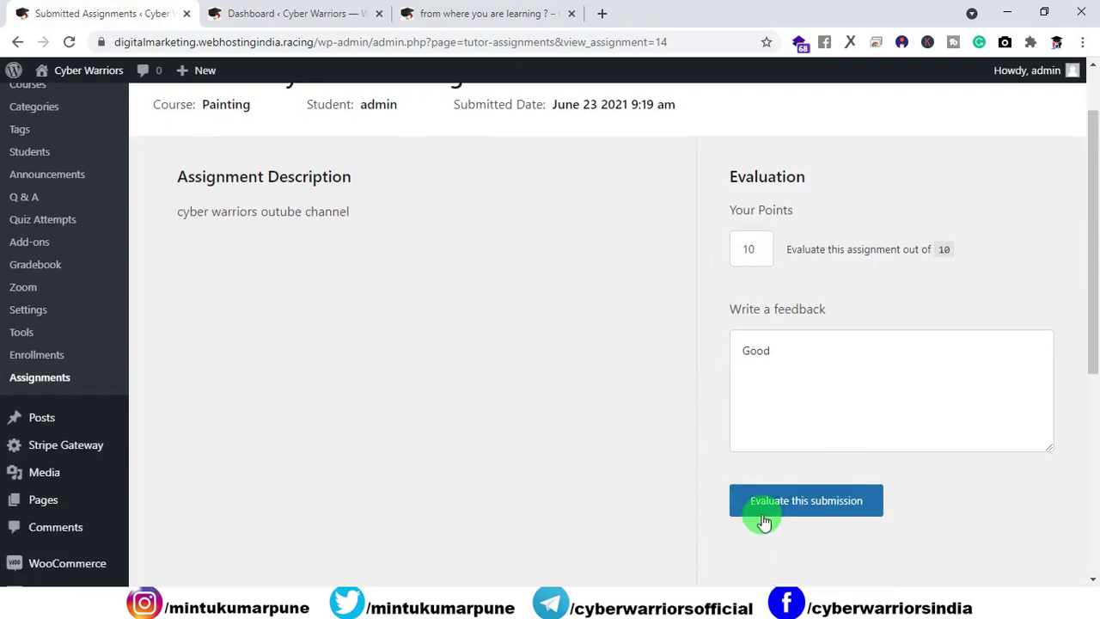
pyautogui.click(763, 514)
# Step: Re-grade the submission with 100 points and reload the result page to see Passed
pyautogui.click(753, 255)
pyautogui.write('0')
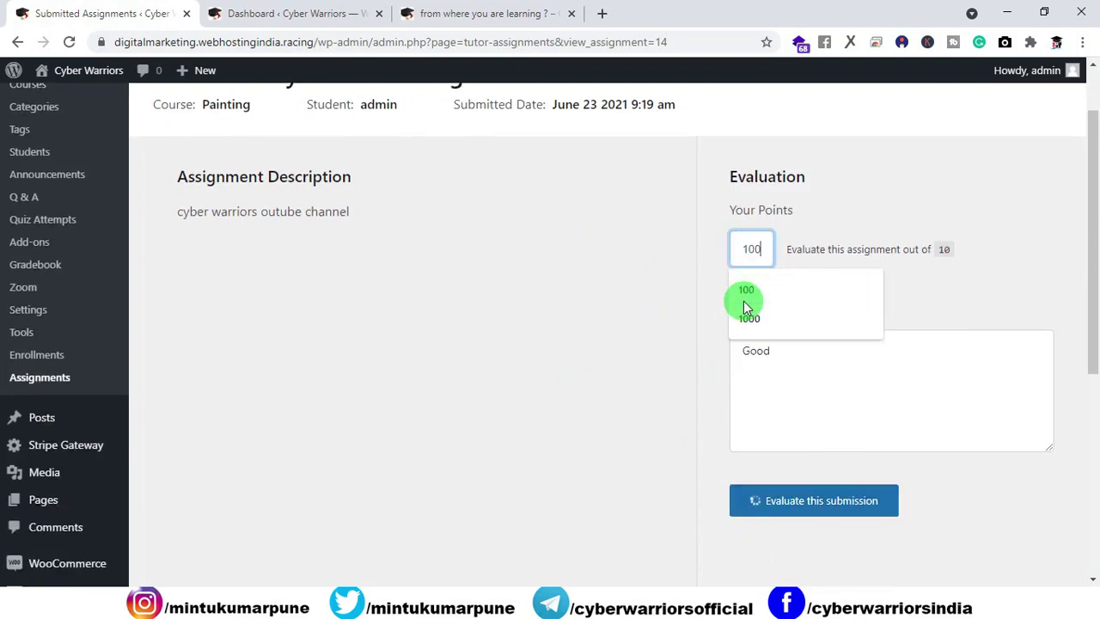
pyautogui.click(643, 318)
pyautogui.click(756, 502)
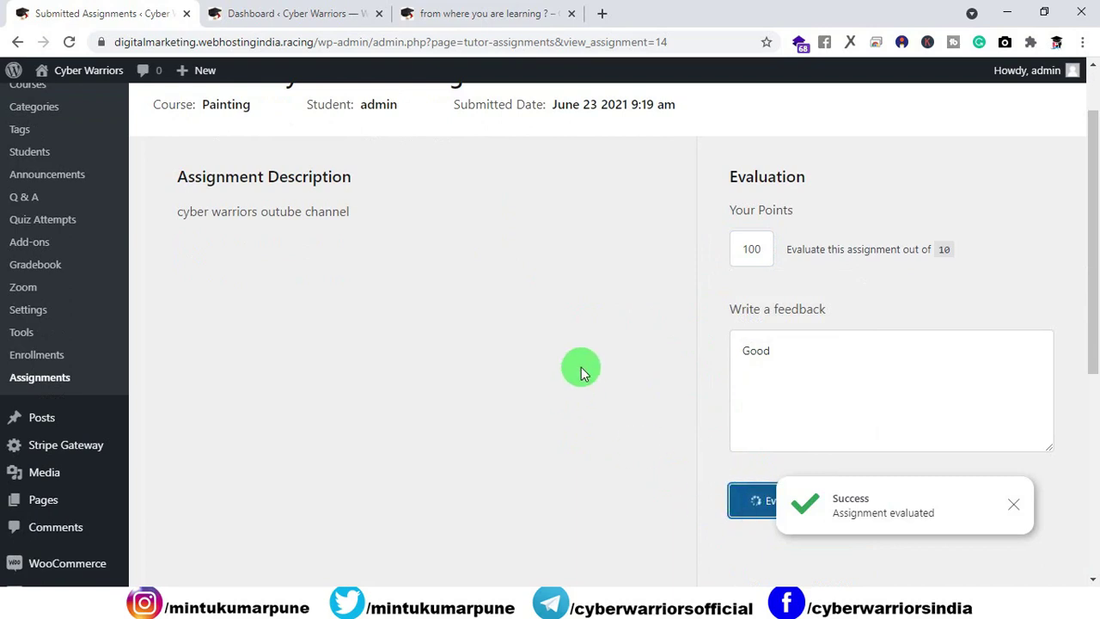
pyautogui.click(482, 13)
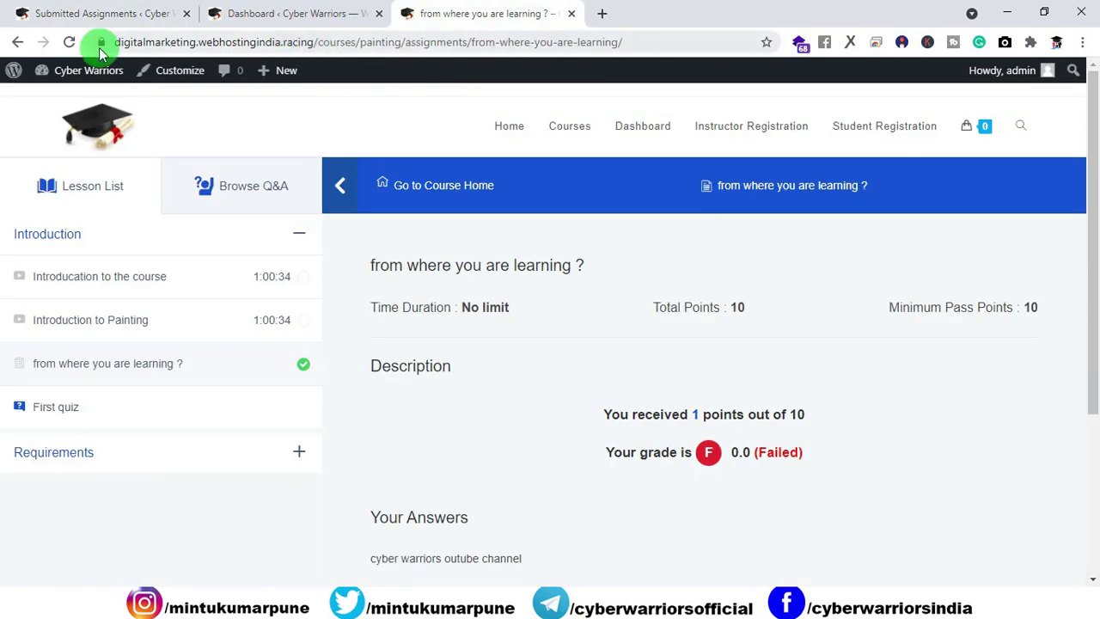
pyautogui.click(72, 43)
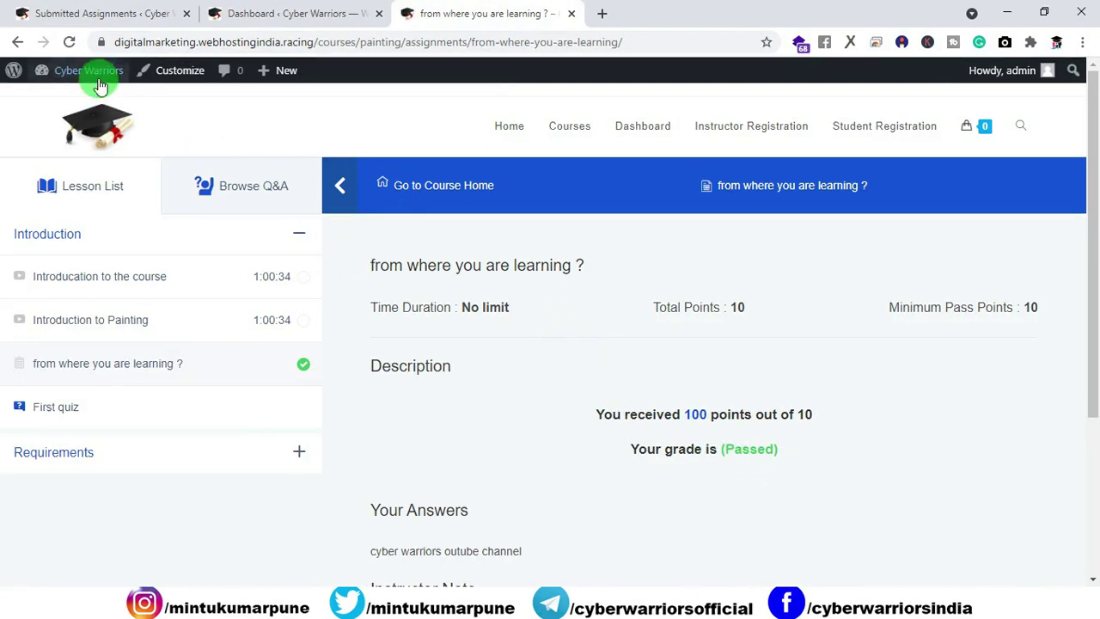
pyautogui.click(102, 13)
# Step: Resubmit the 10-point evaluation and reload the student's page to confirm grade A+ (Passed)
pyautogui.click(760, 244)
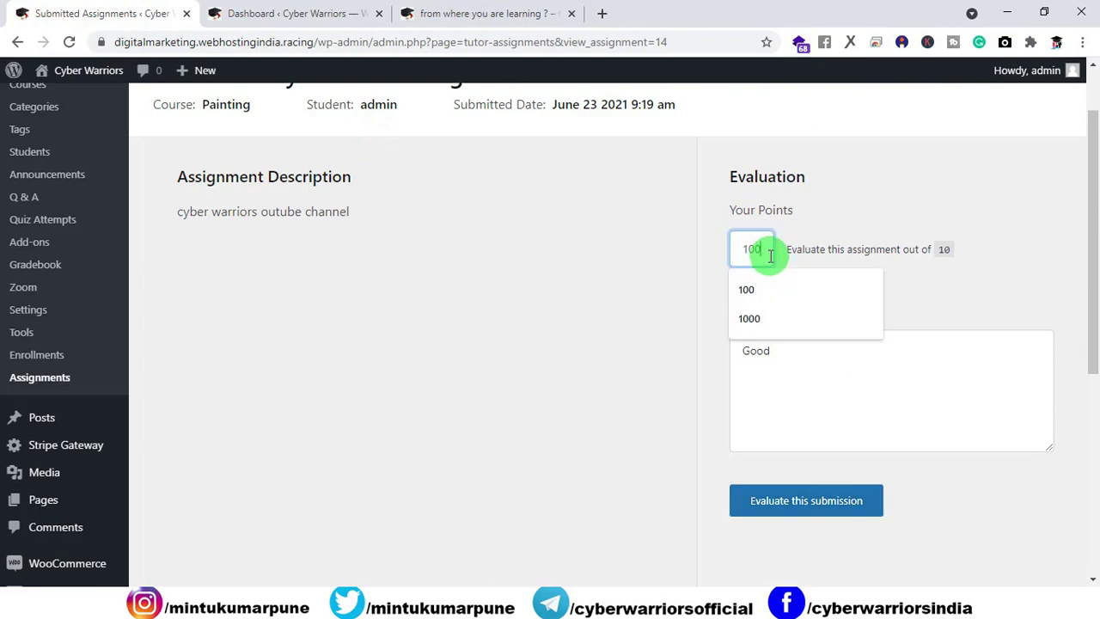
pyautogui.click(781, 501)
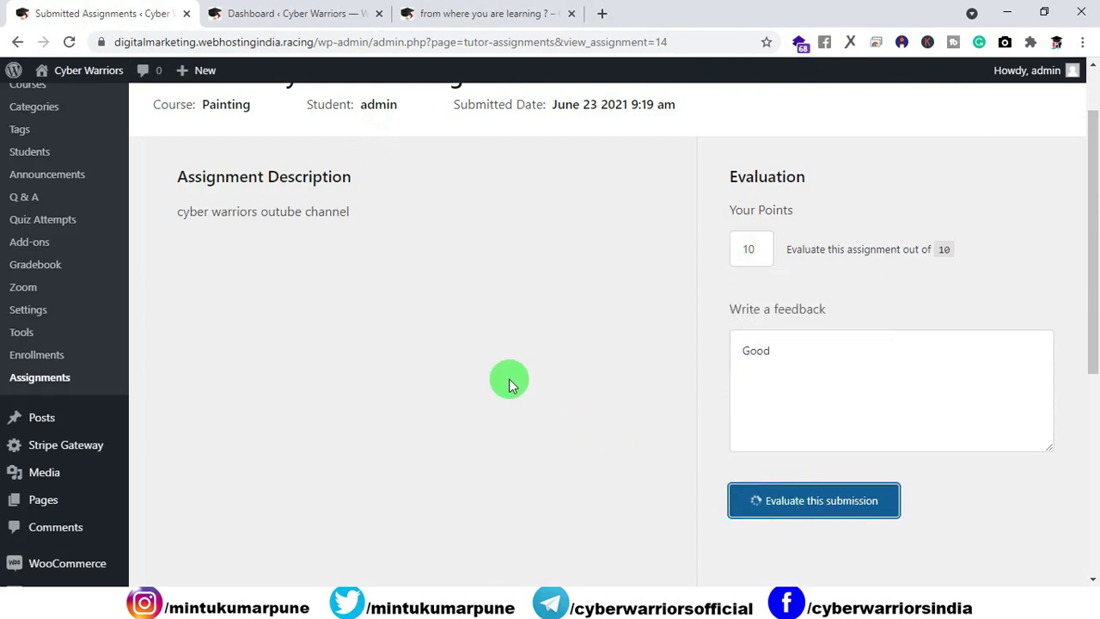
pyautogui.click(471, 14)
pyautogui.click(67, 45)
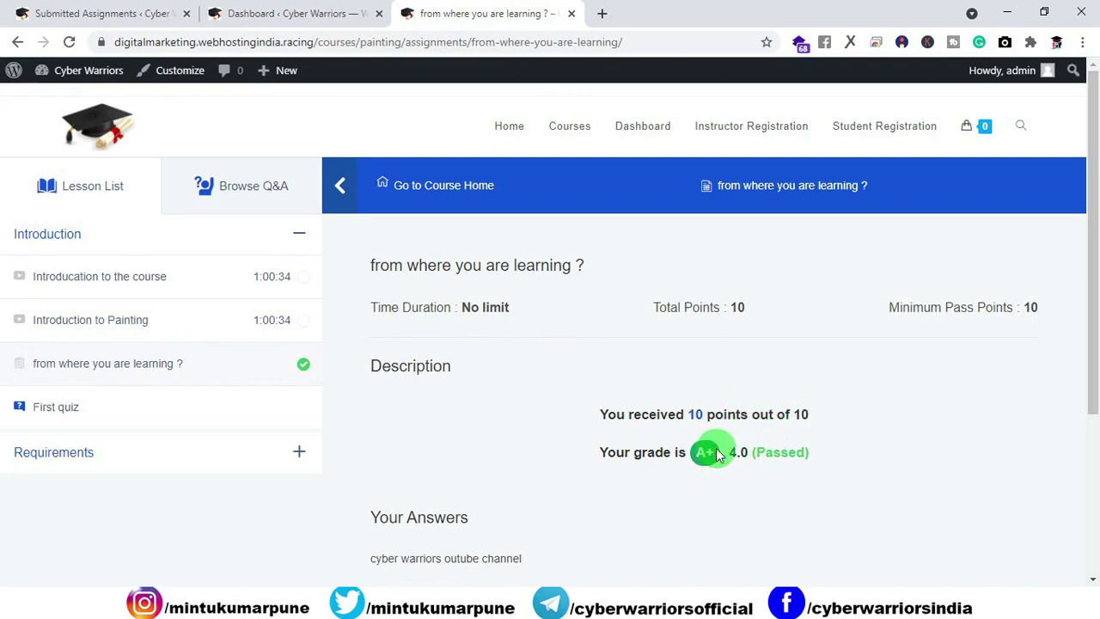
pyautogui.click(143, 24)
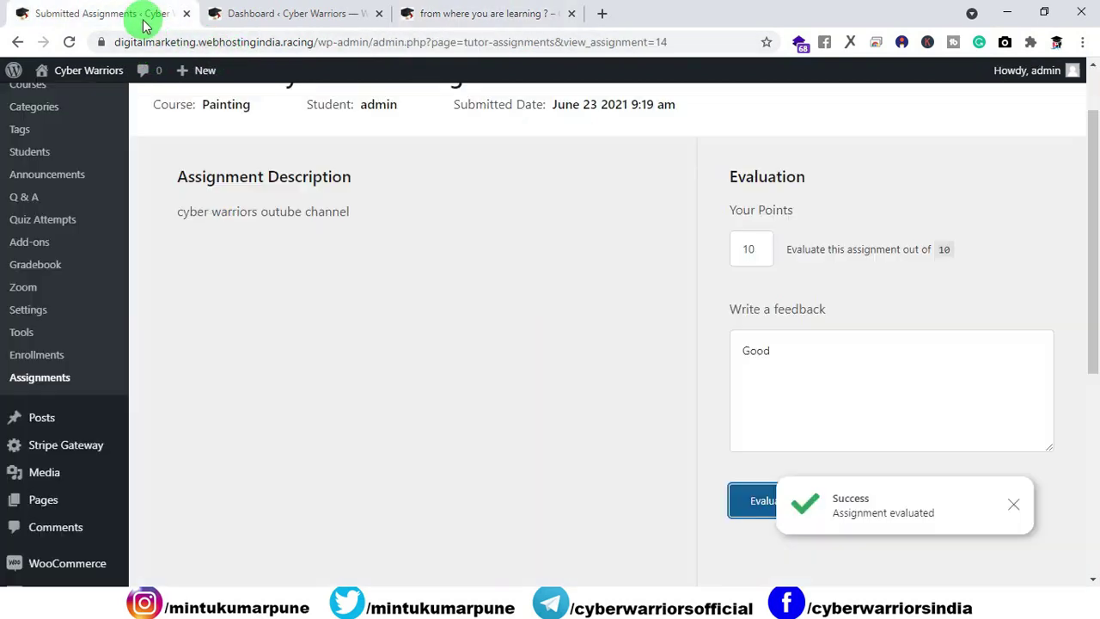
# Step: Check the Submitted Assignments list, where the assignment shows 10 total and 10 pass points
pyautogui.click(277, 17)
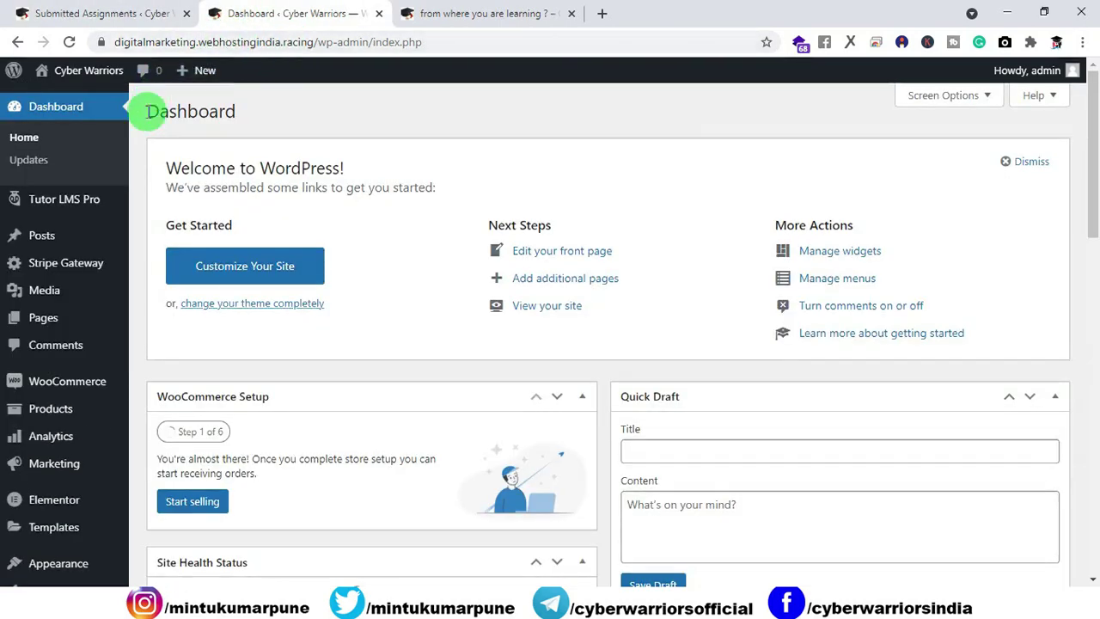
pyautogui.click(468, 16)
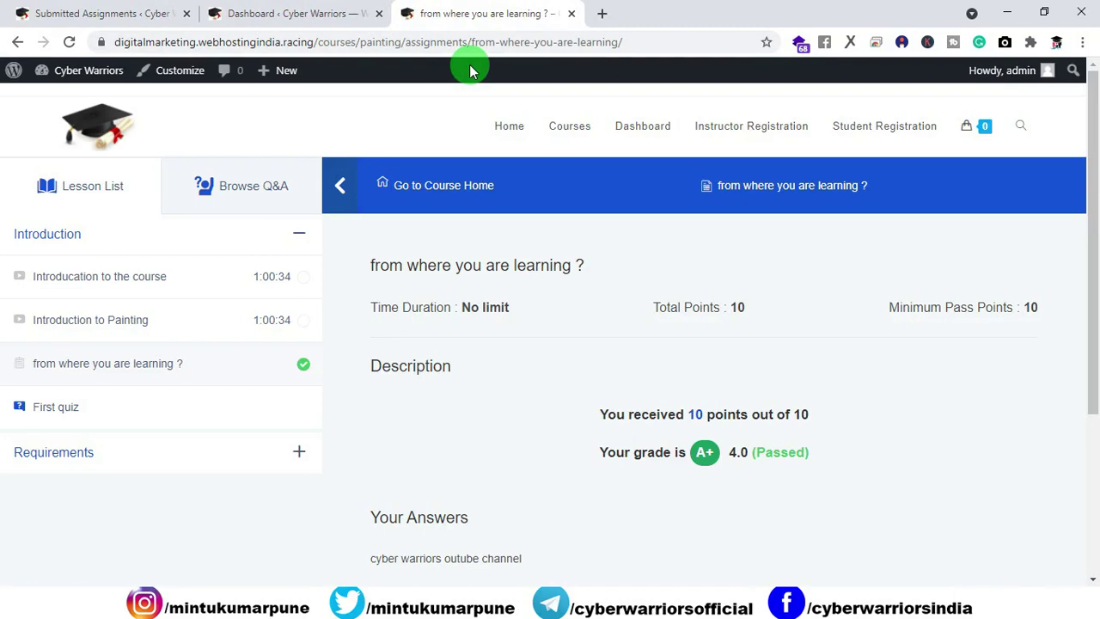
pyautogui.click(148, 19)
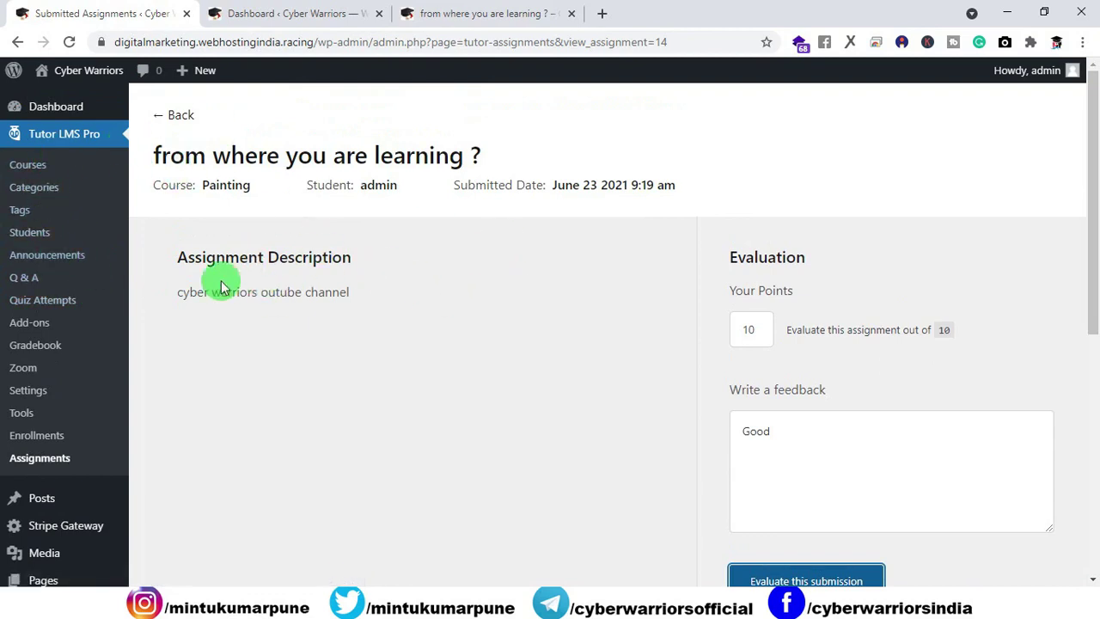
pyautogui.click(40, 460)
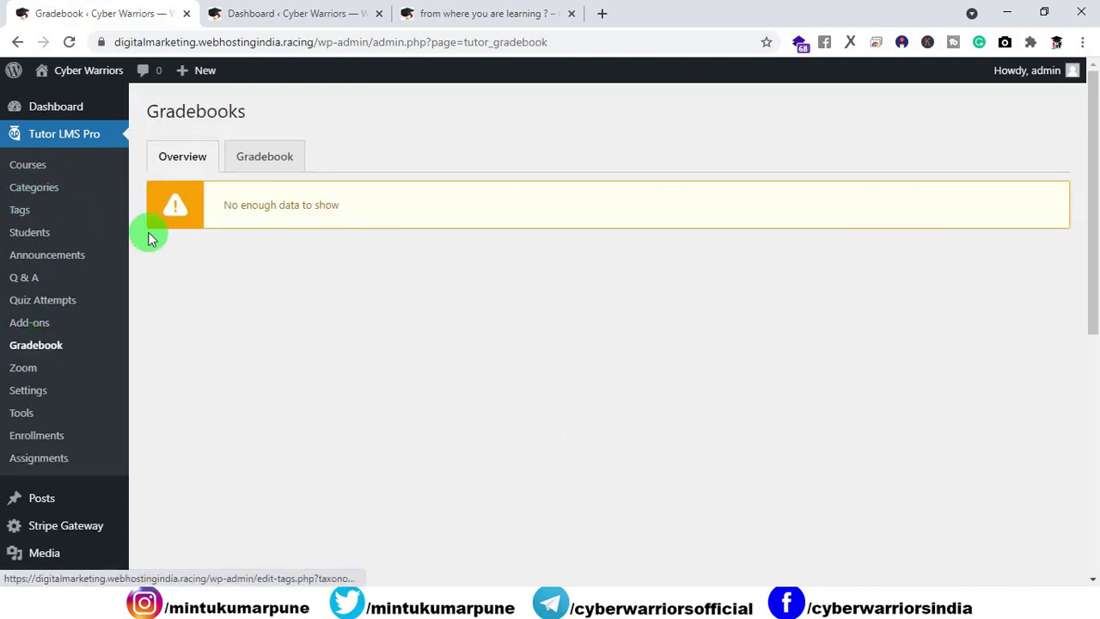
pyautogui.click(43, 232)
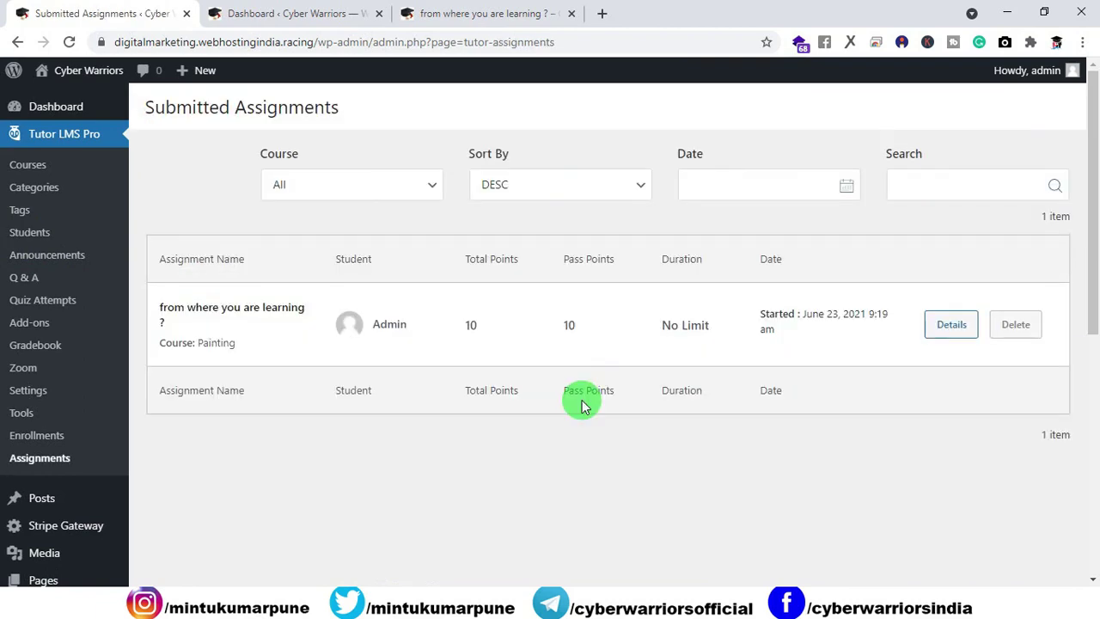
pyautogui.click(481, 14)
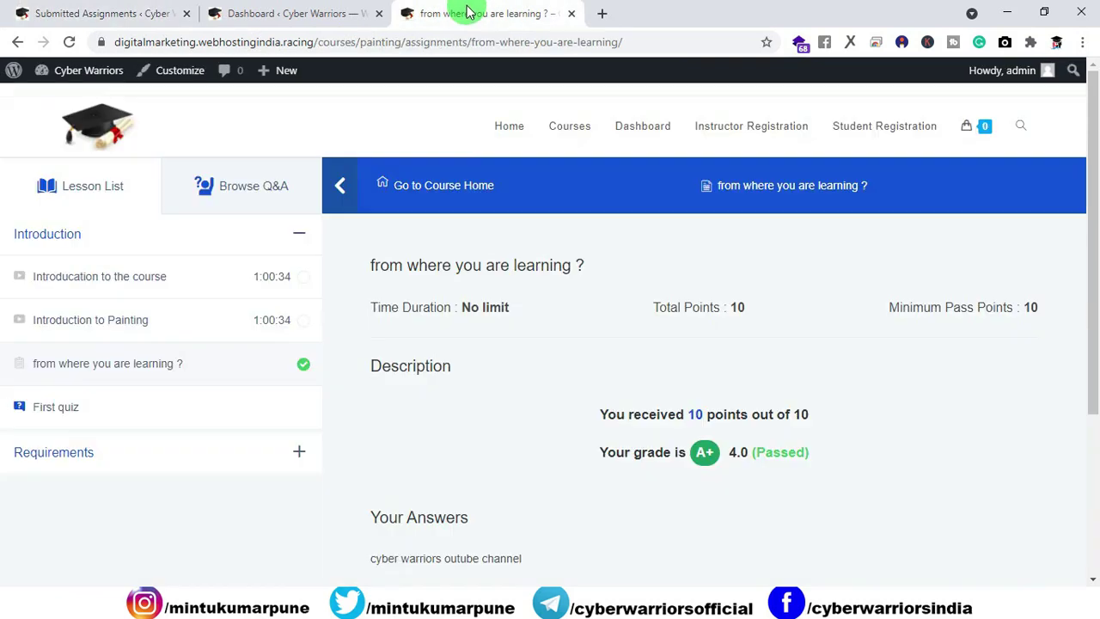
# Step: Open the 'Introducation to the course' lesson and play and pause its NCS video
pyautogui.click(87, 283)
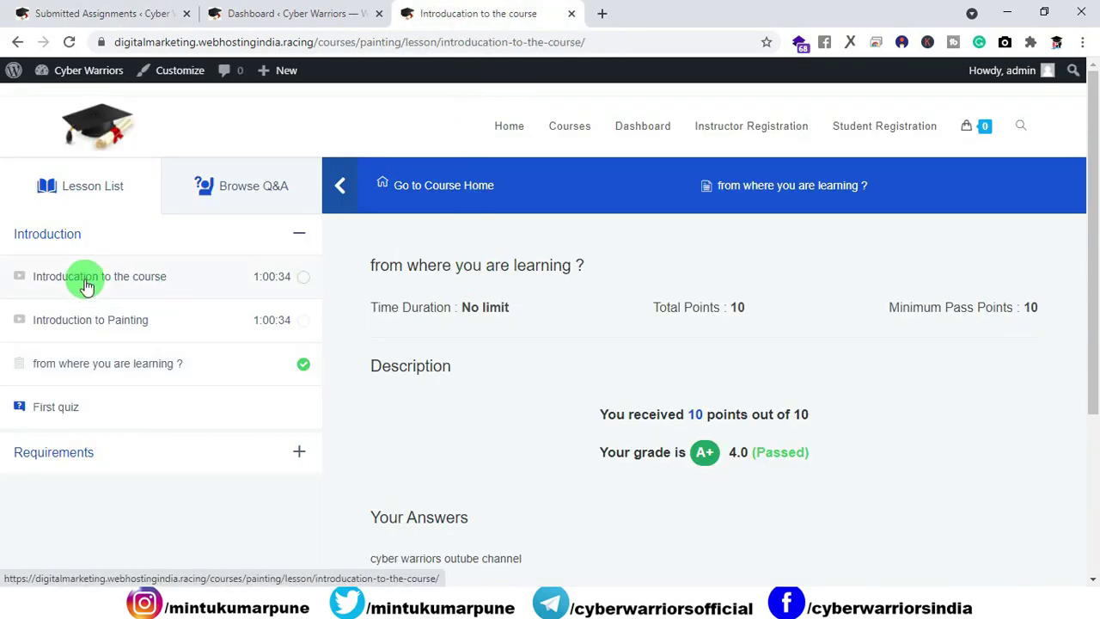
pyautogui.scroll(-1, 491, 305)
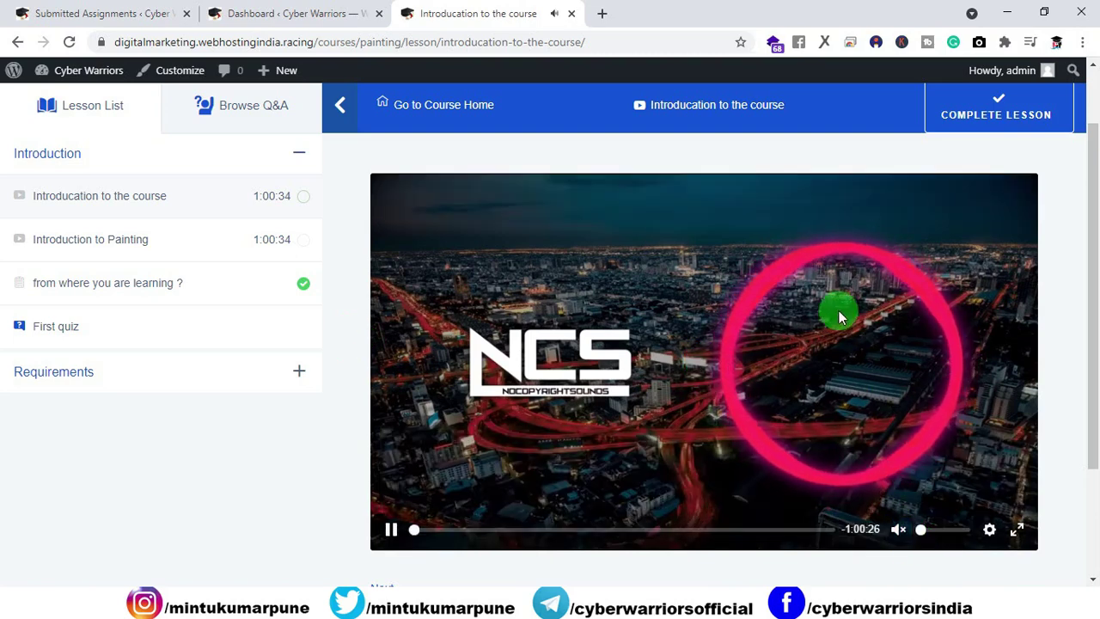
pyautogui.click(395, 533)
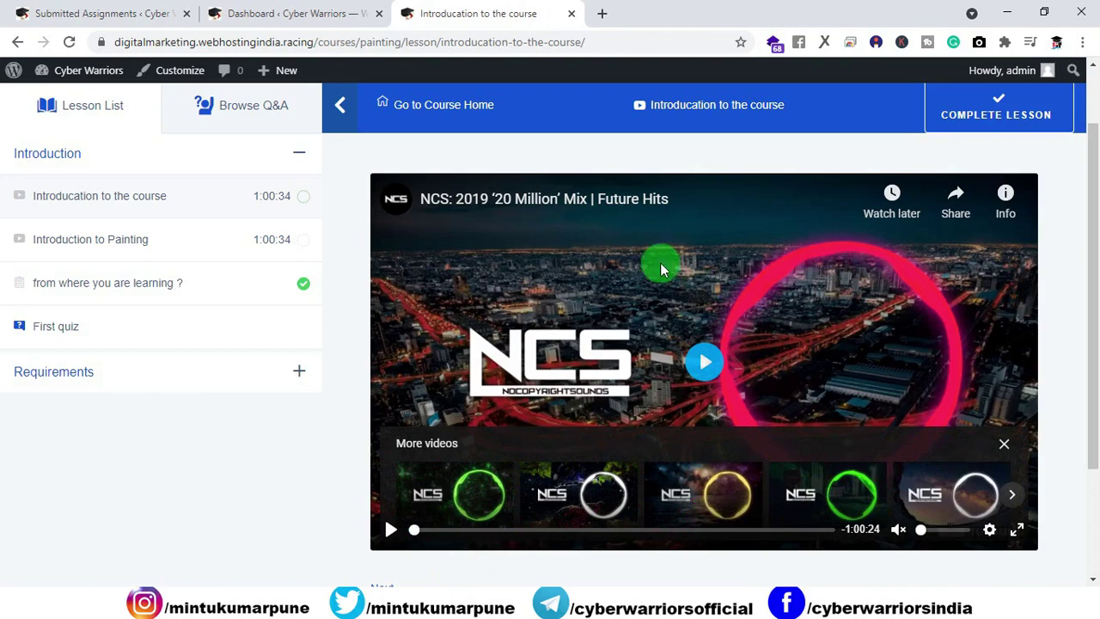
pyautogui.click(494, 202)
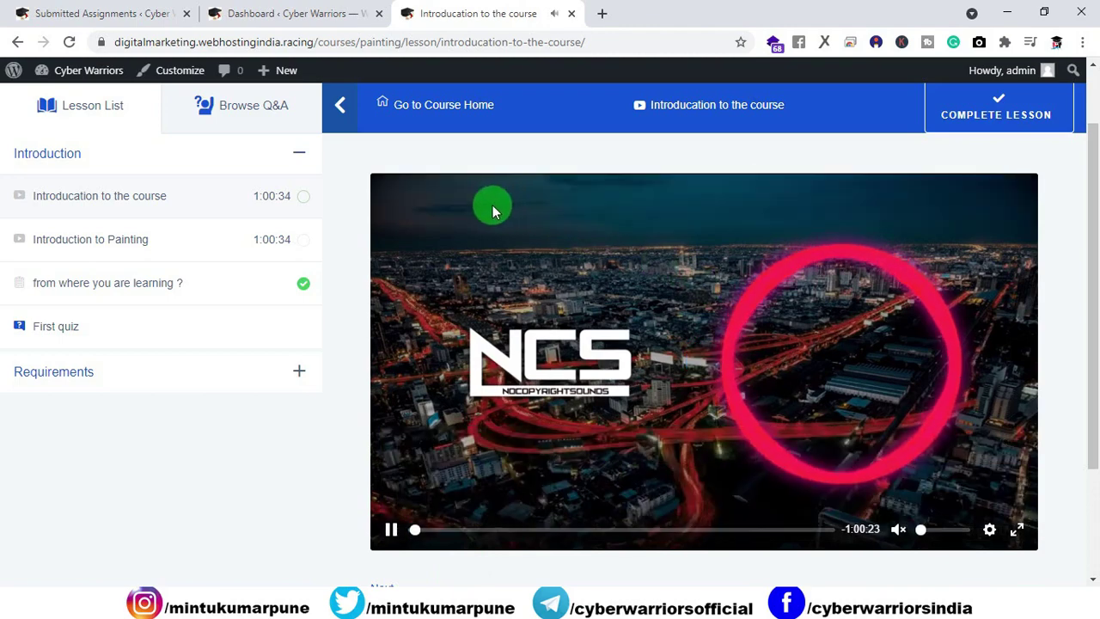
pyautogui.click(679, 481)
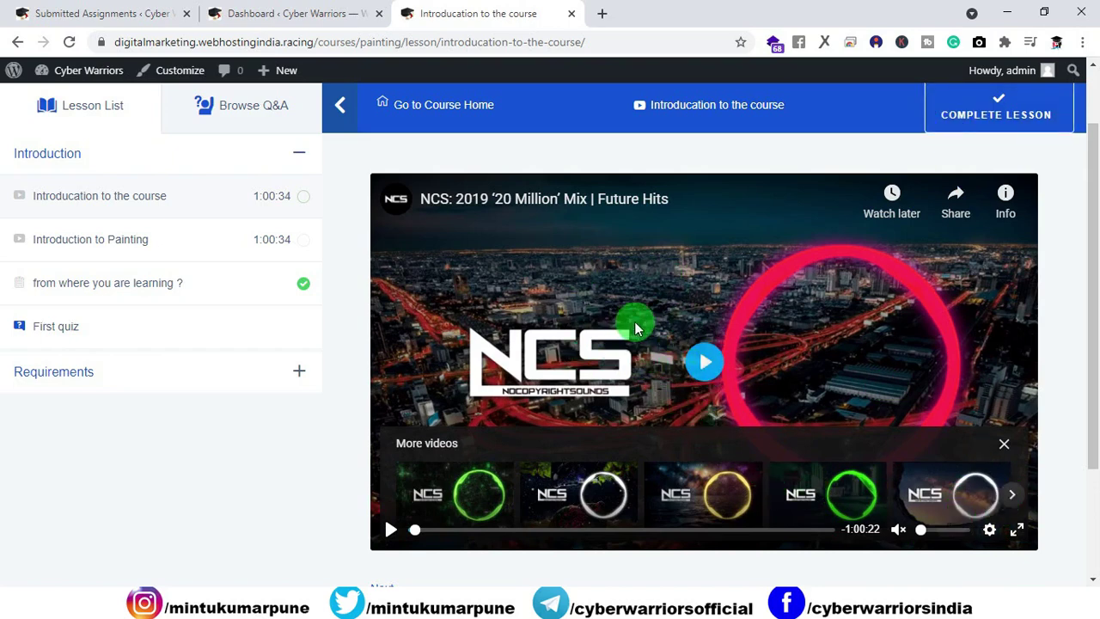
# Step: Open the Painting course for editing from the Tutor LMS courses list
pyautogui.click(48, 12)
pyautogui.click(279, 19)
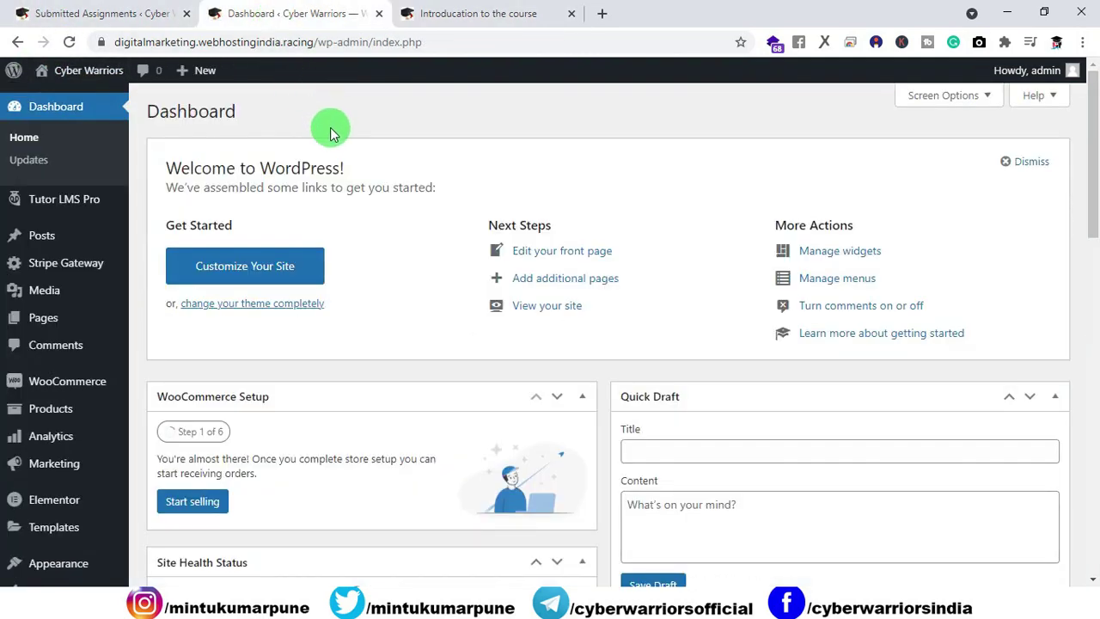
pyautogui.moveTo(26, 201)
pyautogui.click(166, 209)
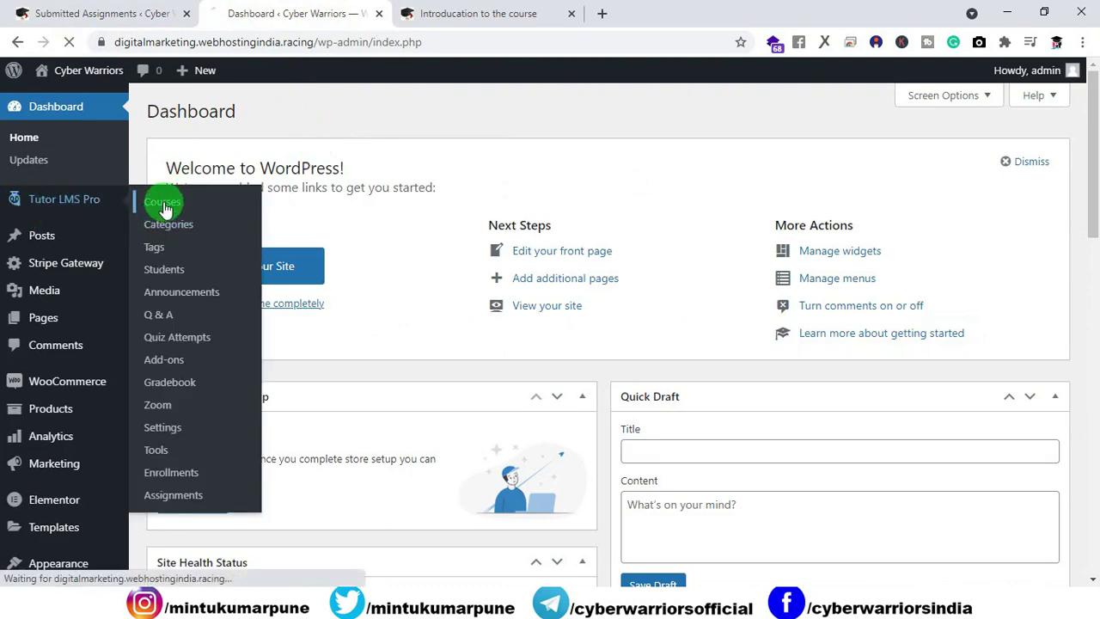
pyautogui.click(437, 13)
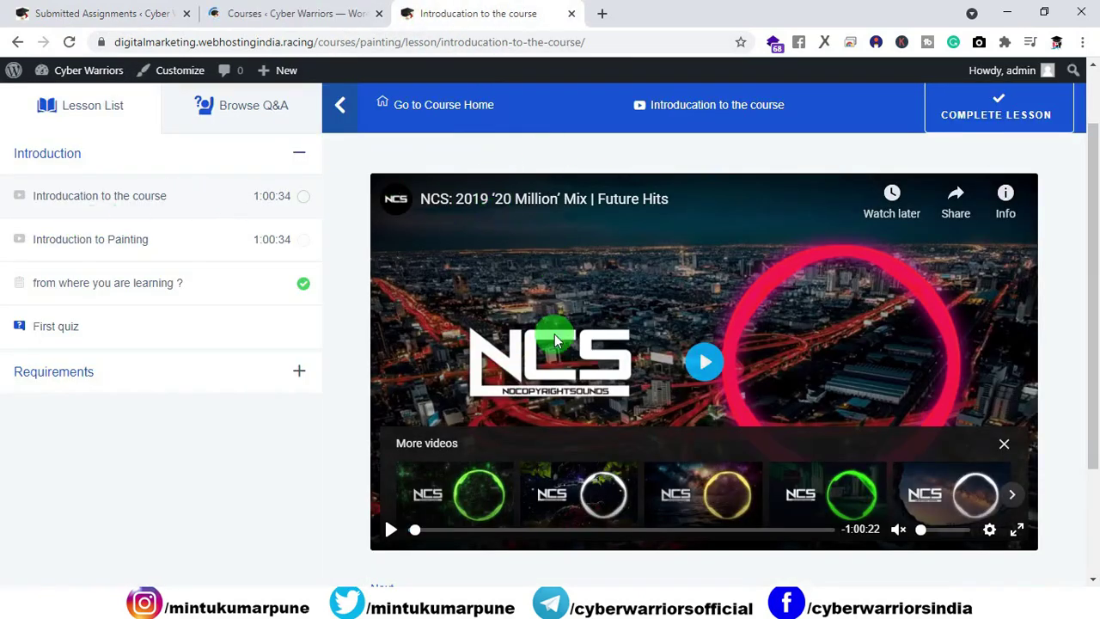
pyautogui.click(277, 14)
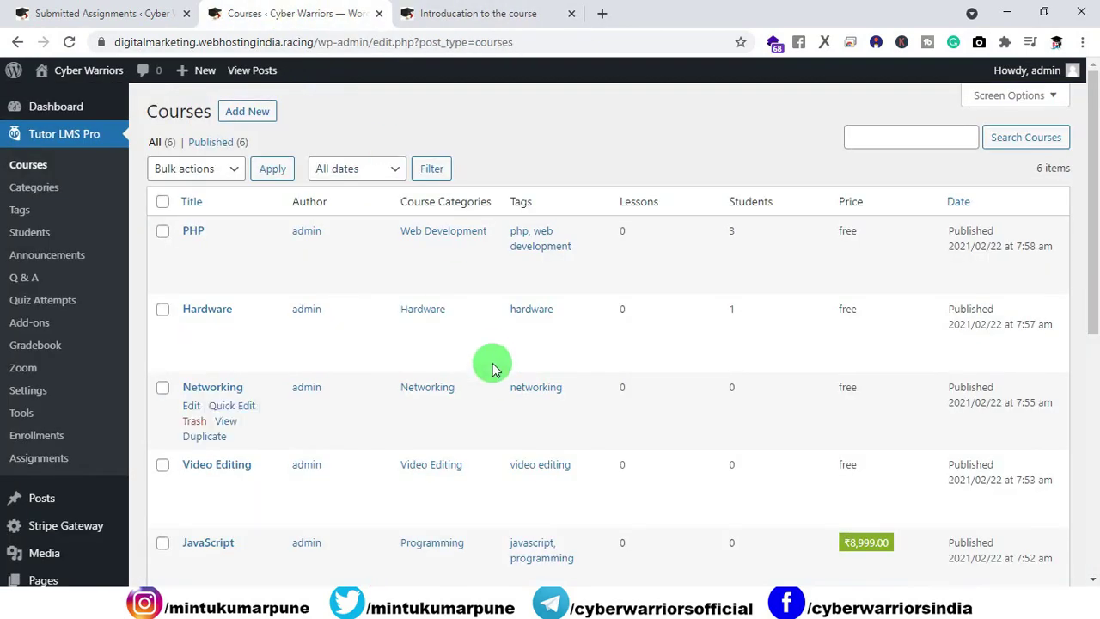
pyautogui.scroll(-5, 490, 363)
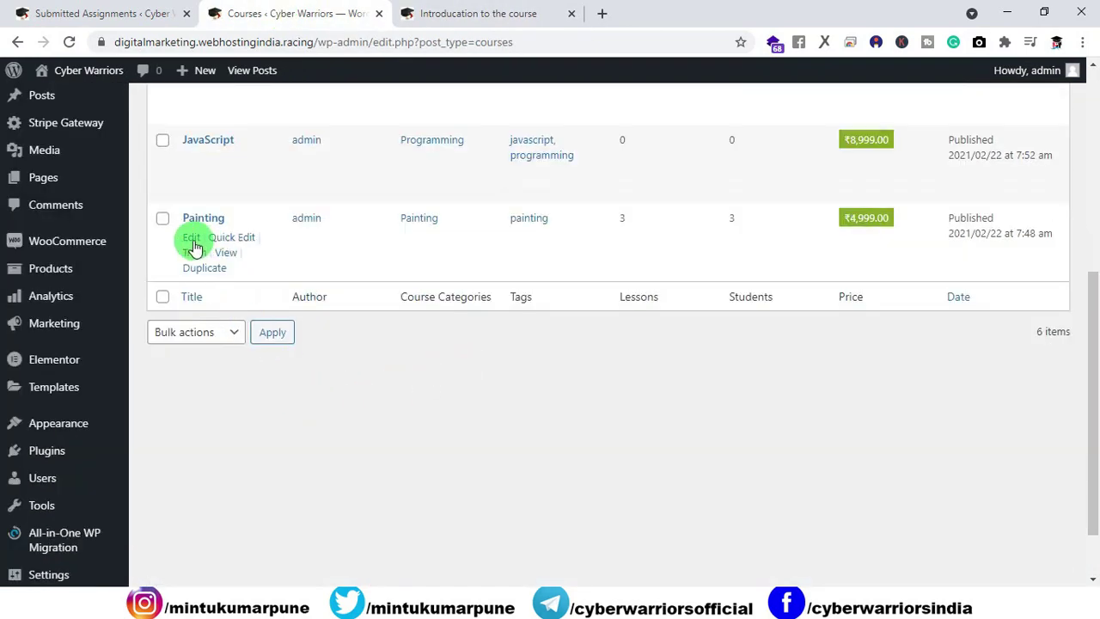
pyautogui.click(192, 243)
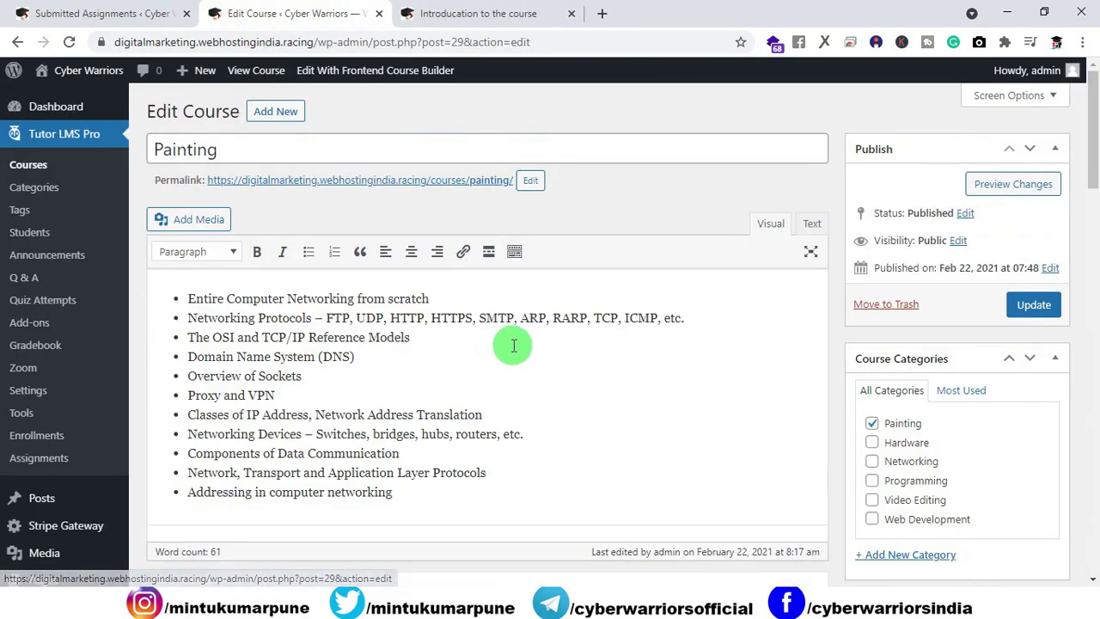
# Step: Expand the Introduction topic and confirm the first lesson's video source is a YouTube URL
pyautogui.scroll(-5, 510, 342)
pyautogui.scroll(-8, 512, 342)
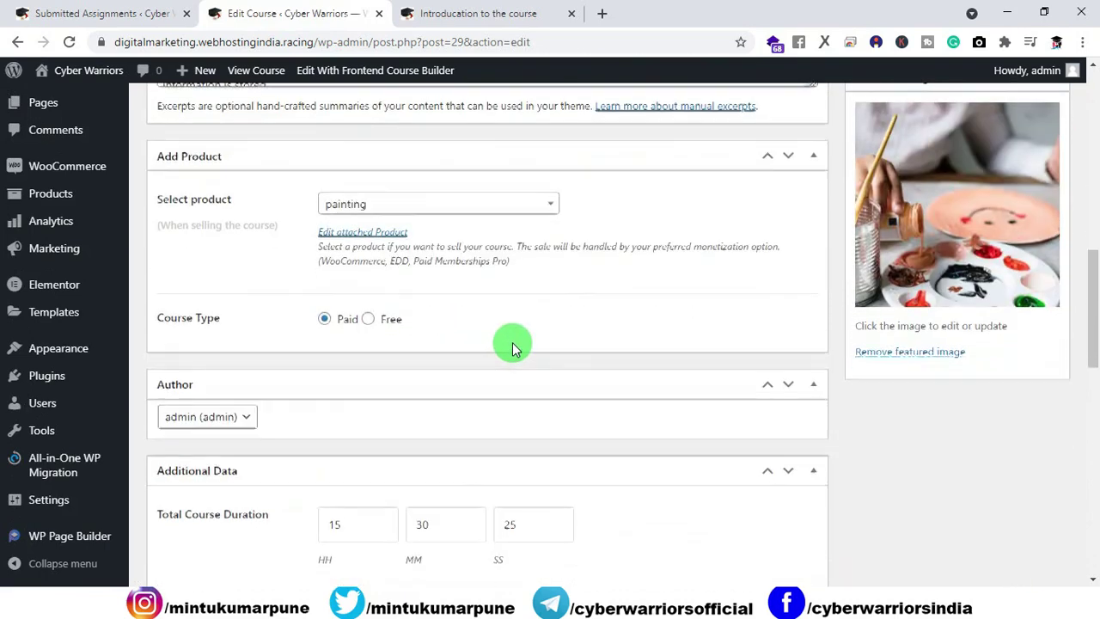
pyautogui.scroll(-5, 512, 342)
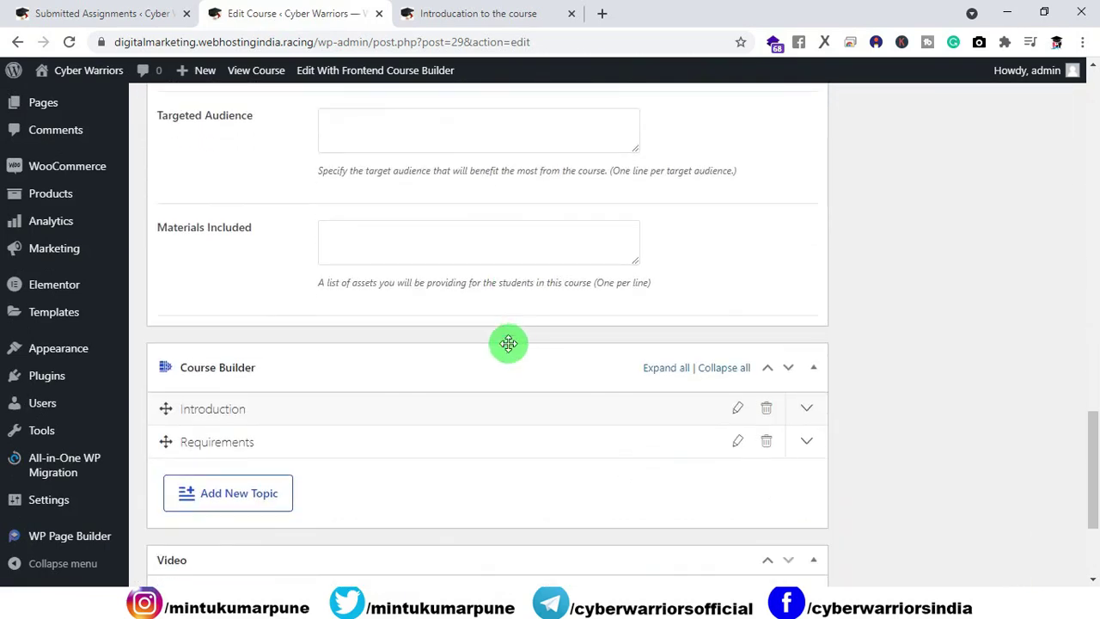
pyautogui.click(248, 415)
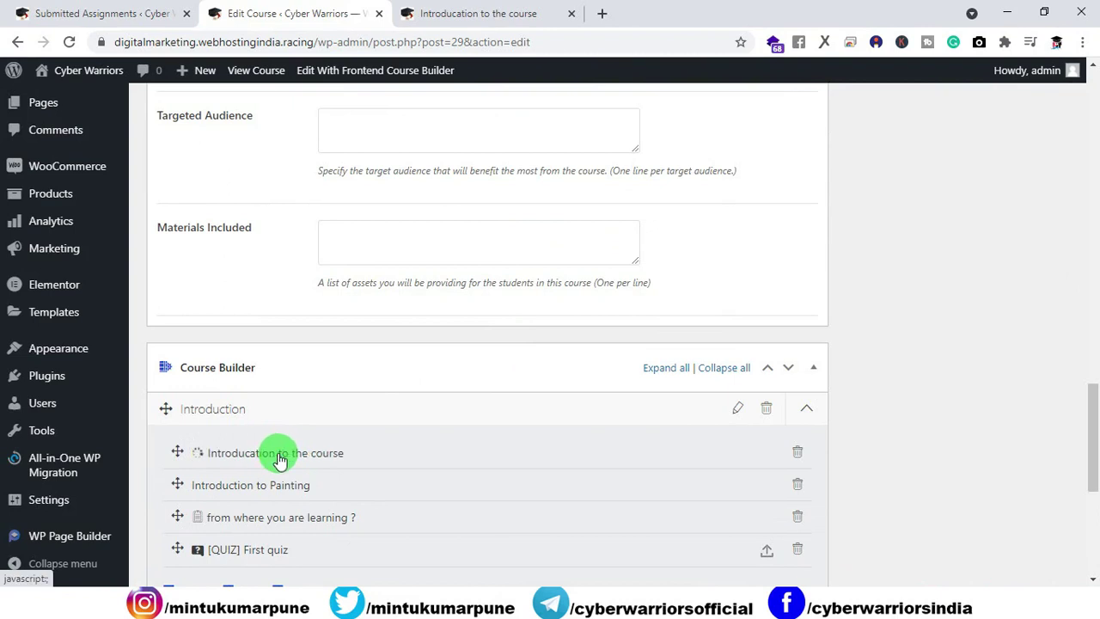
pyautogui.scroll(-10, 381, 447)
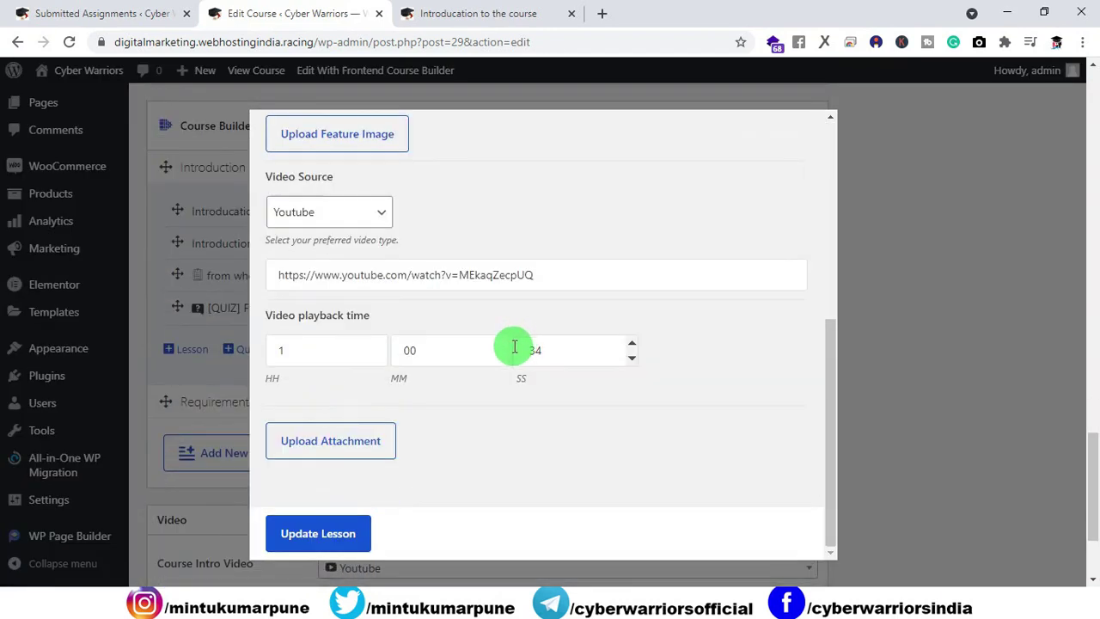
pyautogui.click(559, 277)
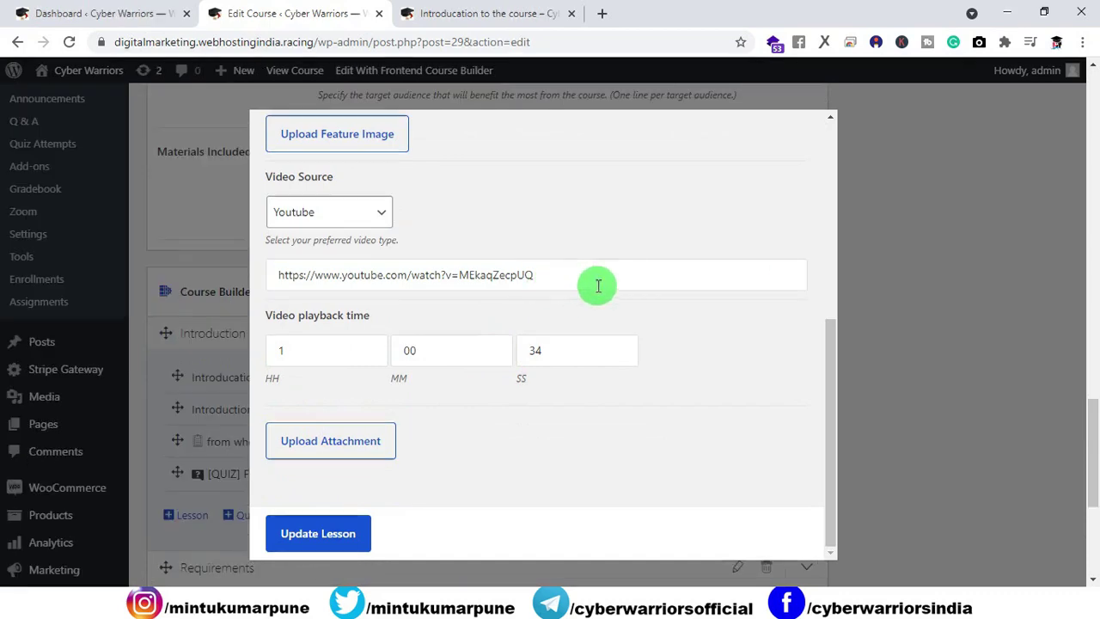
pyautogui.click(471, 13)
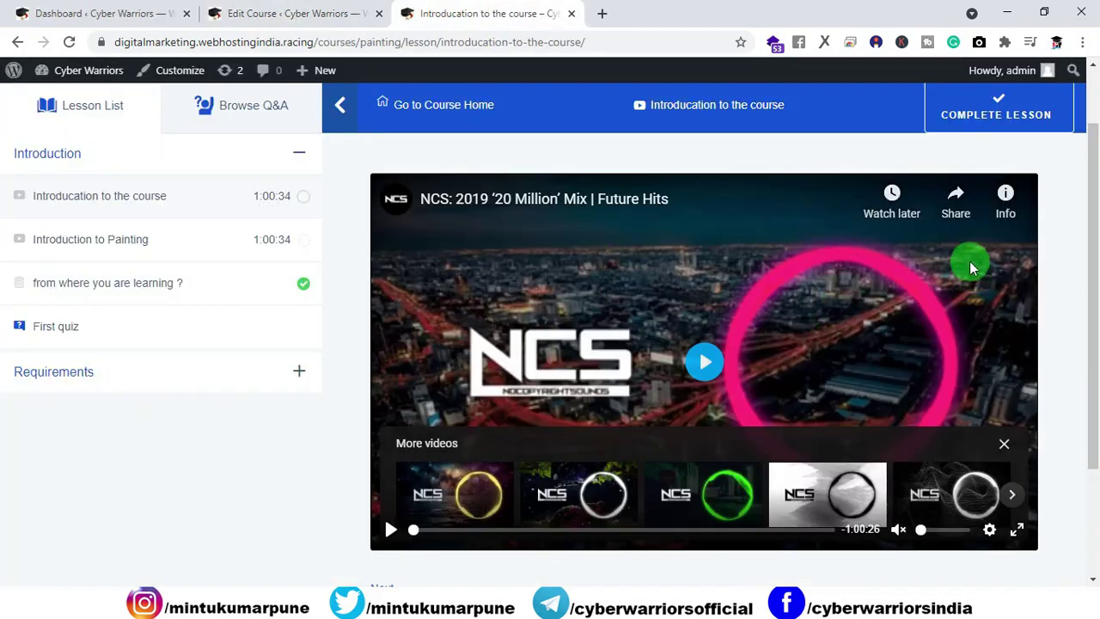
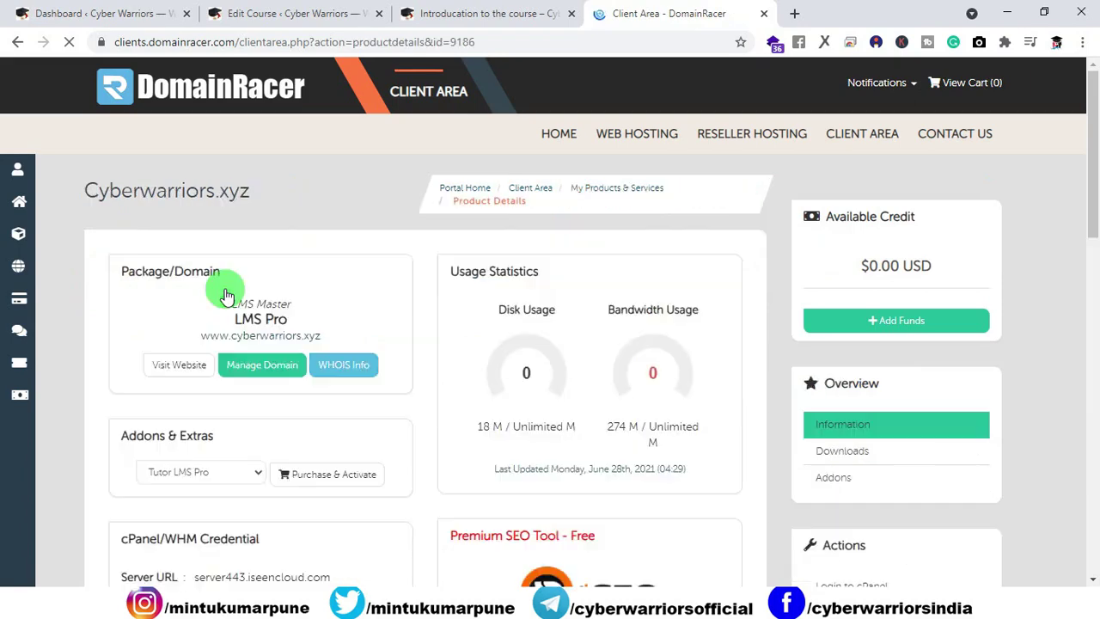
# Step: Launch Premium YT Video Solution from the client area and reach its Submit New Video page
pyautogui.scroll(-1, 235, 275)
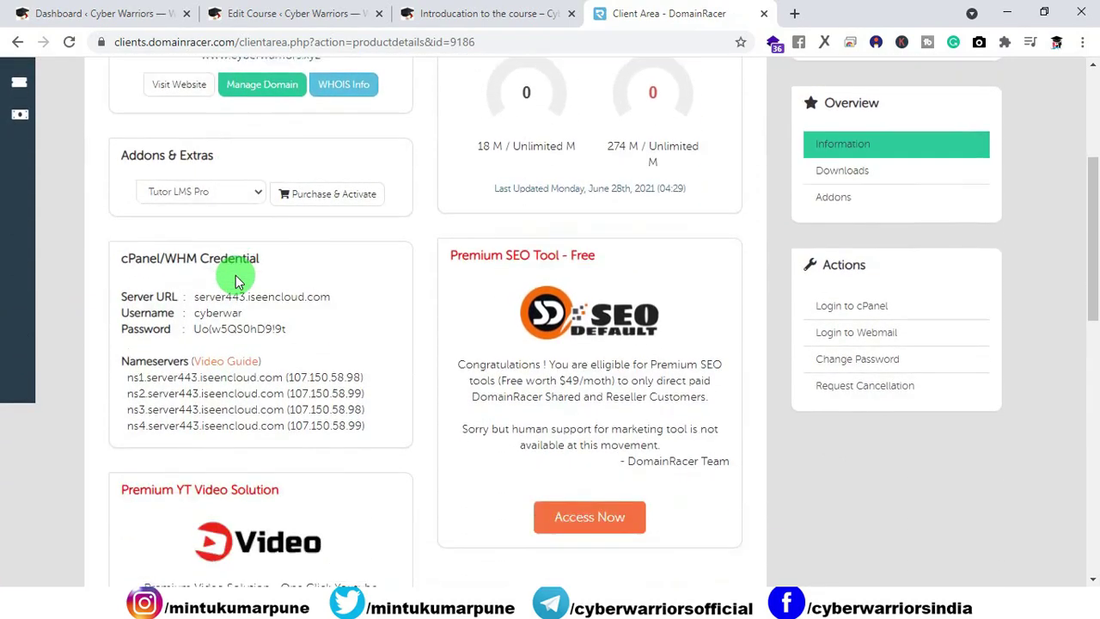
pyautogui.scroll(-3, 237, 276)
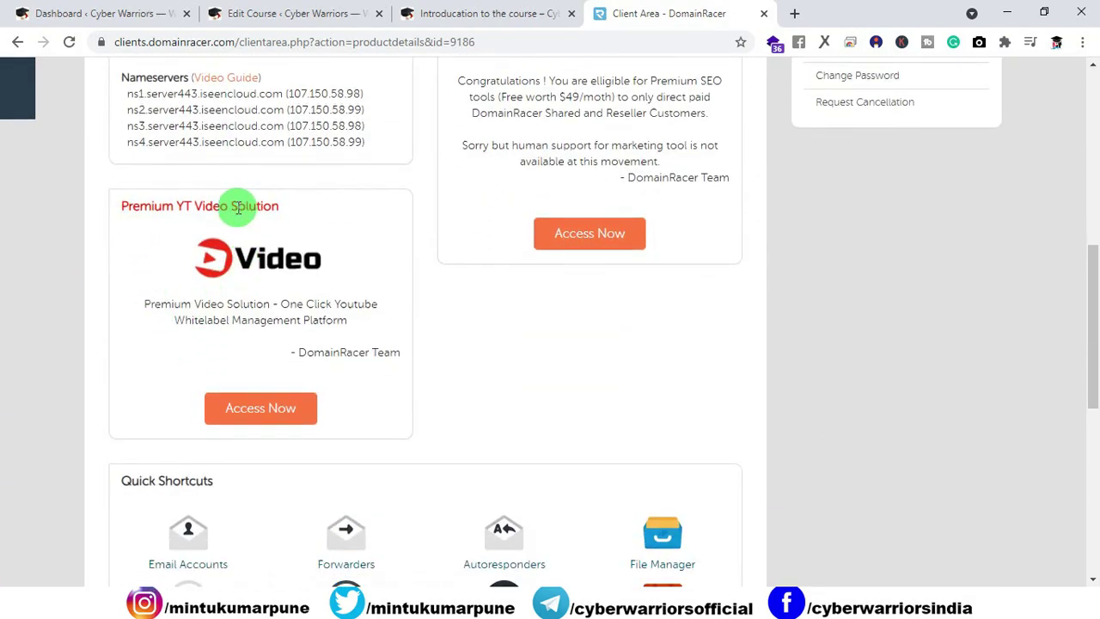
pyautogui.click(237, 406)
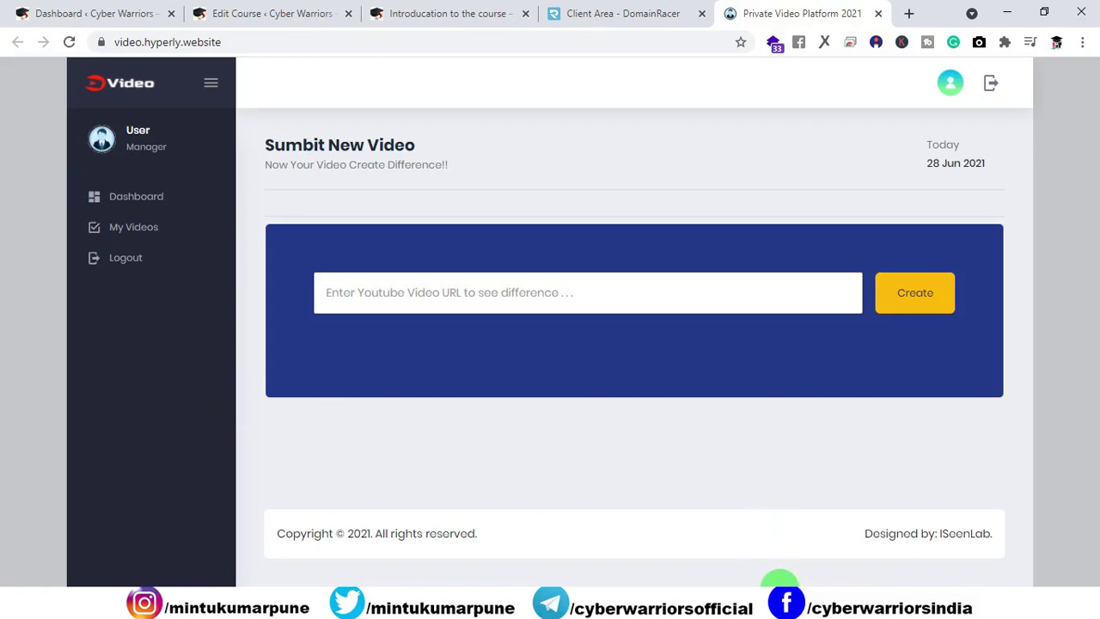
pyautogui.click(781, 580)
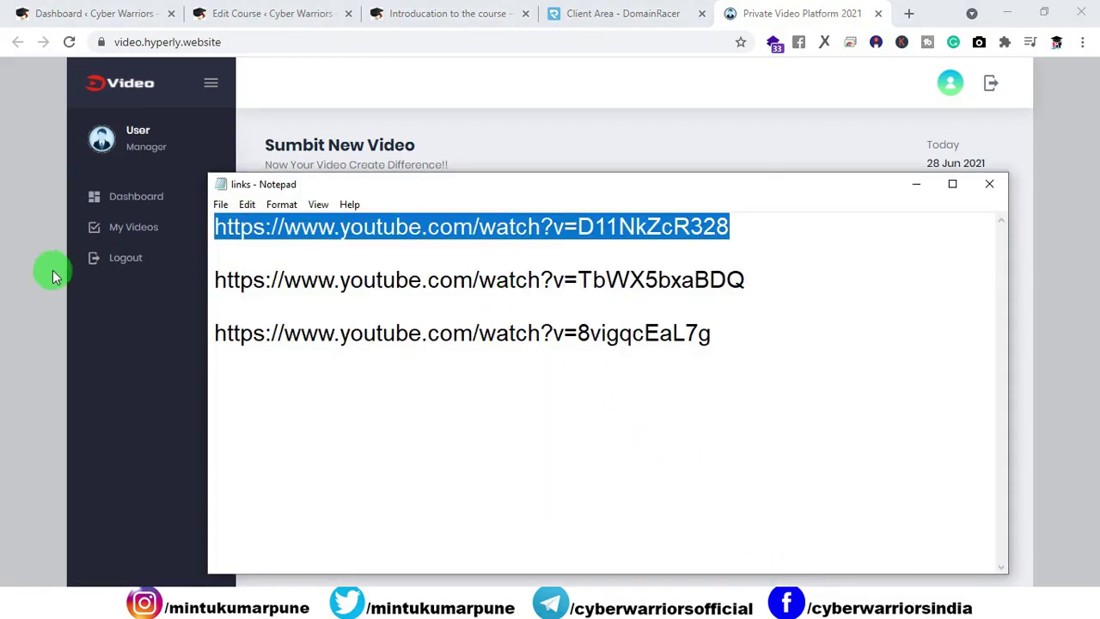
# Step: Create a hosted Hyperly video from the first pasted YouTube link
pyautogui.click(53, 275)
pyautogui.click(443, 309)
pyautogui.write('https://www.youtube.com/watch?v=D11NkZcR328')
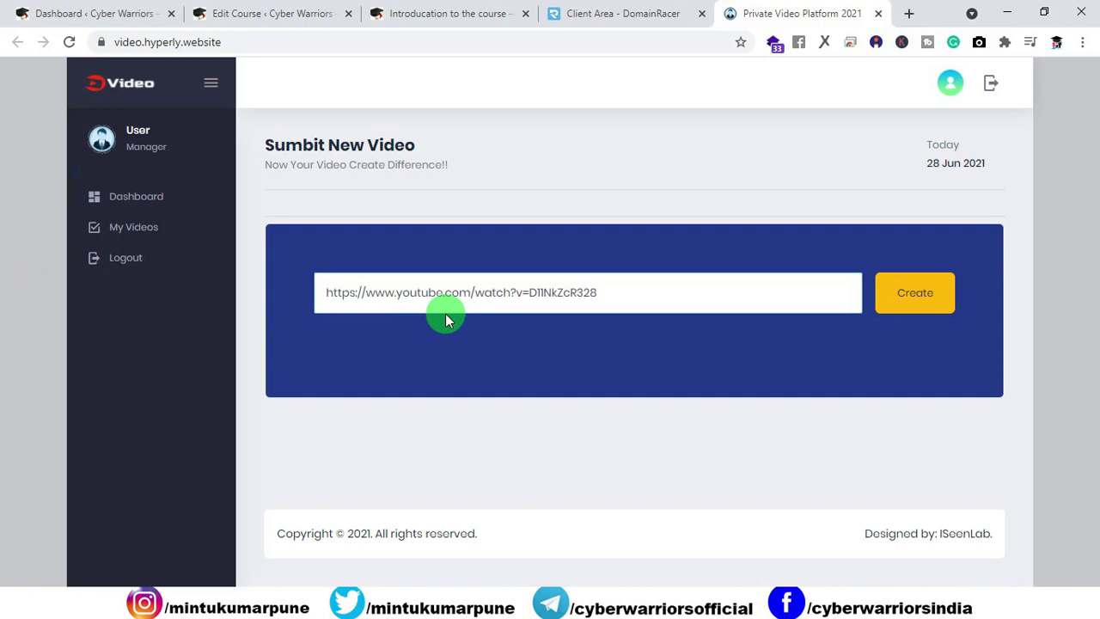
pyautogui.click(916, 305)
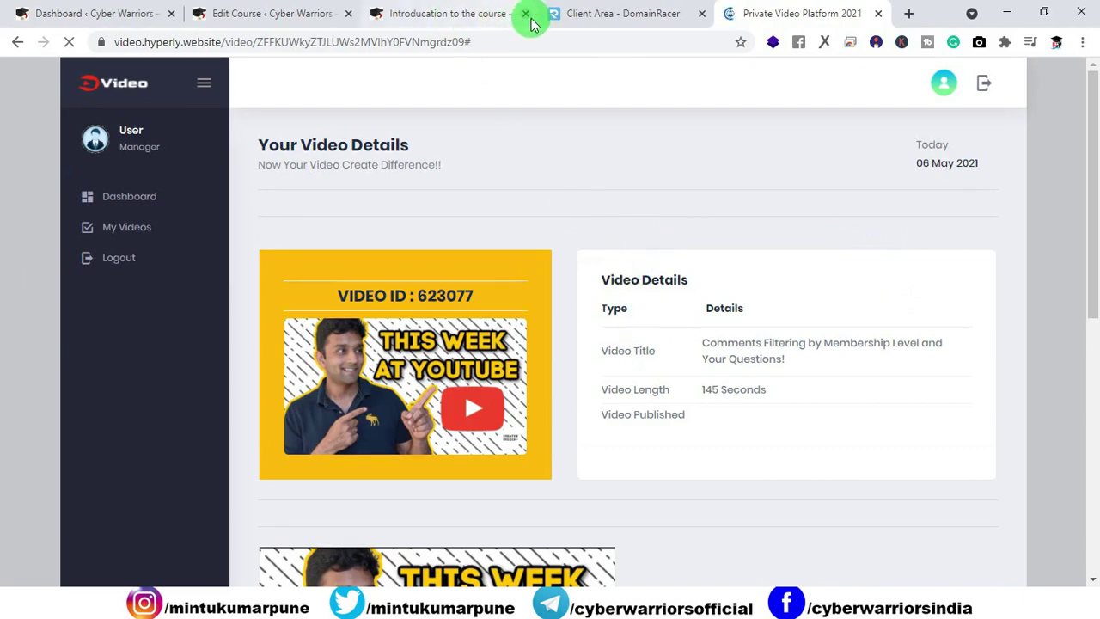
# Step: Copy the iframe embed code for video 623077 and return to the lesson editor
pyautogui.click(449, 19)
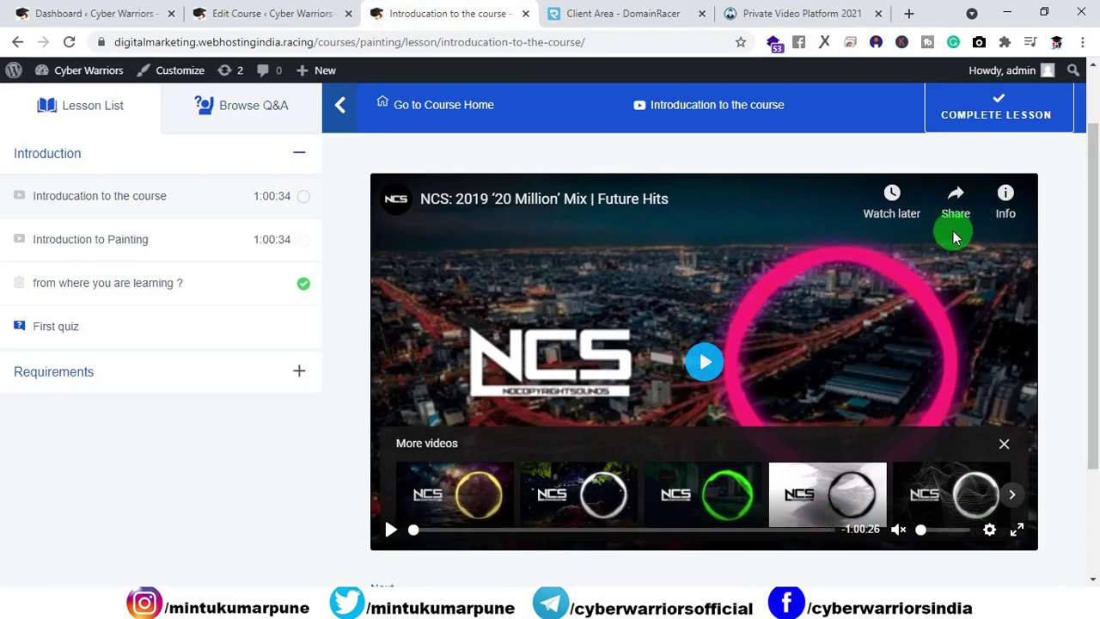
pyautogui.click(759, 15)
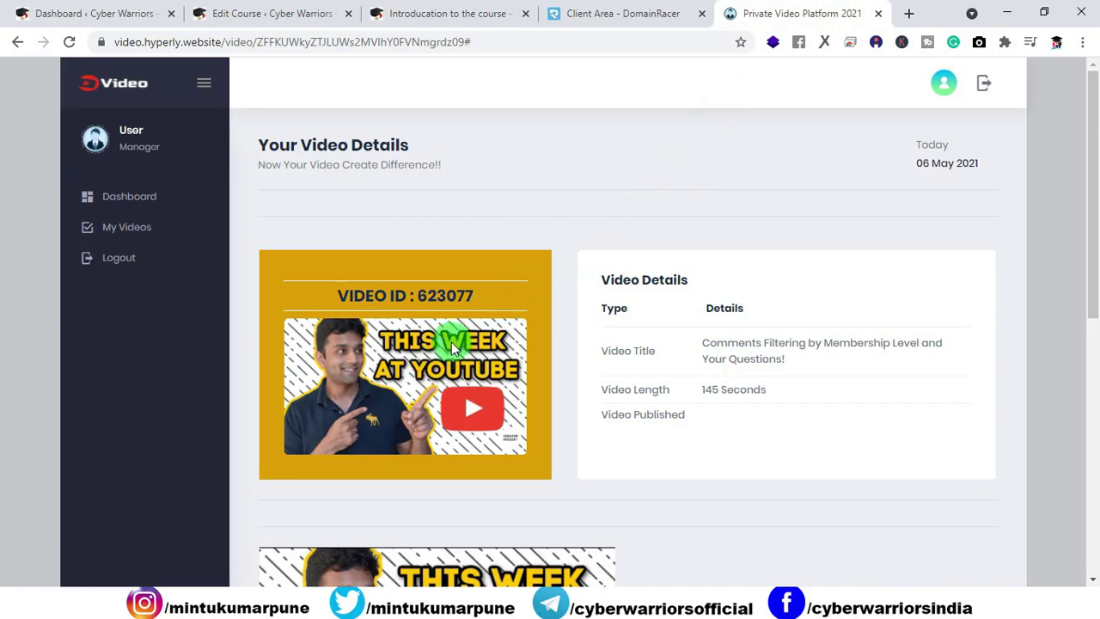
pyautogui.scroll(-6, 452, 342)
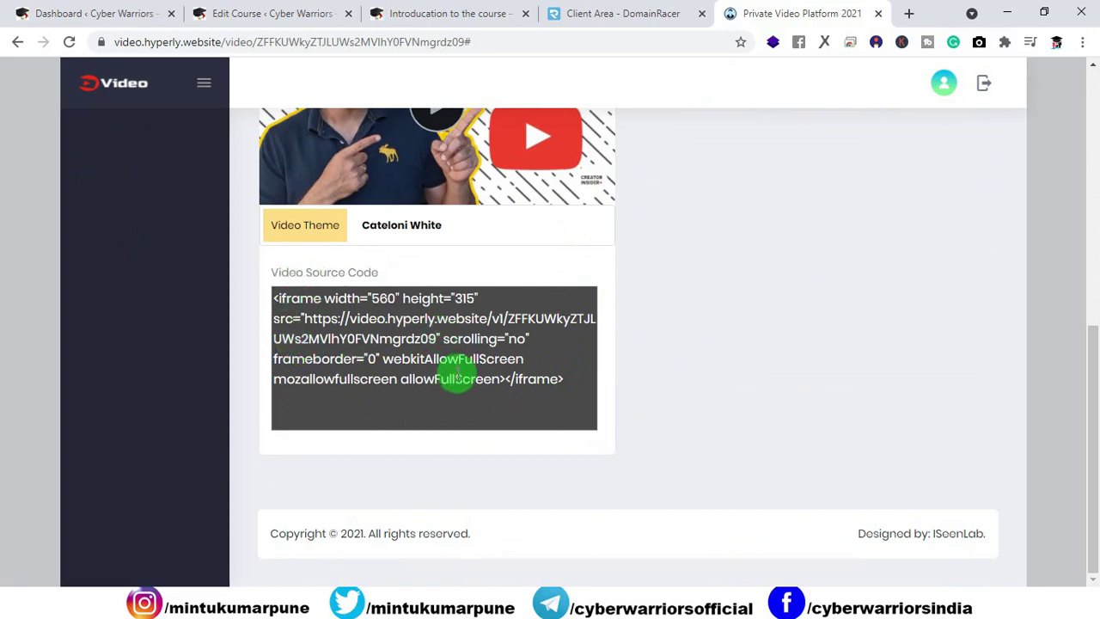
pyautogui.click(449, 380)
pyautogui.click(663, 386)
pyautogui.click(382, 13)
pyautogui.click(309, 12)
pyautogui.click(300, 280)
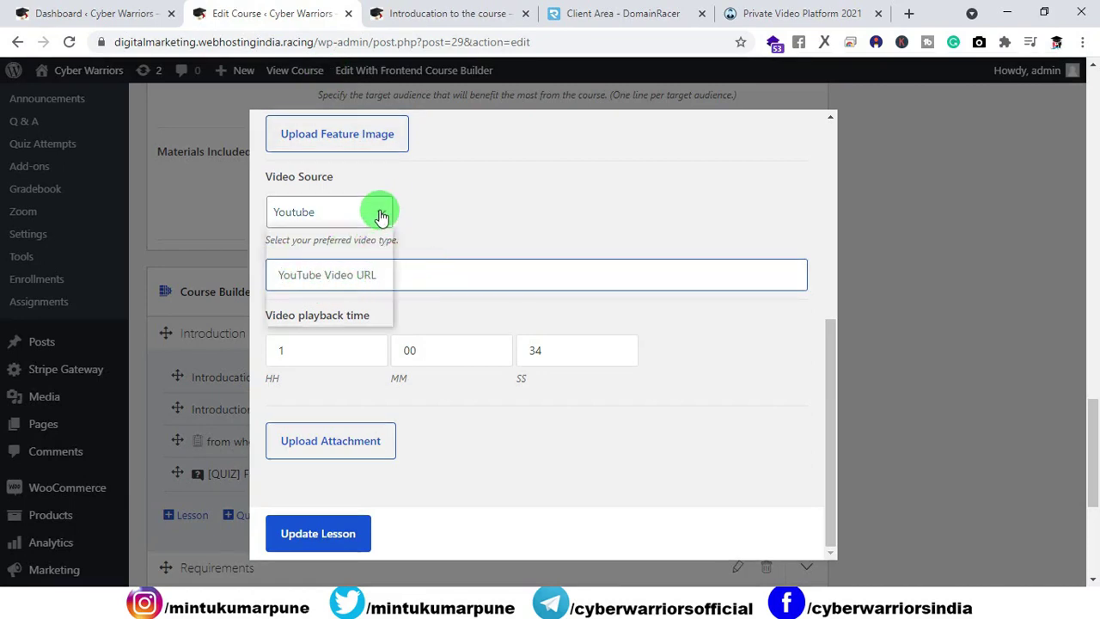
# Step: Set the lesson's video source to Embedded, paste the Hyperly iframe code, and update the lesson
pyautogui.click(379, 213)
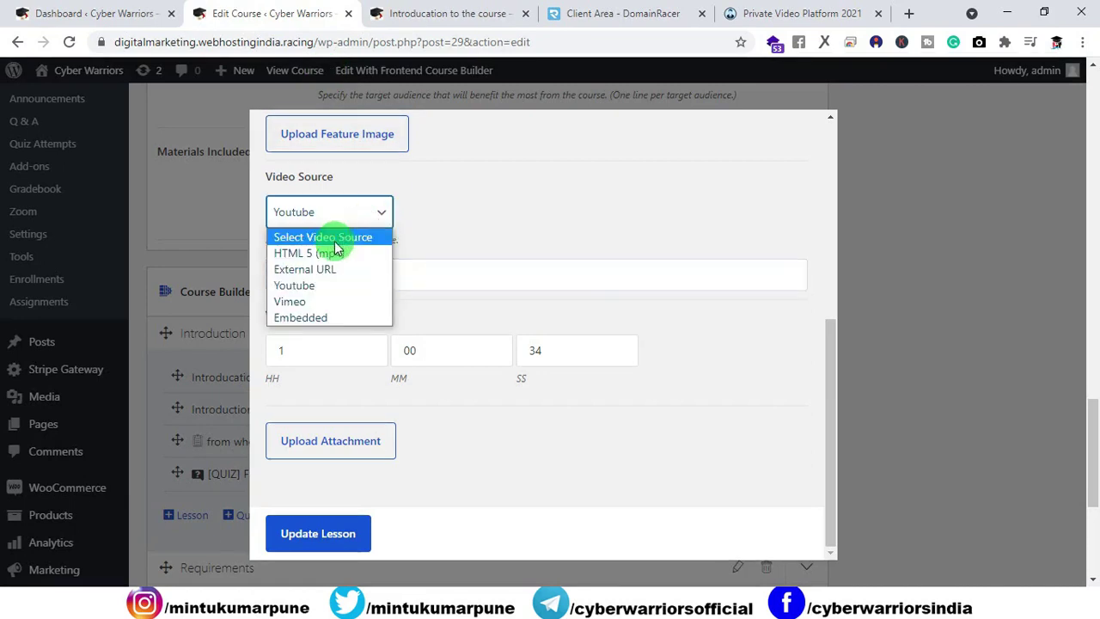
pyautogui.click(308, 319)
pyautogui.click(463, 311)
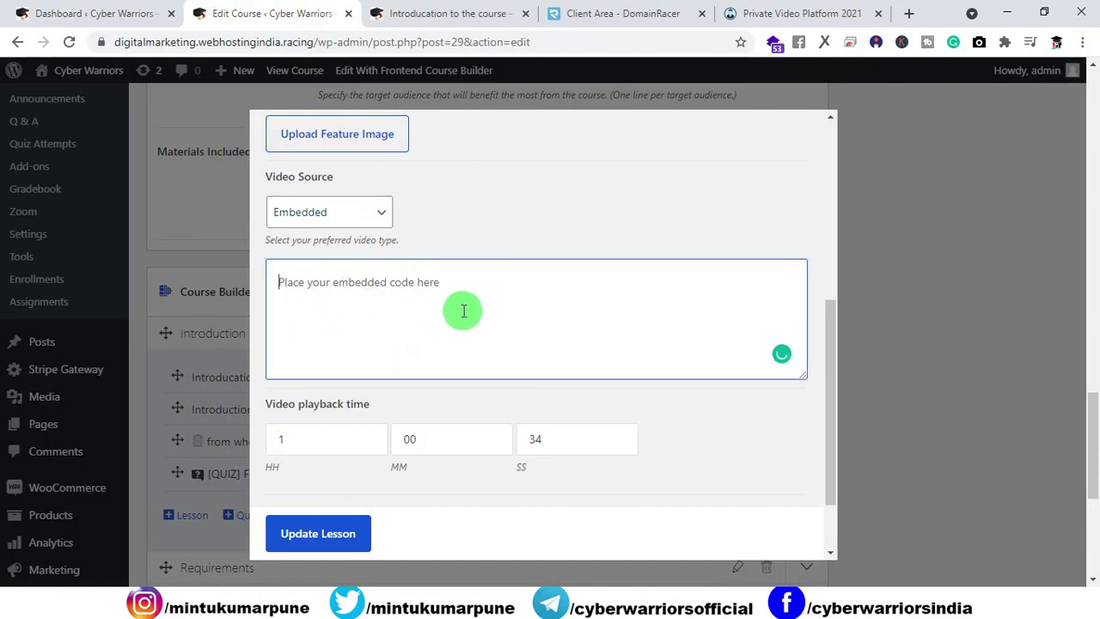
pyautogui.write('<iframe width="560" height="315" src="https://video.hyperly.website/v1ZFFKUWkyZTJLUWs2MVlhY0FVNmgrdz09" scrolling="no" frameborder="0" webkitAllowFullScreen mozallowfullscreen allowFullScreen> </iframe>')
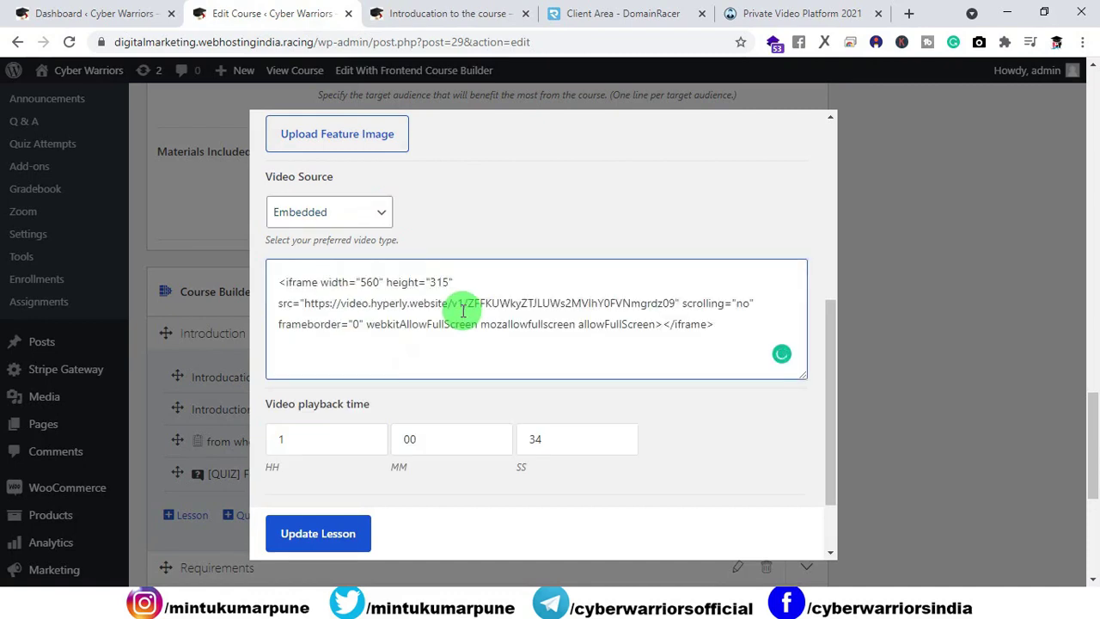
pyautogui.click(548, 442)
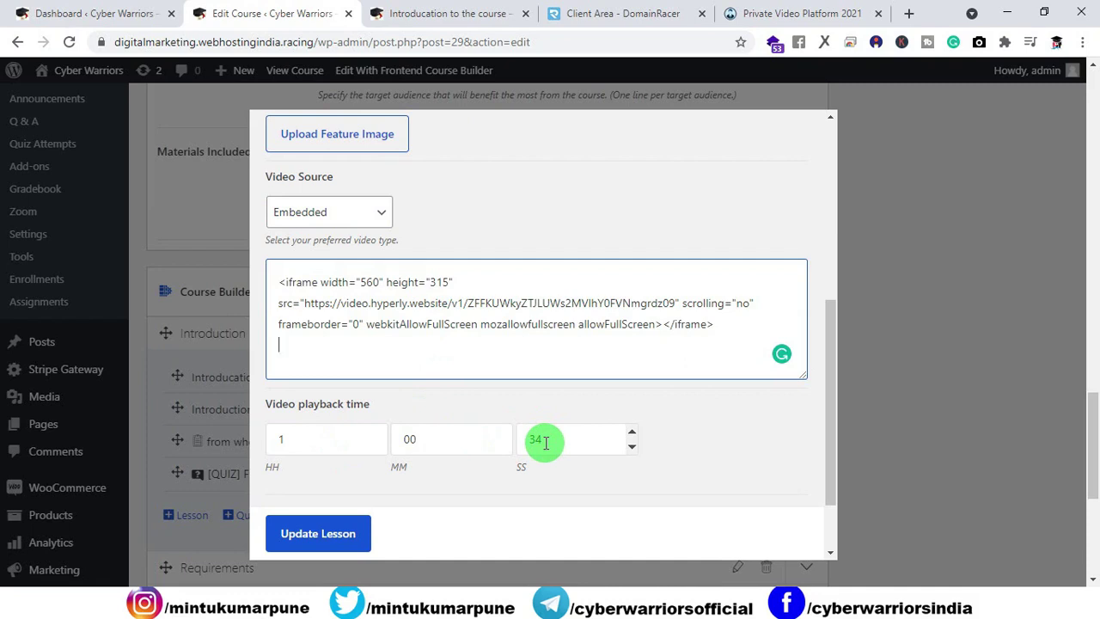
pyautogui.click(314, 541)
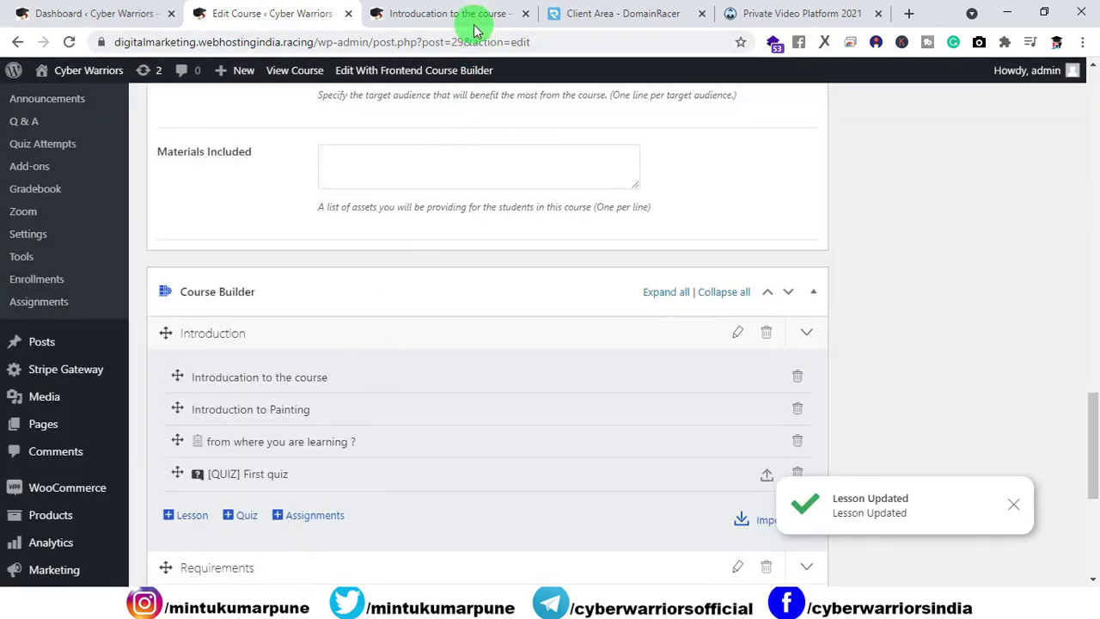
# Step: Reload the lesson page and play the embedded Hyperly video, pausing it at 0:04
pyautogui.click(480, 15)
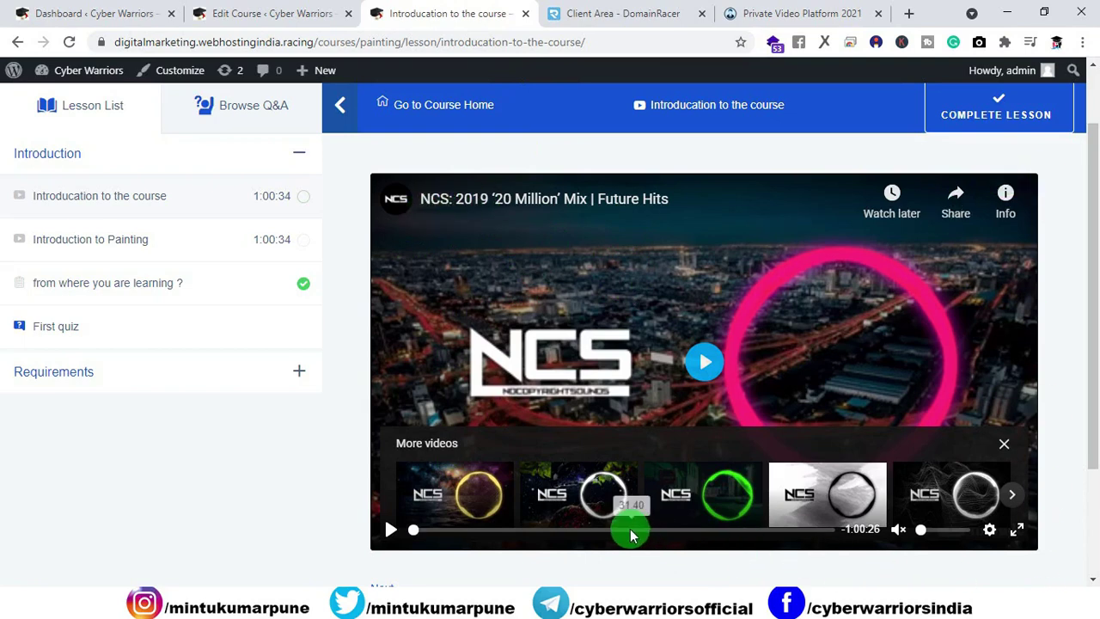
pyautogui.click(69, 41)
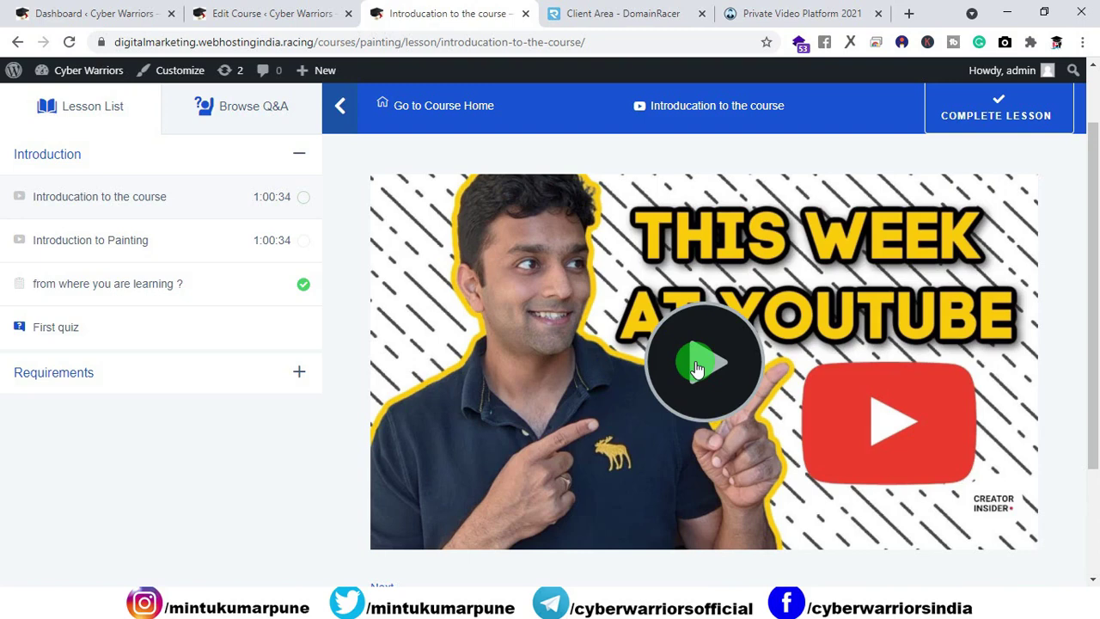
pyautogui.click(697, 368)
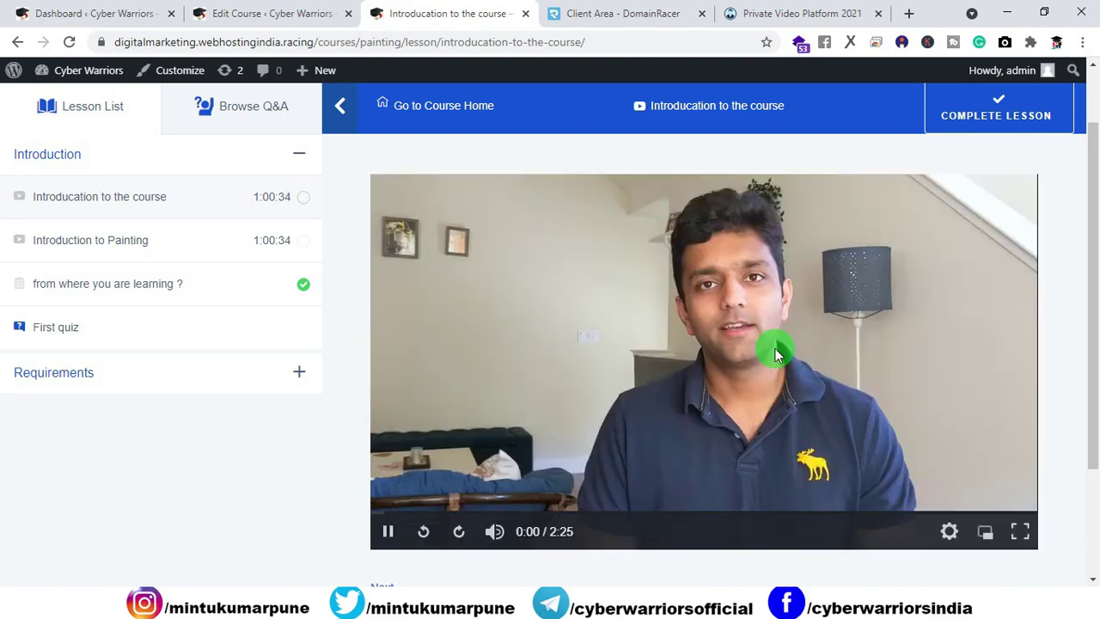
pyautogui.click(747, 410)
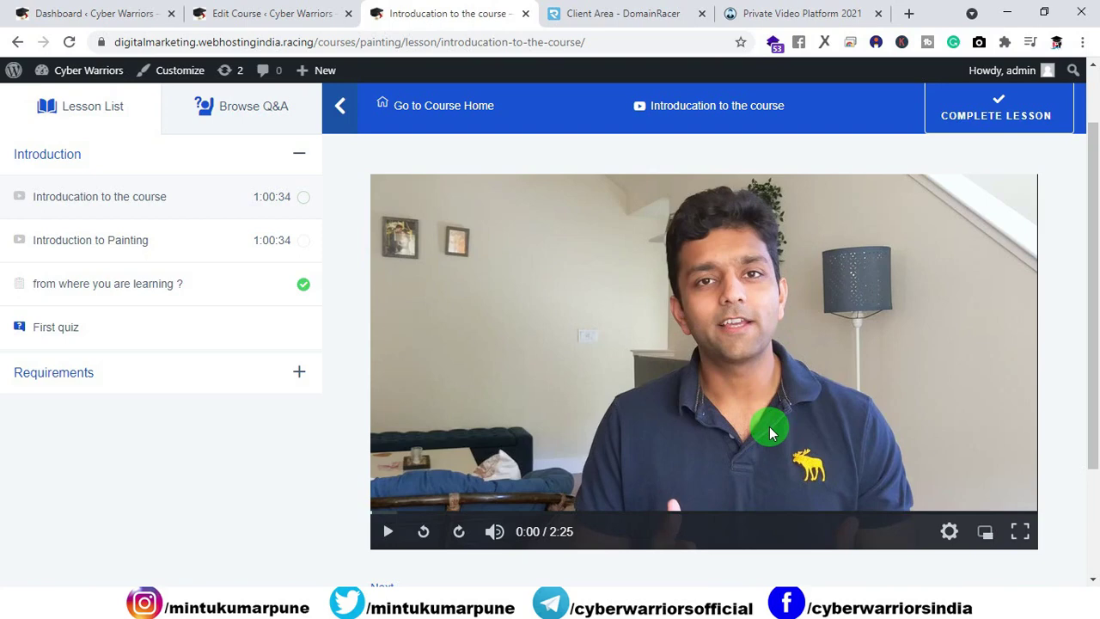
pyautogui.click(634, 316)
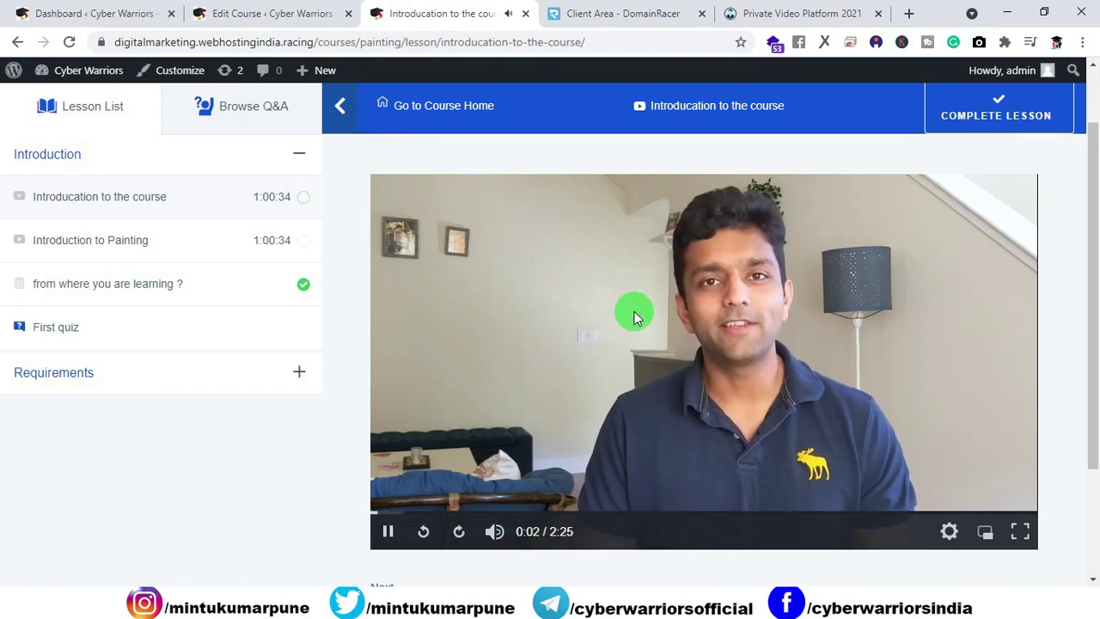
pyautogui.click(634, 316)
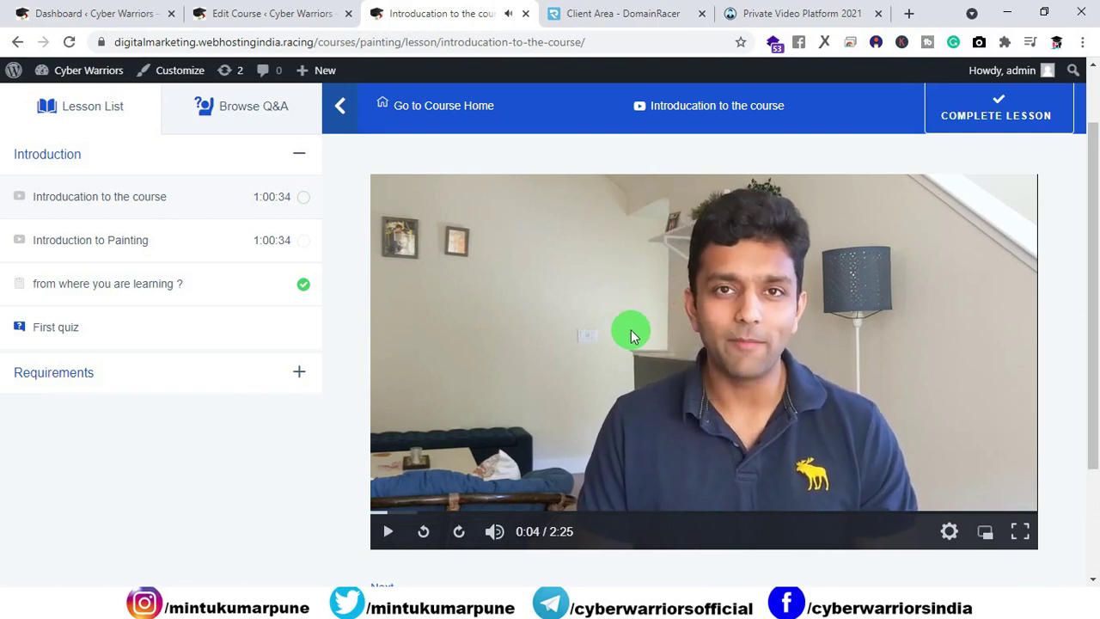
# Step: Mute the video, confirm playback speed stays Normal, and go back to the video platform
pyautogui.moveTo(577, 528); pyautogui.dragTo(513, 537)
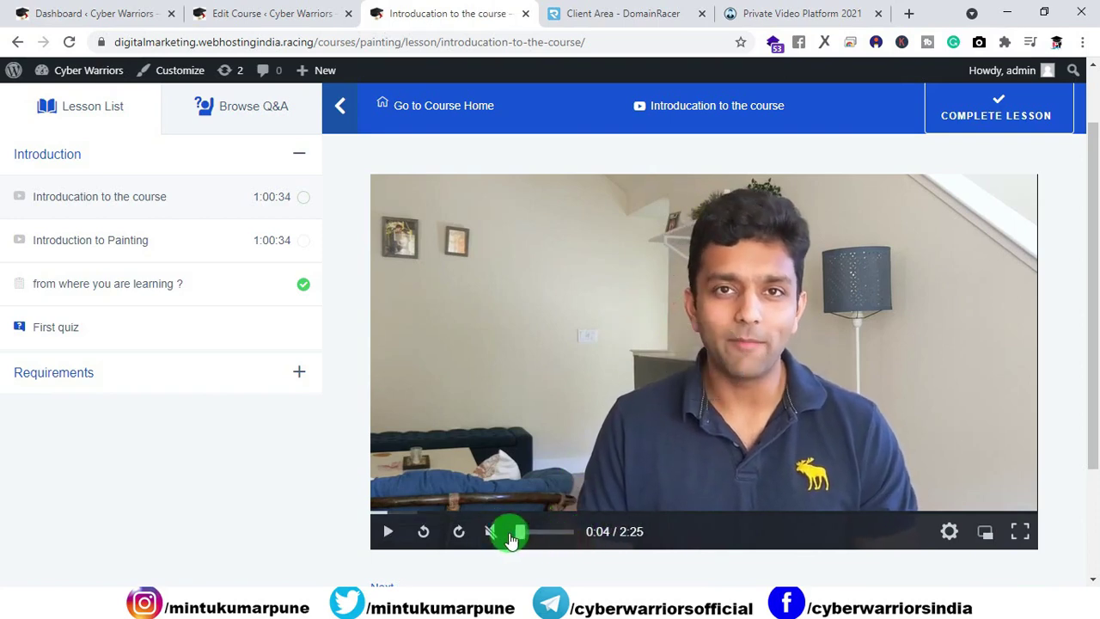
pyautogui.click(949, 530)
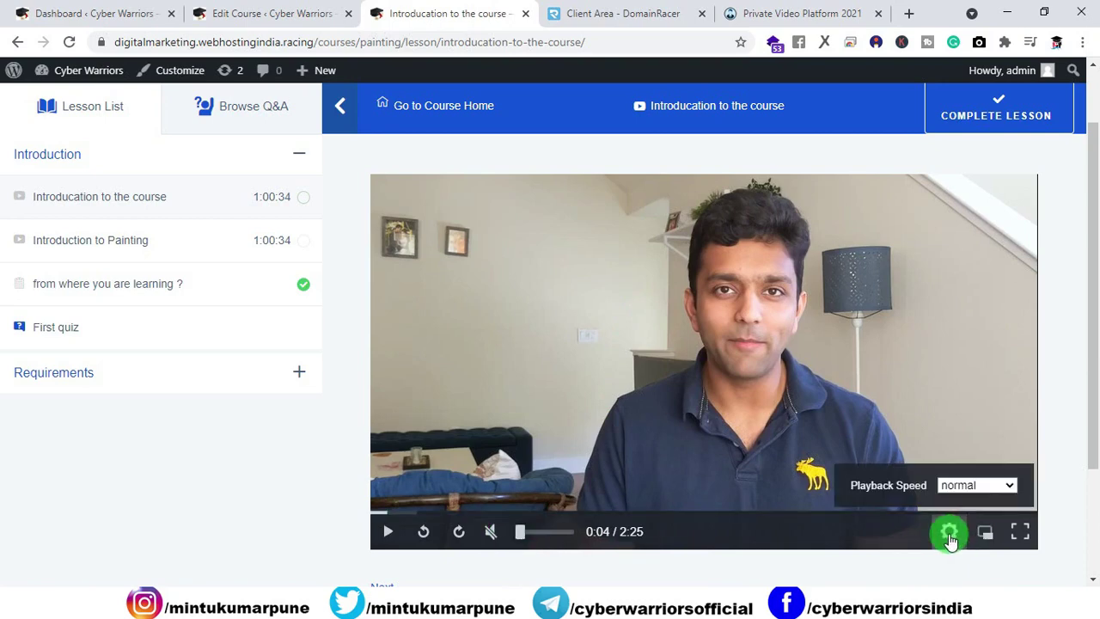
pyautogui.click(971, 485)
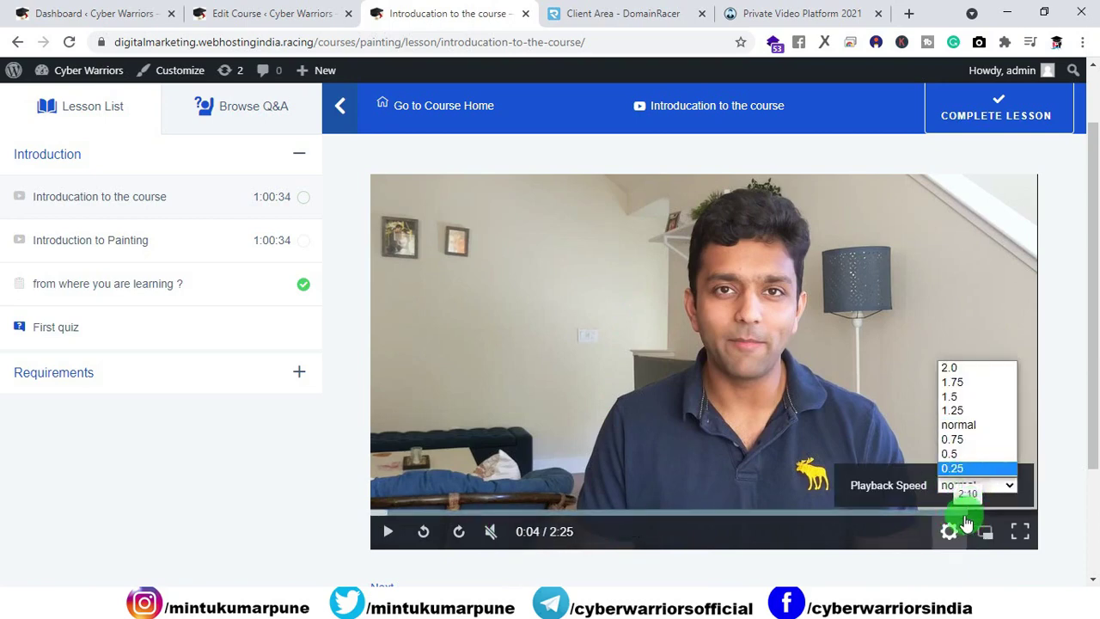
pyautogui.click(308, 496)
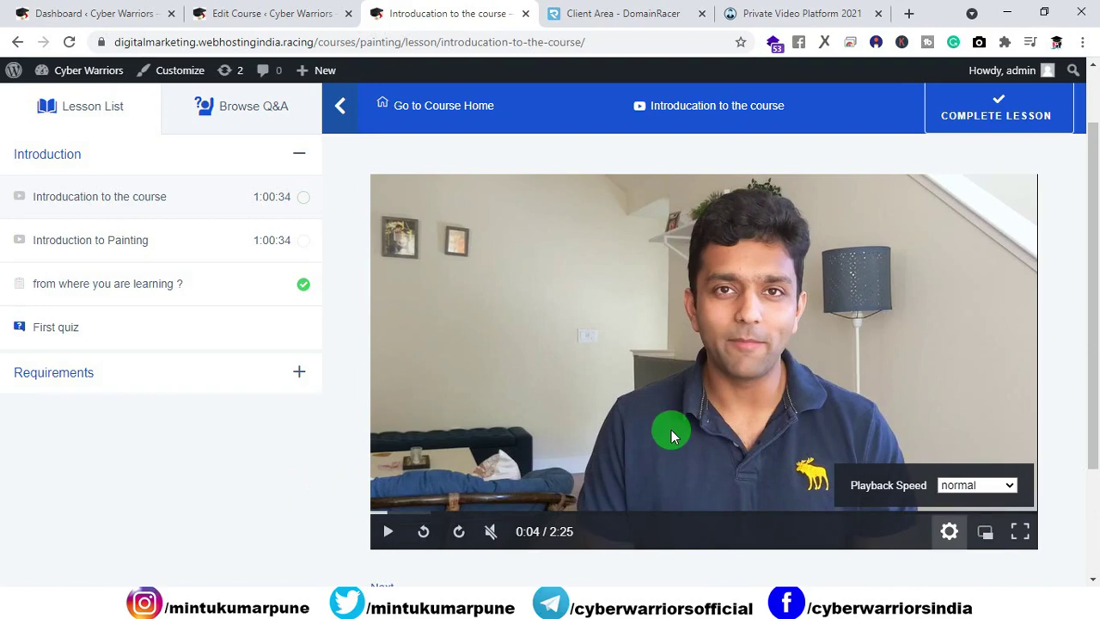
pyautogui.click(952, 532)
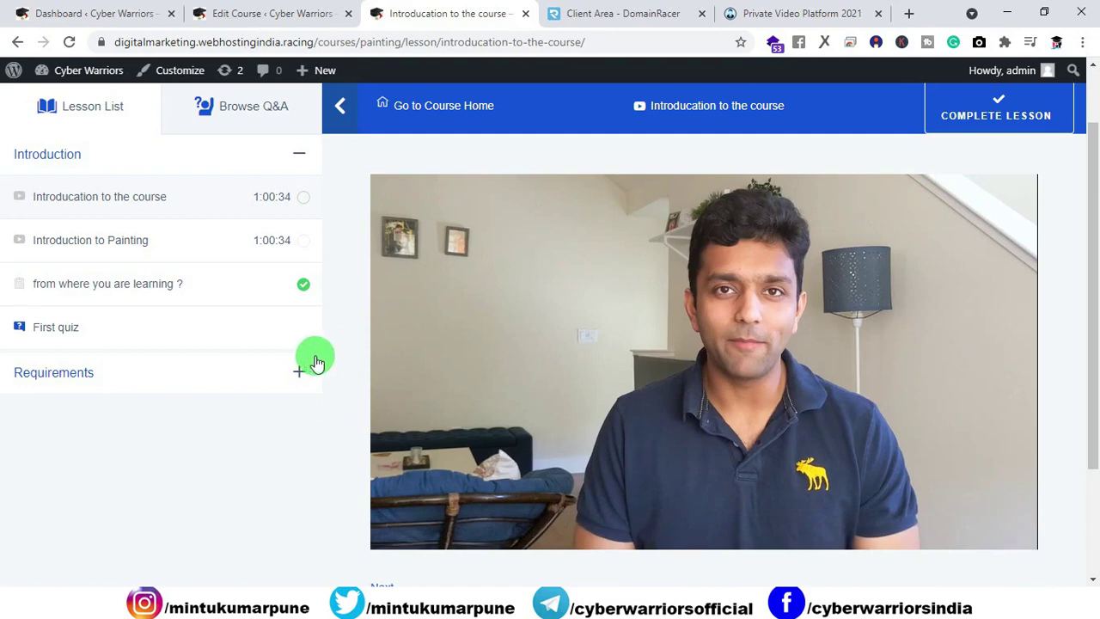
pyautogui.click(760, 16)
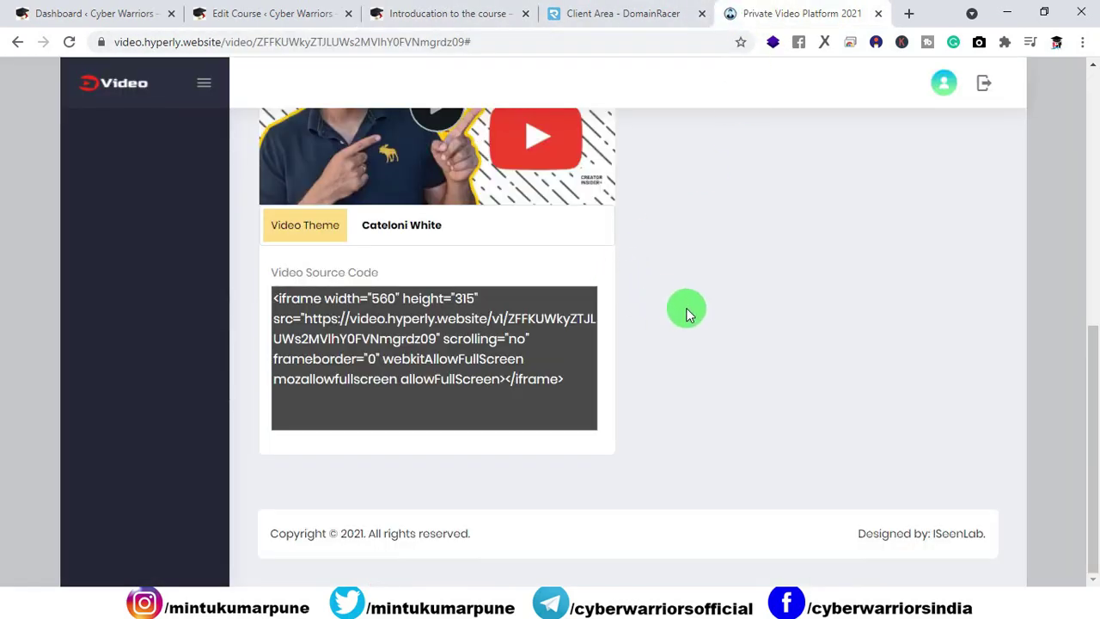
# Step: Close the YouTube links notes, the Private Video Platform tab, and the DomainRacer Client Area tab
pyautogui.scroll(10, 685, 311)
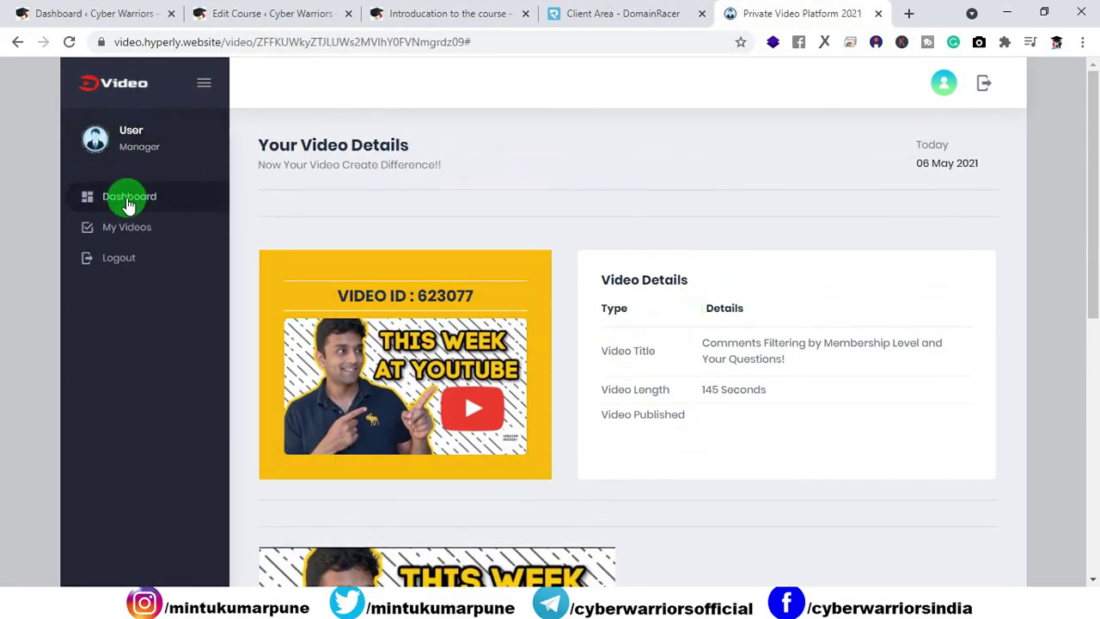
pyautogui.click(110, 90)
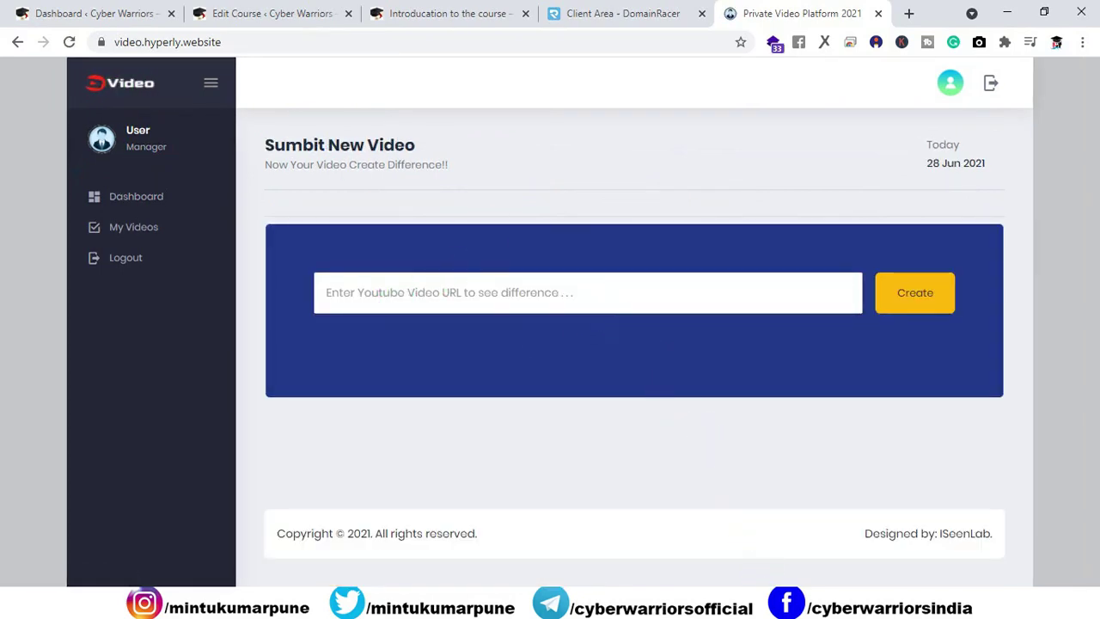
pyautogui.hotkey('alt', 'Tab')
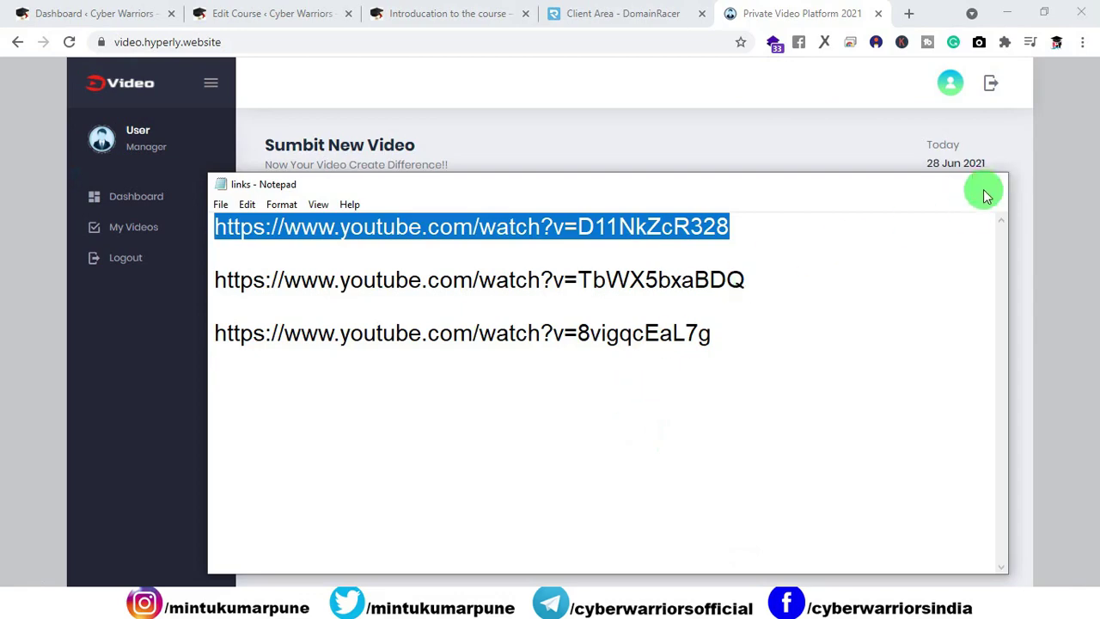
pyautogui.click(989, 184)
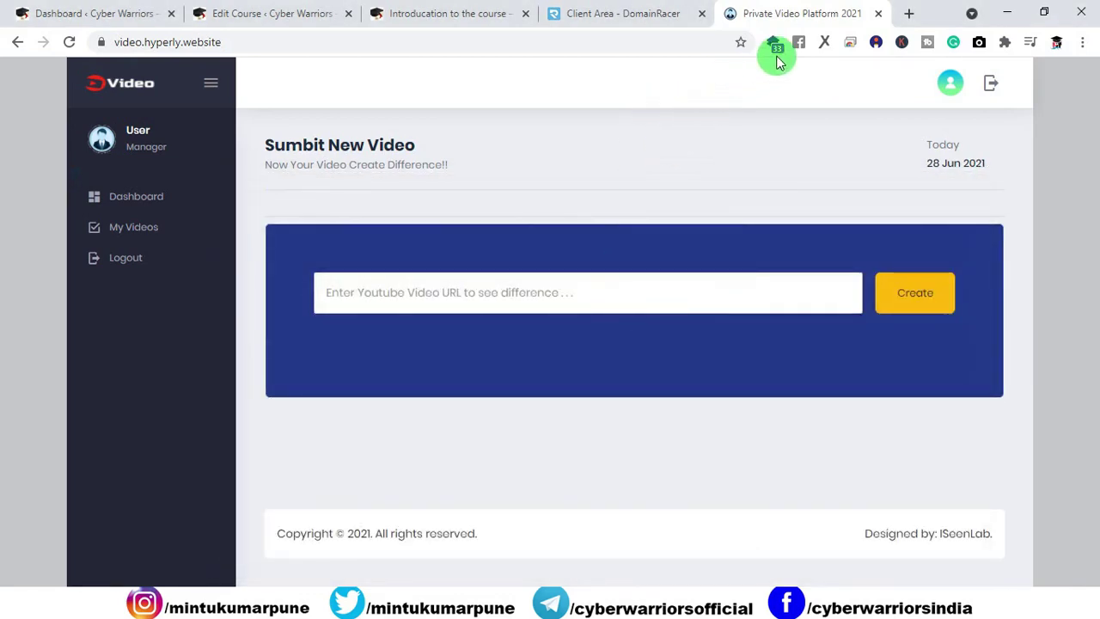
pyautogui.click(877, 13)
pyautogui.click(764, 14)
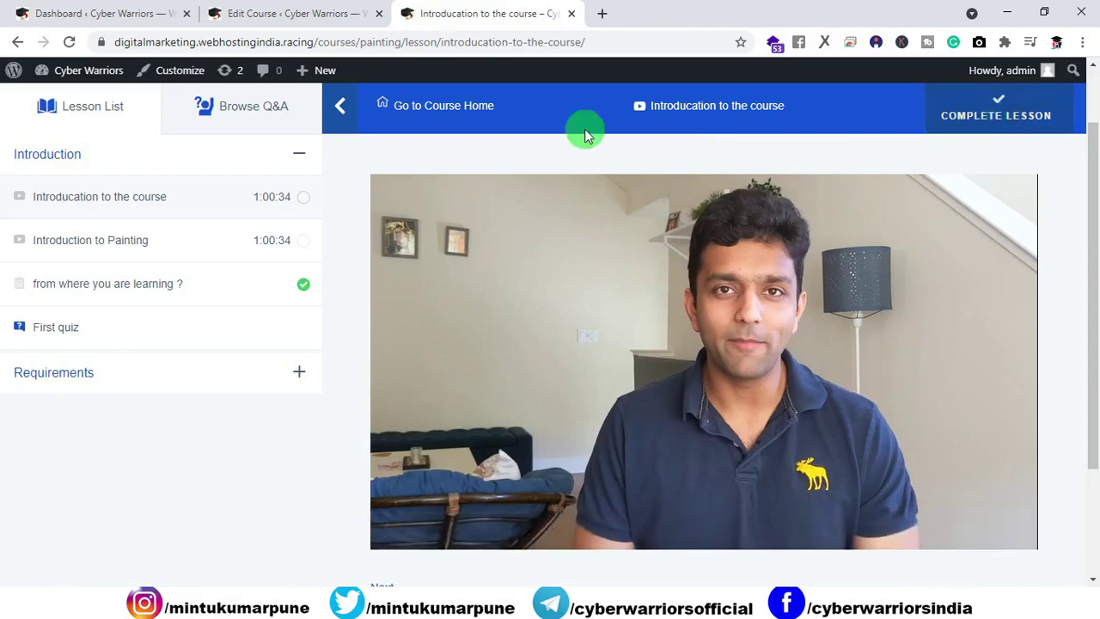
# Step: Go to the WordPress dashboard and open the Tutor LMS Pro Add-ons list
pyautogui.click(284, 13)
pyautogui.scroll(15, 386, 214)
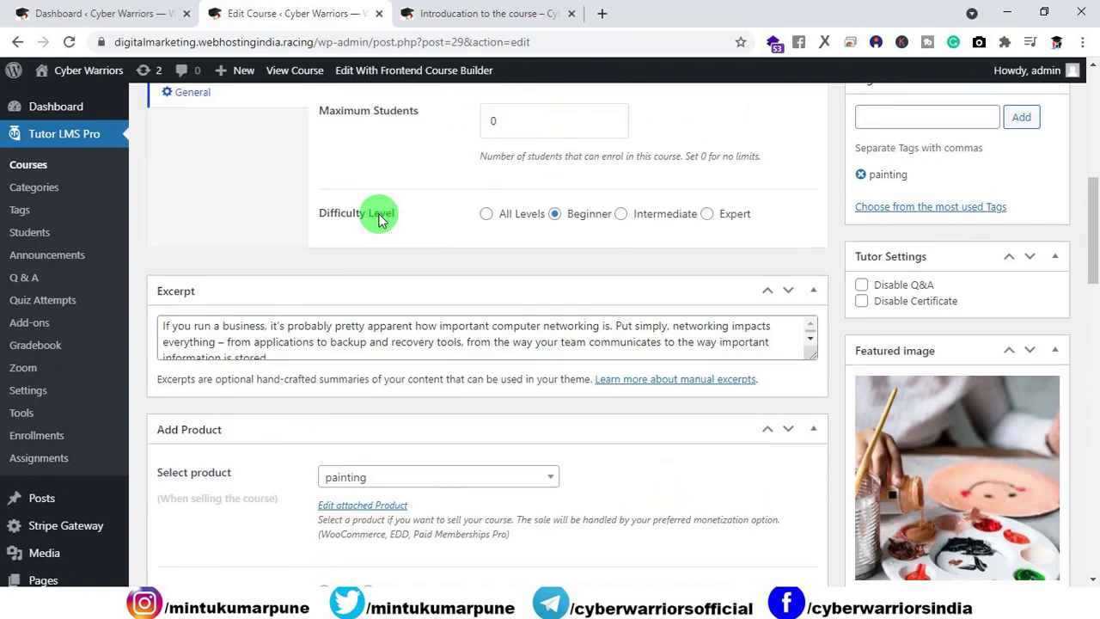
pyautogui.scroll(3, 379, 219)
pyautogui.click(62, 106)
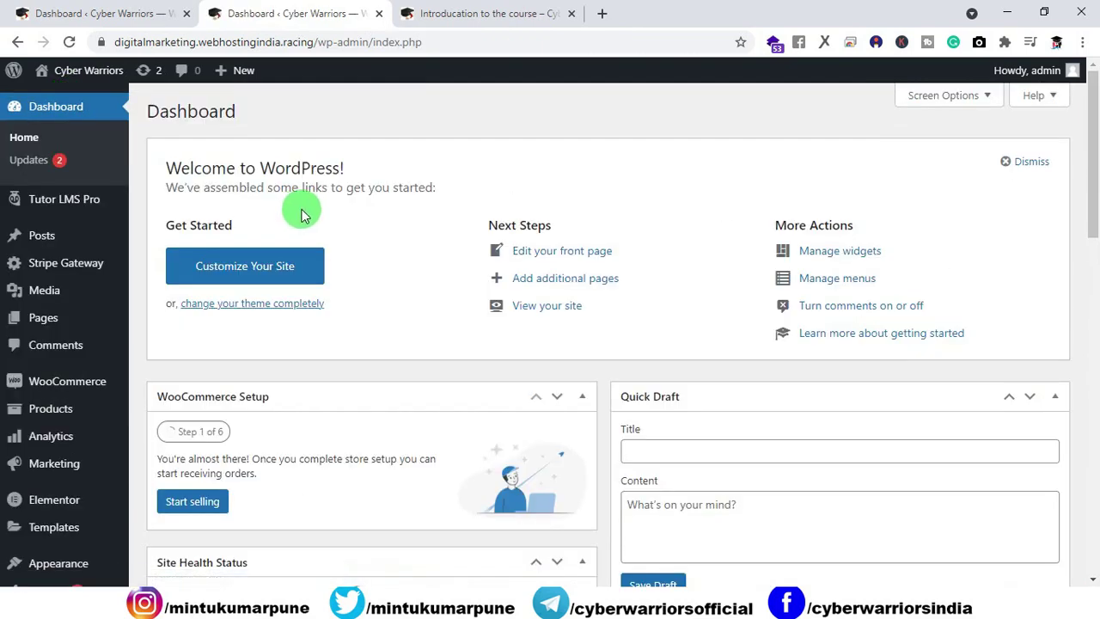
pyautogui.moveTo(35, 199)
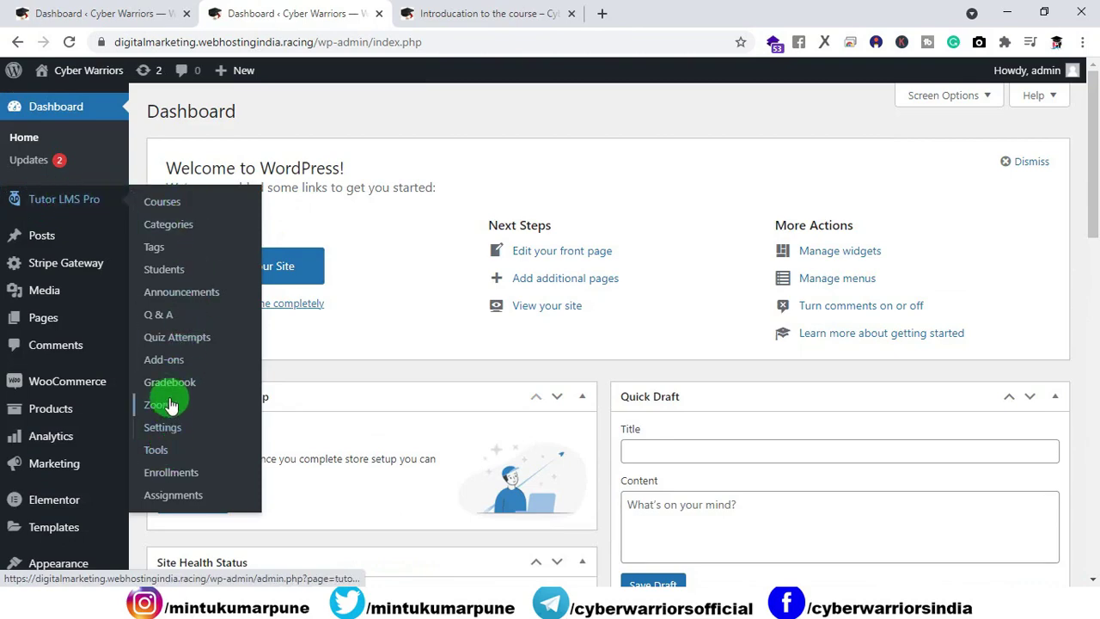
pyautogui.click(168, 370)
# Step: Confirm Certificate and Zoom Integration add-ons are enabled, then open Tutor LMS Pro Settings
pyautogui.scroll(-3, 596, 351)
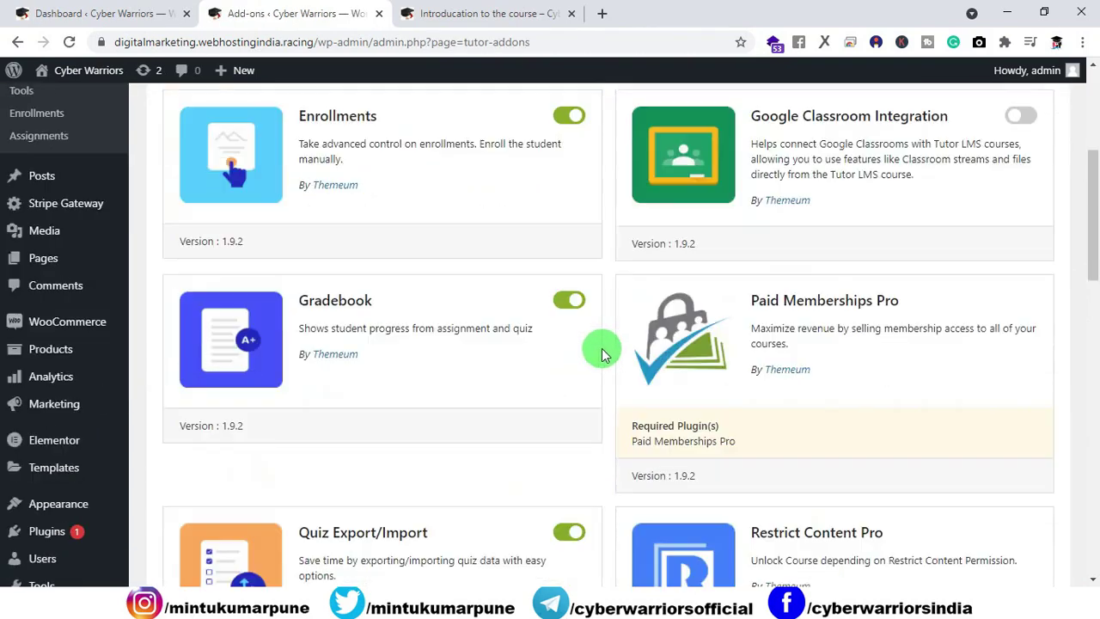
pyautogui.scroll(-10, 609, 352)
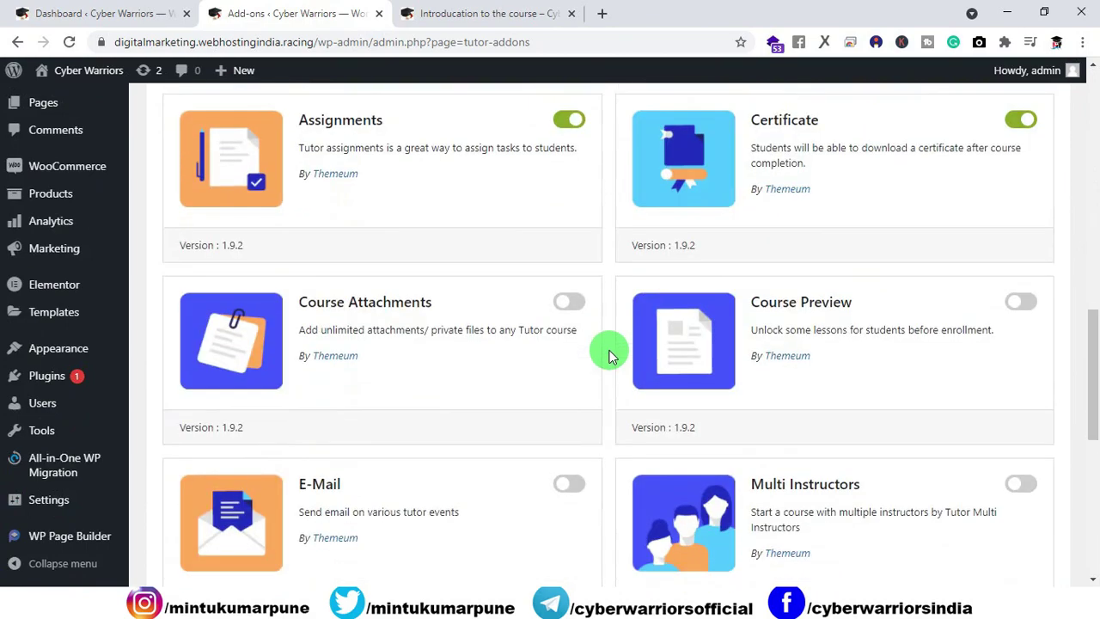
pyautogui.scroll(3, 607, 352)
pyautogui.scroll(-6, 597, 352)
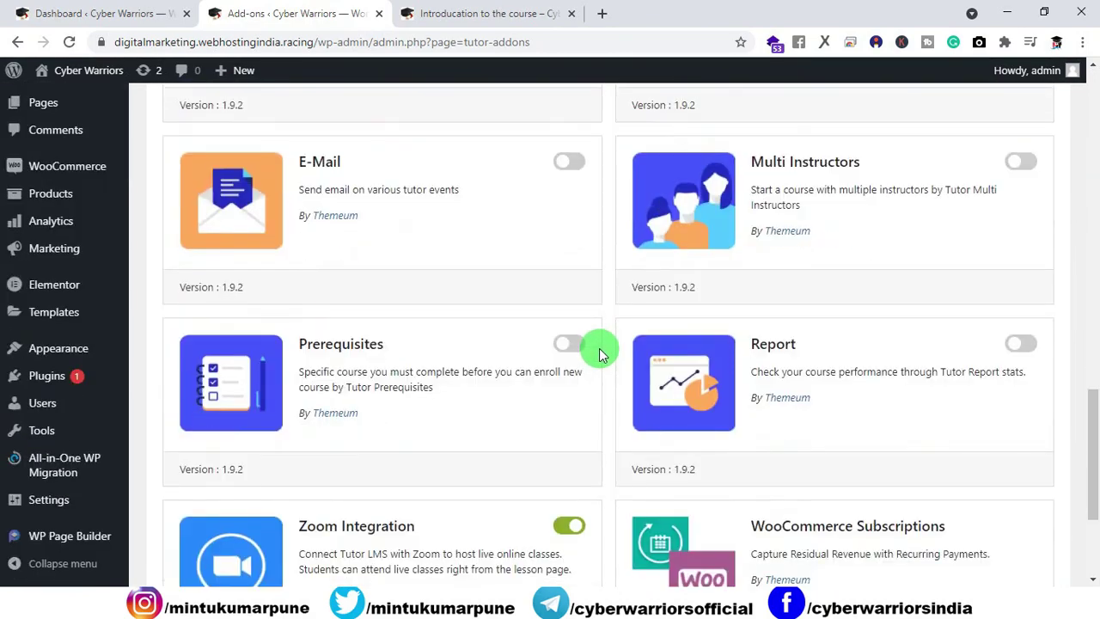
pyautogui.scroll(-2, 597, 352)
pyautogui.scroll(8, 634, 358)
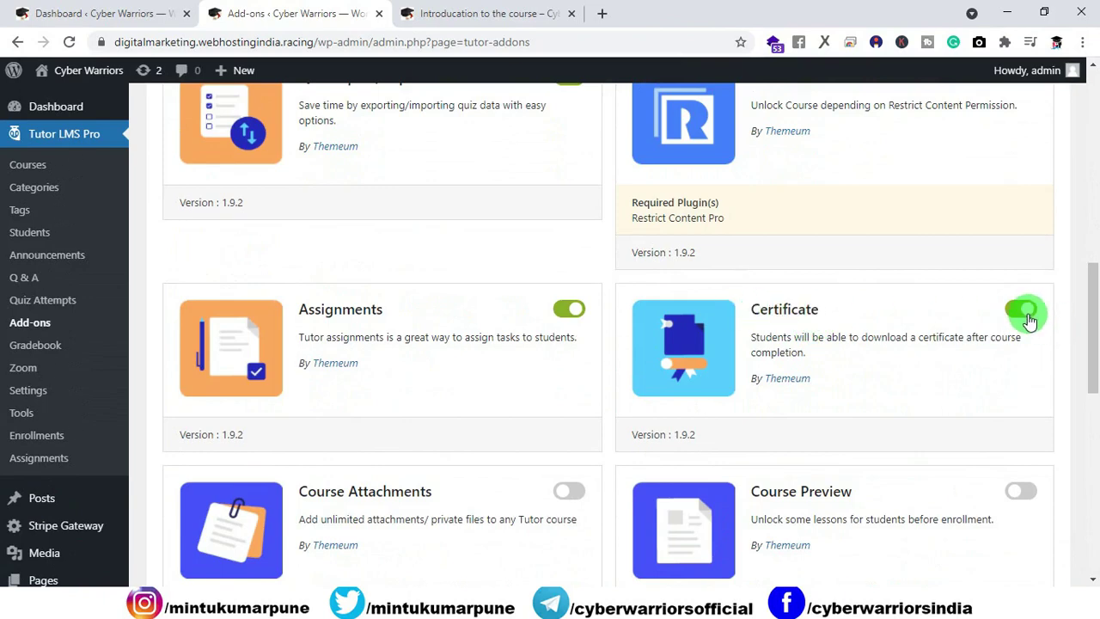
pyautogui.scroll(-5, 22, 399)
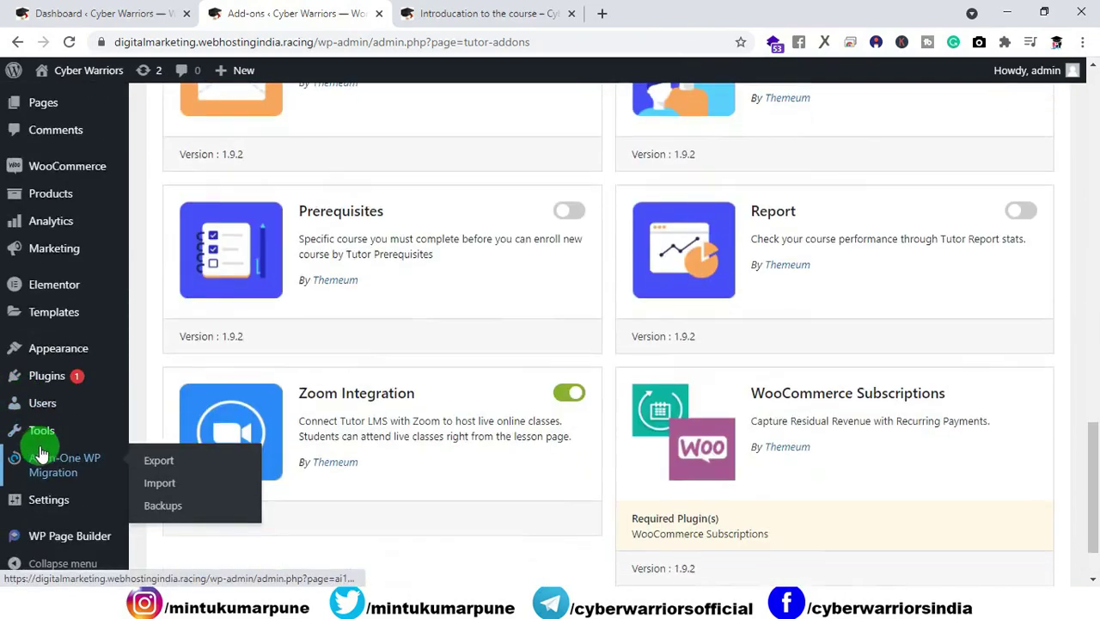
pyautogui.moveTo(47, 506)
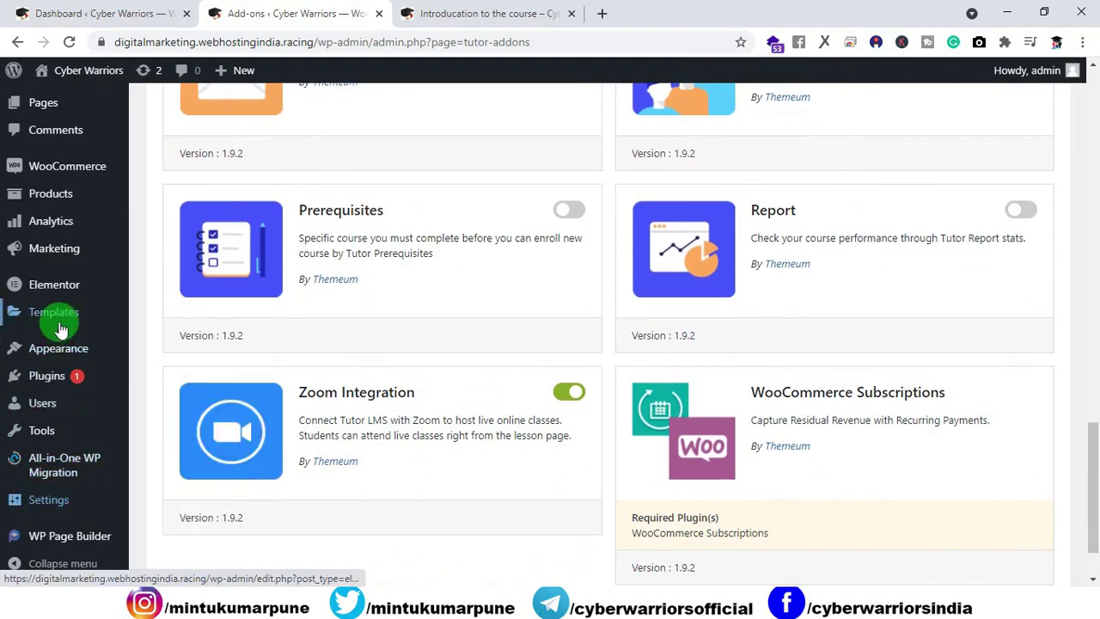
pyautogui.scroll(10, 191, 349)
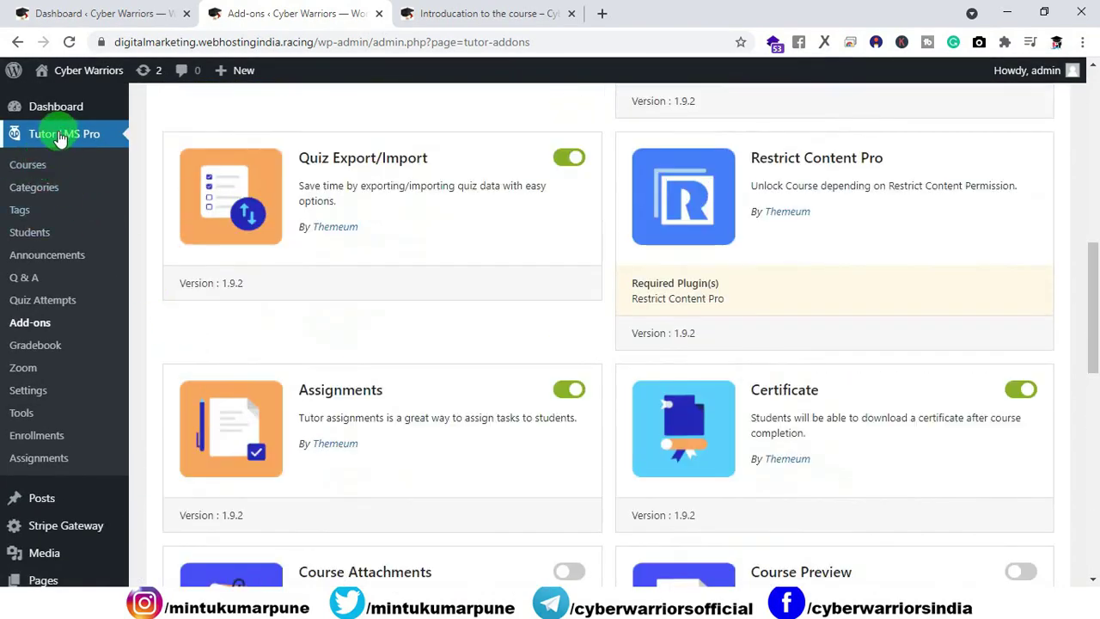
pyautogui.click(30, 393)
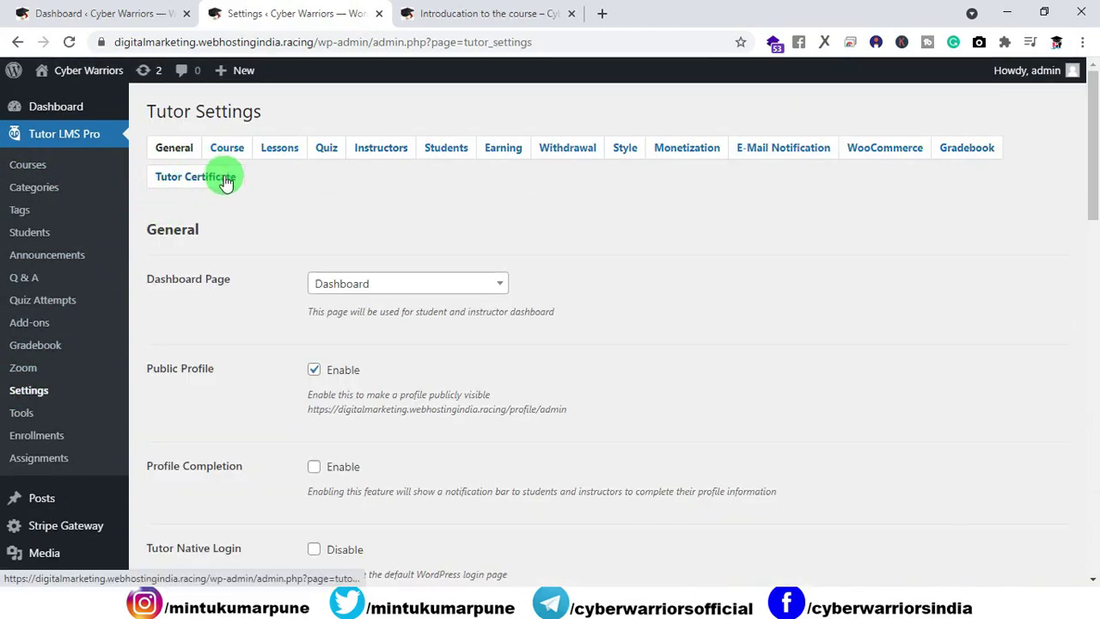
# Step: Enter the certificate's authorised name and company Cyber Warriors, and select the pink purple-brush template
pyautogui.click(197, 188)
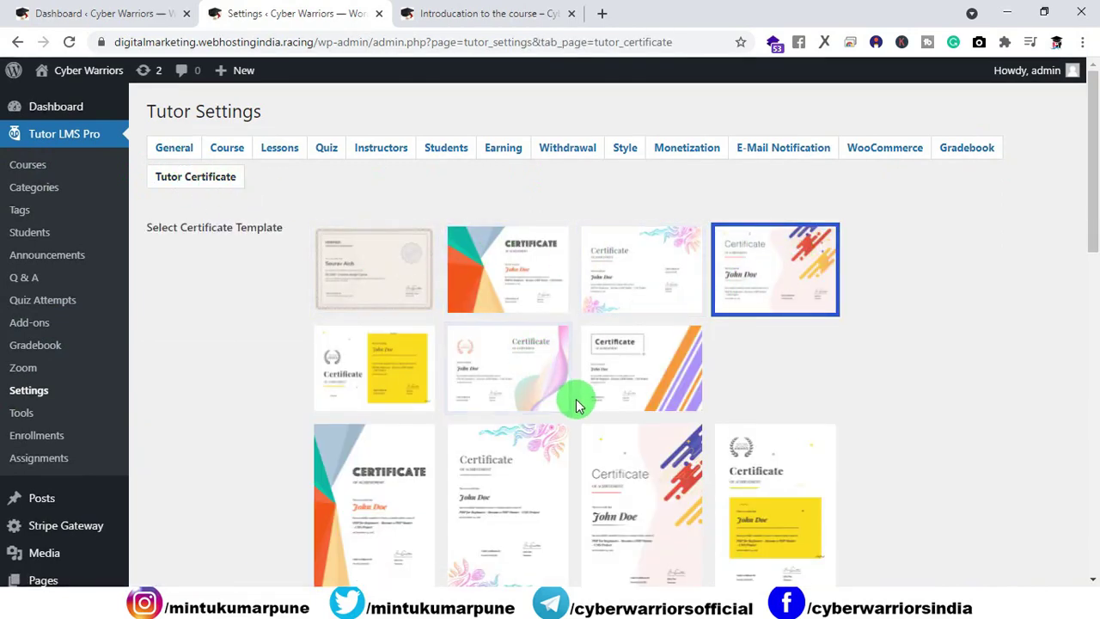
pyautogui.scroll(-5, 576, 404)
pyautogui.scroll(4, 645, 400)
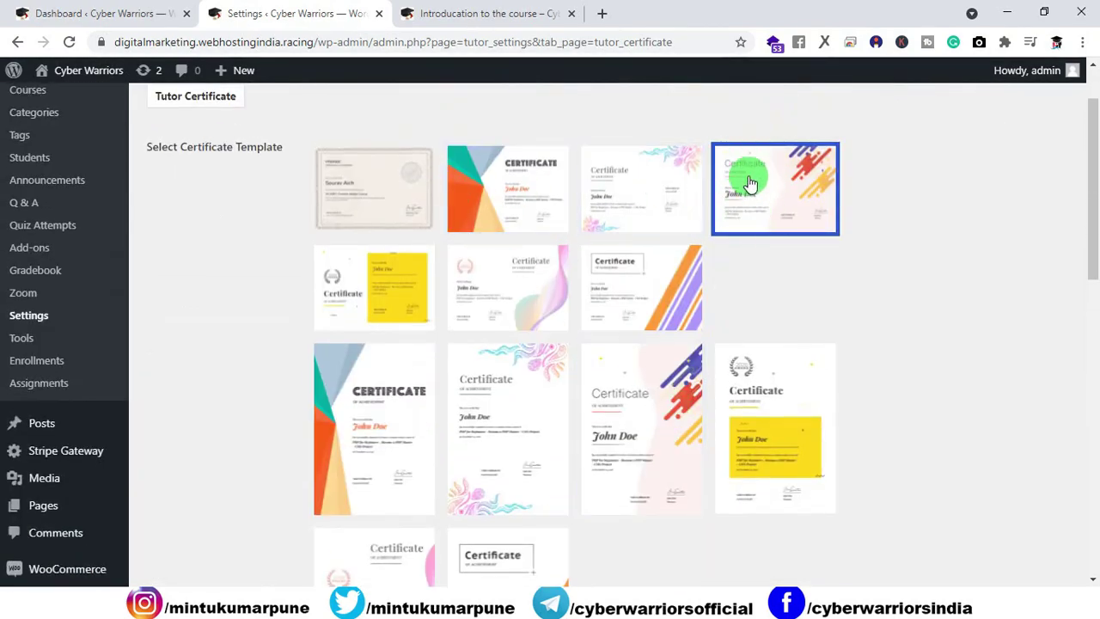
pyautogui.scroll(-4, 750, 201)
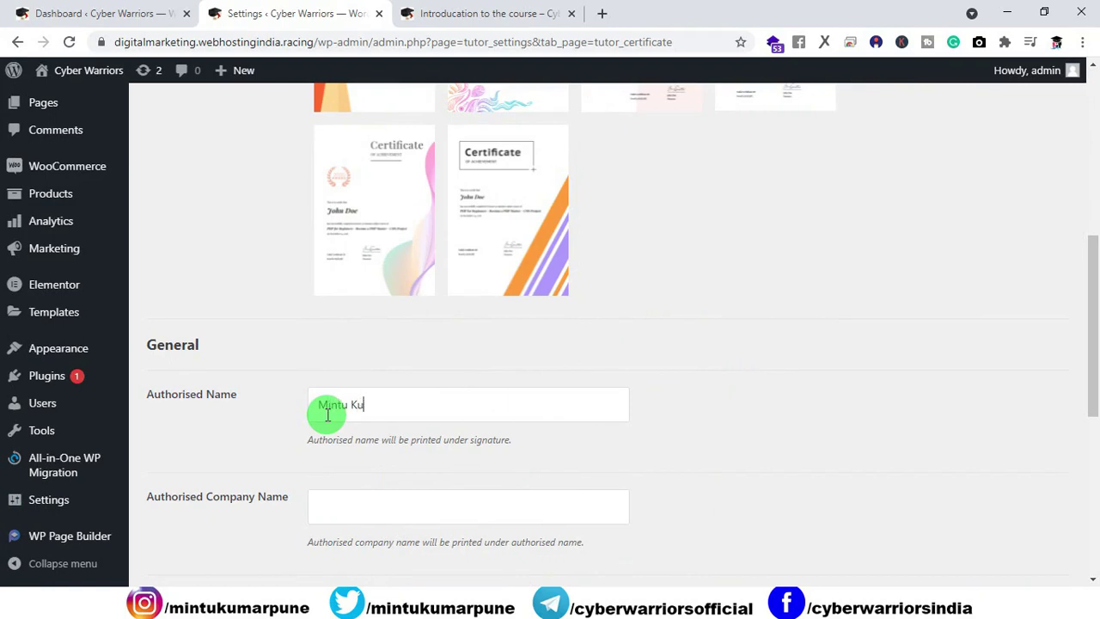
pyautogui.scroll(-1, 327, 415)
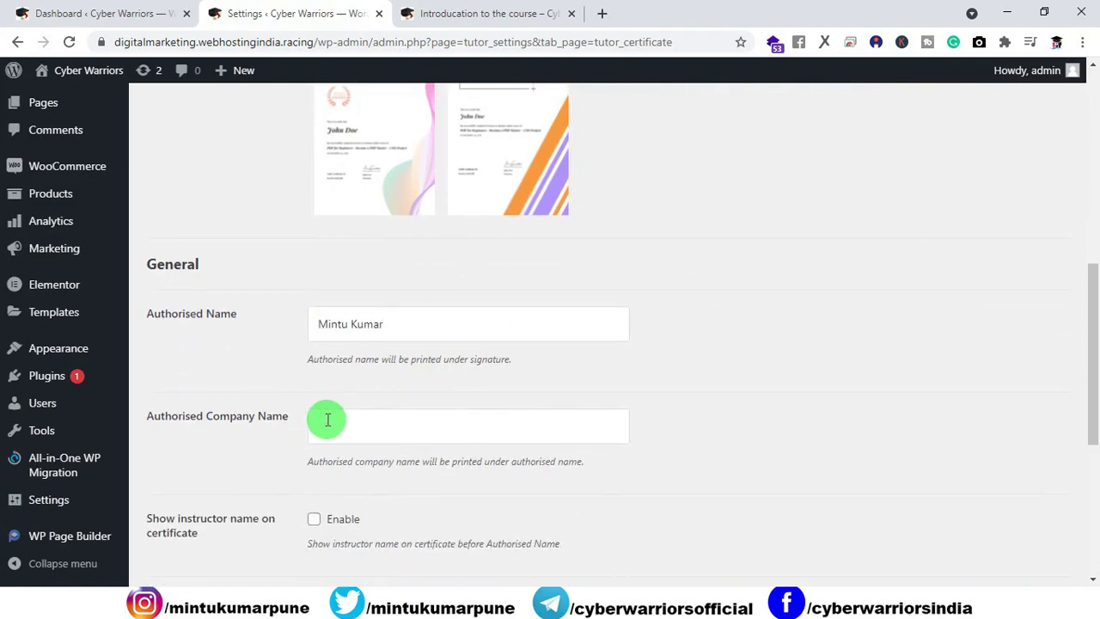
pyautogui.click(358, 438)
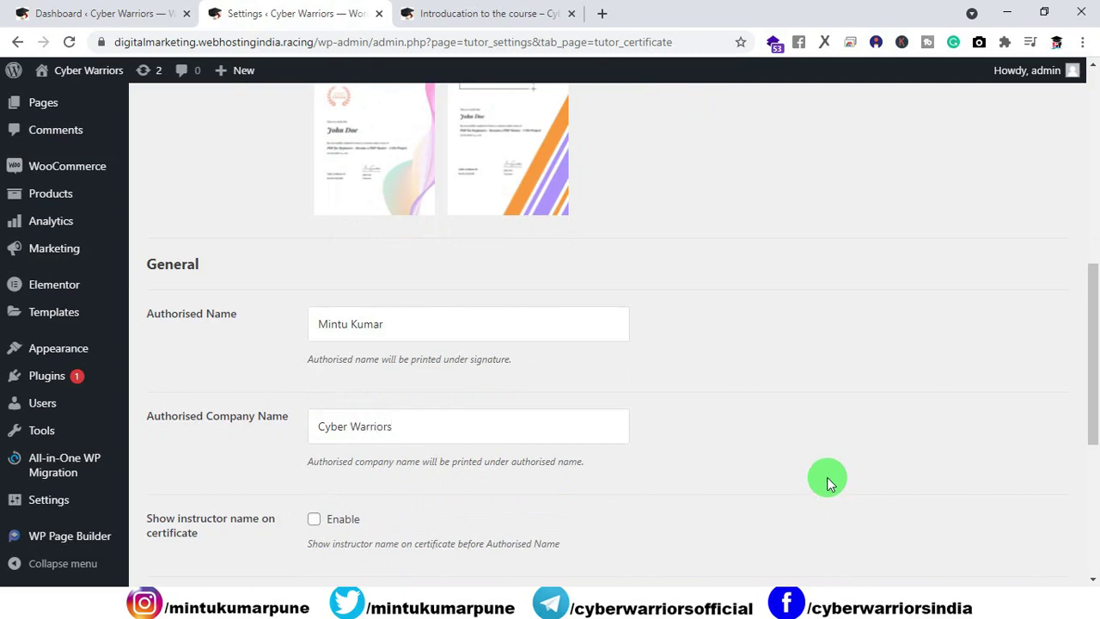
pyautogui.scroll(-2, 645, 413)
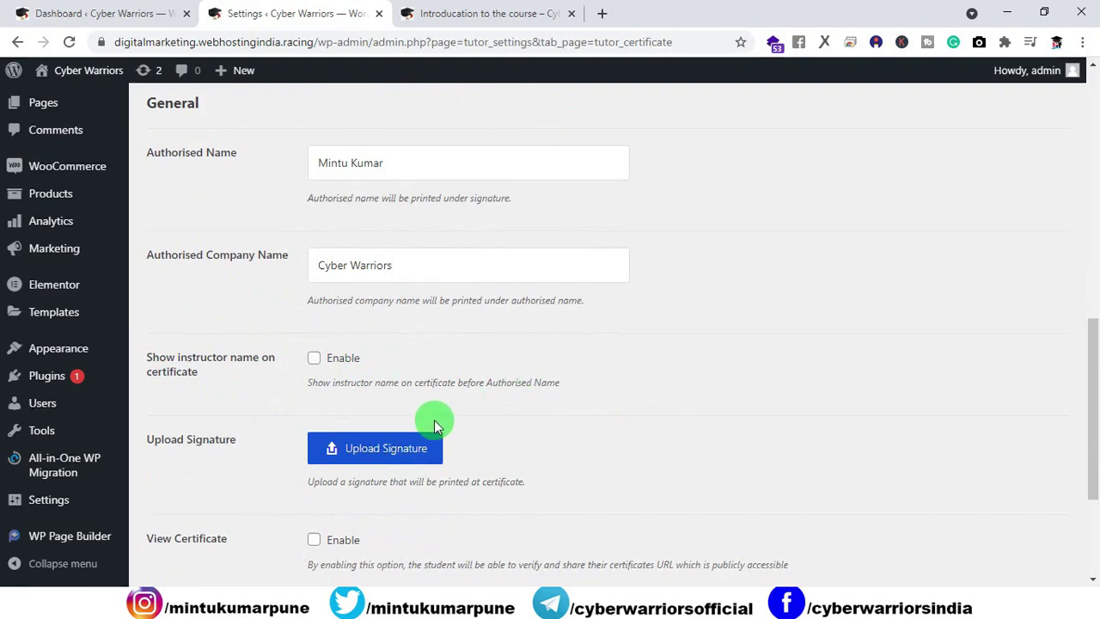
pyautogui.scroll(5, 433, 421)
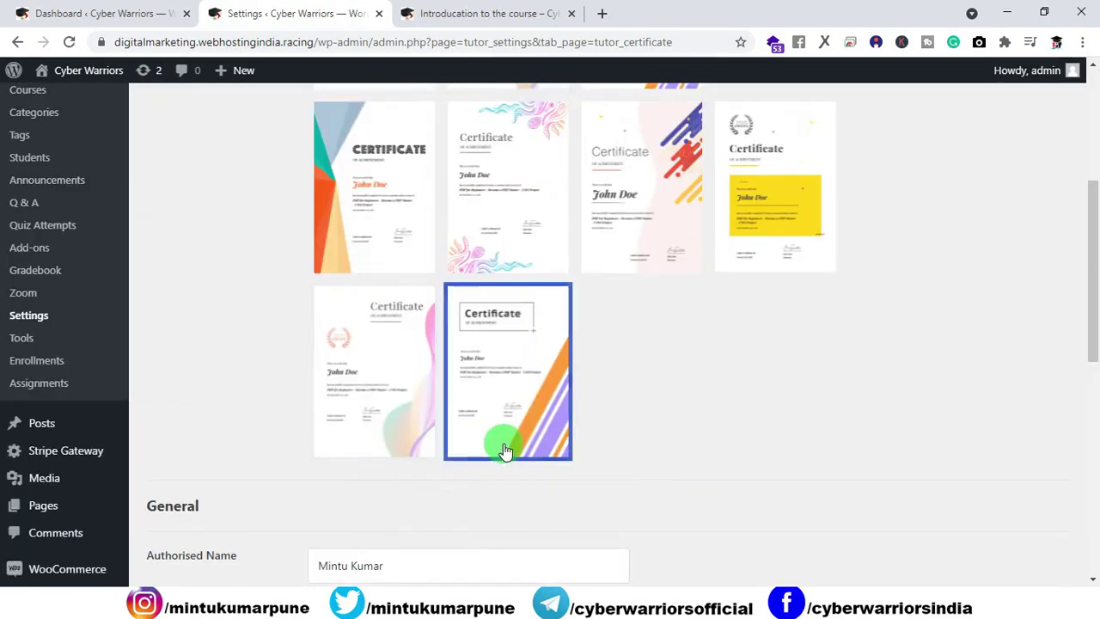
pyautogui.click(676, 275)
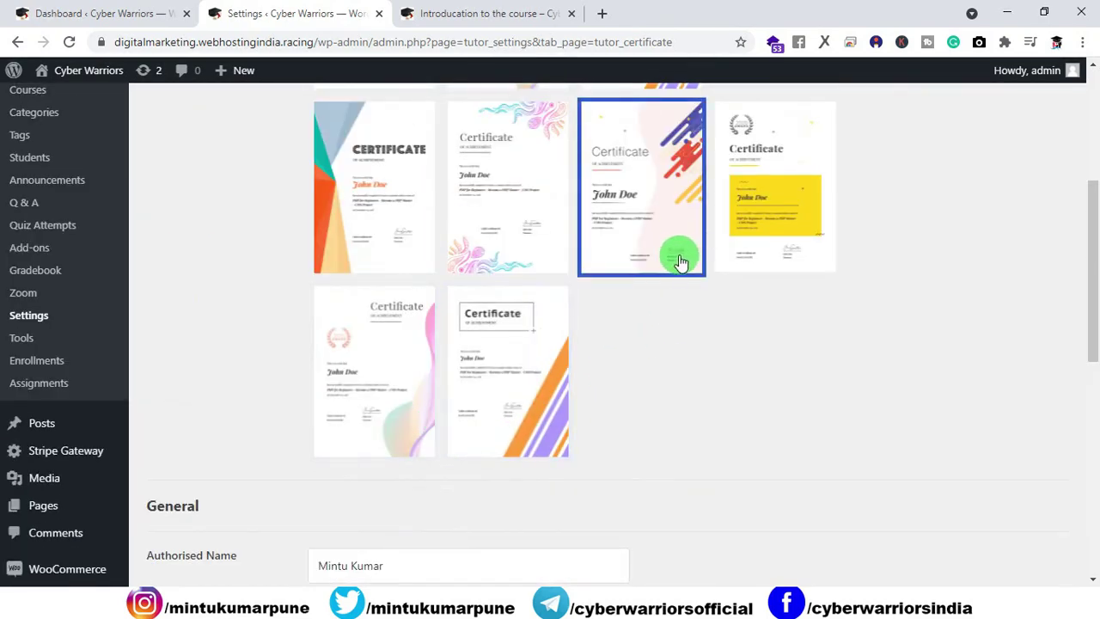
pyautogui.scroll(-6, 667, 301)
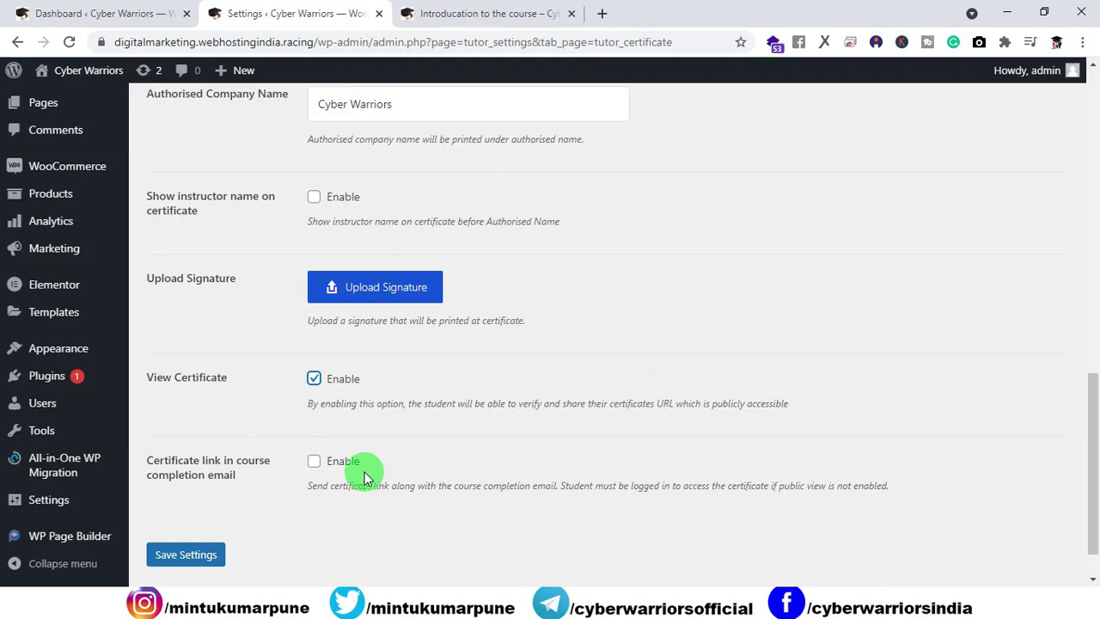
# Step: Enable the certificate link in course completion emails, save the settings, and return to the lesson
pyautogui.click(315, 461)
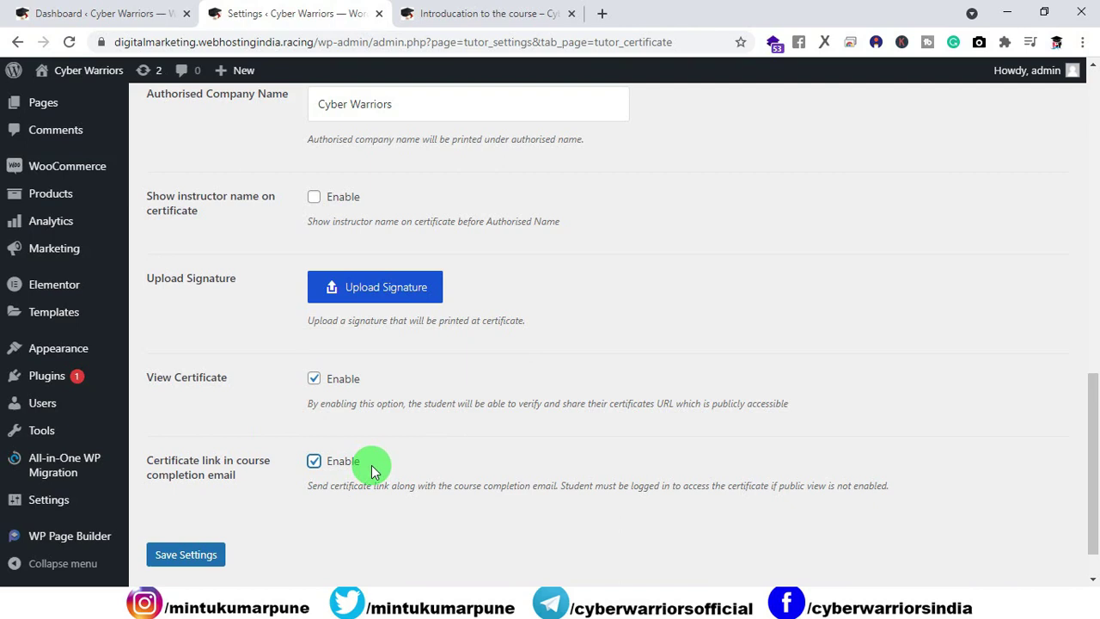
pyautogui.scroll(8, 621, 417)
pyautogui.scroll(-4, 621, 417)
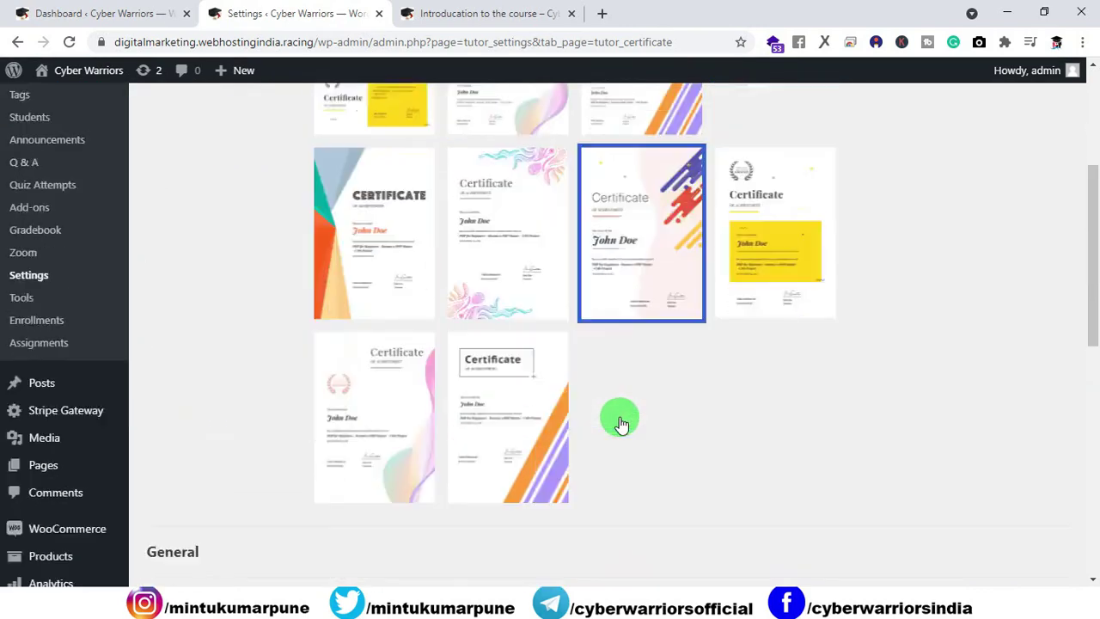
pyautogui.scroll(-4, 388, 278)
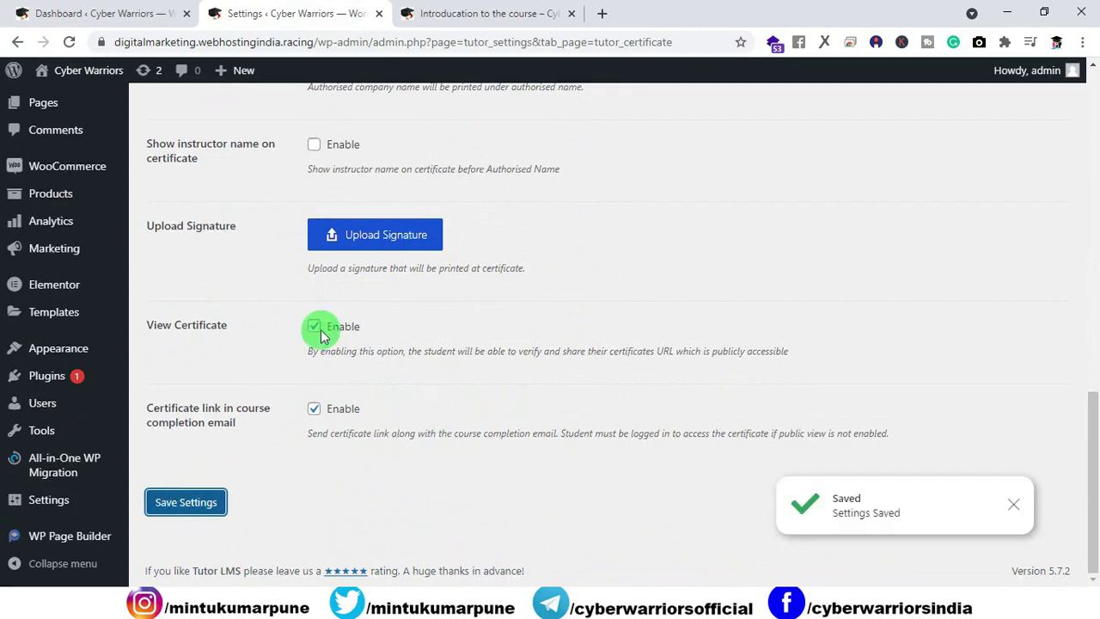
pyautogui.click(429, 14)
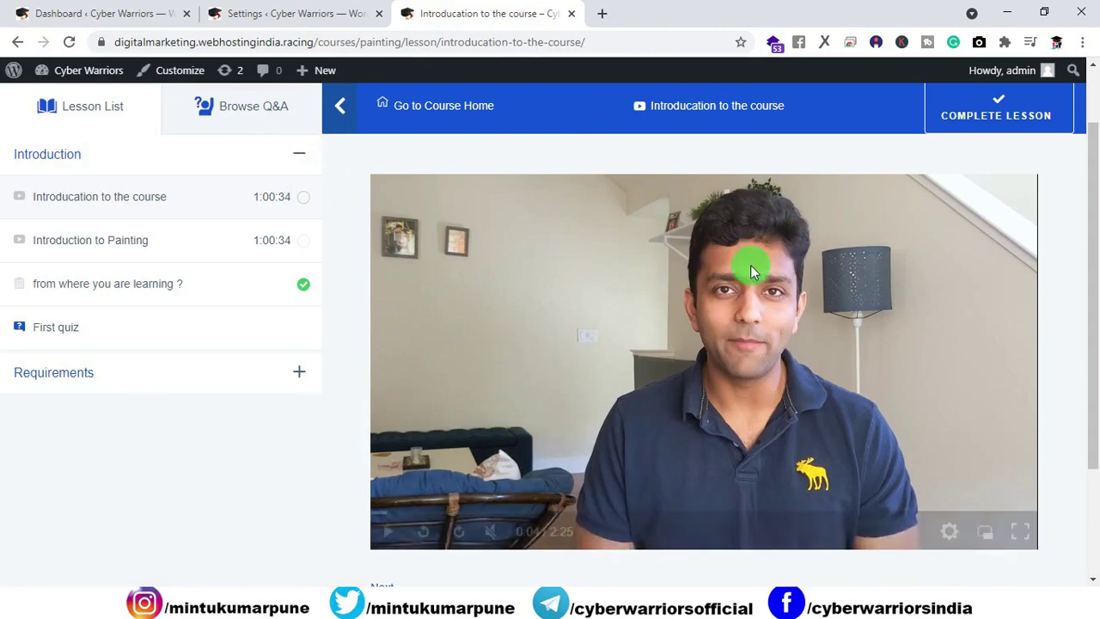
# Step: Mark the introductory lesson complete and open the Painting course from page 2 of courses
pyautogui.click(994, 124)
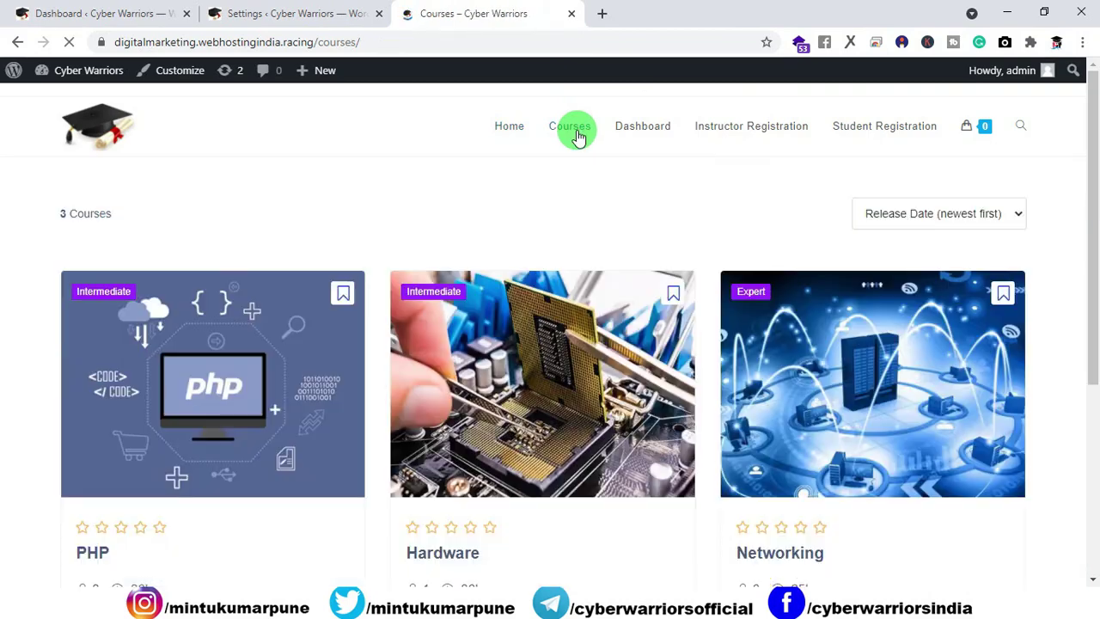
pyautogui.moveTo(1081, 191); pyautogui.dragTo(1095, 435)
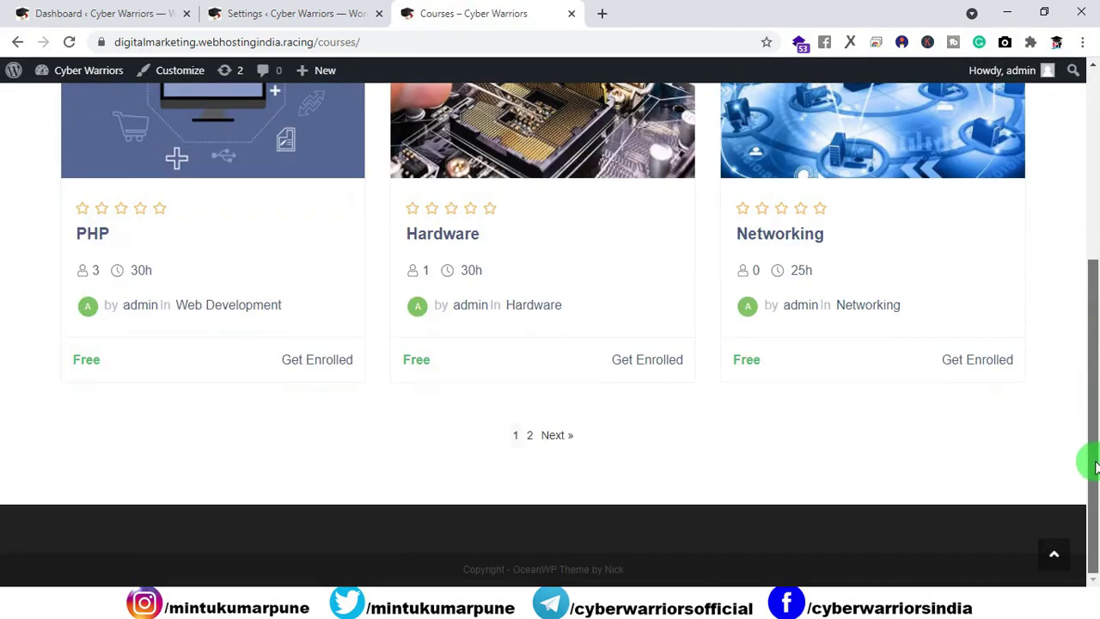
pyautogui.click(557, 435)
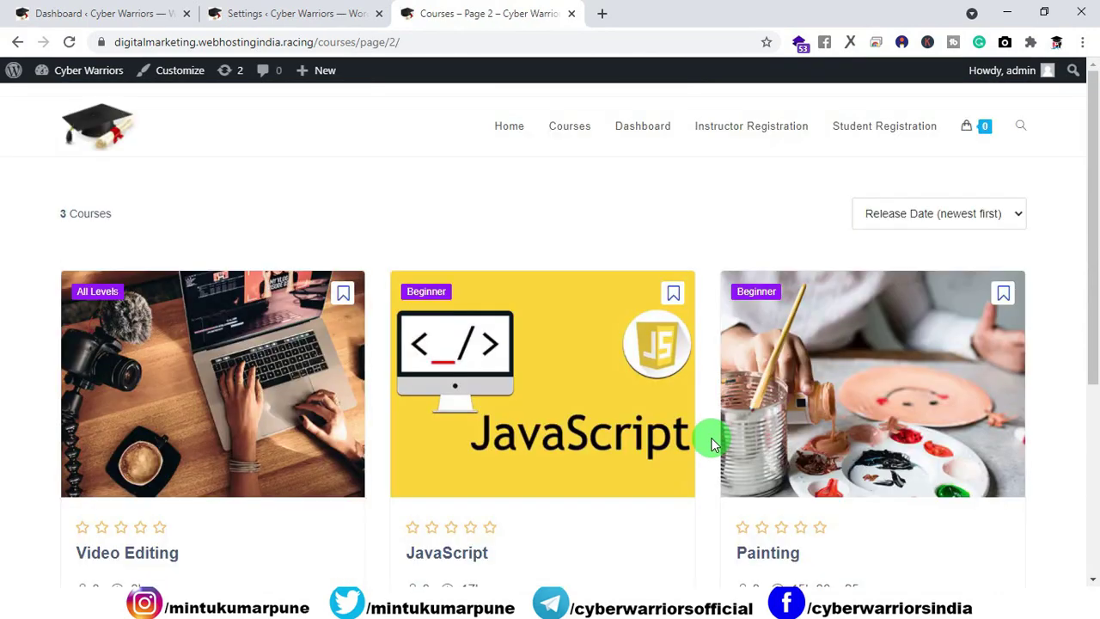
pyautogui.scroll(-4, 827, 373)
pyautogui.click(792, 152)
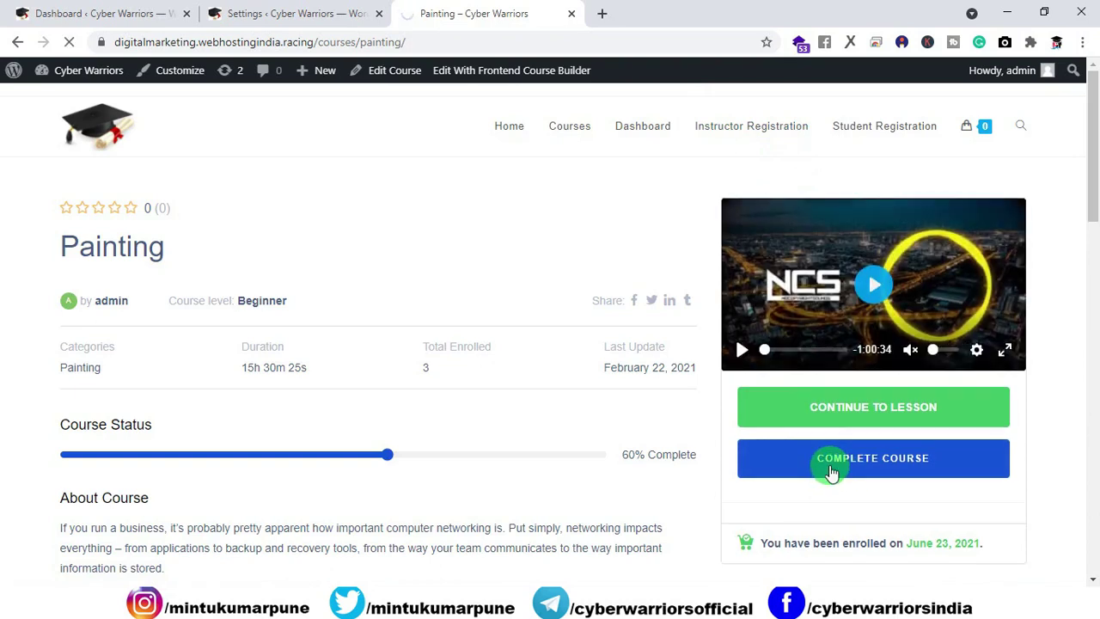
# Step: Open the Painting course's Certificate of Achievement
pyautogui.scroll(-1, 812, 342)
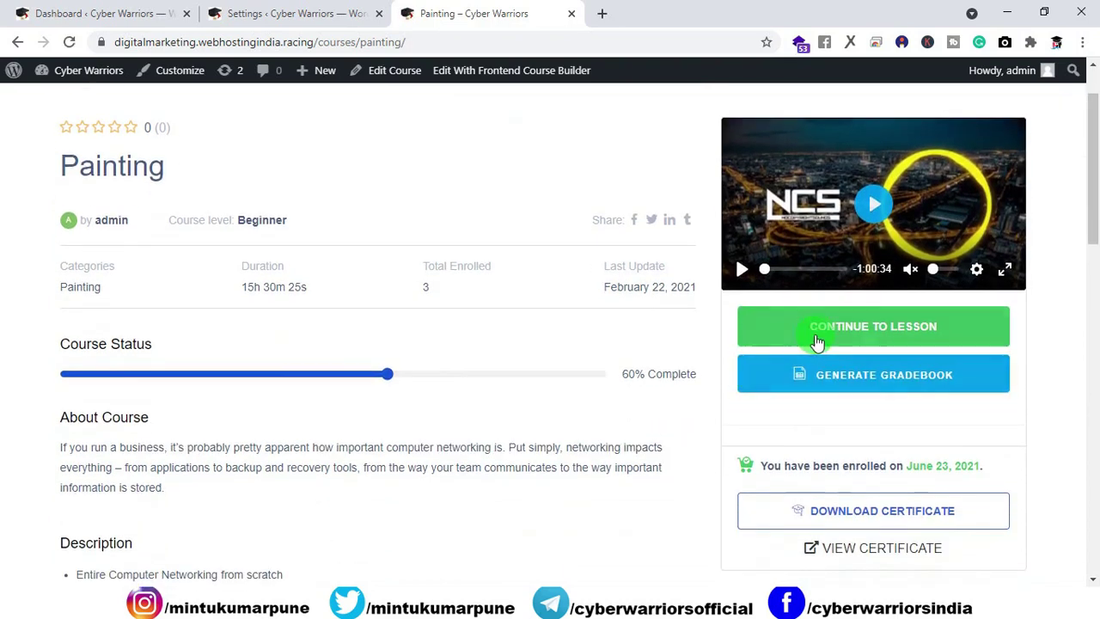
pyautogui.scroll(-1, 858, 380)
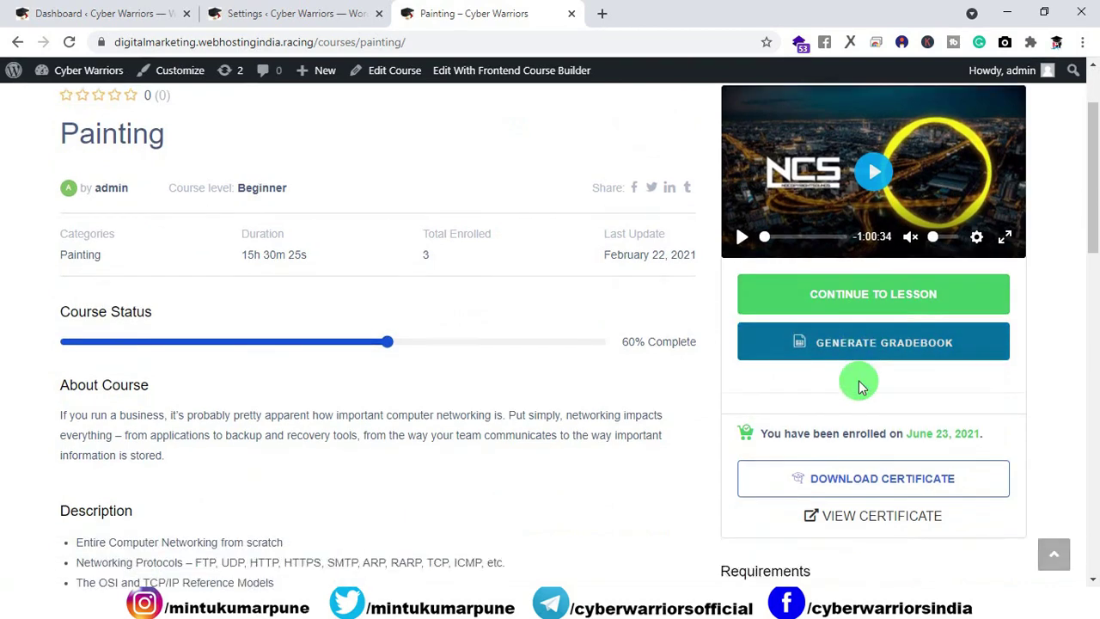
pyautogui.scroll(-1, 860, 385)
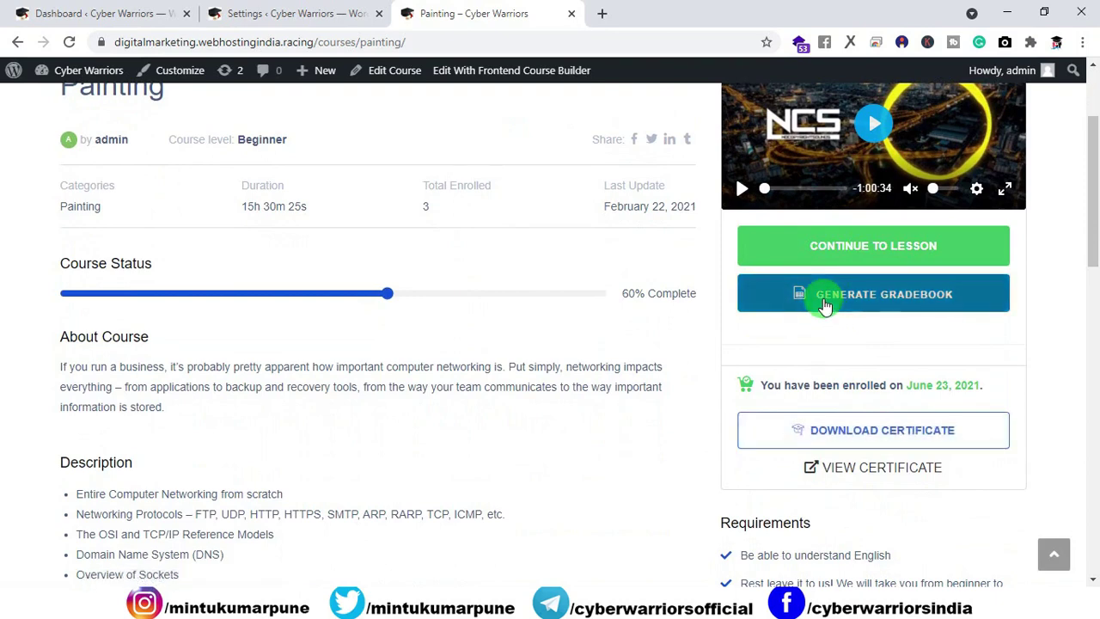
pyautogui.rightClick(836, 473)
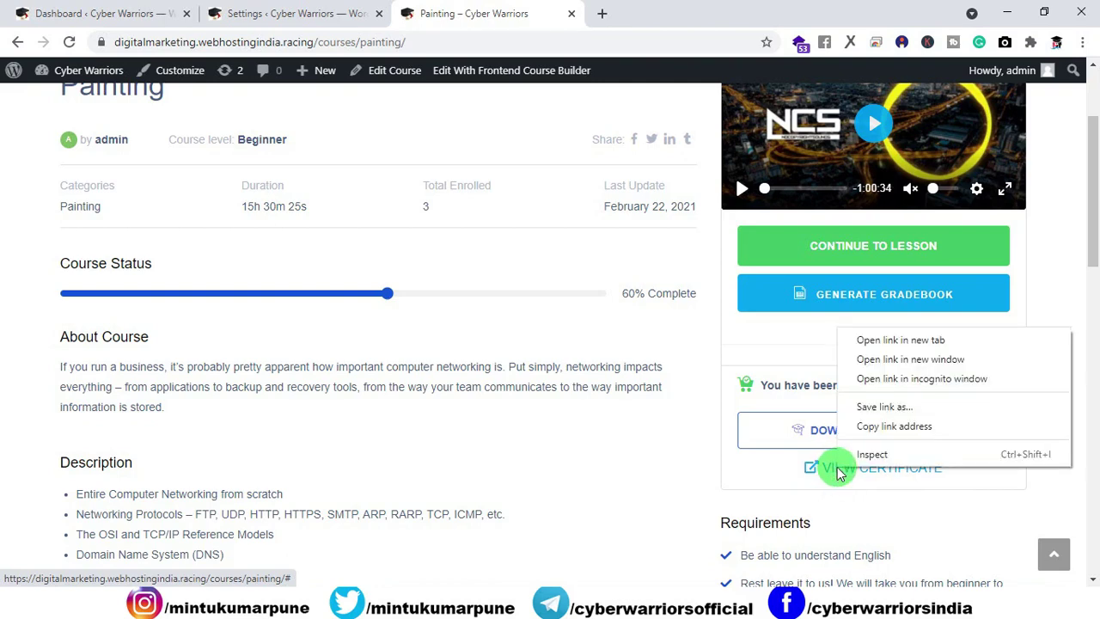
pyautogui.click(868, 341)
pyautogui.click(651, 15)
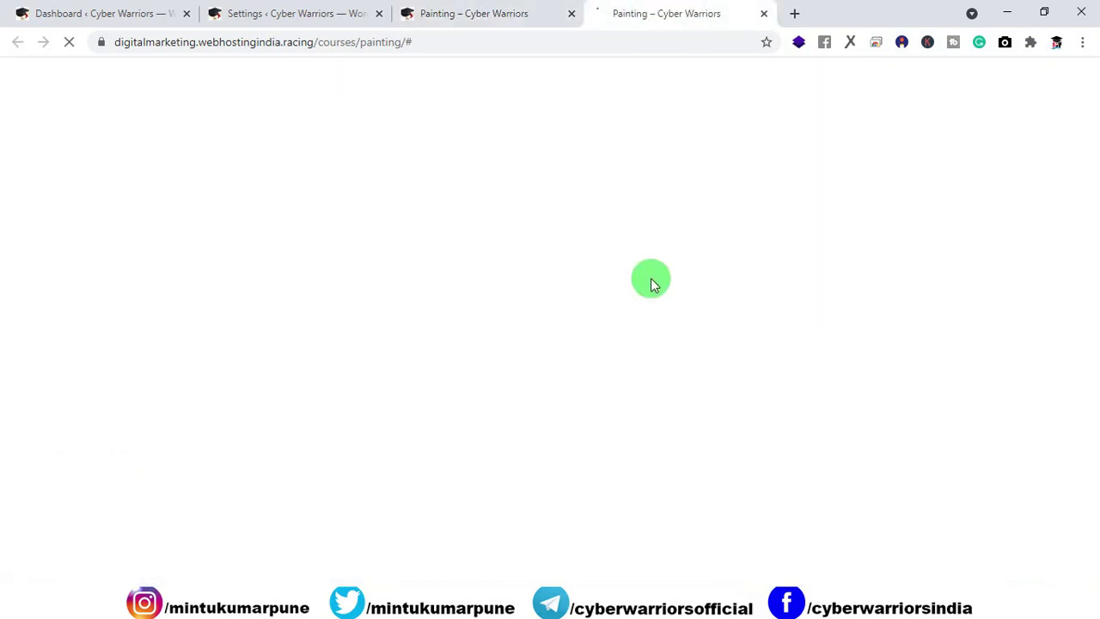
pyautogui.click(764, 15)
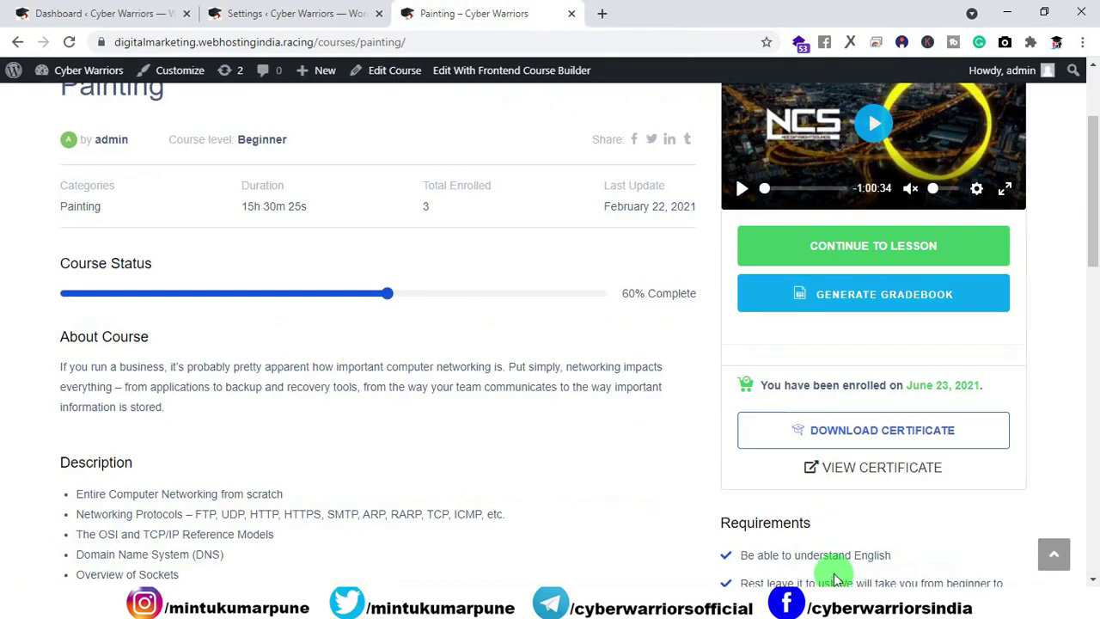
pyautogui.click(849, 471)
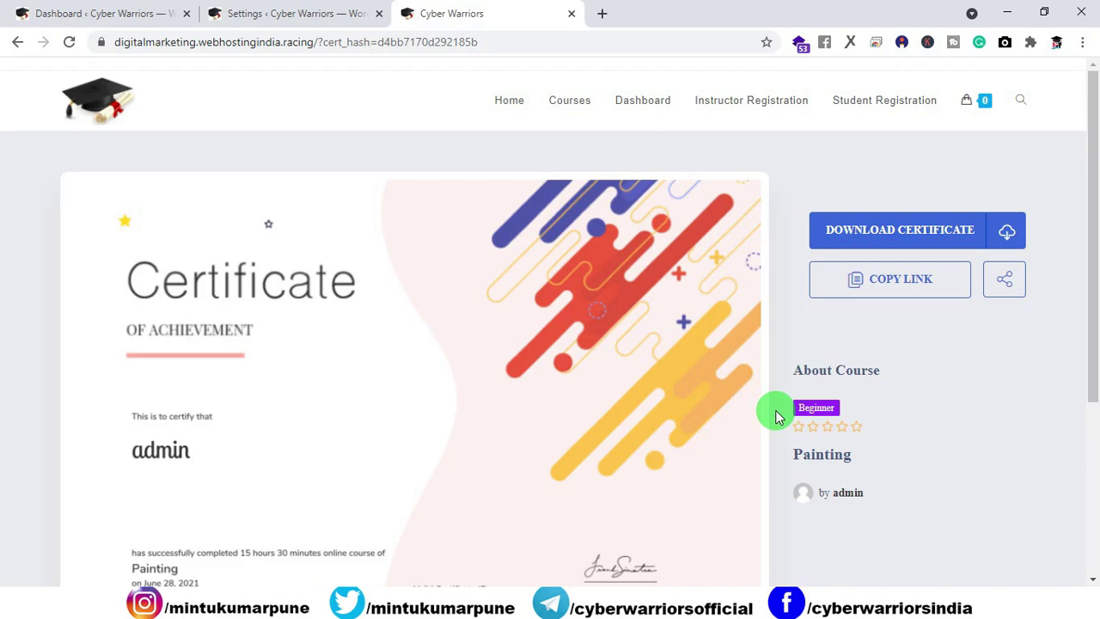
# Step: Review the Painting certificate's ID and signature, then go back to the certificate settings tab
pyautogui.scroll(-2, 658, 314)
pyautogui.scroll(1, 658, 287)
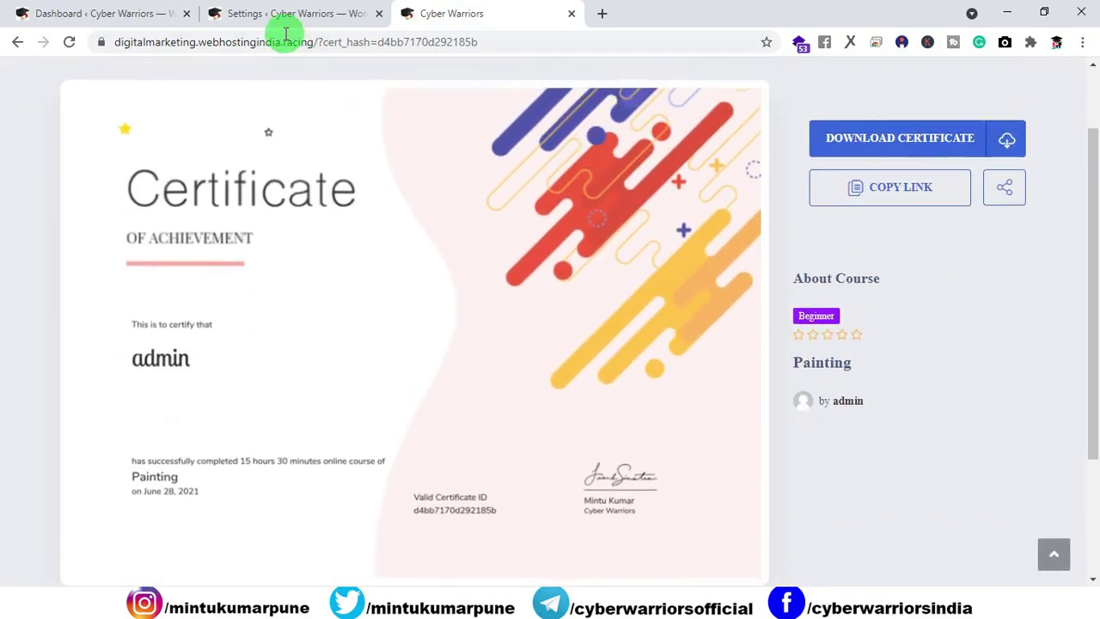
pyautogui.scroll(1, 655, 133)
pyautogui.moveTo(937, 105)
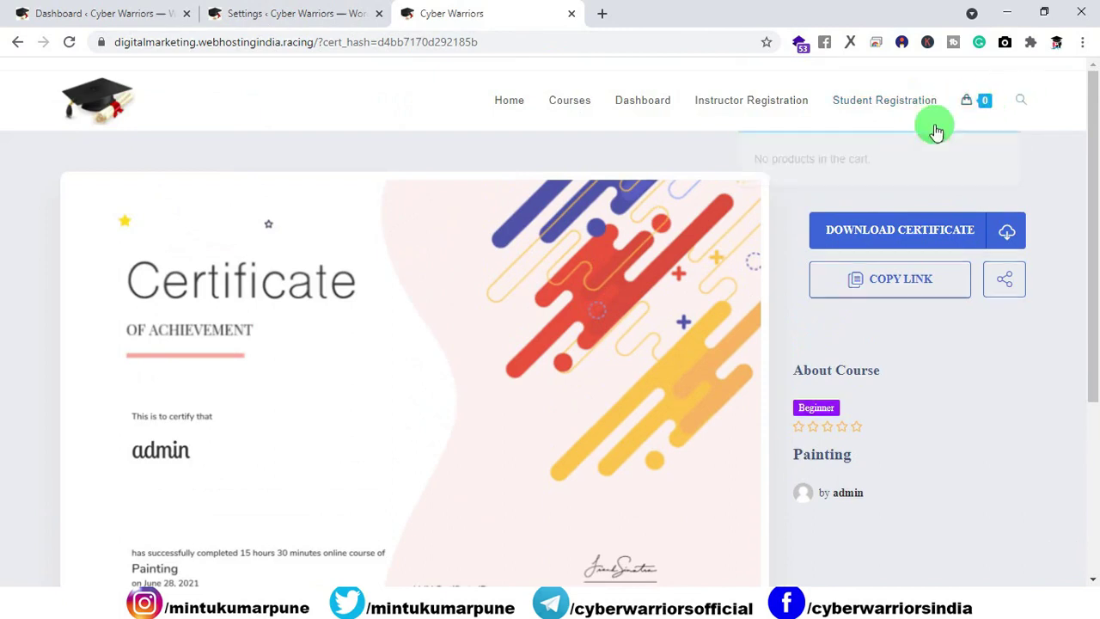
pyautogui.scroll(-2, 581, 275)
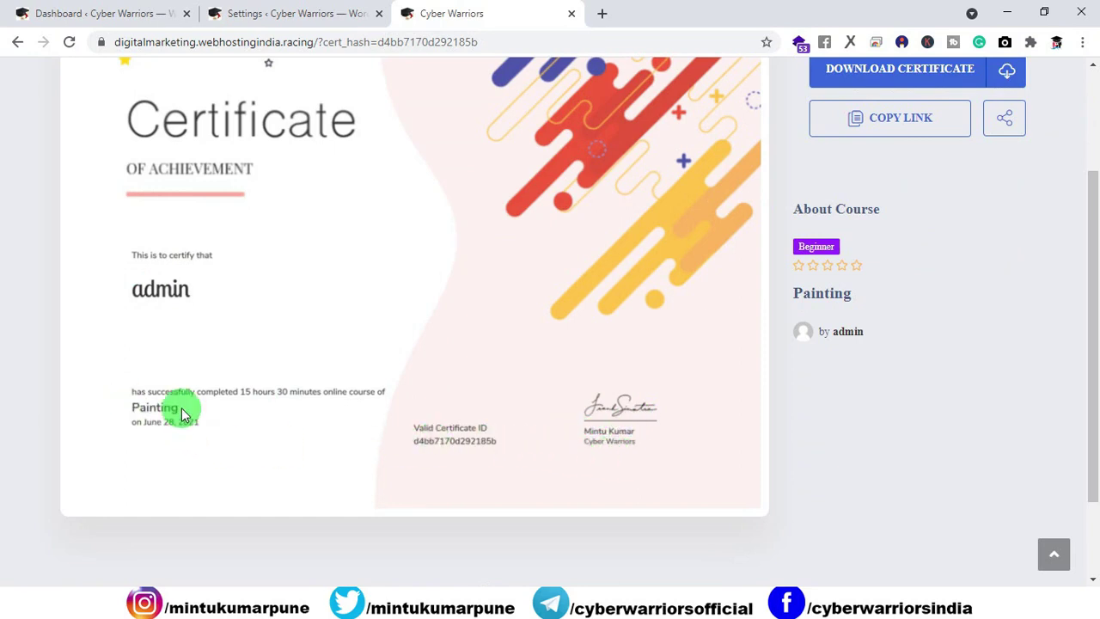
pyautogui.scroll(2, 376, 440)
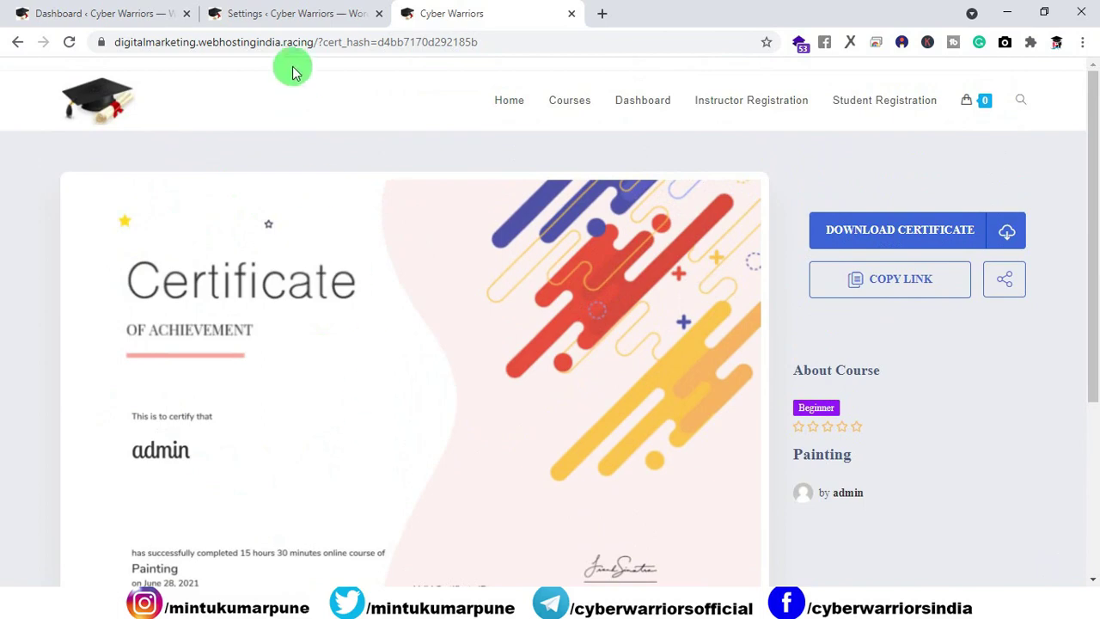
pyautogui.click(278, 14)
# Step: Select the landscape certificate template with orange and teal geometric shapes
pyautogui.scroll(10, 412, 317)
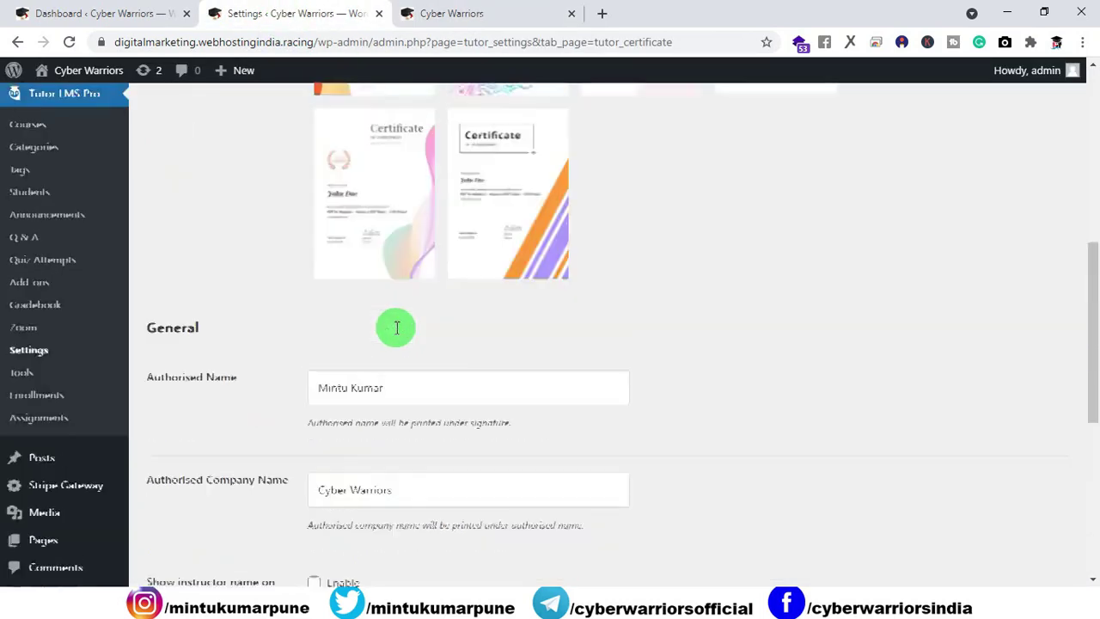
pyautogui.scroll(2, 461, 367)
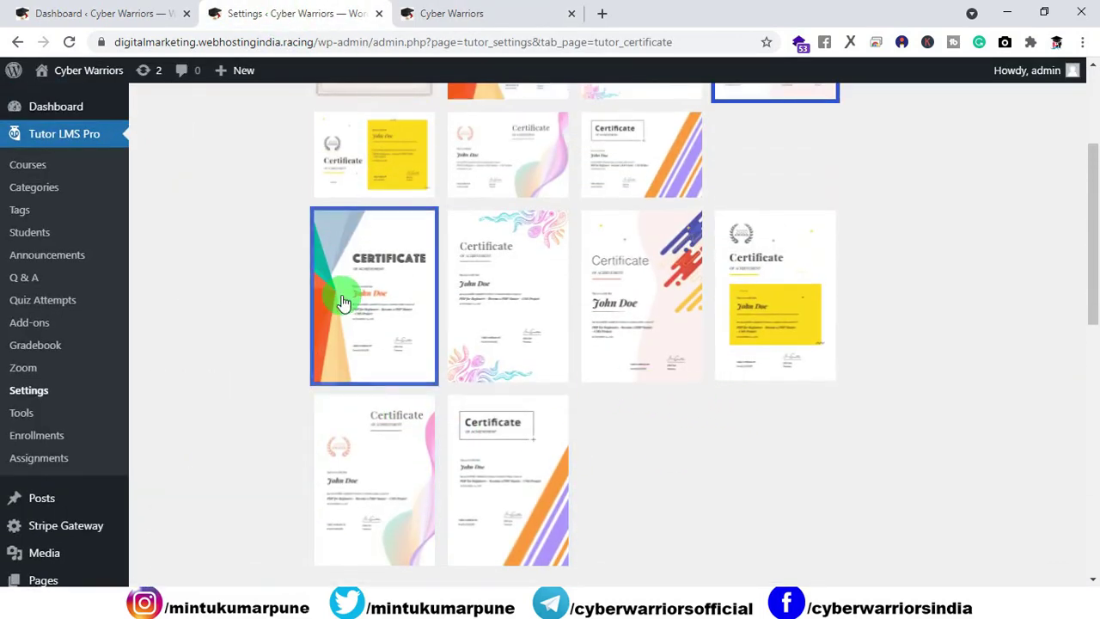
pyautogui.scroll(1, 448, 341)
pyautogui.scroll(2, 448, 341)
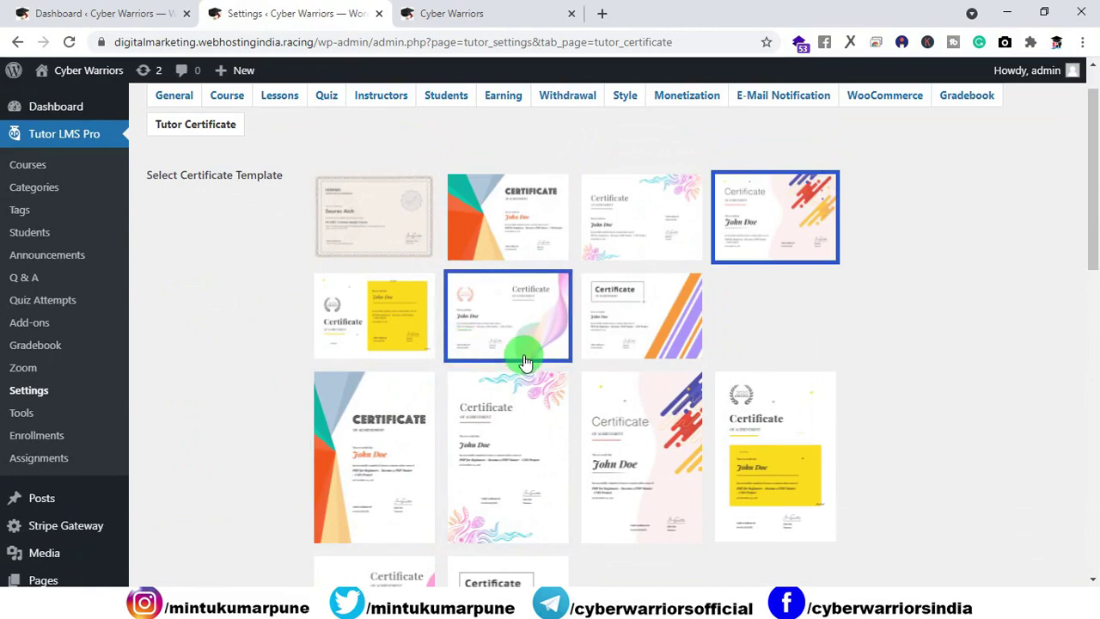
pyautogui.scroll(-3, 533, 368)
pyautogui.scroll(3, 542, 351)
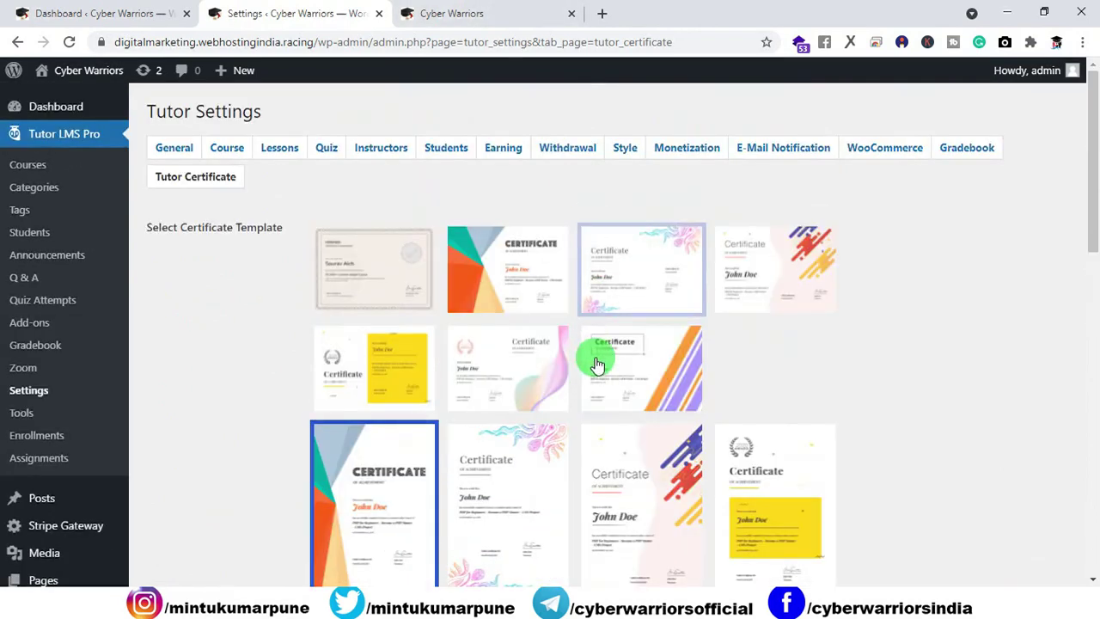
pyautogui.scroll(-5, 673, 411)
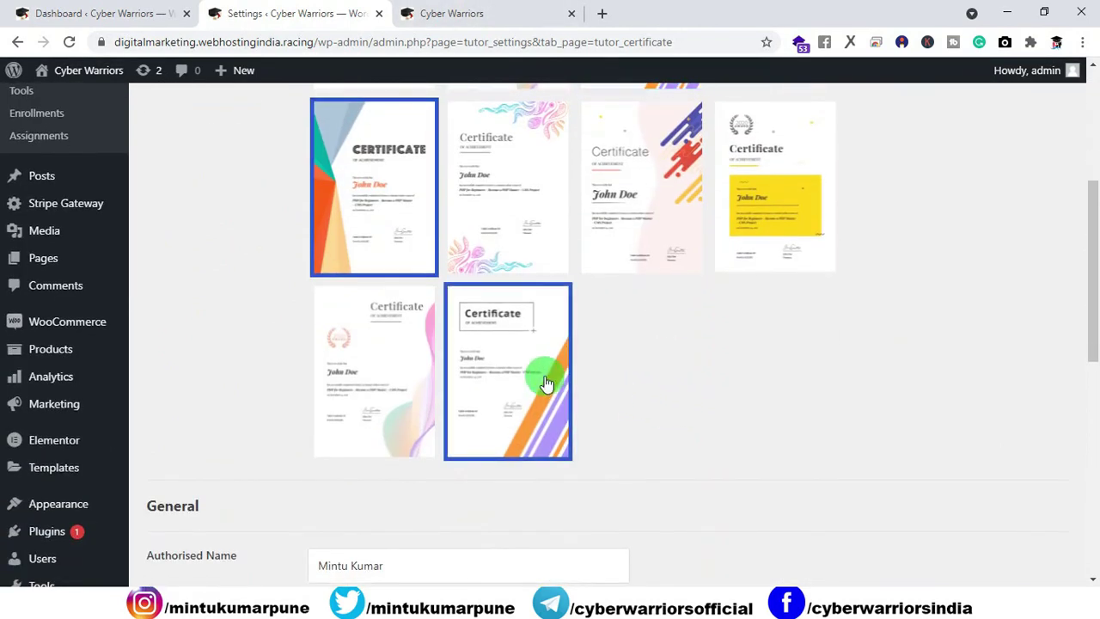
pyautogui.scroll(1, 515, 391)
pyautogui.scroll(3, 520, 393)
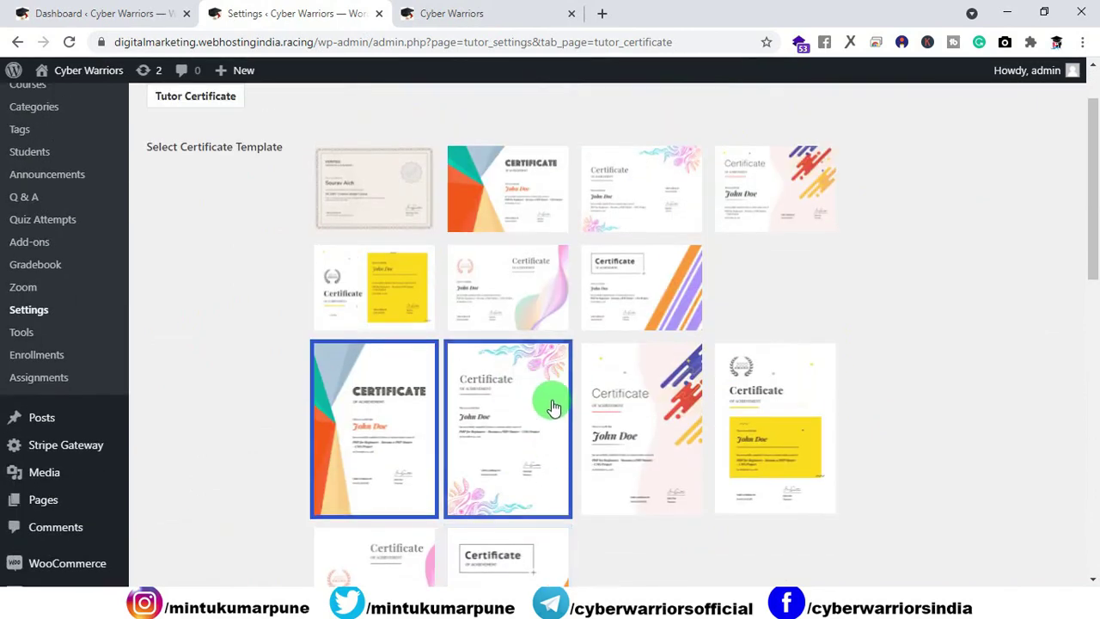
pyautogui.scroll(1, 552, 434)
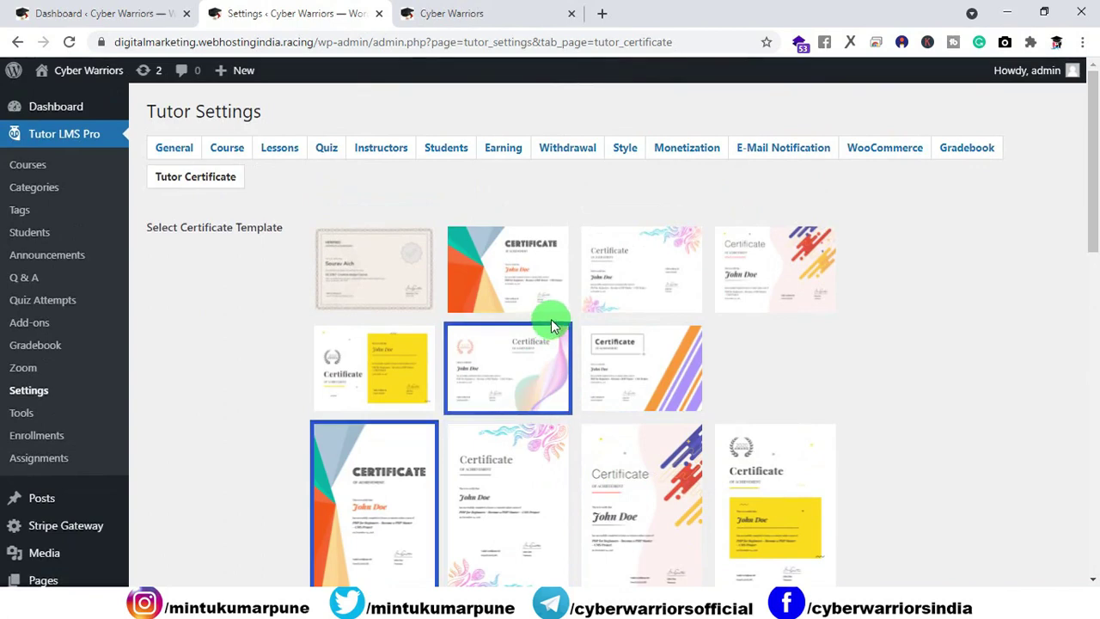
pyautogui.click(536, 279)
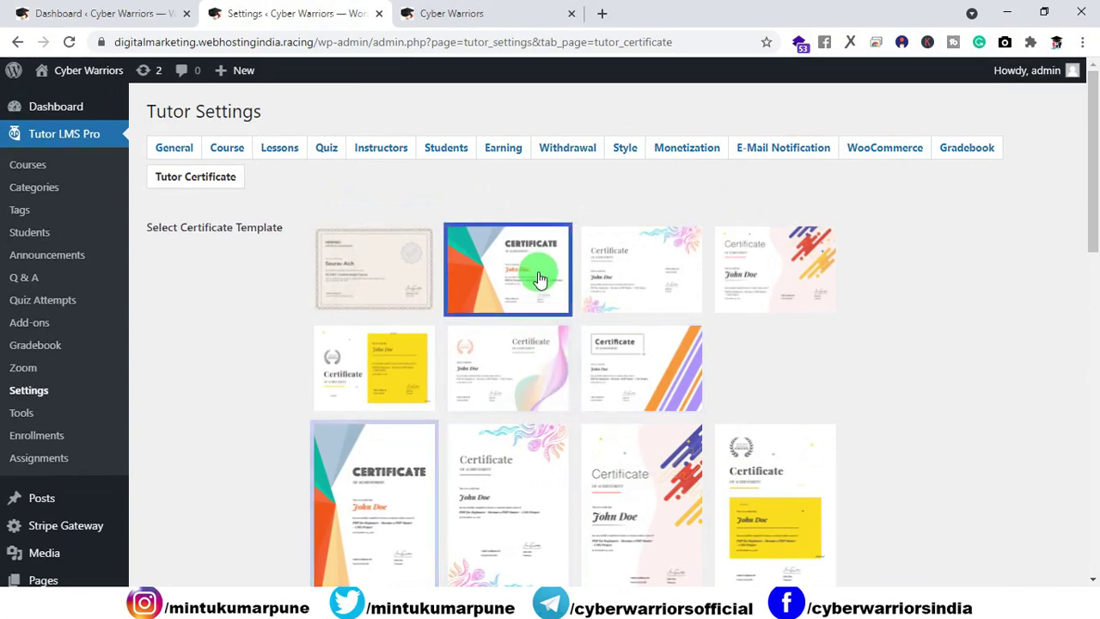
# Step: Save the Tutor certificate settings
pyautogui.scroll(-10, 528, 296)
pyautogui.scroll(-2, 232, 556)
pyautogui.click(195, 507)
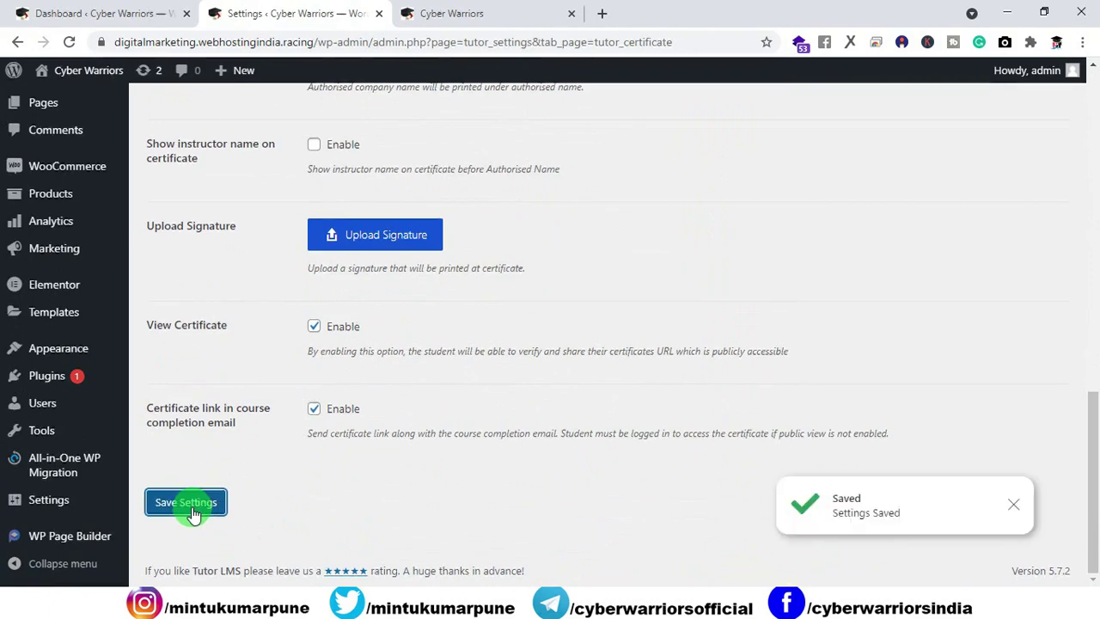
# Step: Reopen the Painting course certificate to check the new orange and teal design
pyautogui.click(436, 16)
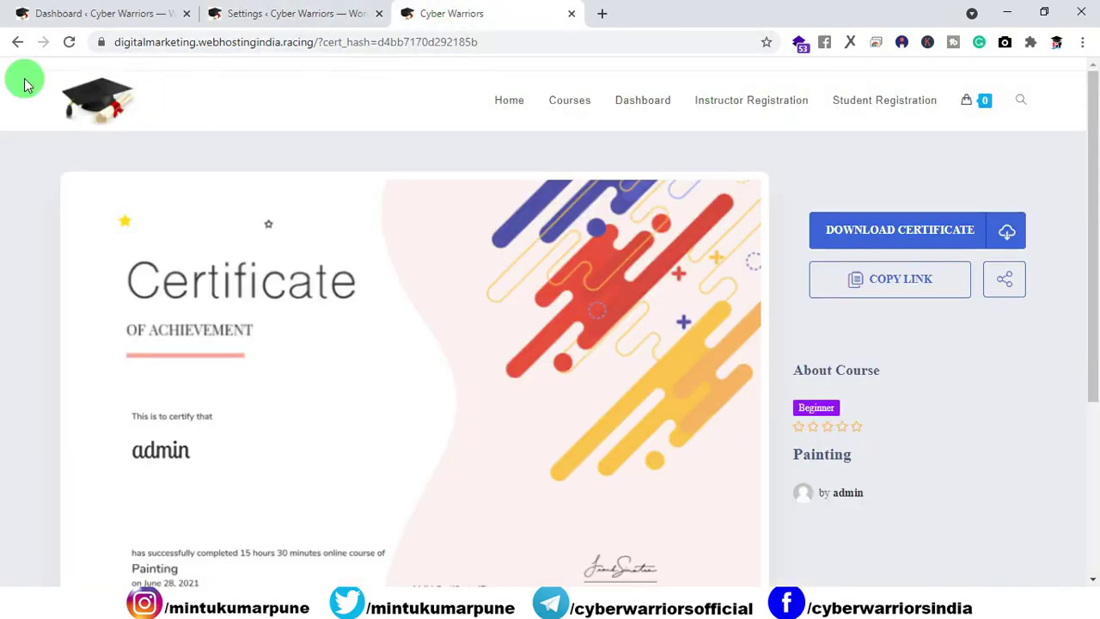
pyautogui.click(17, 43)
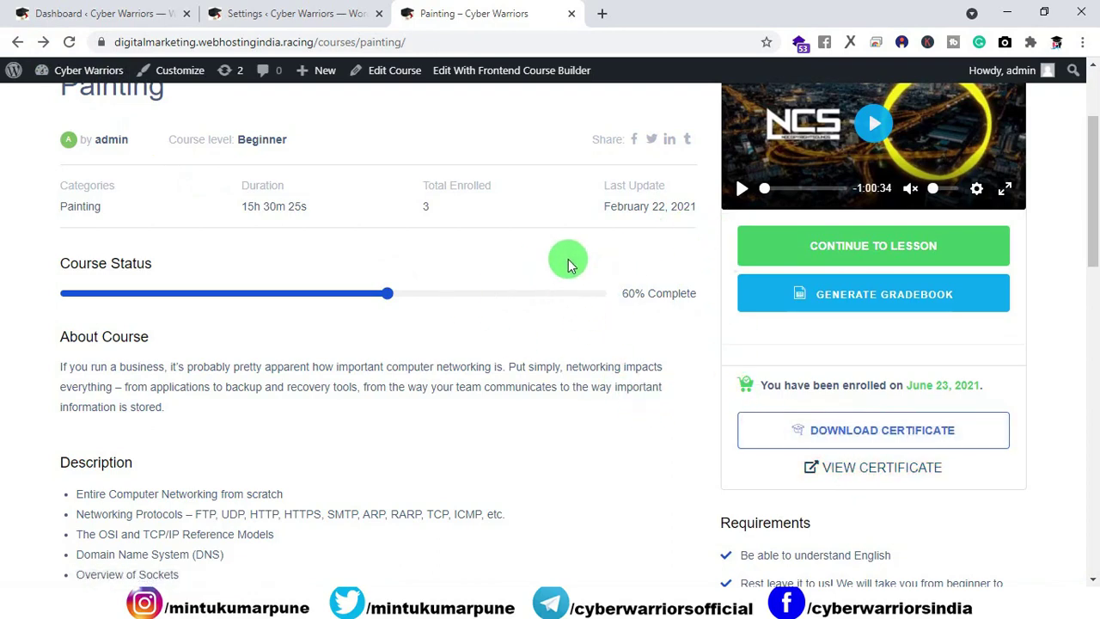
pyautogui.click(834, 469)
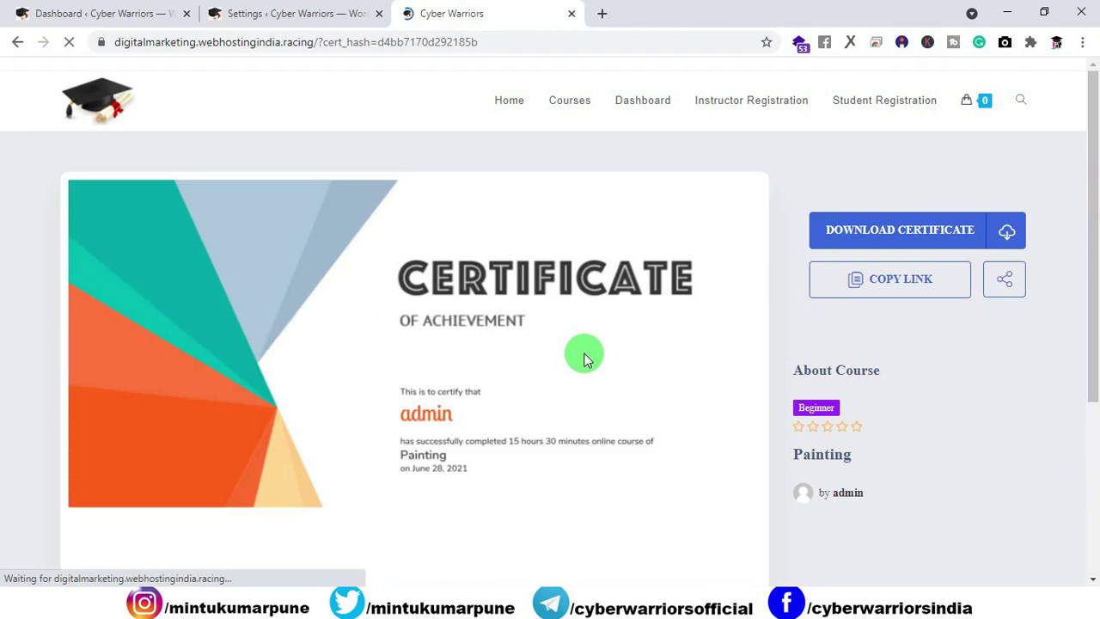
pyautogui.scroll(-2, 430, 327)
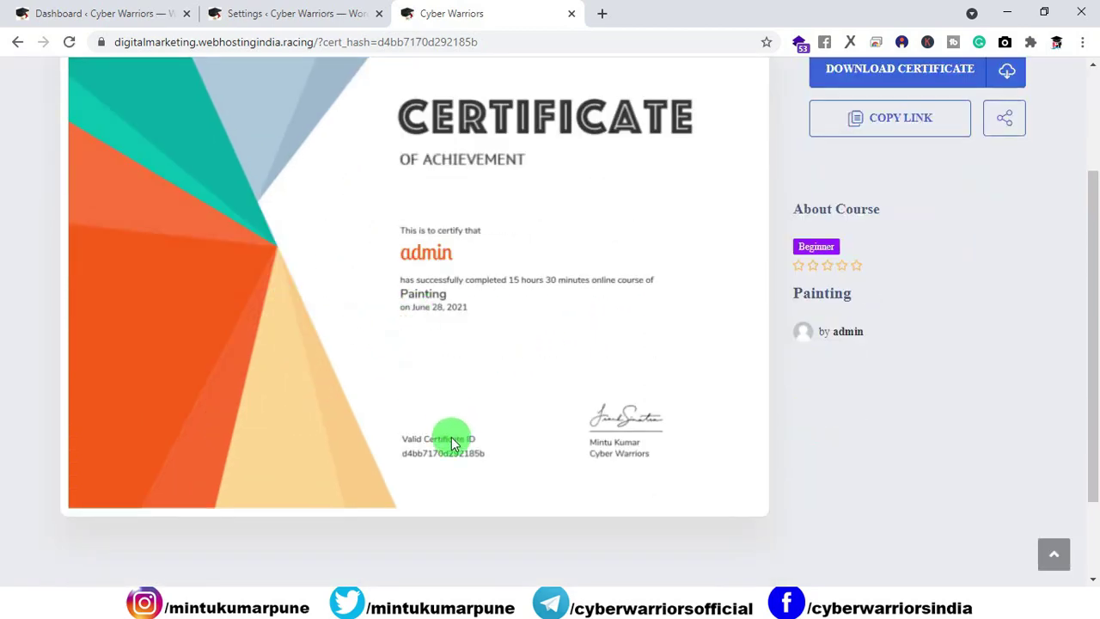
# Step: Return to the certificate preview and bring up its PDF/JPG download options
pyautogui.click(297, 14)
pyautogui.scroll(2, 481, 232)
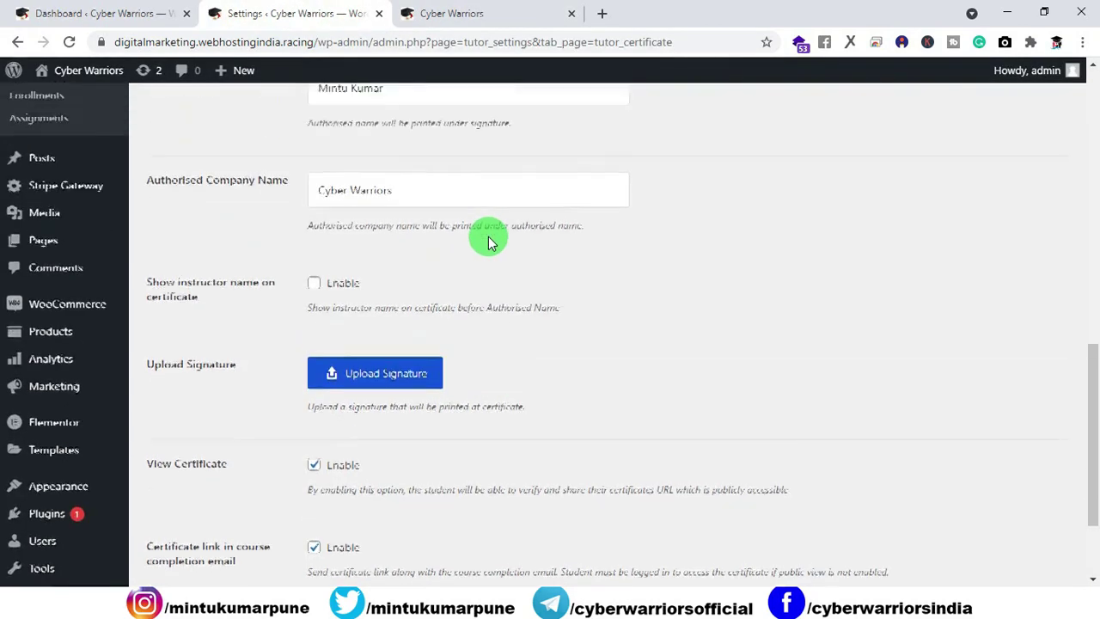
pyautogui.scroll(10, 487, 241)
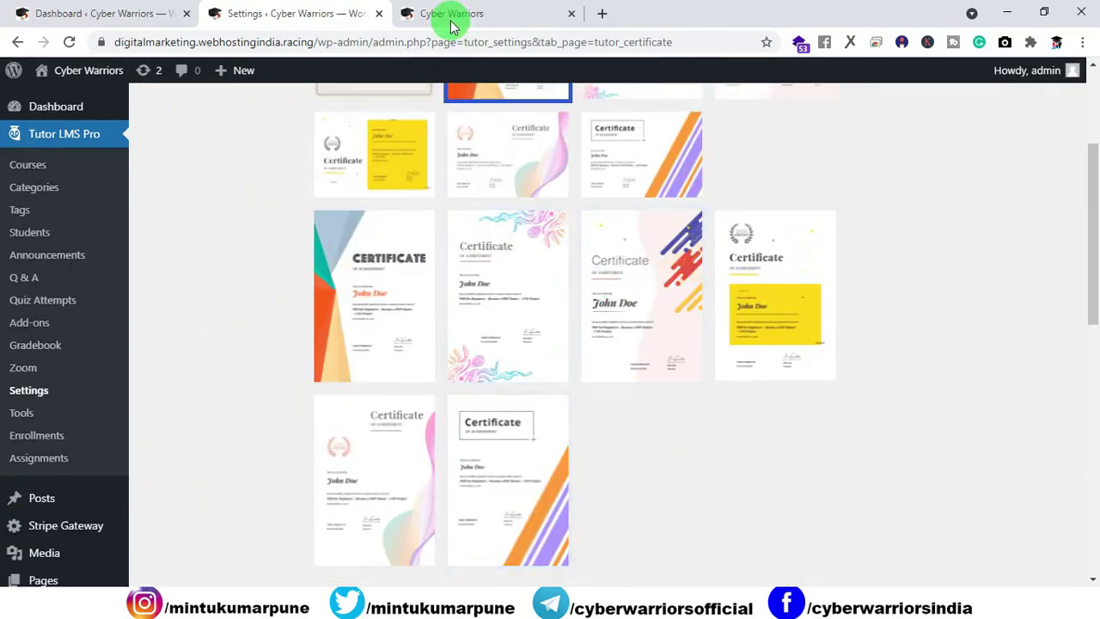
pyautogui.click(454, 26)
pyautogui.scroll(2, 569, 208)
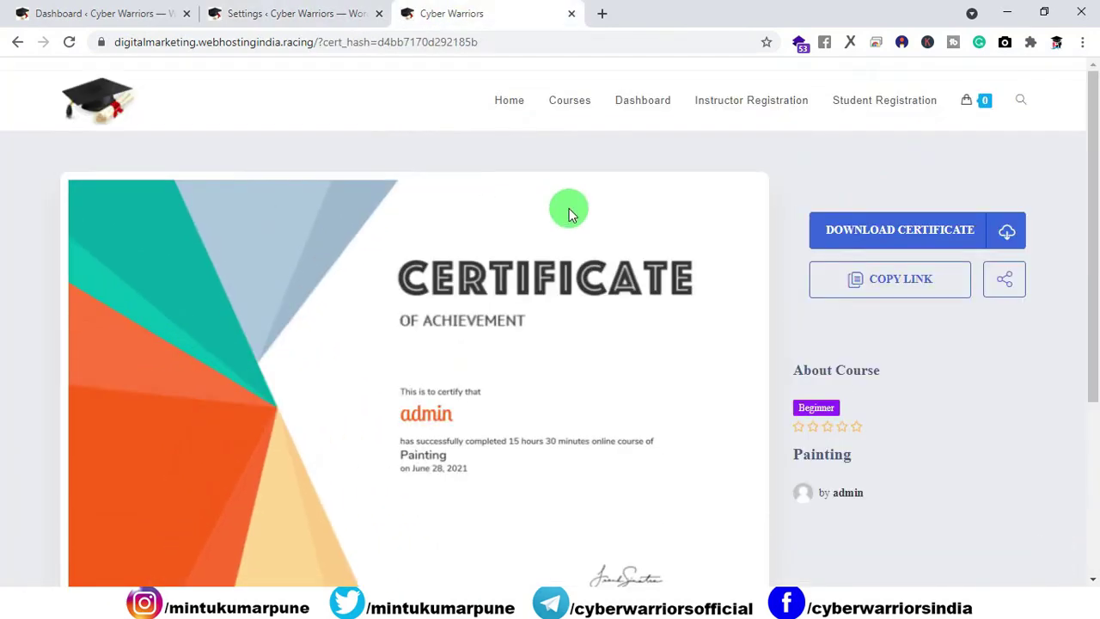
pyautogui.click(866, 239)
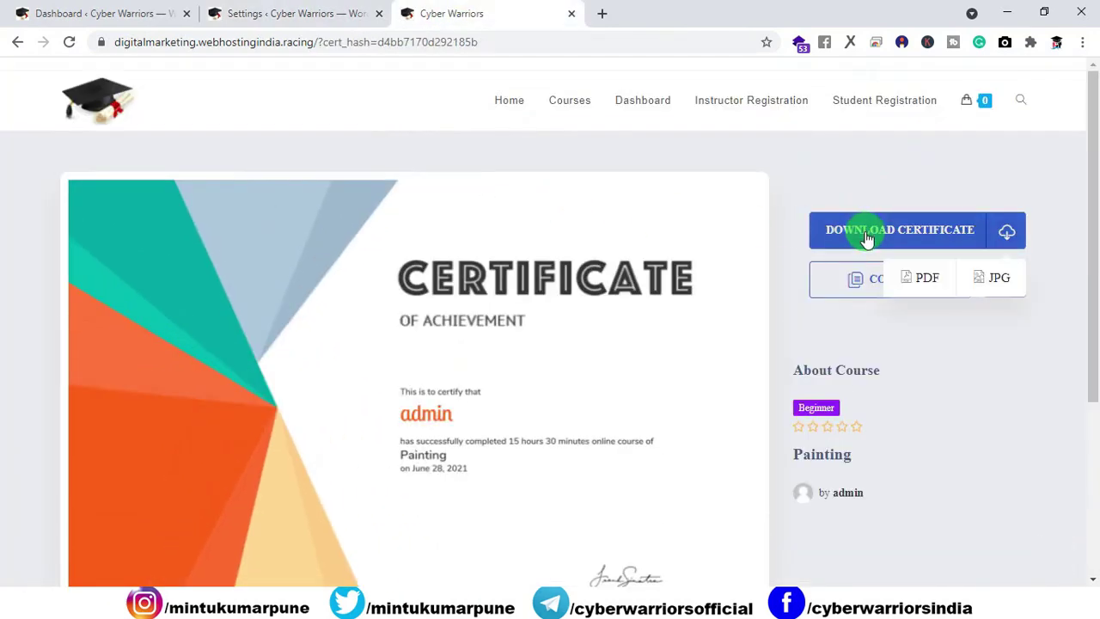
# Step: Download the Painting certificate as a PDF, review it, then close the PDF and certificate tabs
pyautogui.click(927, 279)
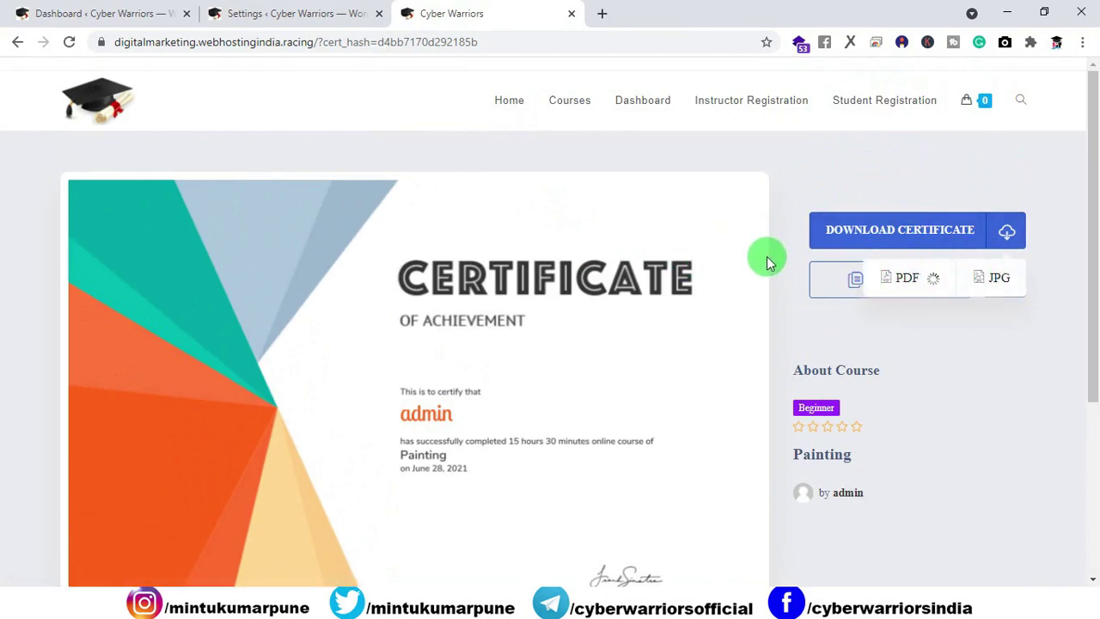
pyautogui.click(100, 567)
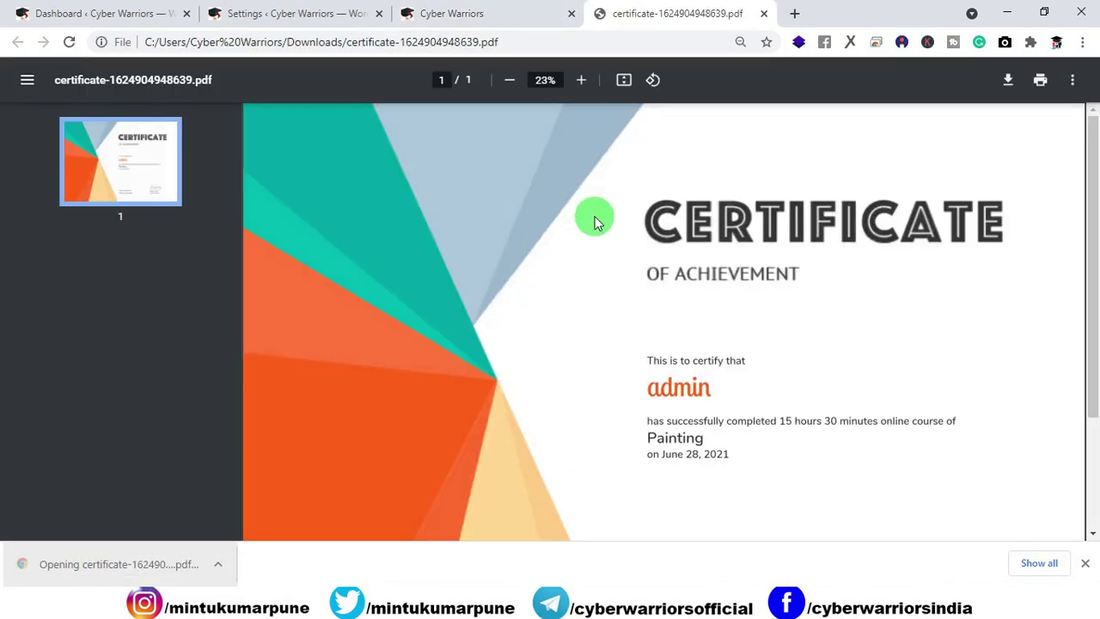
pyautogui.scroll(-2, 730, 277)
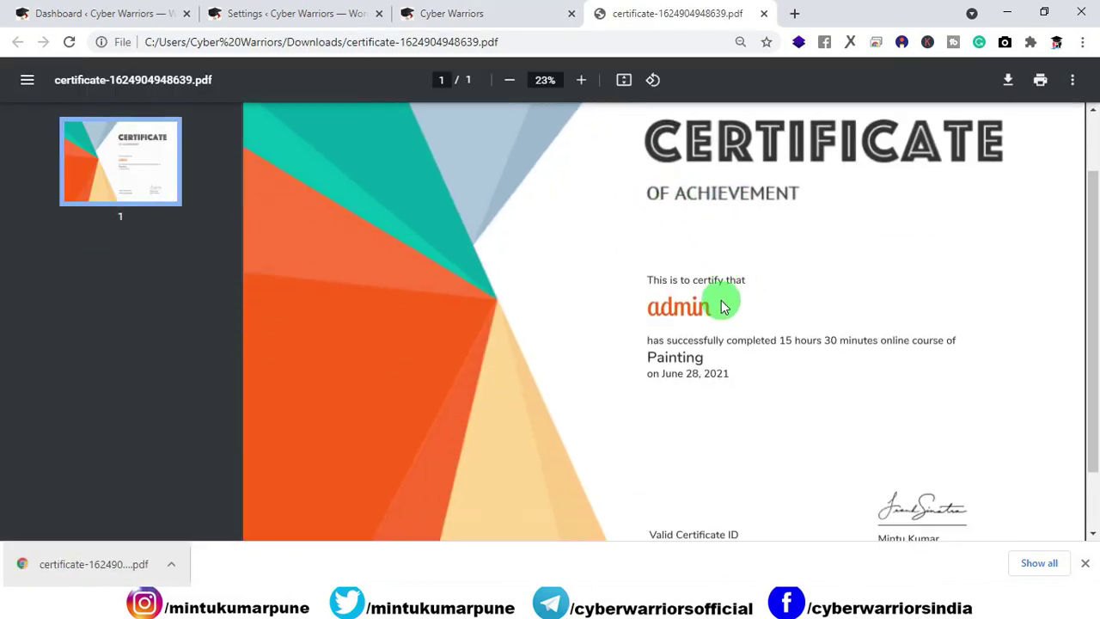
pyautogui.scroll(-2, 721, 299)
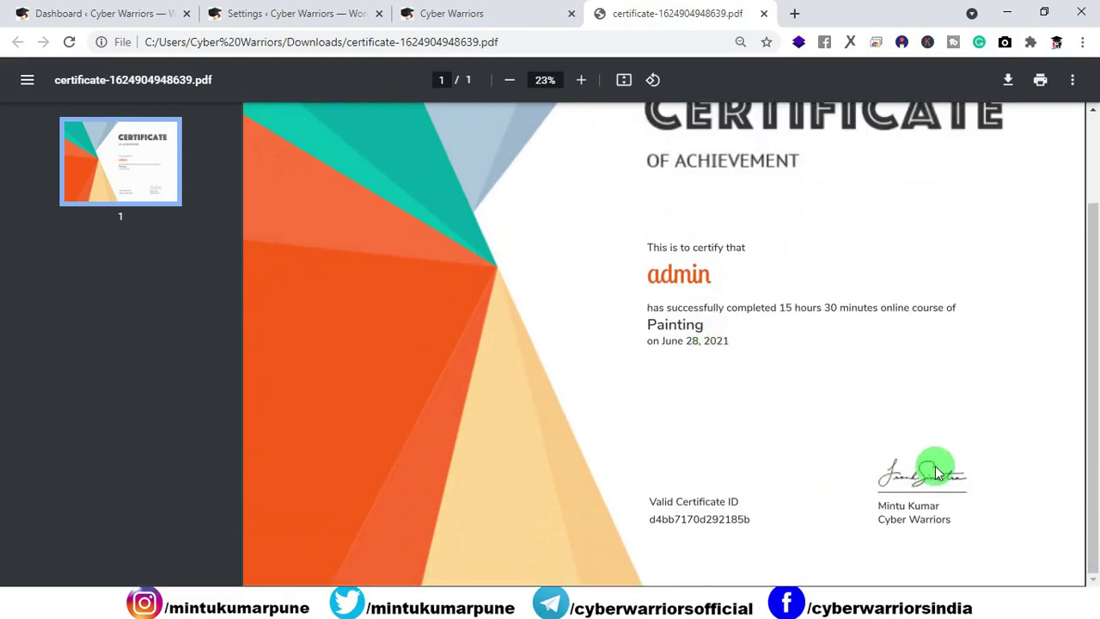
pyautogui.scroll(3, 795, 343)
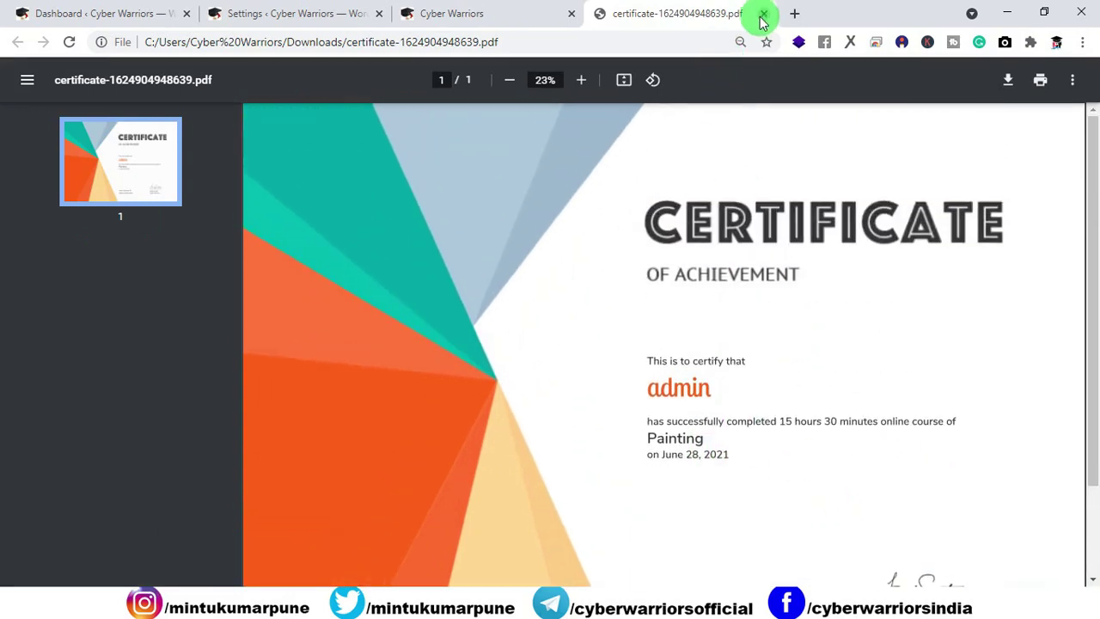
pyautogui.click(763, 16)
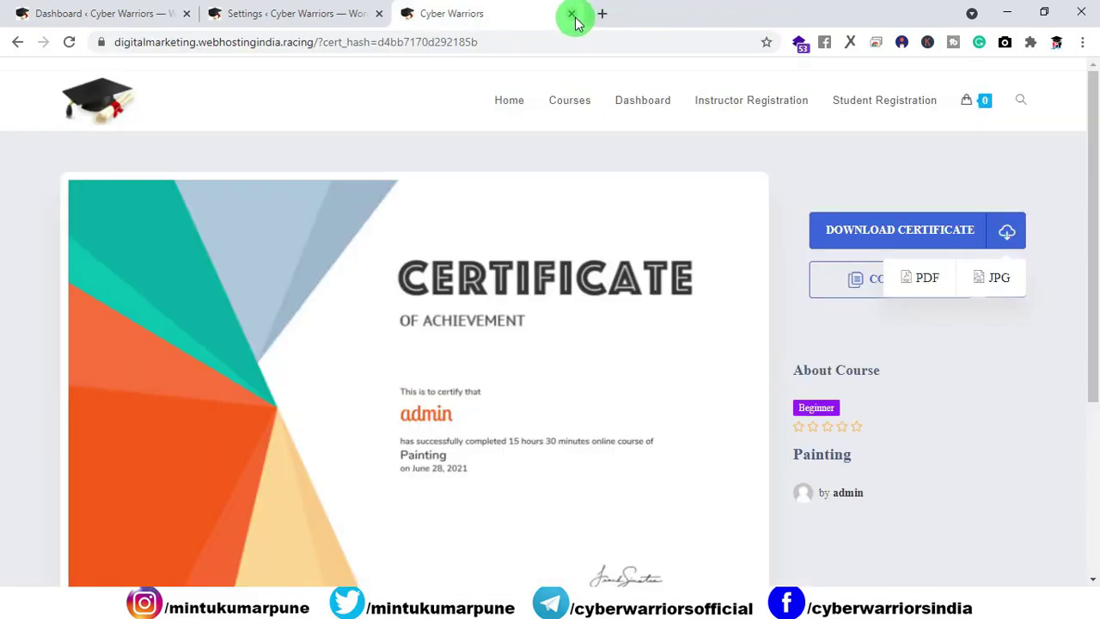
pyautogui.click(573, 15)
# Step: From the Dashboard go to Tutor LMS Pro > Zoom and follow the setup link to Zoom's App Marketplace
pyautogui.scroll(3, 469, 279)
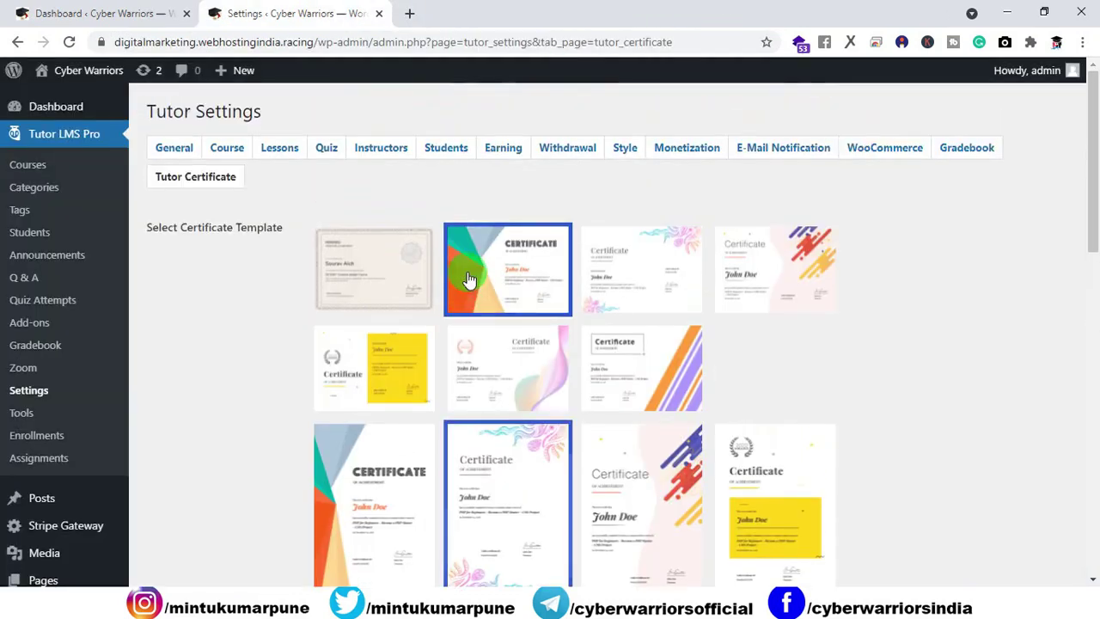
pyautogui.click(62, 105)
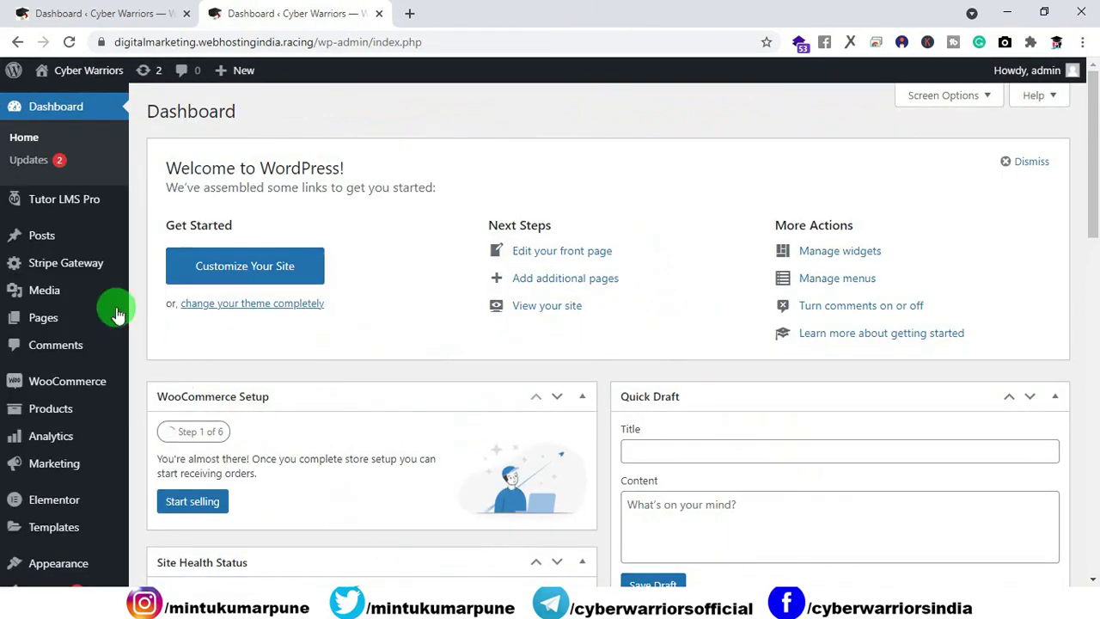
pyautogui.moveTo(50, 206)
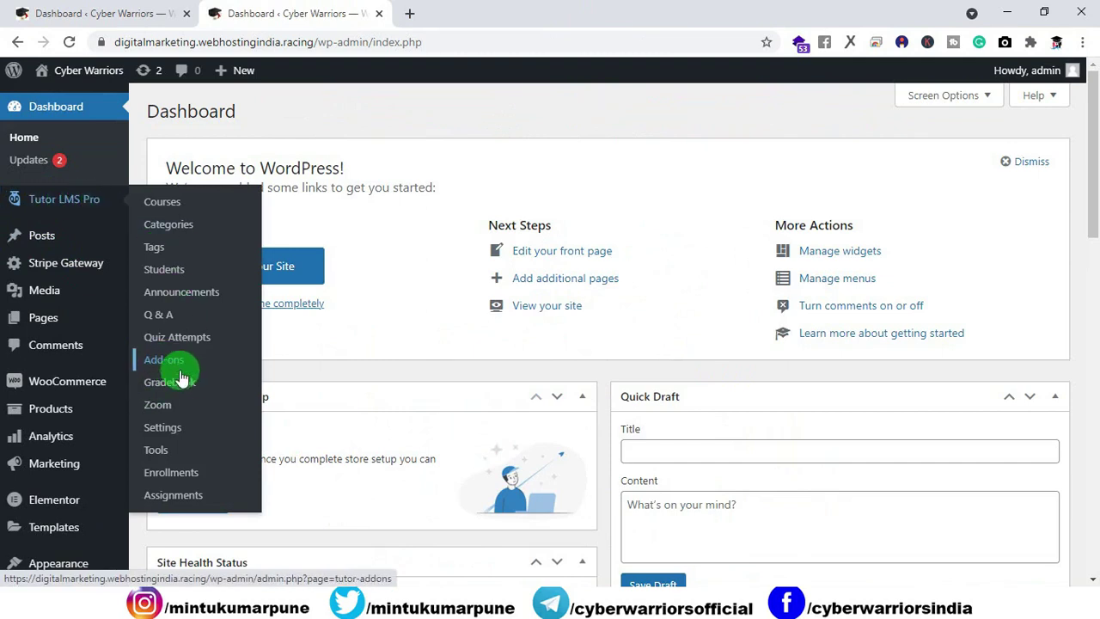
pyautogui.click(151, 410)
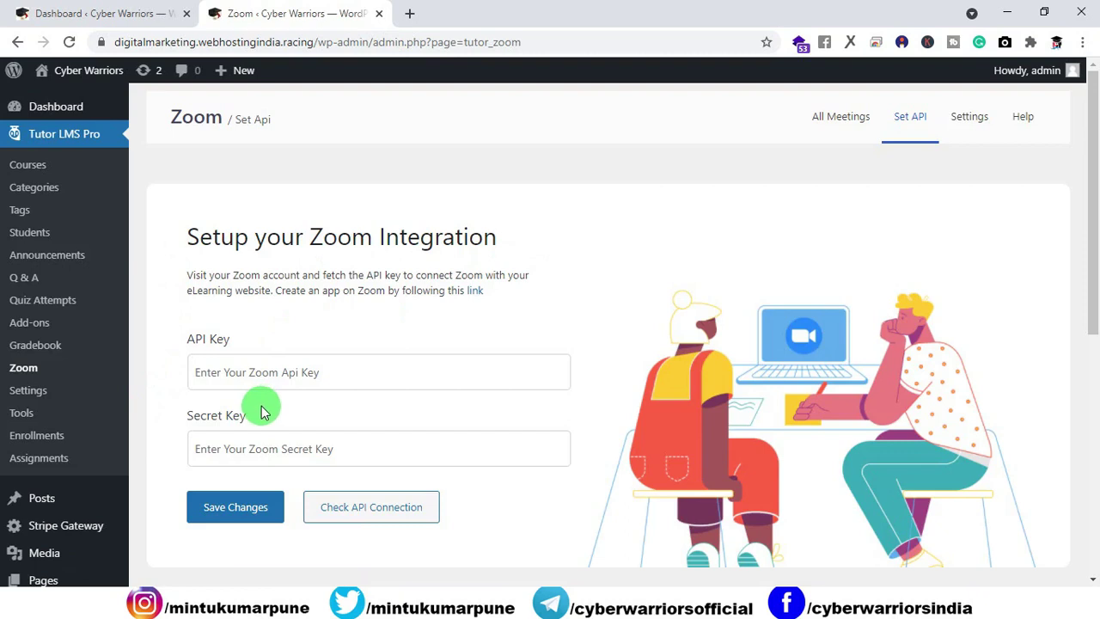
pyautogui.scroll(-2, 260, 408)
pyautogui.scroll(2, 312, 481)
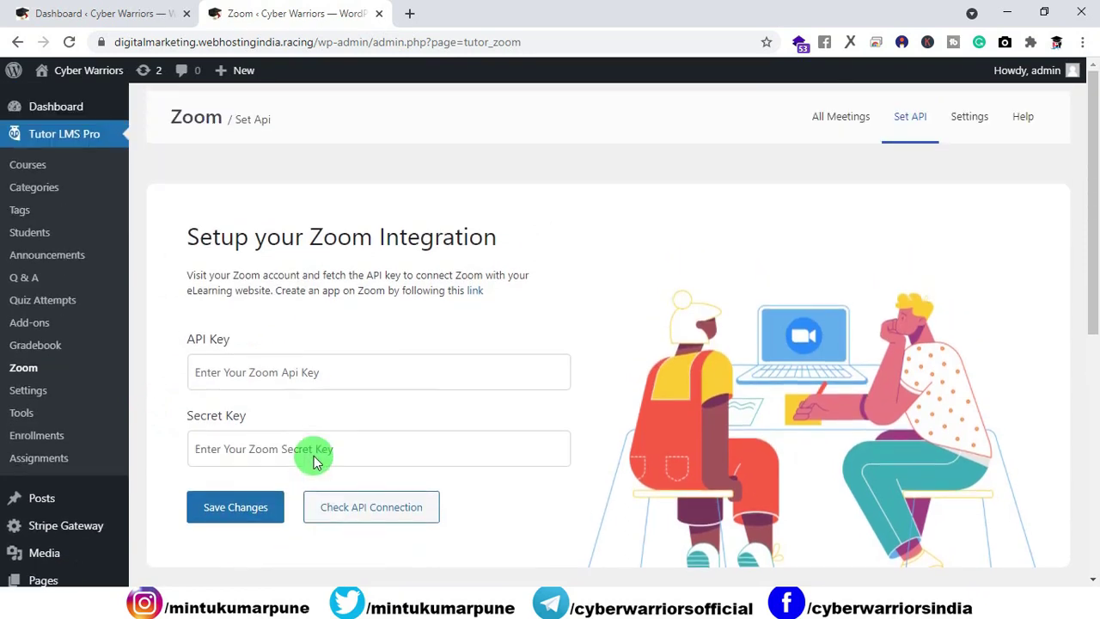
pyautogui.click(477, 297)
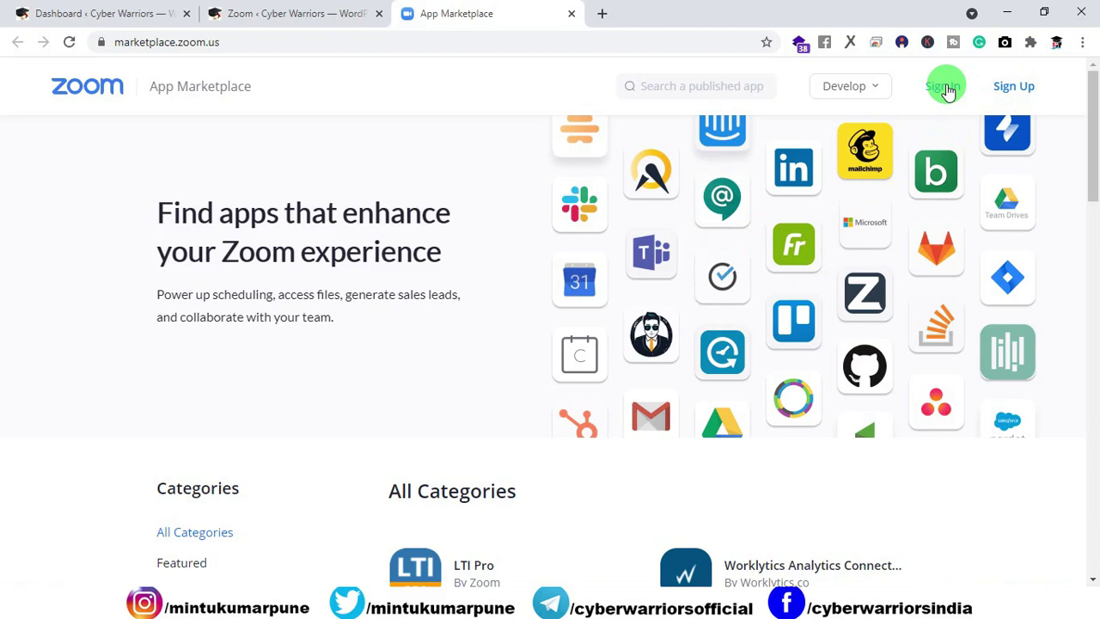
# Step: Sign up for a free Zoom account, confirming a birth month, day and year and submitting the e-mail address
pyautogui.click(866, 88)
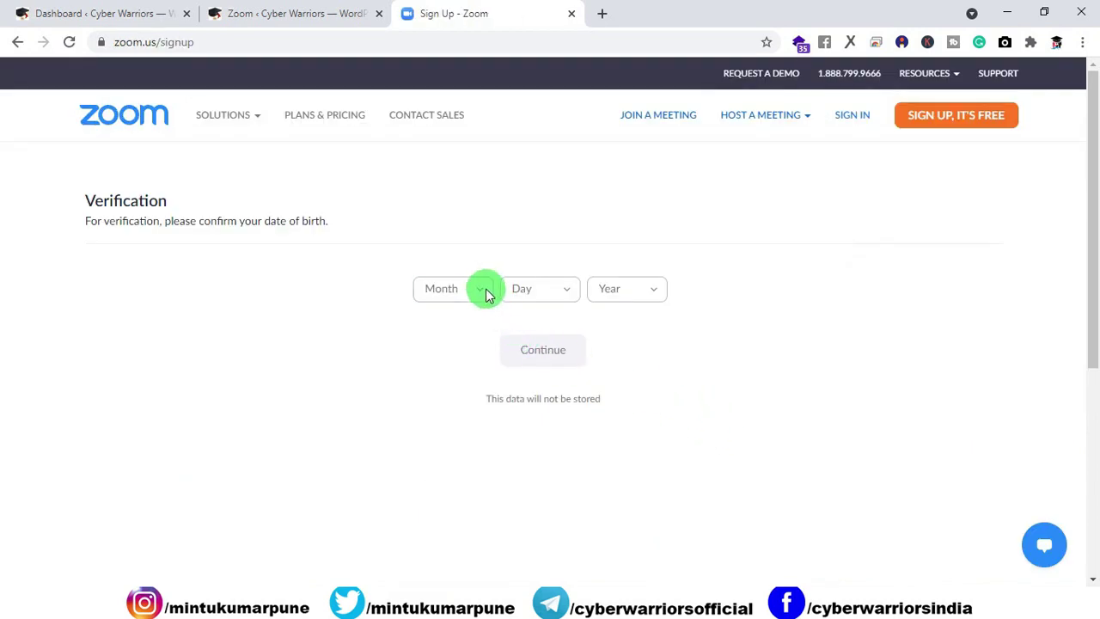
pyautogui.click(486, 291)
pyautogui.scroll(-2, 453, 473)
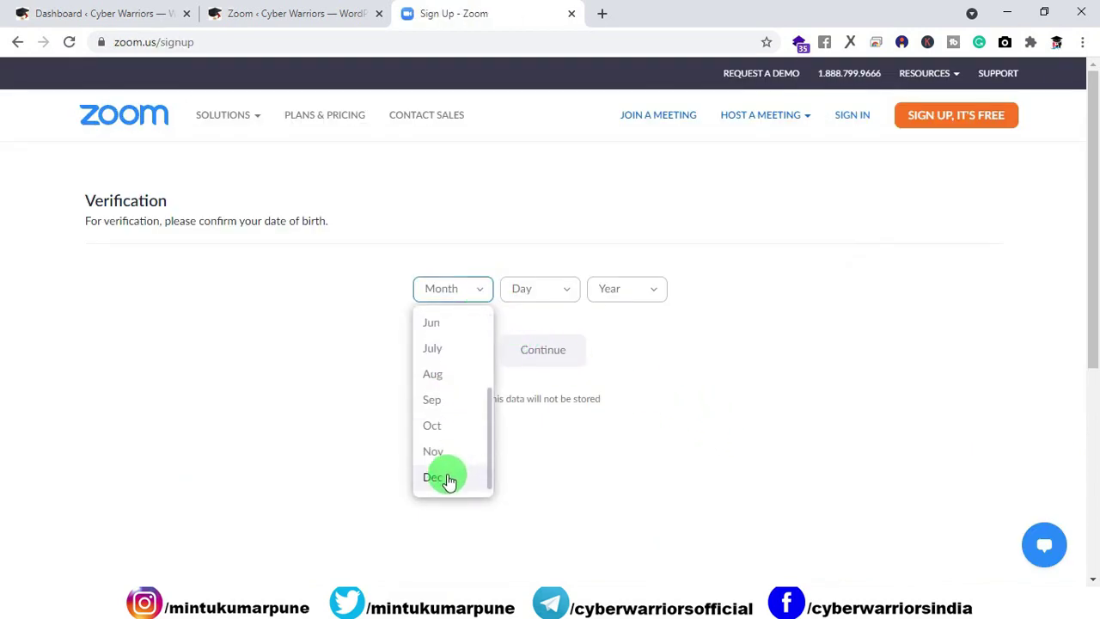
pyautogui.click(448, 481)
pyautogui.click(545, 292)
pyautogui.scroll(-4, 530, 391)
pyautogui.scroll(-3, 533, 409)
pyautogui.click(521, 481)
pyautogui.click(625, 283)
pyautogui.scroll(2, 622, 349)
pyautogui.click(622, 344)
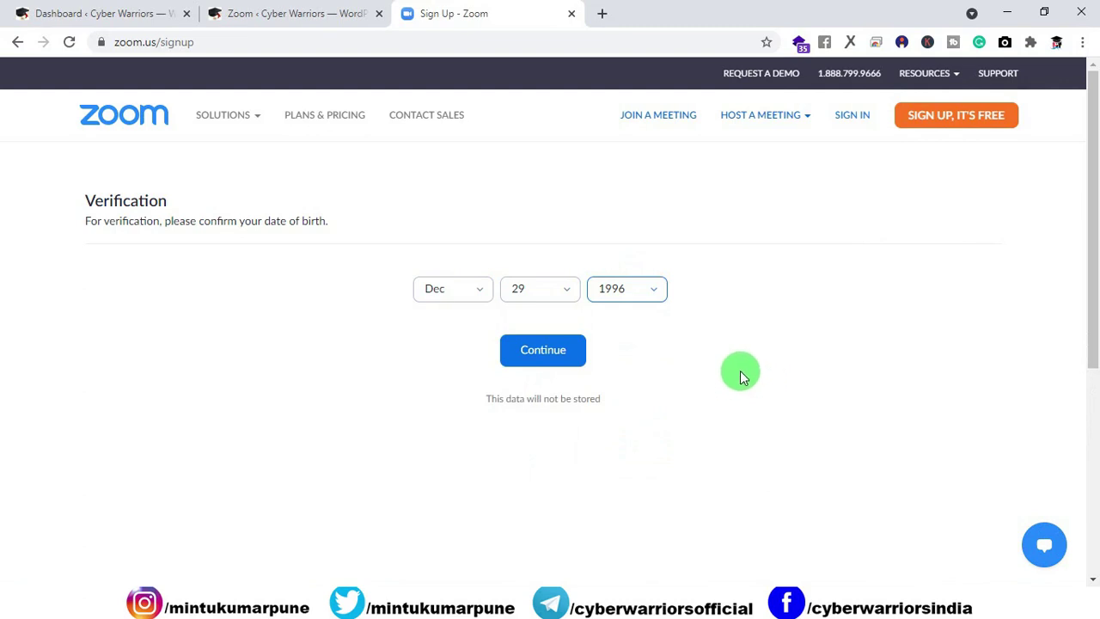
pyautogui.click(566, 366)
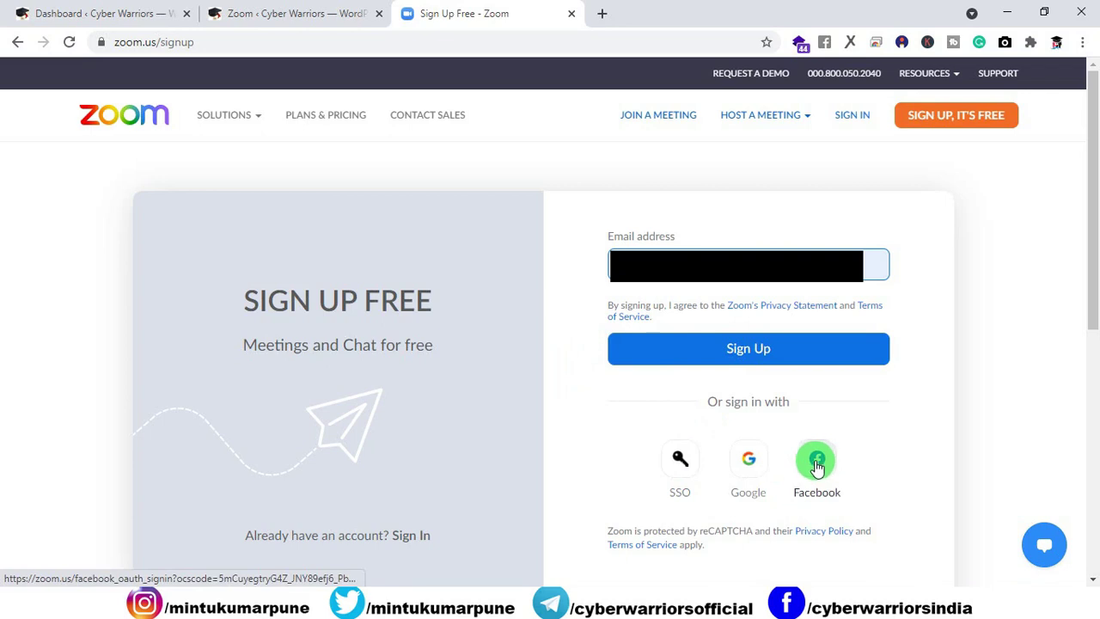
pyautogui.click(754, 351)
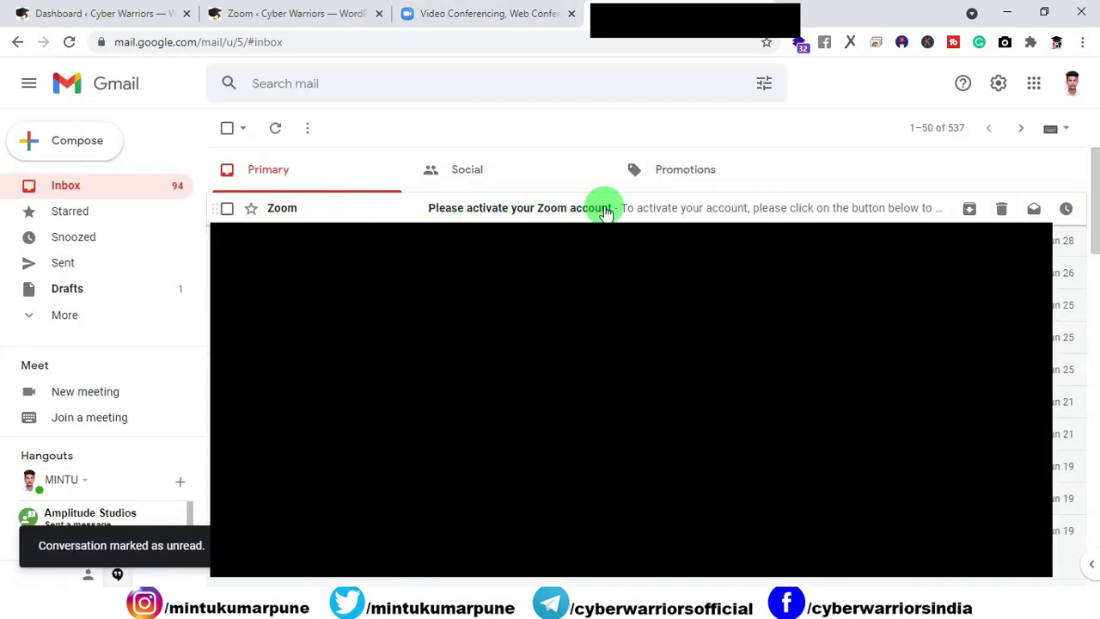
# Step: Open the 'Please activate your Zoom account' email and use its Activate Account link
pyautogui.click(439, 214)
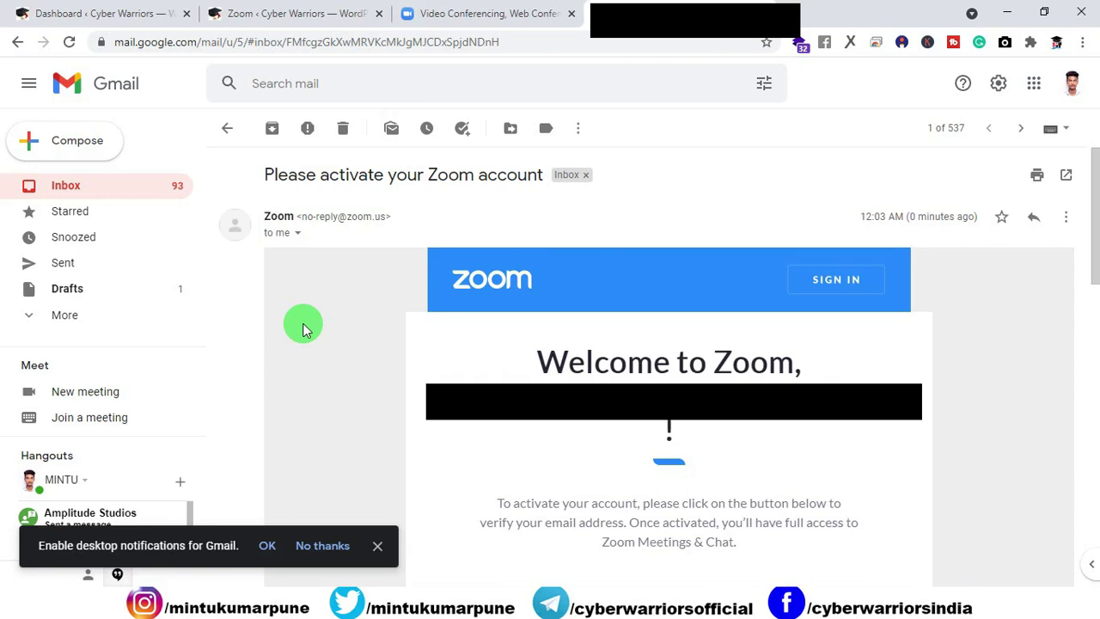
pyautogui.scroll(-4, 303, 329)
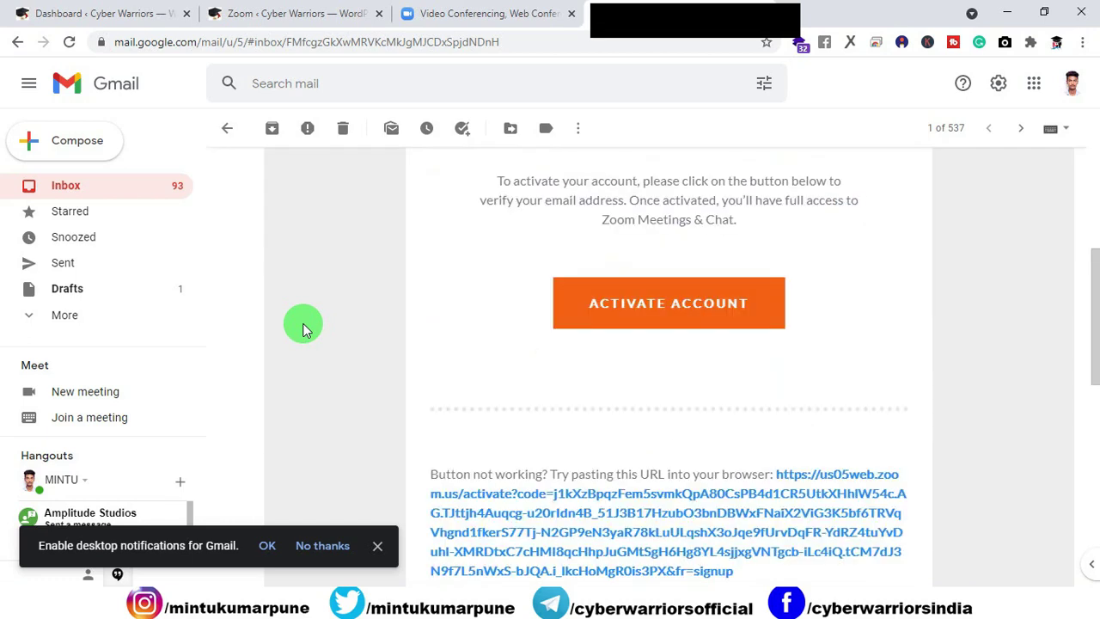
pyautogui.click(637, 313)
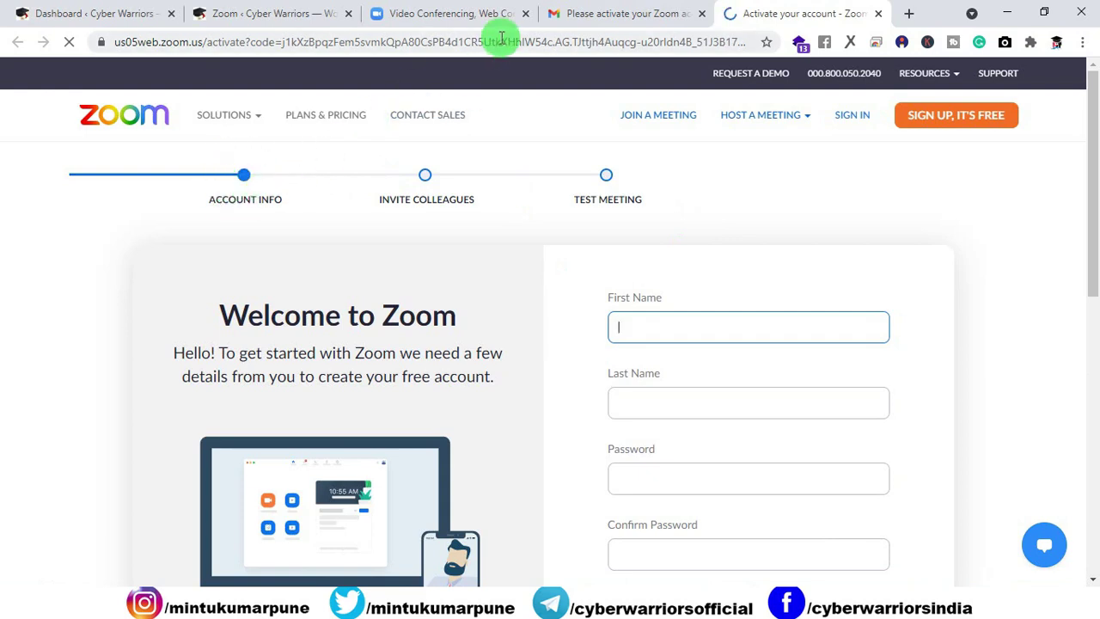
# Step: Close the leftover sign-up and email tabs, pass the robot check, and submit the account details
pyautogui.click(526, 15)
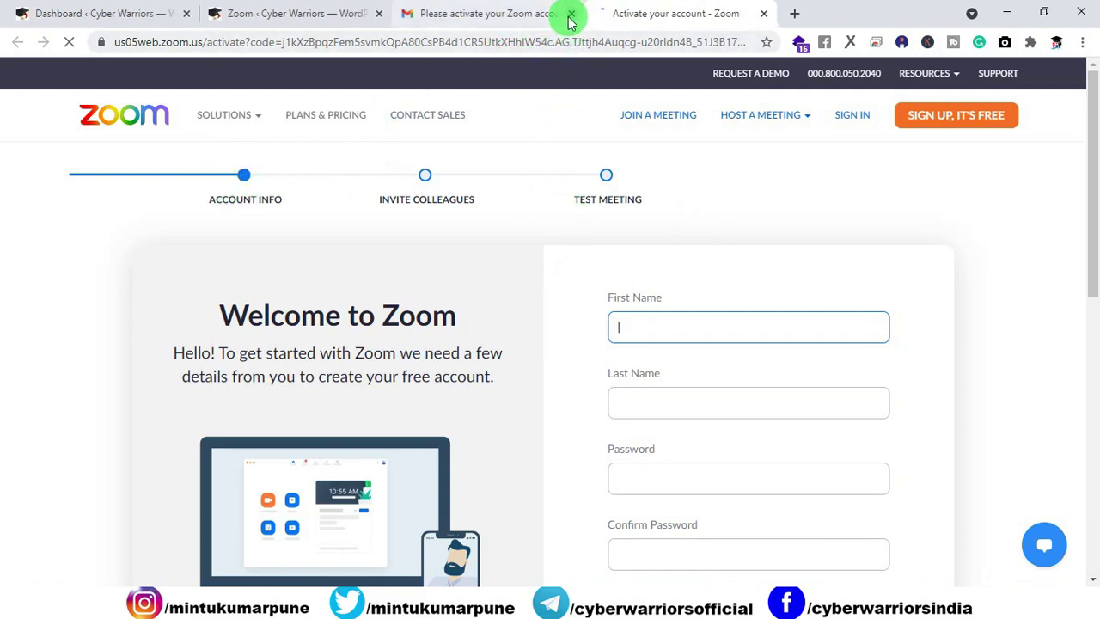
pyautogui.click(567, 15)
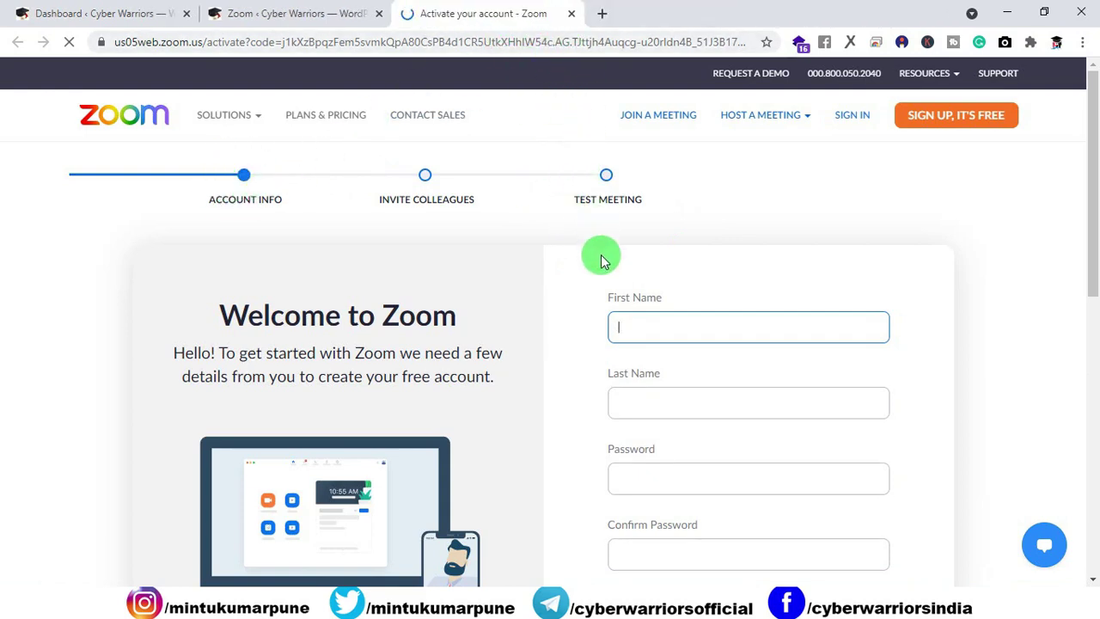
pyautogui.scroll(-4, 601, 258)
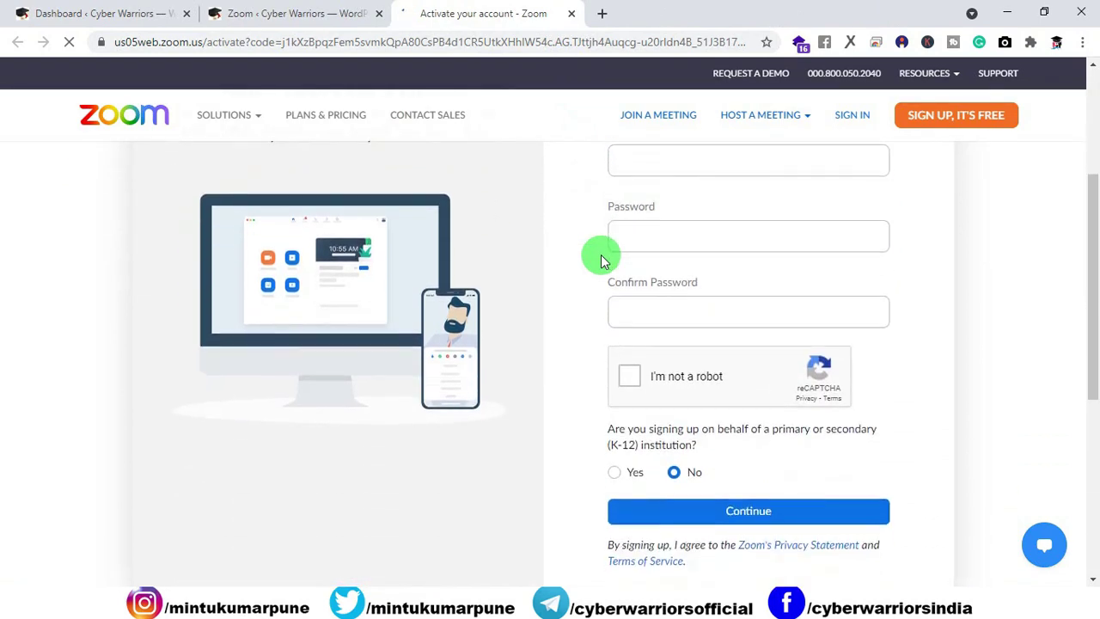
pyautogui.scroll(4, 600, 255)
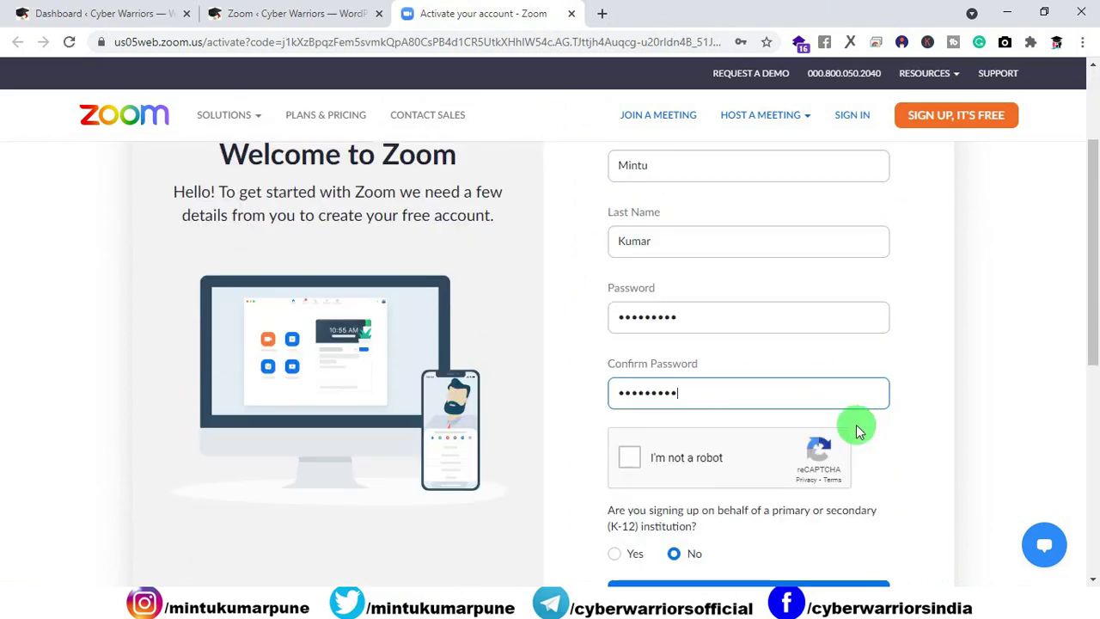
pyautogui.click(646, 467)
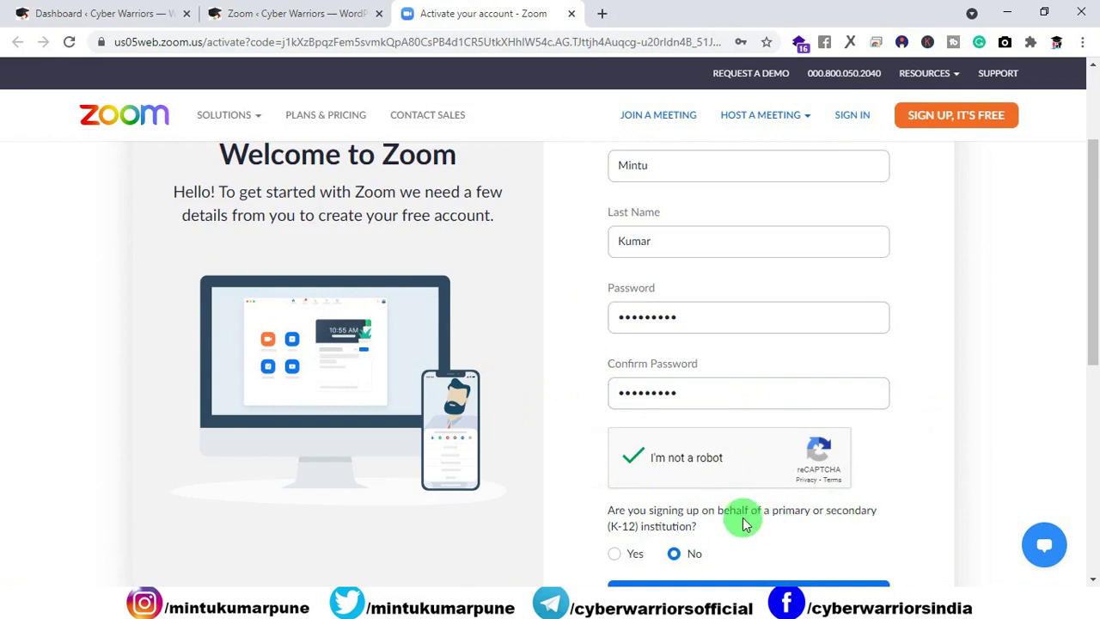
pyautogui.scroll(-1, 711, 496)
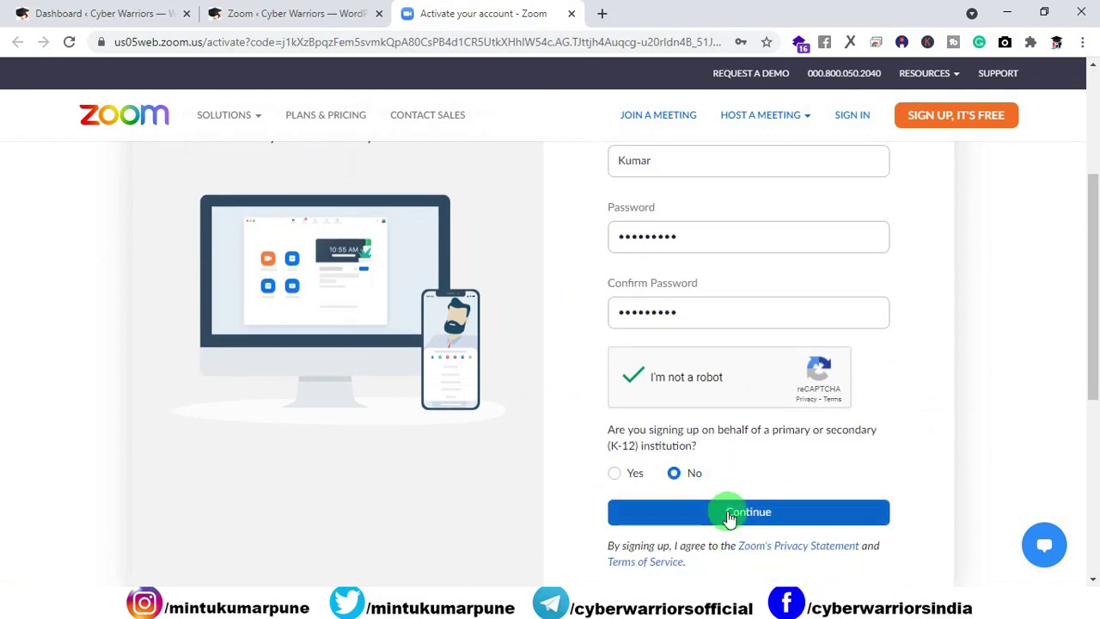
pyautogui.click(729, 516)
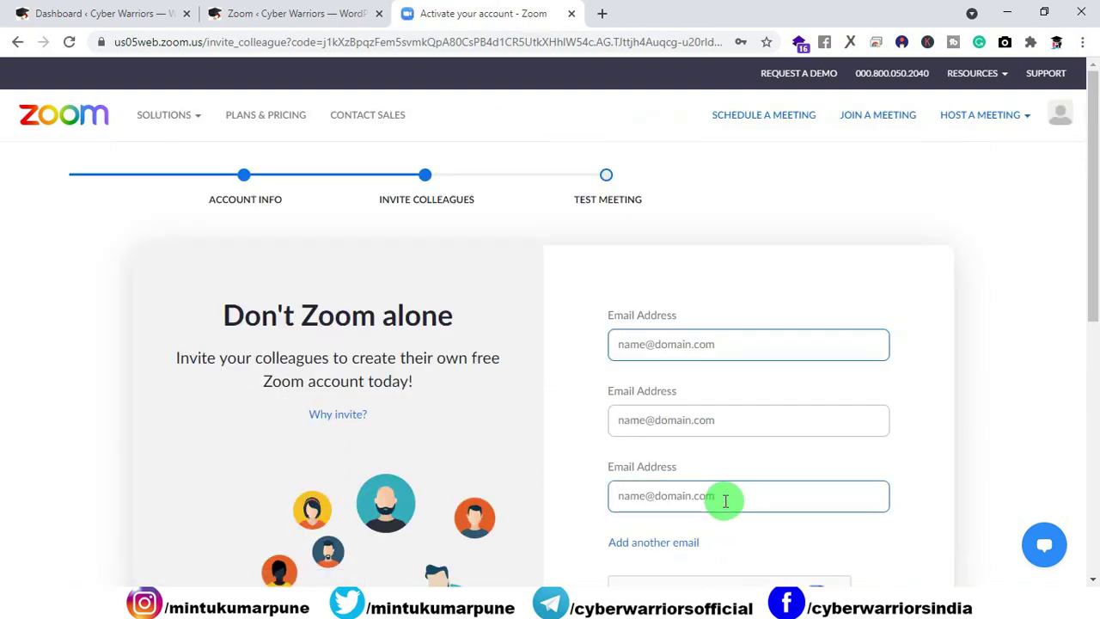
# Step: Skip the Invite colleagues step to reach the Test Meeting page
pyautogui.scroll(-5, 725, 496)
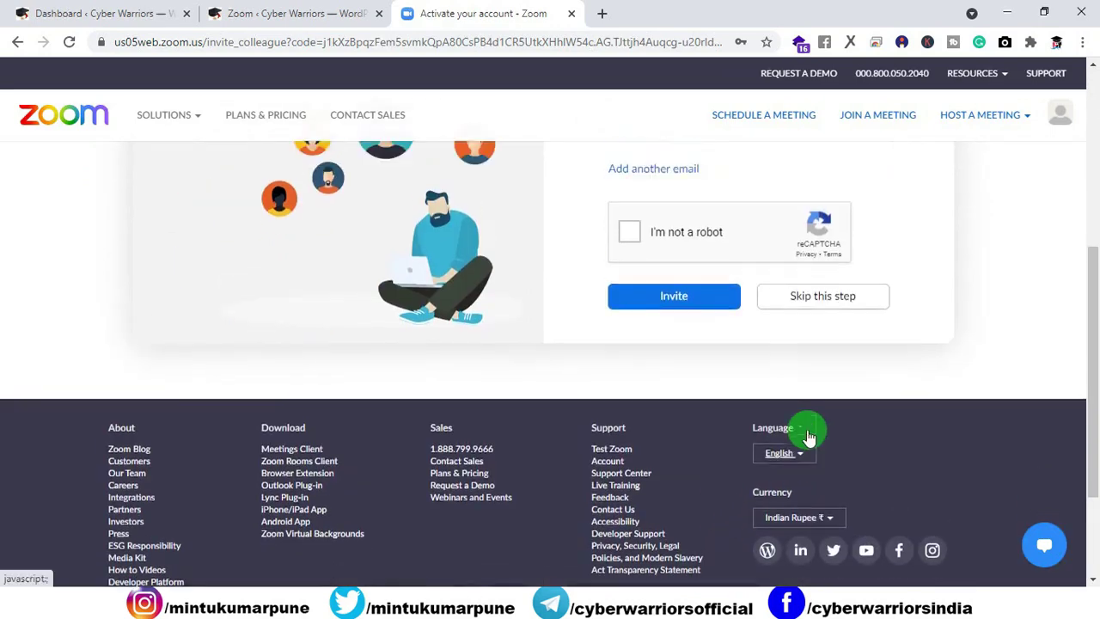
pyautogui.scroll(2, 808, 436)
pyautogui.click(823, 429)
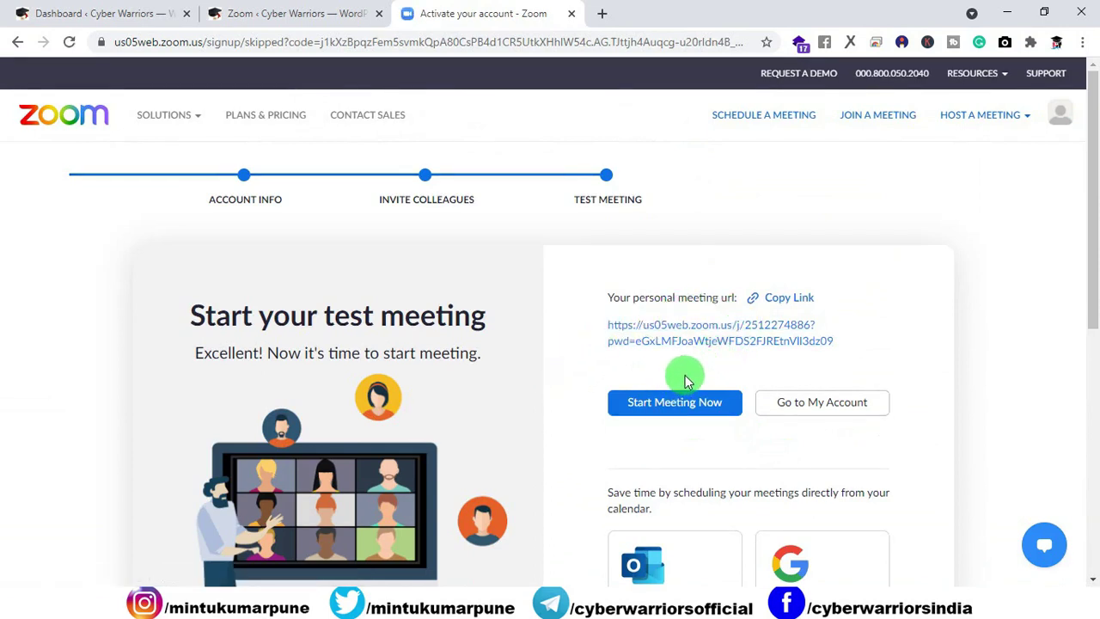
# Step: Close the account activation tab and go to Sign In on the Zoom App Marketplace
pyautogui.scroll(-5, 688, 375)
pyautogui.scroll(4, 682, 367)
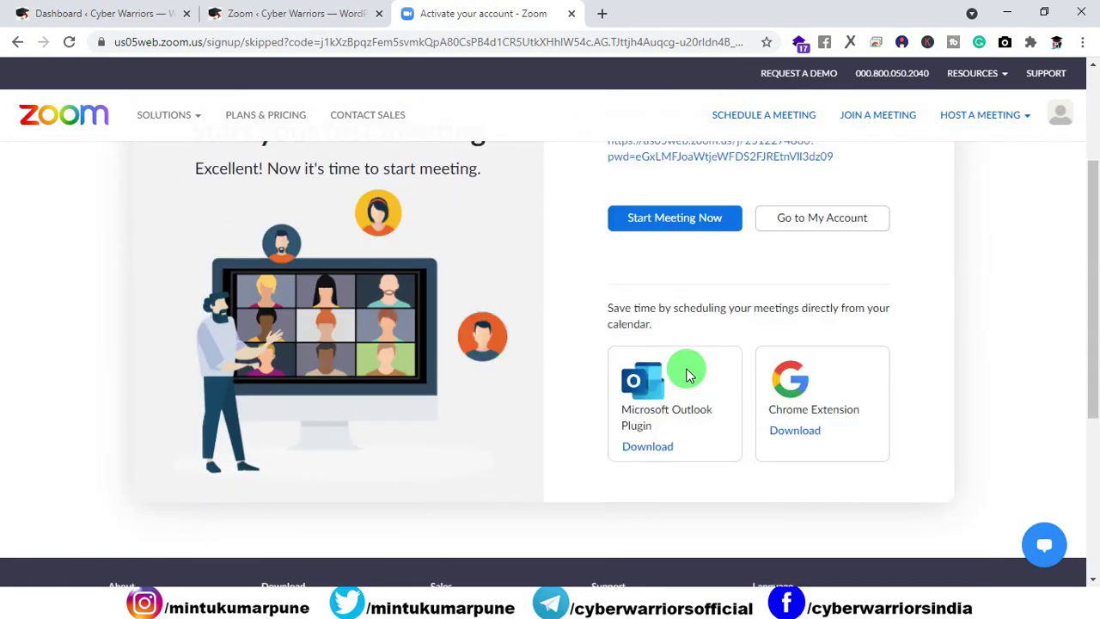
pyautogui.hotkey('ctrl', 'w')
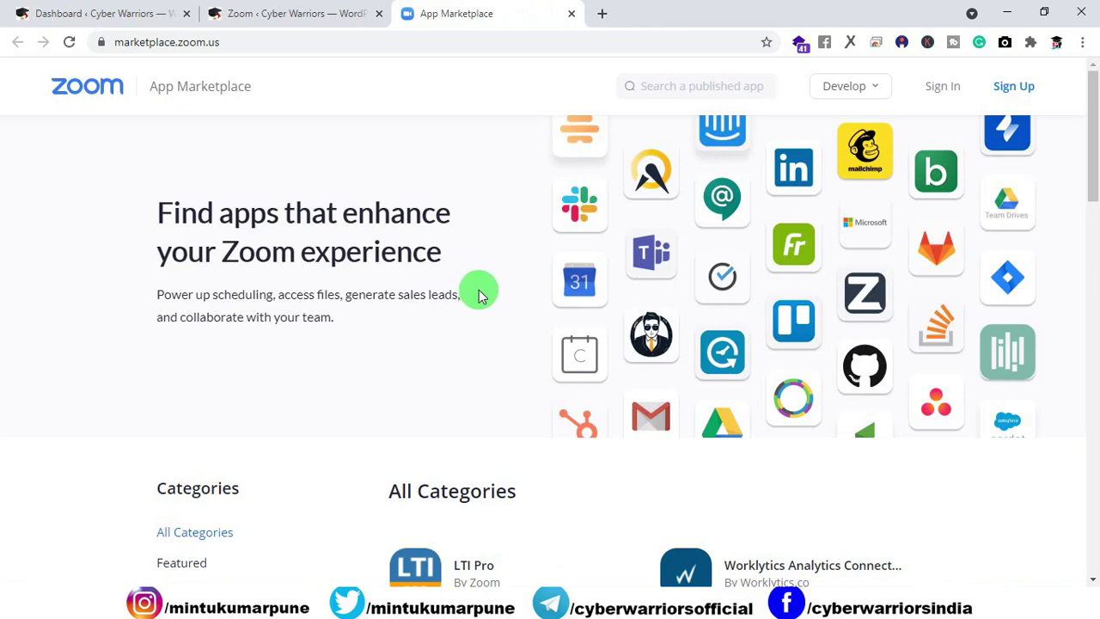
pyautogui.click(927, 91)
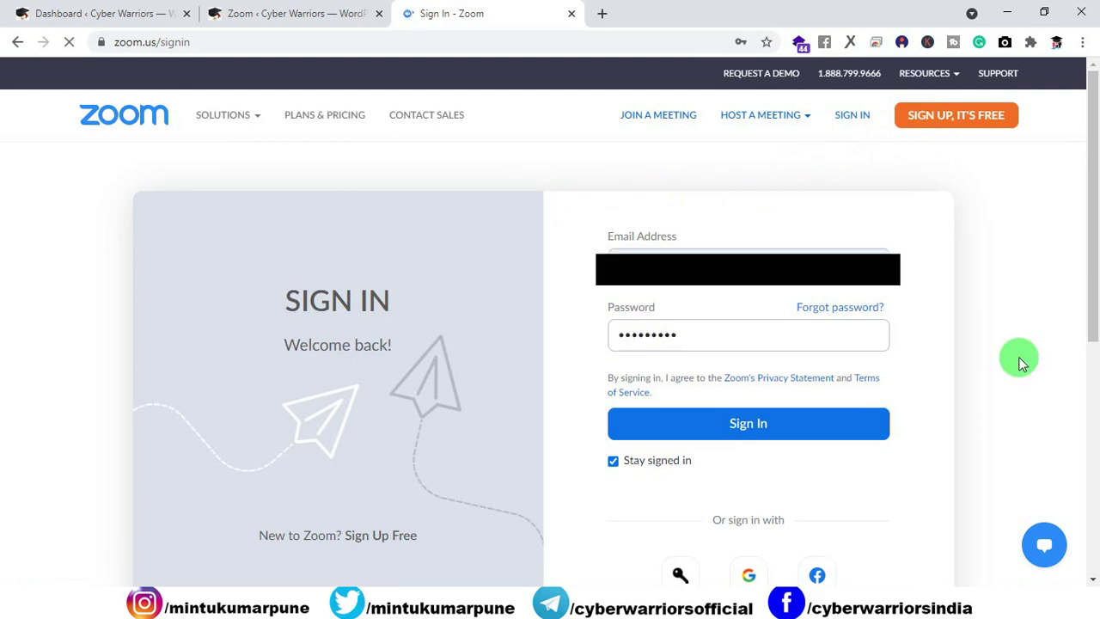
# Step: Sign in with the saved credentials and choose Develop > Build App
pyautogui.click(774, 425)
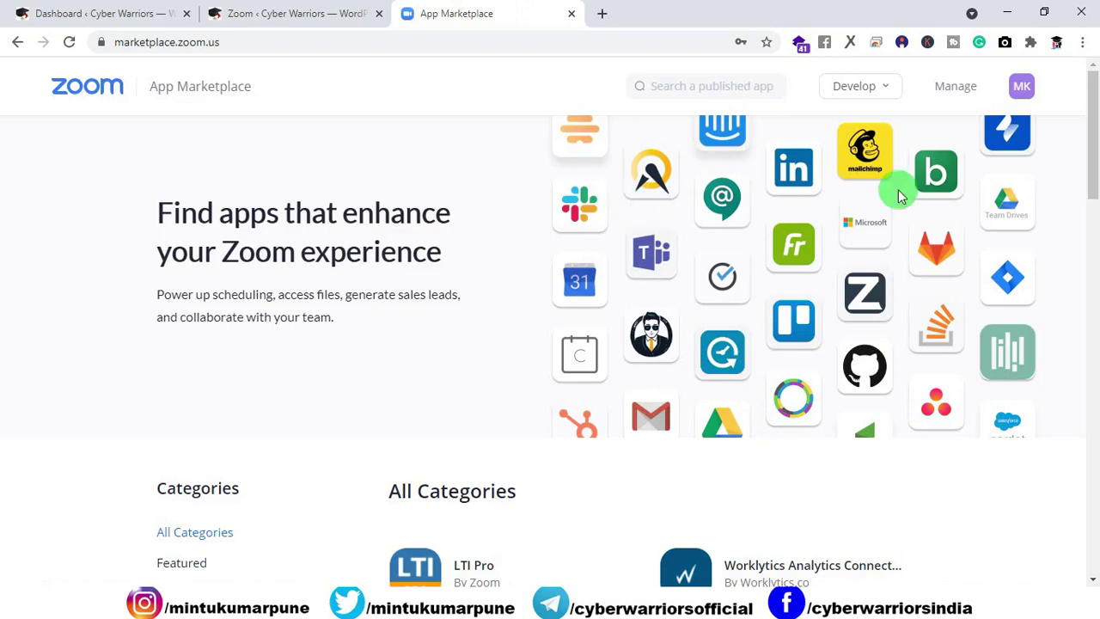
pyautogui.moveTo(1025, 91)
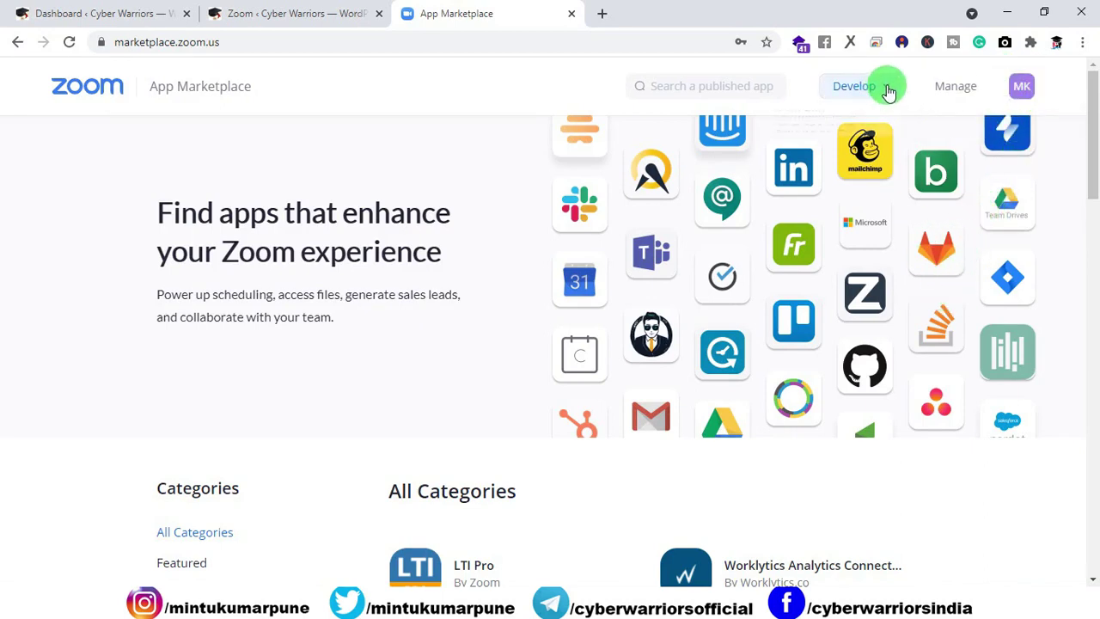
pyautogui.moveTo(888, 90)
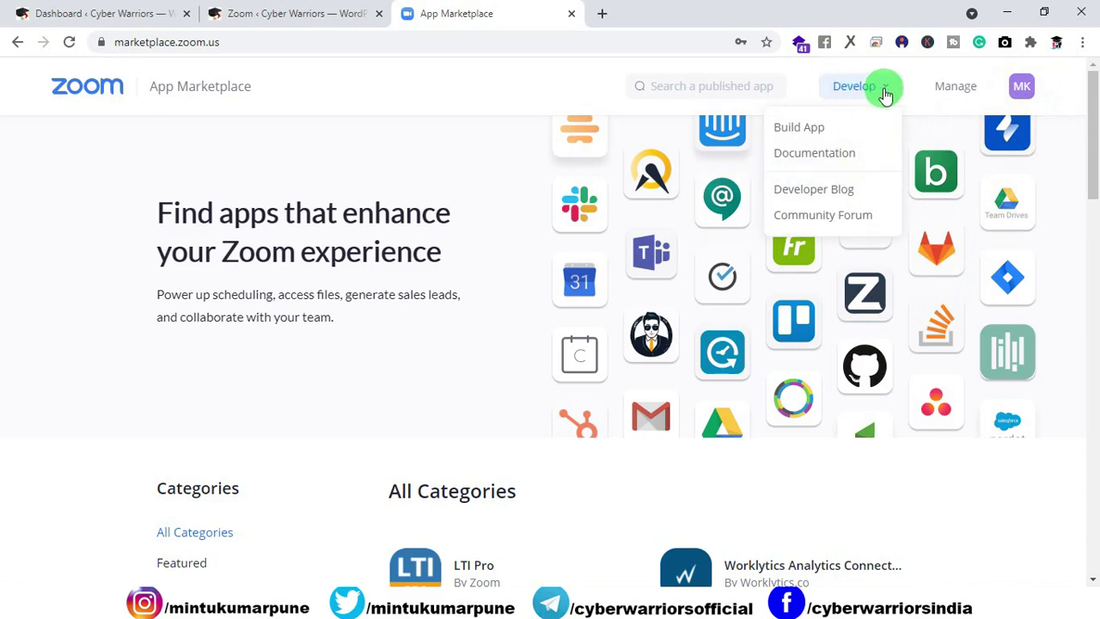
pyautogui.click(835, 84)
pyautogui.click(886, 93)
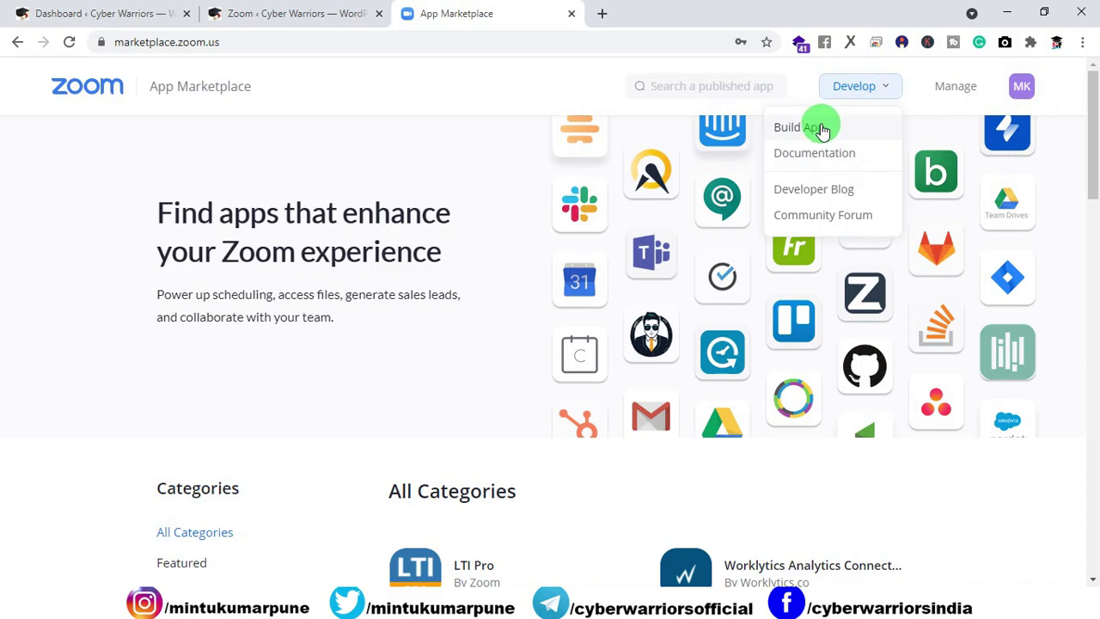
pyautogui.click(822, 128)
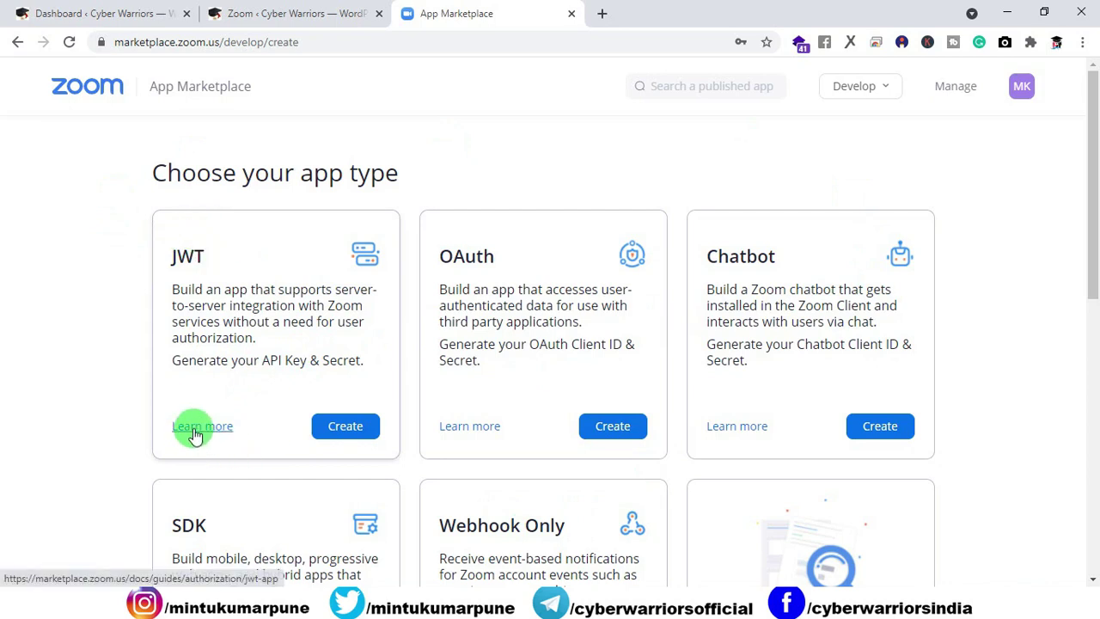
# Step: Create a new JWT app named 'tutor lms' from the JWT card
pyautogui.click(343, 428)
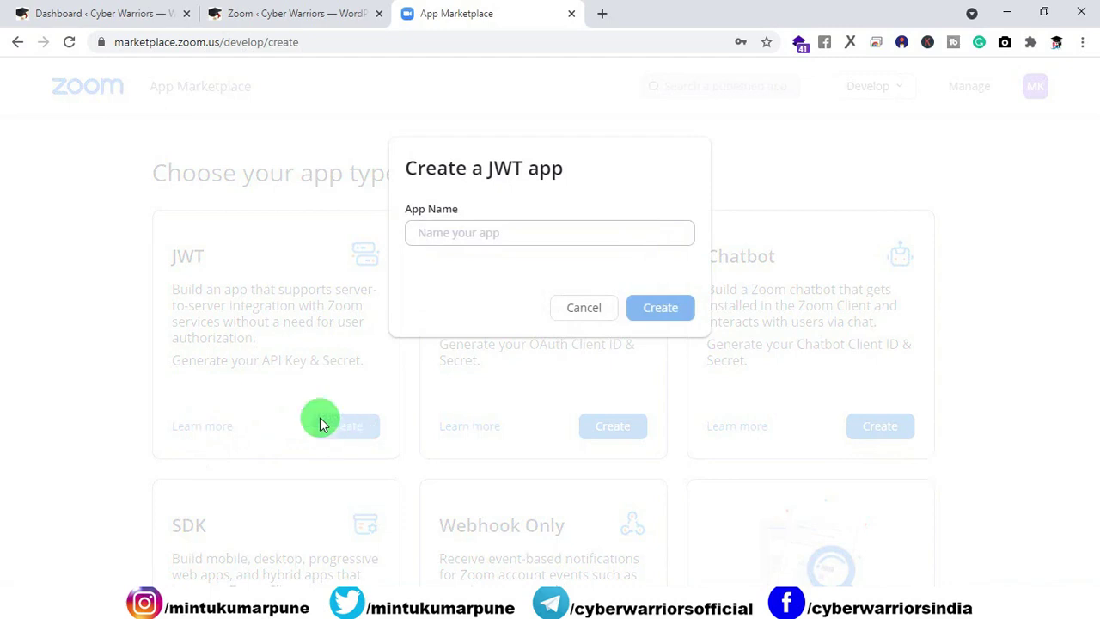
pyautogui.click(451, 243)
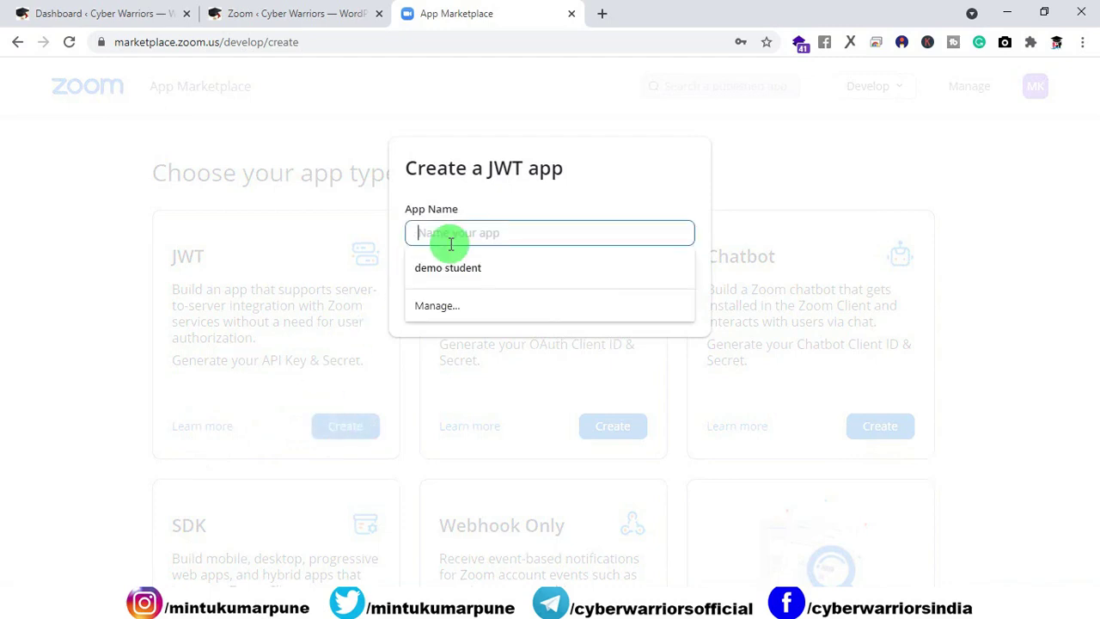
pyautogui.write('tutor lms')
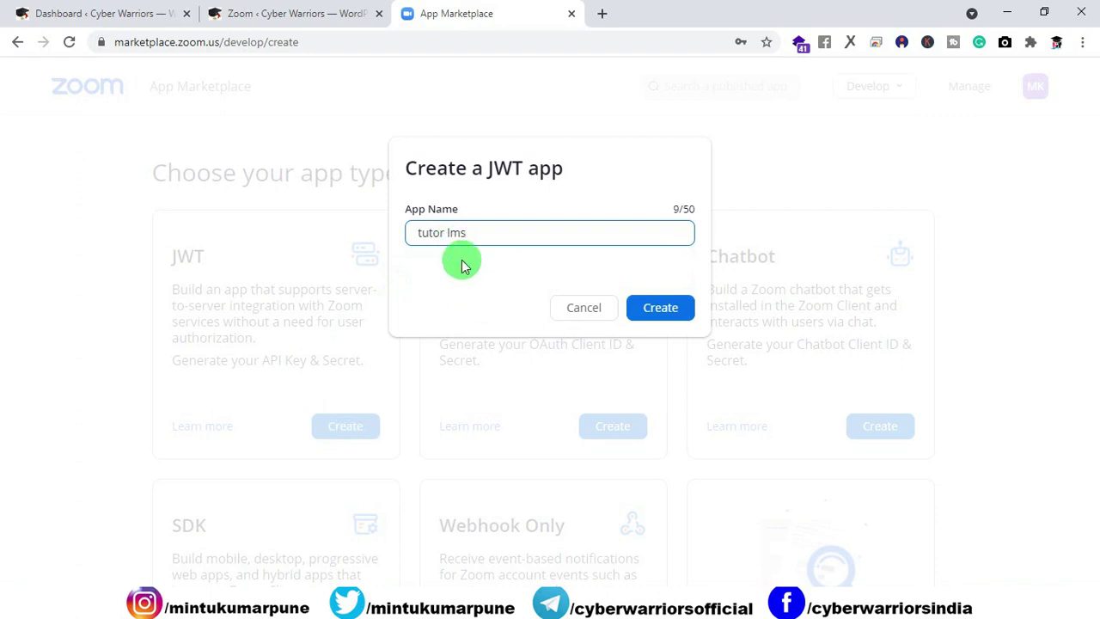
pyautogui.click(658, 313)
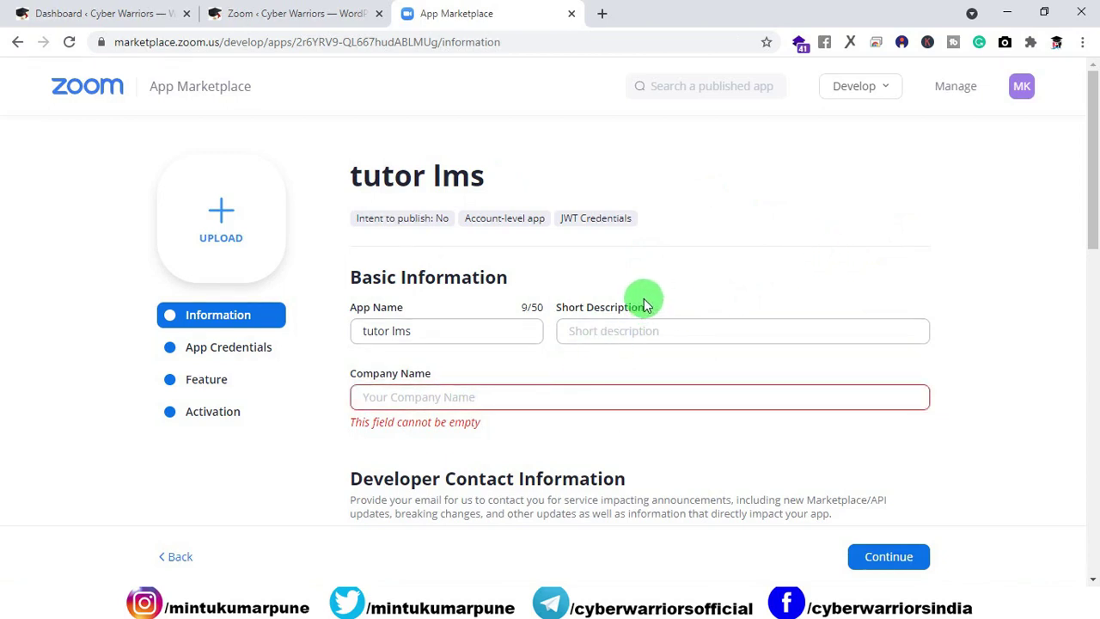
# Step: Enter 'Cyber Warriors' as company name with developer contact details, then continue to App Credentials
pyautogui.click(416, 332)
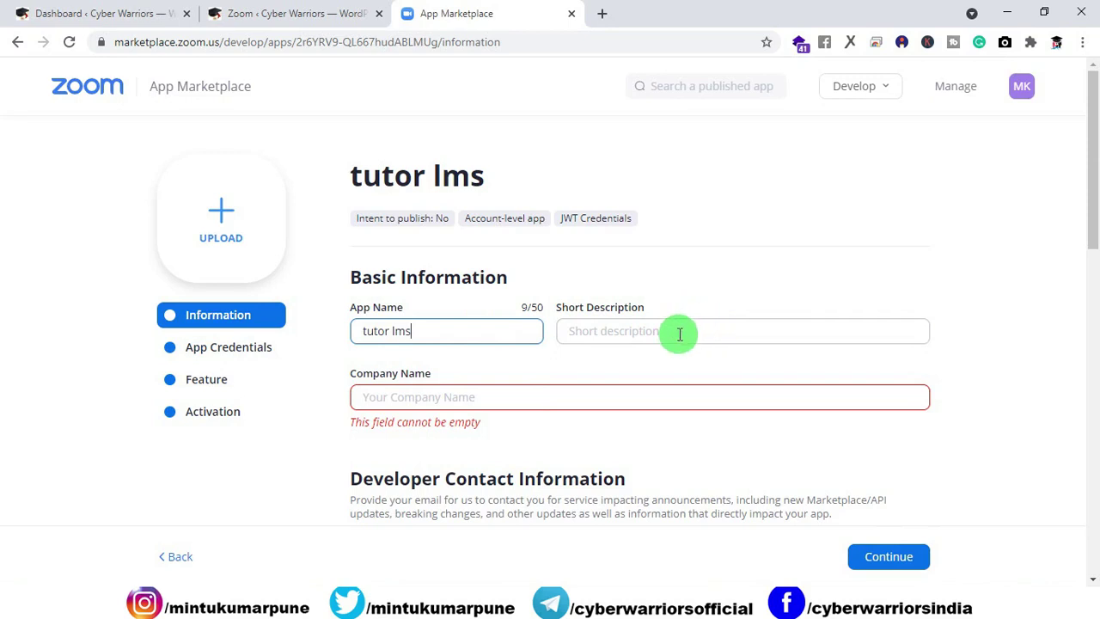
pyautogui.scroll(-1, 601, 340)
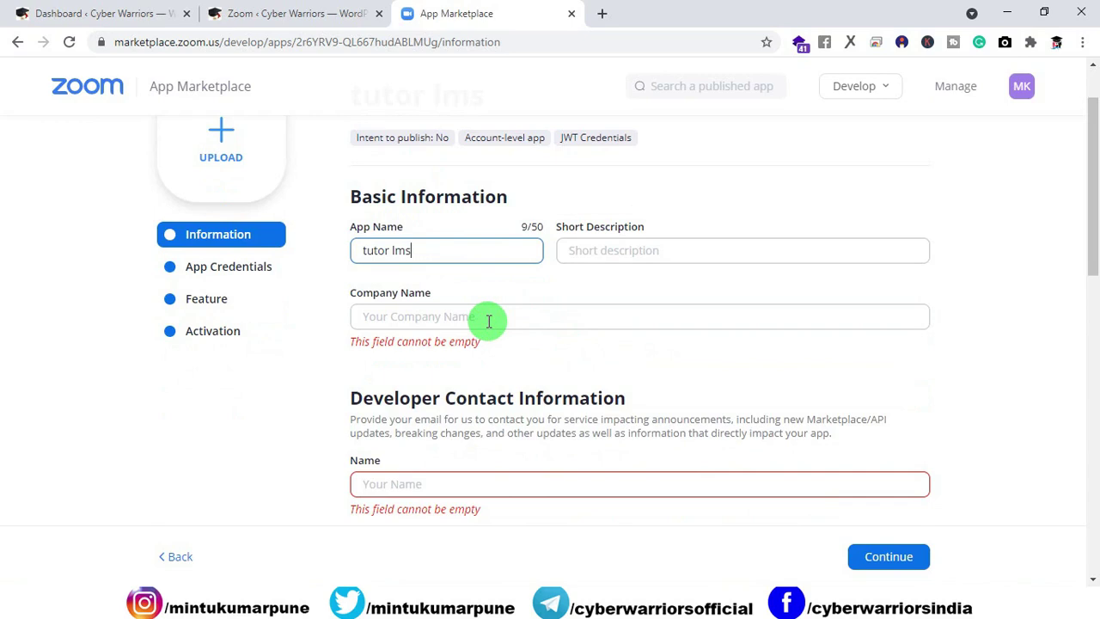
pyautogui.click(488, 320)
pyautogui.write('Cyber Warriors')
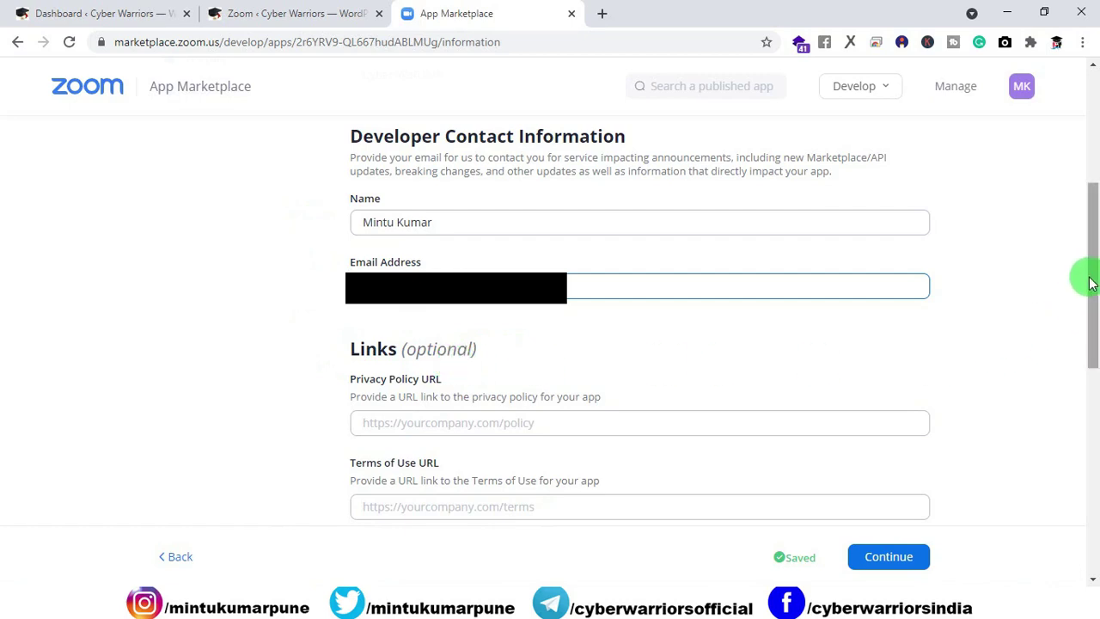
pyautogui.moveTo(1093, 272); pyautogui.dragTo(1093, 382)
pyautogui.click(891, 318)
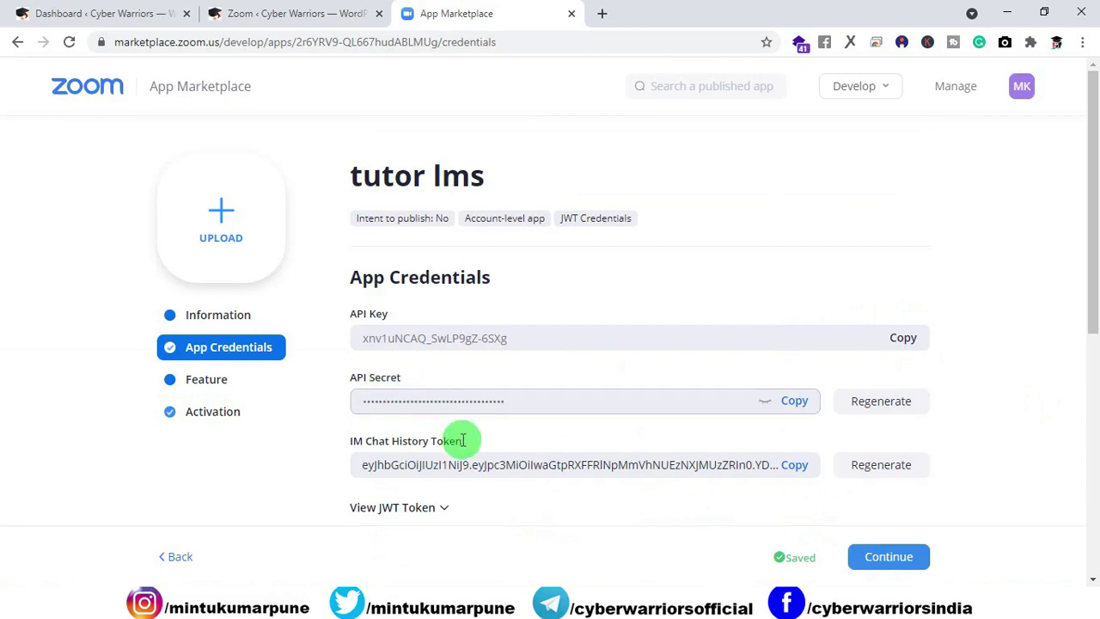
# Step: Copy the tutor lms API Key and go back to the WordPress Zoom Set API tab
pyautogui.scroll(-1, 563, 455)
pyautogui.scroll(-1, 563, 455)
pyautogui.scroll(2, 560, 455)
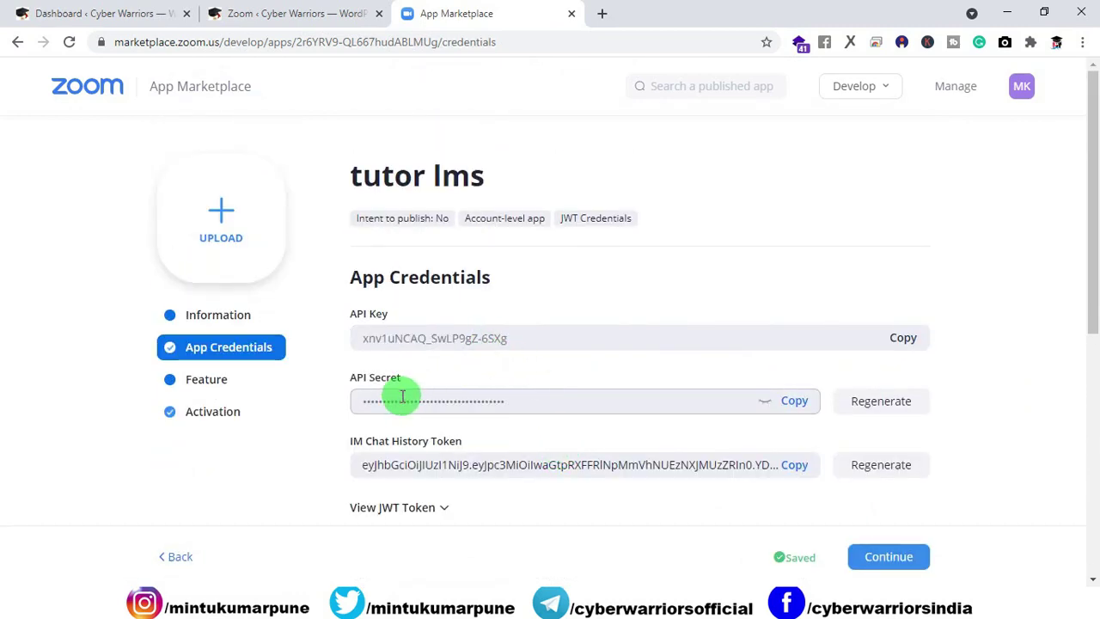
pyautogui.click(295, 13)
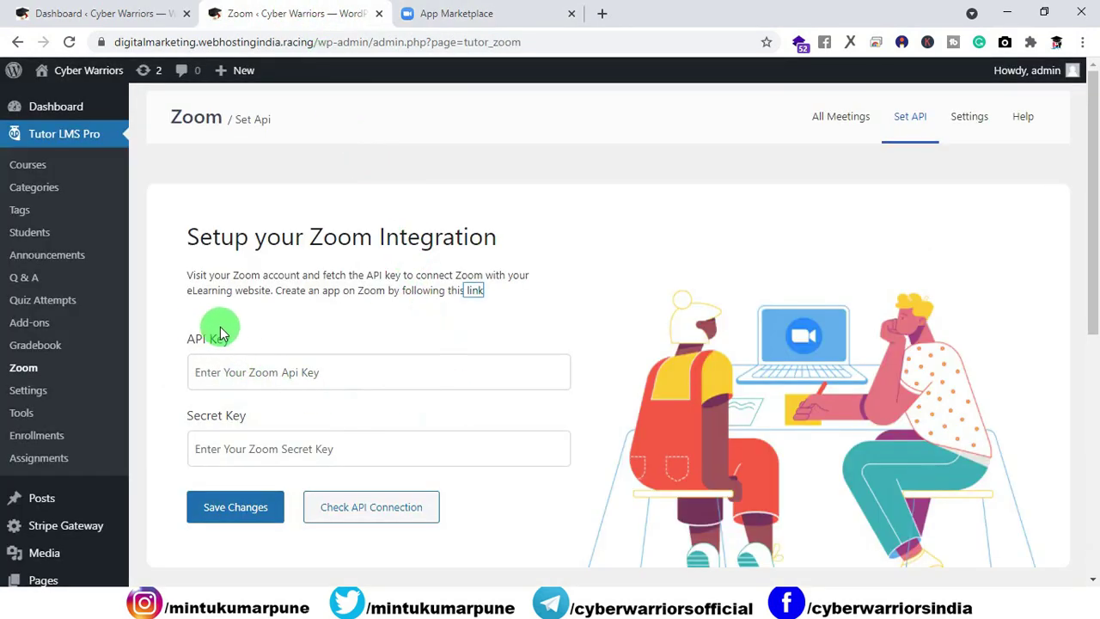
pyautogui.click(434, 14)
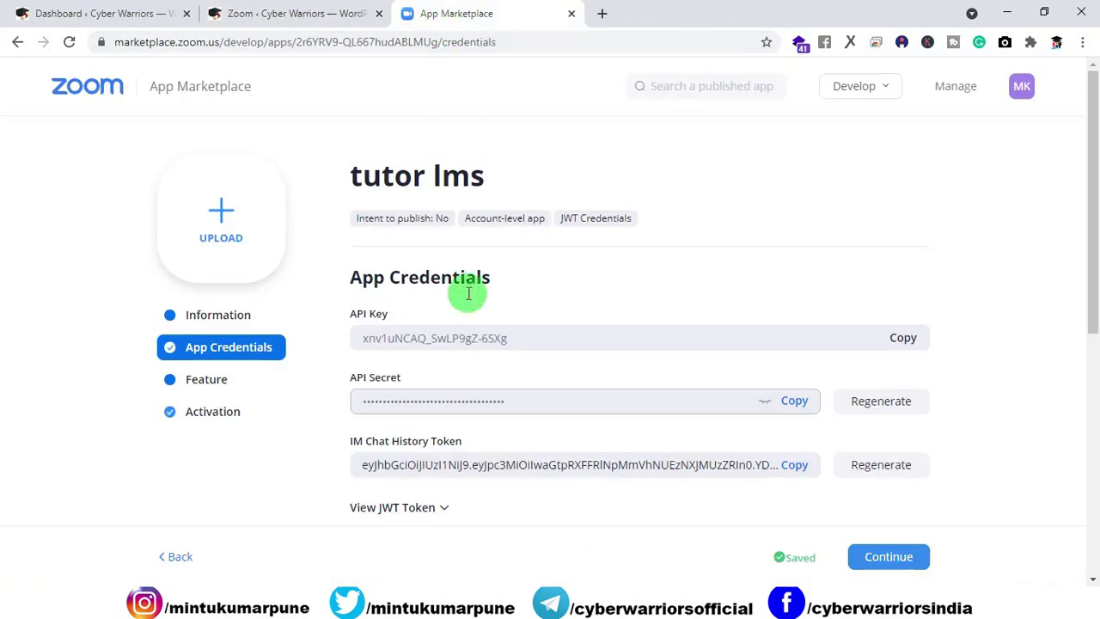
pyautogui.click(375, 406)
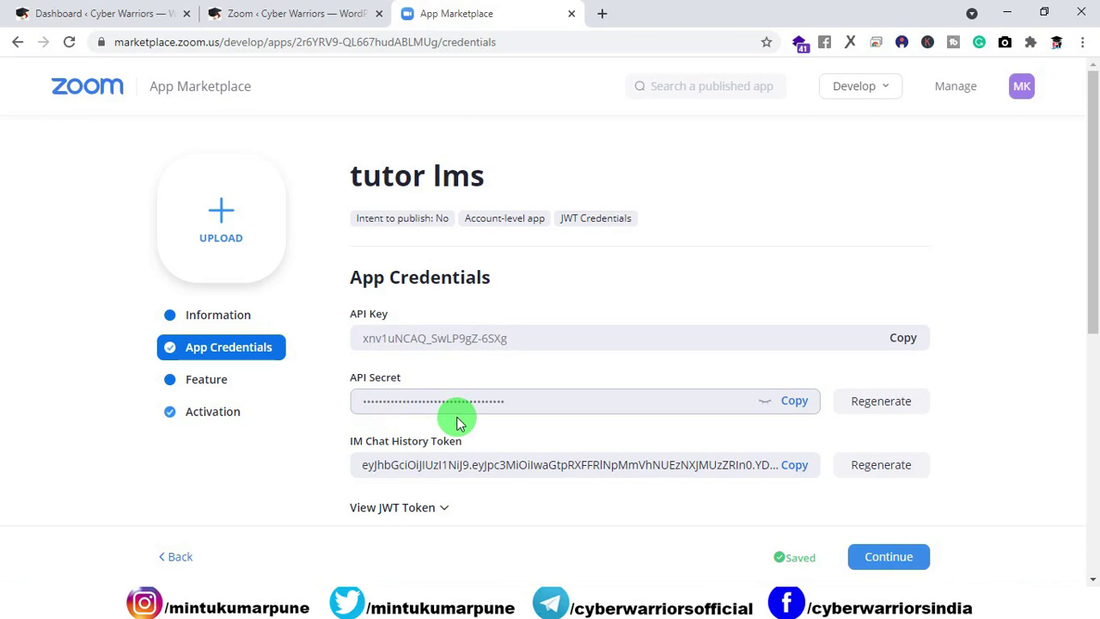
pyautogui.click(903, 340)
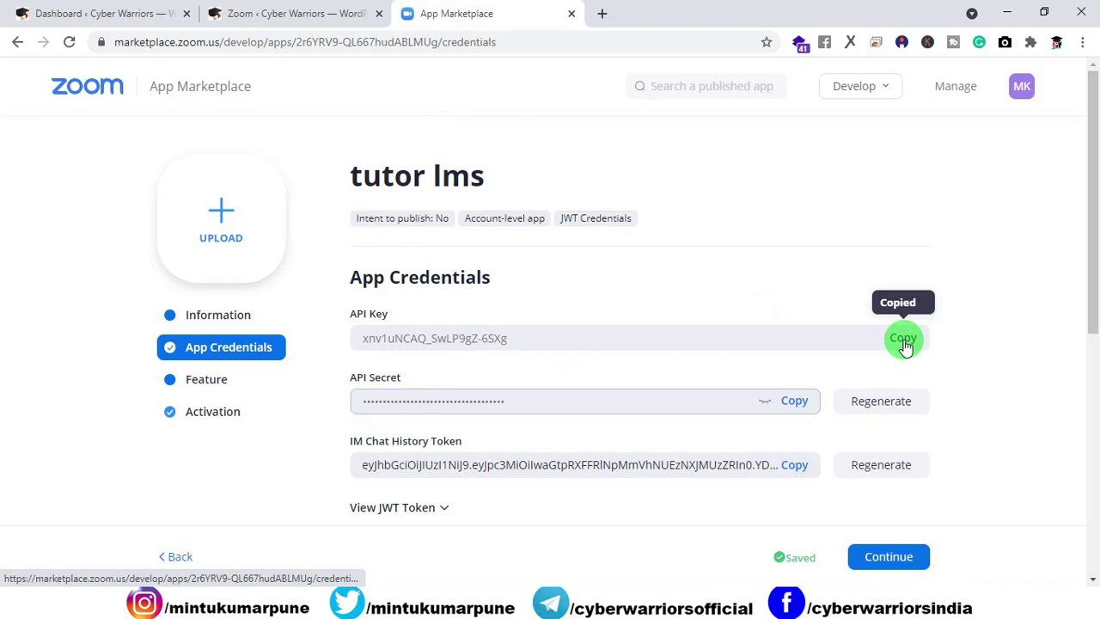
pyautogui.click(290, 13)
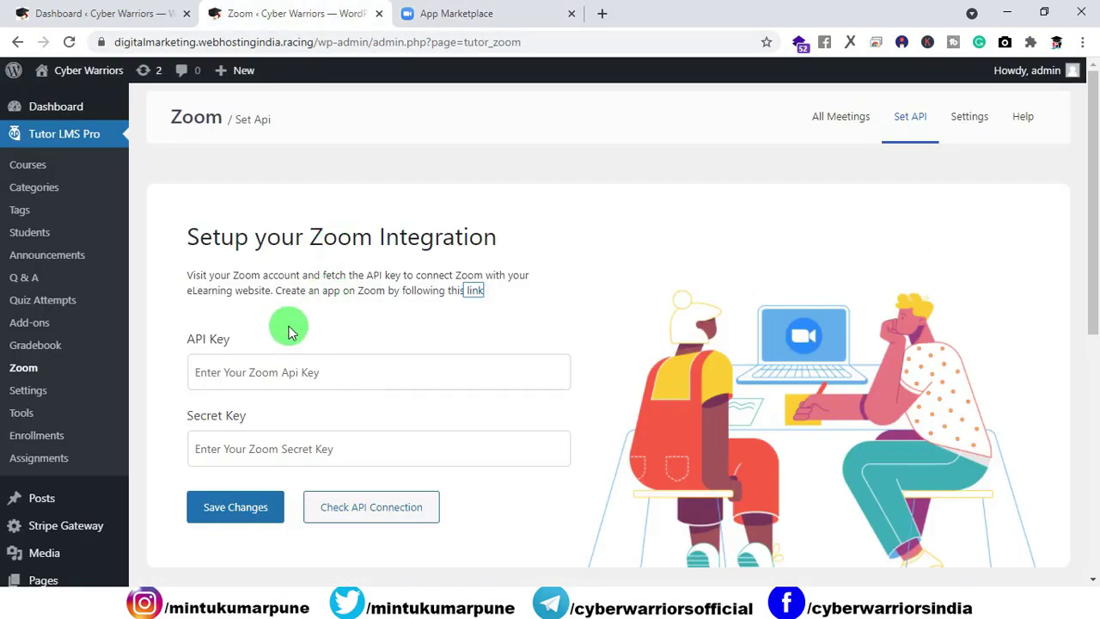
# Step: Paste the copied API Key into the Tutor LMS Zoom API Key field
pyautogui.scroll(-1, 262, 365)
pyautogui.click(248, 292)
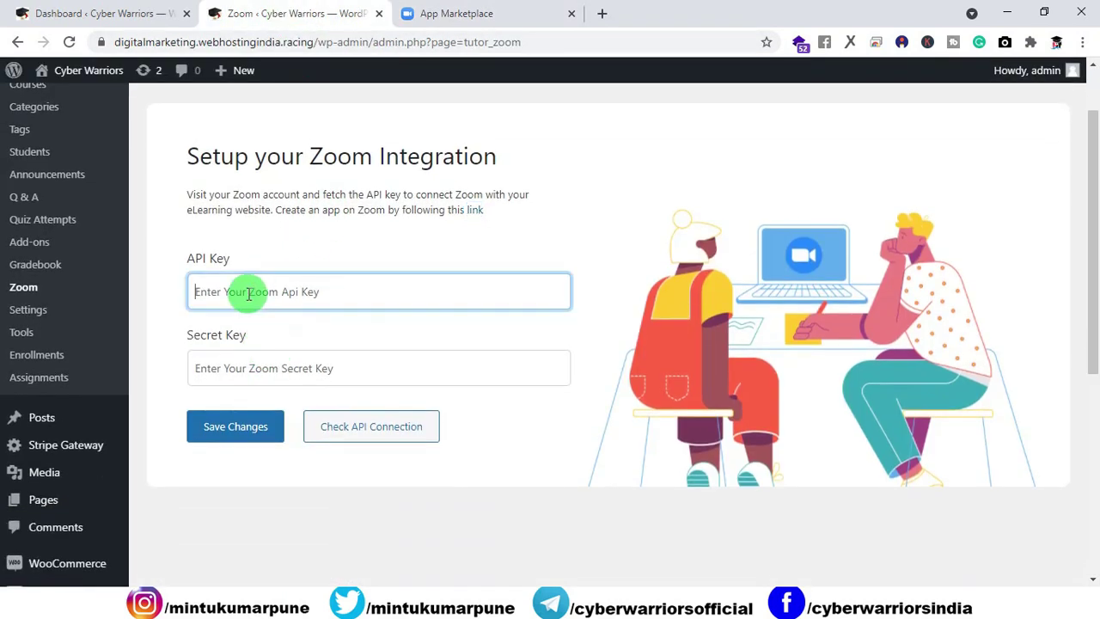
pyautogui.rightClick(249, 297)
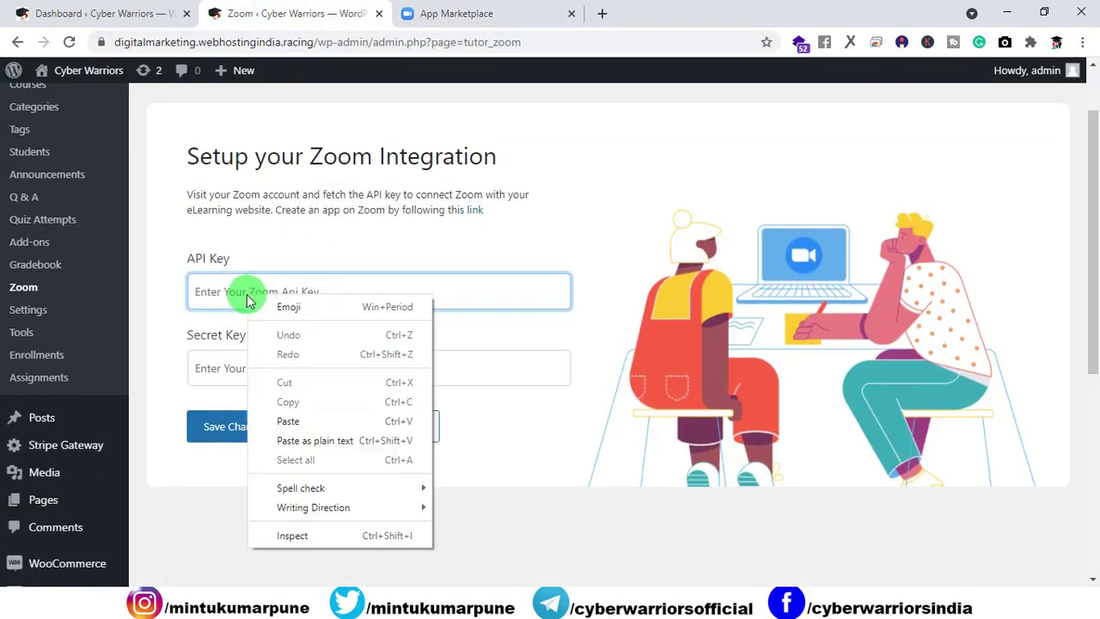
pyautogui.click(289, 421)
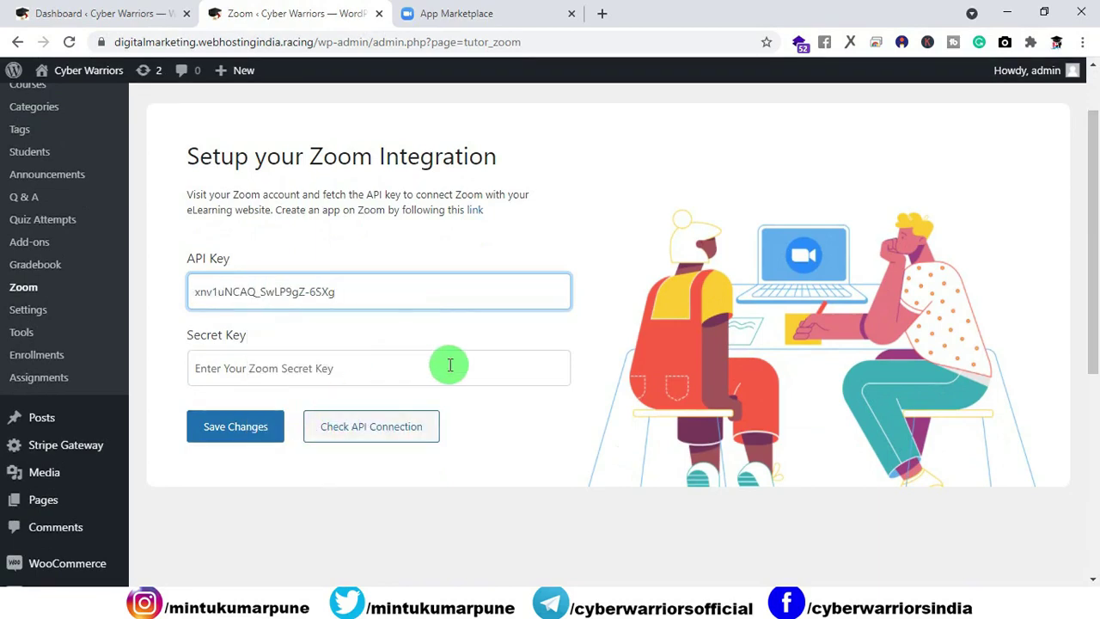
# Step: Copy the app's API Secret, paste it into the Secret Key field, and save the credentials
pyautogui.click(479, 14)
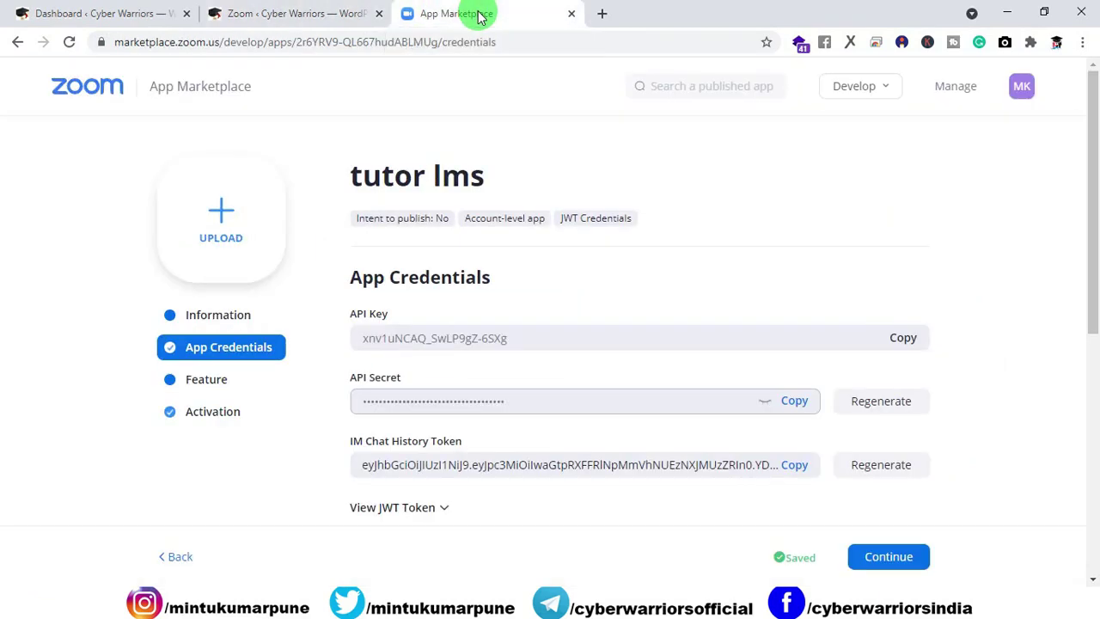
pyautogui.click(795, 404)
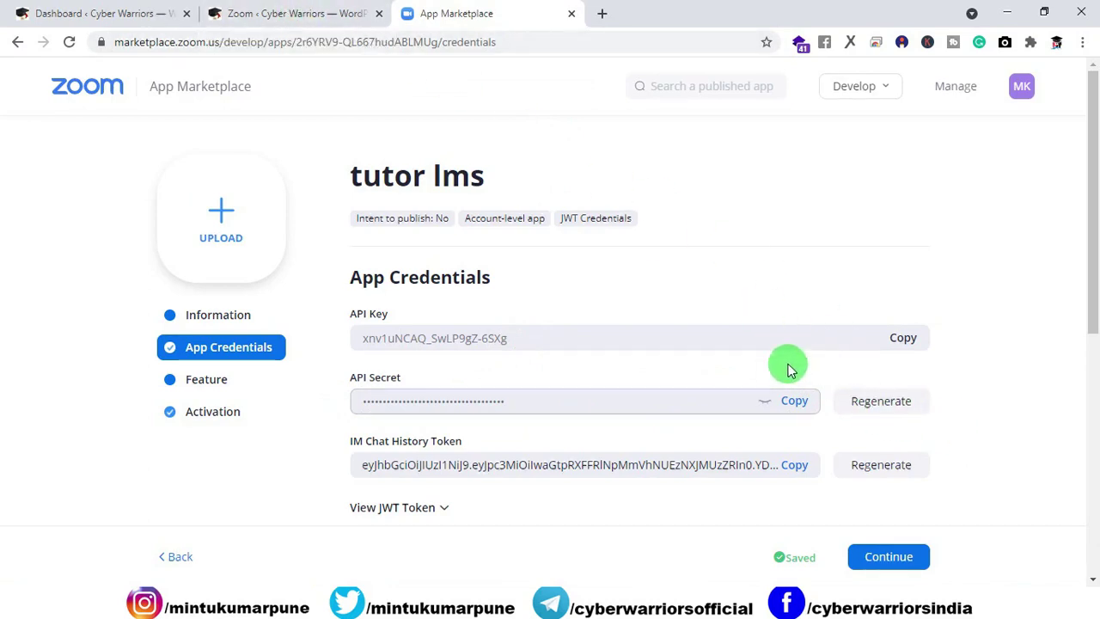
pyautogui.click(292, 24)
pyautogui.click(297, 368)
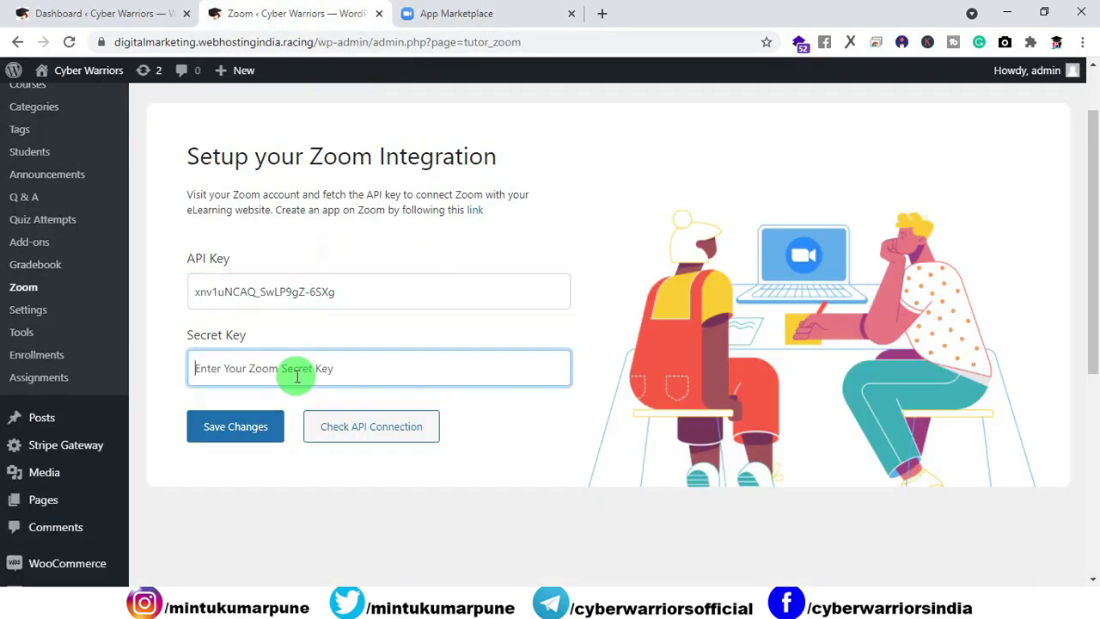
pyautogui.rightClick(298, 368)
pyautogui.click(339, 254)
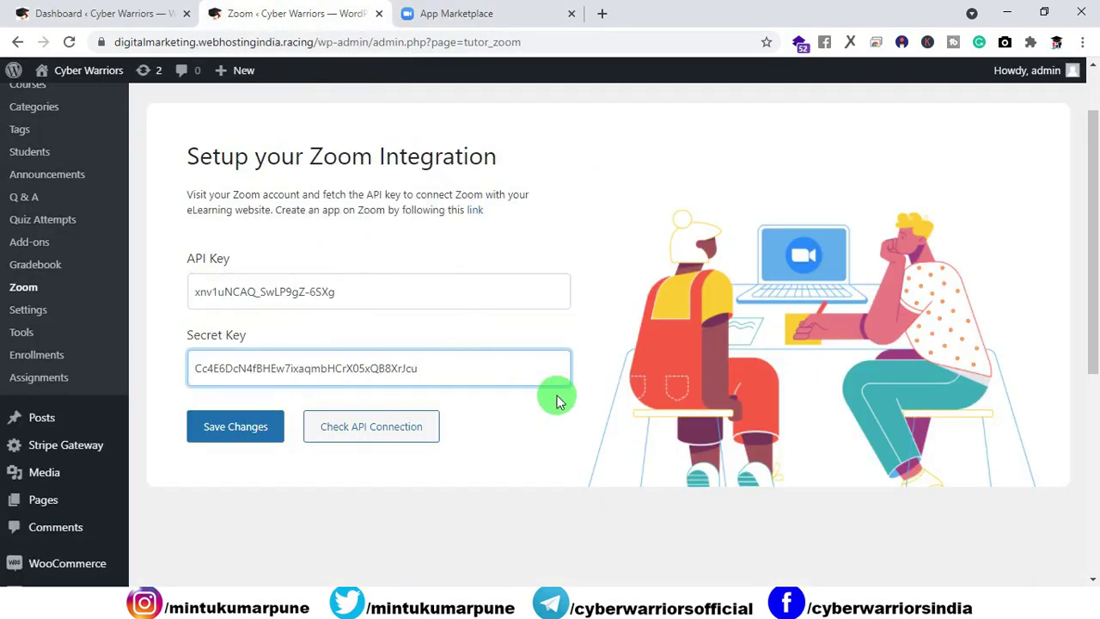
pyautogui.press('Return')
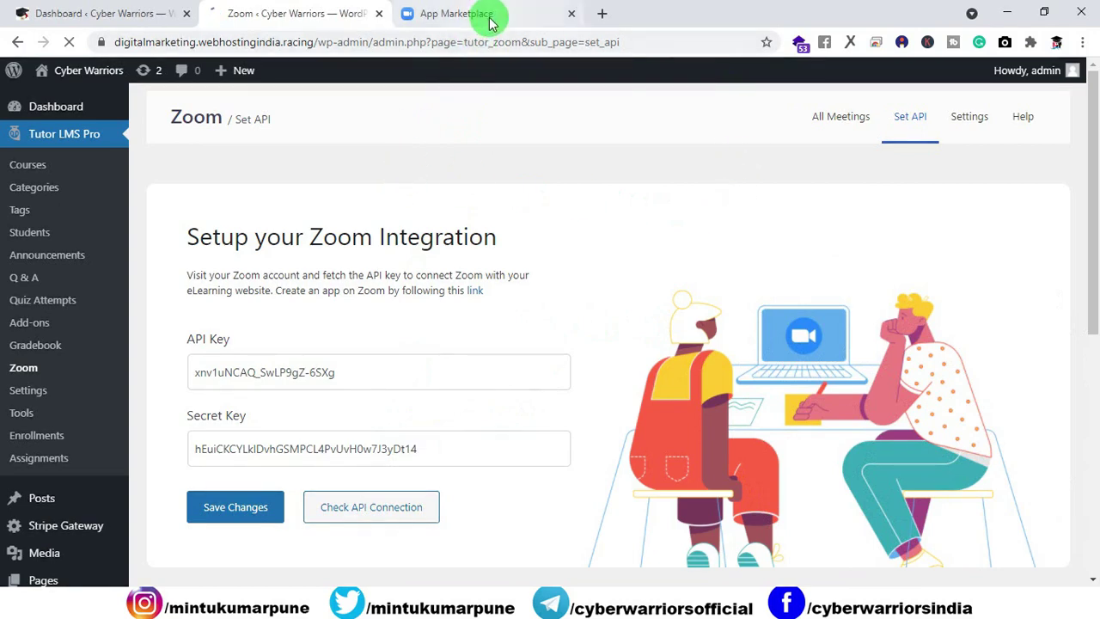
pyautogui.click(455, 14)
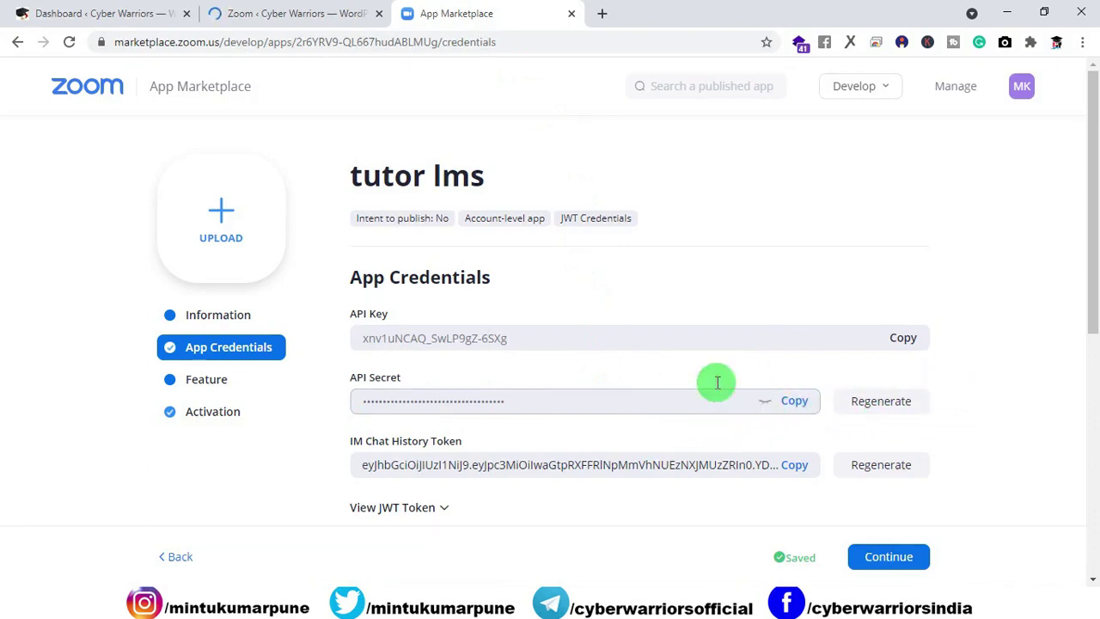
pyautogui.click(315, 19)
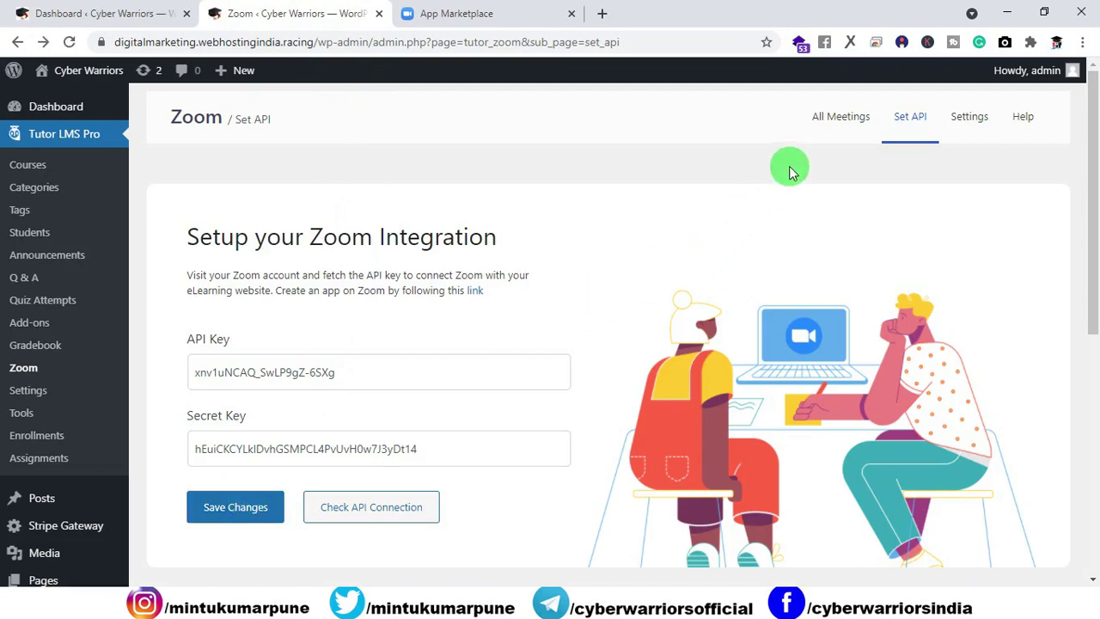
# Step: Switch on Join Before Host in the Zoom meeting Settings, then close the App Marketplace tab
pyautogui.click(825, 130)
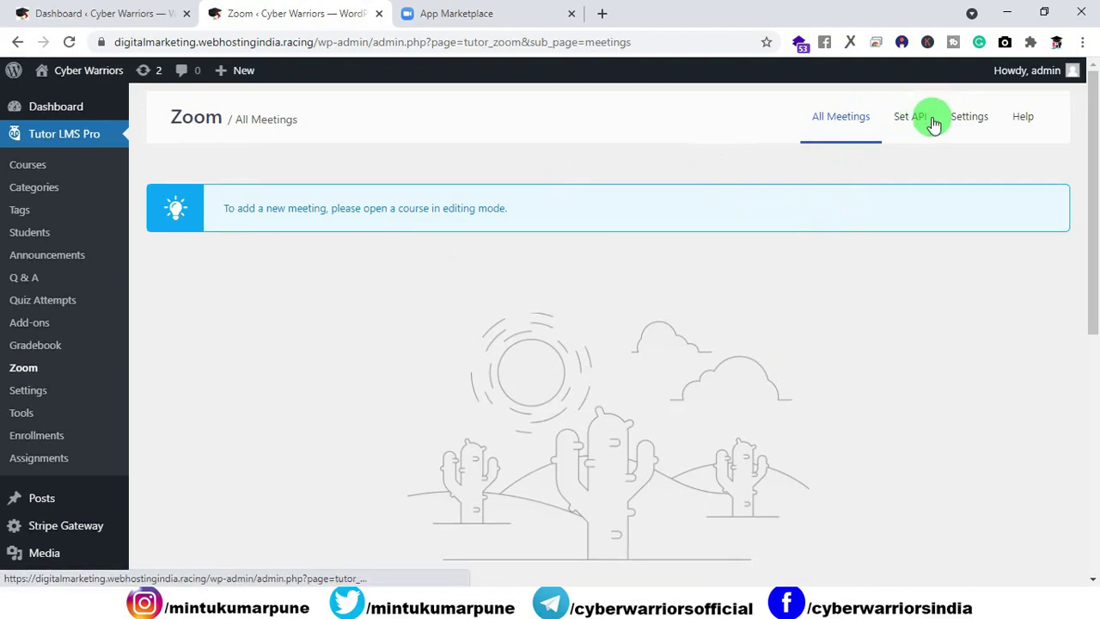
pyautogui.click(972, 120)
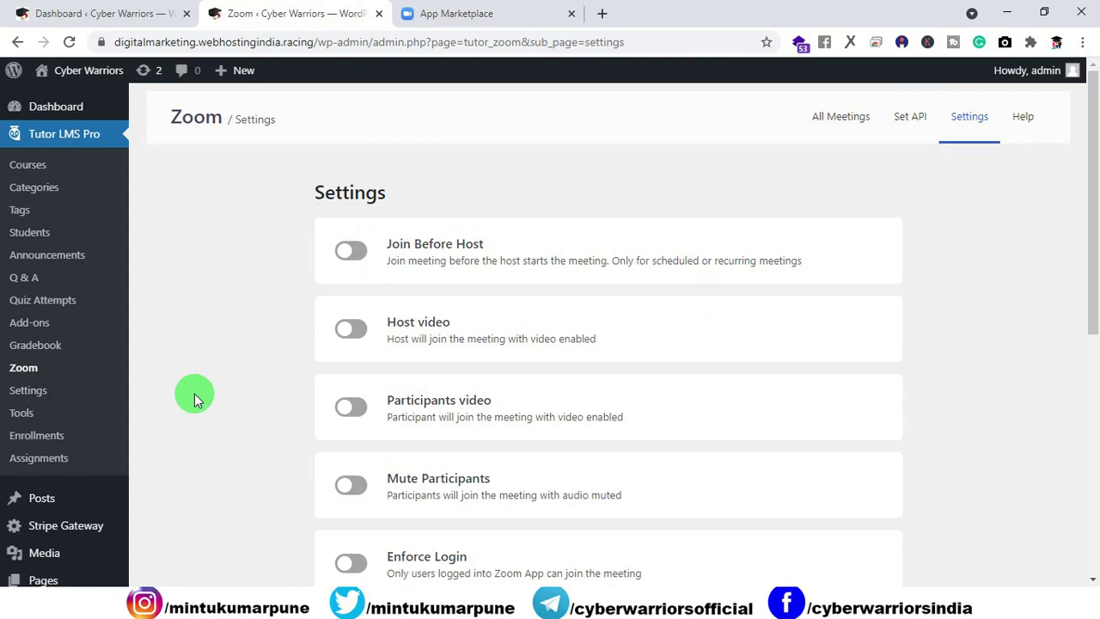
pyautogui.click(361, 250)
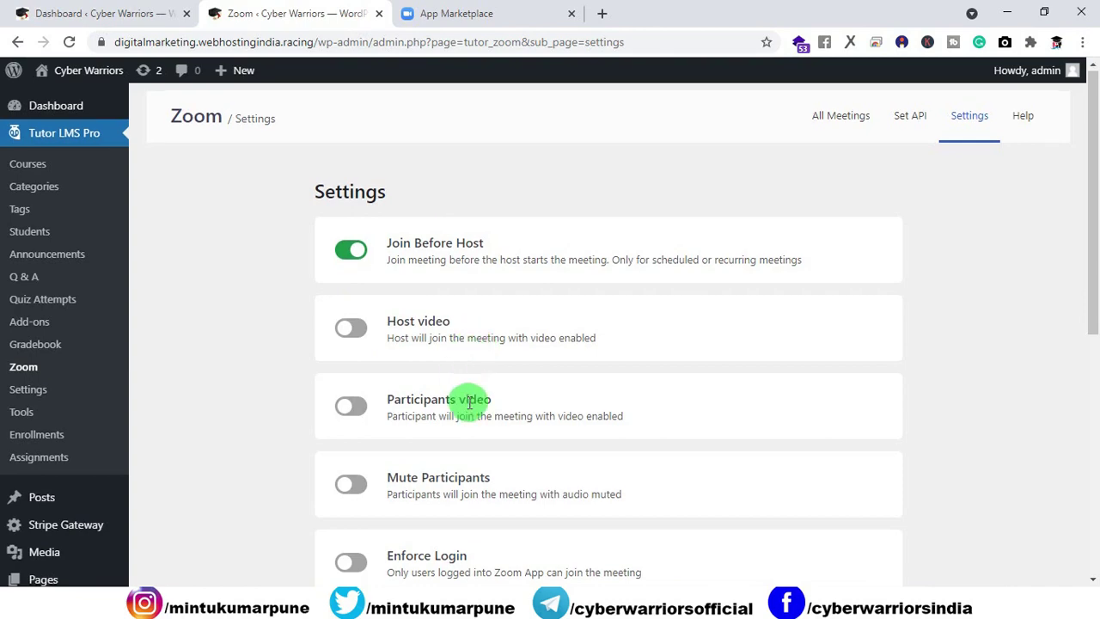
pyautogui.scroll(-2, 456, 395)
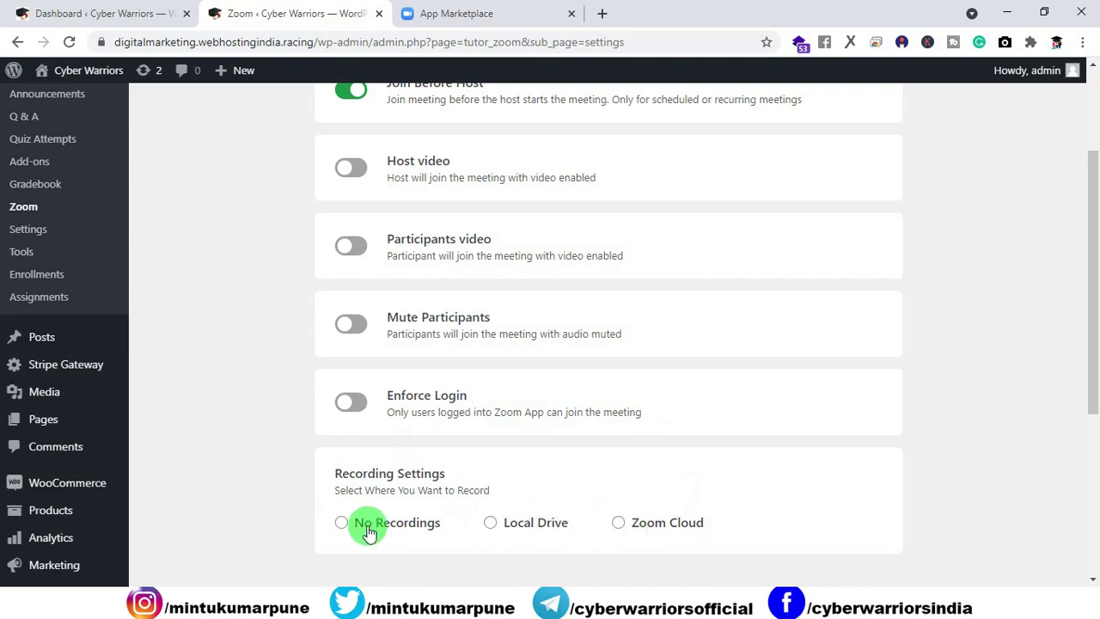
pyautogui.scroll(2, 430, 499)
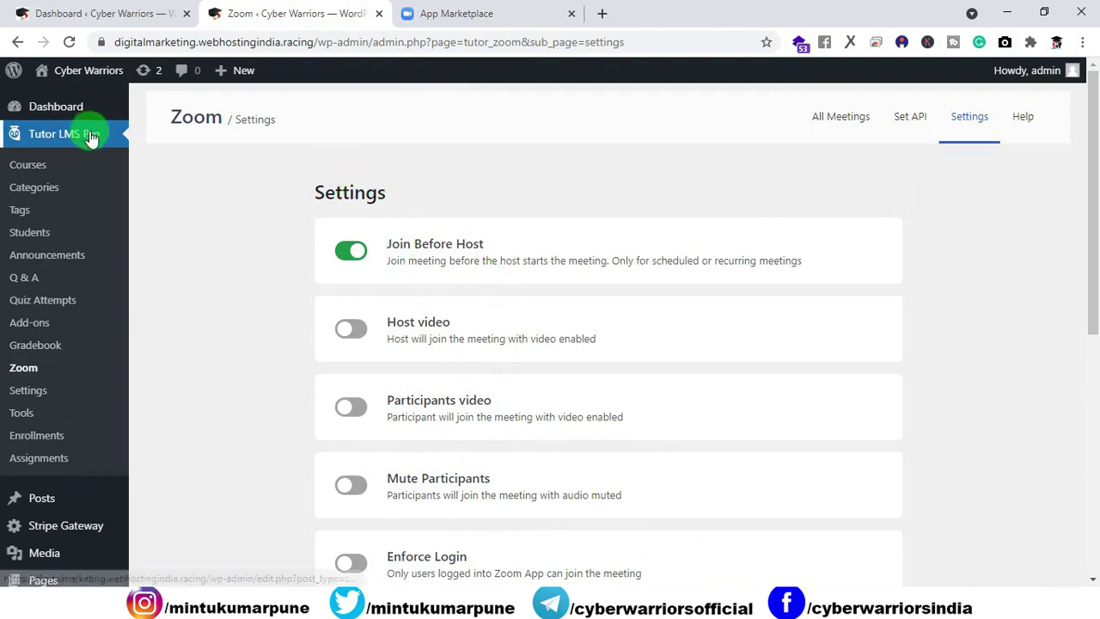
pyautogui.click(563, 15)
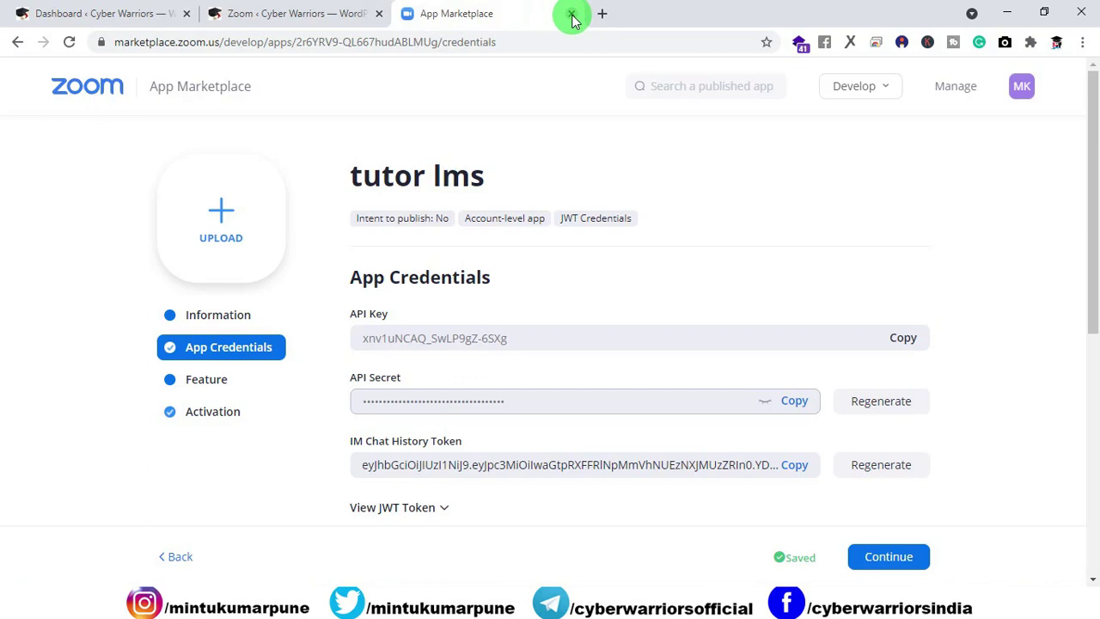
pyautogui.click(571, 15)
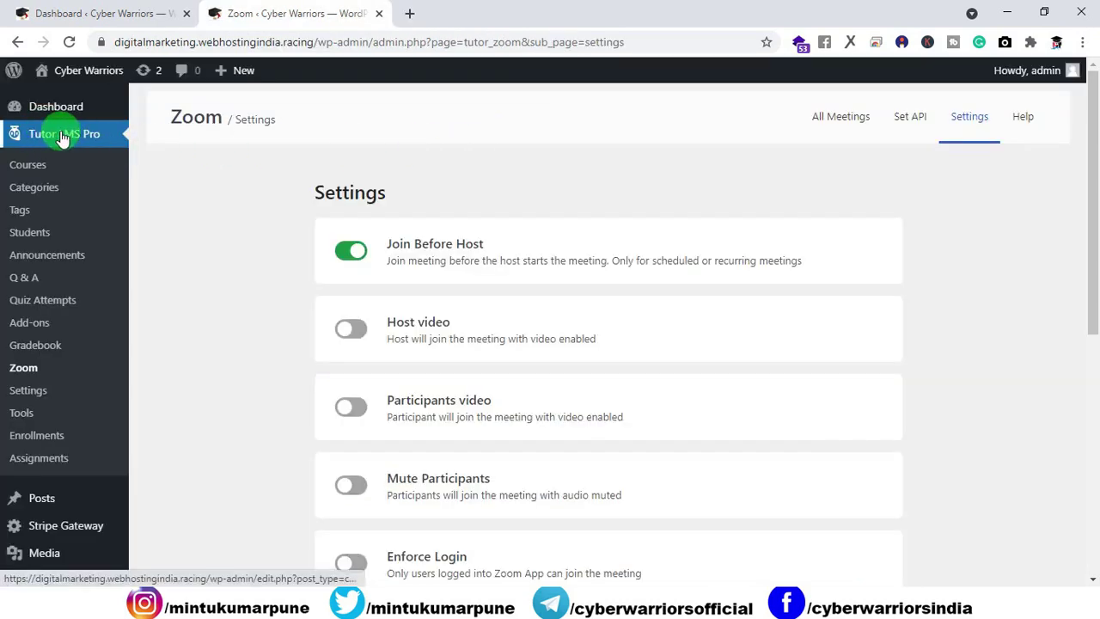
# Step: Open the Tutor LMS admin Courses list, browse the public courses pages, and return to it
pyautogui.click(36, 172)
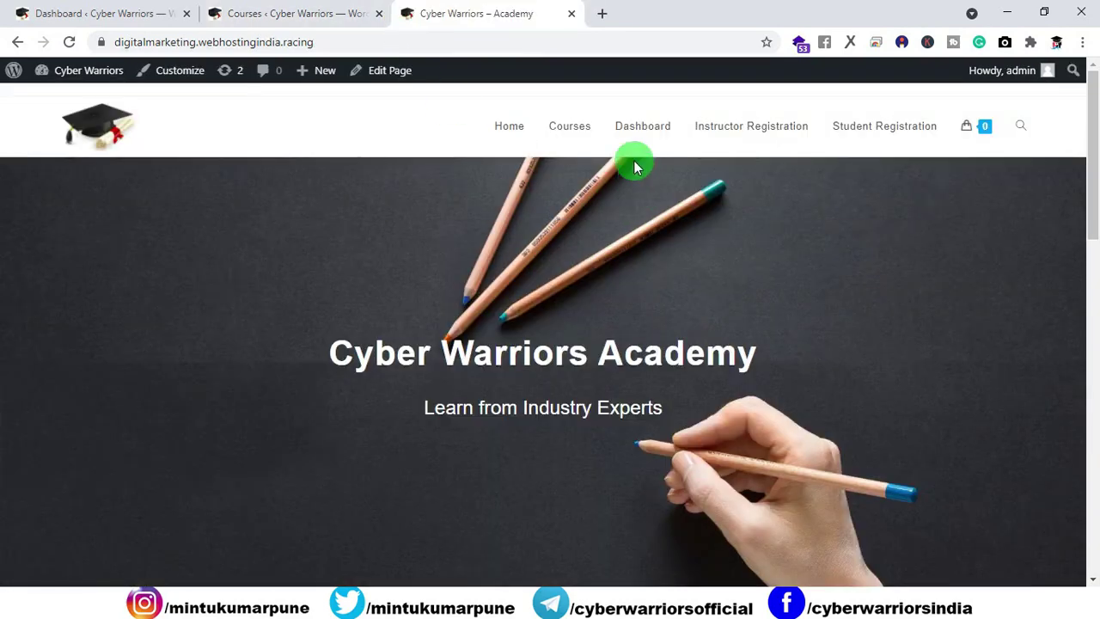
pyautogui.click(583, 134)
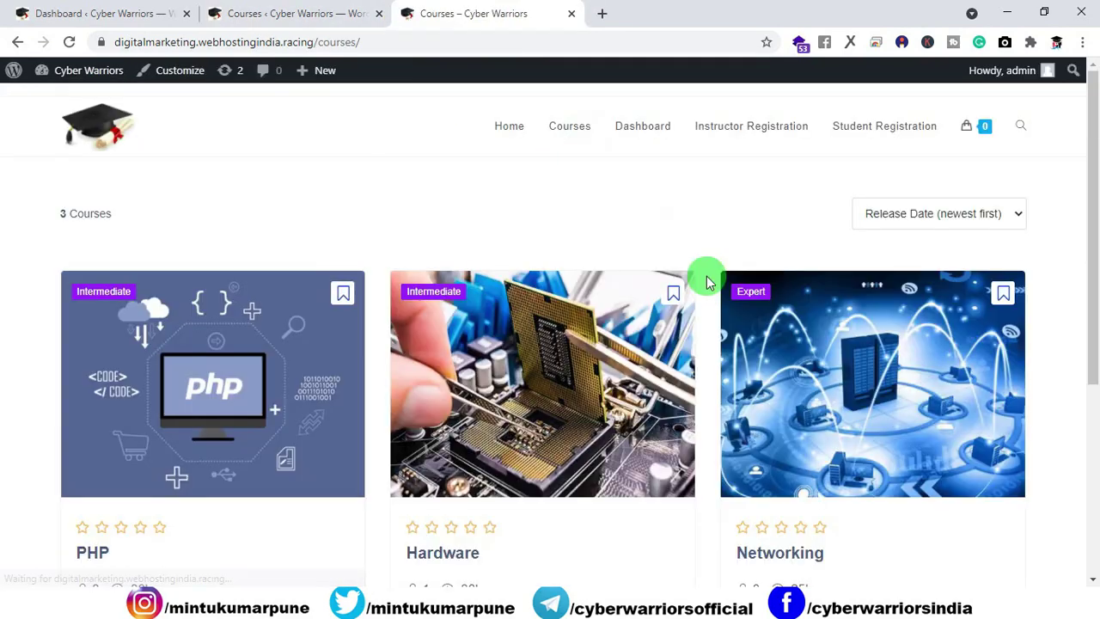
pyautogui.scroll(-4, 707, 277)
pyautogui.click(553, 440)
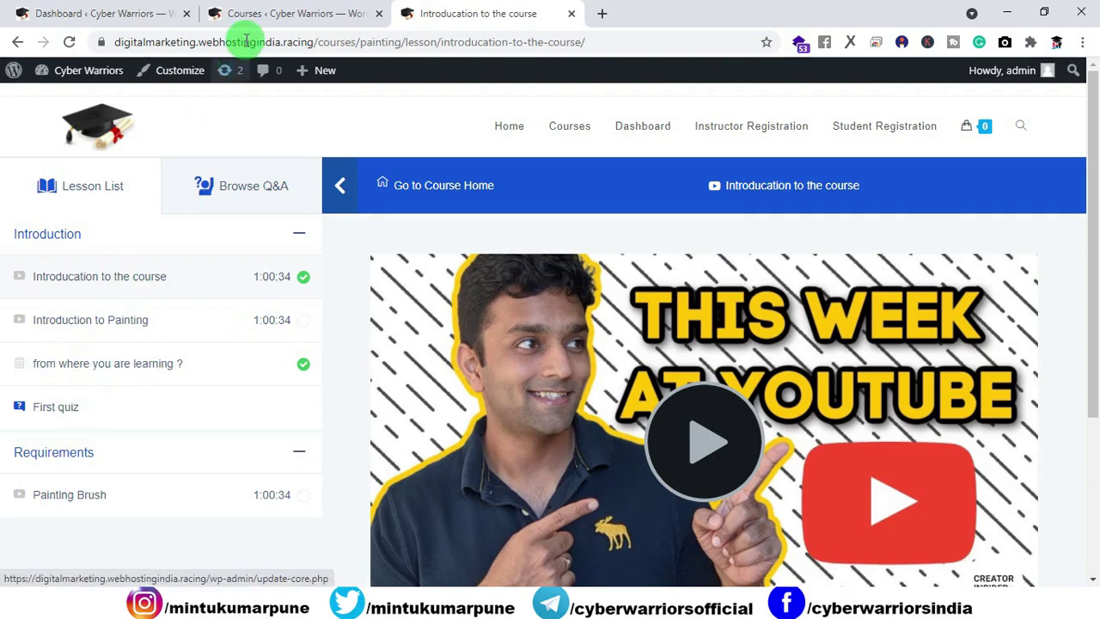
pyautogui.click(253, 13)
# Step: Edit the Painting course, start Create a Zoom Meeting, and open the homepage in a new tab
pyautogui.scroll(-3, 348, 275)
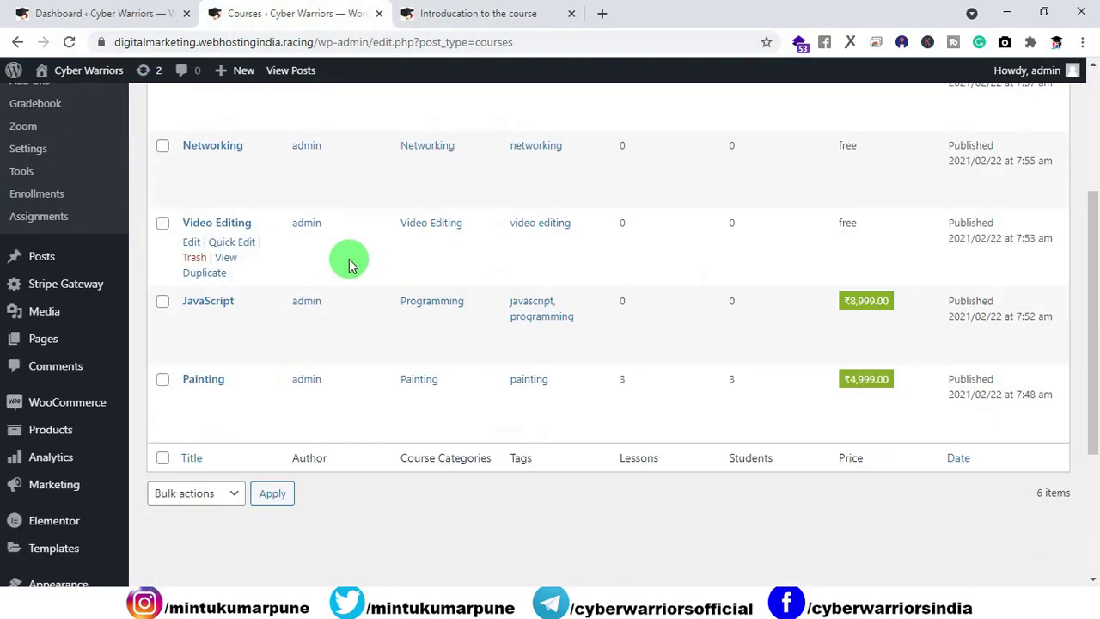
pyautogui.click(191, 400)
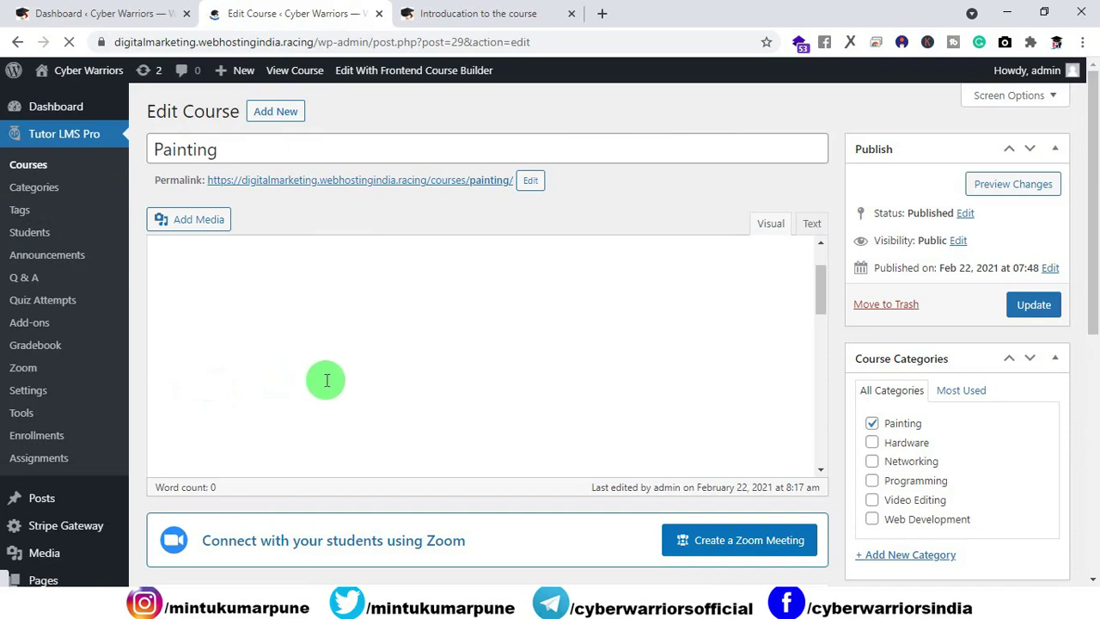
pyautogui.scroll(-1, 539, 551)
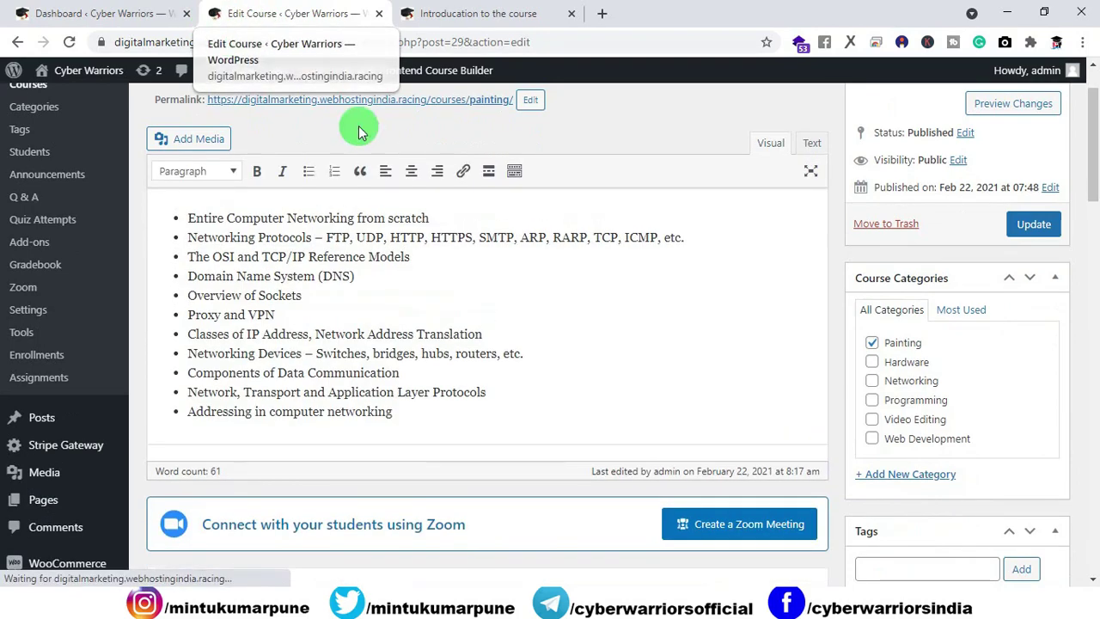
pyautogui.click(690, 522)
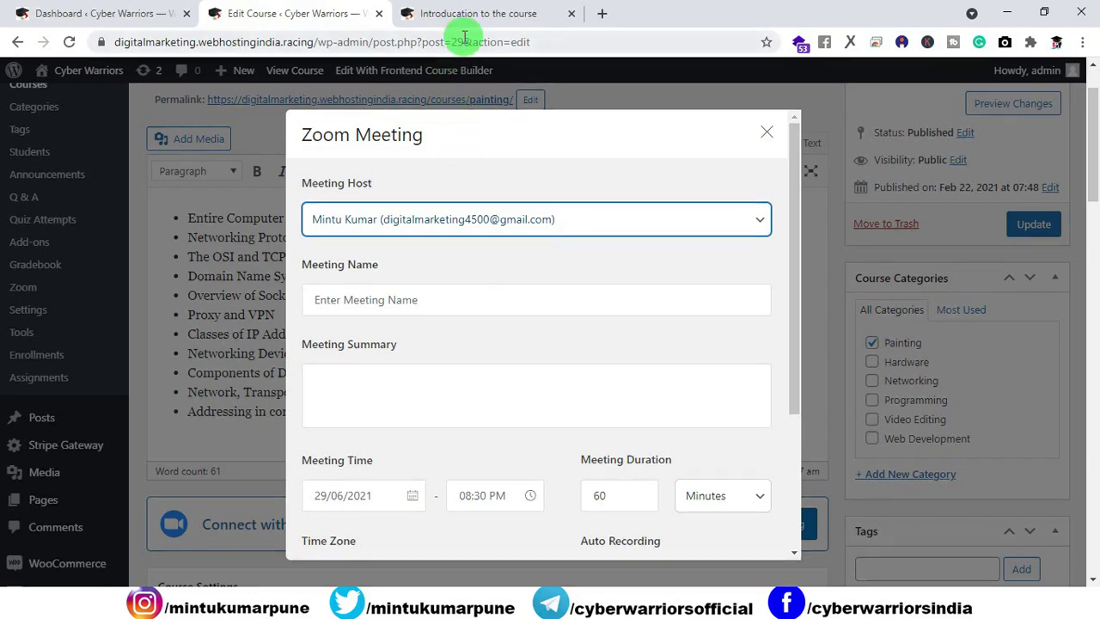
pyautogui.click(602, 13)
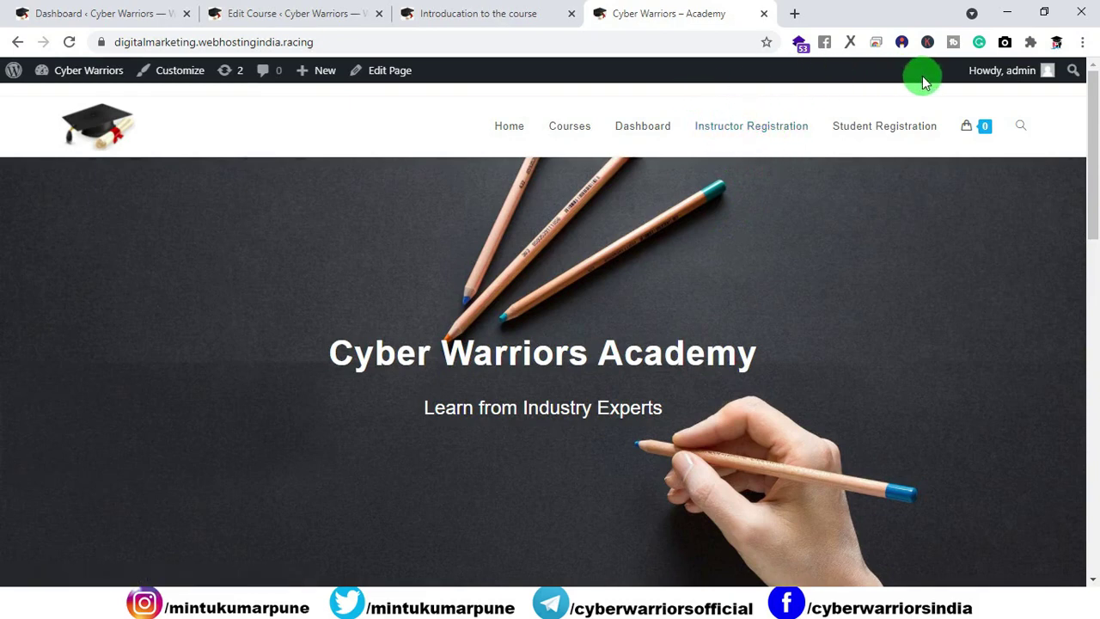
# Step: Browse the Instructor Registration page, then switch back to the Painting Zoom Meeting form
pyautogui.moveTo(1002, 71)
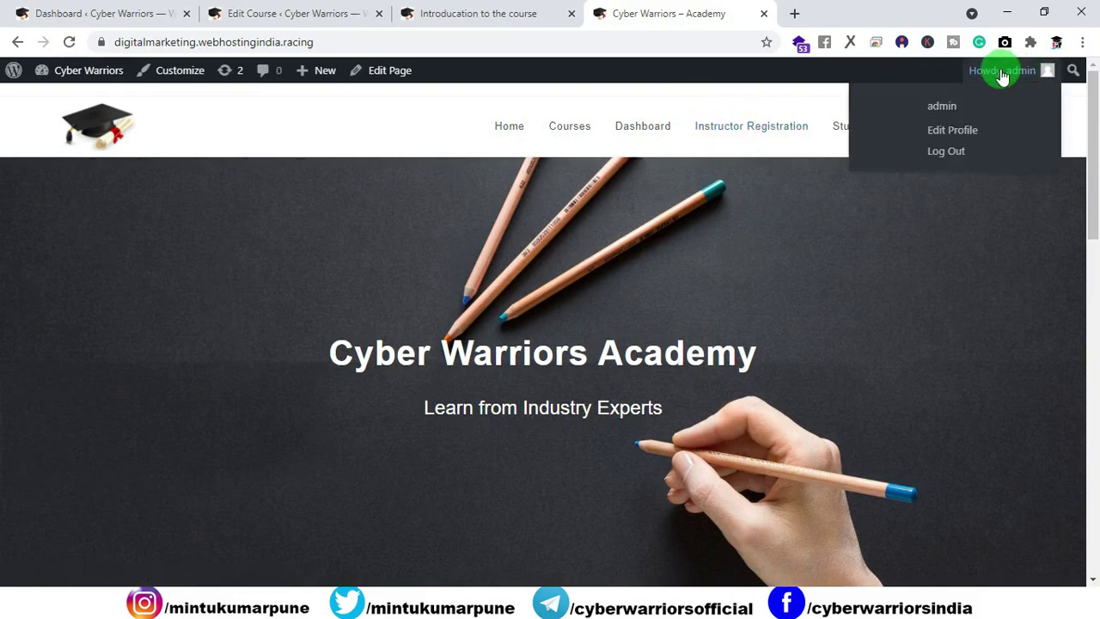
pyautogui.click(748, 129)
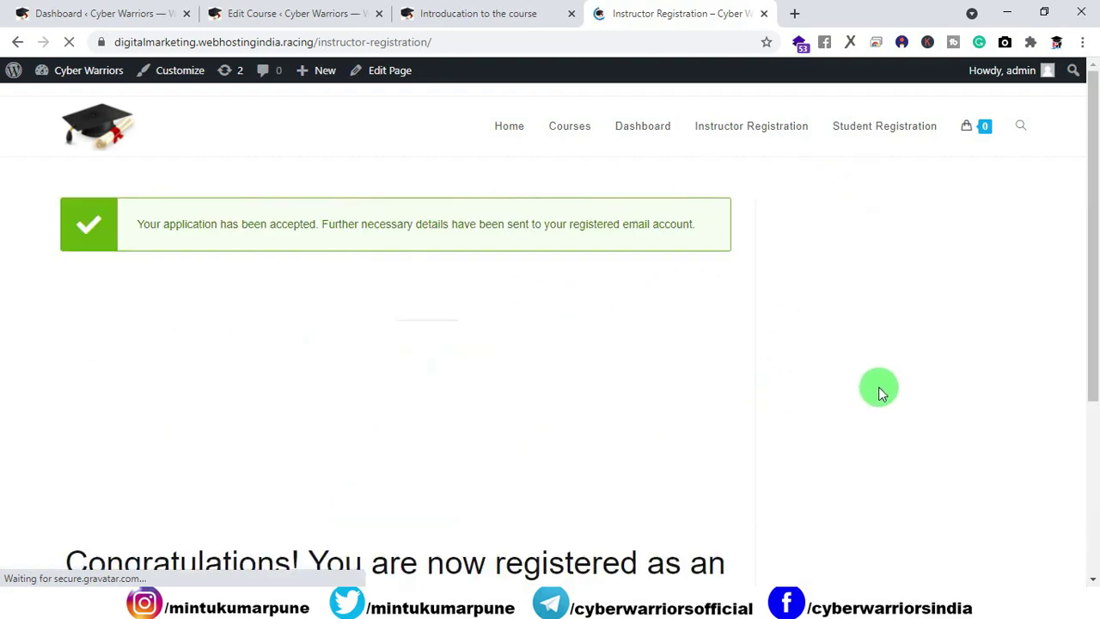
pyautogui.scroll(-3, 582, 336)
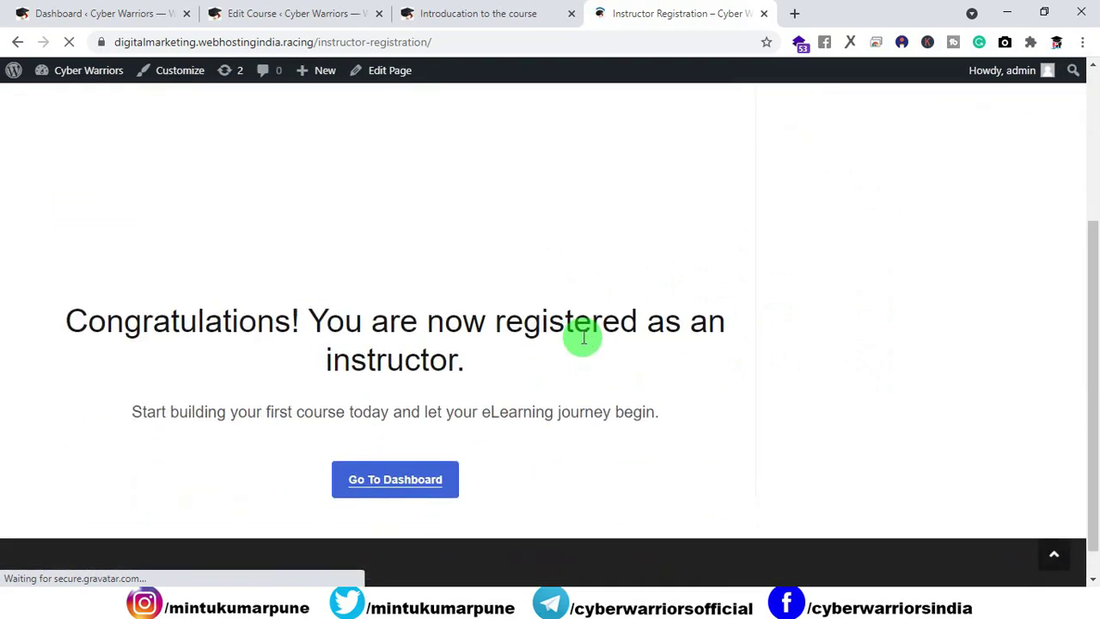
pyautogui.scroll(3, 583, 337)
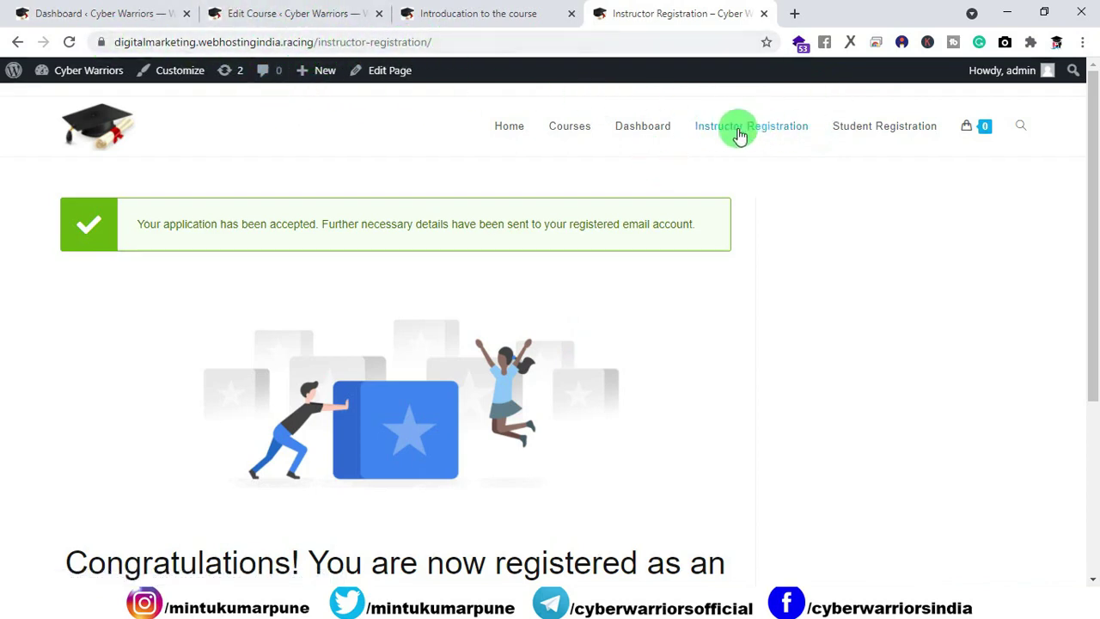
pyautogui.click(413, 14)
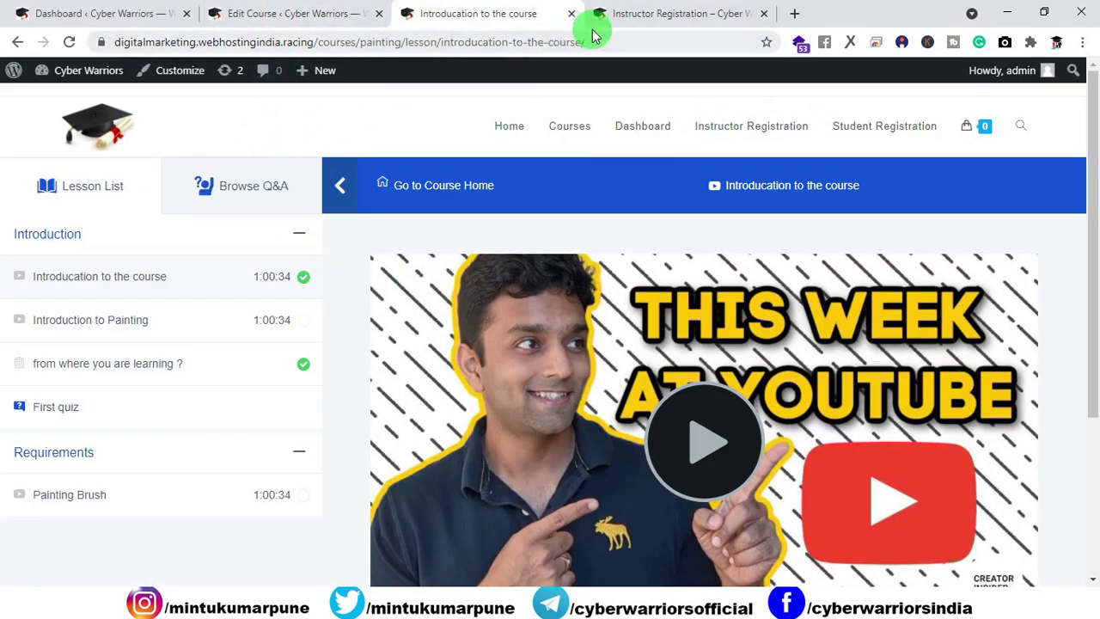
pyautogui.click(614, 14)
pyautogui.click(316, 13)
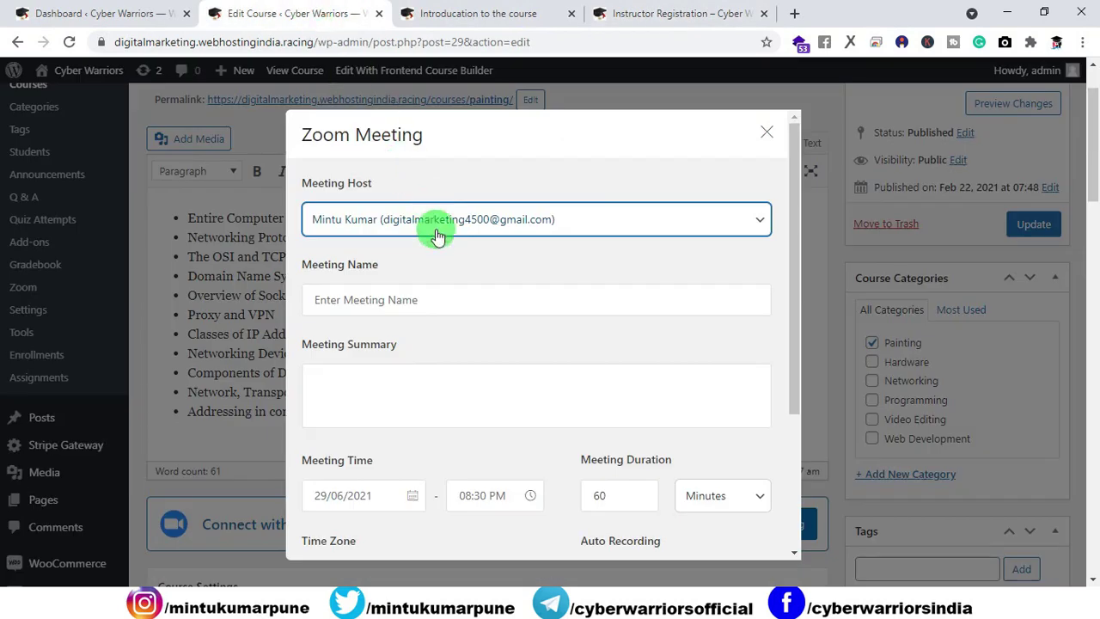
# Step: Name the meeting 'first meeting for Q n A' and keep No Recordings for auto recording
pyautogui.click(376, 305)
pyautogui.write('first meeting for Q n A')
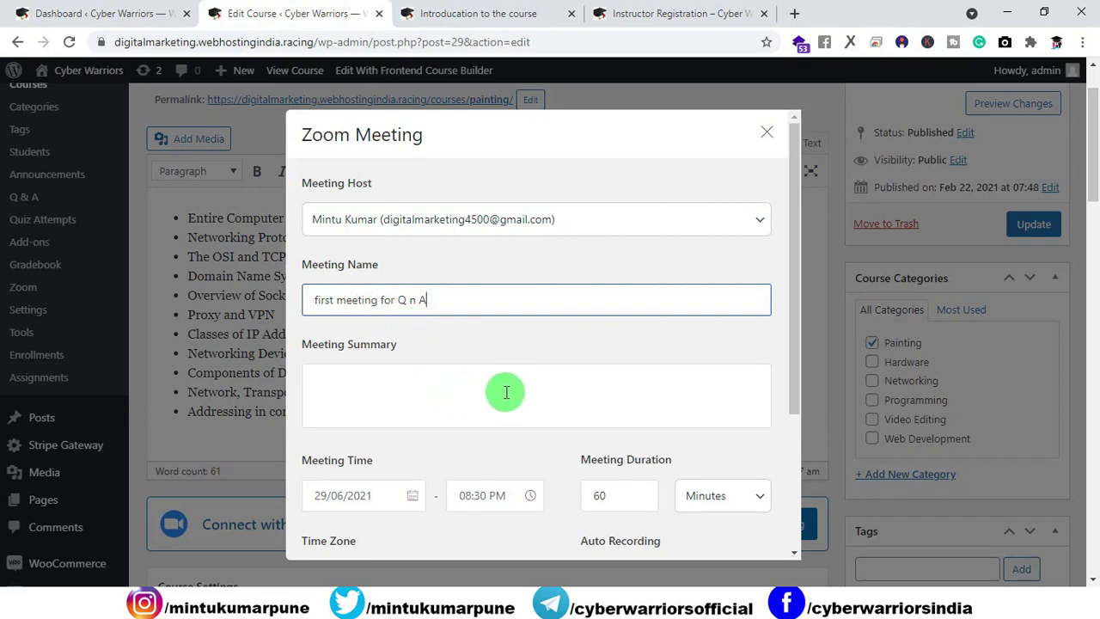
pyautogui.scroll(-2, 474, 388)
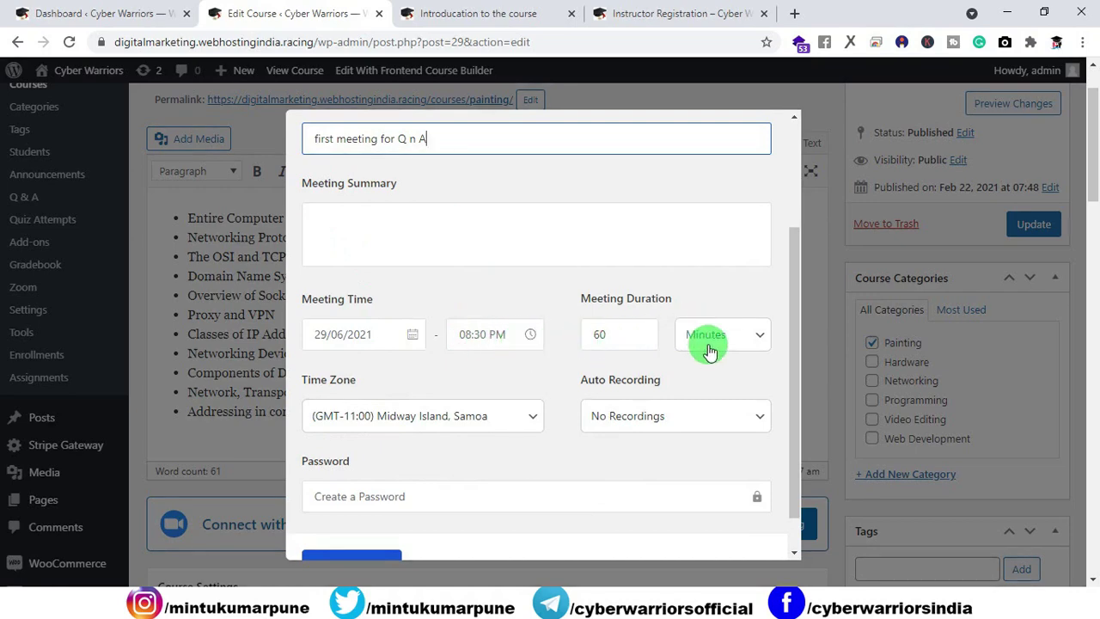
pyautogui.click(760, 420)
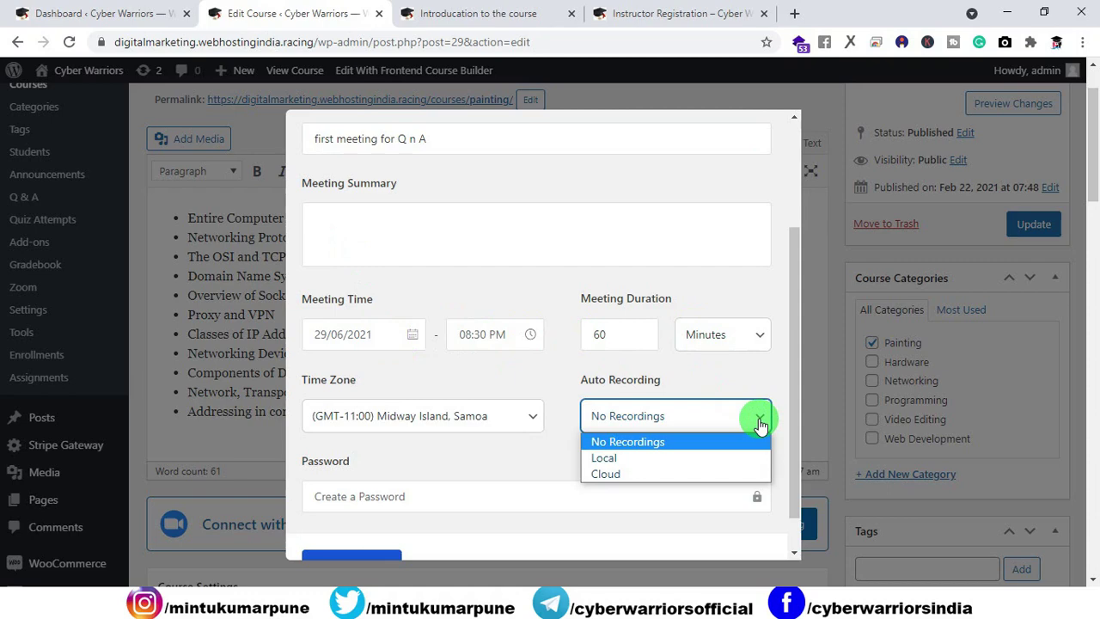
pyautogui.click(759, 420)
# Step: Set Mumbai time zone and a password, correct the date to 30/06/2021 07:37 AM, and save
pyautogui.click(520, 421)
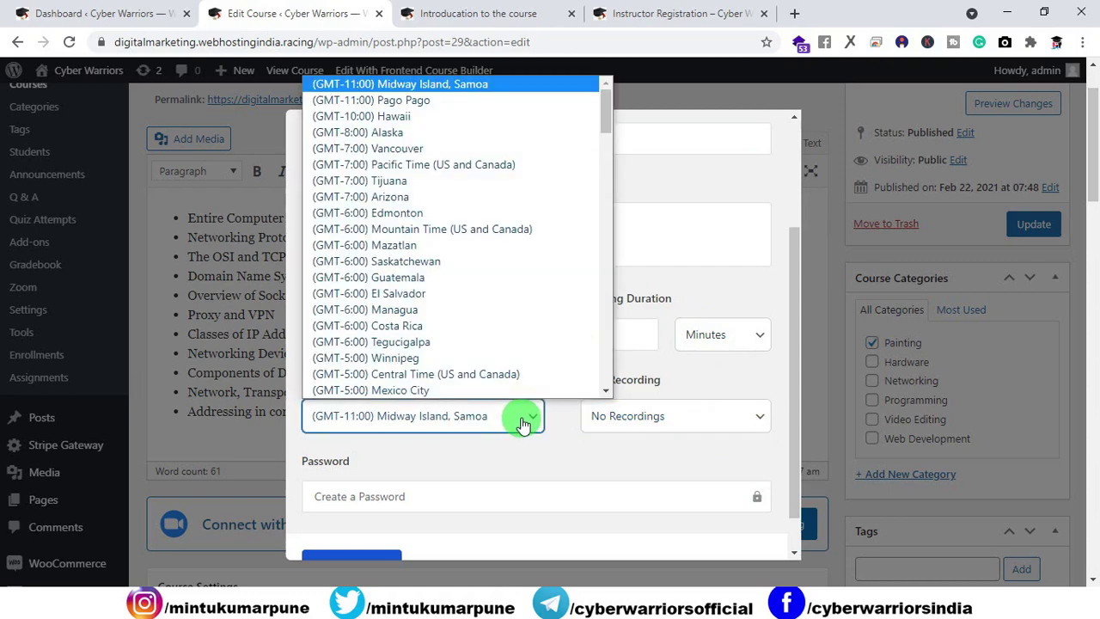
pyautogui.scroll(-10, 503, 197)
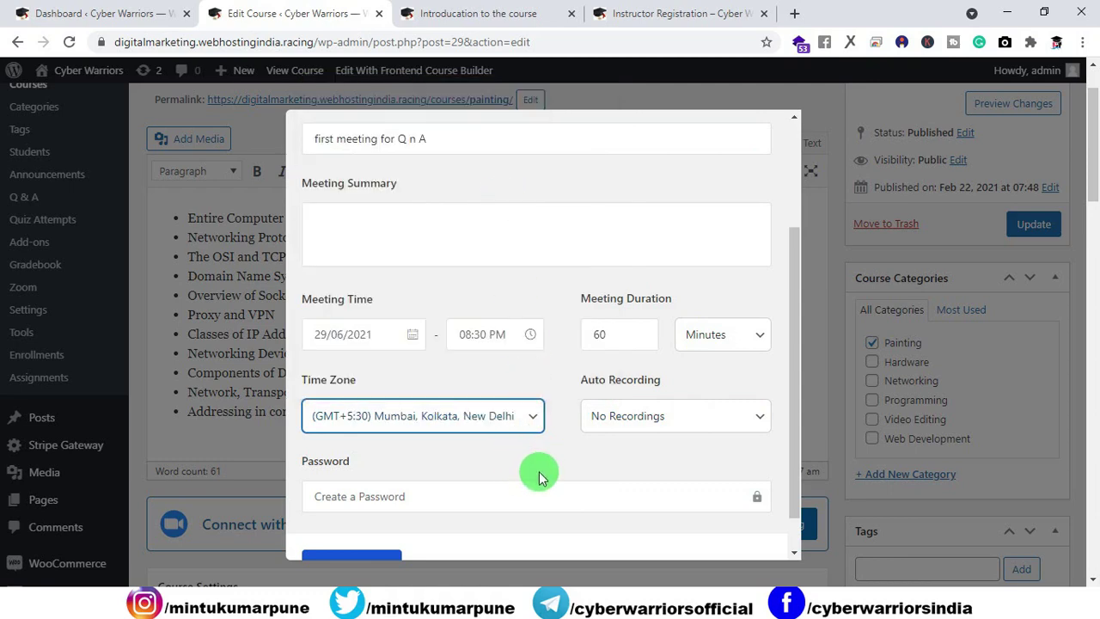
pyautogui.scroll(-1, 534, 470)
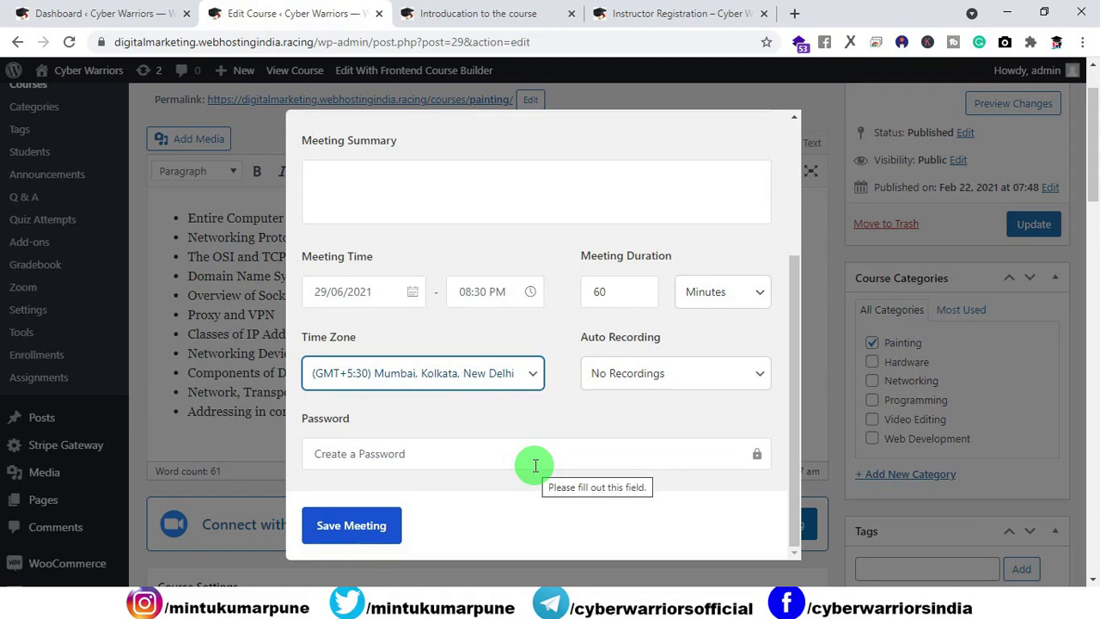
pyautogui.click(535, 462)
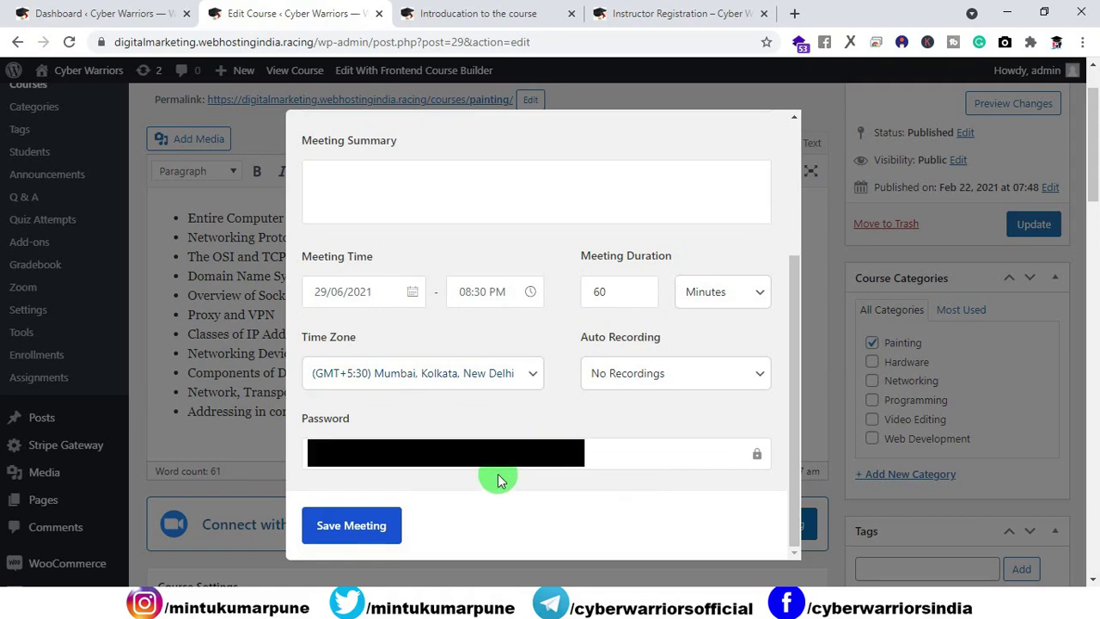
pyautogui.click(379, 524)
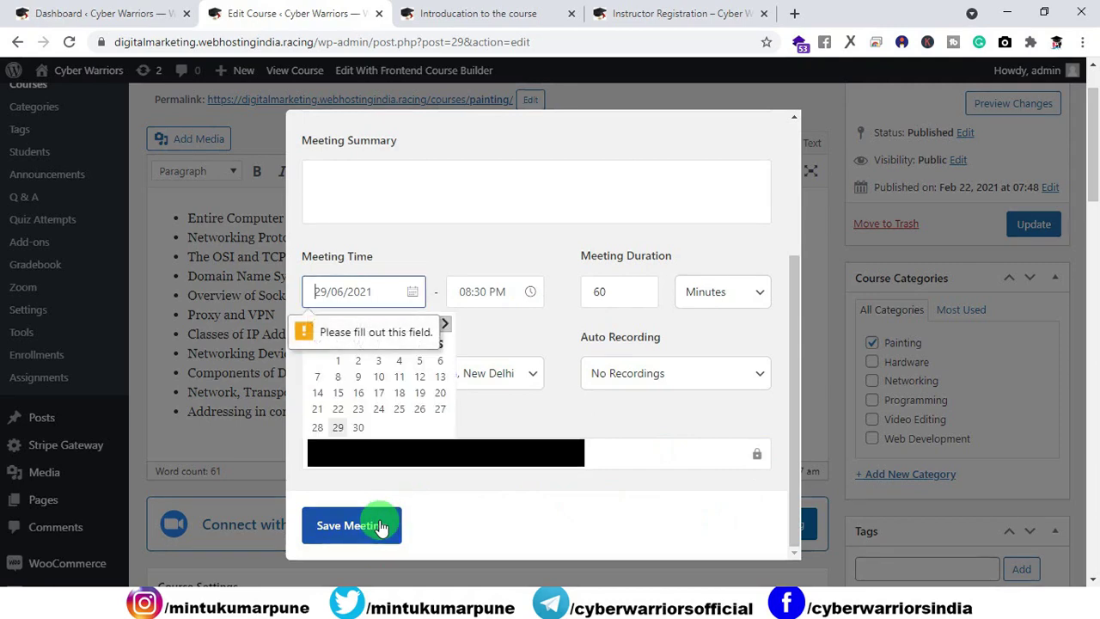
pyautogui.click(414, 290)
pyautogui.click(344, 300)
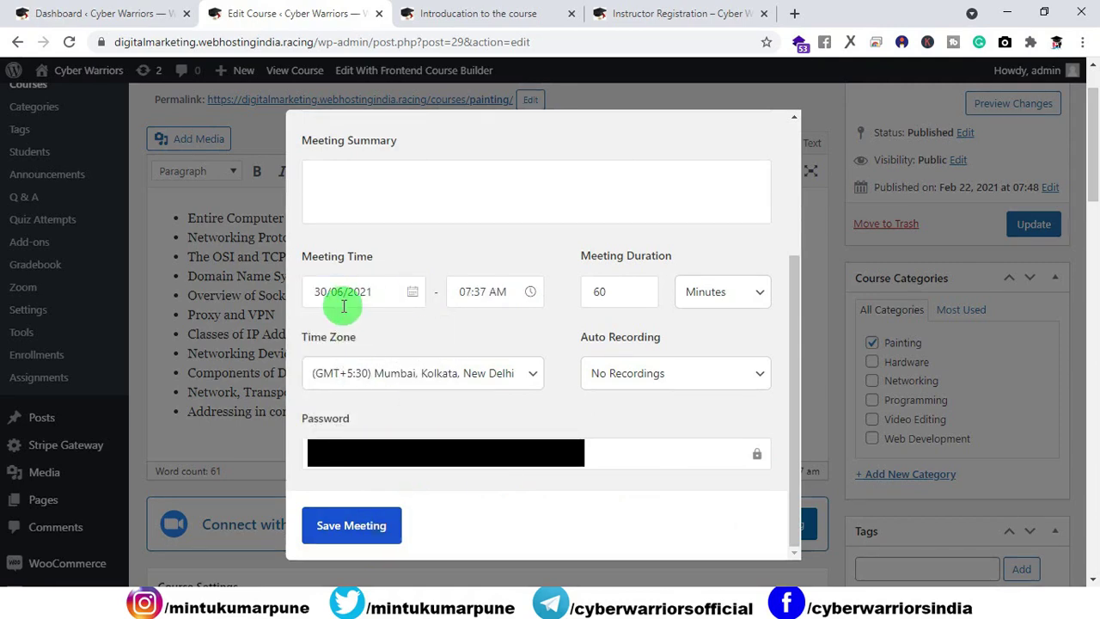
pyautogui.click(636, 292)
pyautogui.click(352, 526)
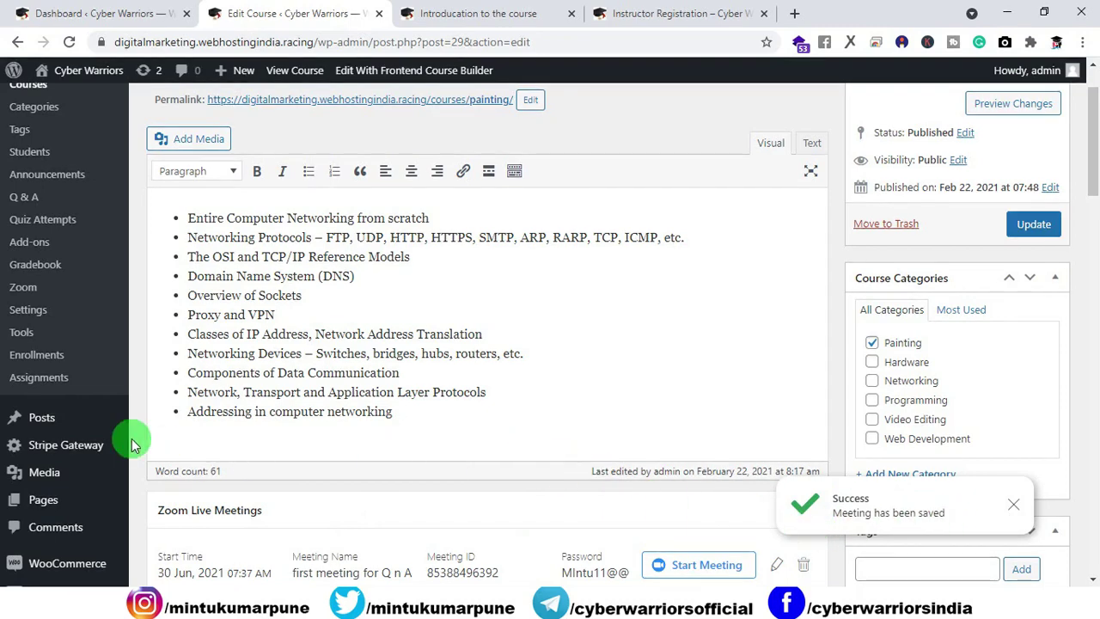
# Step: Open the Zoom meetings list from the sidebar, reload the lesson tab, and return to the list
pyautogui.click(36, 290)
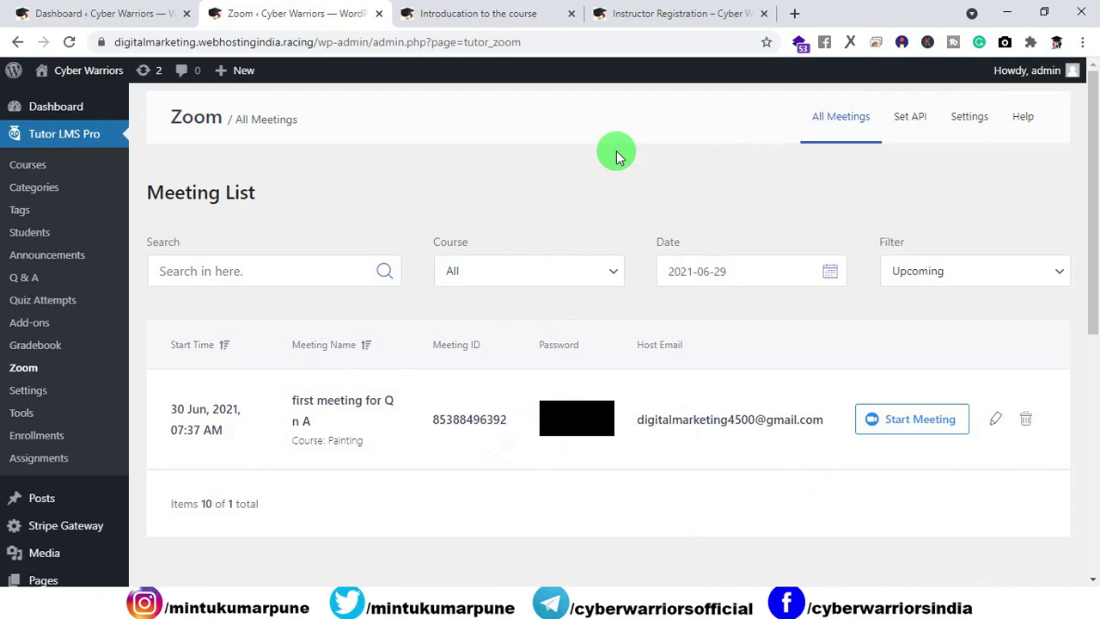
pyautogui.click(658, 15)
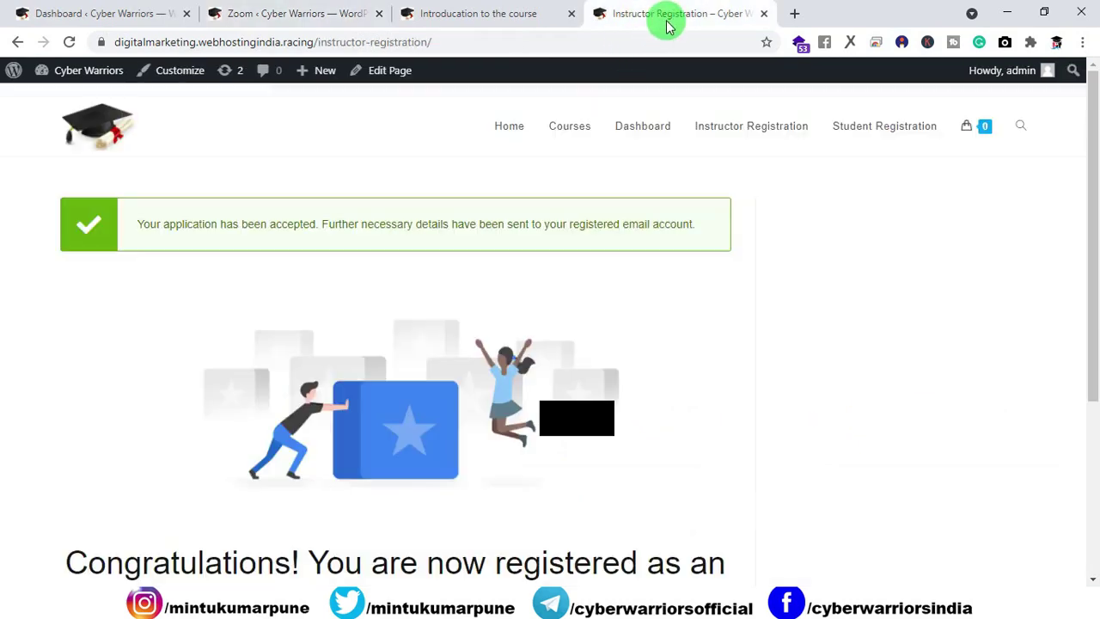
pyautogui.click(525, 19)
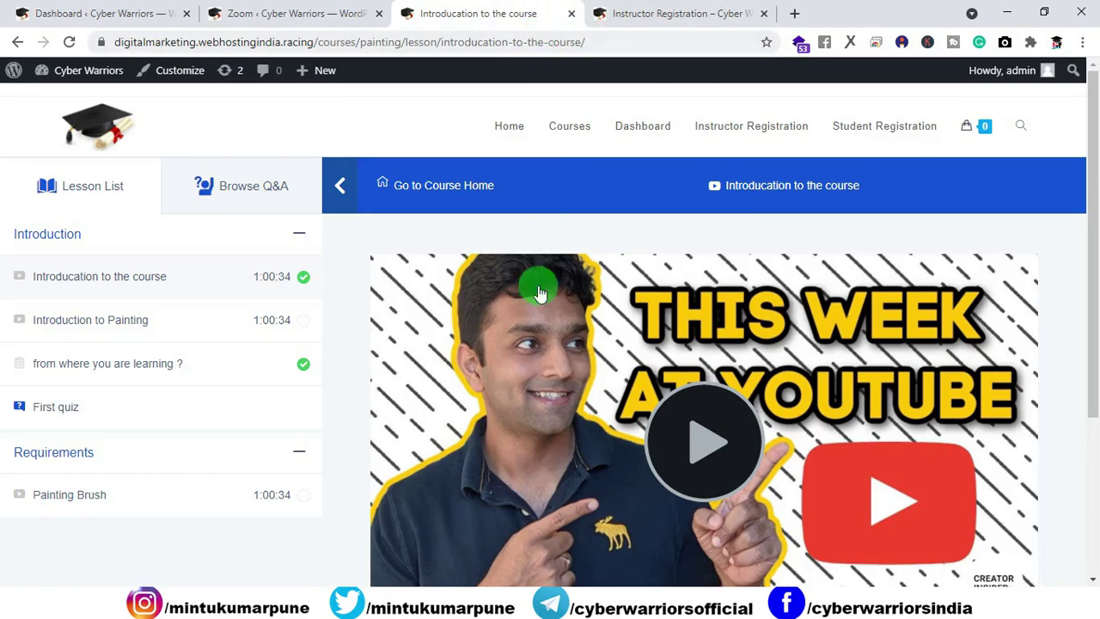
pyautogui.click(69, 41)
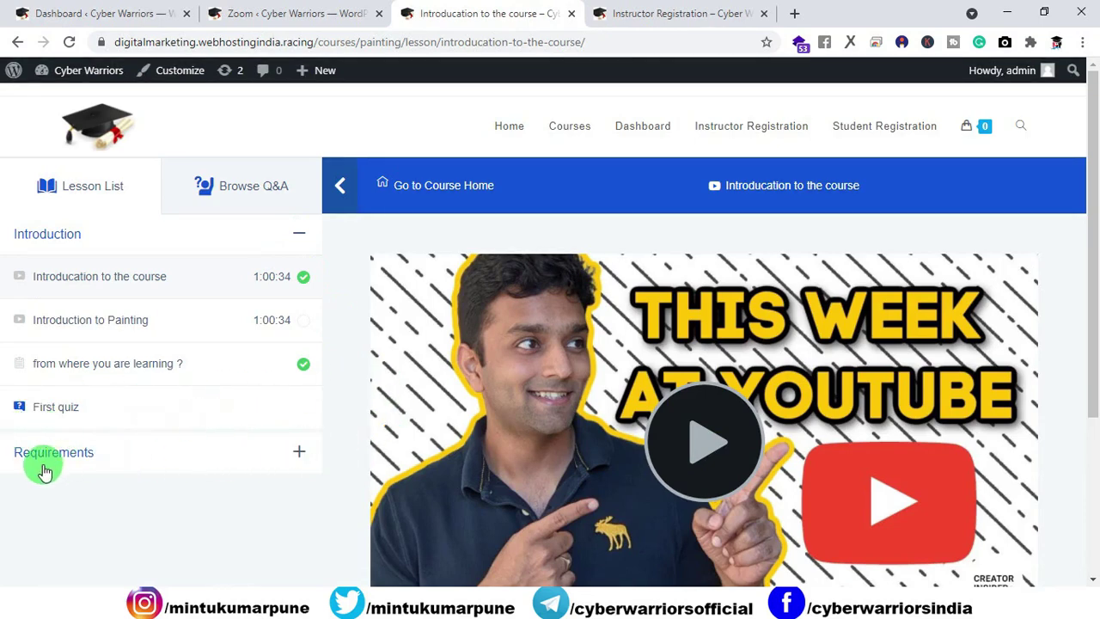
pyautogui.click(249, 13)
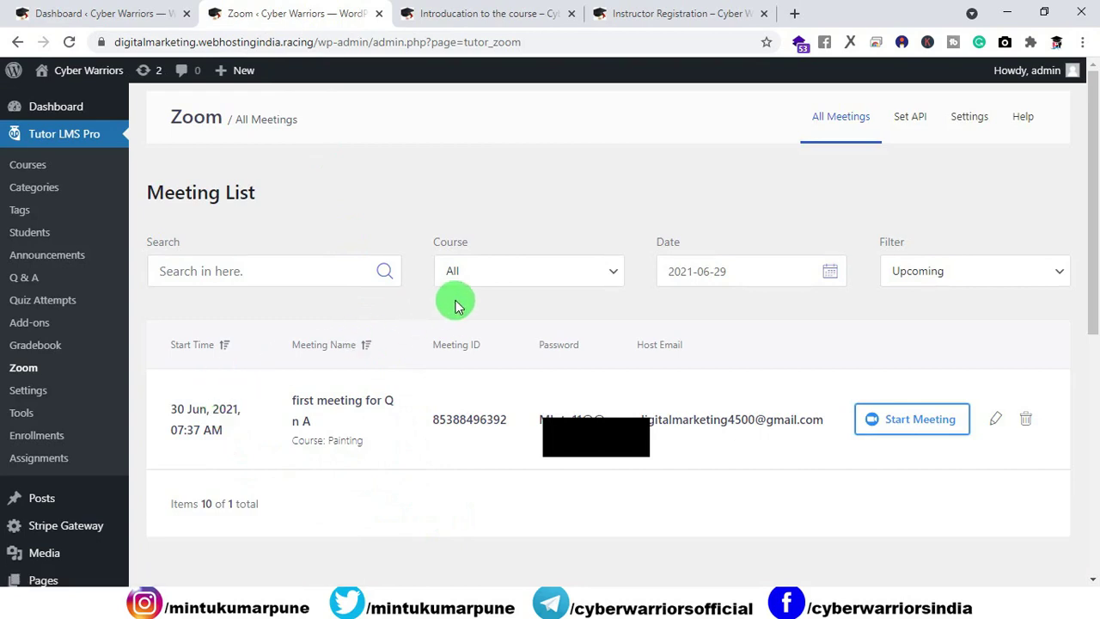
pyautogui.hotkey('ctrl', 'Tab')
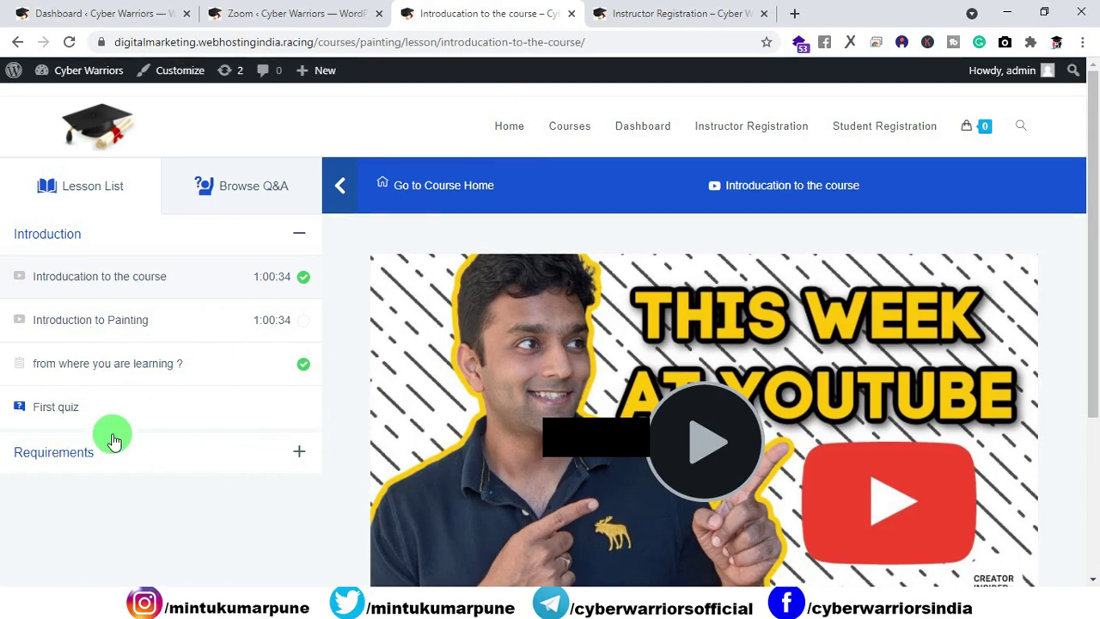
pyautogui.click(295, 15)
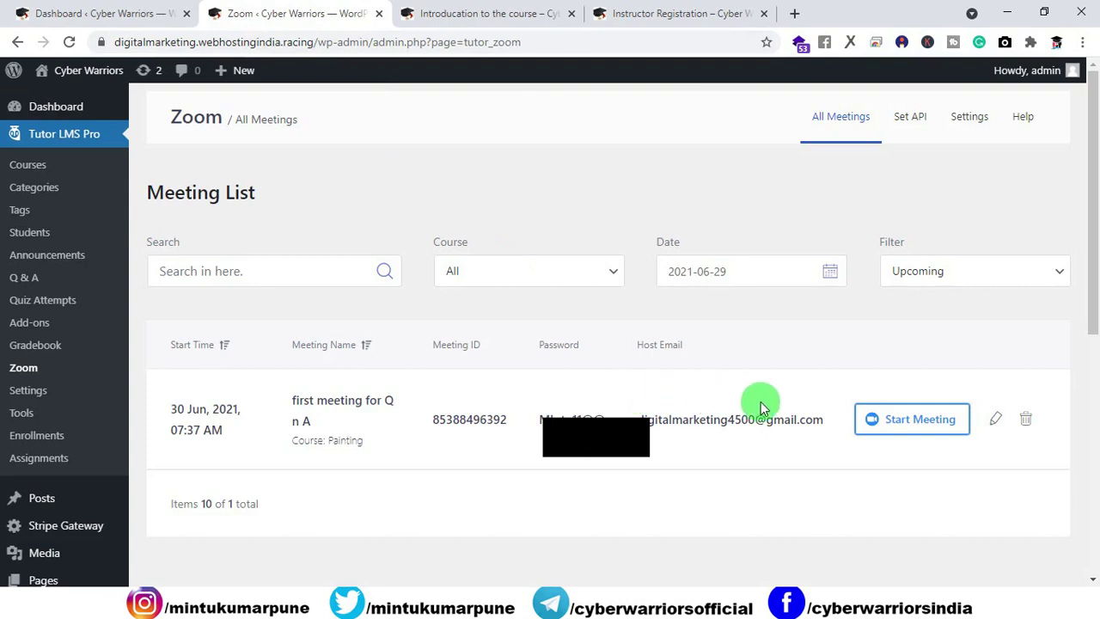
pyautogui.click(903, 421)
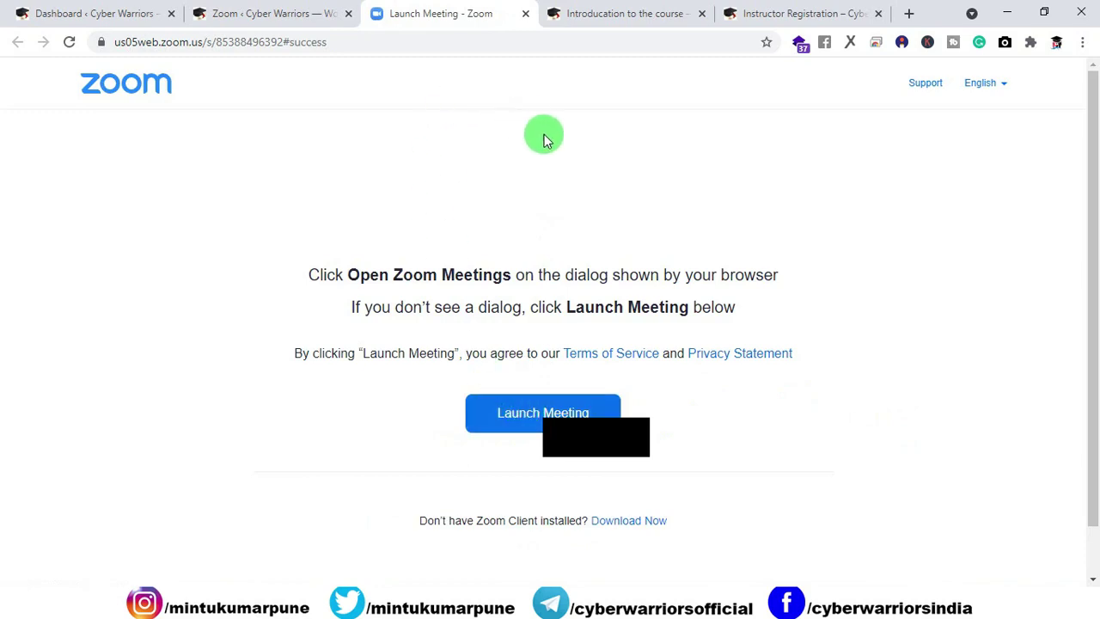
pyautogui.hotkey('ctrl', 'w')
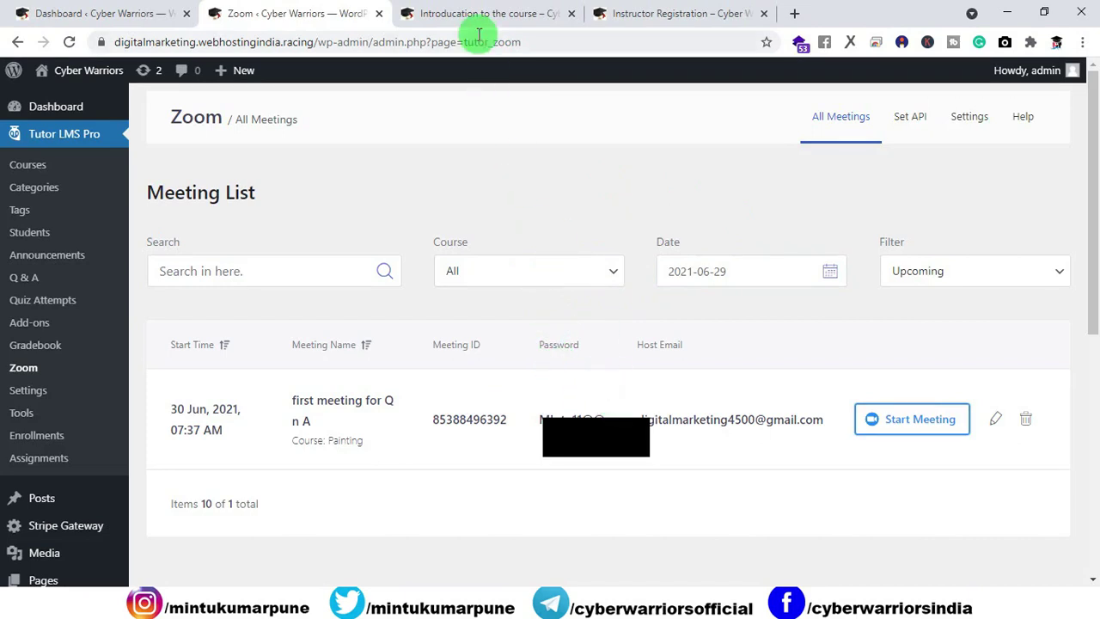
pyautogui.click(494, 14)
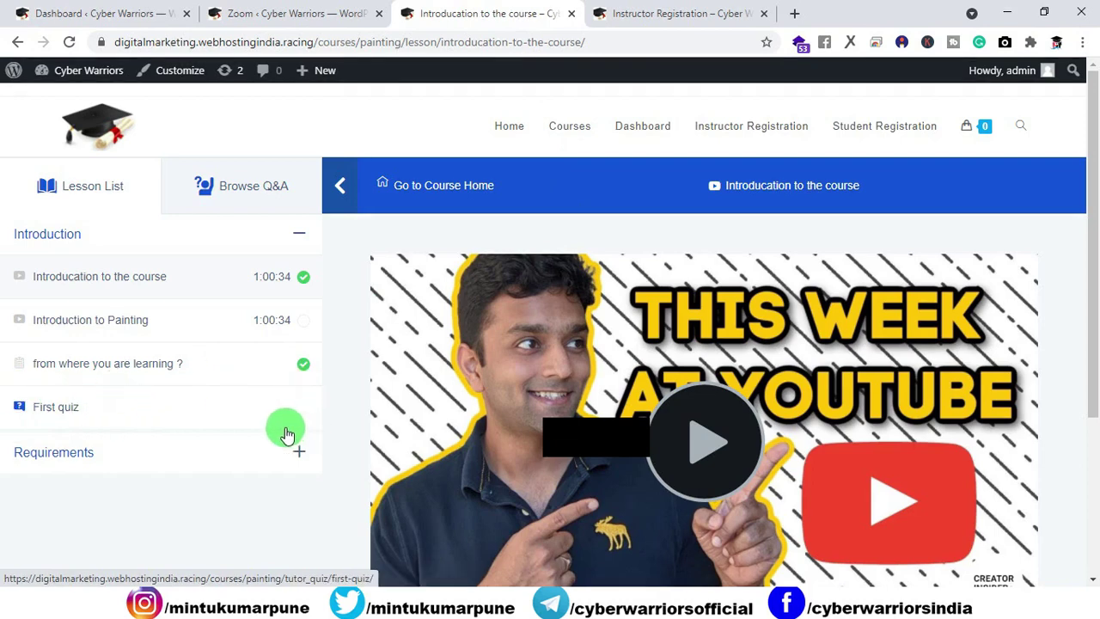
# Step: Close the Instructor Registration tab, load the Cyber Warriors Academy home page in the lesson tab, and return to the Zoom meetings list
pyautogui.click(292, 14)
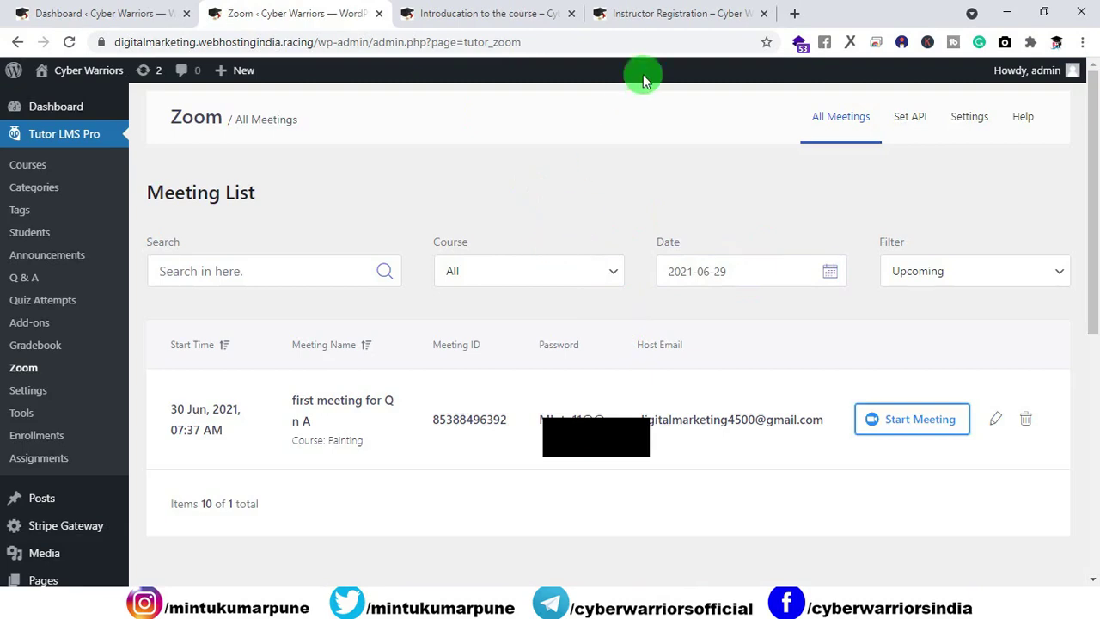
pyautogui.click(763, 13)
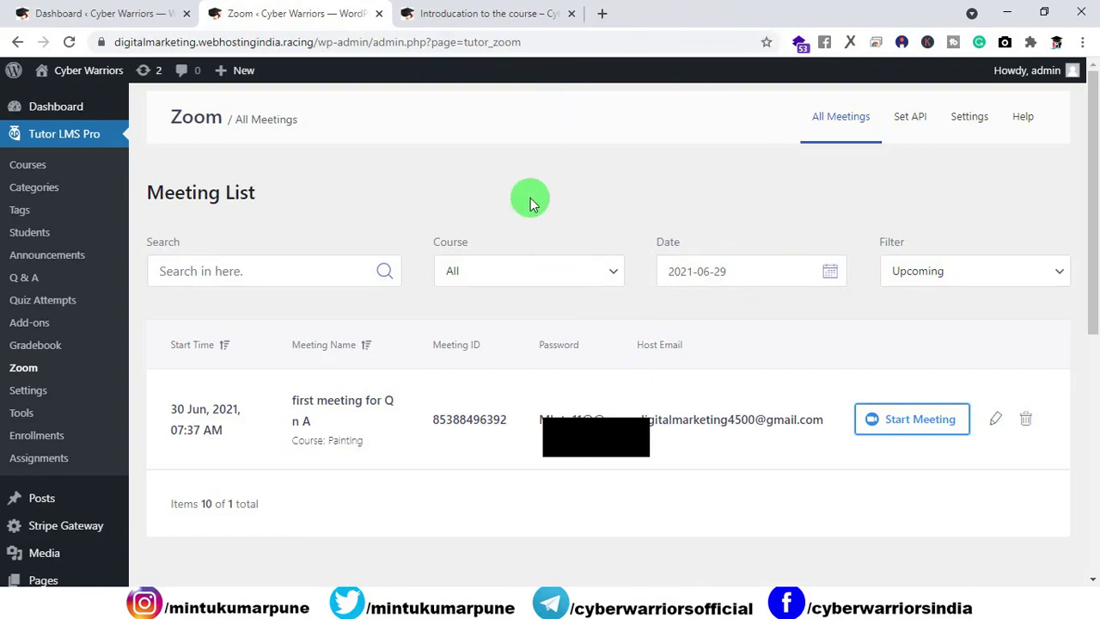
pyautogui.hotkey('ctrl', 'Tab')
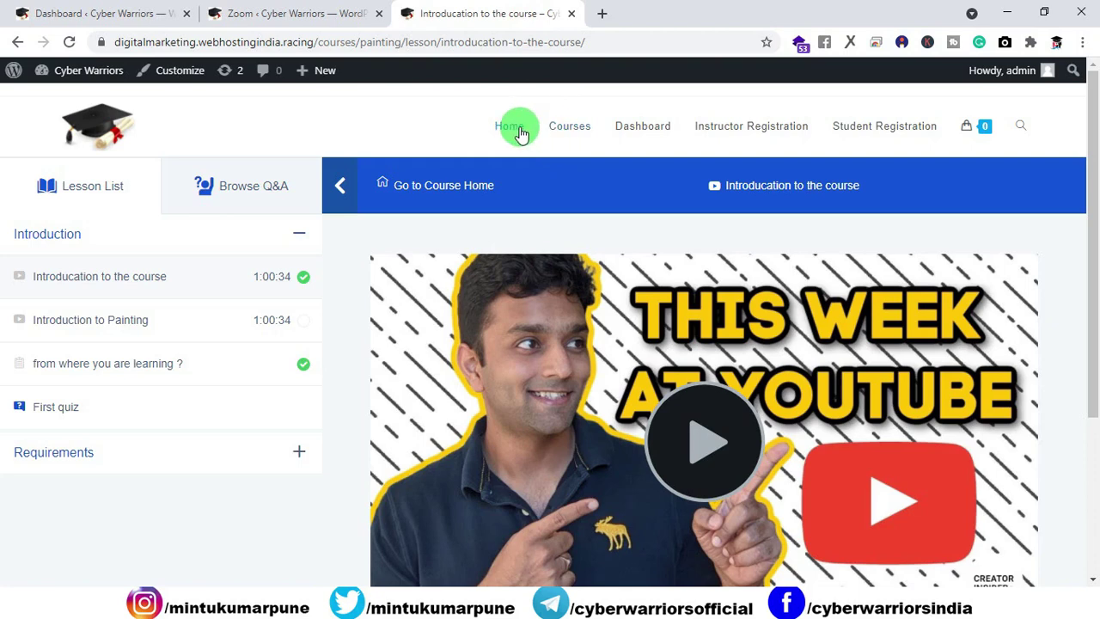
pyautogui.click(516, 127)
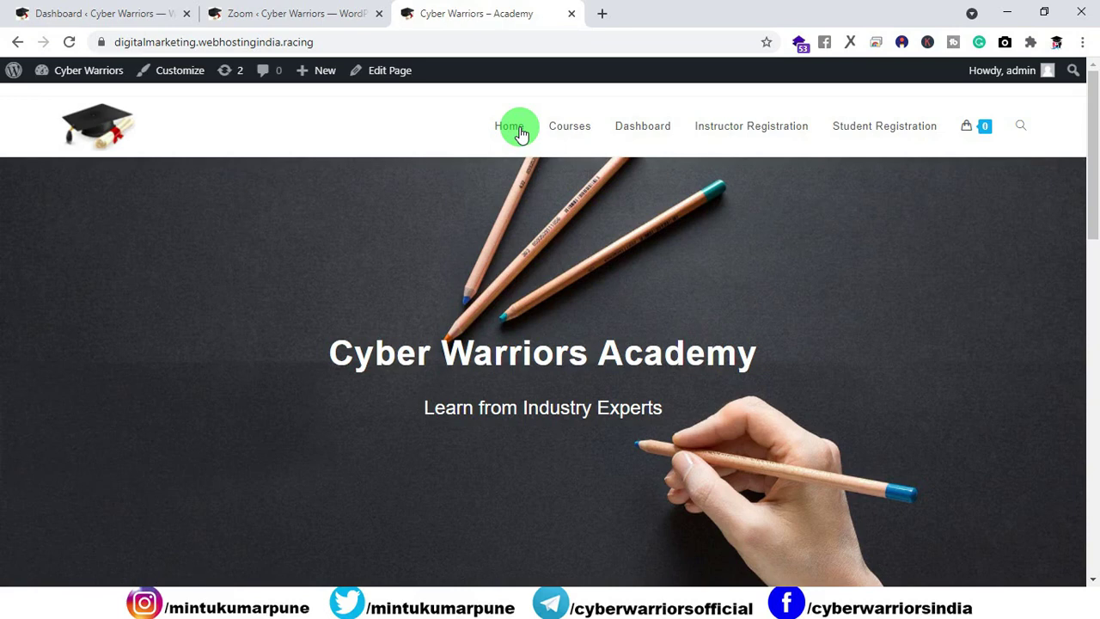
pyautogui.click(302, 14)
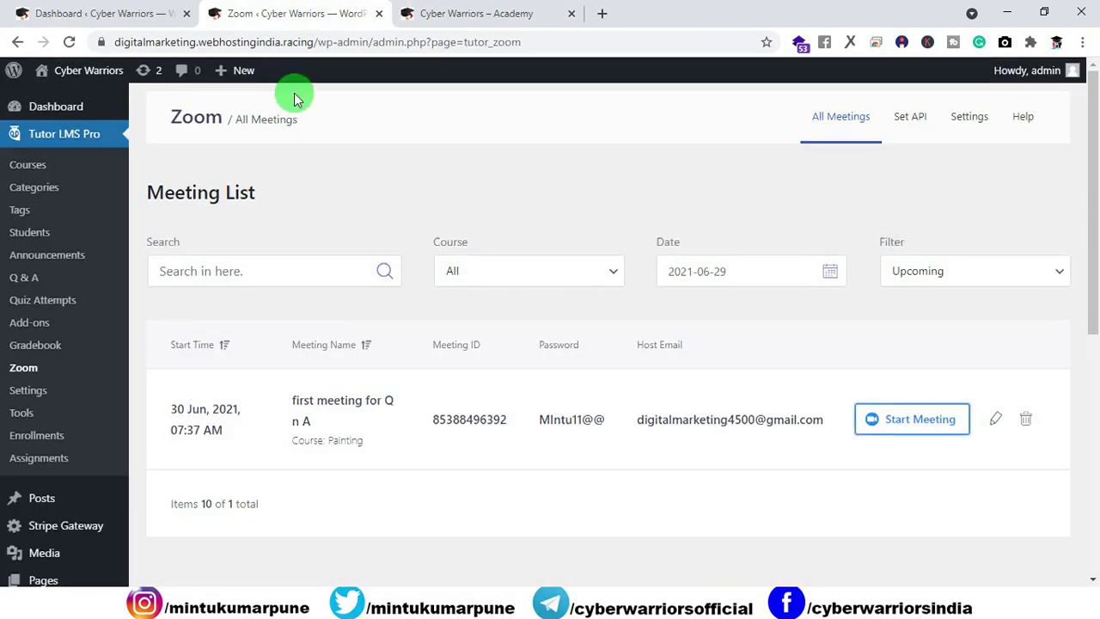
# Step: Browse the Tutor LMS Add-ons list, then bring up the Cyber Warriors Academy home page
pyautogui.click(30, 327)
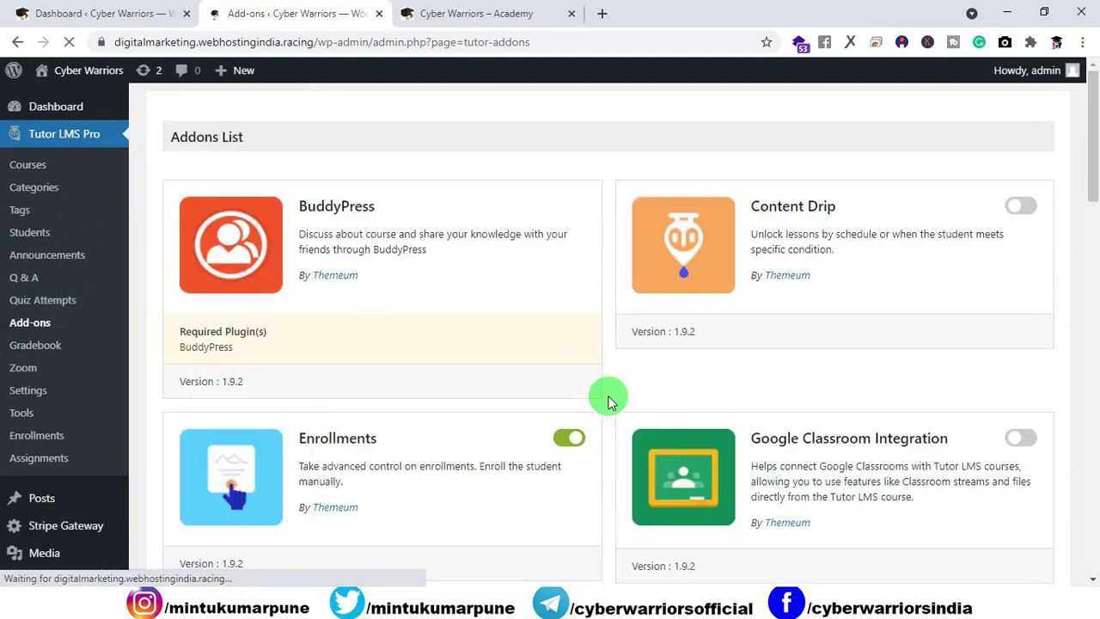
pyautogui.scroll(-8, 605, 399)
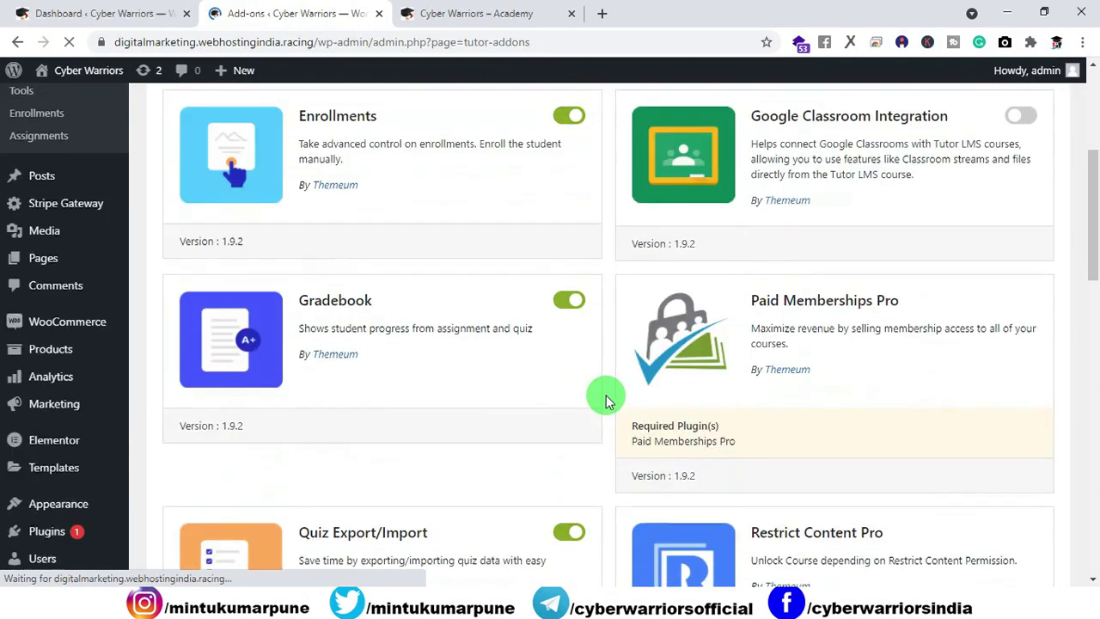
pyautogui.scroll(-10, 604, 389)
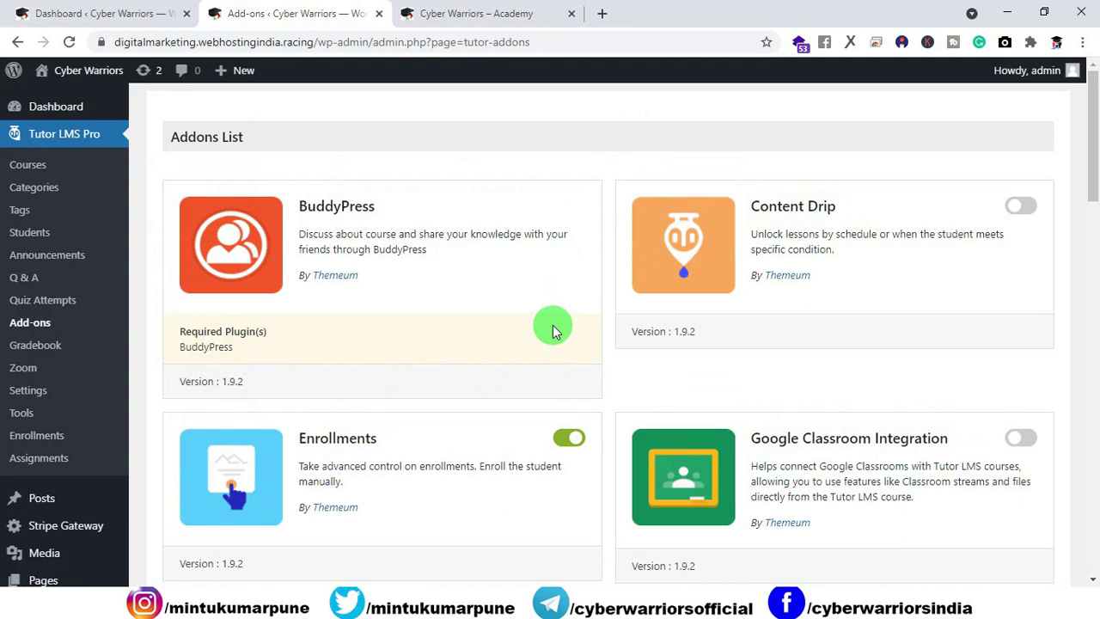
pyautogui.hotkey('ctrl', 'Tab')
pyautogui.moveTo(1085, 122); pyautogui.dragTo(1061, 118)
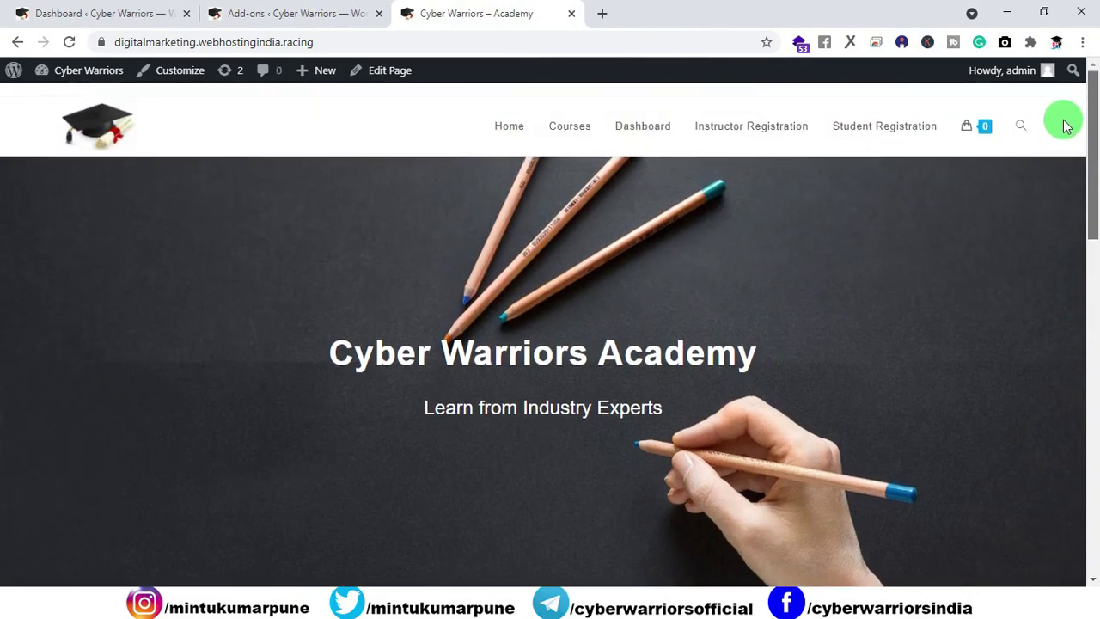